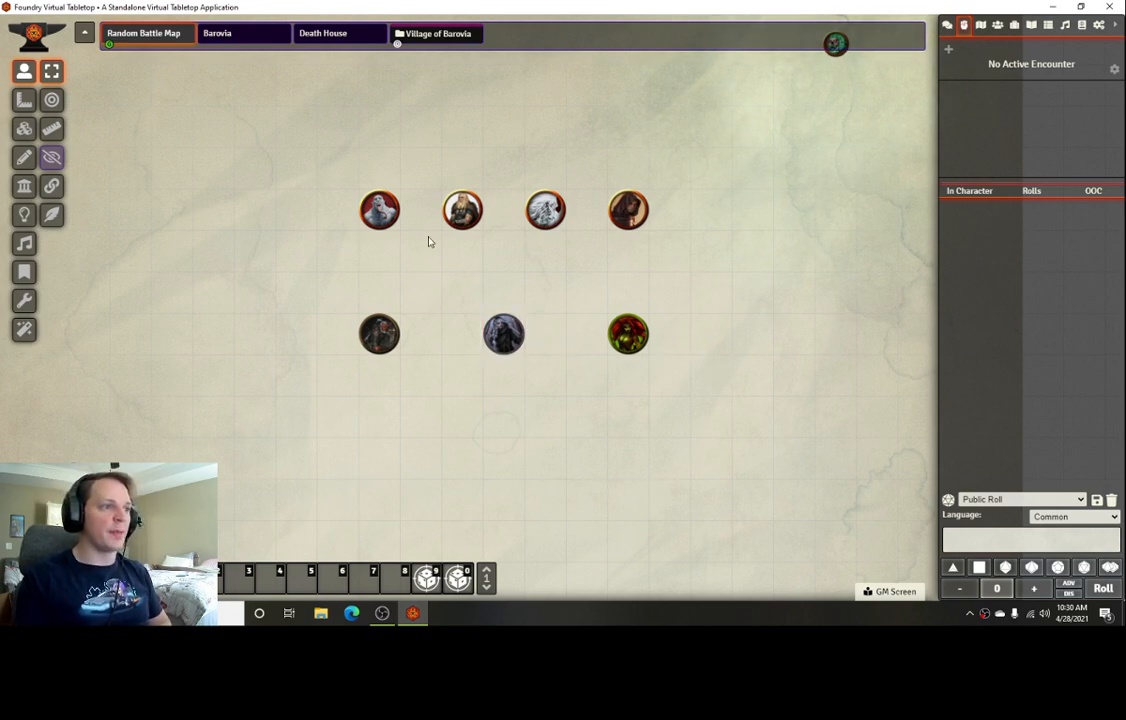
Open the DAE SRD Spells compendium from the Item compendiums and look through its spell list
click(462, 211)
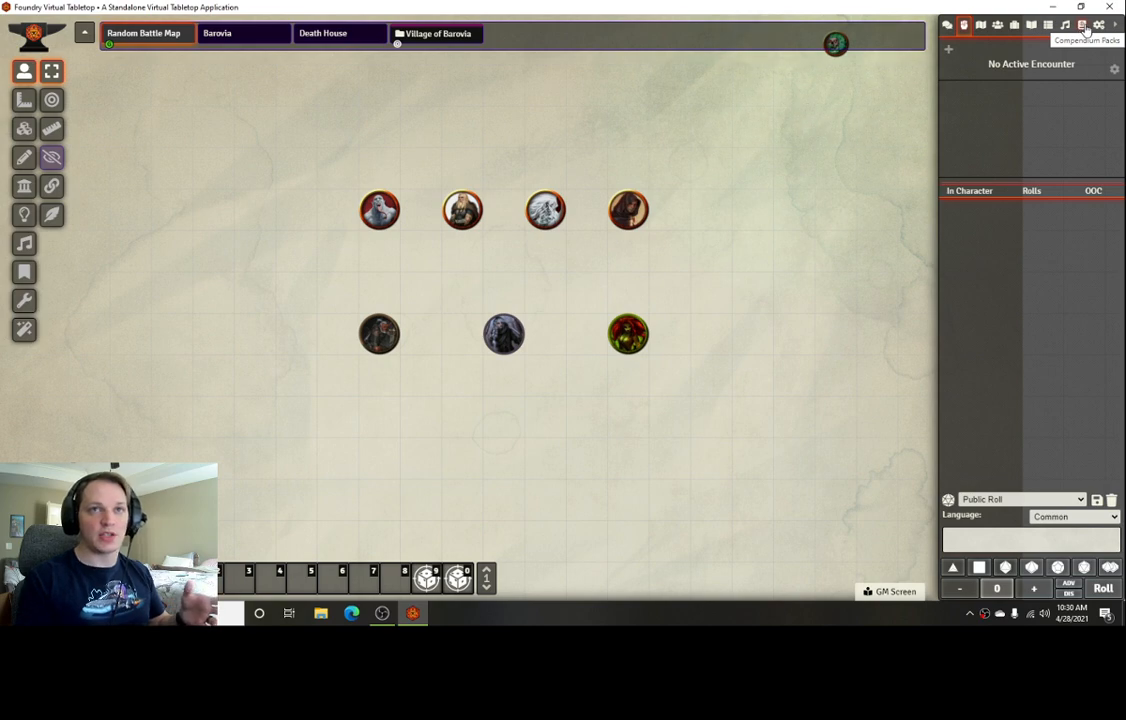
click(1082, 26)
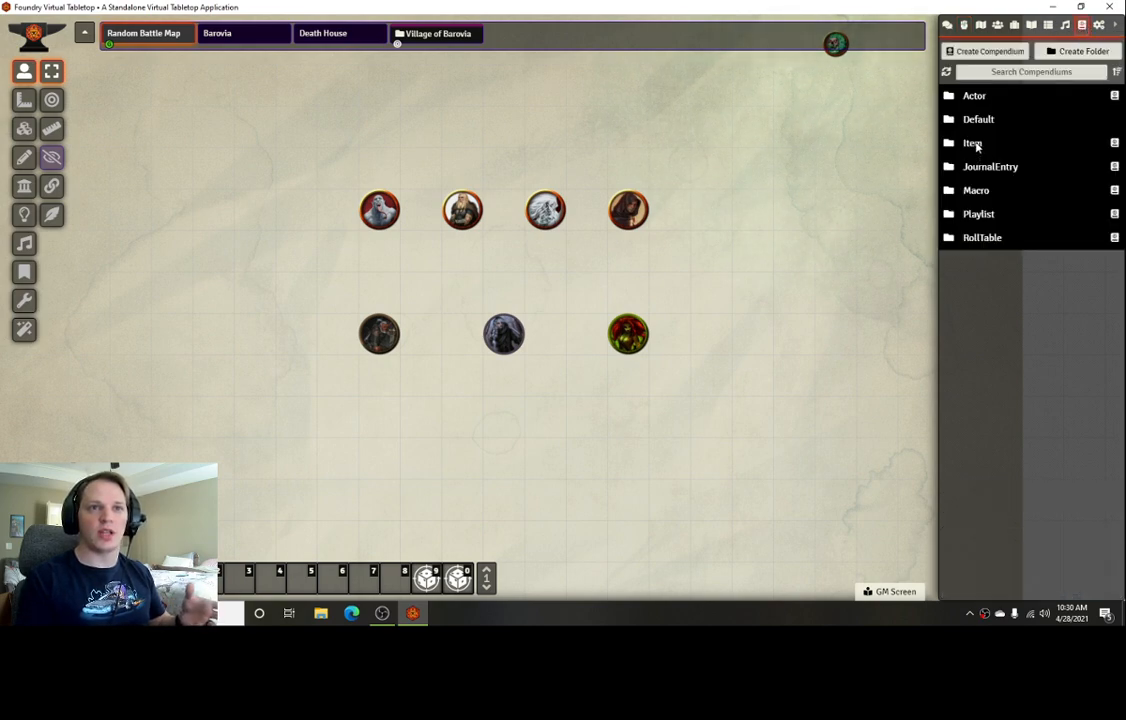
click(975, 143)
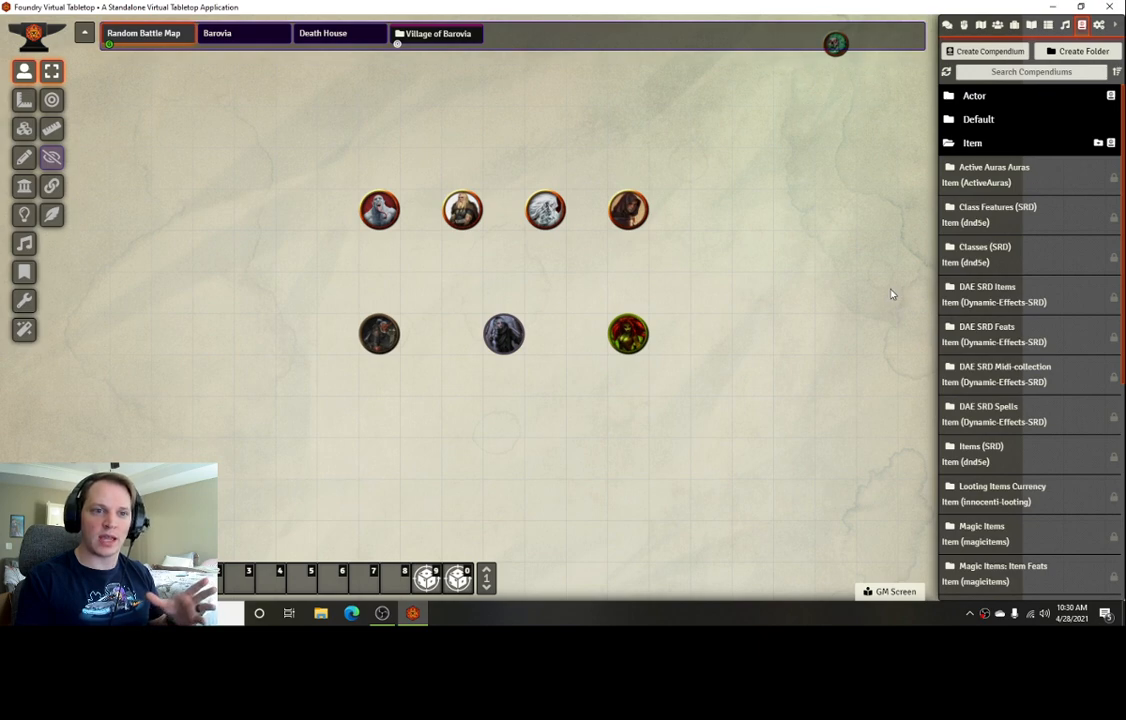
click(971, 410)
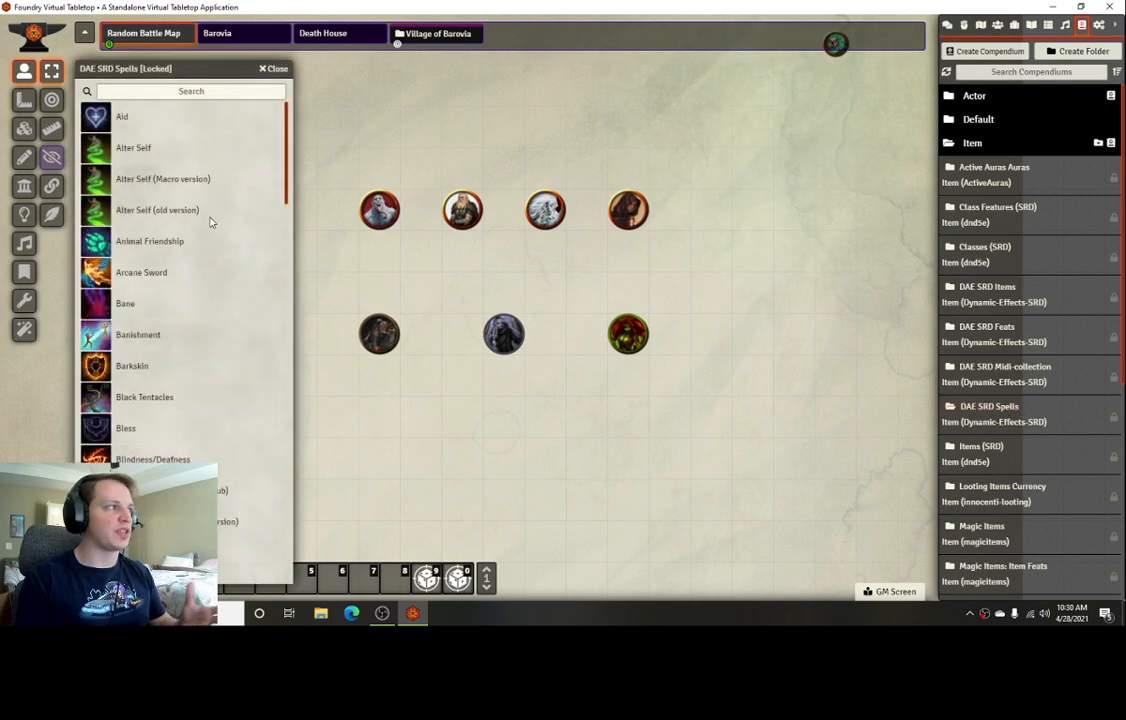
scroll(236, 225, down, 1)
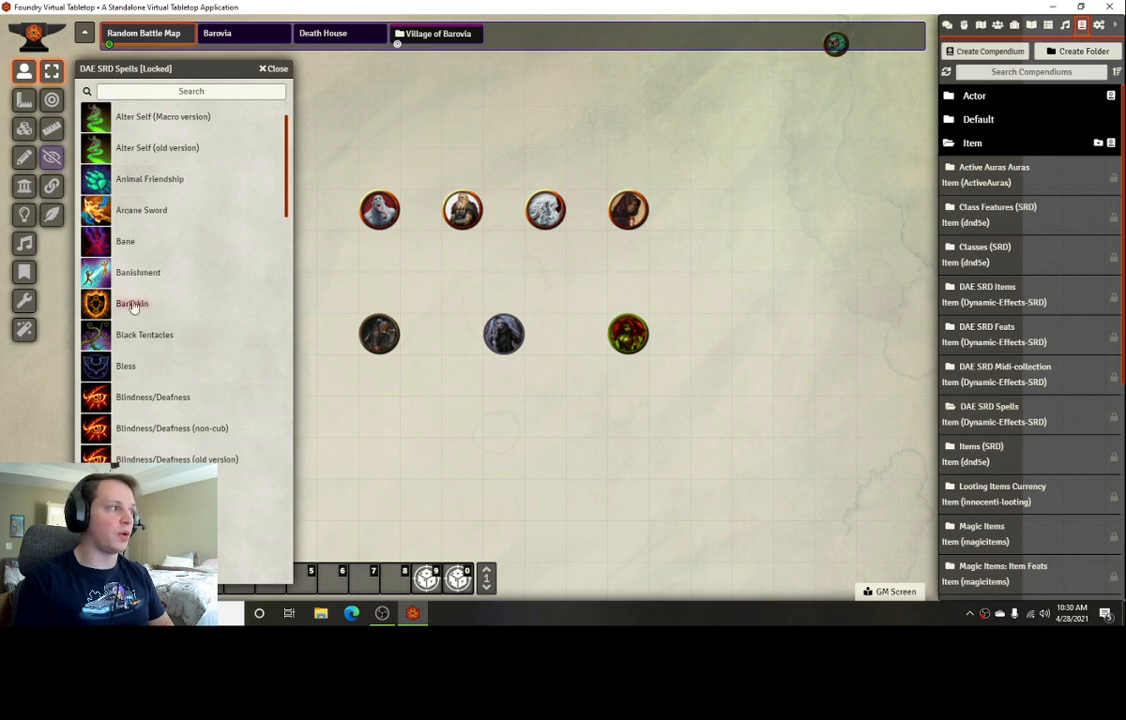
scroll(265, 200, down, 5)
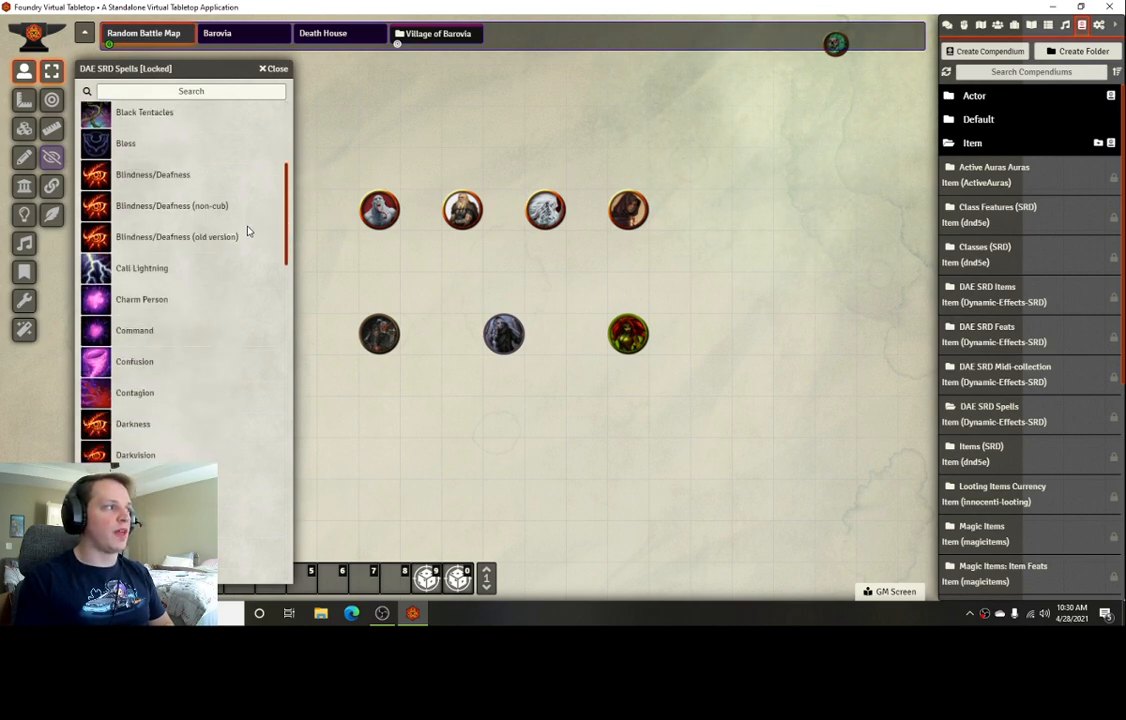
scroll(230, 228, up, 5)
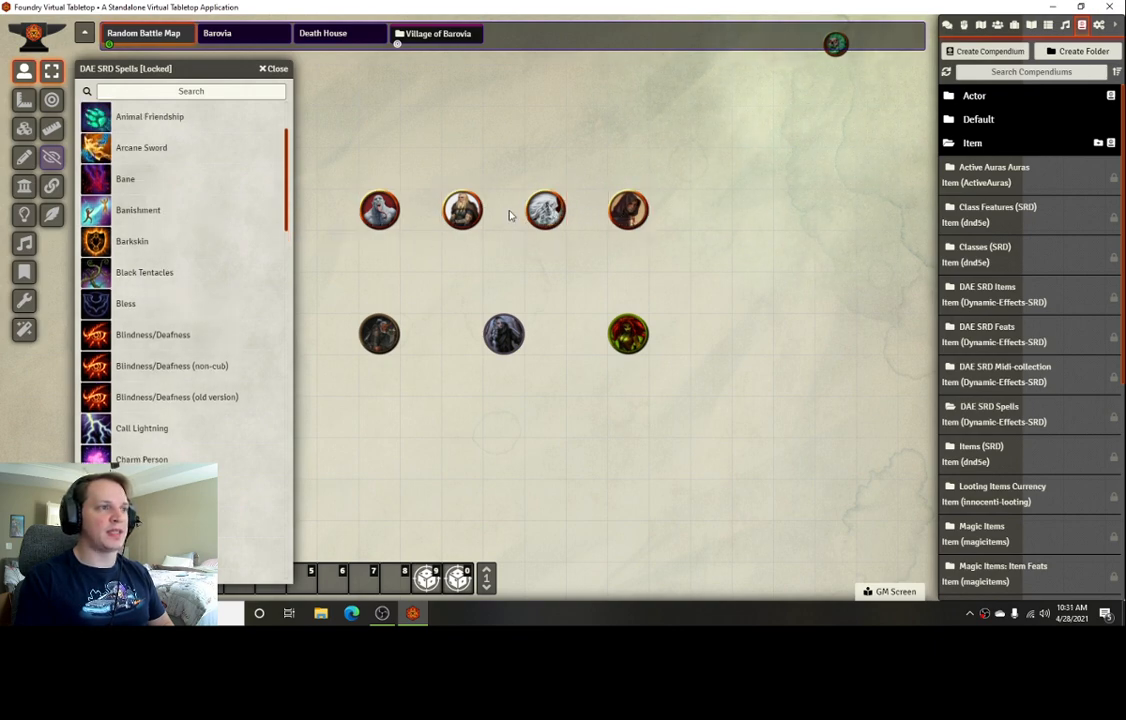
Place the Mage from the Monsters actor folder on the map at the end of the upper token row
click(980, 24)
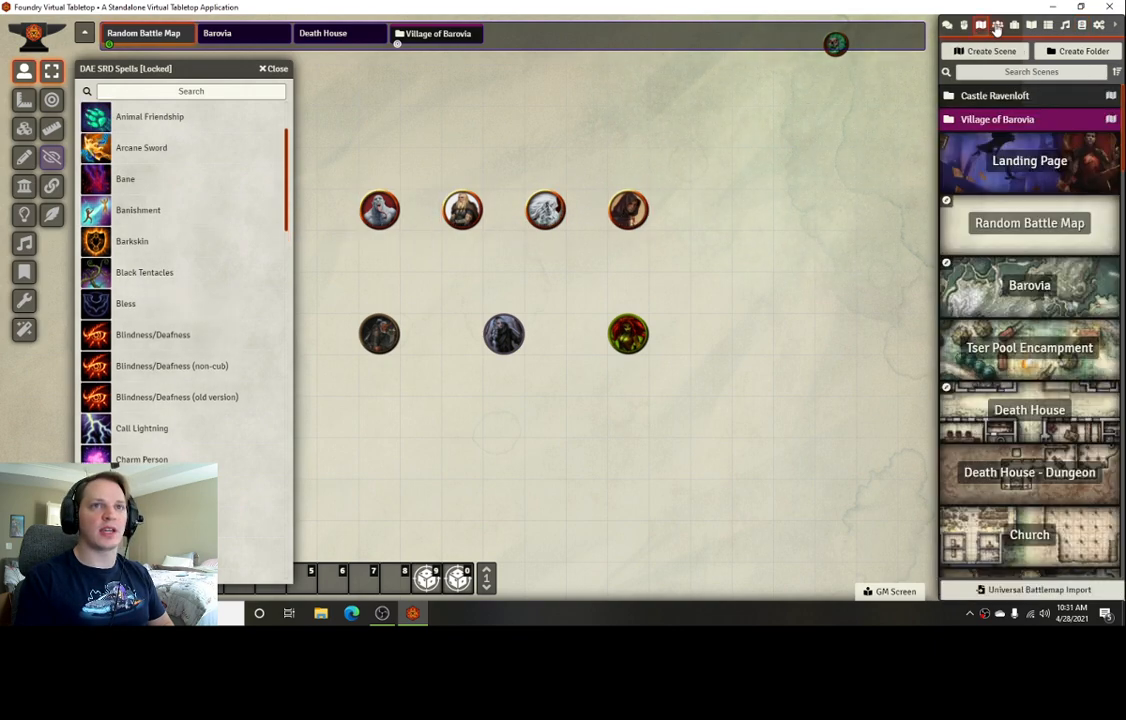
click(997, 24)
click(990, 96)
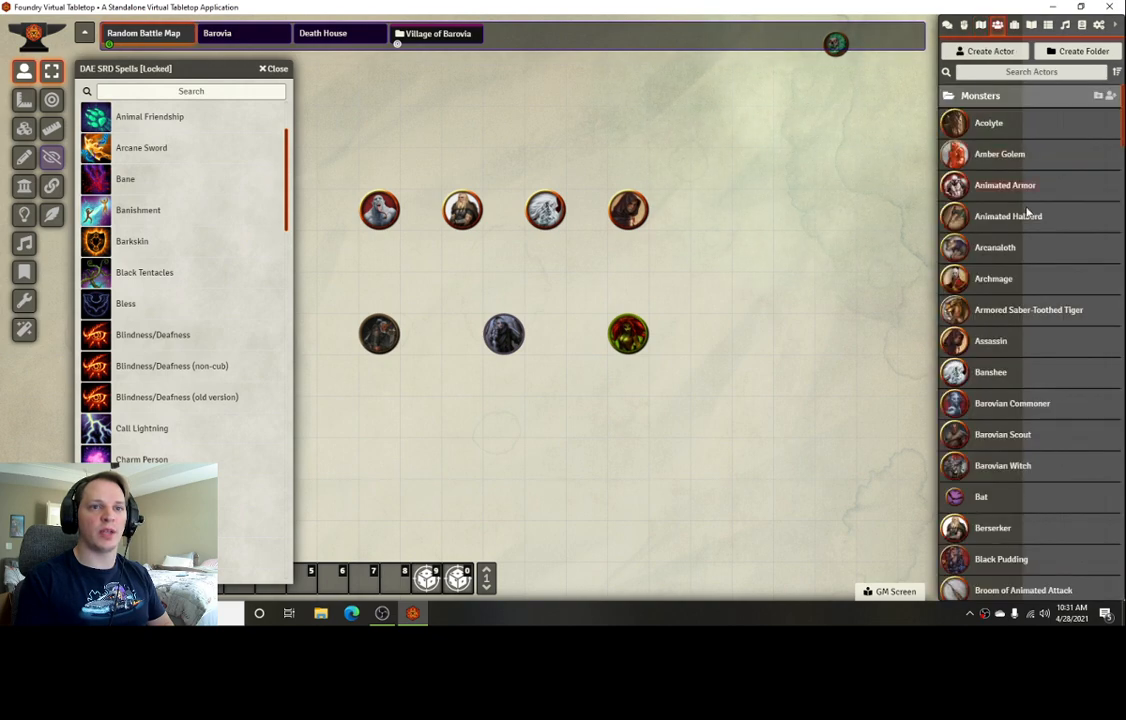
scroll(1025, 250, down, 3)
scroll(1015, 308, down, 6)
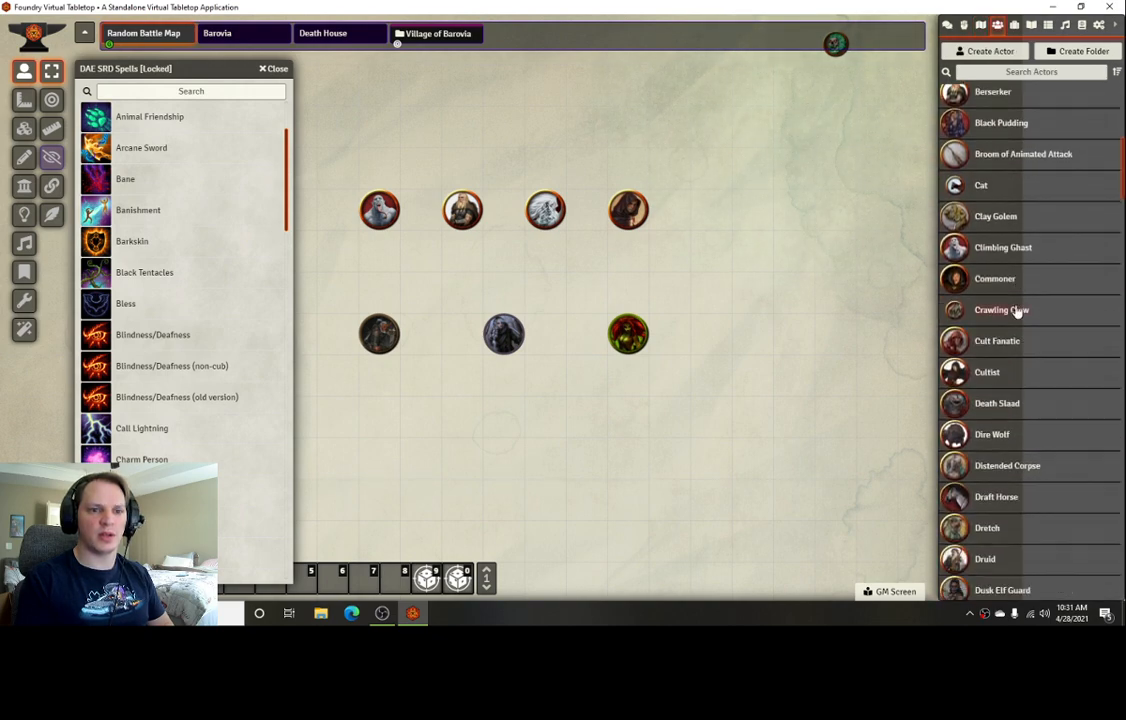
scroll(1015, 311, down, 5)
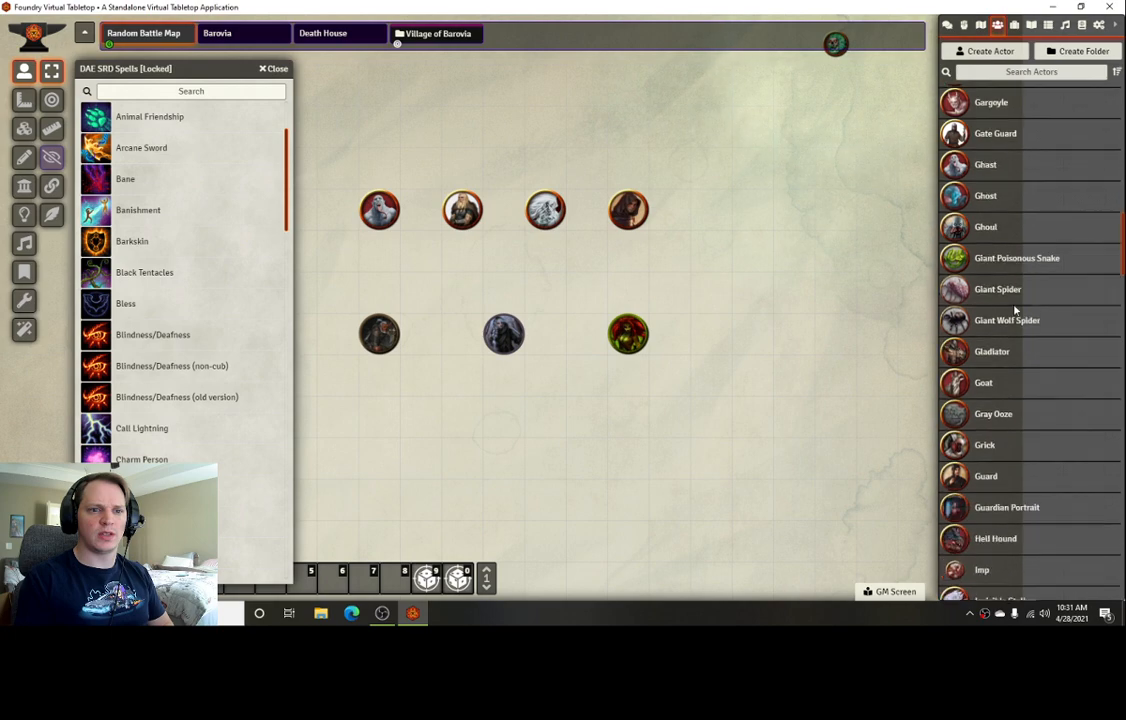
scroll(1015, 311, down, 5)
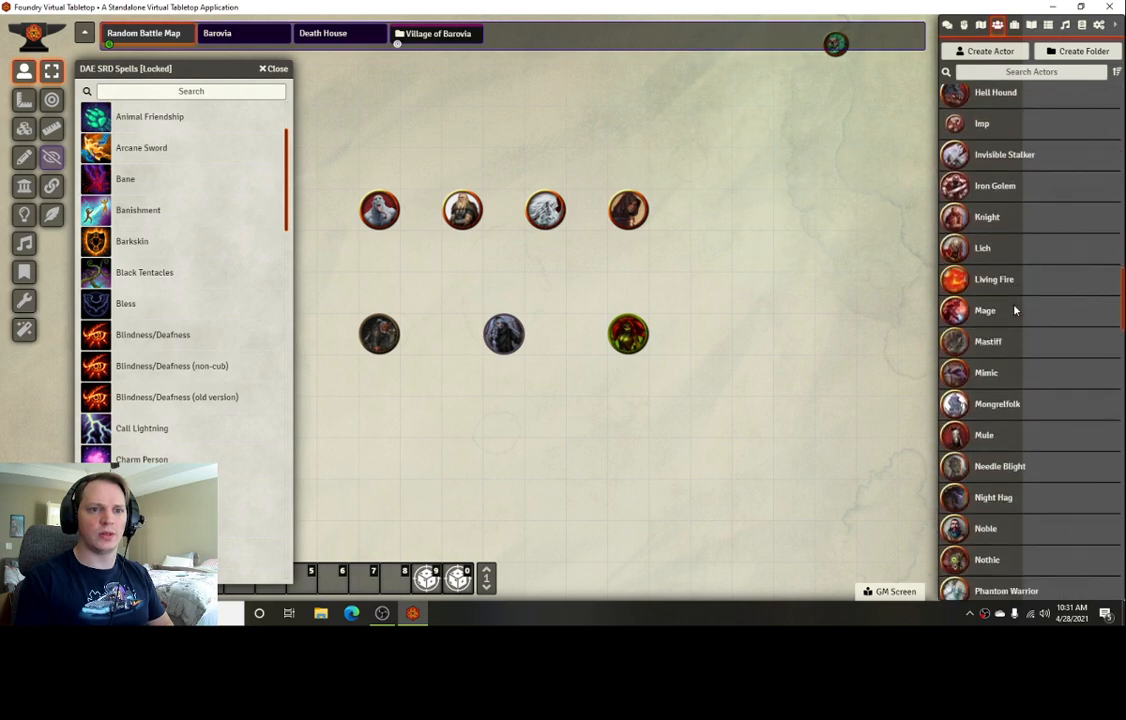
scroll(1001, 425, down, 1)
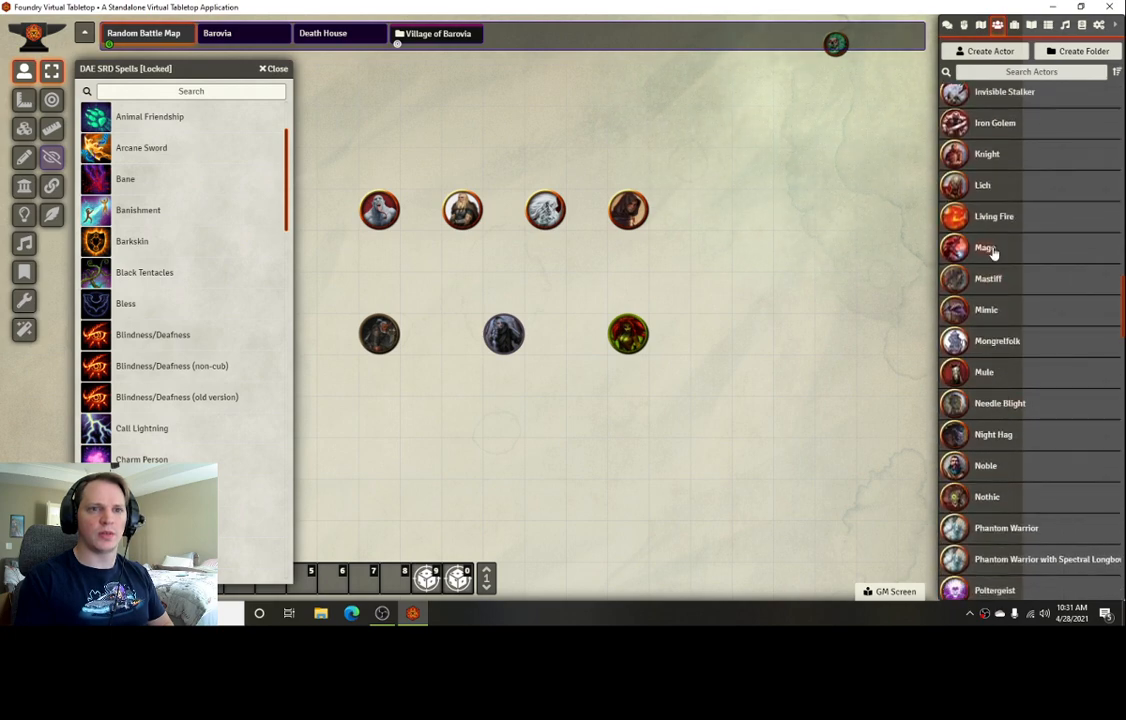
drag(993, 251, 724, 228)
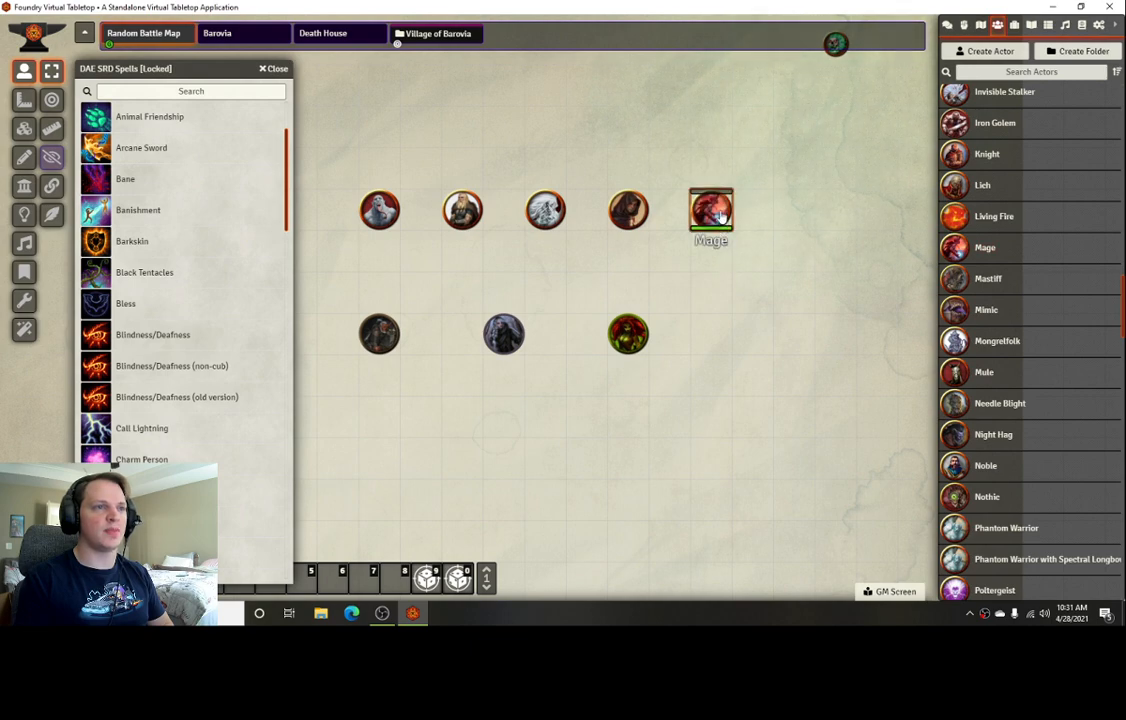
Configure the Mage token's bars to display as Hovered by Anyone, with Bar 1 on attributes.encumbrance and Bar 2 on None
right_click(712, 212)
click(676, 246)
click(678, 249)
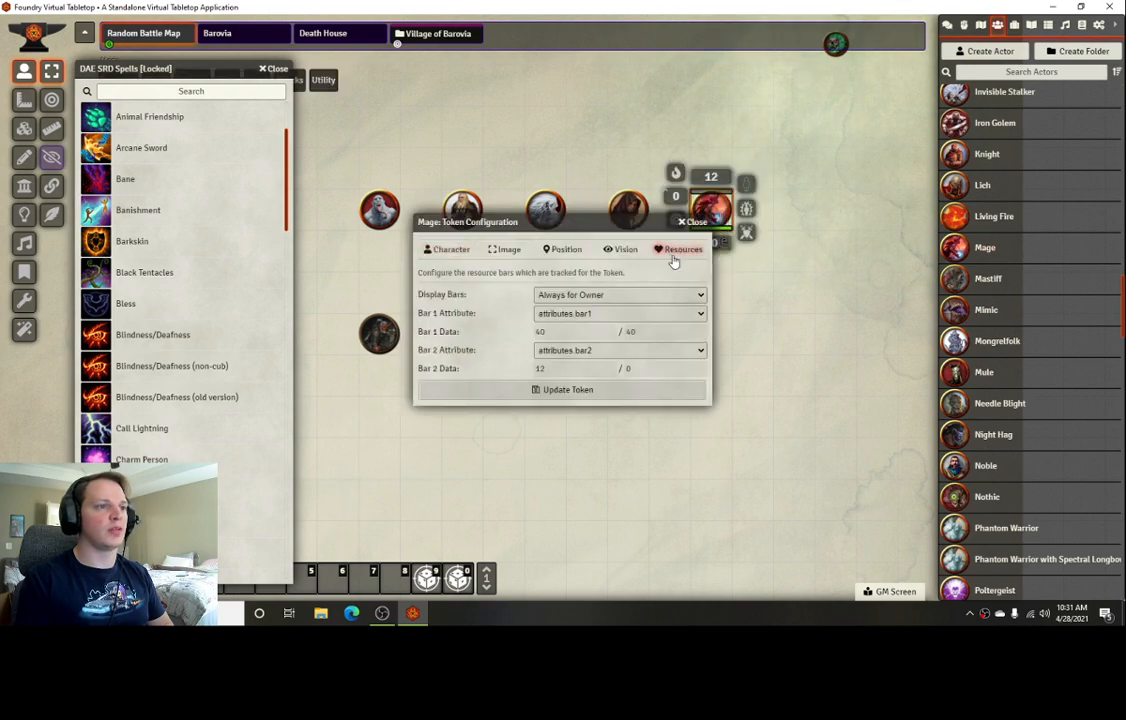
click(591, 351)
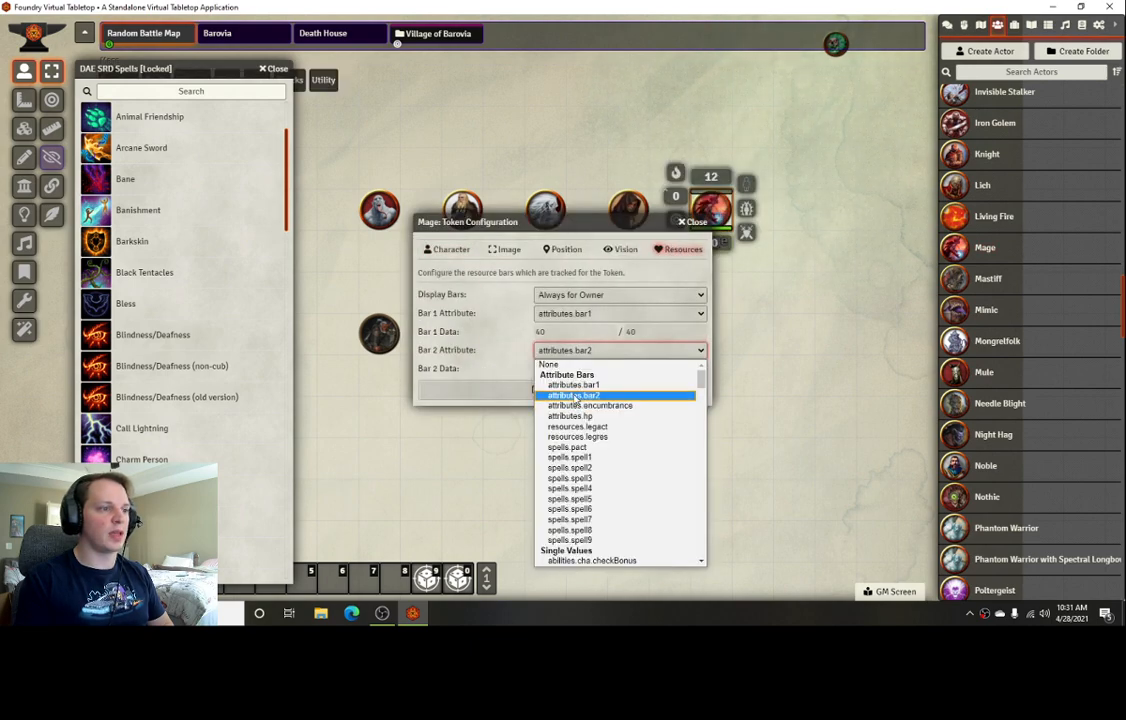
click(574, 320)
click(574, 318)
click(585, 350)
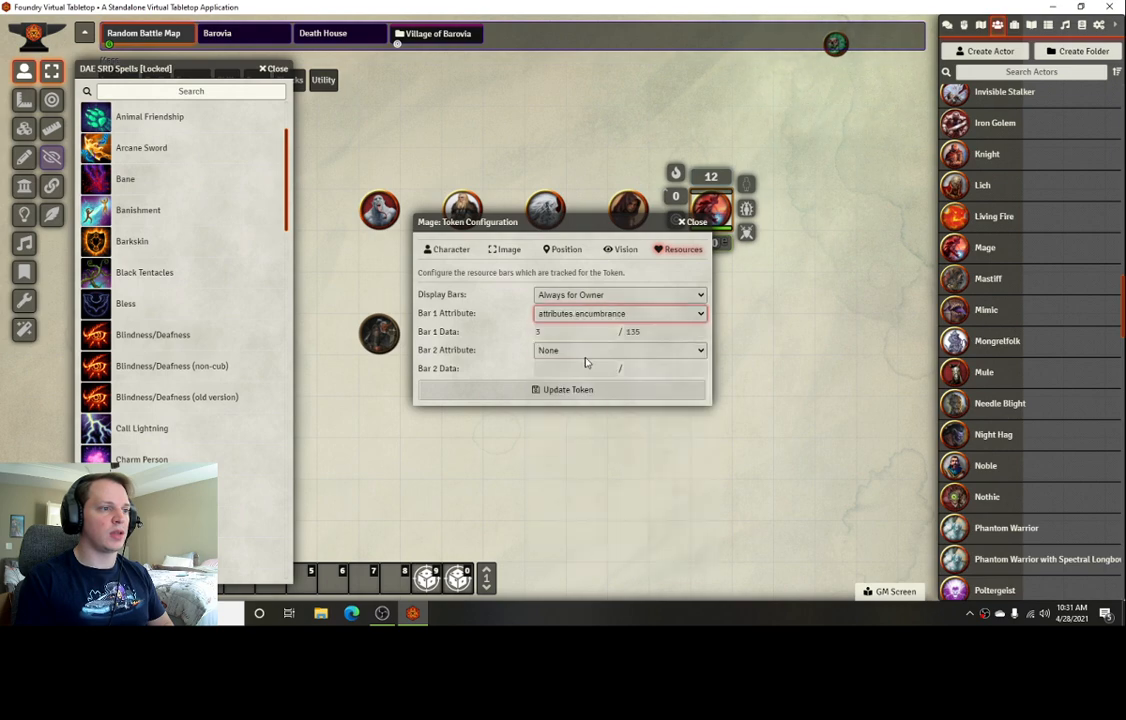
click(600, 294)
click(588, 340)
click(568, 389)
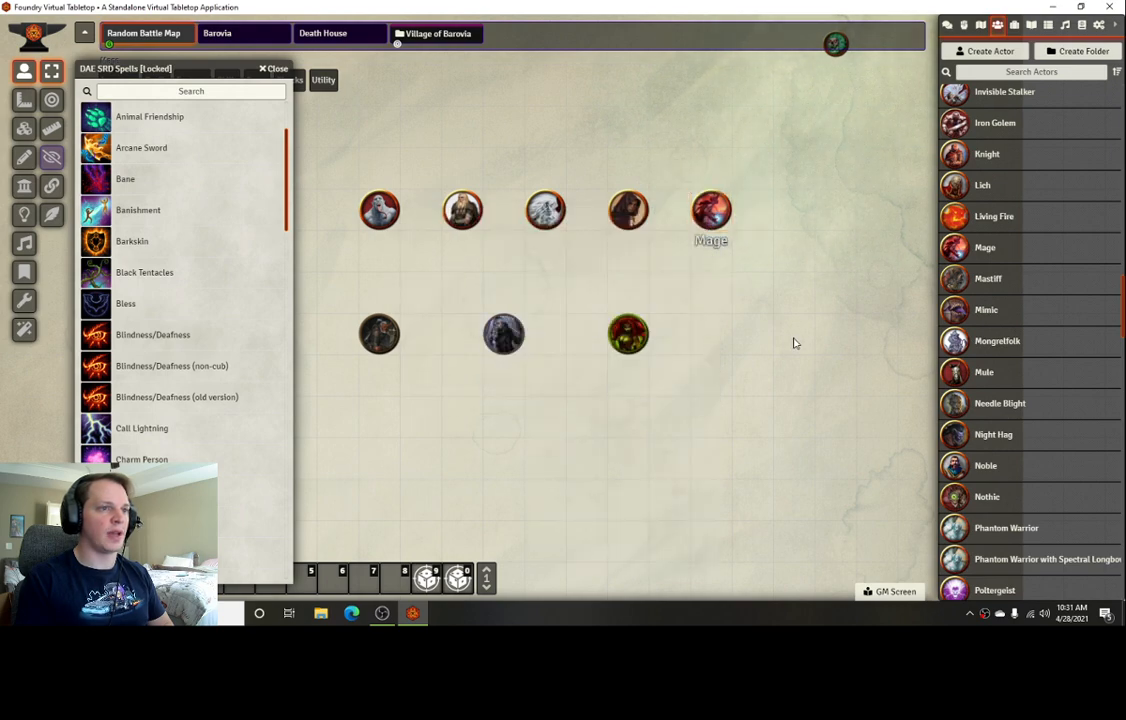
Set the Mage token's name display to Hovered by Anyone and update the token
right_click(708, 207)
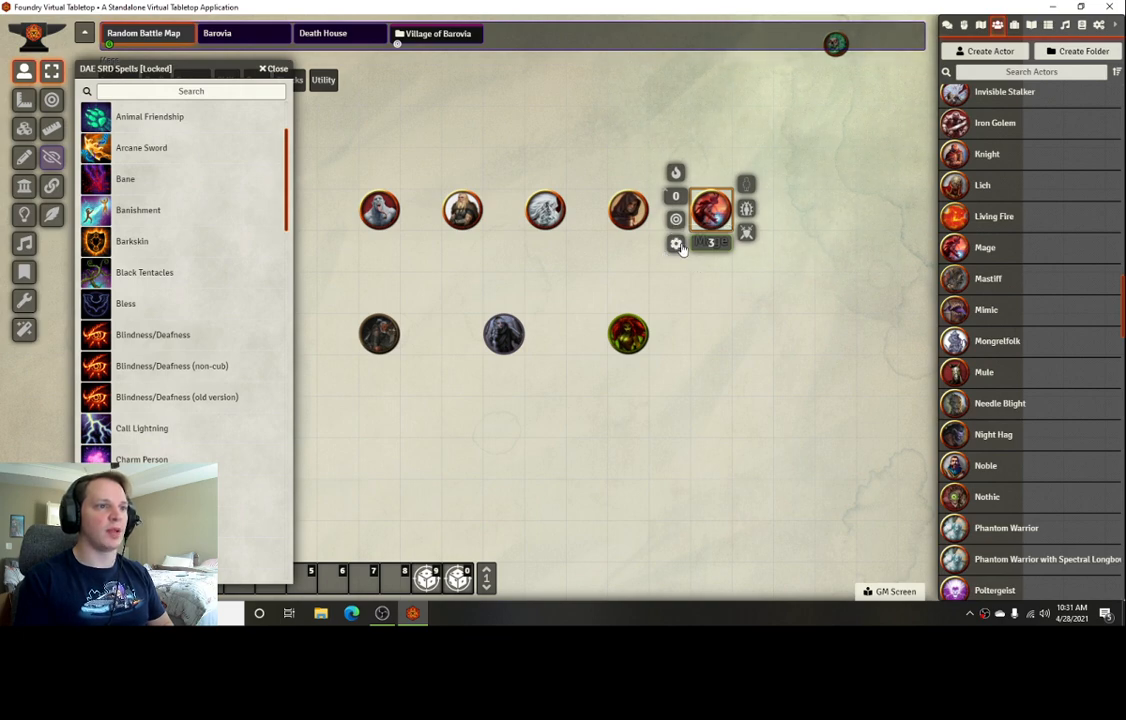
click(677, 245)
click(446, 249)
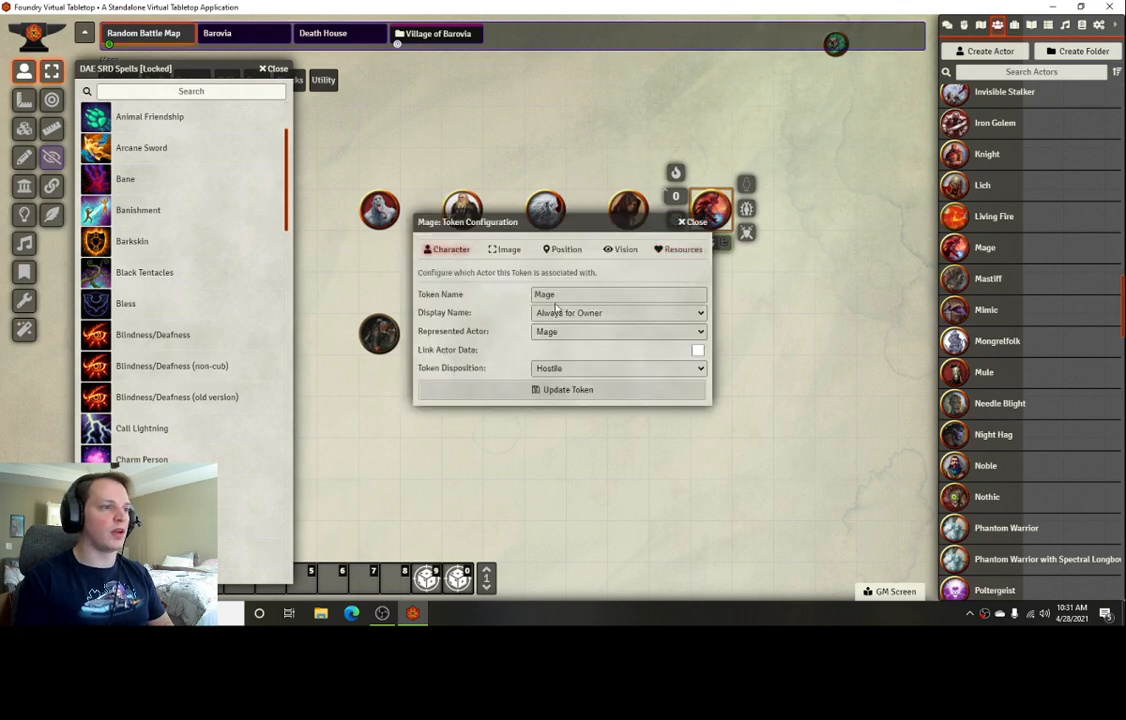
click(504, 249)
click(446, 249)
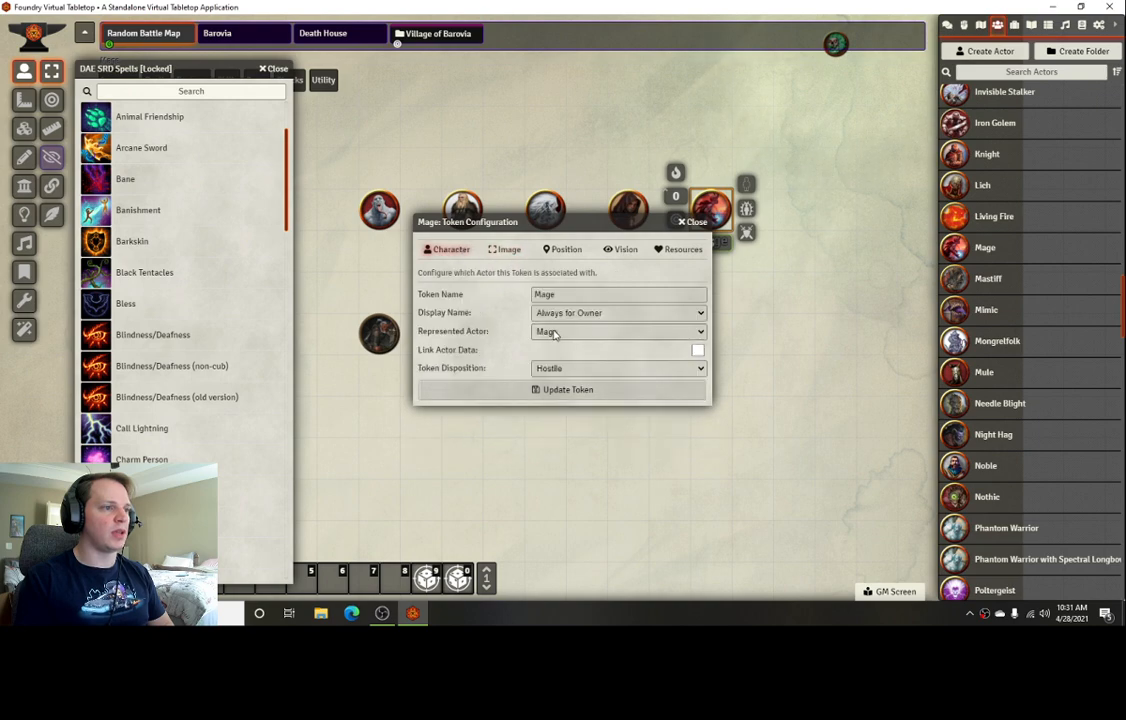
click(568, 313)
click(580, 357)
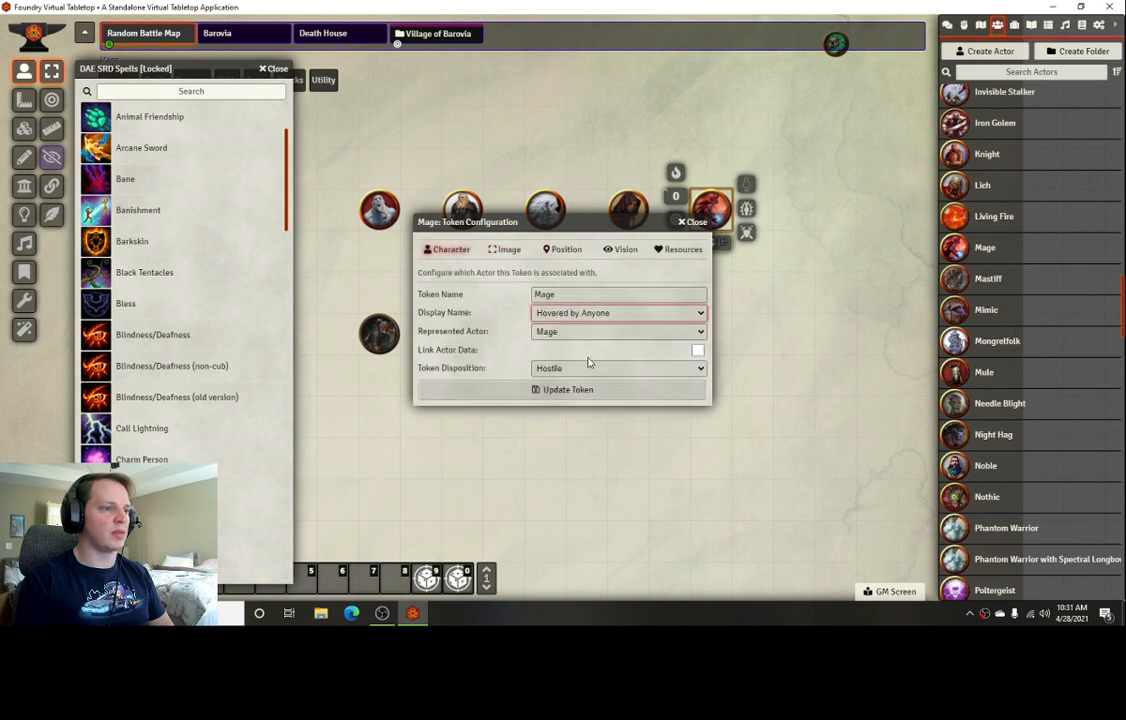
click(589, 389)
Set the Mage token's Bar 1 attribute to attributes.hp and update the token
double_click(711, 208)
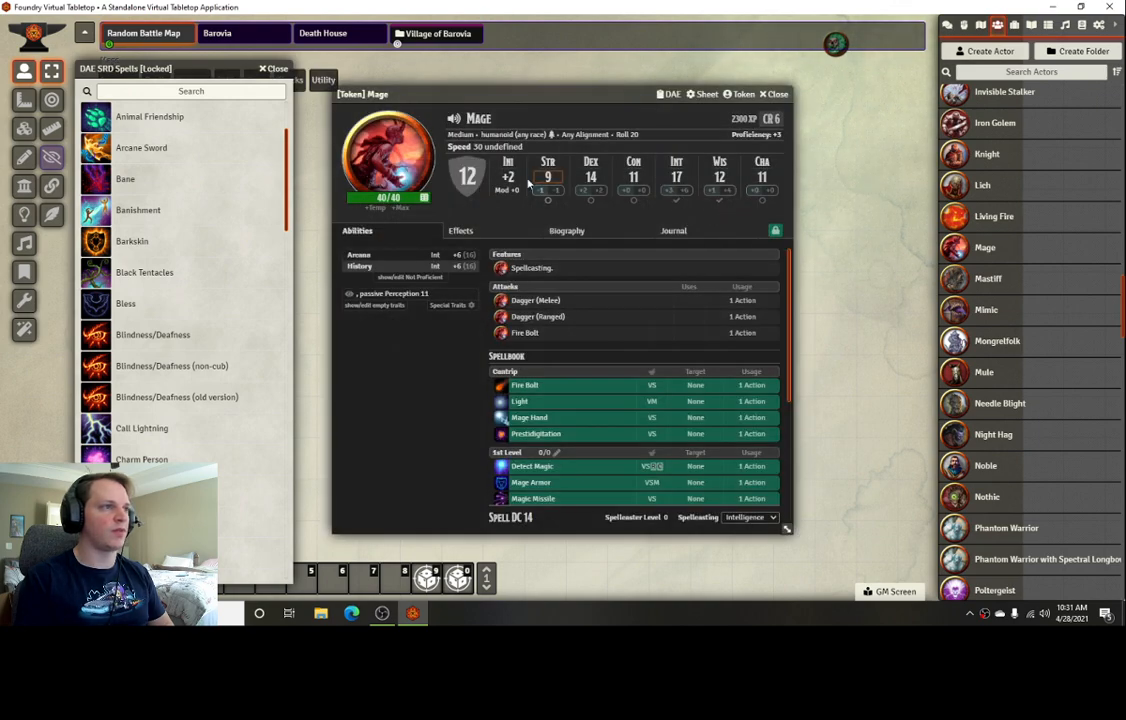
click(774, 94)
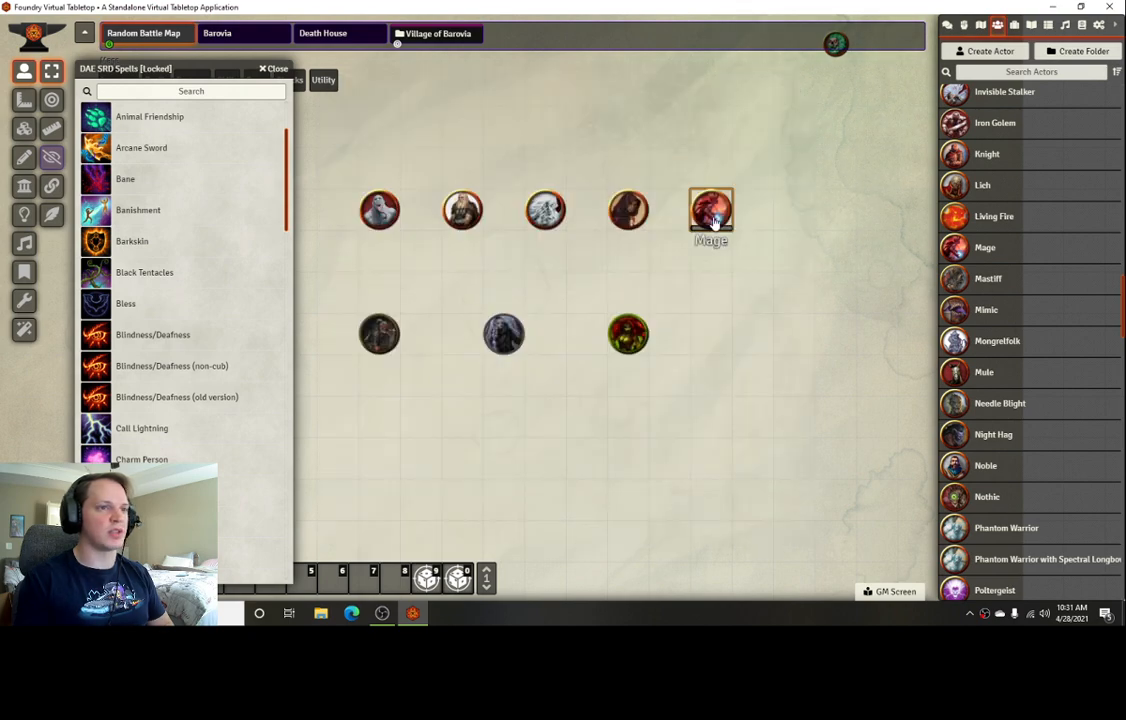
right_click(712, 215)
click(674, 240)
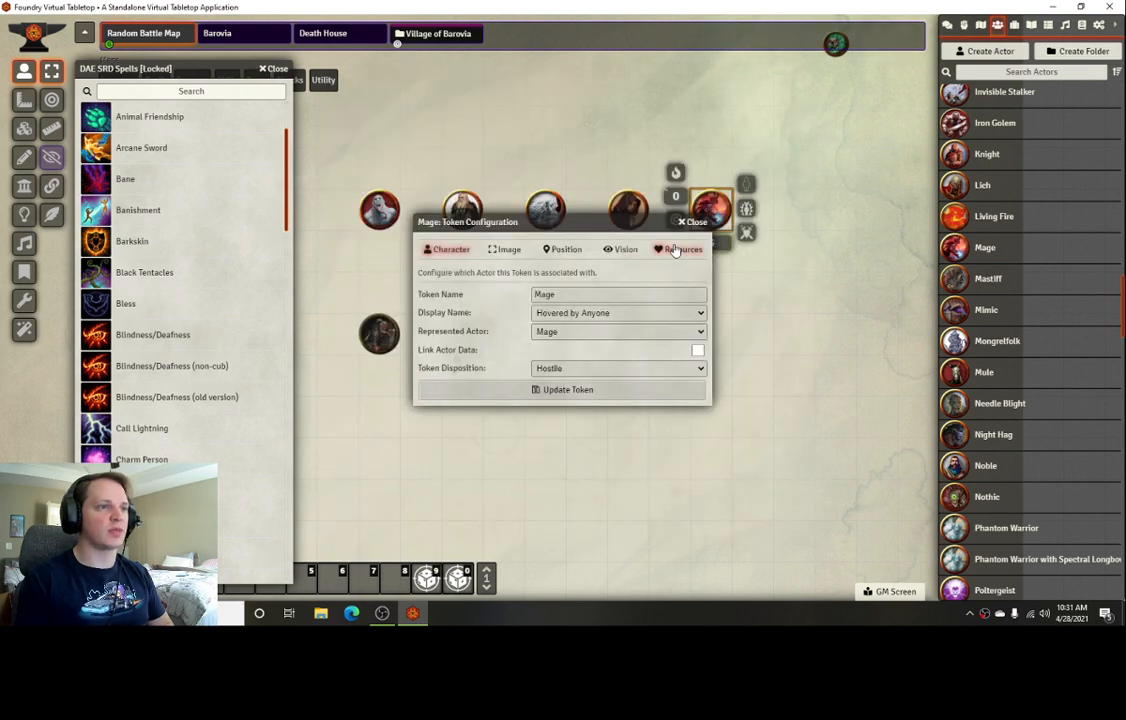
click(675, 250)
click(618, 313)
click(572, 354)
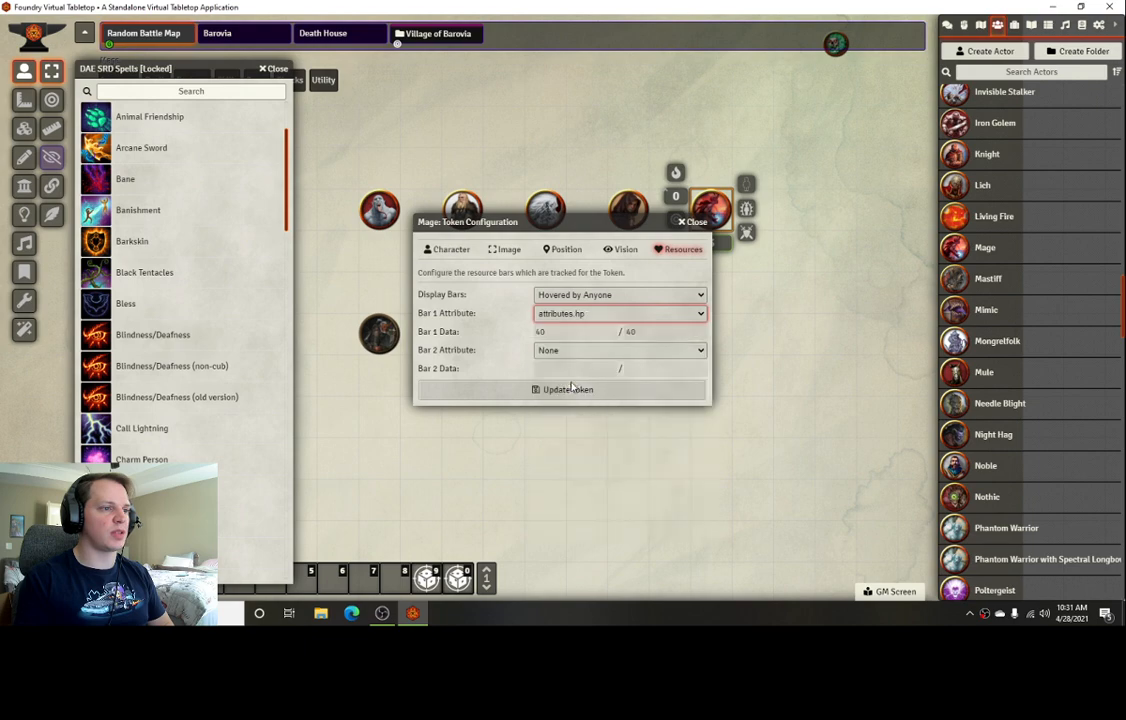
click(568, 389)
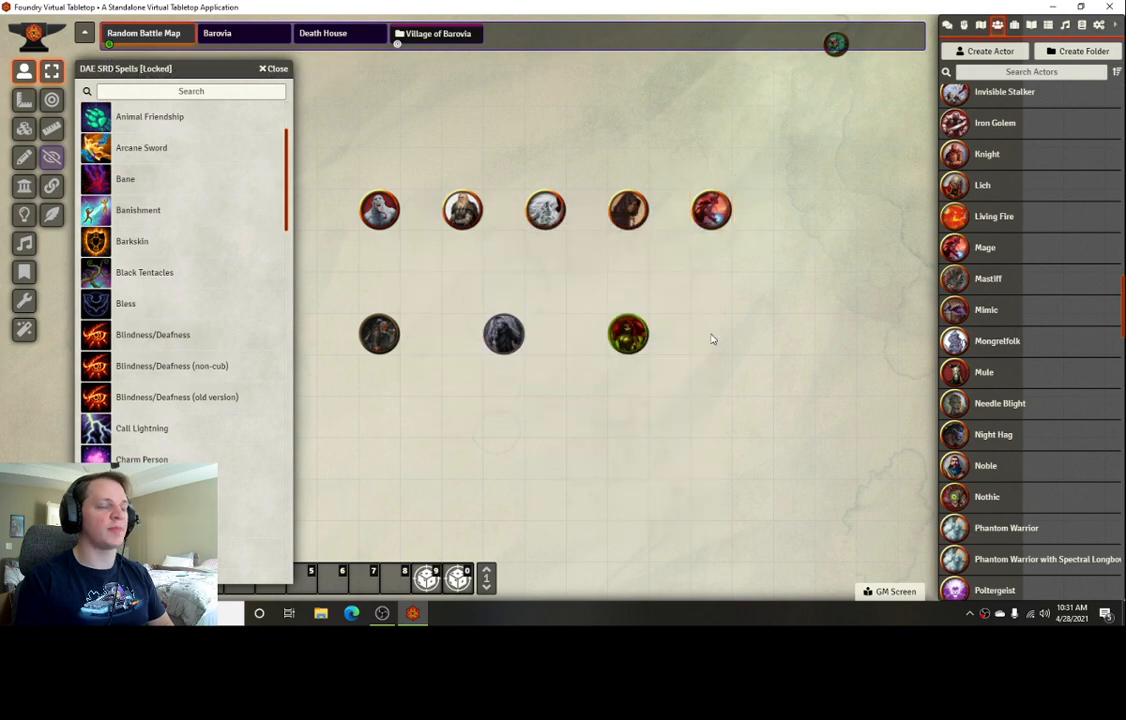
Open the Mage's character sheet and compare the Spellcasting feature description with the spells and slots in its spellbook
double_click(711, 209)
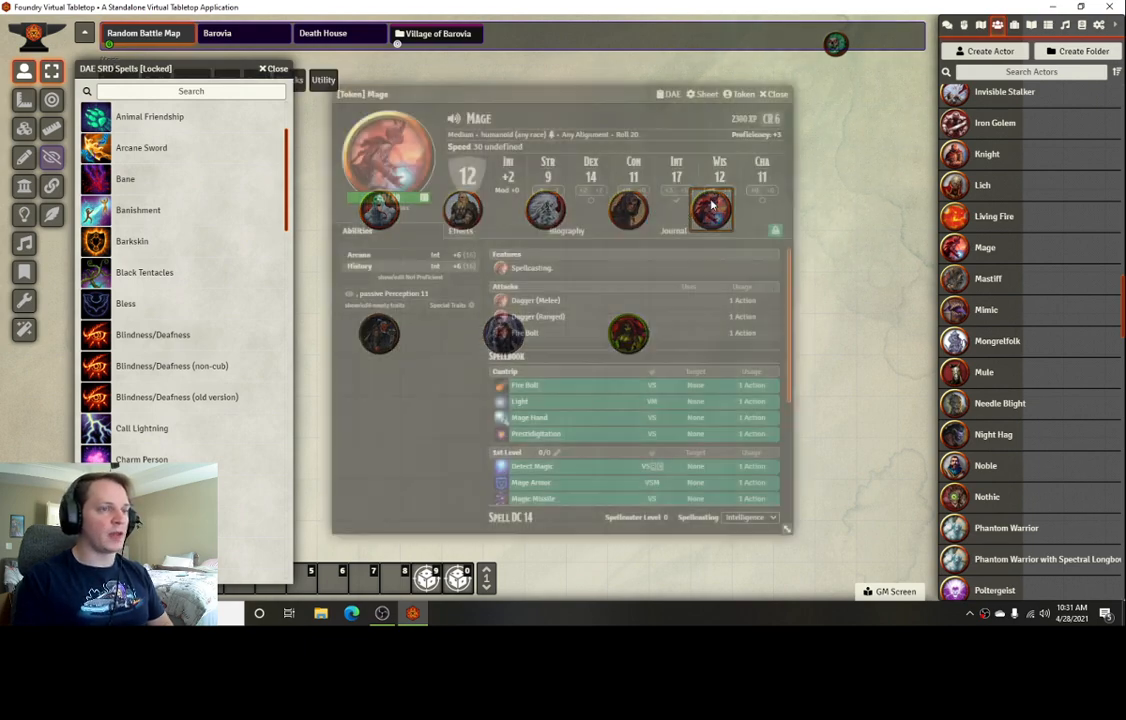
scroll(422, 382, down, 5)
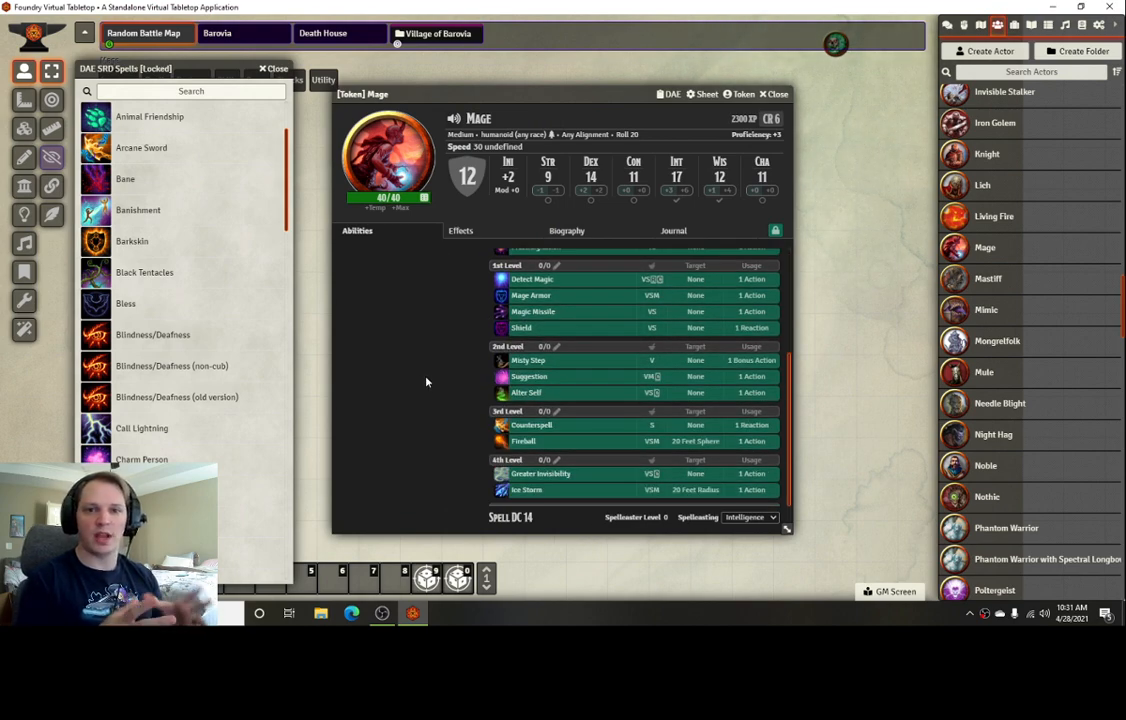
scroll(566, 372, up, 5)
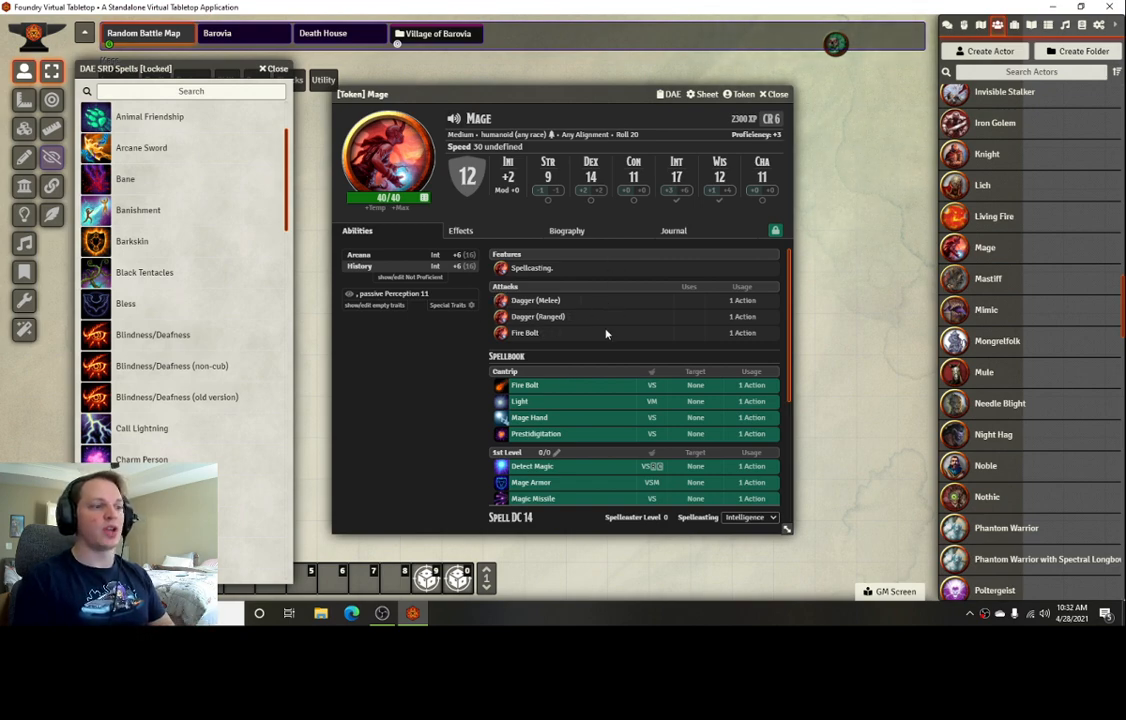
scroll(606, 345, down, 1)
mouse_move(613, 333)
scroll(613, 333, up, 1)
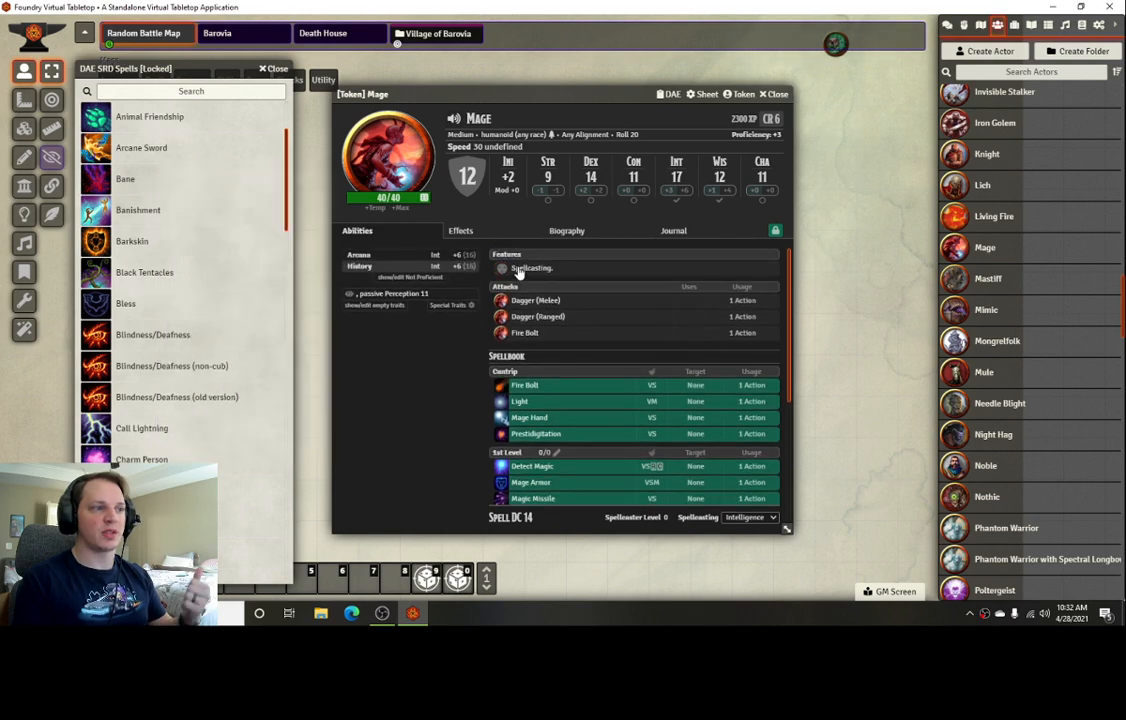
mouse_move(521, 274)
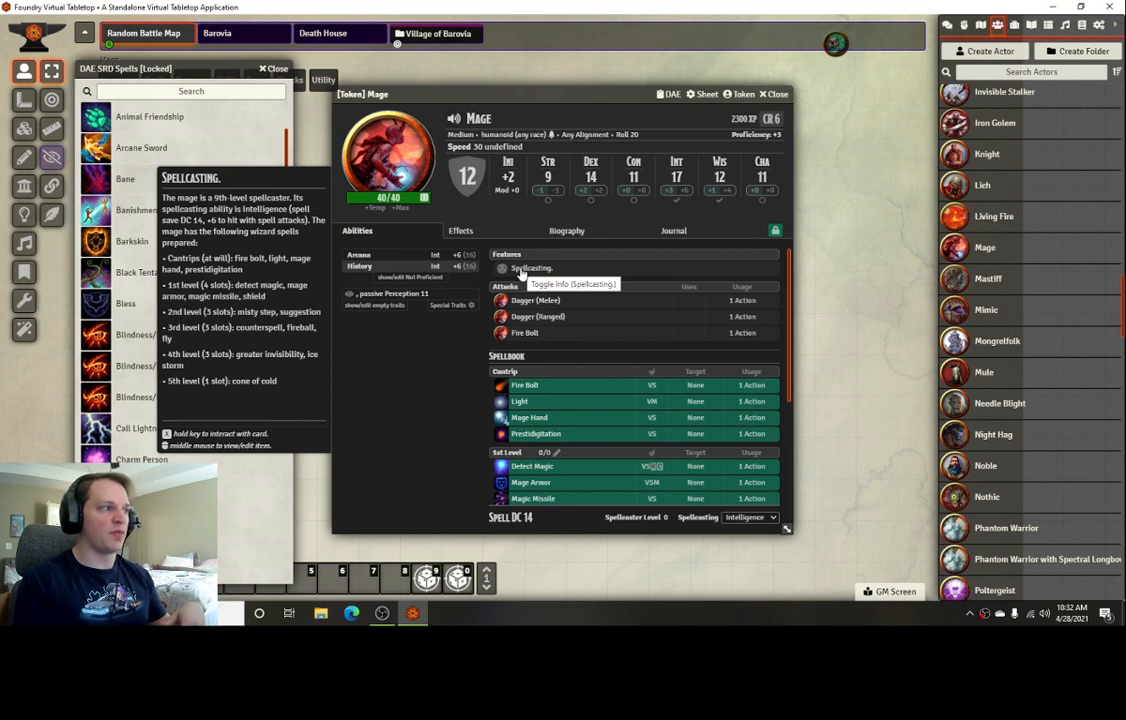
scroll(575, 387, down, 3)
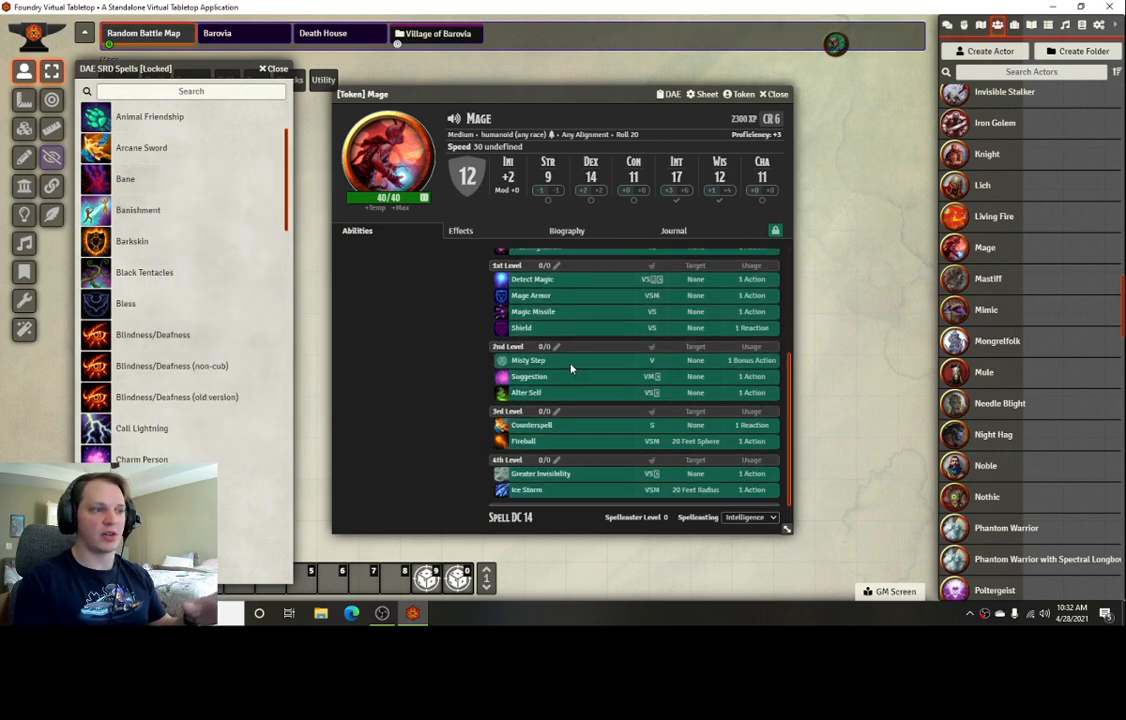
scroll(564, 320, up, 2)
scroll(564, 320, up, 2)
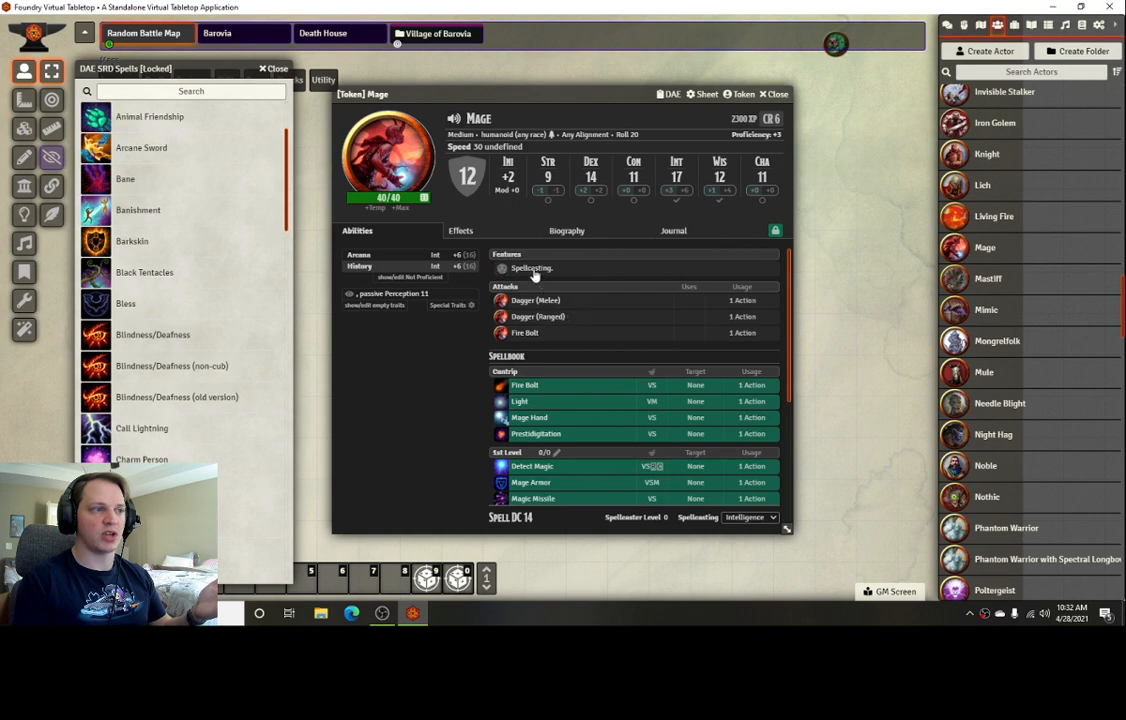
scroll(578, 349, down, 4)
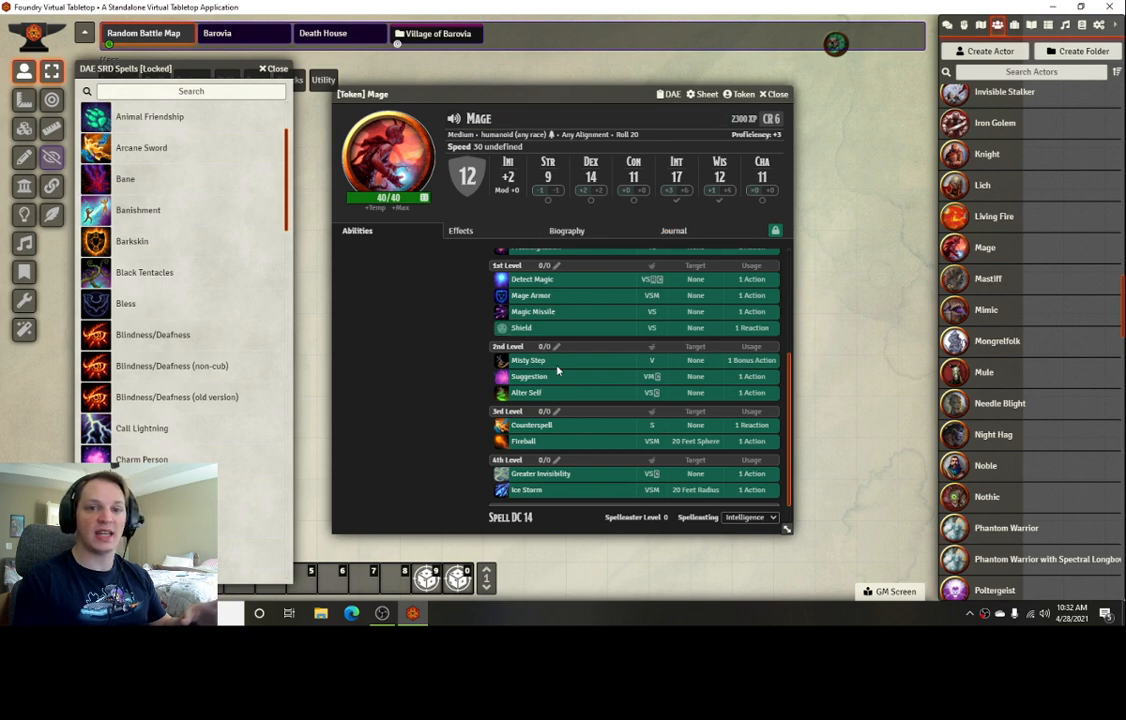
Set the default sheet class for this actor type to Default 5e NPC Sheet and save the sheet configuration
click(697, 100)
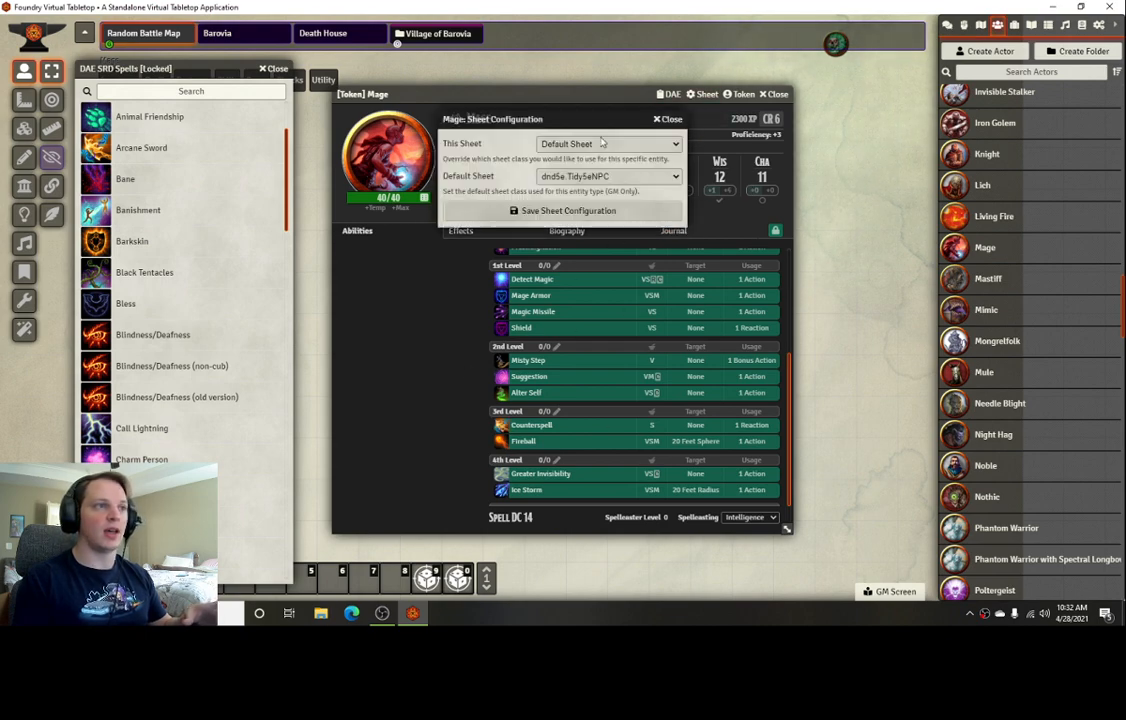
click(575, 176)
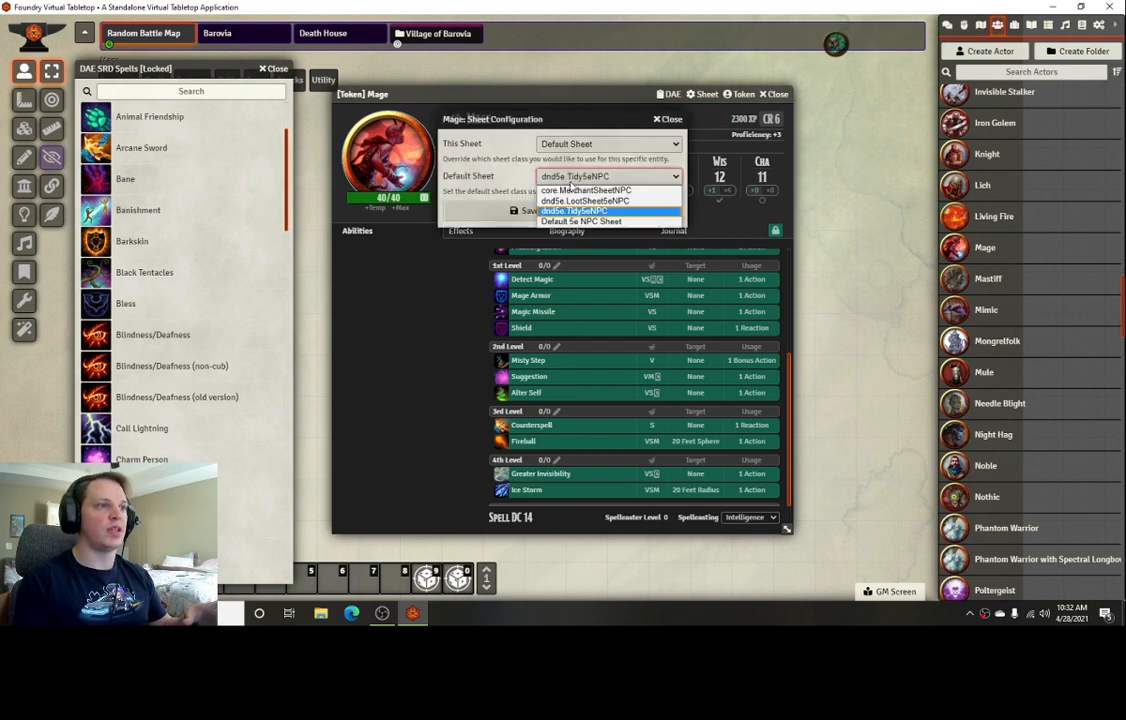
click(581, 221)
click(575, 210)
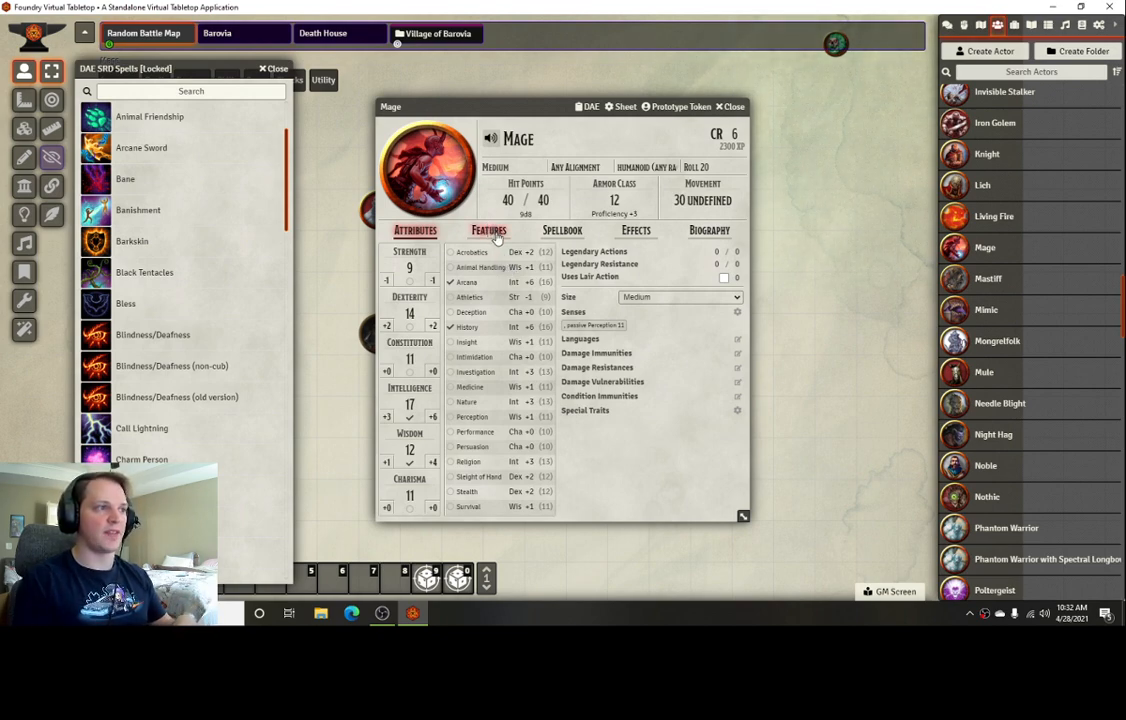
Check the Mage actor's Spellcasting feature and set its spellcaster level to 9 in the spellbook
click(489, 231)
click(562, 230)
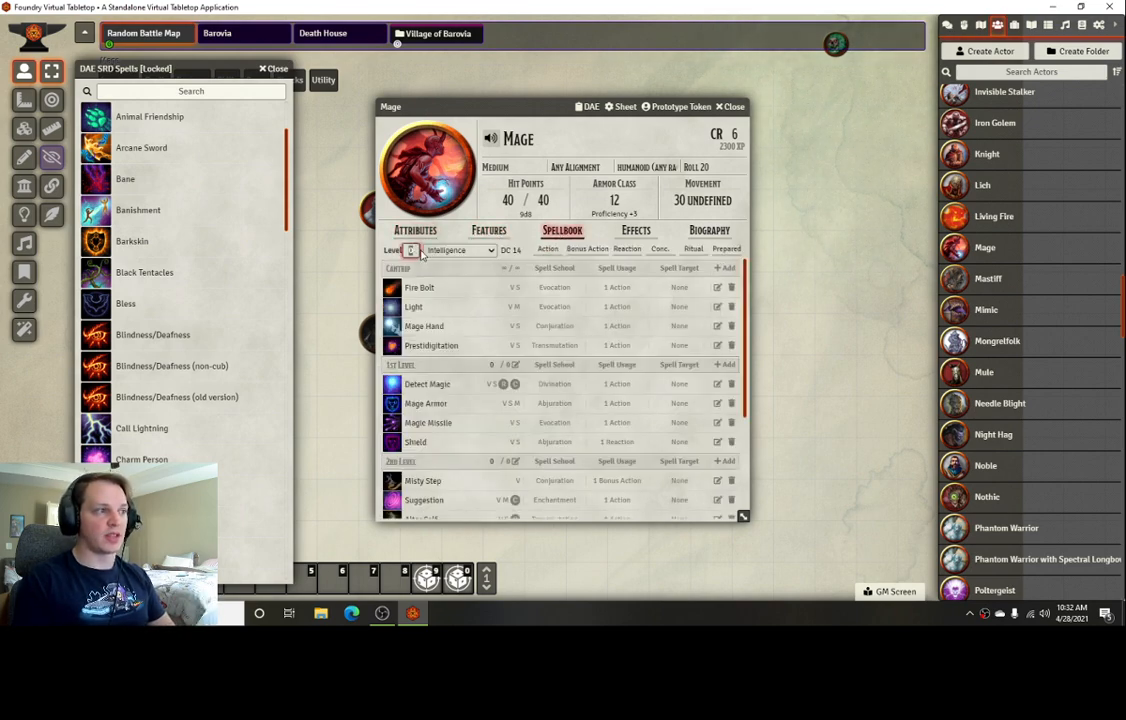
click(489, 230)
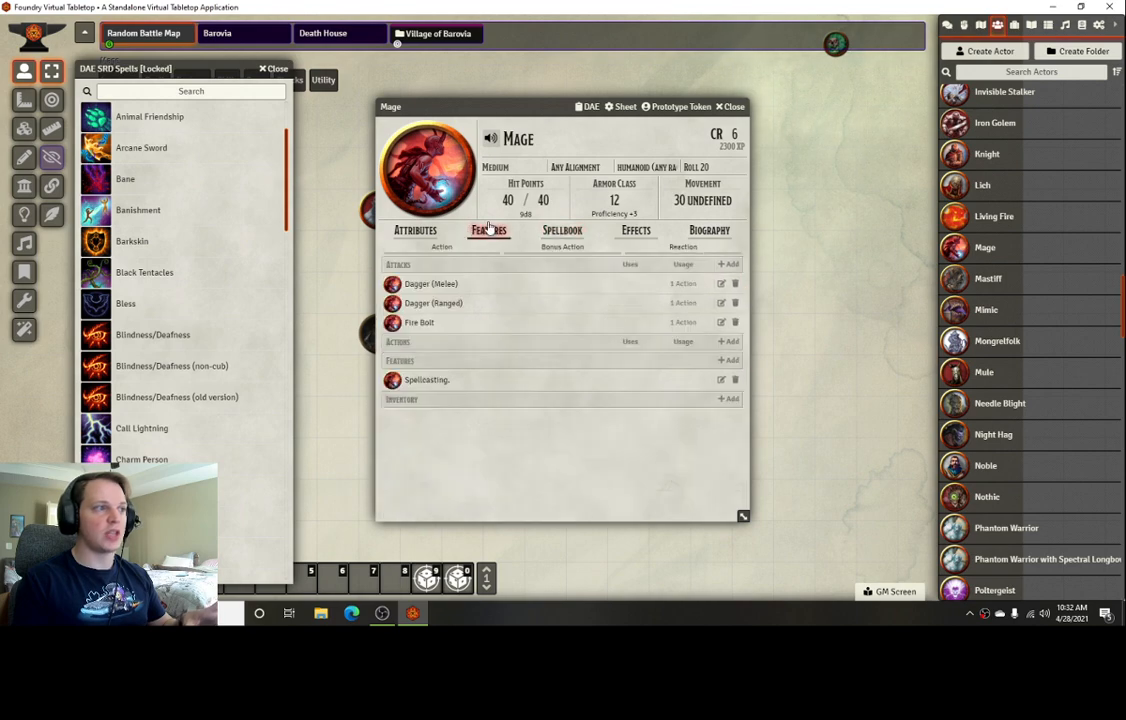
click(420, 383)
click(543, 232)
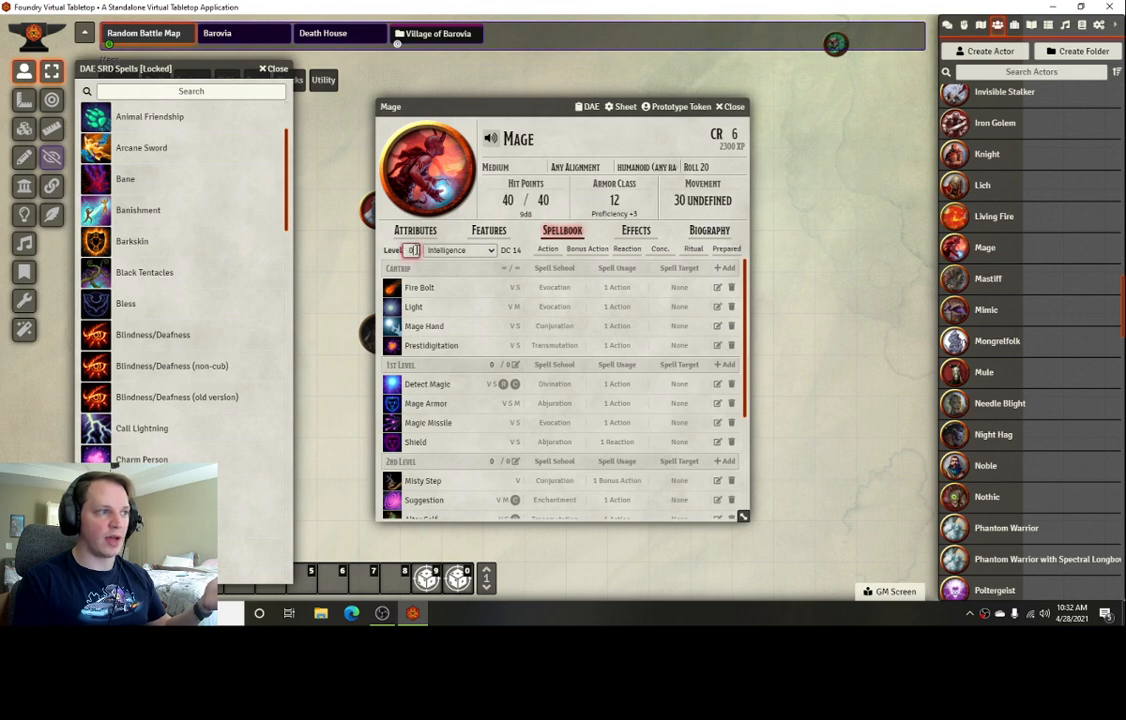
text(9)
key(Return)
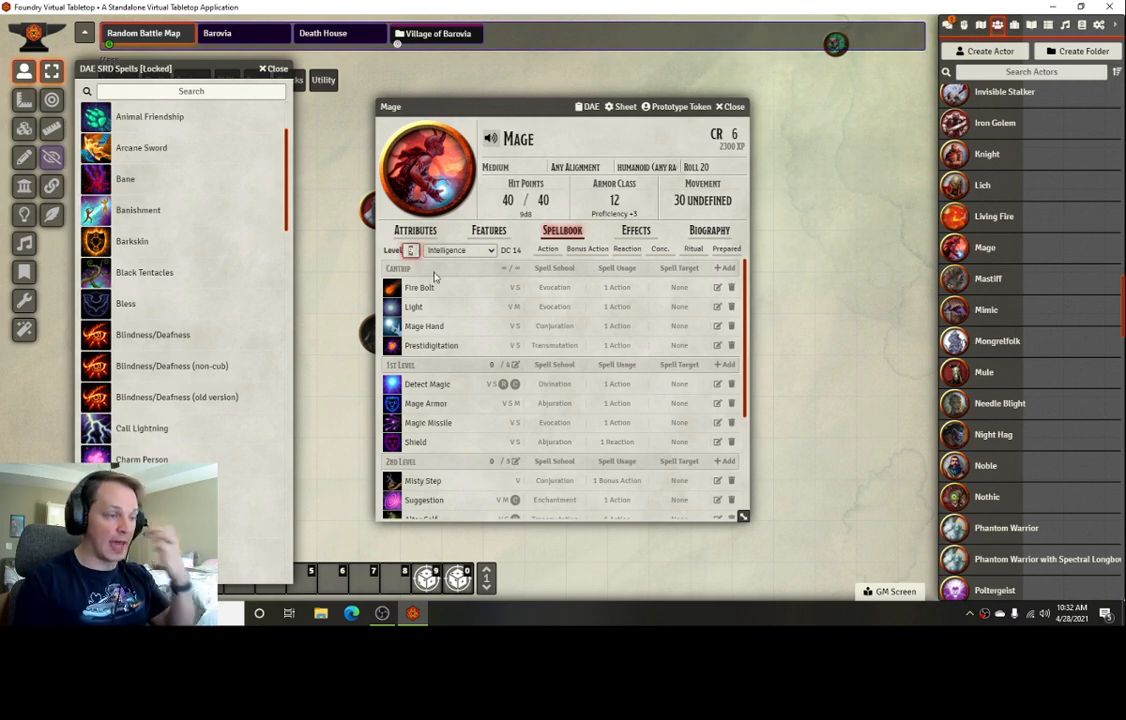
Fill the Mage's available spell slots: 4 for 1st level, 3 each for 2nd, 3rd and 4th level, and 1 for 5th level
scroll(500, 410, down, 4)
scroll(505, 430, up, 4)
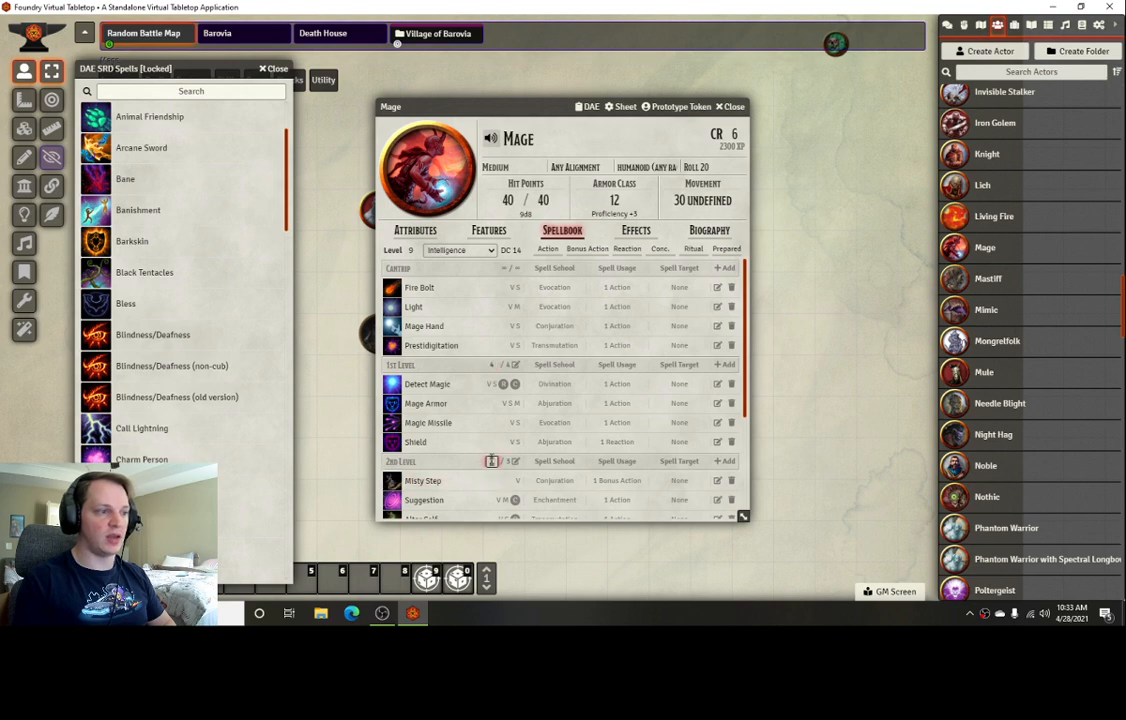
scroll(510, 468, down, 3)
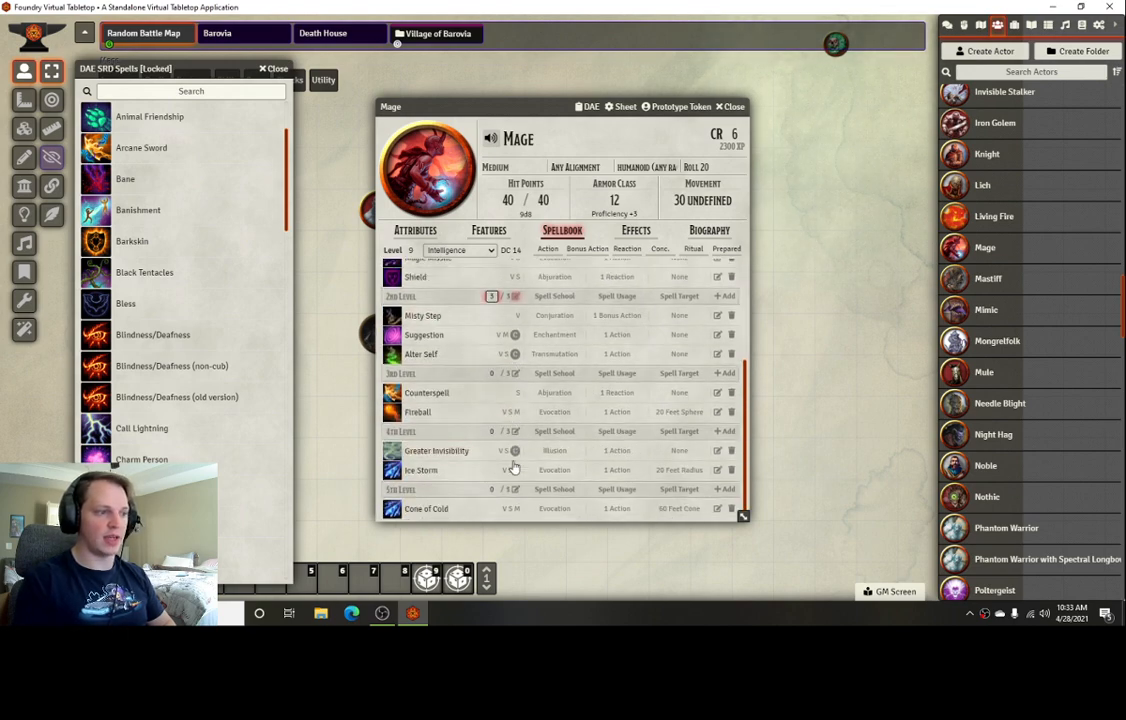
click(491, 373)
text(3)
key(Tab)
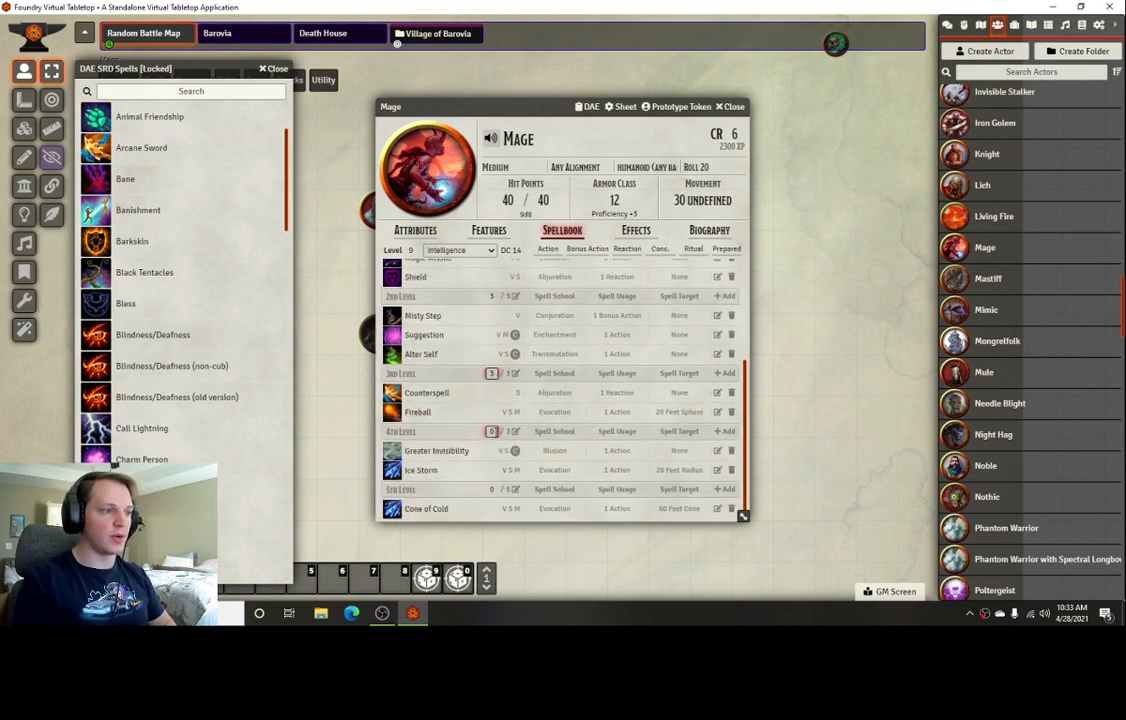
text(3)
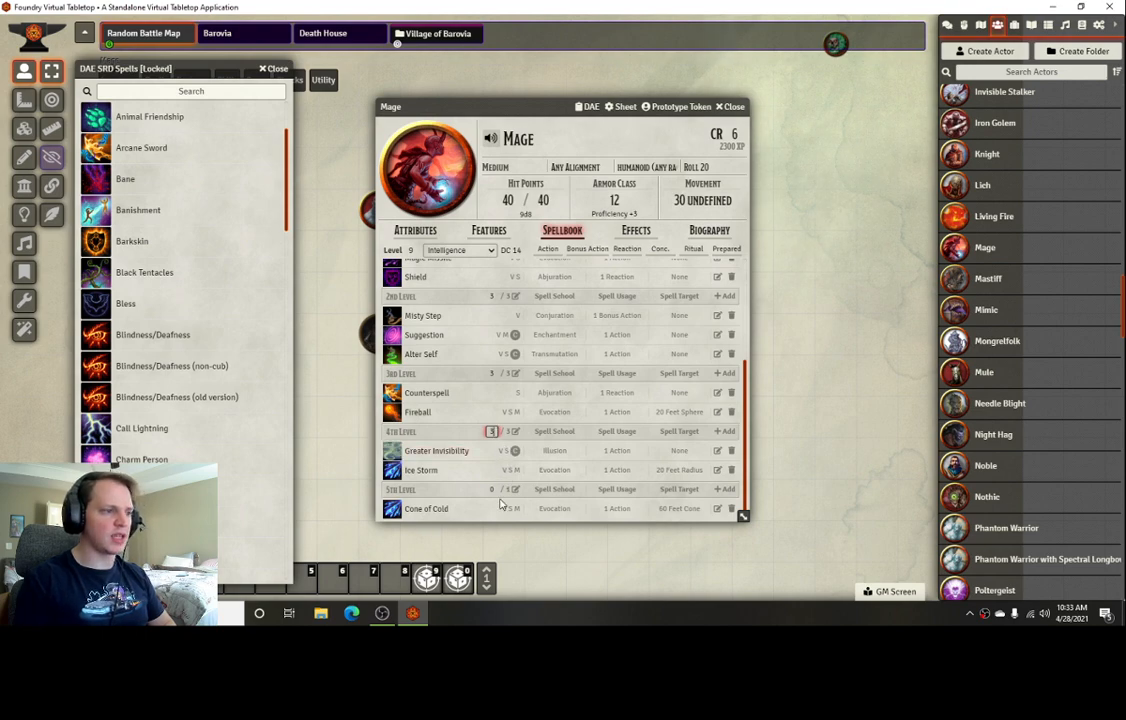
click(493, 490)
text(1)
key(Return)
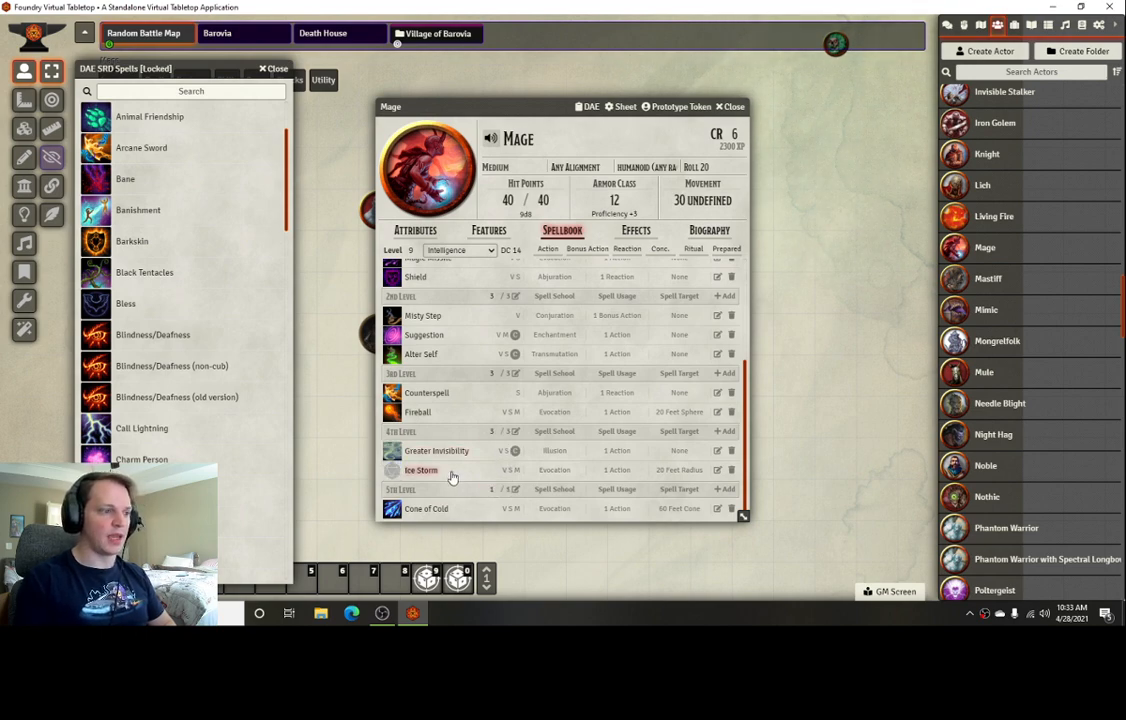
scroll(485, 477, up, 3)
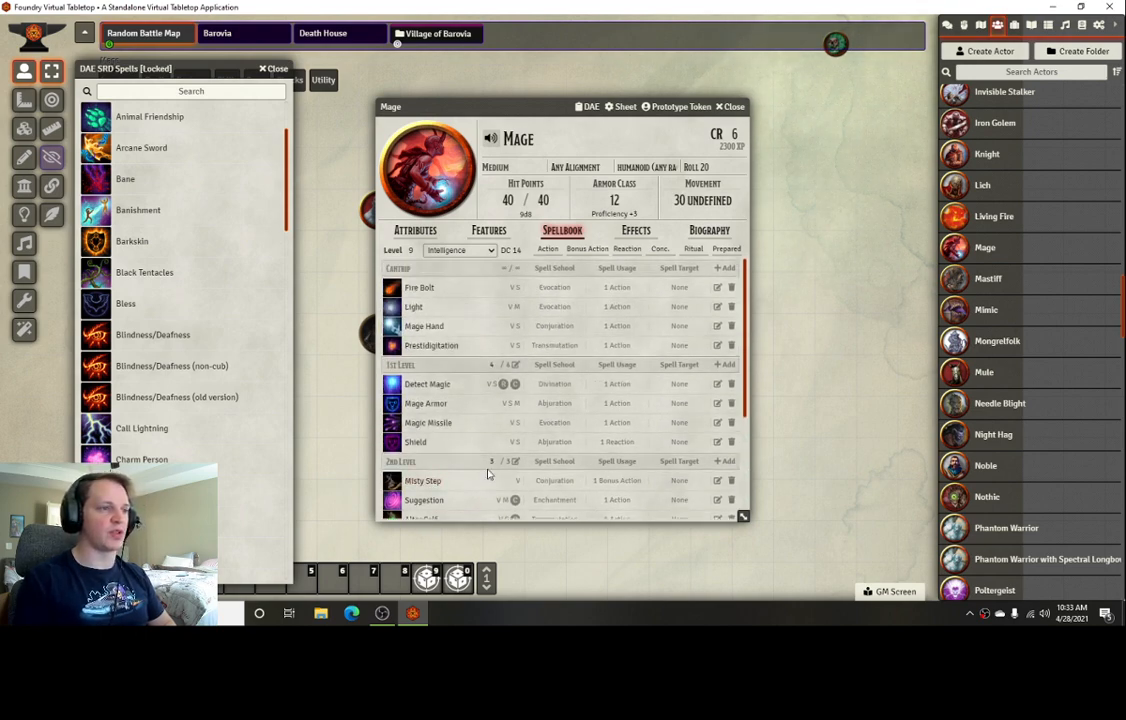
Open the Mage token's own sheet beside the DAE SRD Spells compendium and locate Mage Armor in the compendium list
click(961, 26)
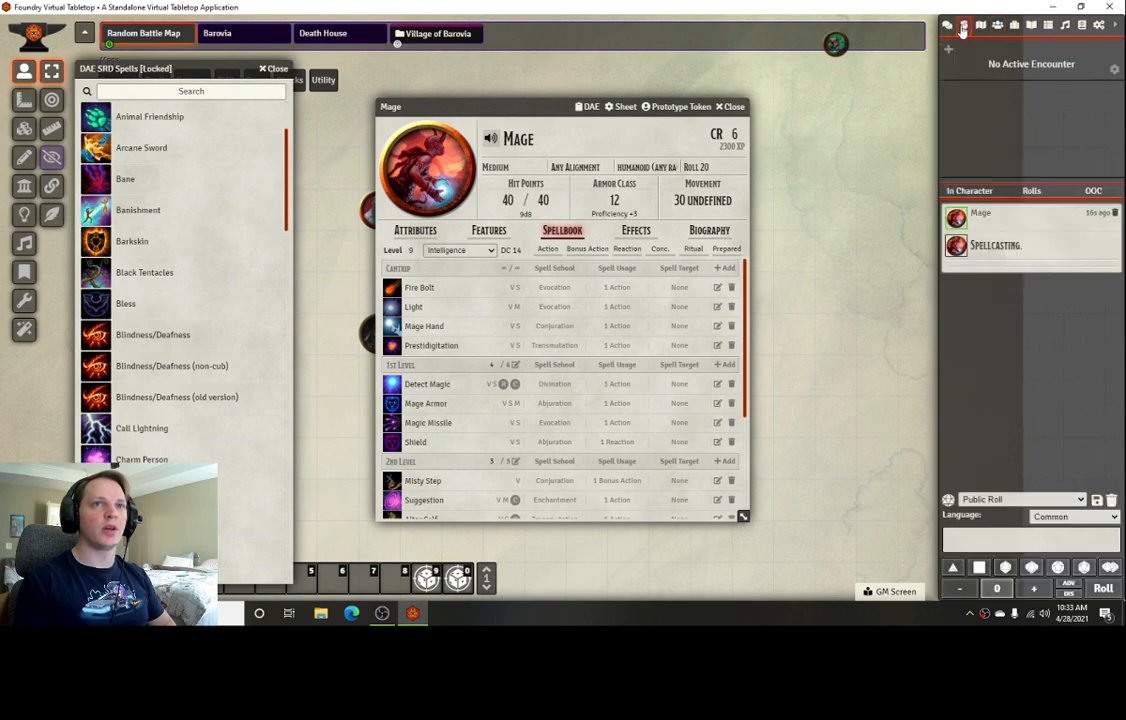
click(734, 107)
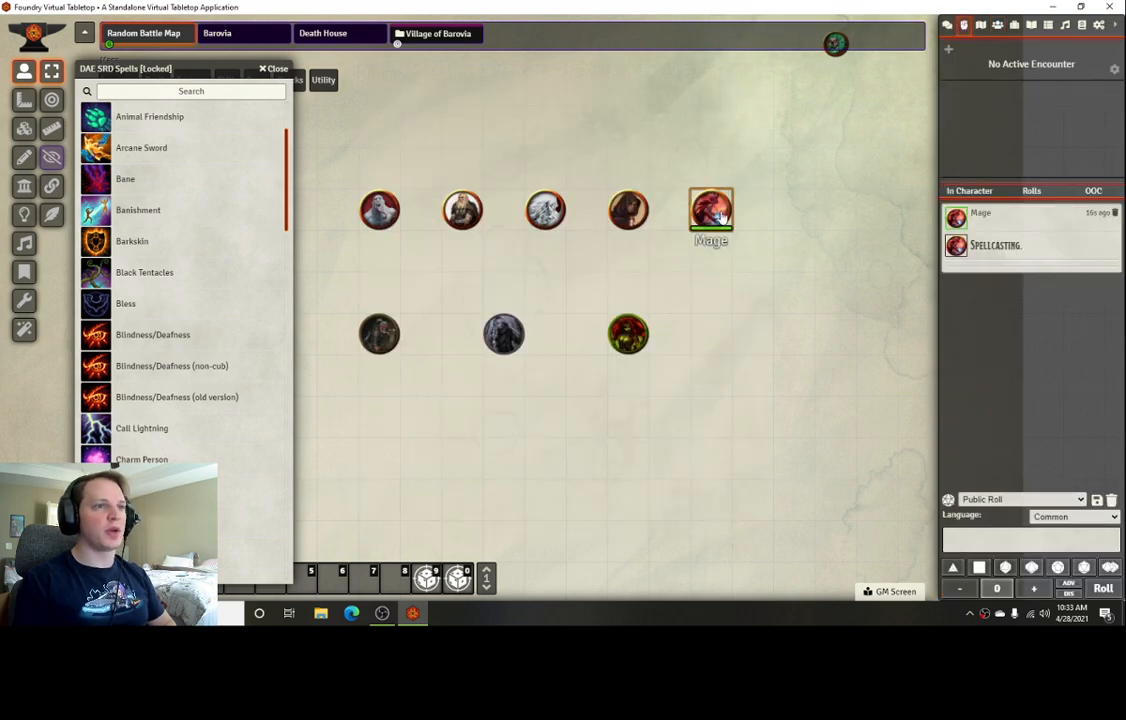
double_click(720, 213)
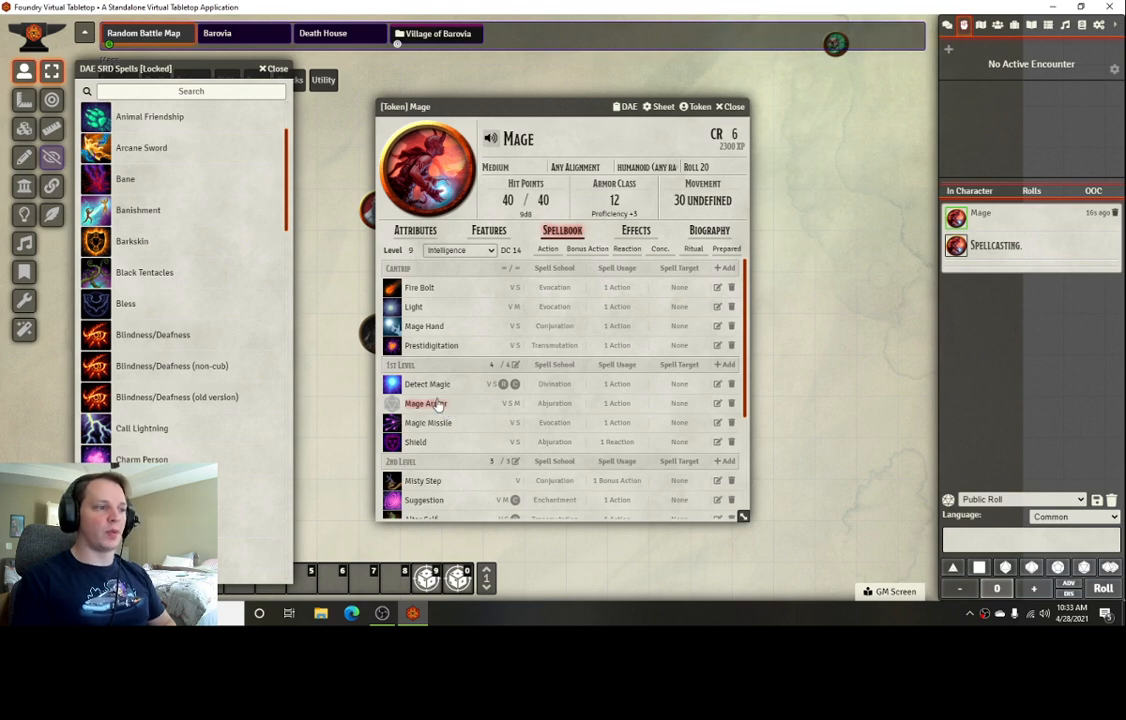
drag(527, 106, 596, 83)
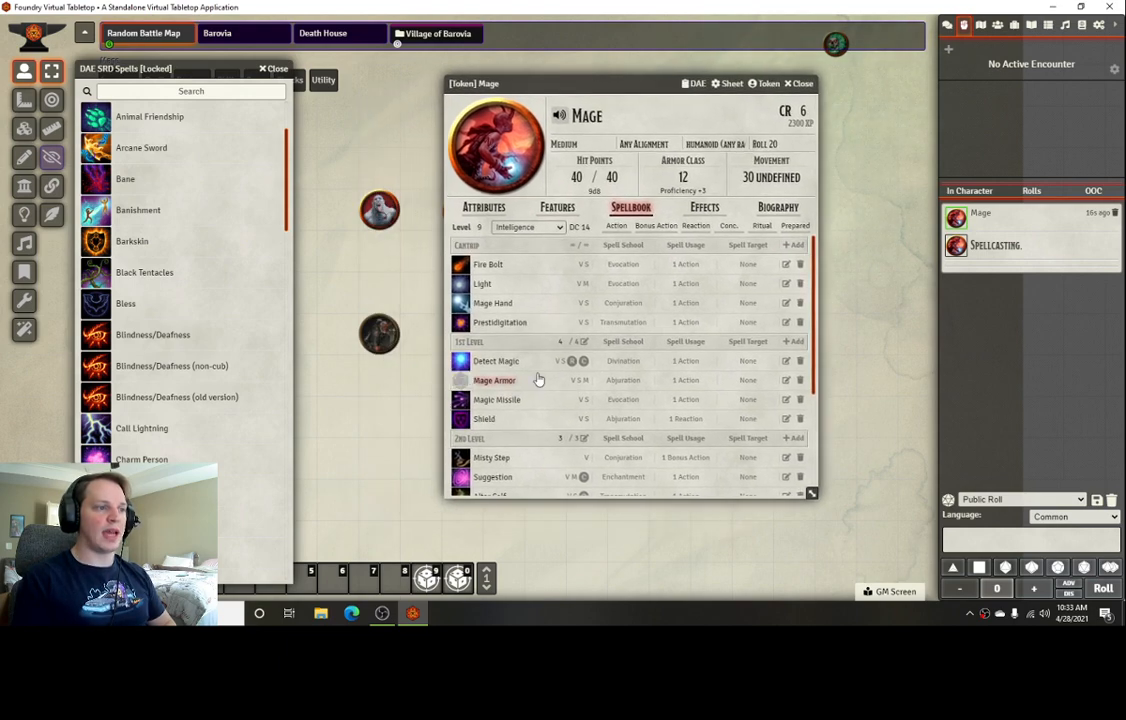
scroll(210, 340, down, 15)
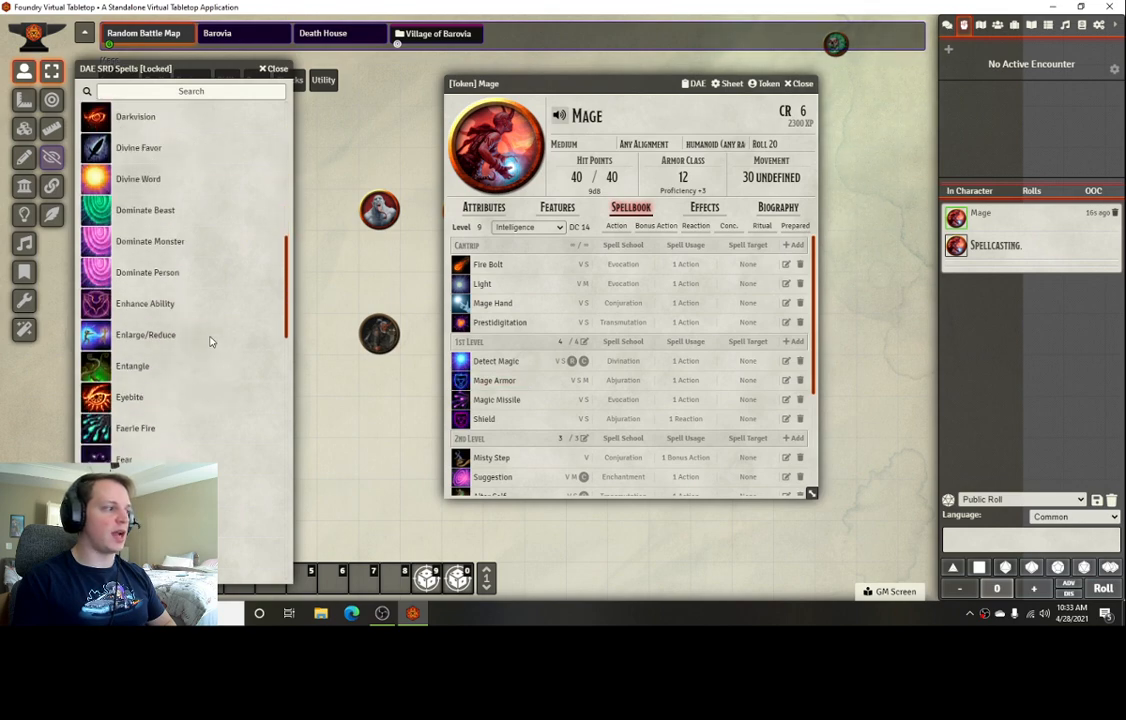
scroll(210, 341, down, 5)
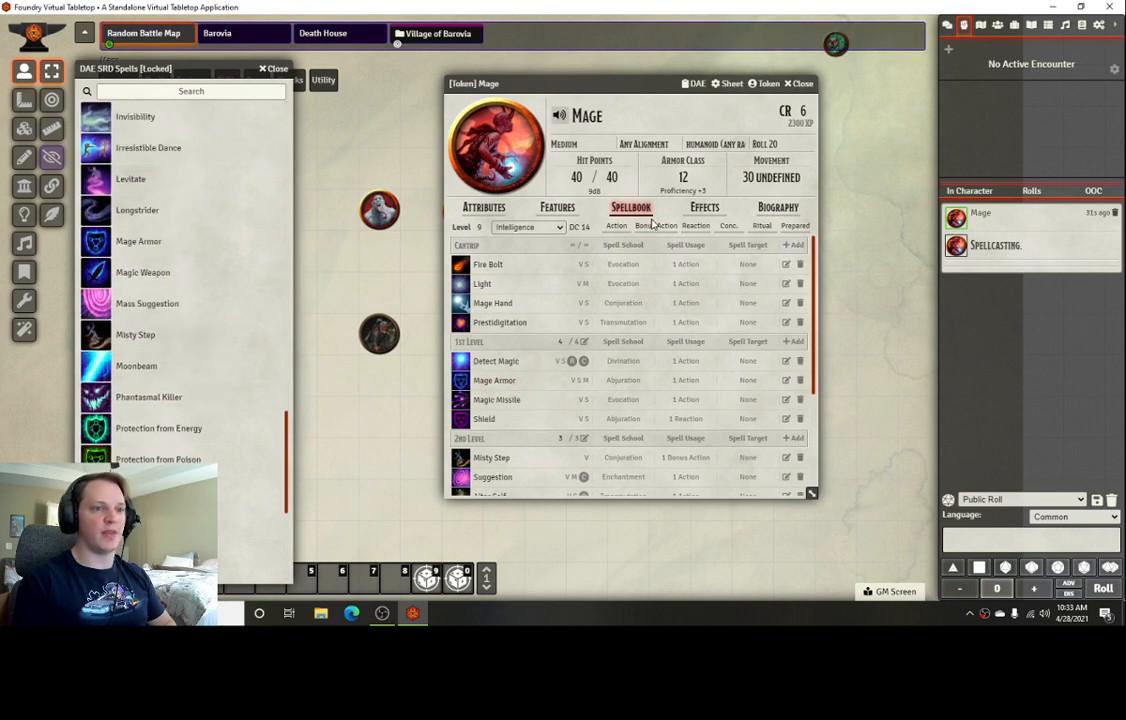
Target the Mage token on the map and cast the existing Mage Armor spell from its spellbook
drag(609, 78, 287, 82)
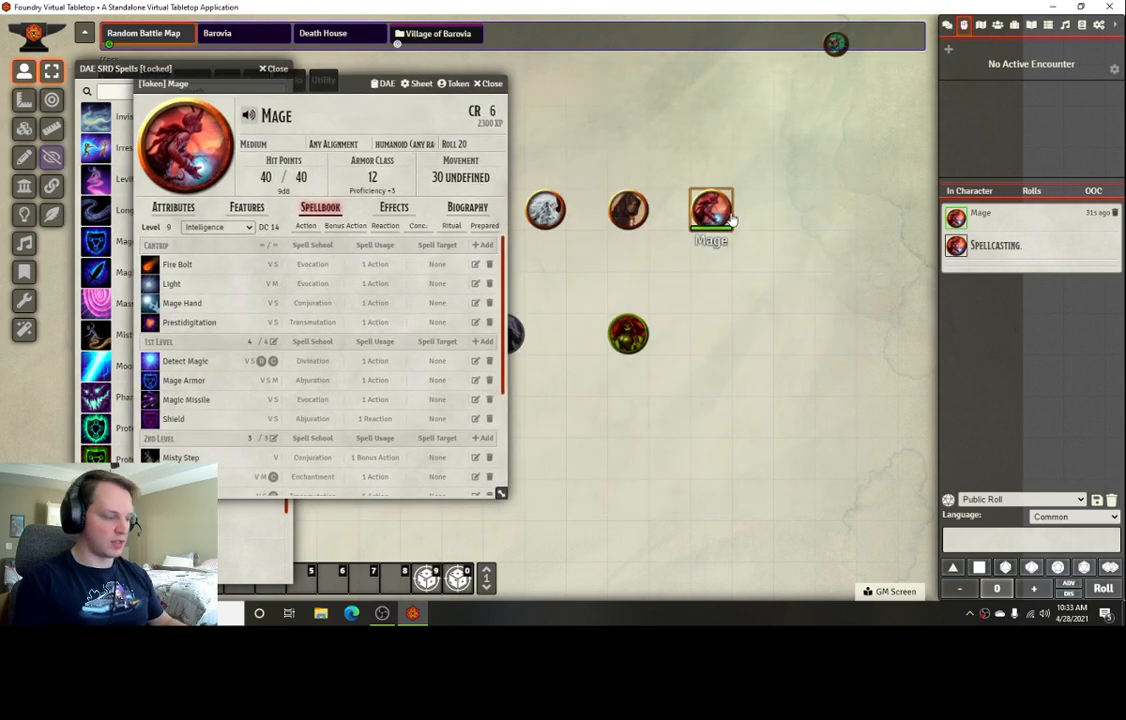
key(t)
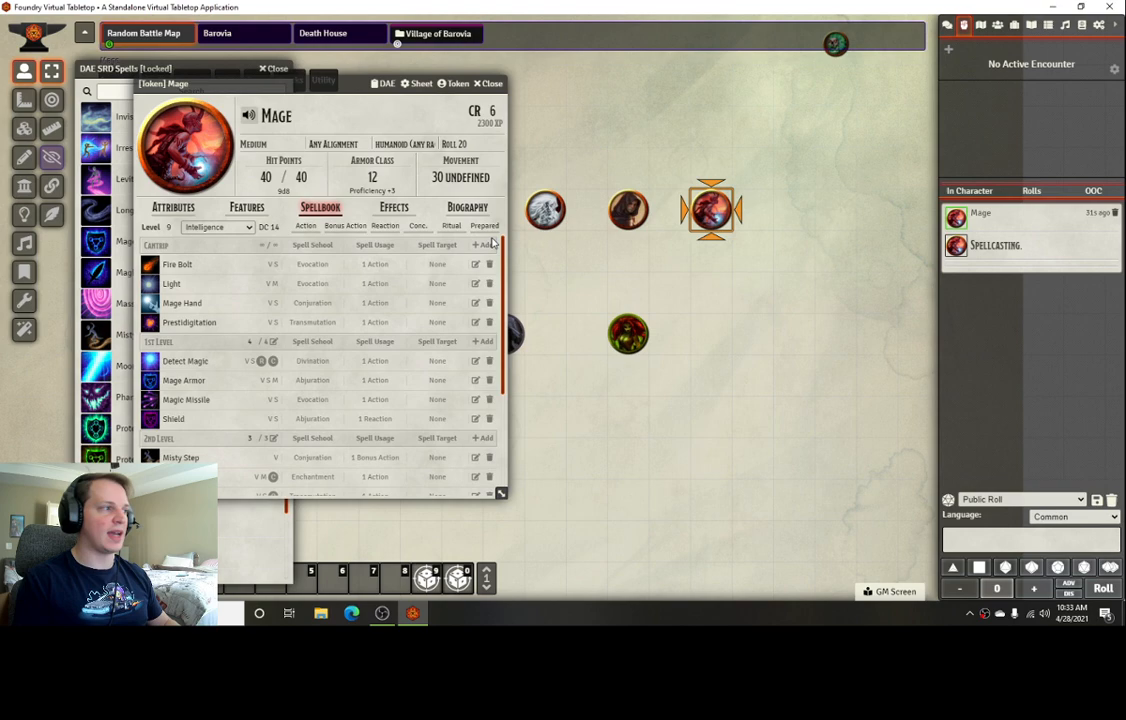
click(150, 380)
click(549, 349)
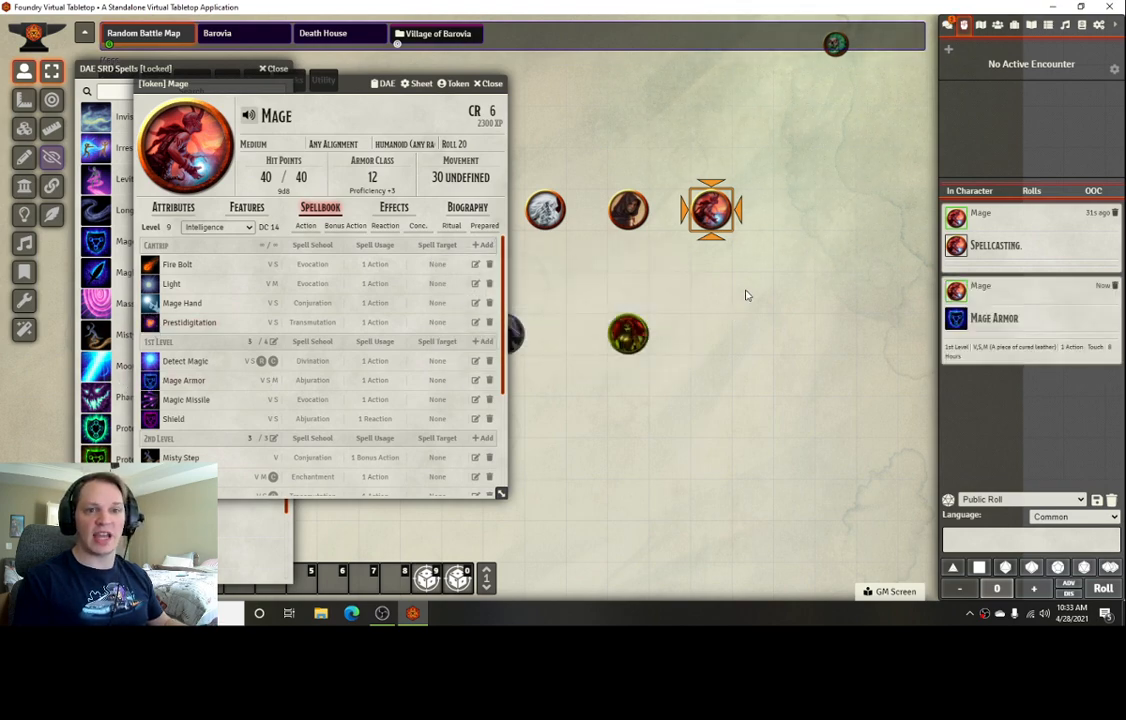
Check the Mage token's active effects, armor class and attributes for any change from Mage Armor, and close the sheet
click(394, 207)
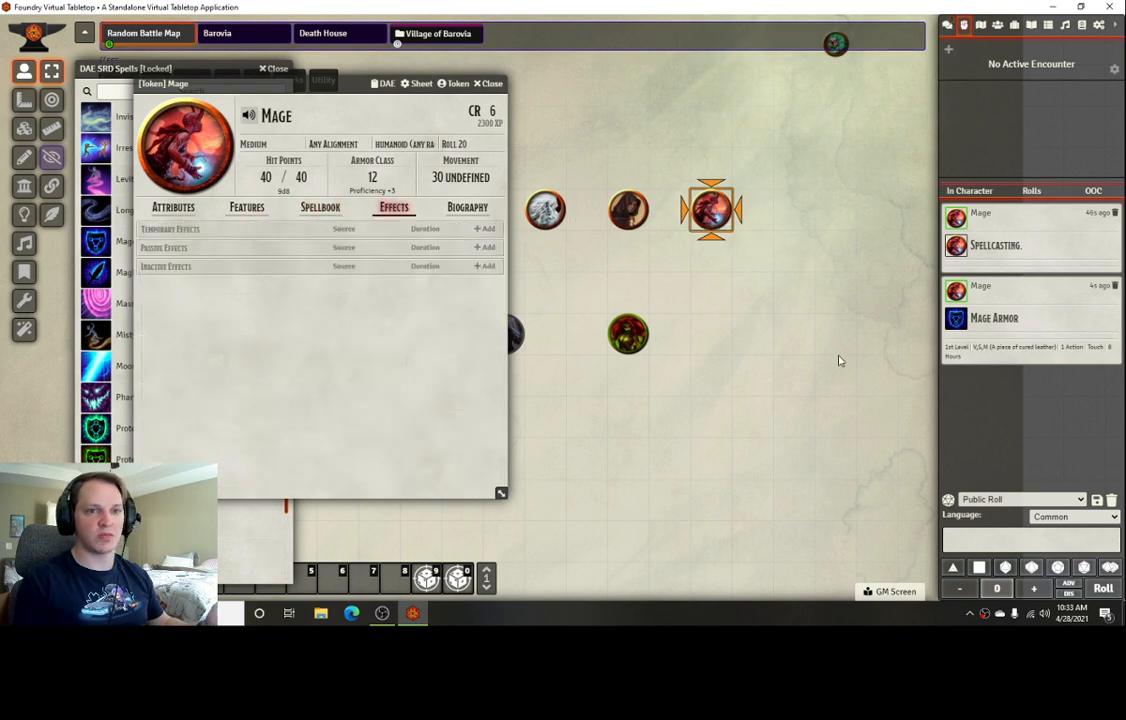
drag(297, 86, 512, 126)
click(388, 247)
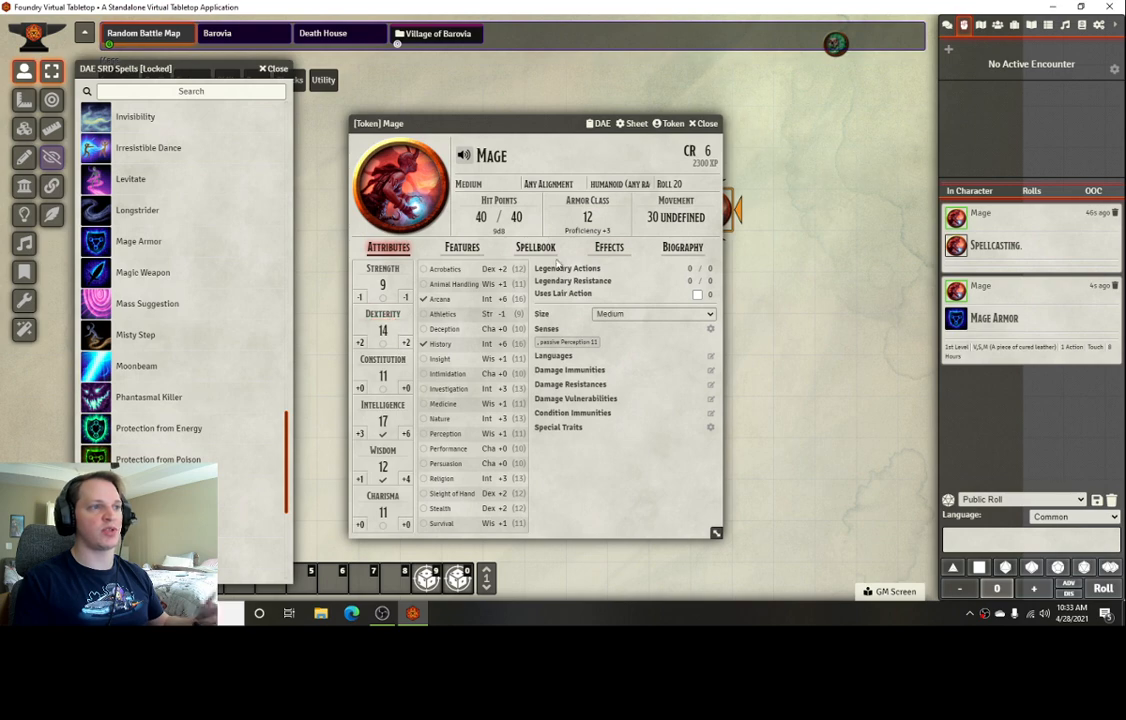
click(703, 123)
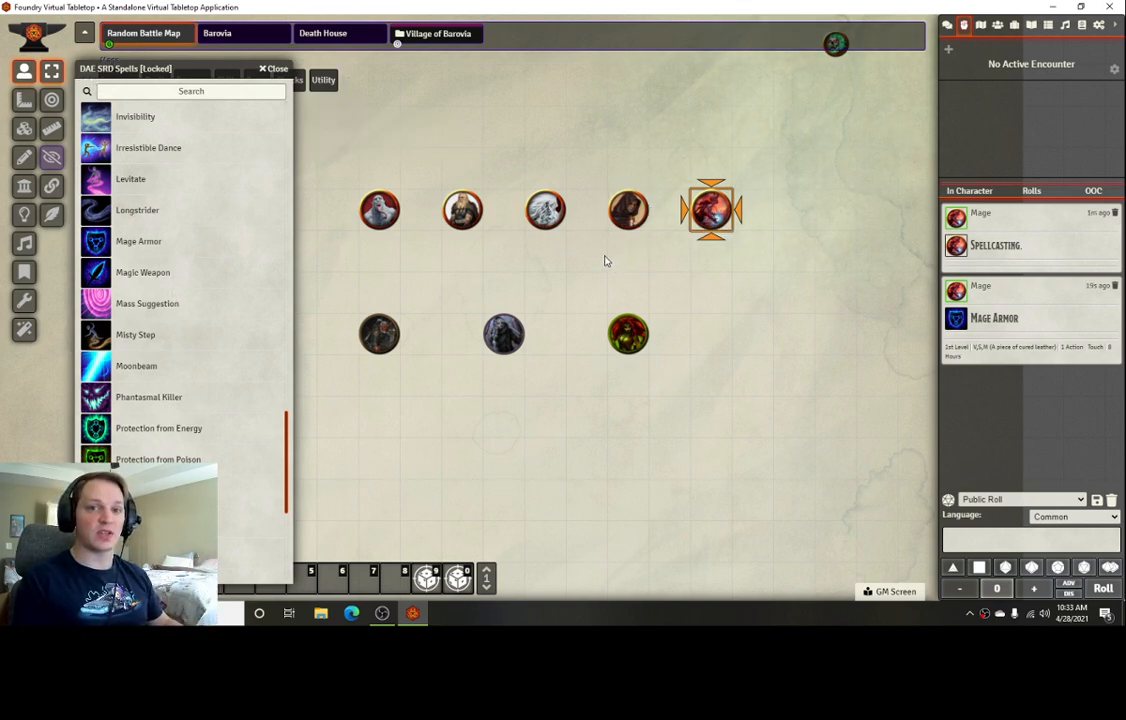
Replace Mage Armor in the Mage token's spellbook with the version from the DAE SRD Spells compendium
double_click(711, 210)
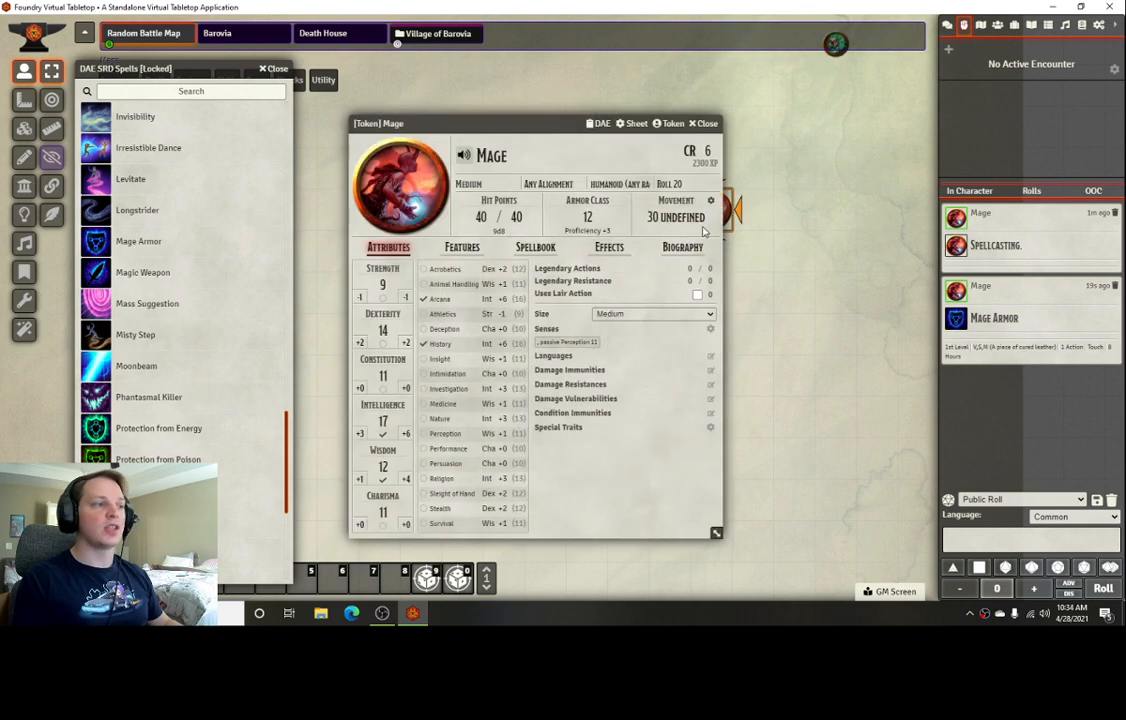
click(462, 247)
click(535, 247)
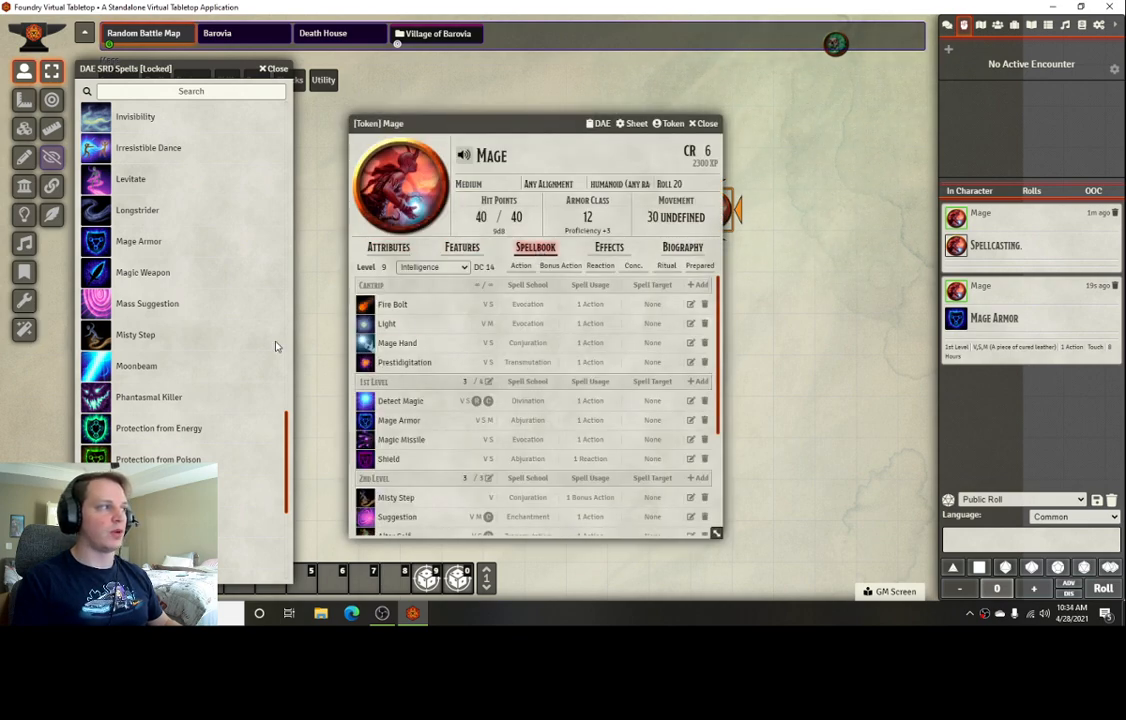
scroll(229, 290, up, 20)
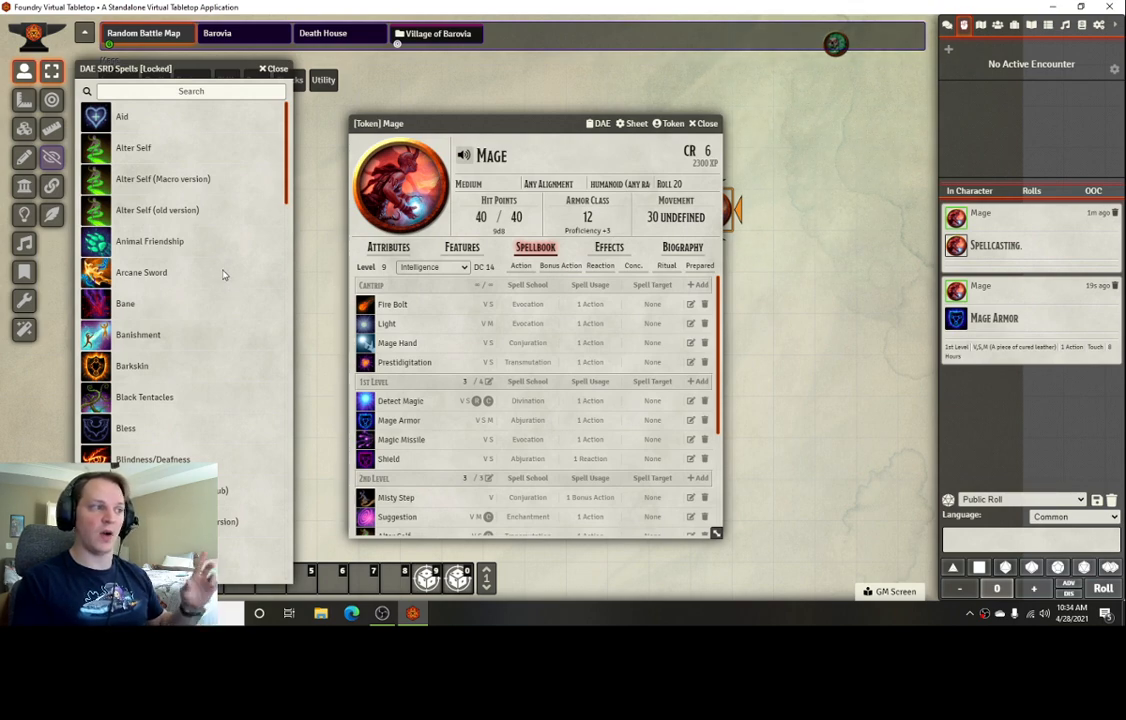
scroll(224, 290, down, 12)
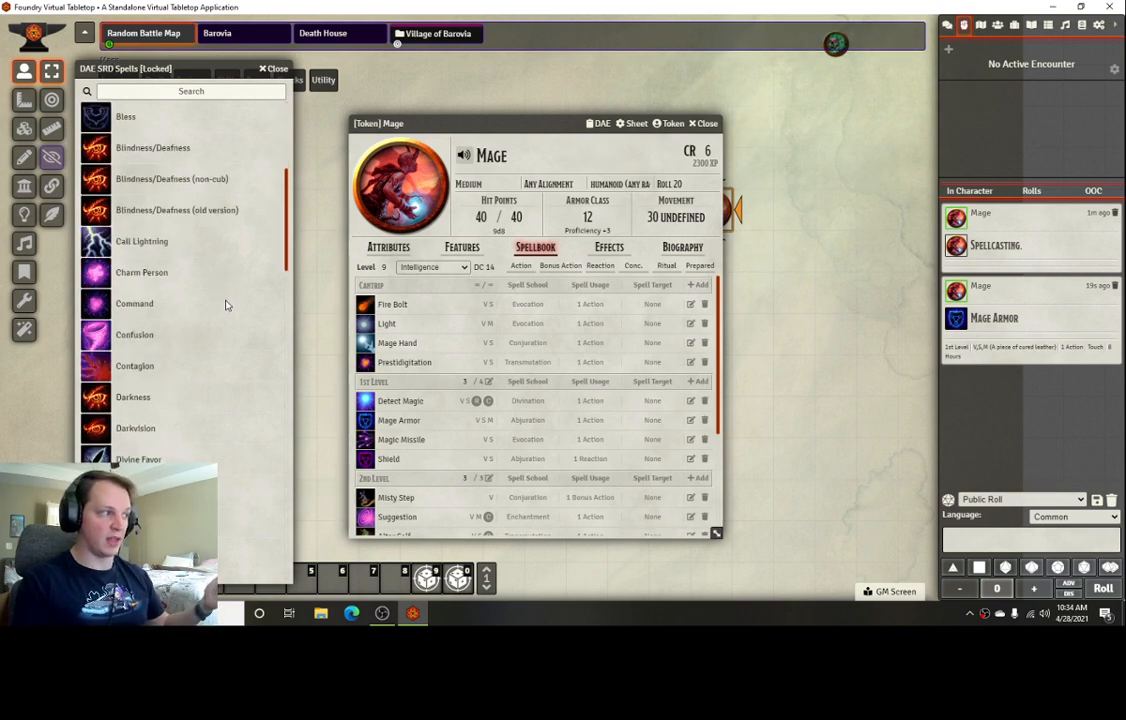
scroll(226, 306, down, 10)
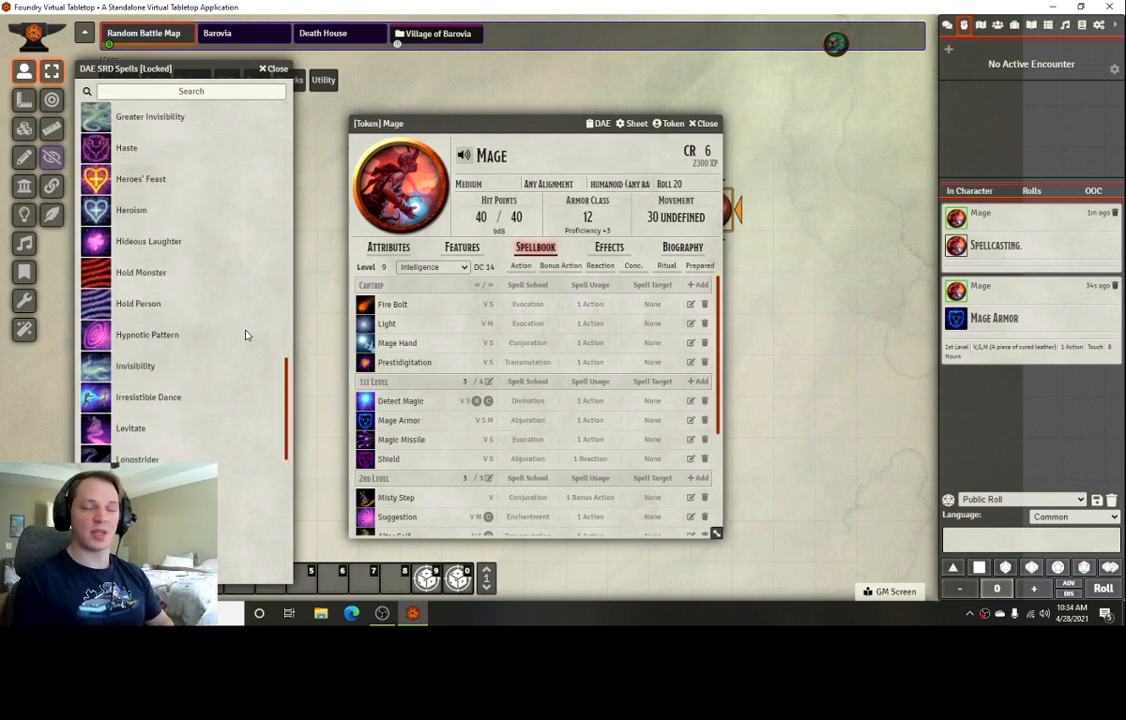
click(706, 425)
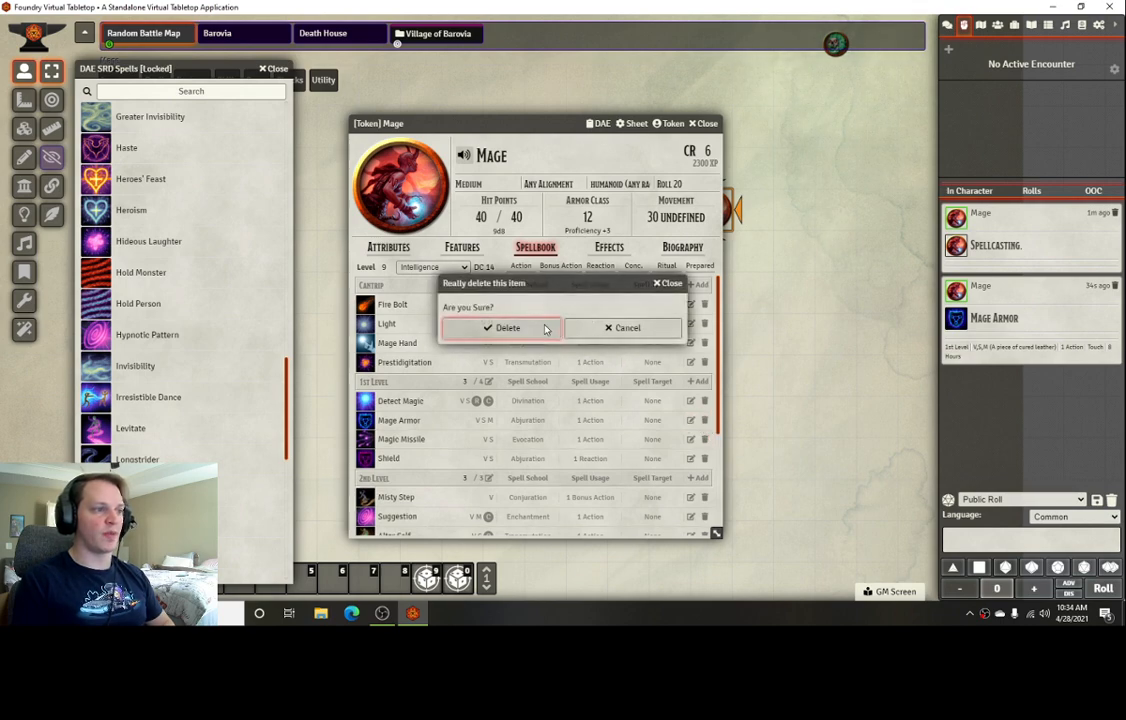
click(550, 329)
scroll(139, 414, down, 2)
drag(95, 364, 527, 455)
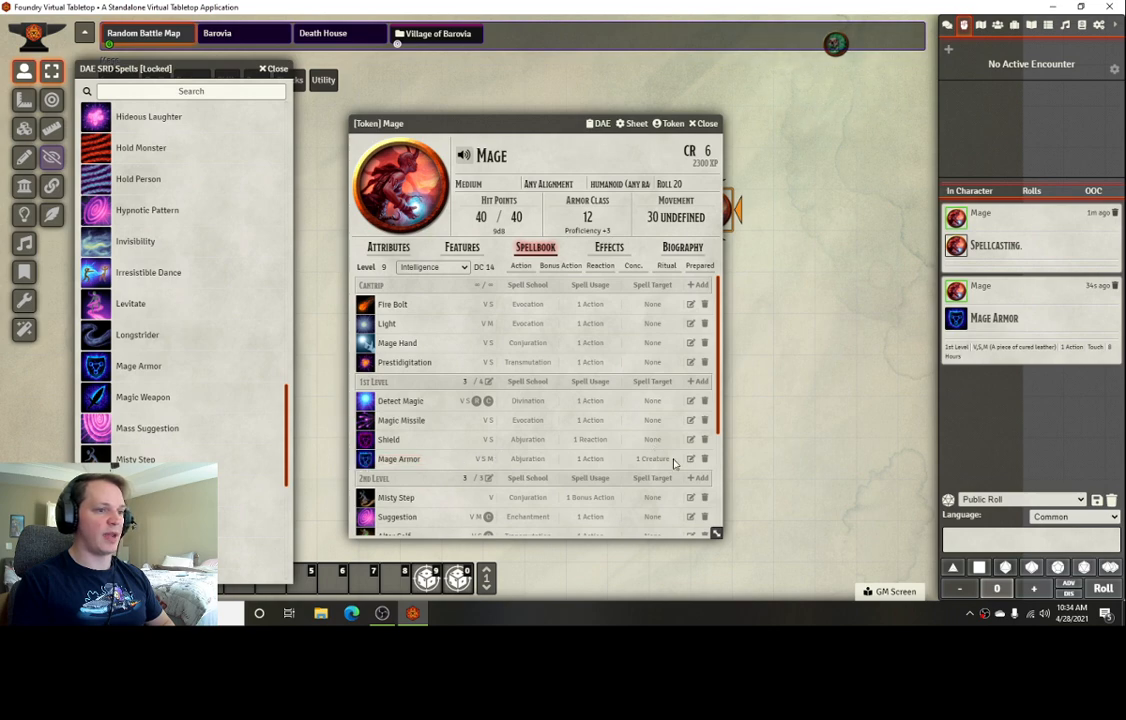
Reopen the Mage token's sheet and cast the compendium version of Mage Armor at 1st level, consuming a spell slot
click(706, 124)
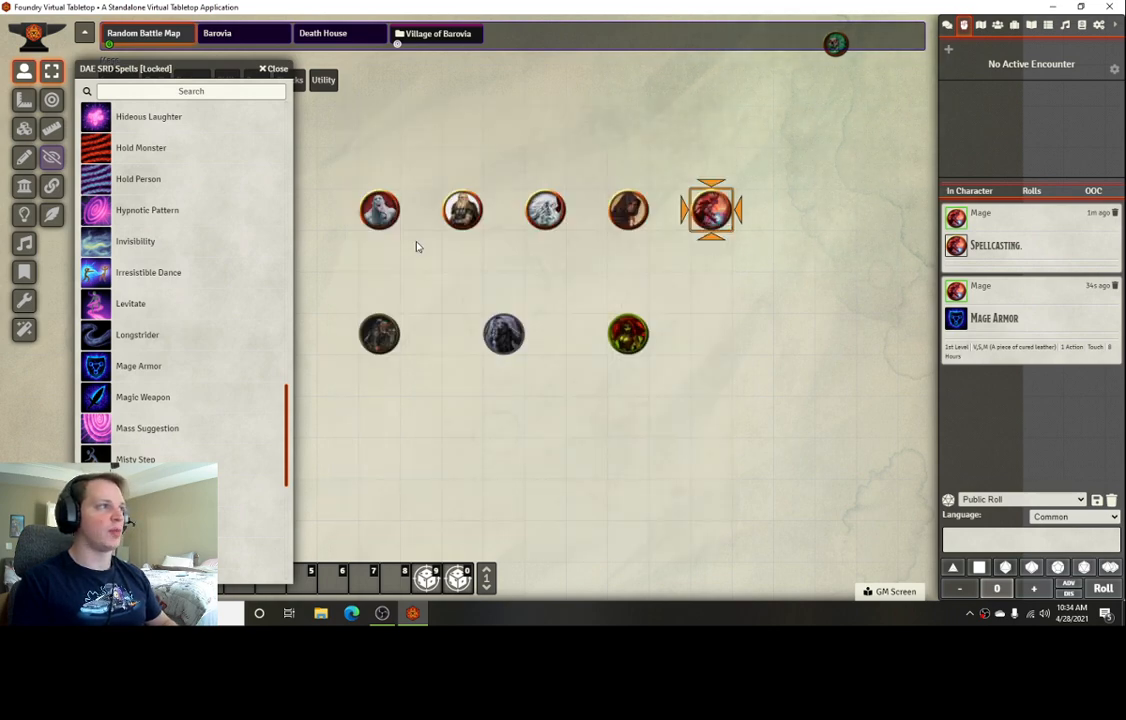
double_click(711, 210)
click(362, 459)
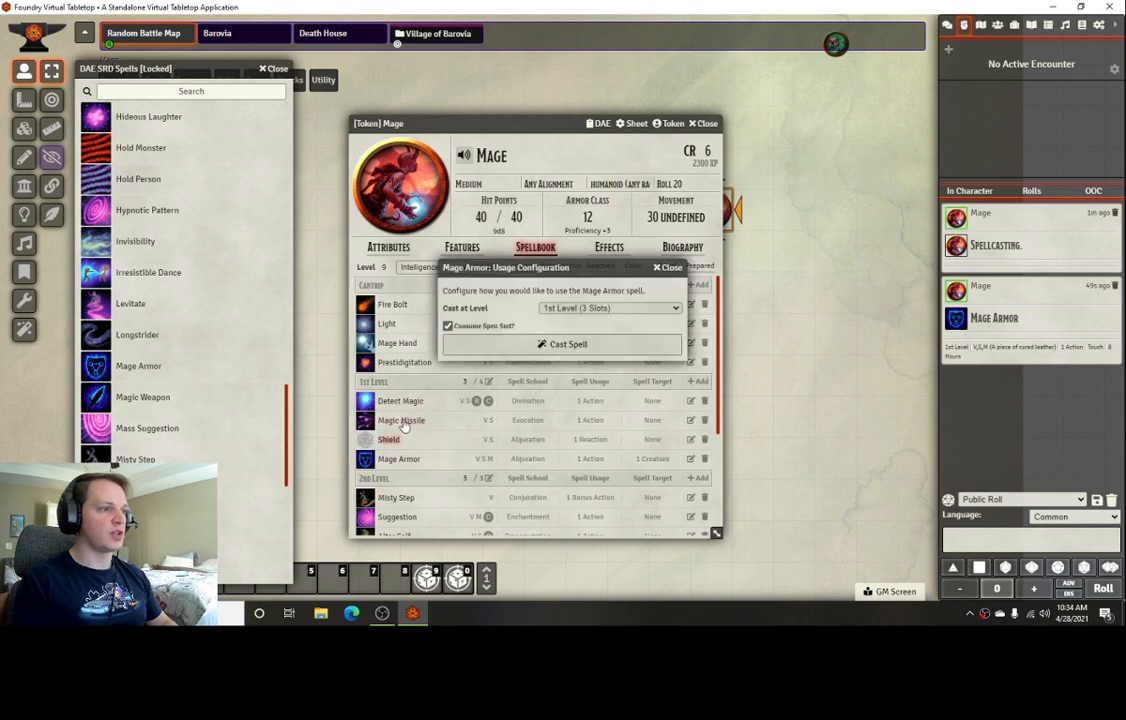
click(545, 343)
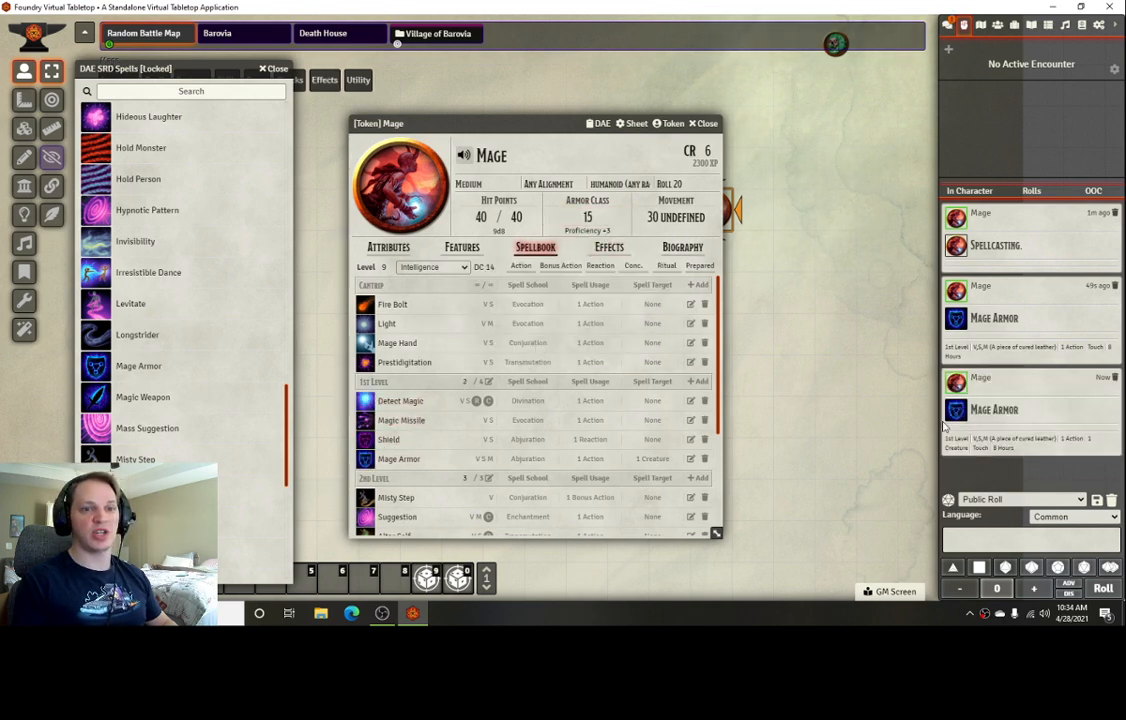
Inspect the Mage token's active effects and open the Mage Armor effect's configuration to examine the attribute change it applies
click(609, 250)
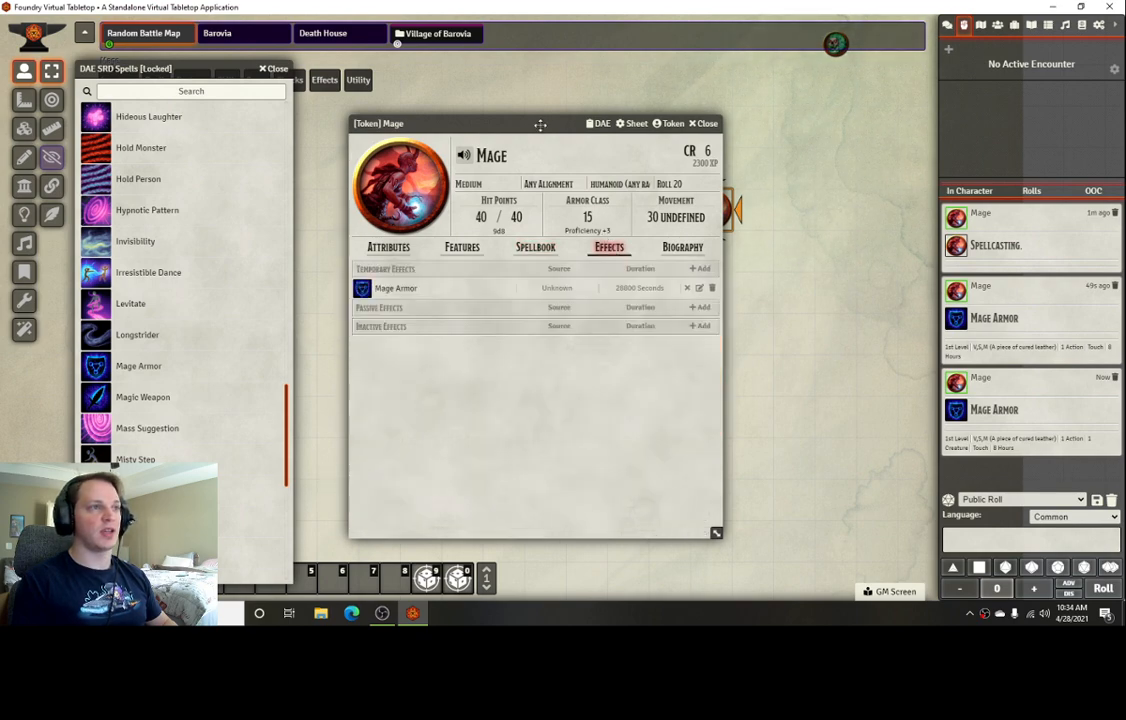
drag(520, 123, 363, 144)
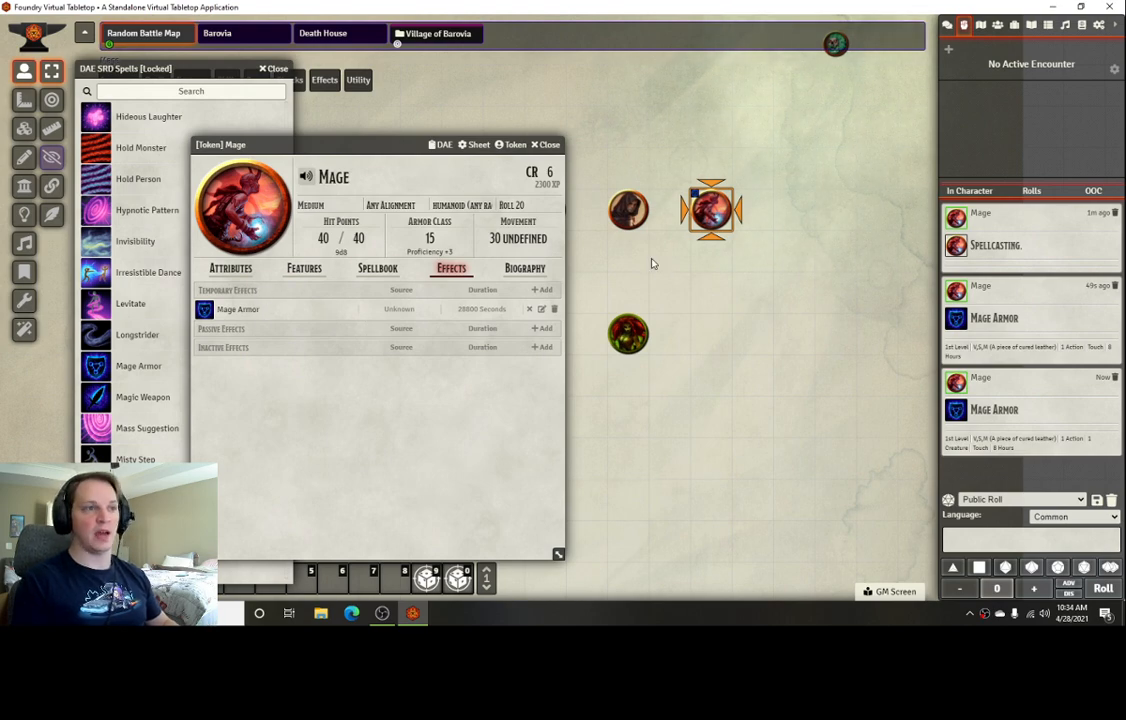
click(541, 310)
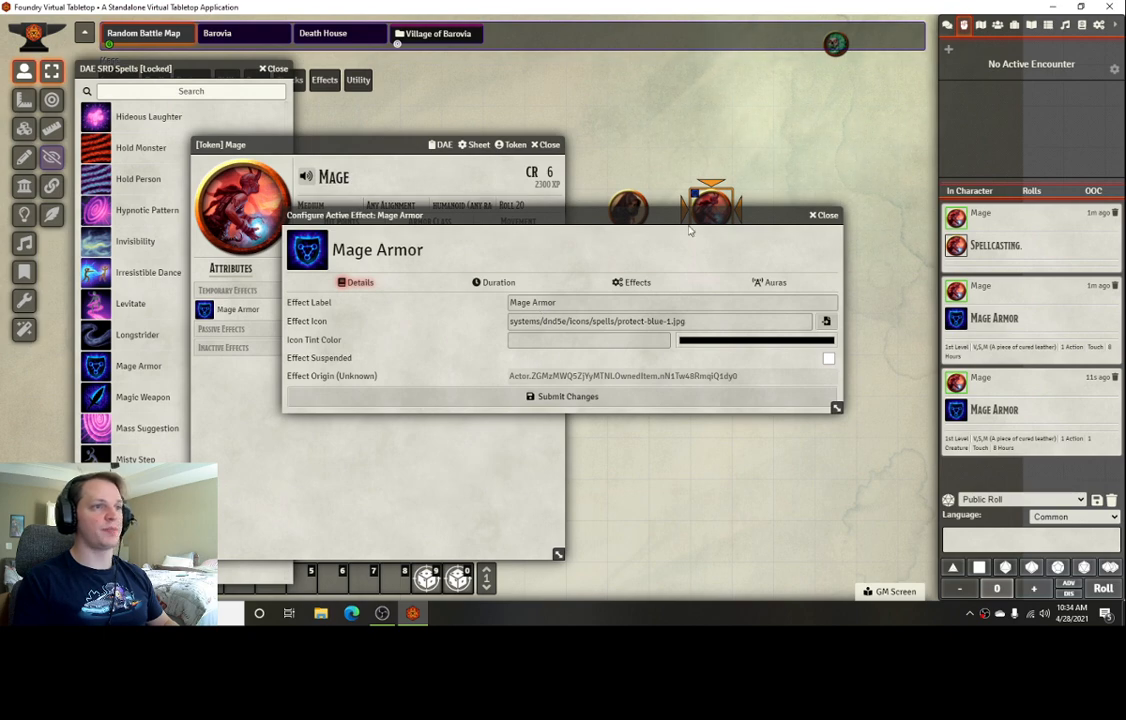
drag(685, 215, 648, 274)
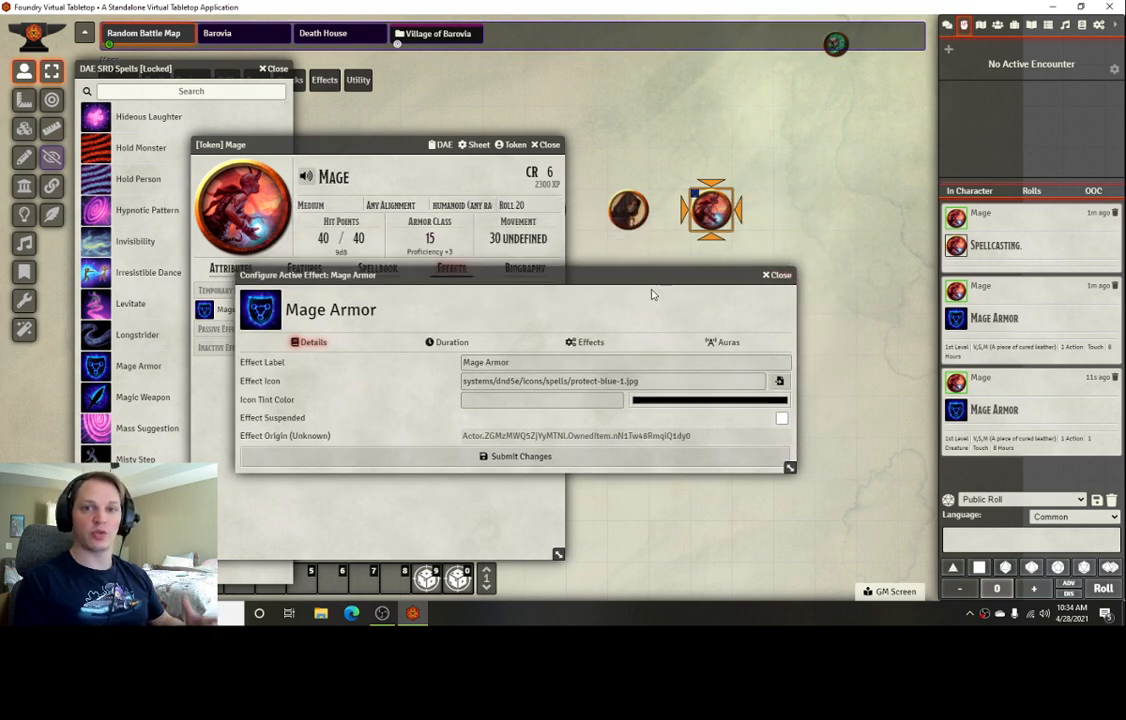
click(585, 342)
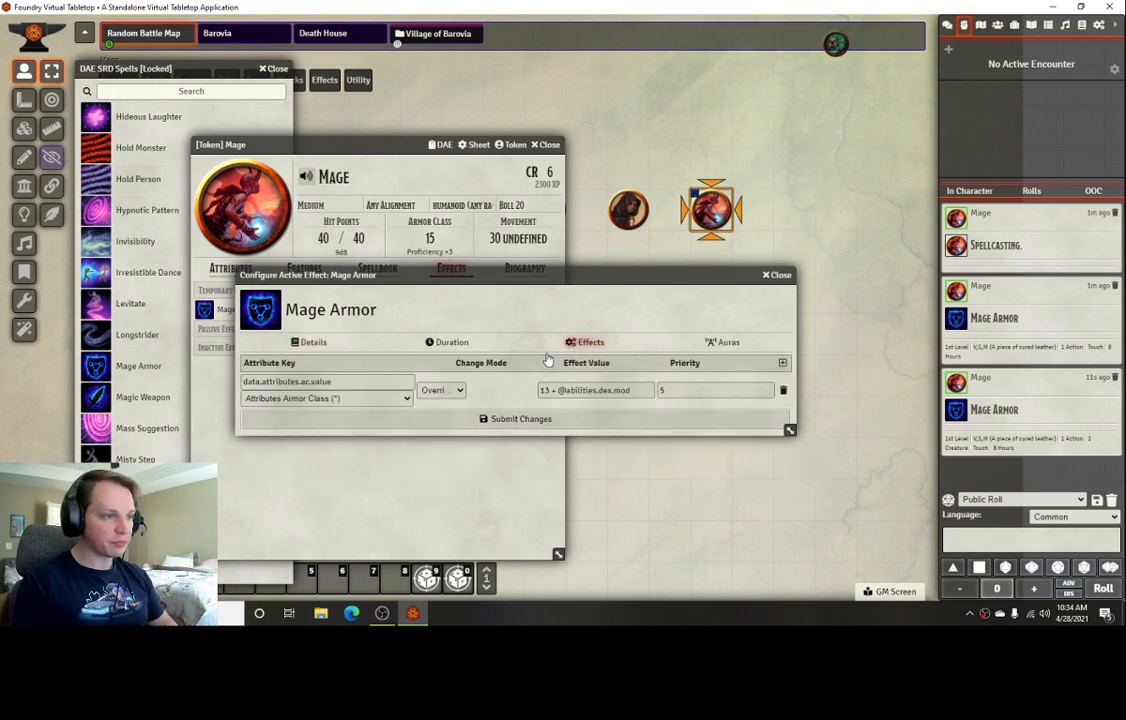
drag(449, 275, 422, 321)
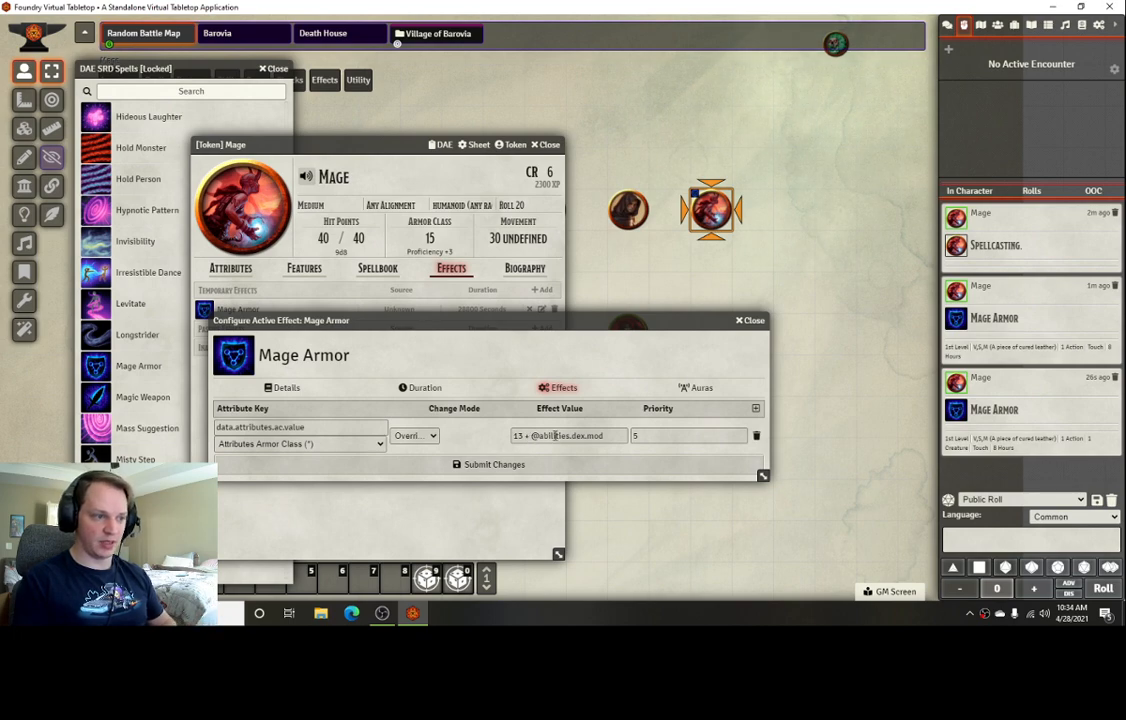
Browse the attribute keys available for the Mage Armor effect, from abilities to skills, and close the effect configuration without changing it
click(354, 446)
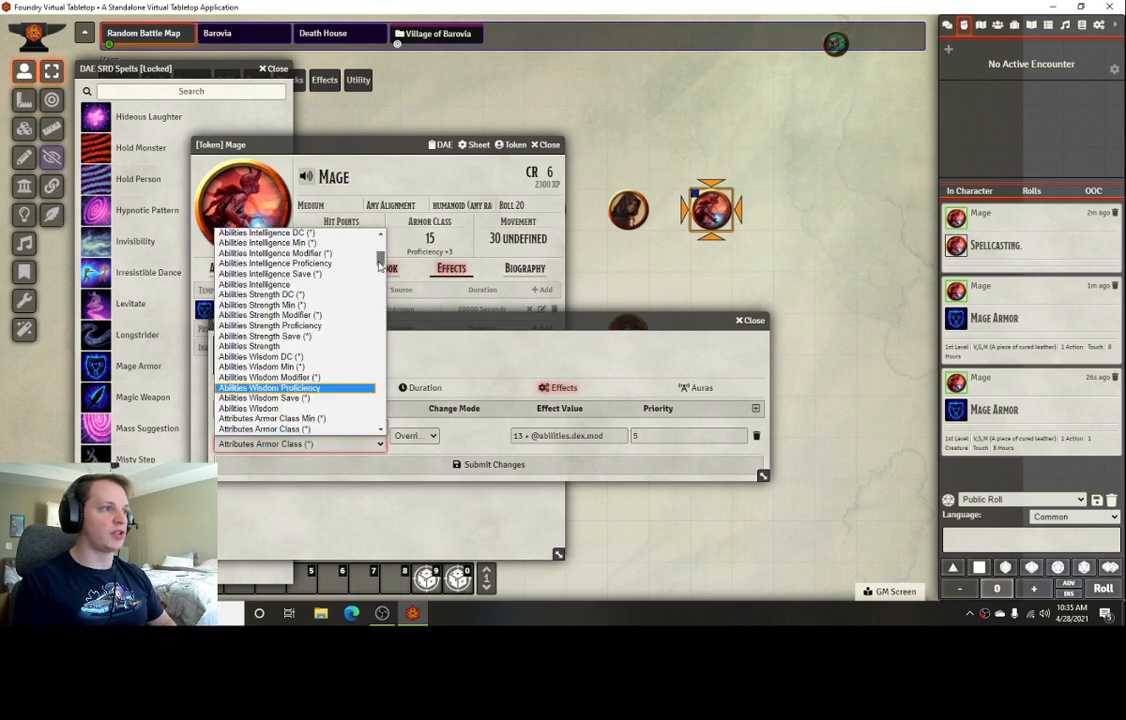
scroll(384, 300, up, 2)
scroll(384, 295, down, 5)
scroll(384, 287, down, 3)
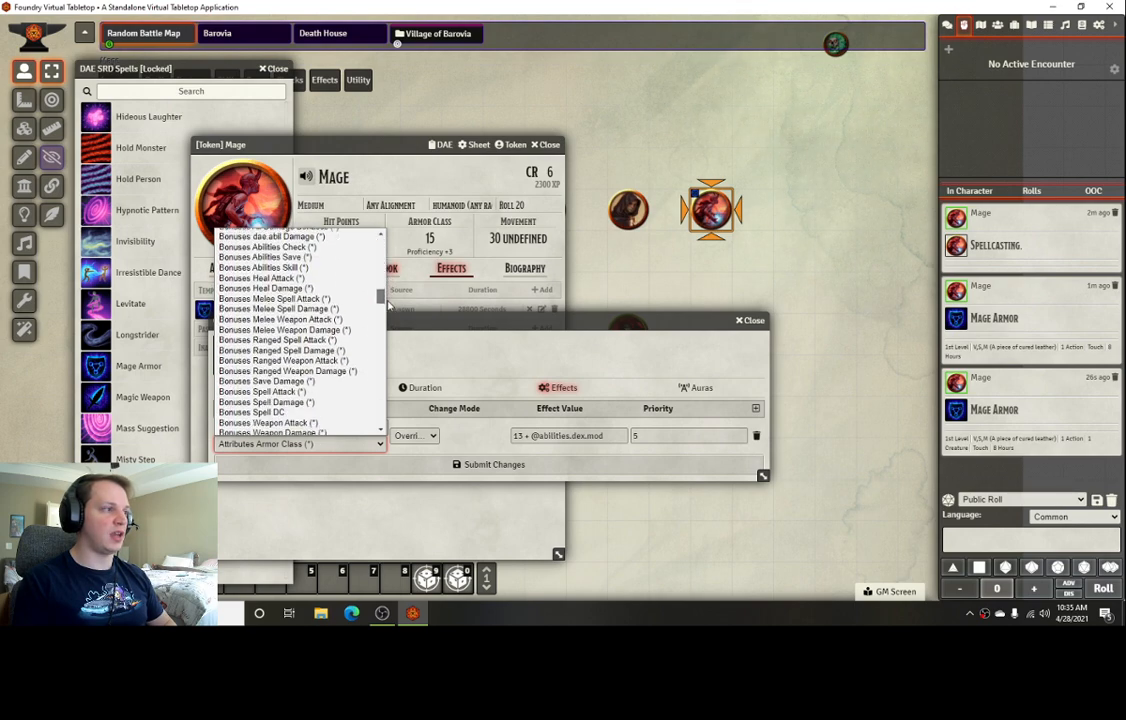
scroll(388, 270, up, 6)
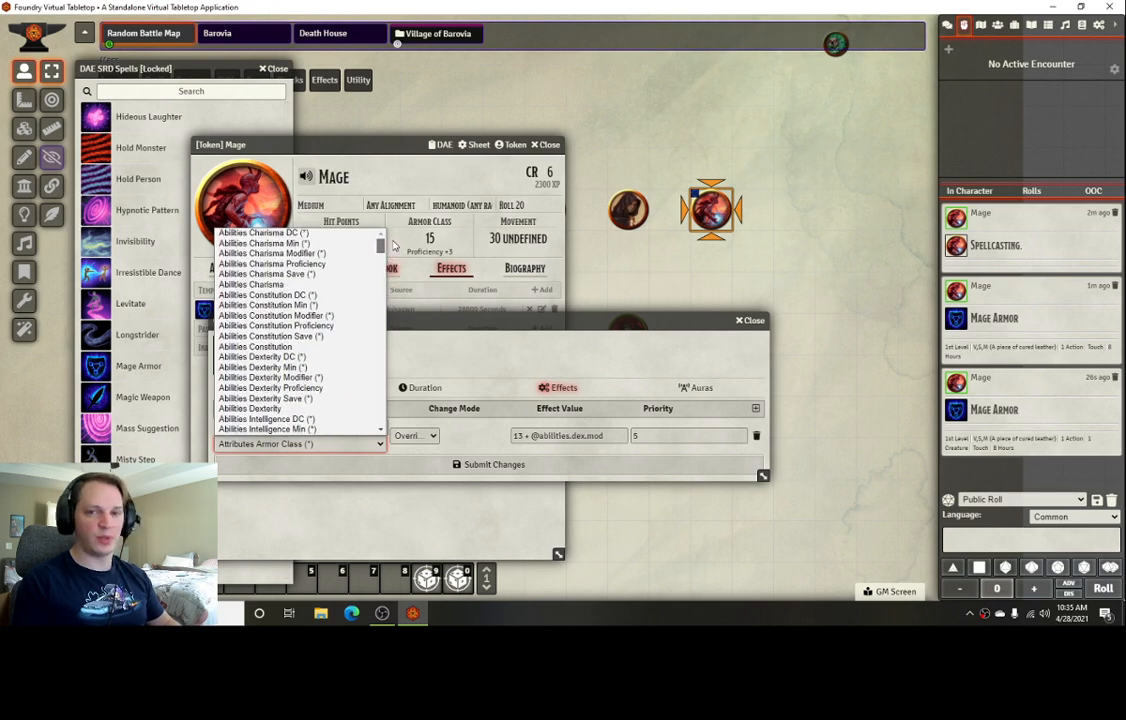
scroll(393, 251, down, 3)
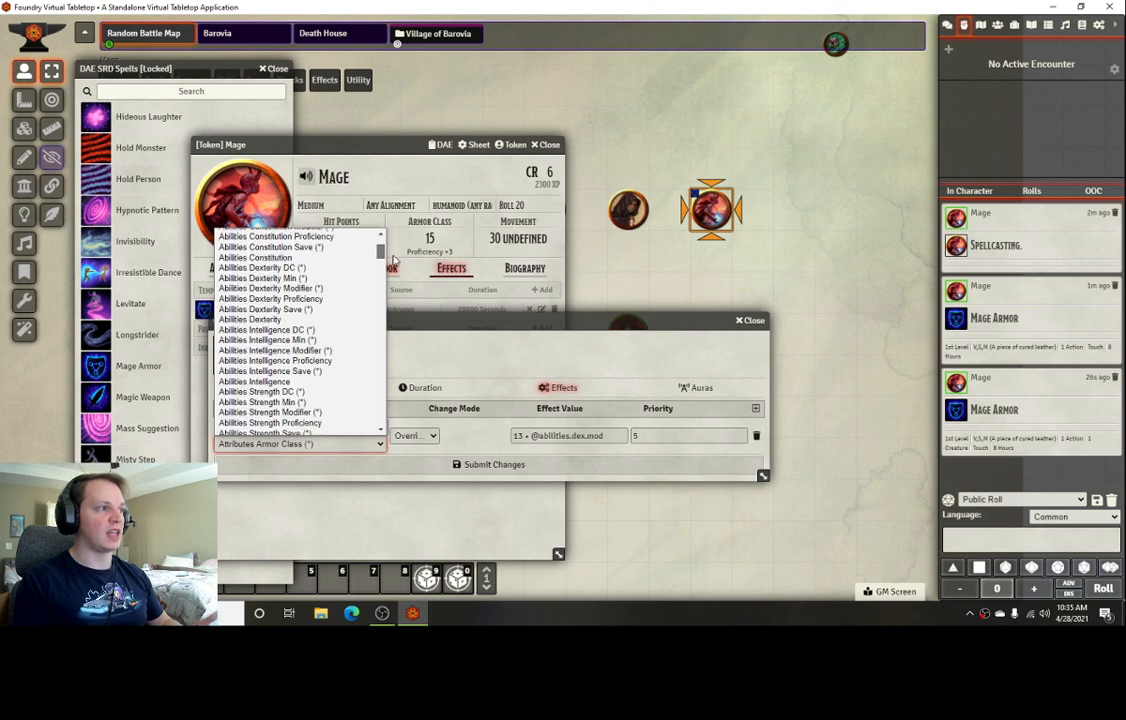
scroll(396, 268, down, 3)
scroll(396, 268, down, 2)
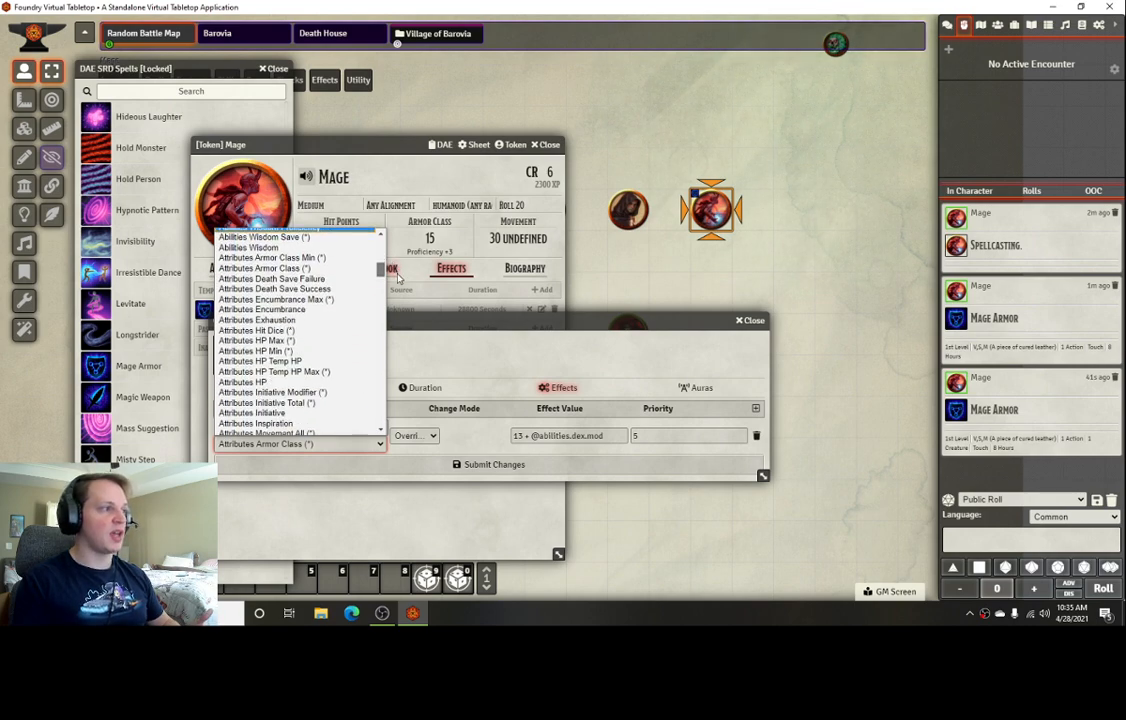
scroll(399, 280, down, 2)
scroll(399, 283, down, 1)
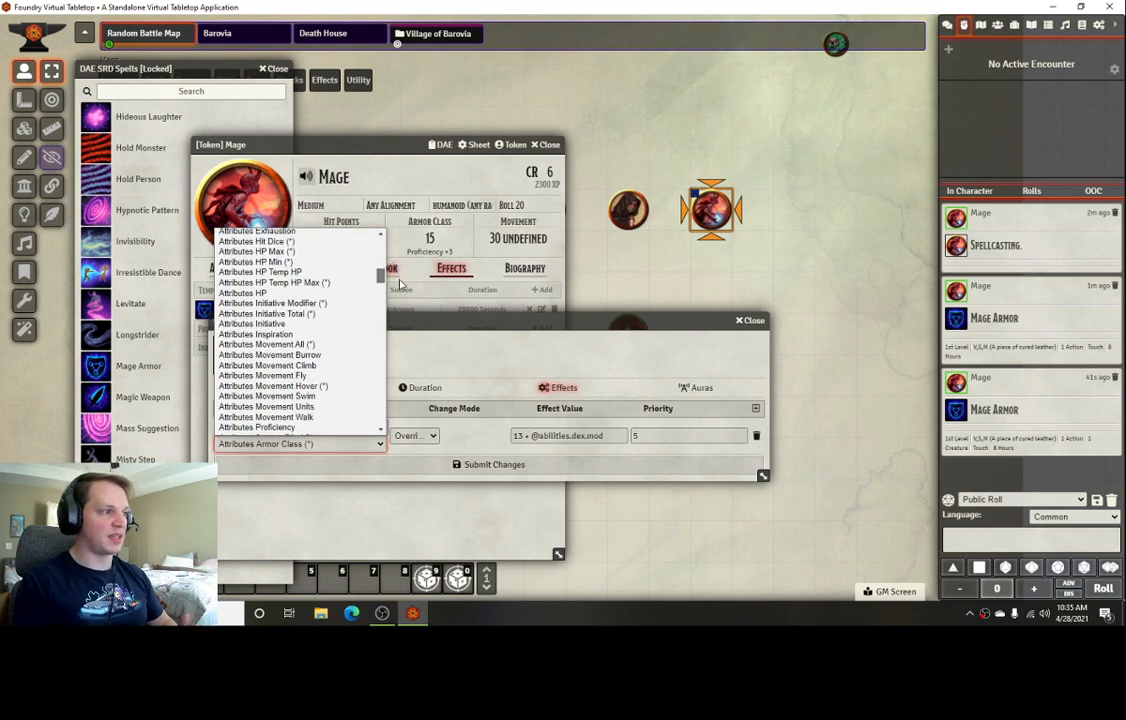
scroll(400, 285, down, 1)
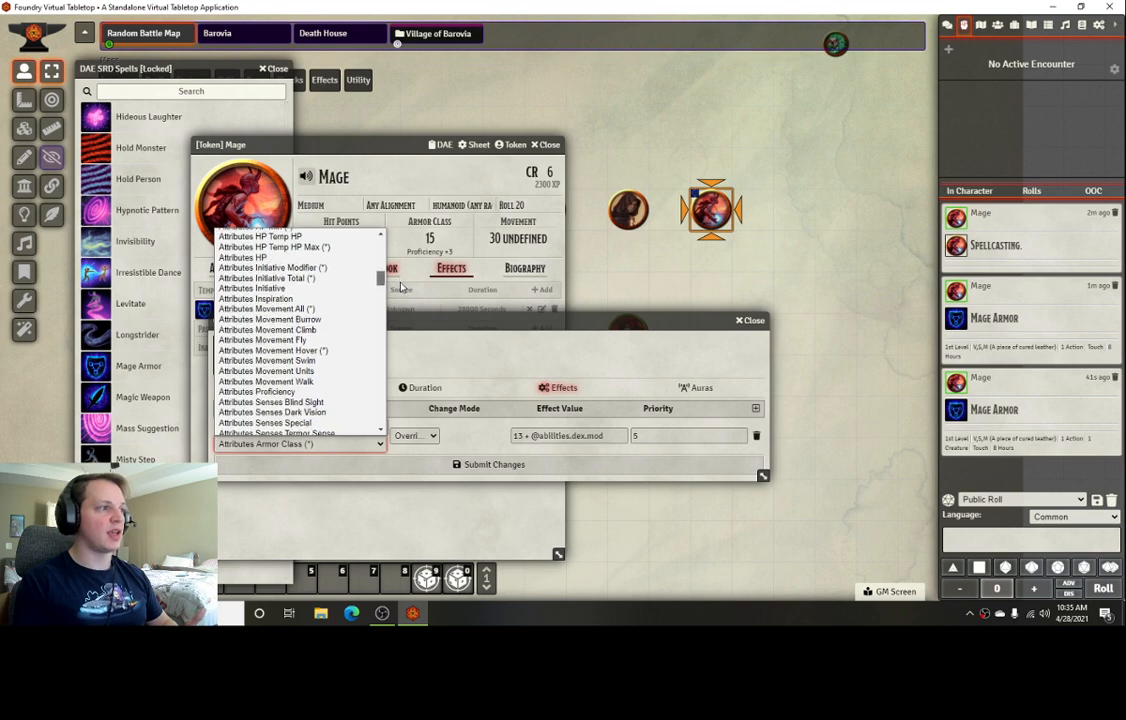
scroll(400, 287, down, 1)
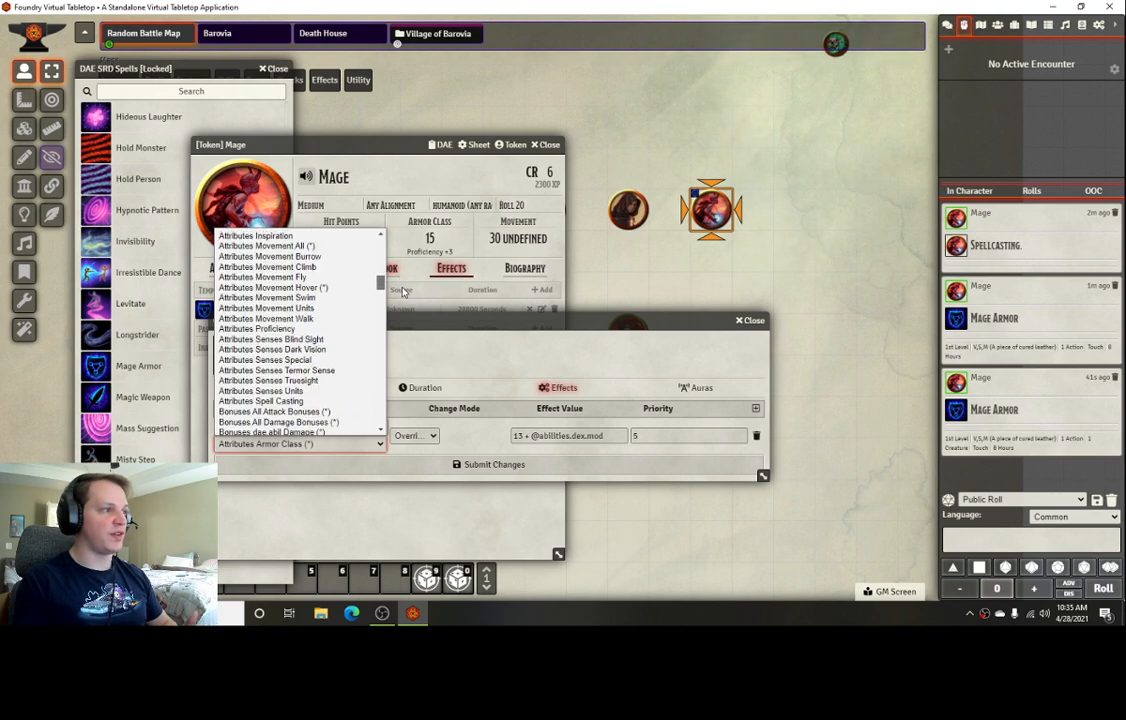
scroll(402, 289, down, 1)
scroll(404, 293, down, 1)
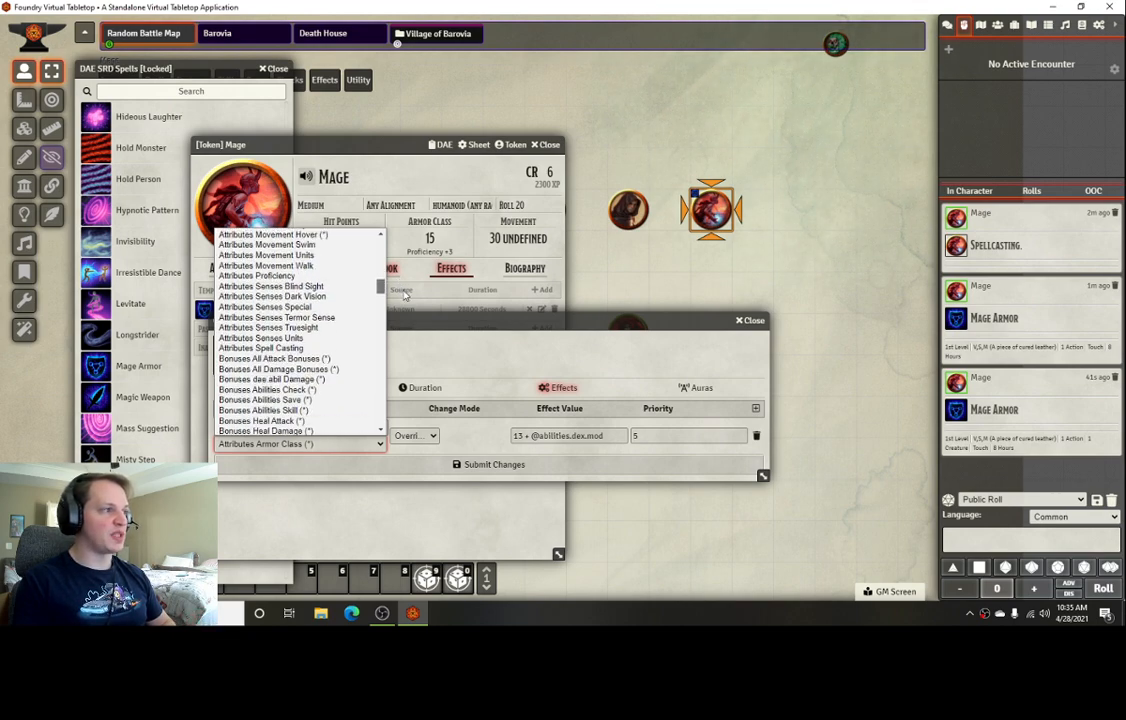
scroll(365, 320, down, 3)
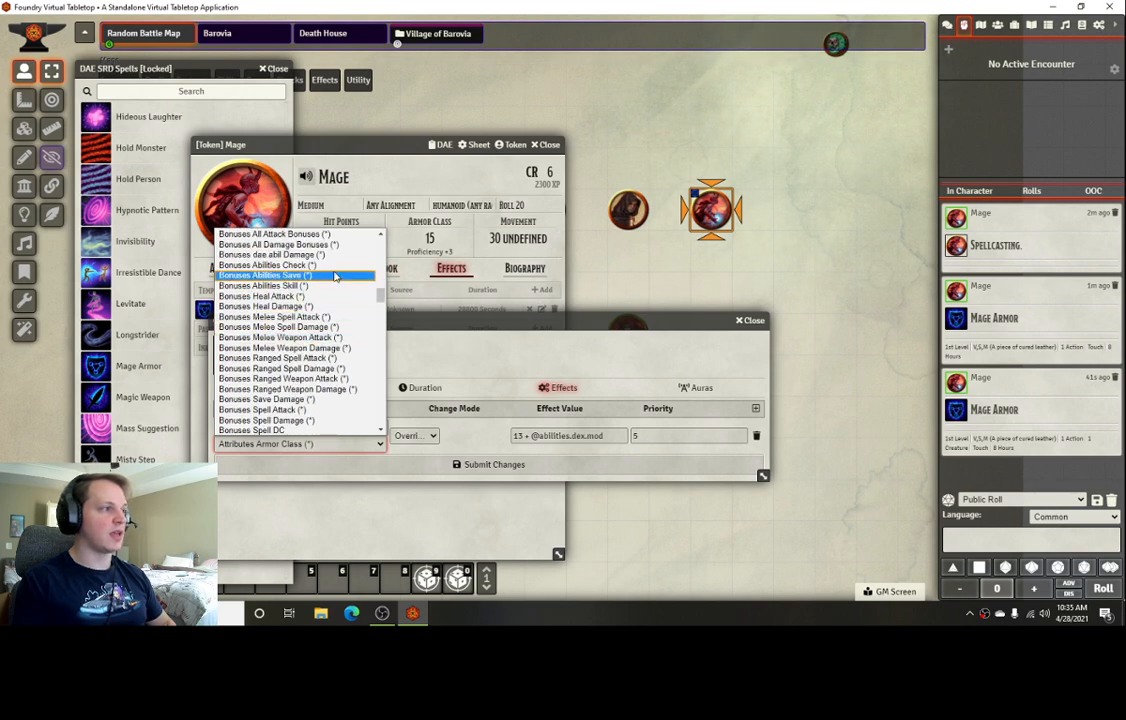
scroll(358, 294, up, 3)
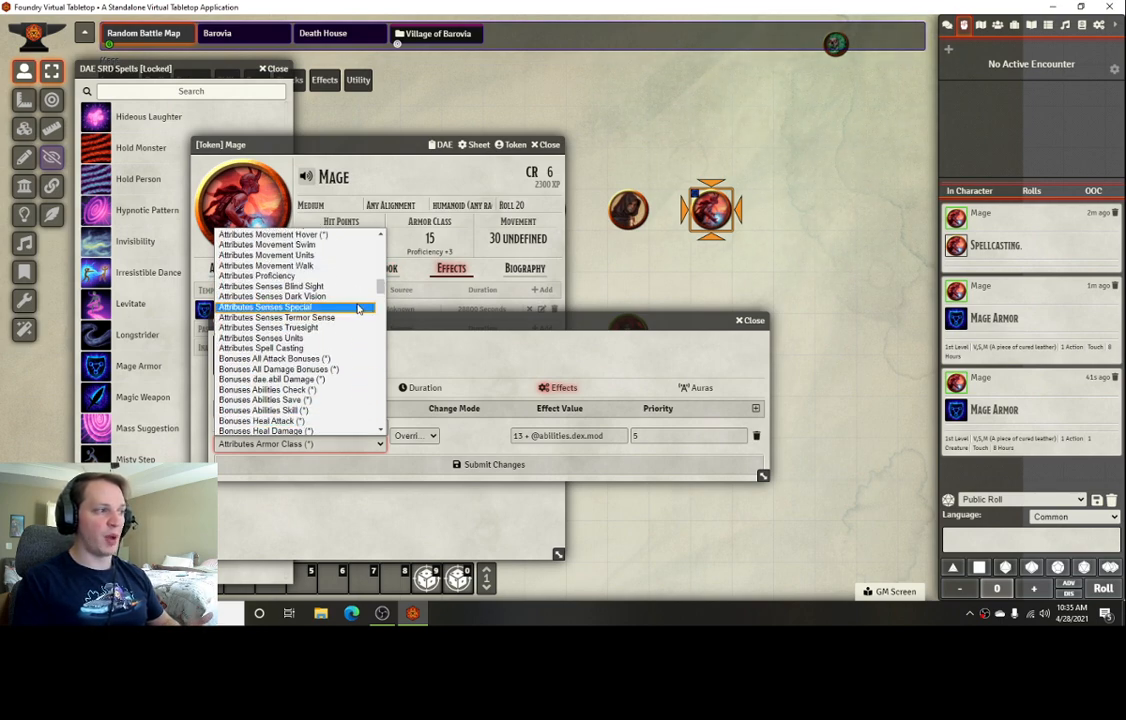
scroll(362, 337, down, 3)
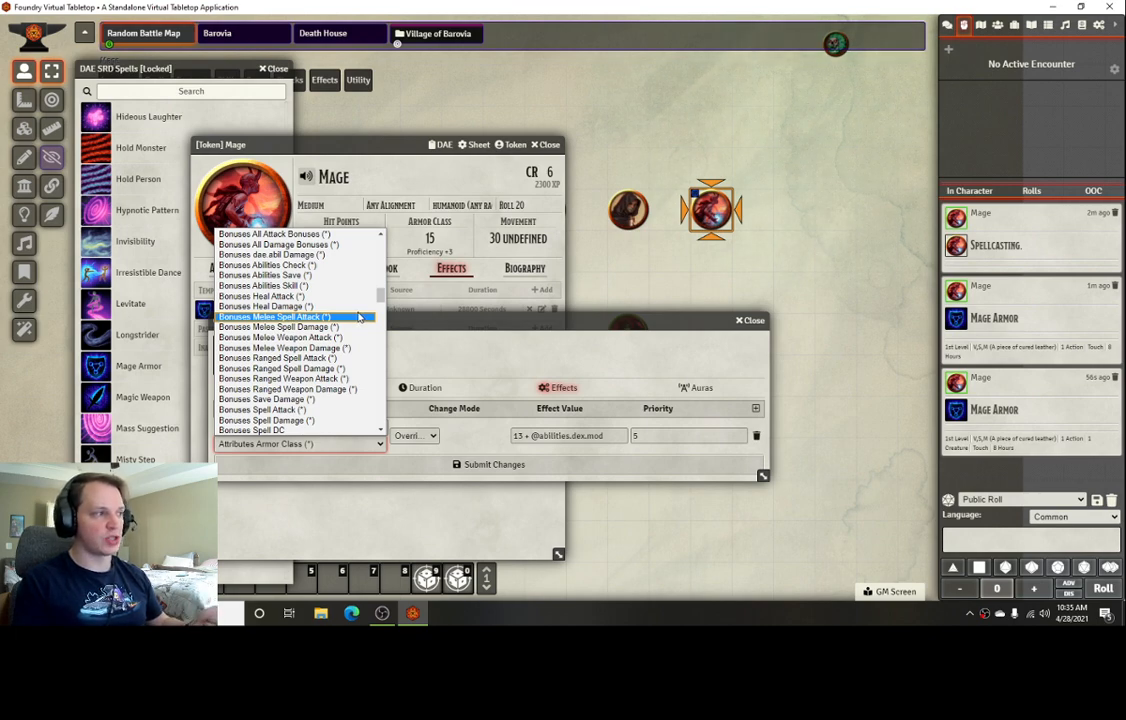
scroll(356, 312, down, 3)
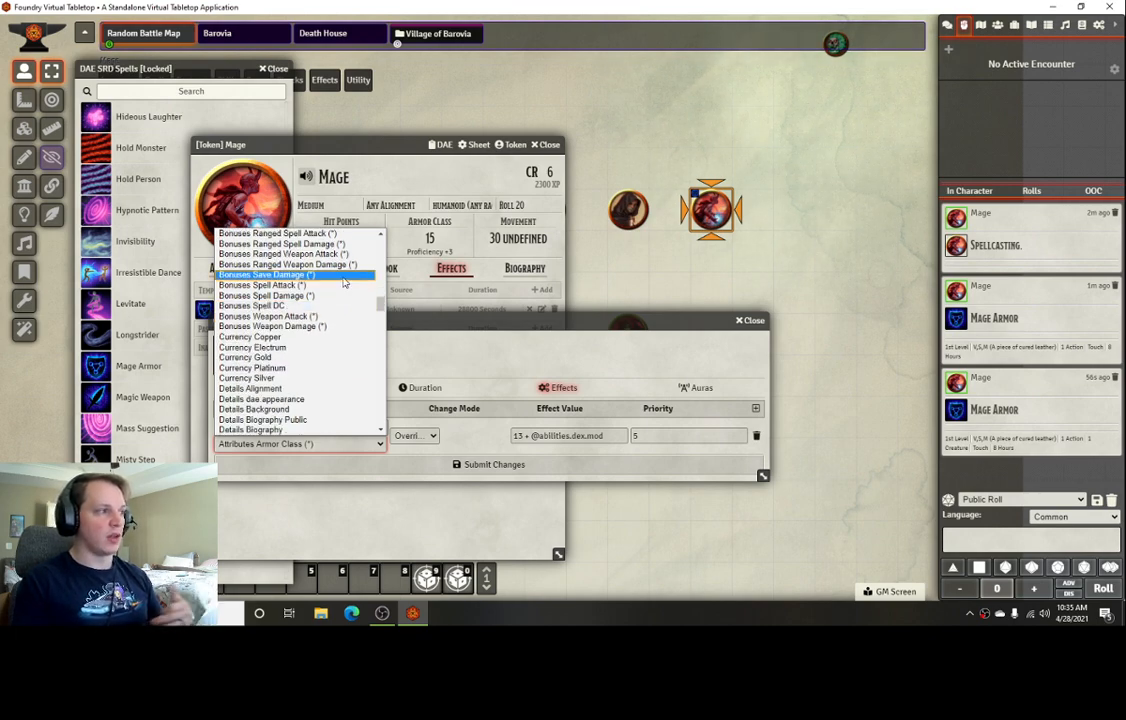
scroll(346, 288, down, 3)
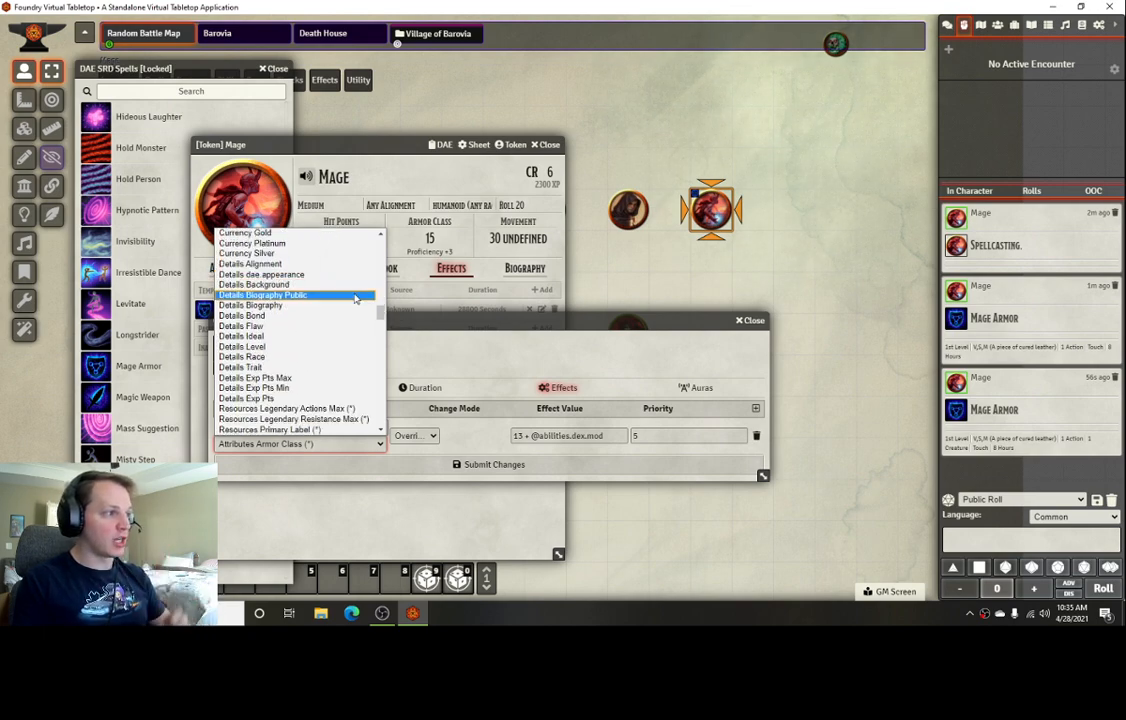
scroll(338, 334, down, 1)
scroll(338, 334, down, 2)
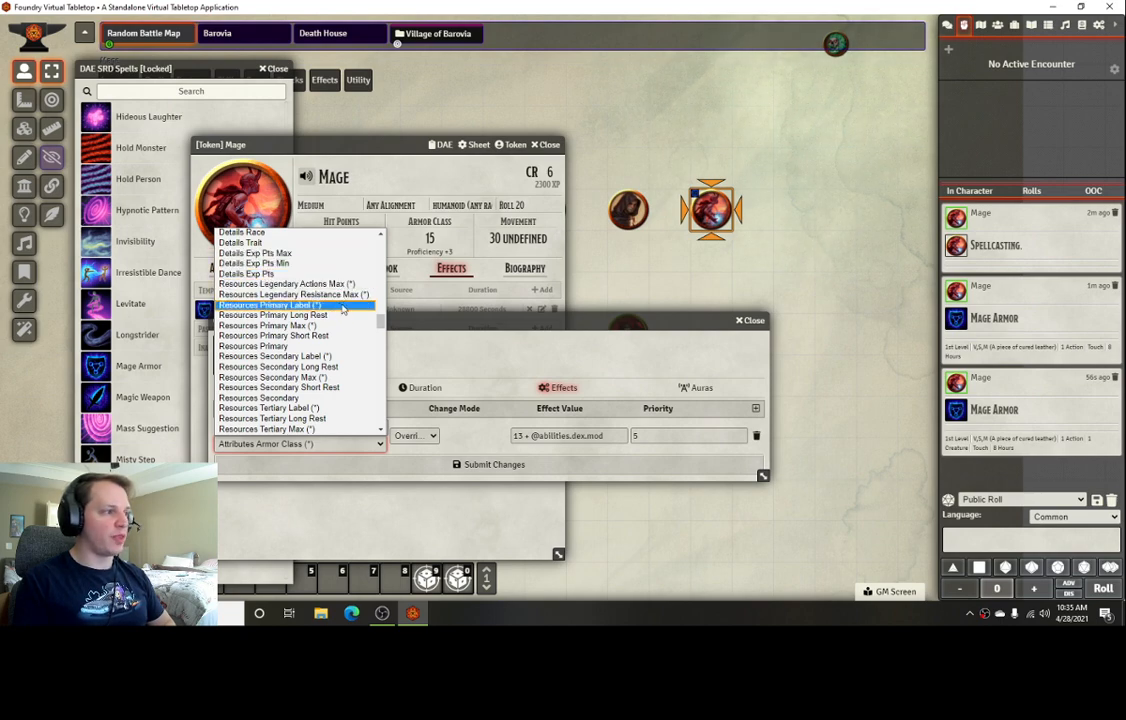
scroll(342, 320, down, 3)
scroll(347, 347, down, 3)
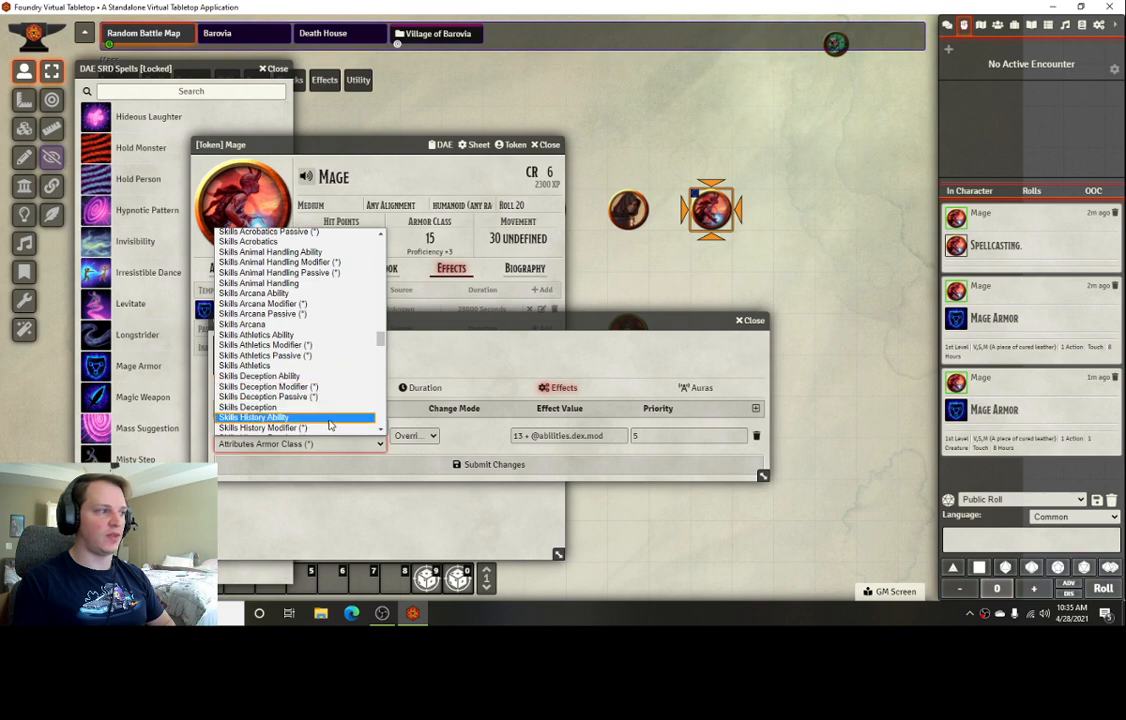
scroll(330, 412, down, 1)
click(453, 343)
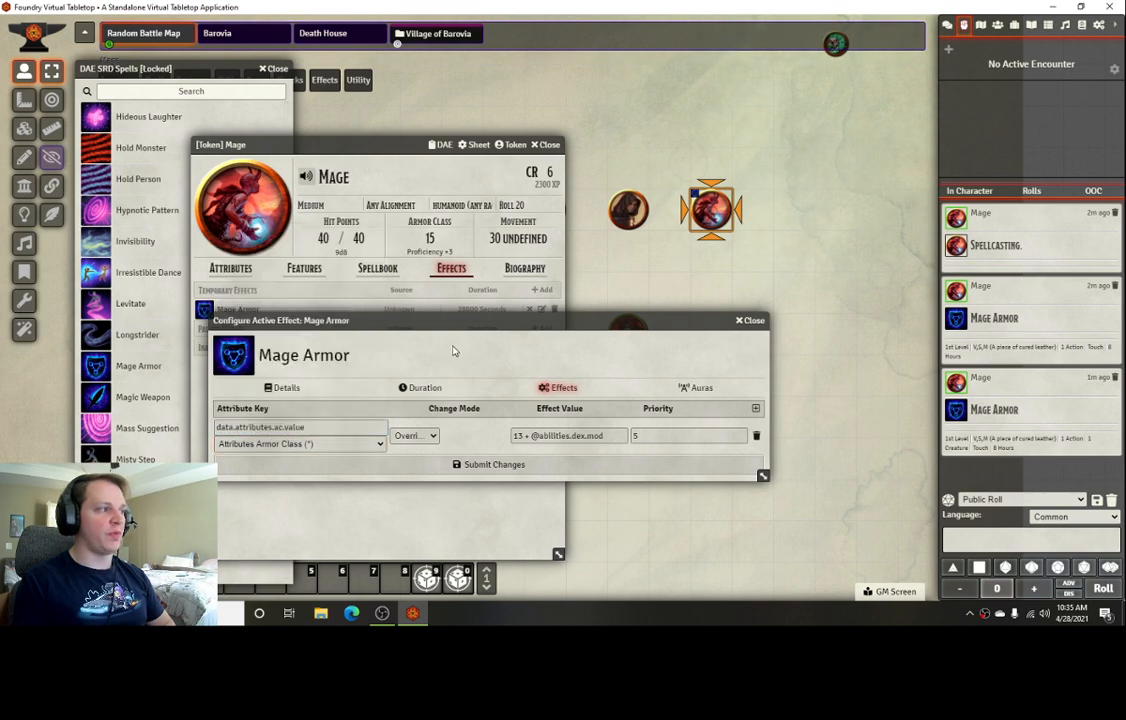
click(750, 321)
drag(377, 153, 506, 146)
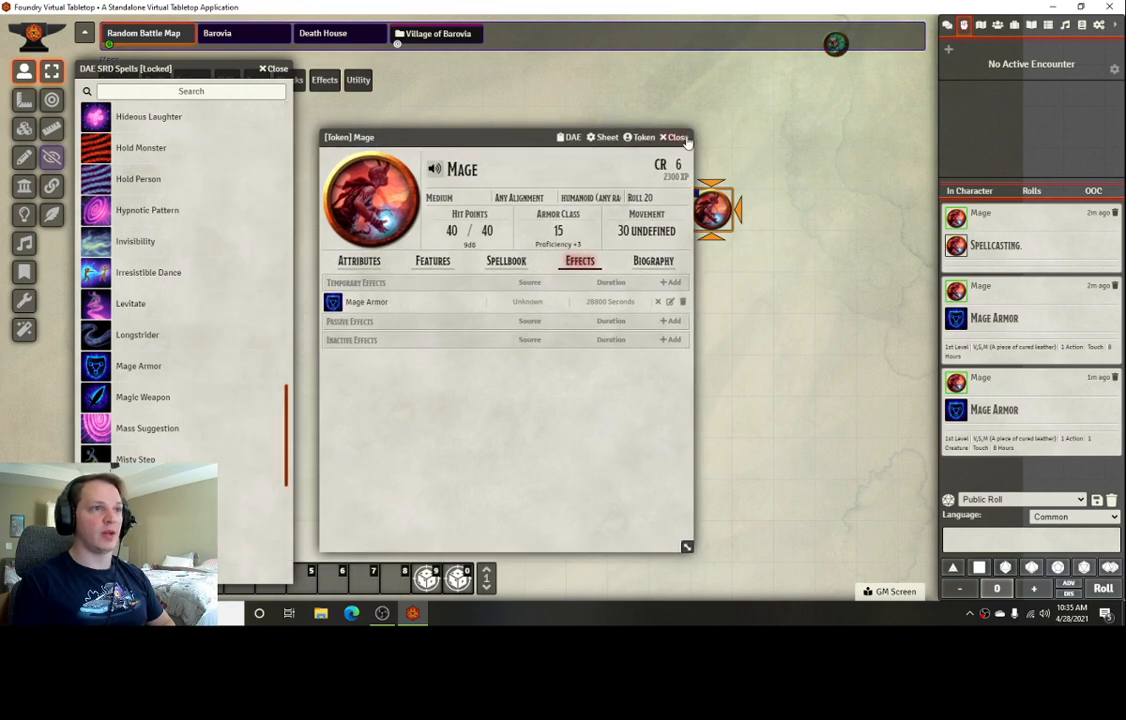
Close the open DAE SRD Spells compendium and import all of its content into a world item folder named DAE SRD Spells
click(1014, 26)
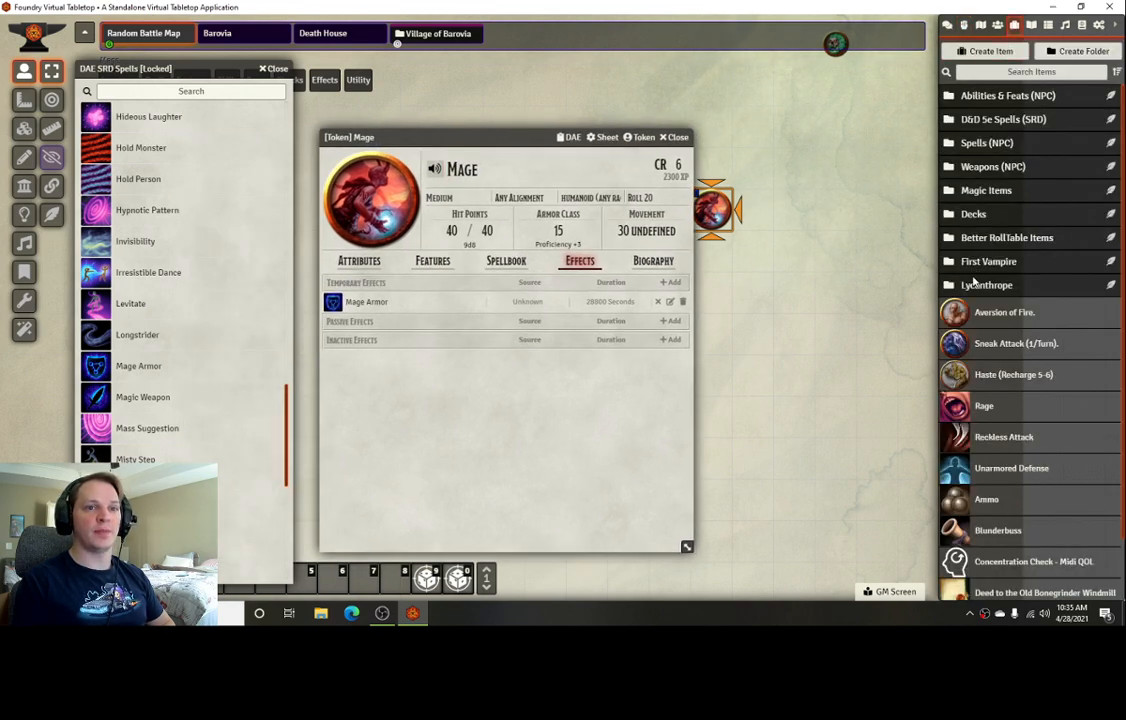
scroll(990, 262, down, 1)
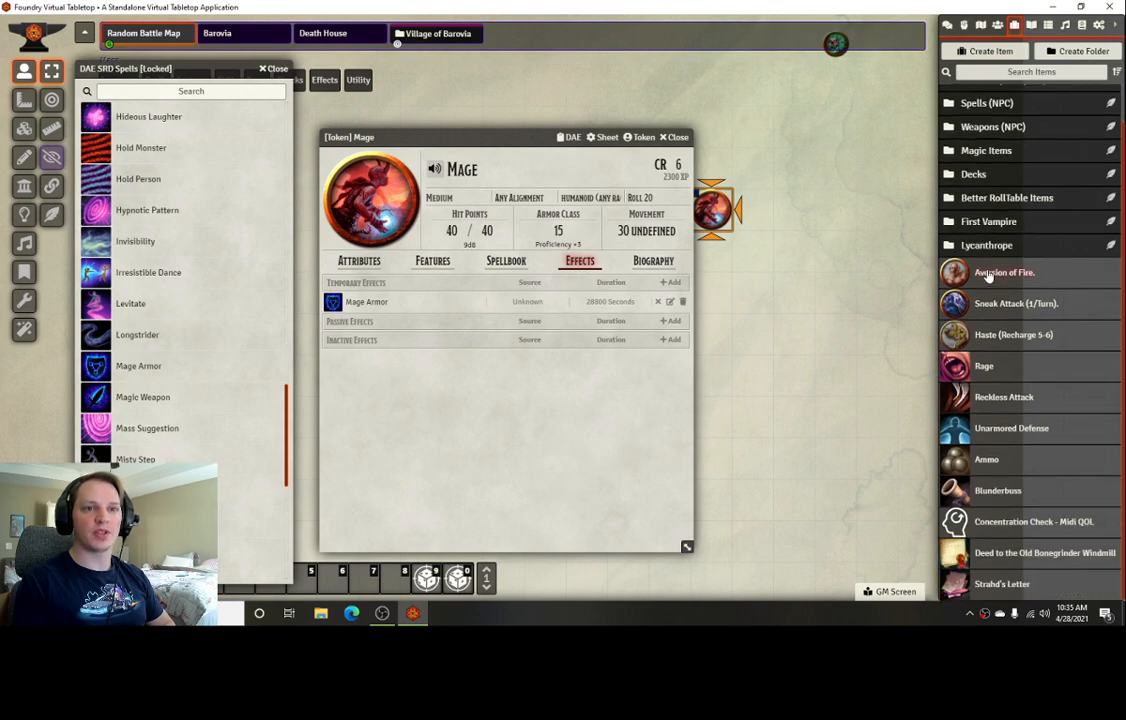
scroll(170, 160, up, 10)
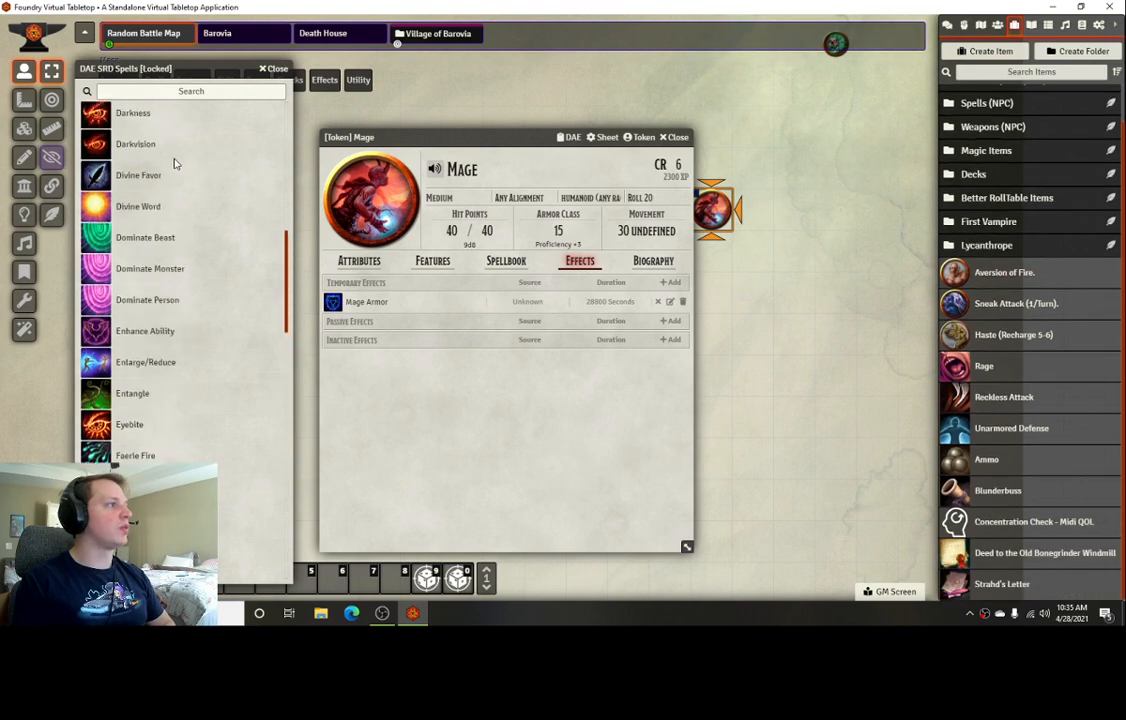
scroll(174, 163, up, 10)
click(272, 69)
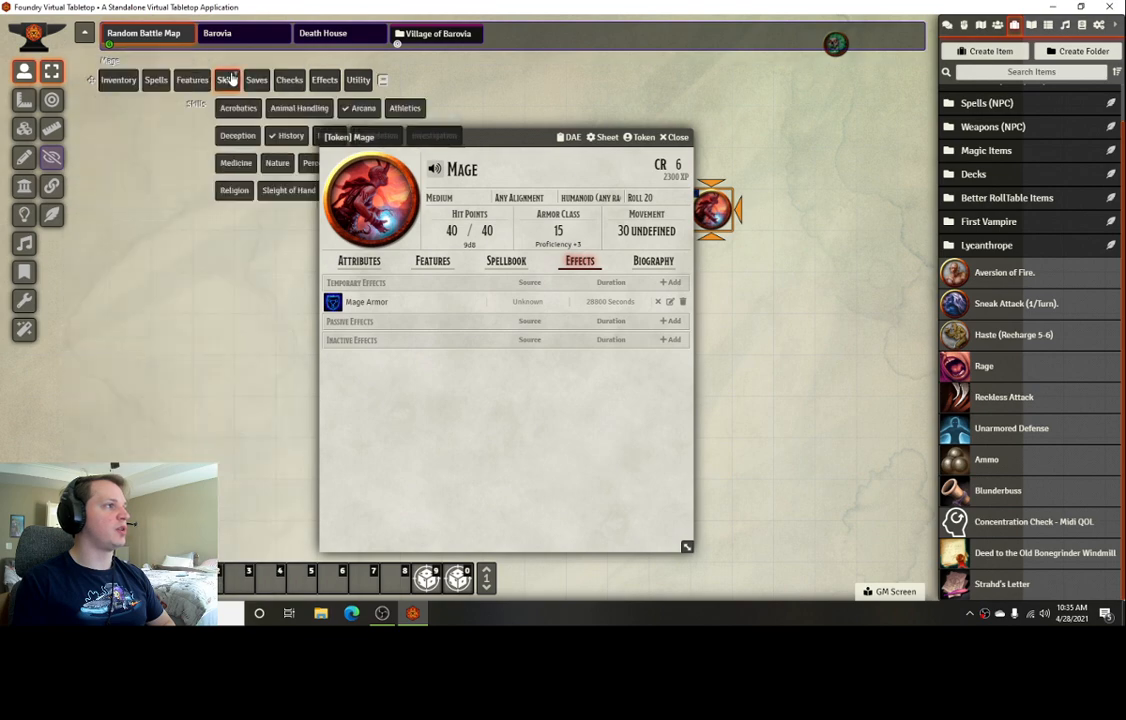
click(1082, 25)
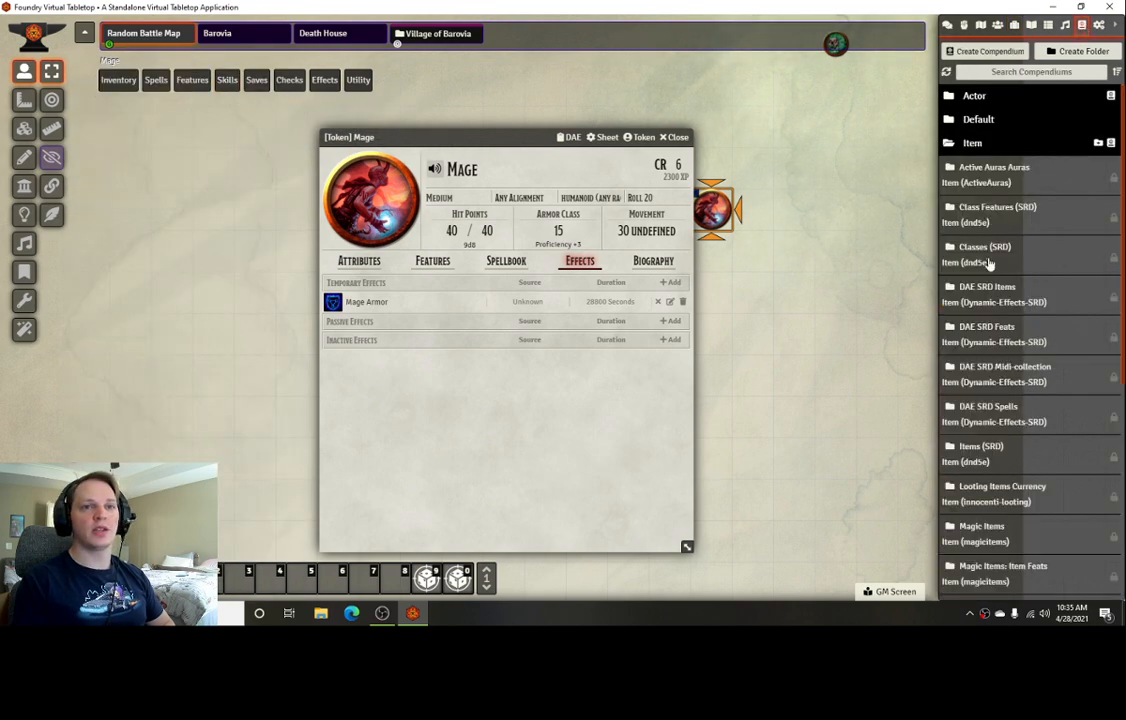
right_click(1000, 408)
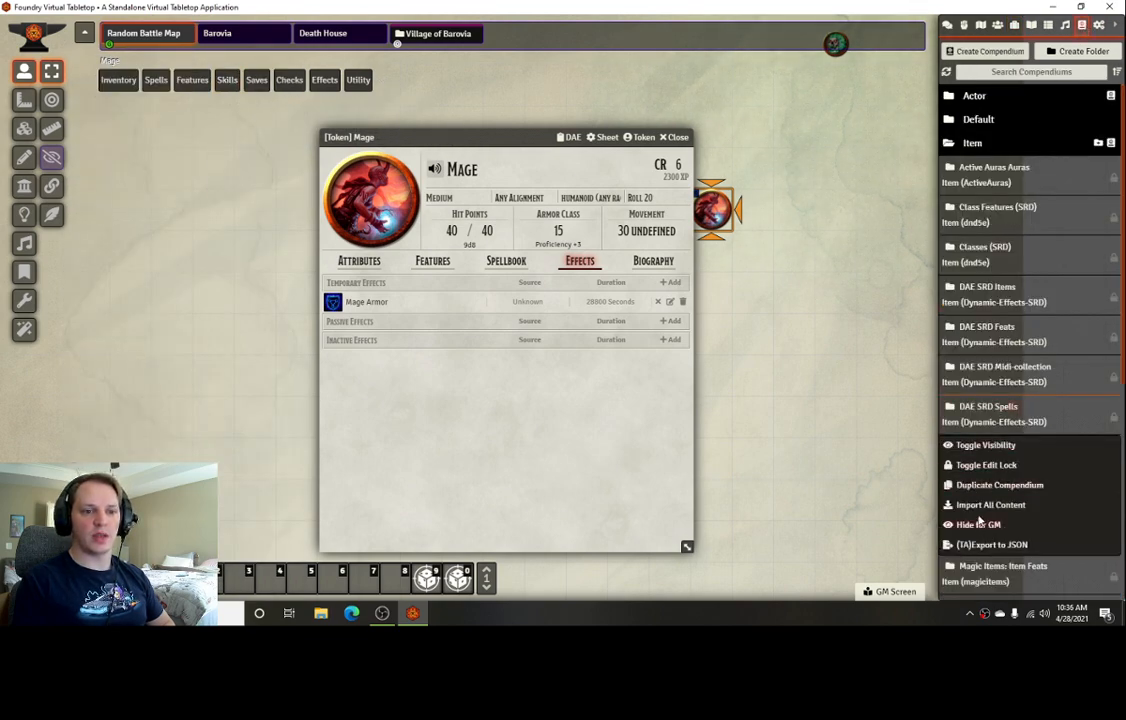
click(985, 504)
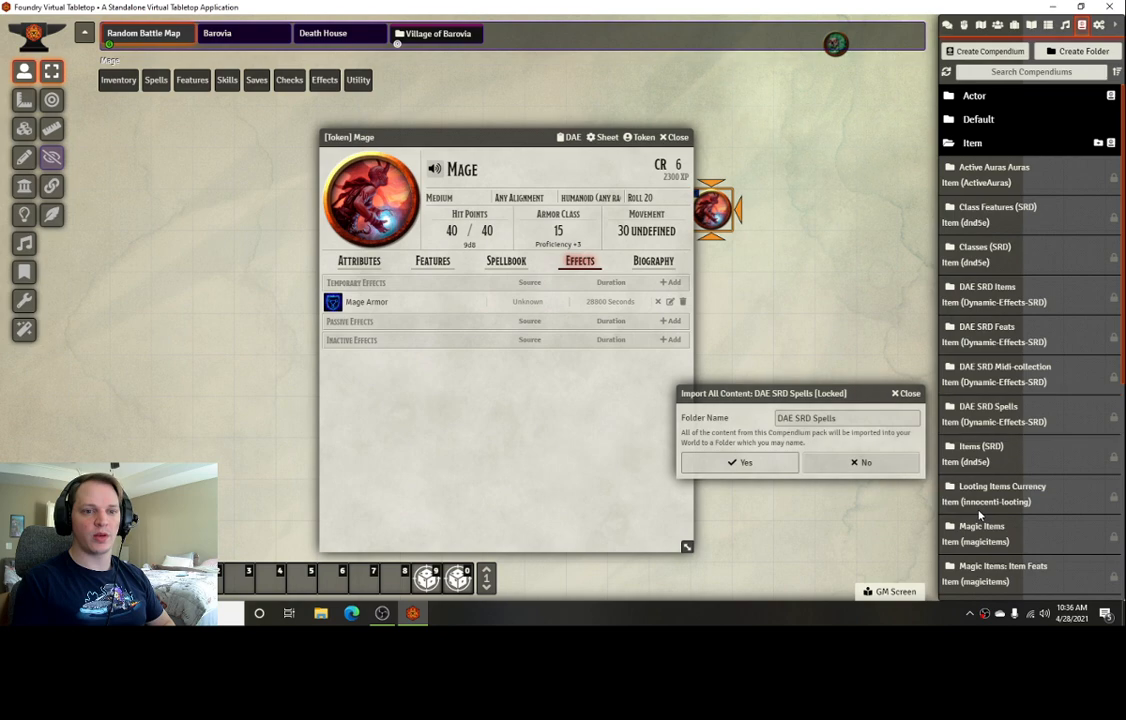
click(742, 463)
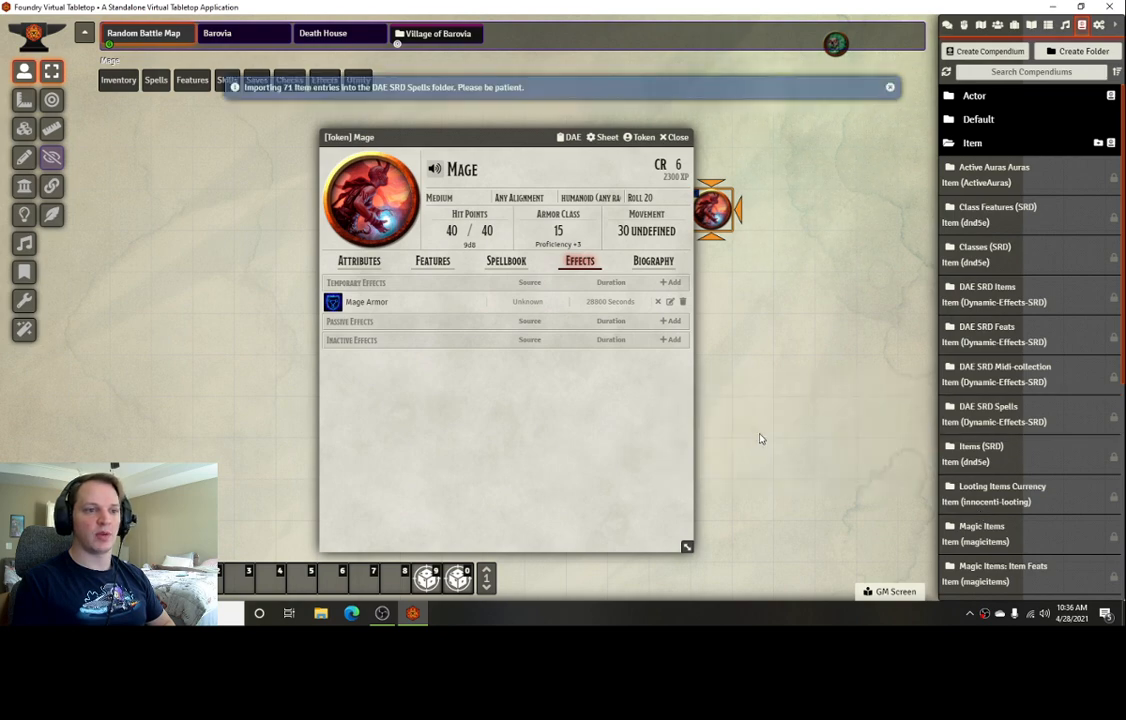
Expand the imported DAE SRD Spells folder among the world's items and look through its spells
click(1014, 27)
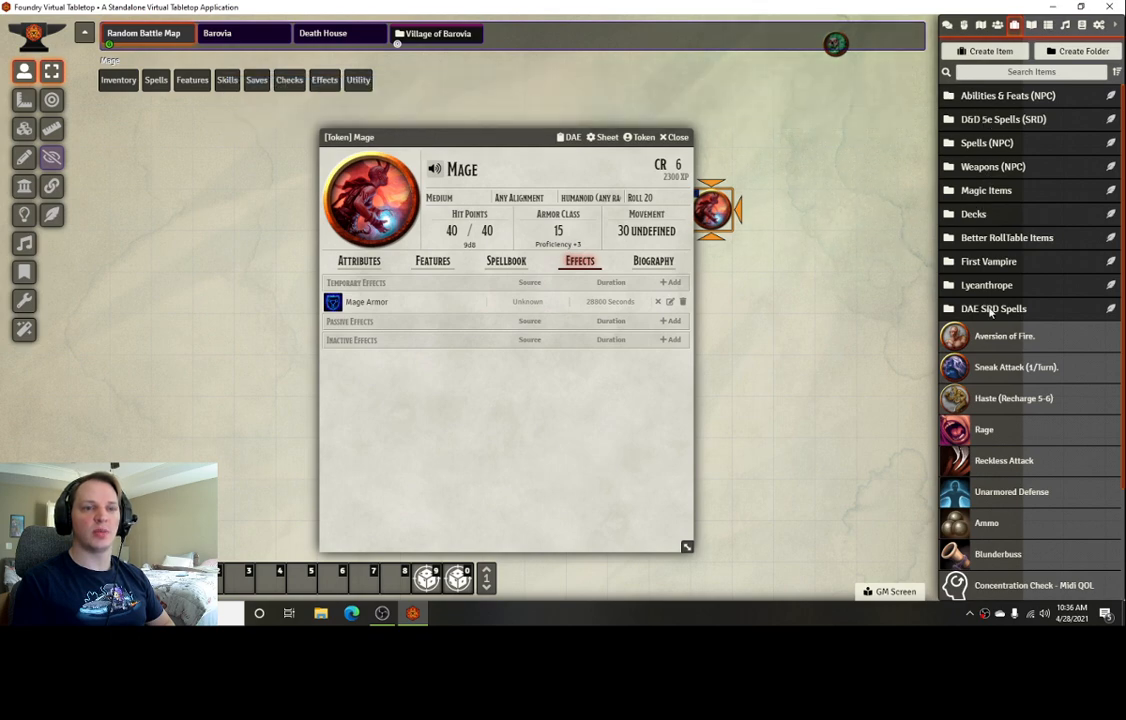
scroll(1020, 350, down, 4)
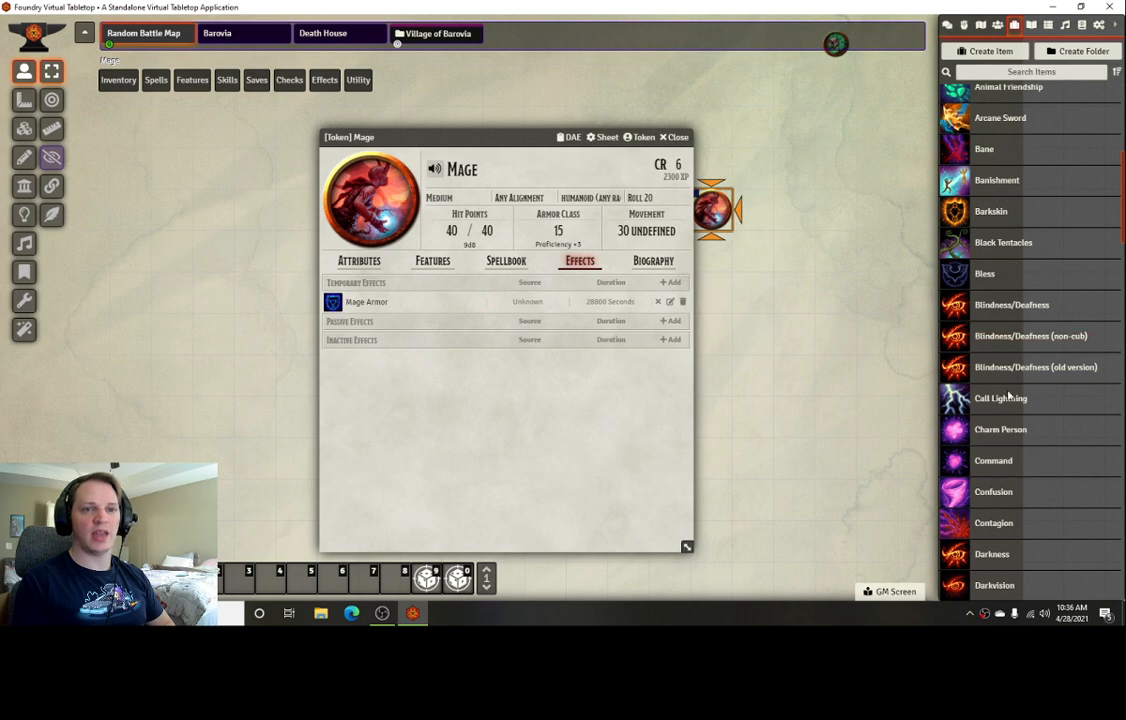
scroll(1010, 468, up, 3)
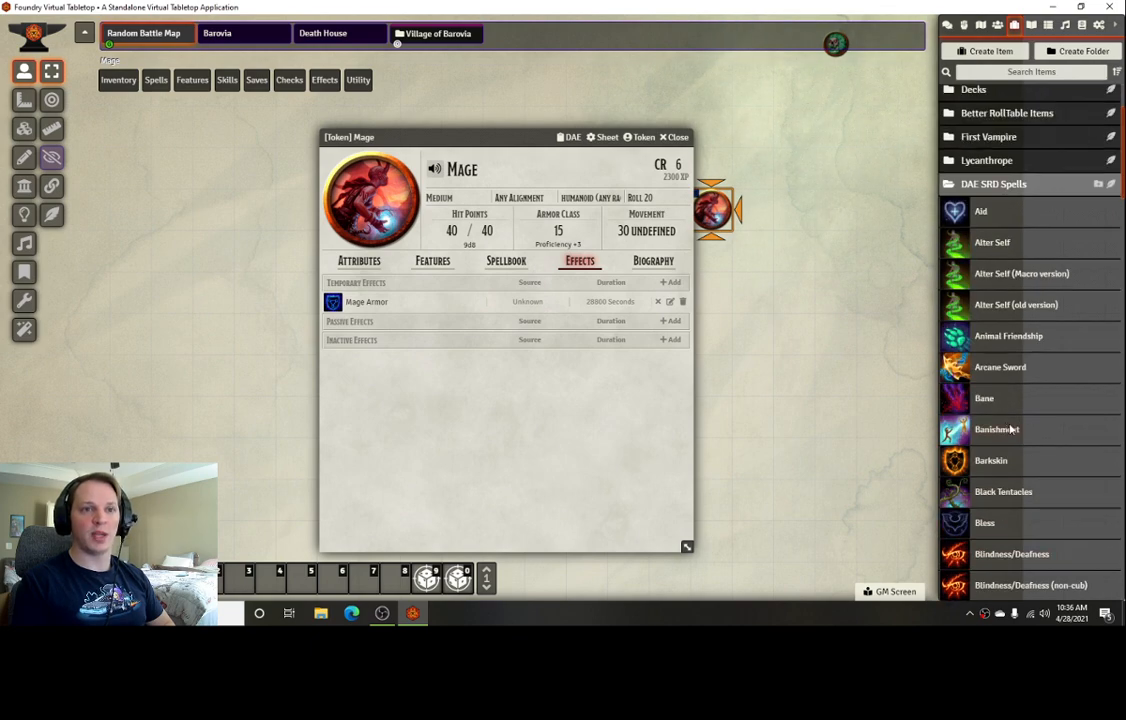
Open the Barkskin spell from the imported DAE SRD Spells folder and examine the attribute change its active effect applies
scroll(1010, 365, down, 2)
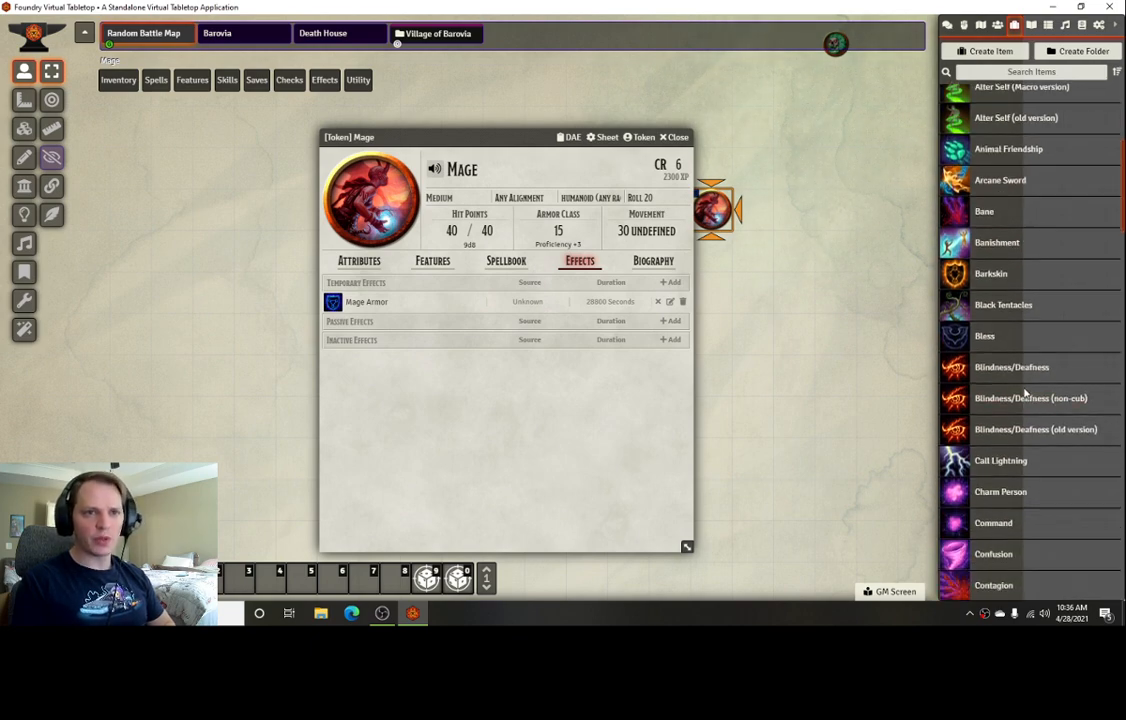
scroll(1024, 393, down, 2)
scroll(1010, 330, up, 2)
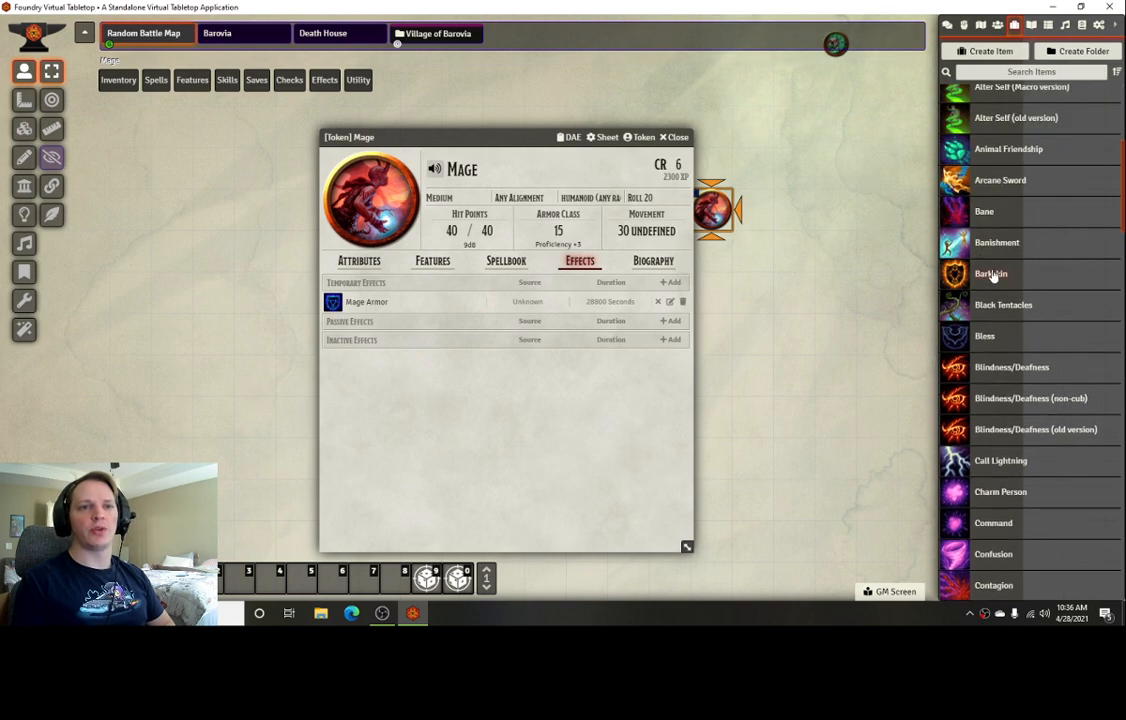
click(991, 274)
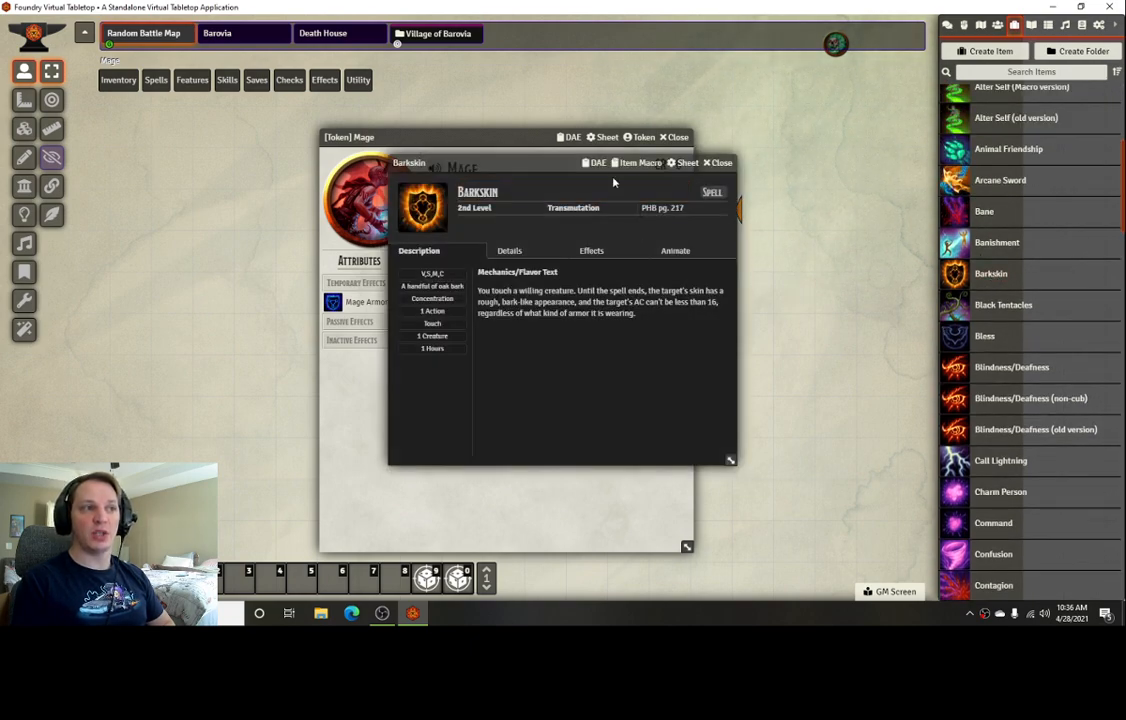
click(596, 164)
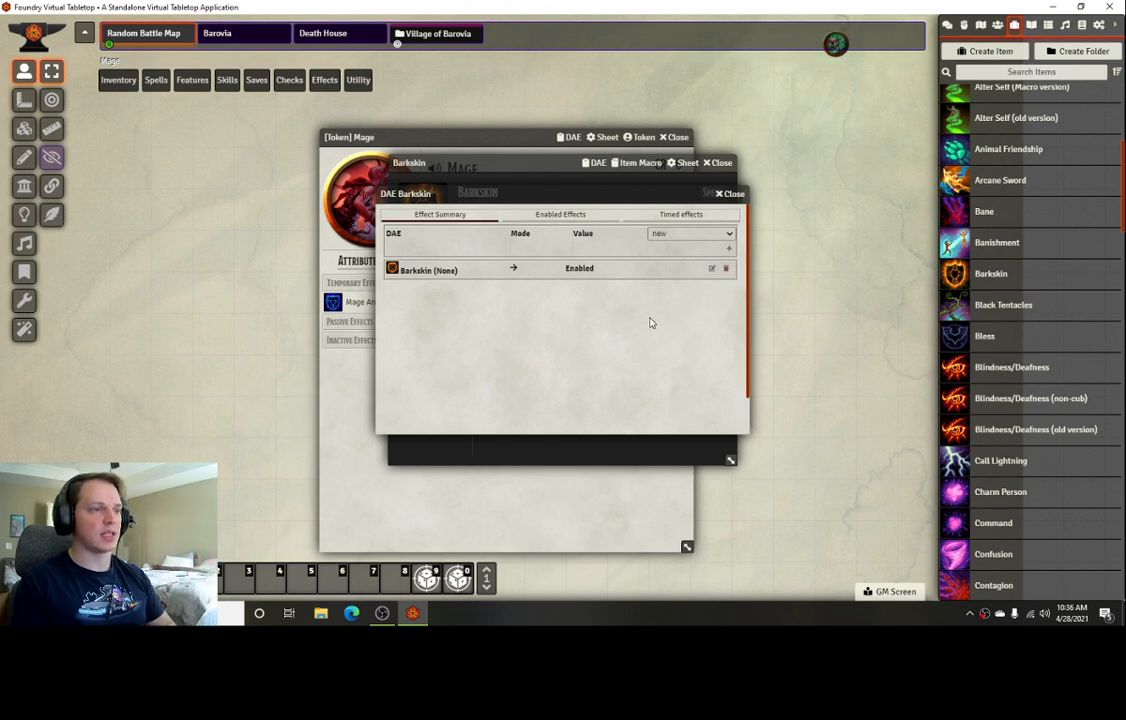
click(709, 270)
click(645, 270)
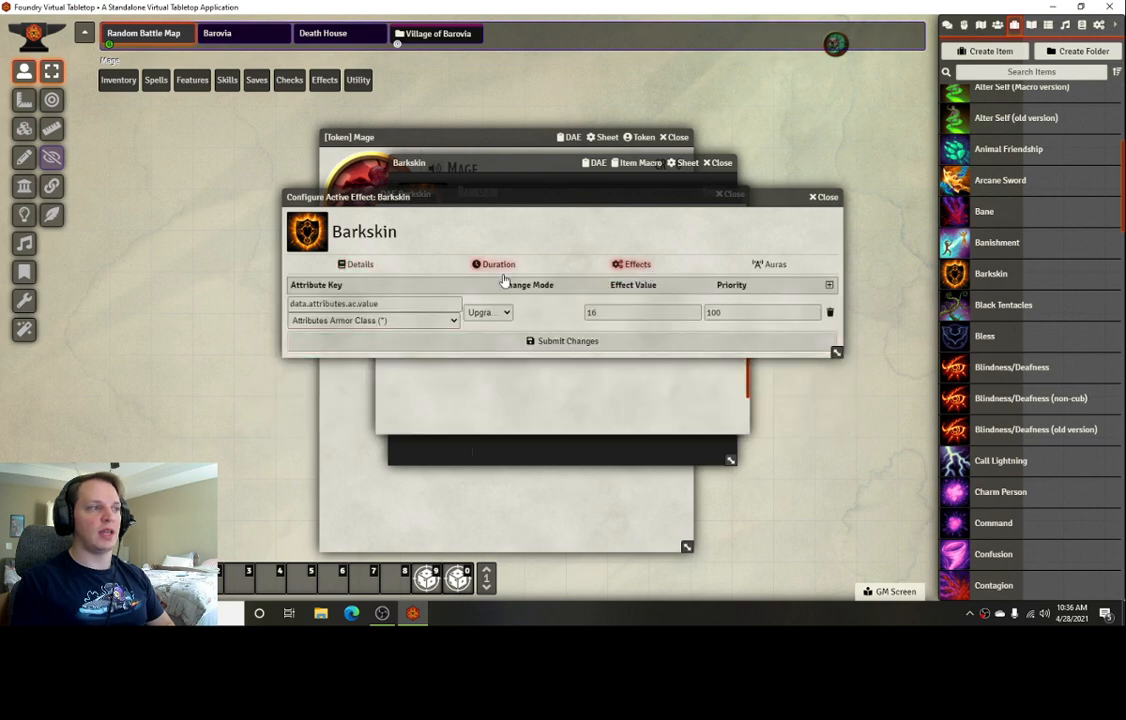
Check the attribute keys available for the Barkskin effect, keep Attributes Armor Class, and close all of the spell's windows
click(427, 321)
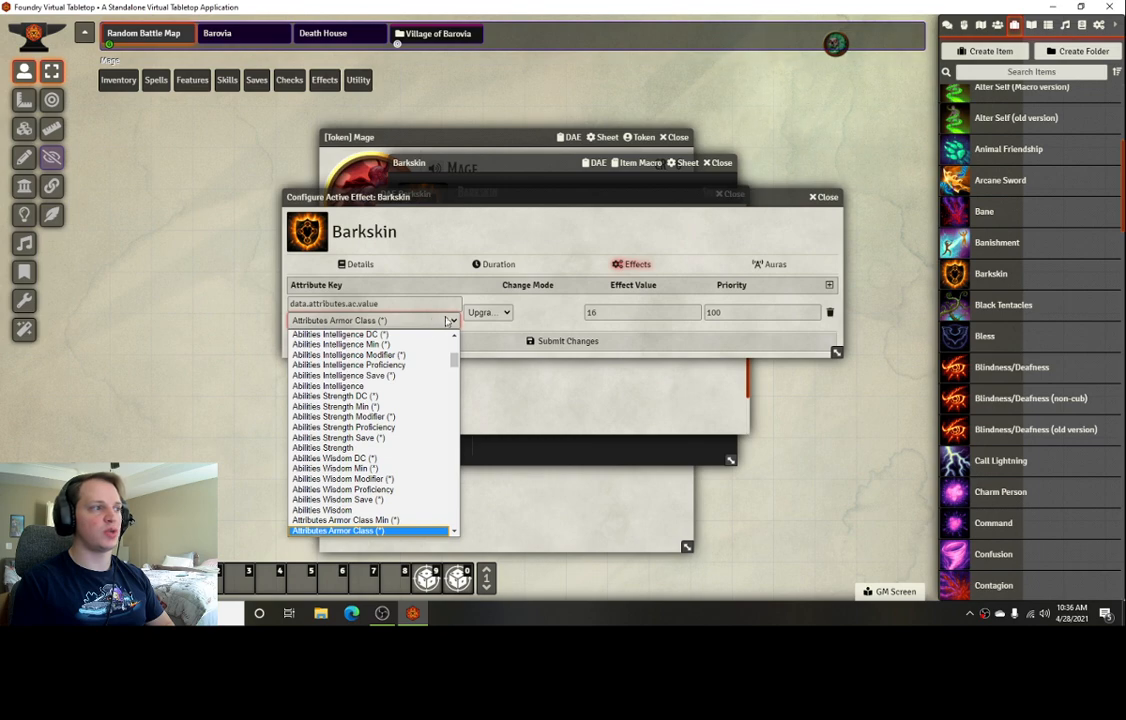
click(382, 531)
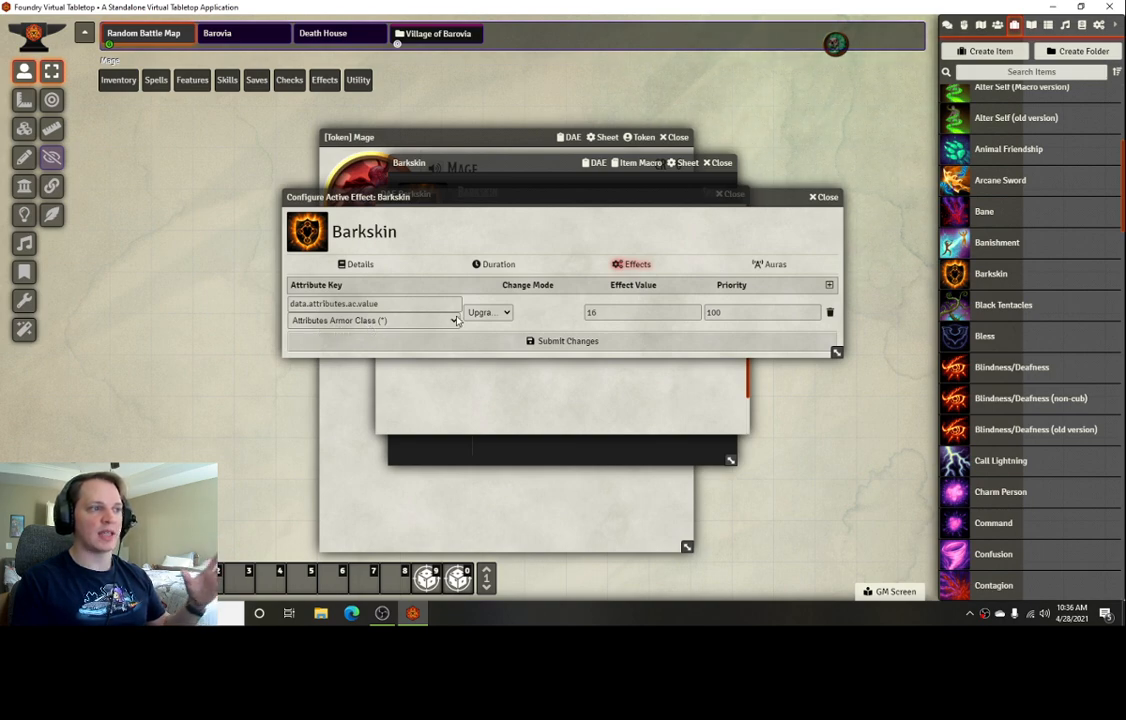
click(822, 197)
click(733, 195)
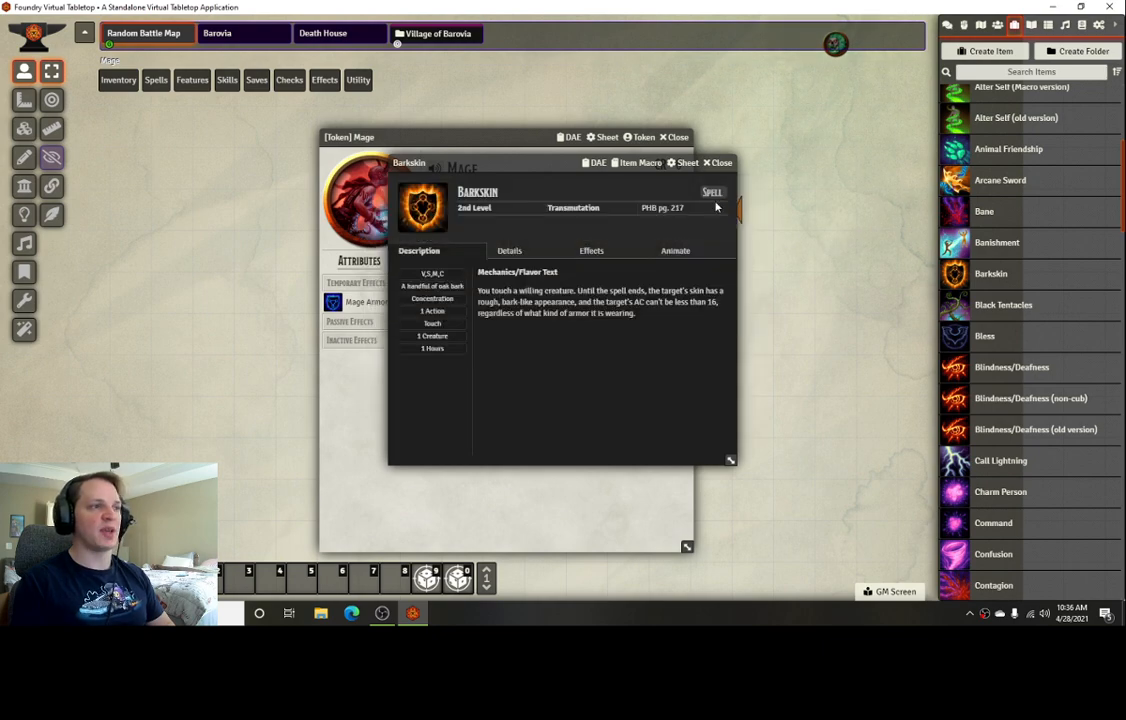
click(719, 163)
Open the standard Blindness/Deafness spell, examine its details and the attribute key of its passive effect, and close it
scroll(1005, 360, down, 2)
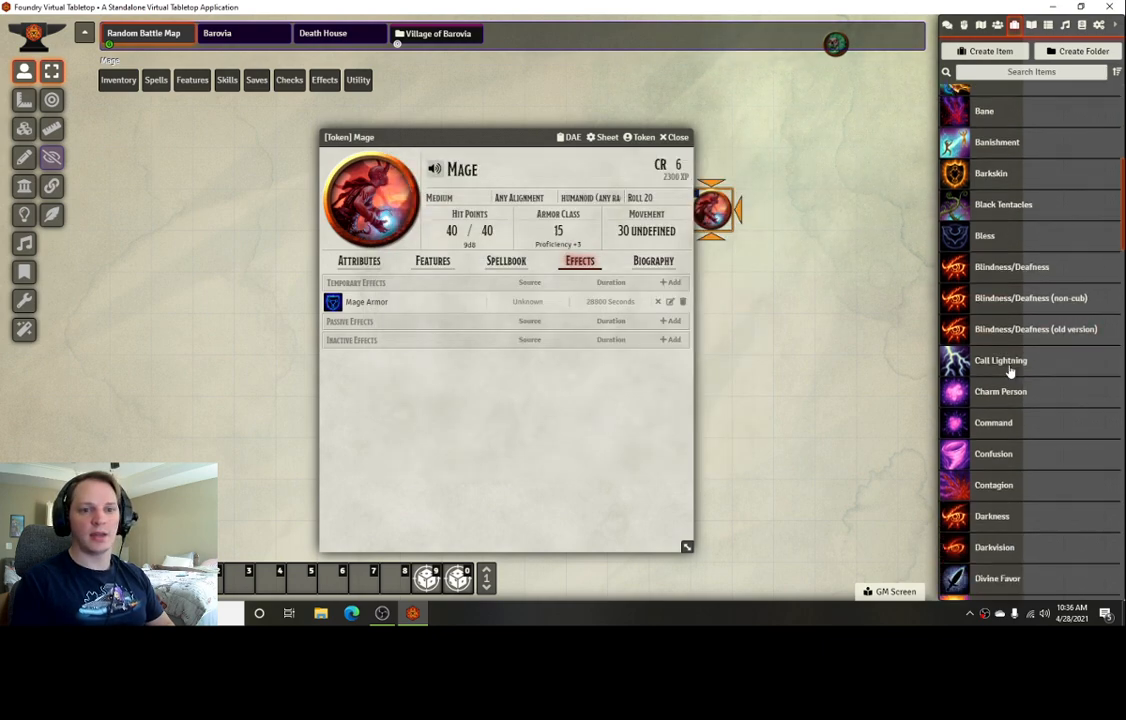
click(1010, 245)
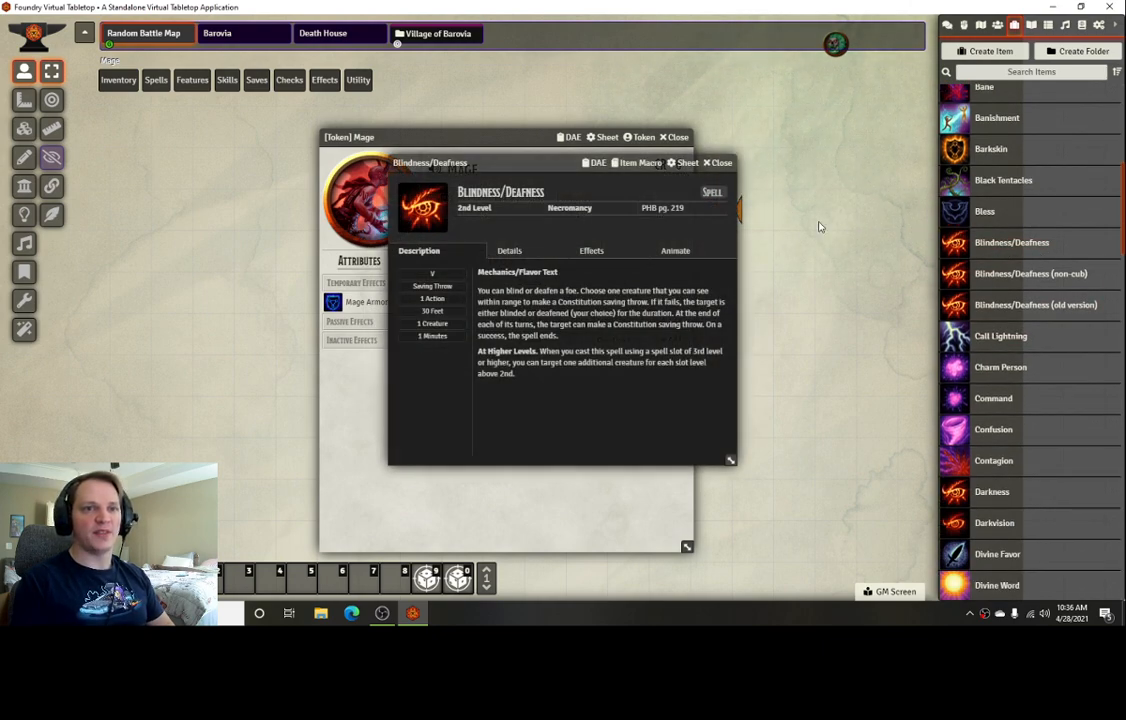
click(508, 250)
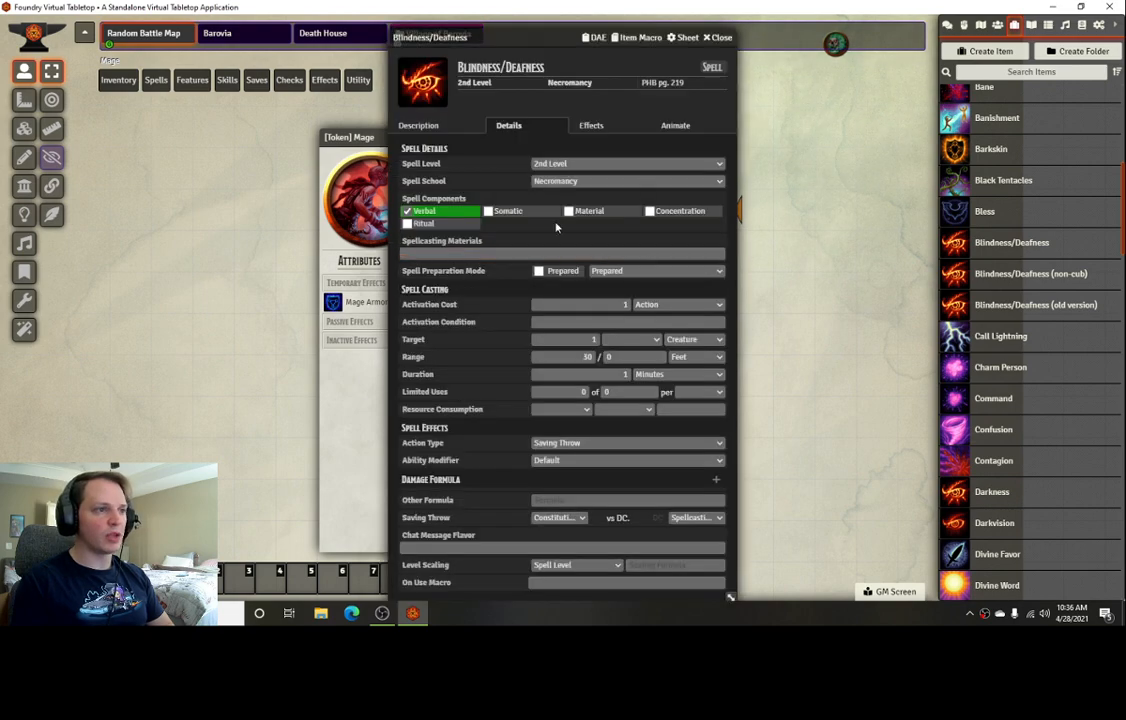
click(589, 127)
click(706, 180)
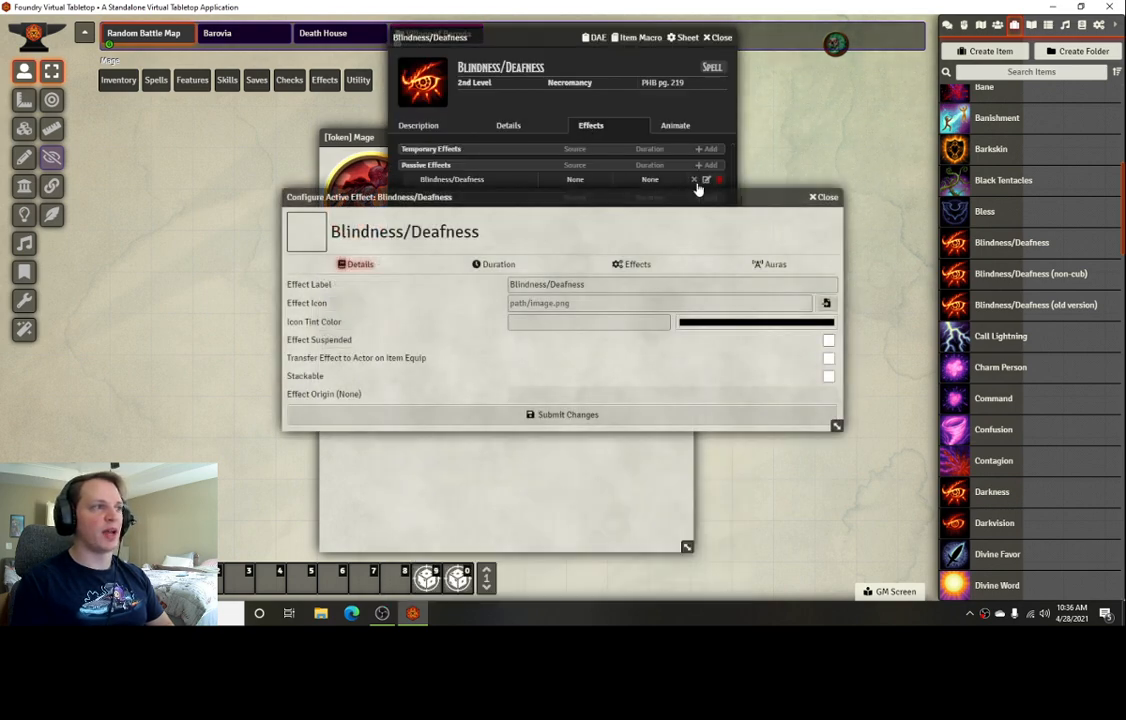
click(632, 264)
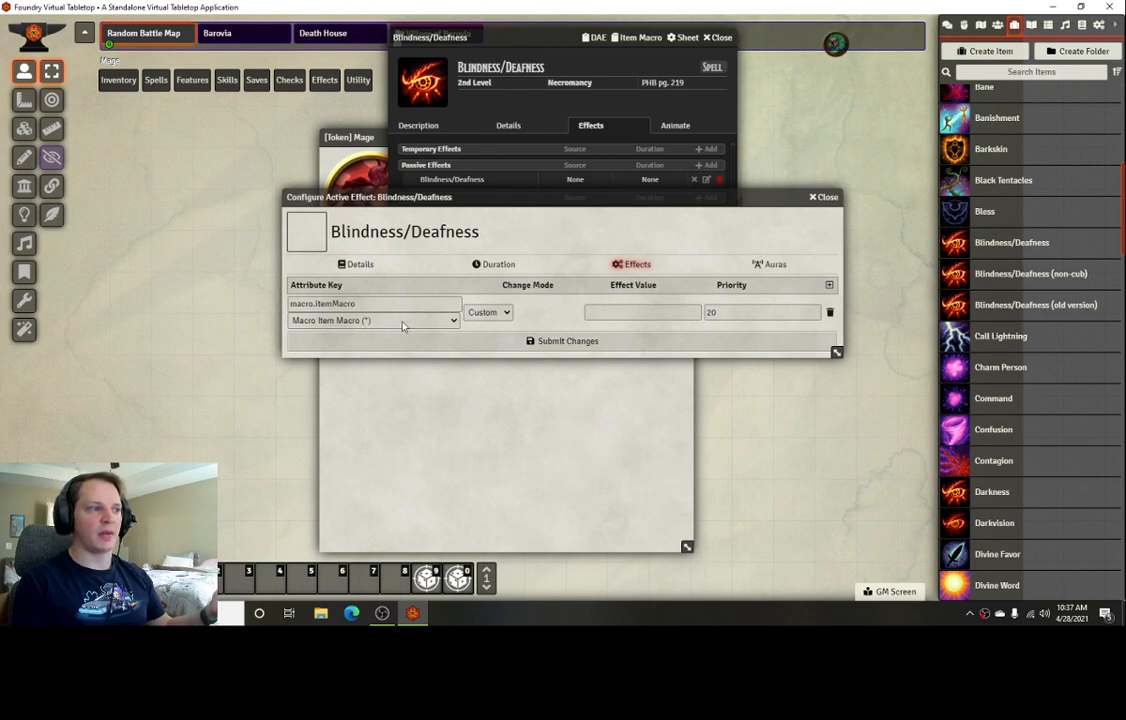
click(826, 197)
click(717, 38)
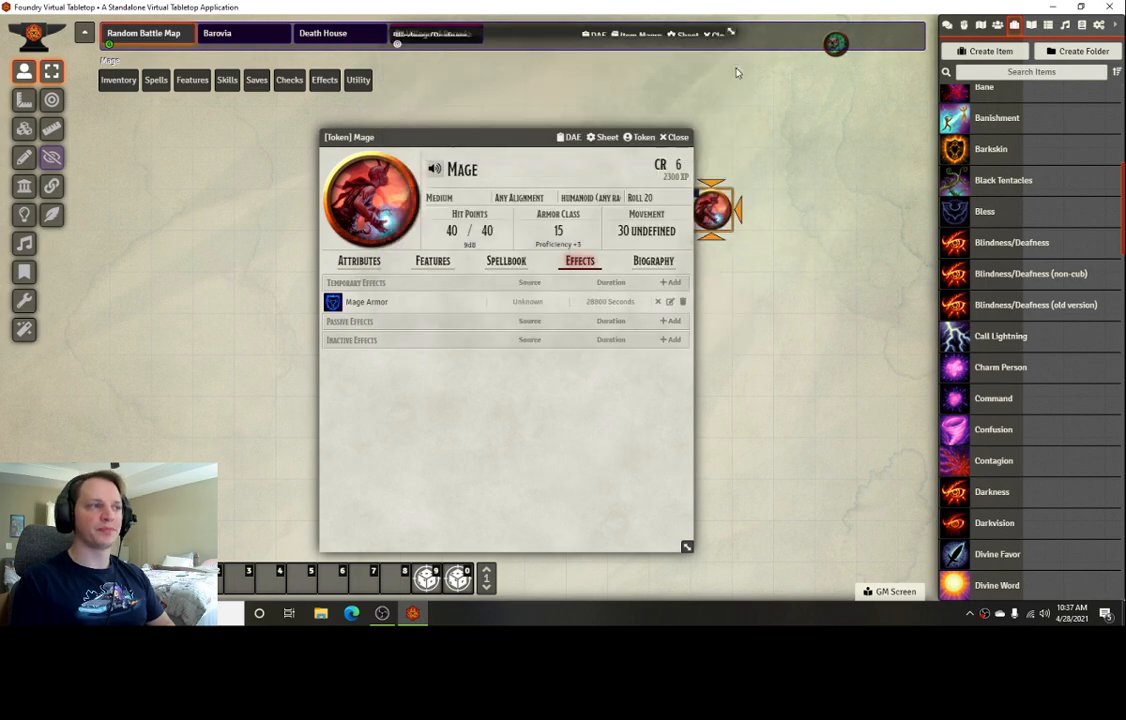
Close the Mage's sheet and place the BlindDeaf macro from the DAE SRD Macros compendium in macro hotbar slot 8
click(677, 137)
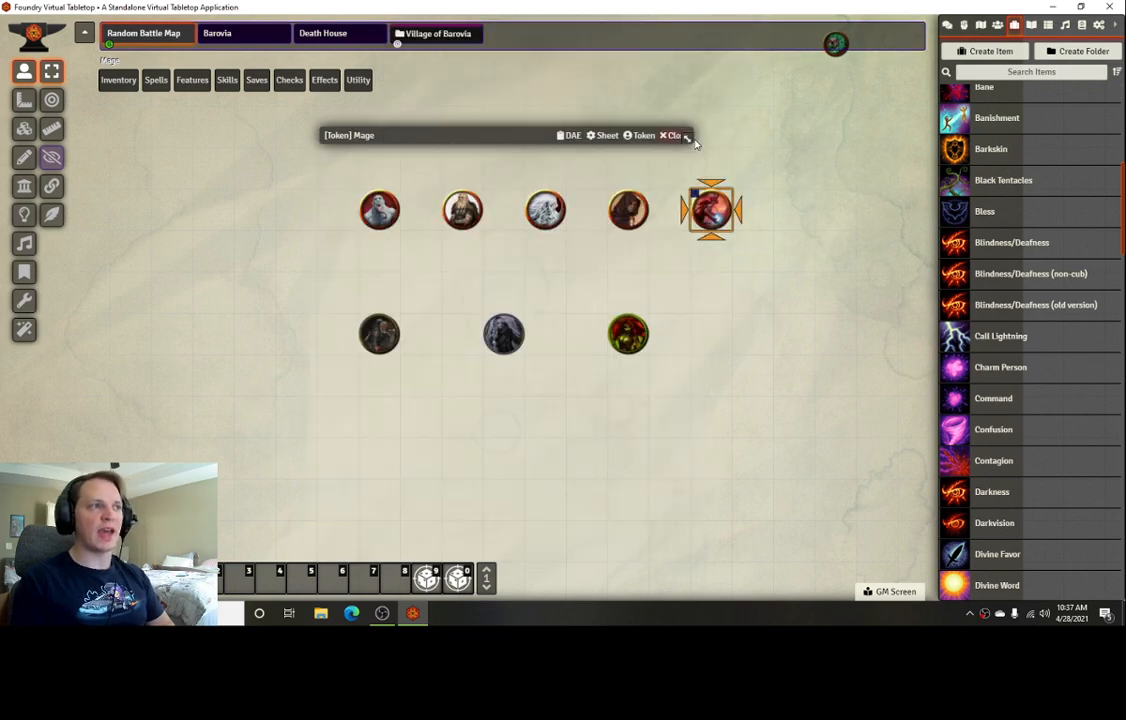
click(1081, 24)
click(971, 143)
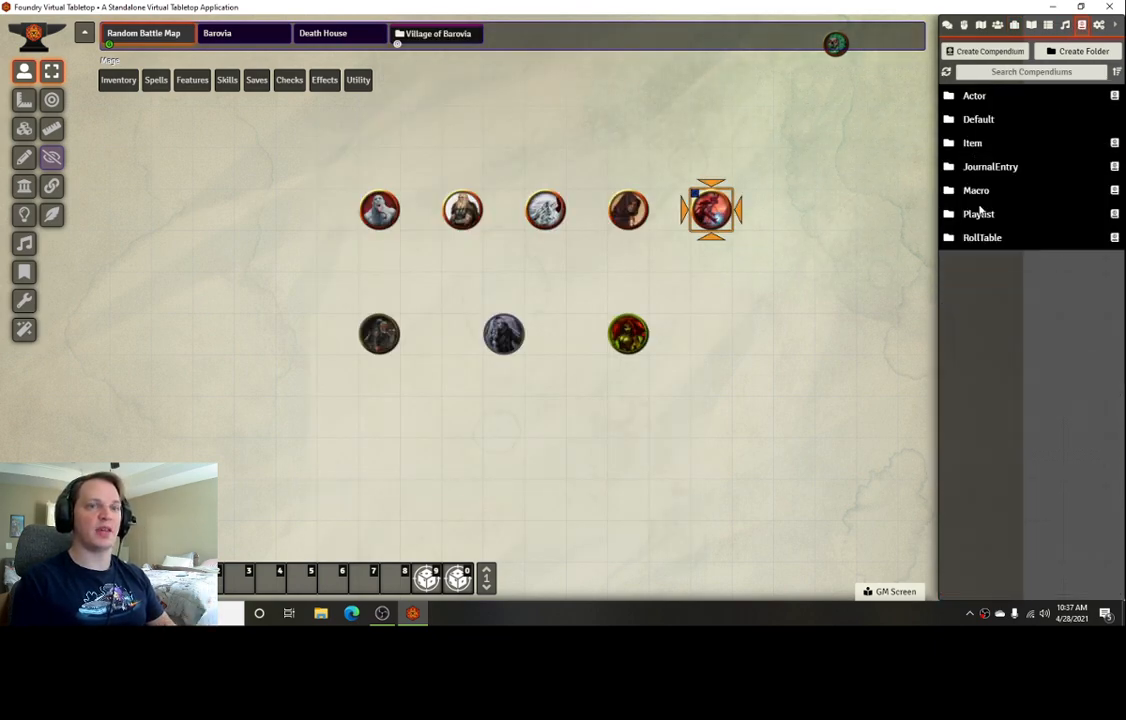
click(977, 192)
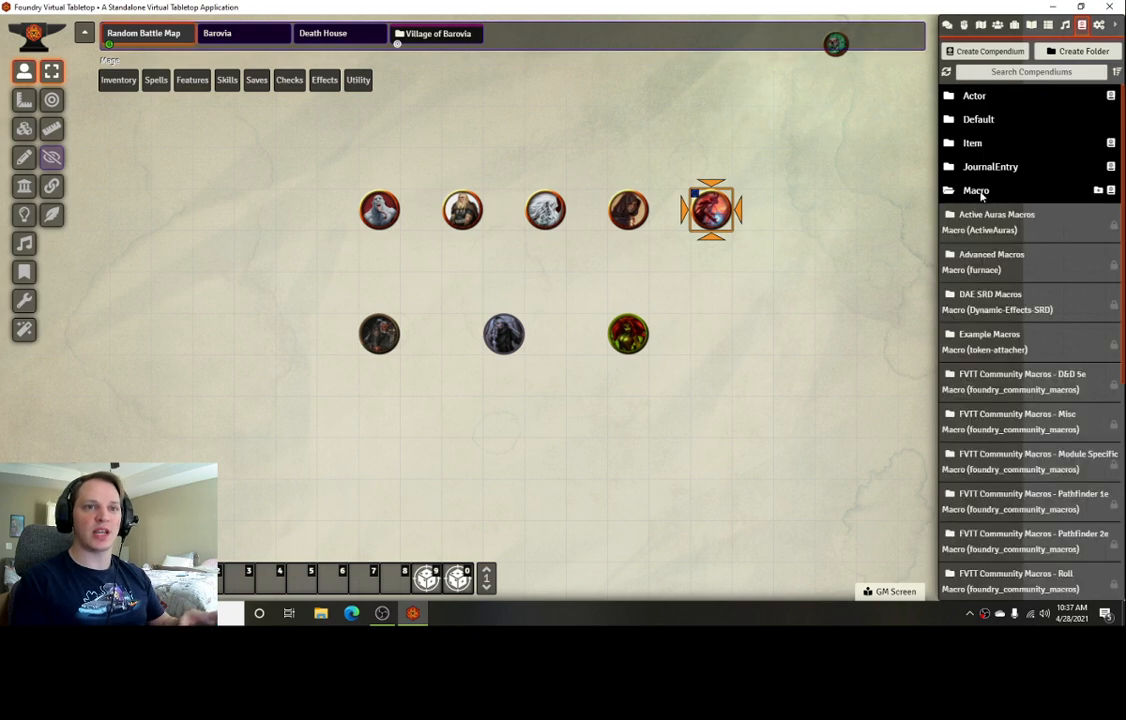
click(987, 296)
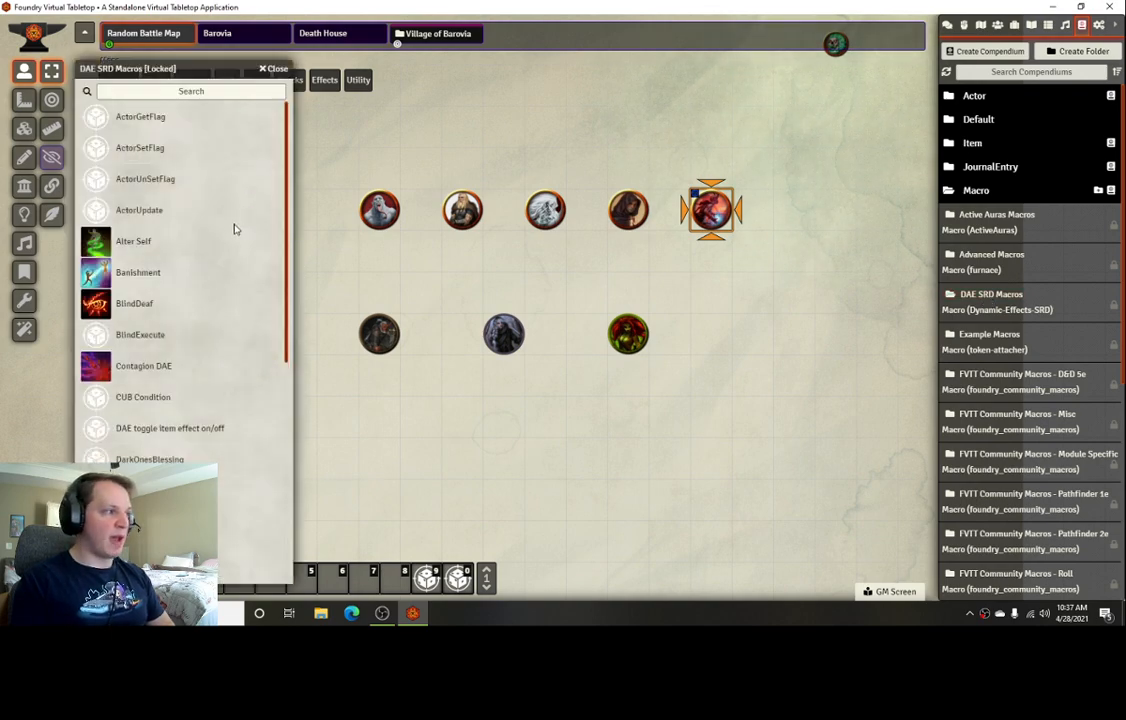
scroll(255, 230, down, 1)
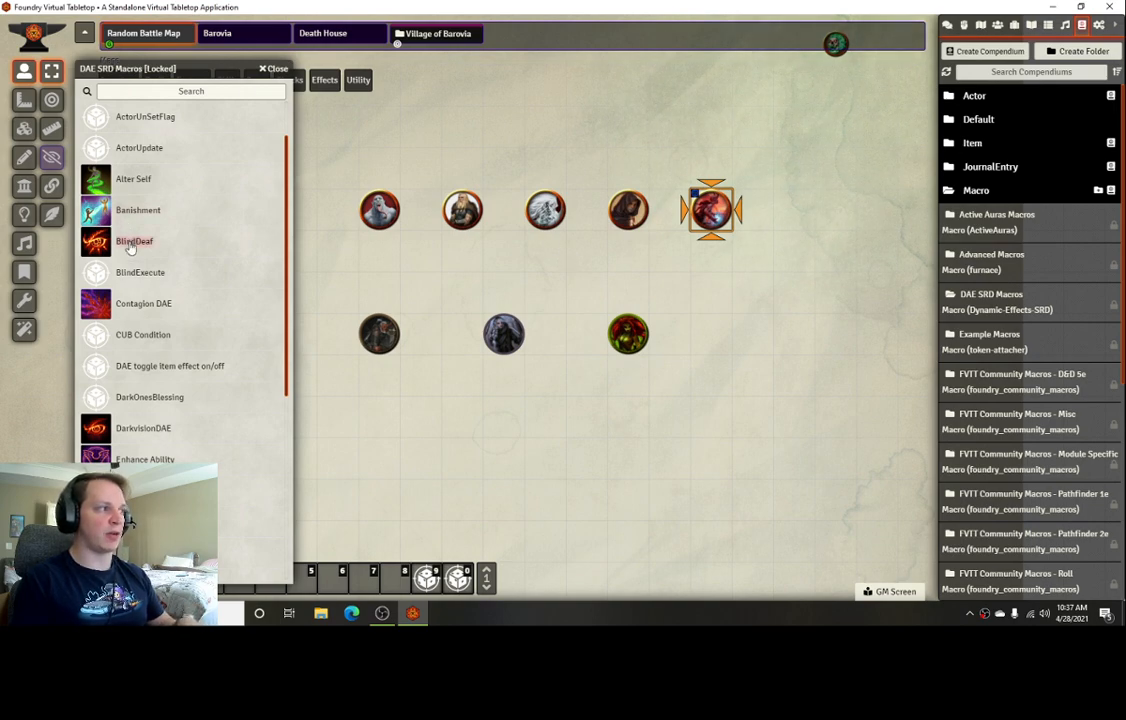
drag(137, 259, 395, 578)
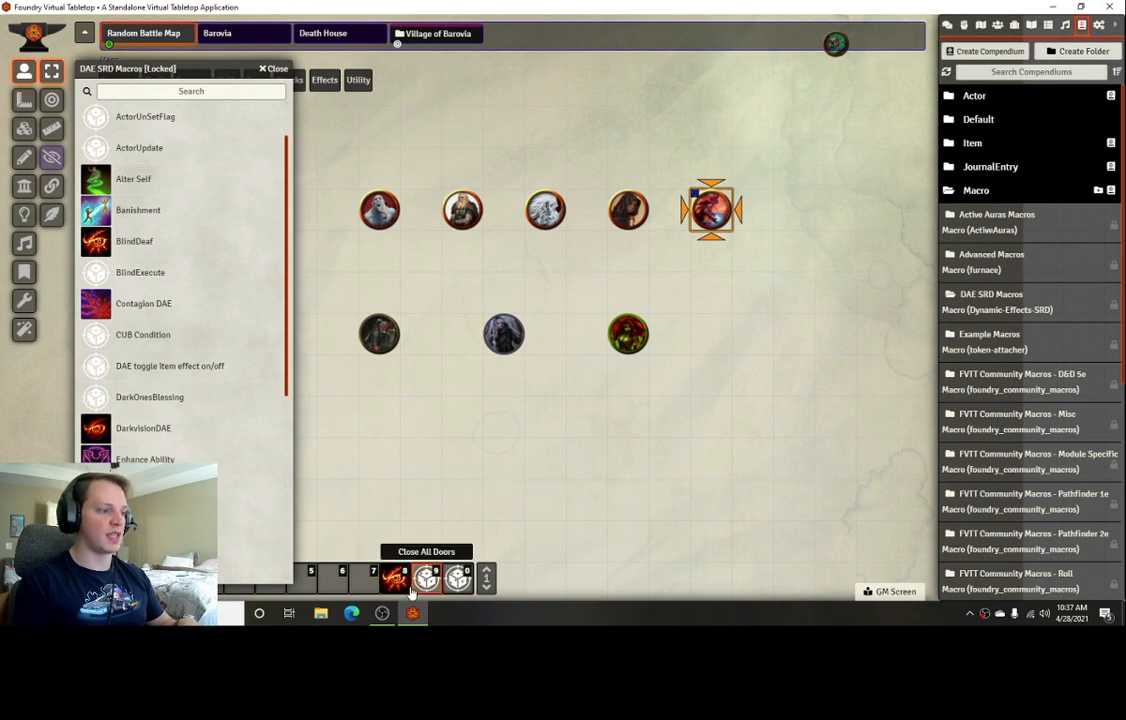
click(268, 70)
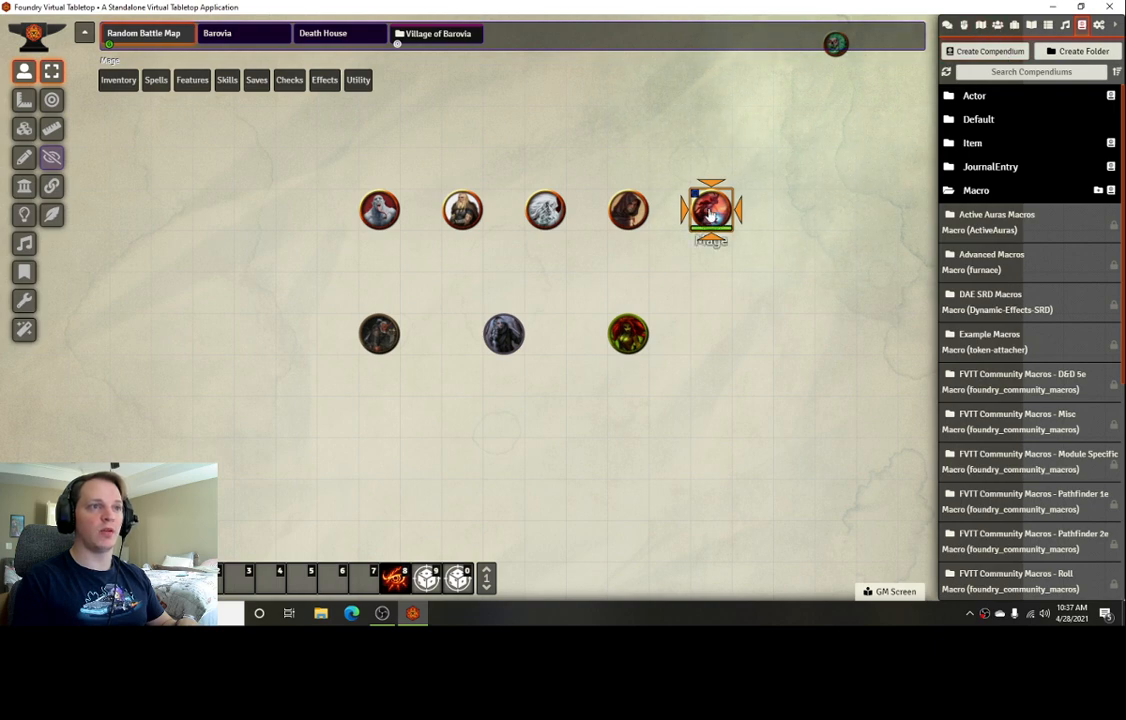
Open the Mage token's spellbook at its 2nd-level spells
double_click(708, 213)
click(506, 260)
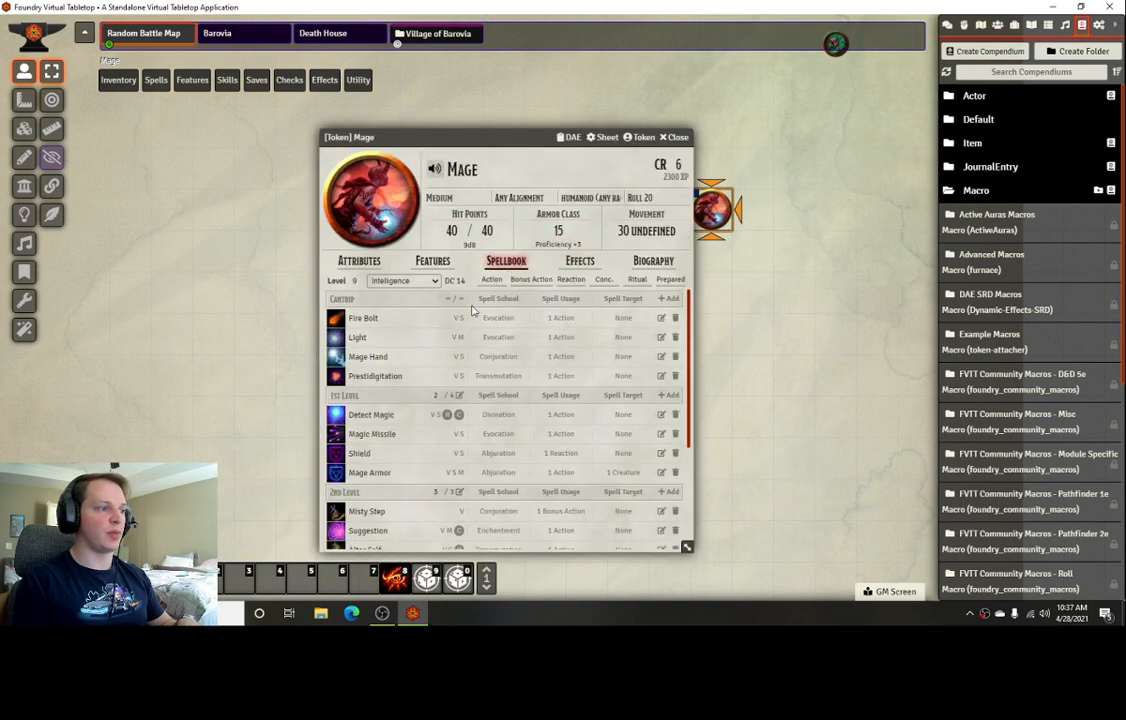
scroll(489, 380, down, 2)
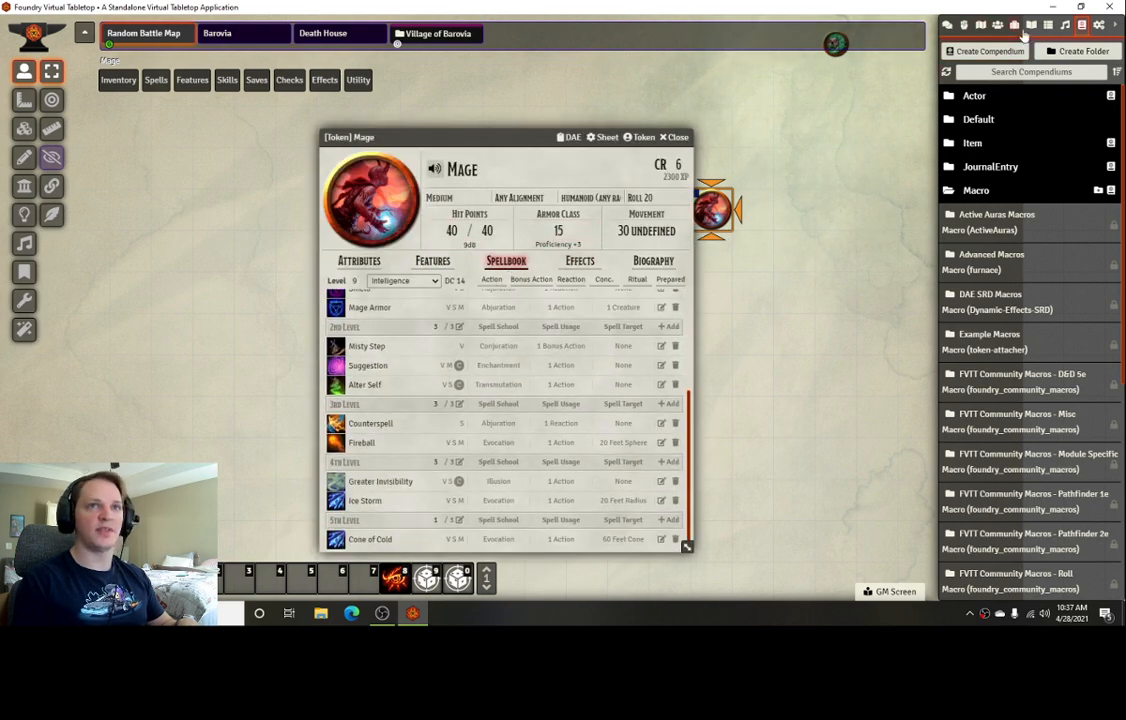
Open the Blindness/Deafness (old version) spell among the world items, examine which macro its active effect executes, and close it
click(981, 25)
click(1014, 25)
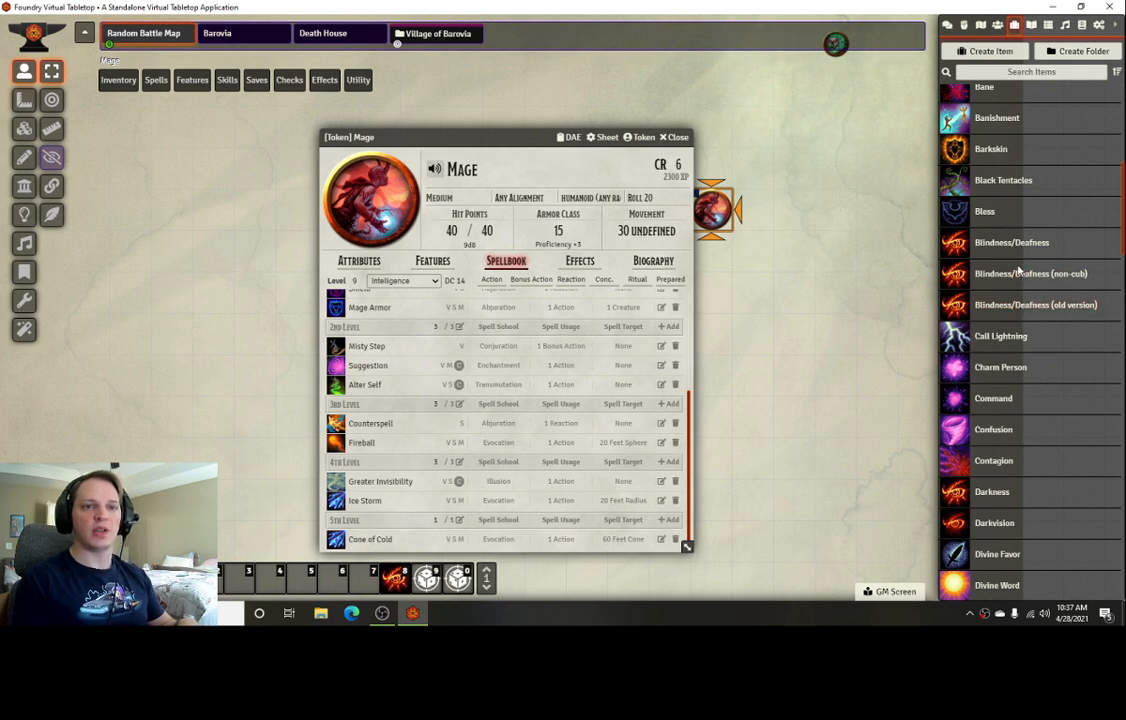
click(1023, 313)
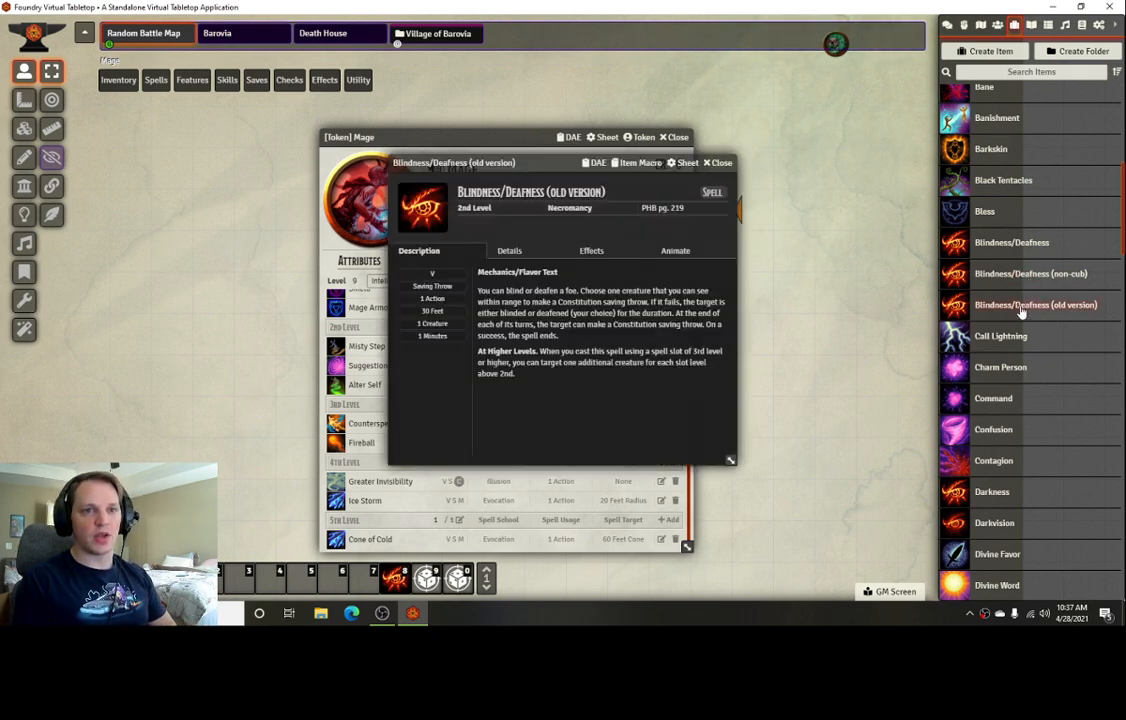
click(587, 163)
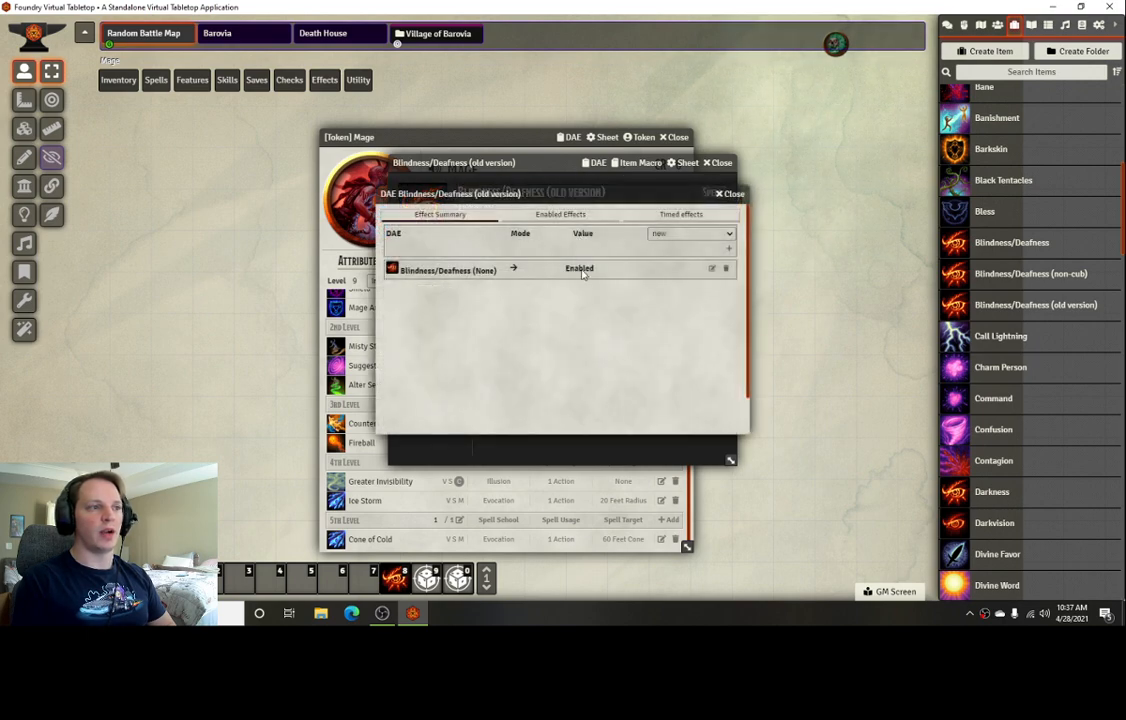
click(712, 272)
click(632, 264)
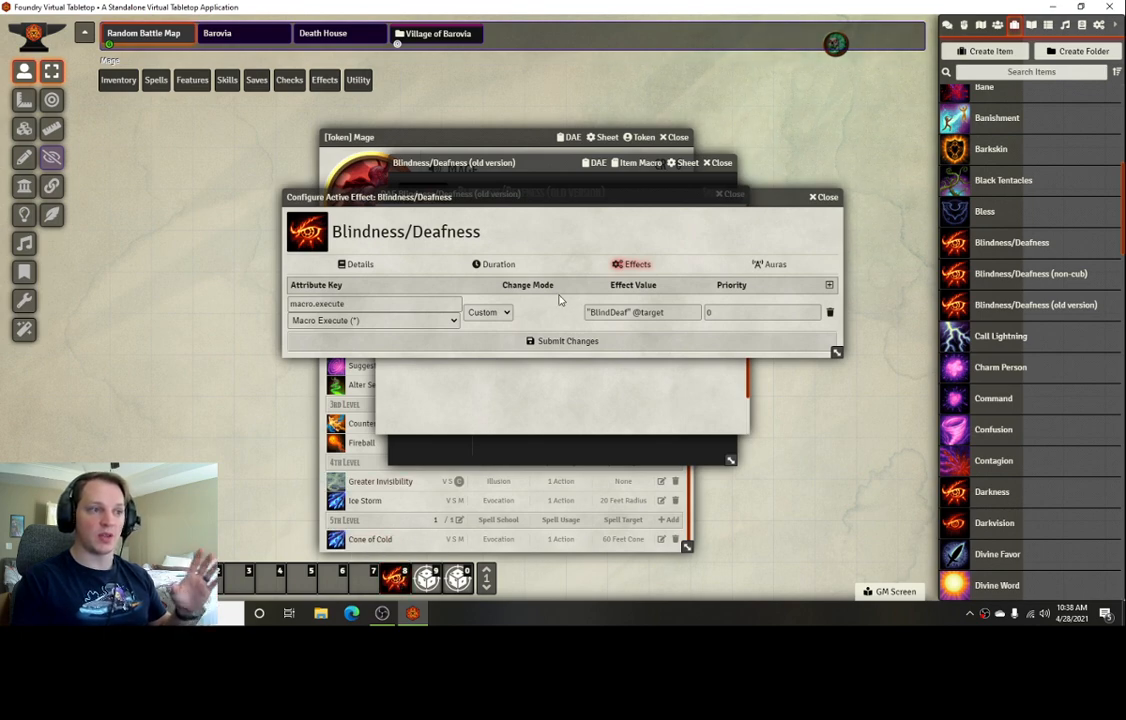
click(824, 198)
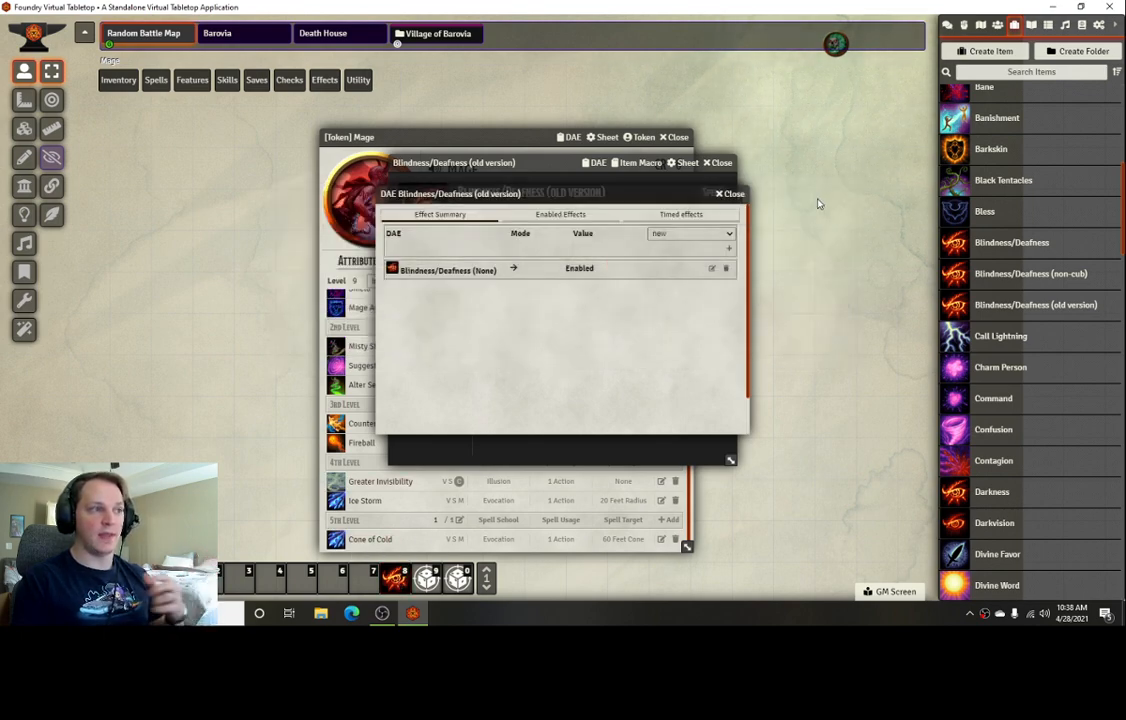
click(730, 193)
click(722, 162)
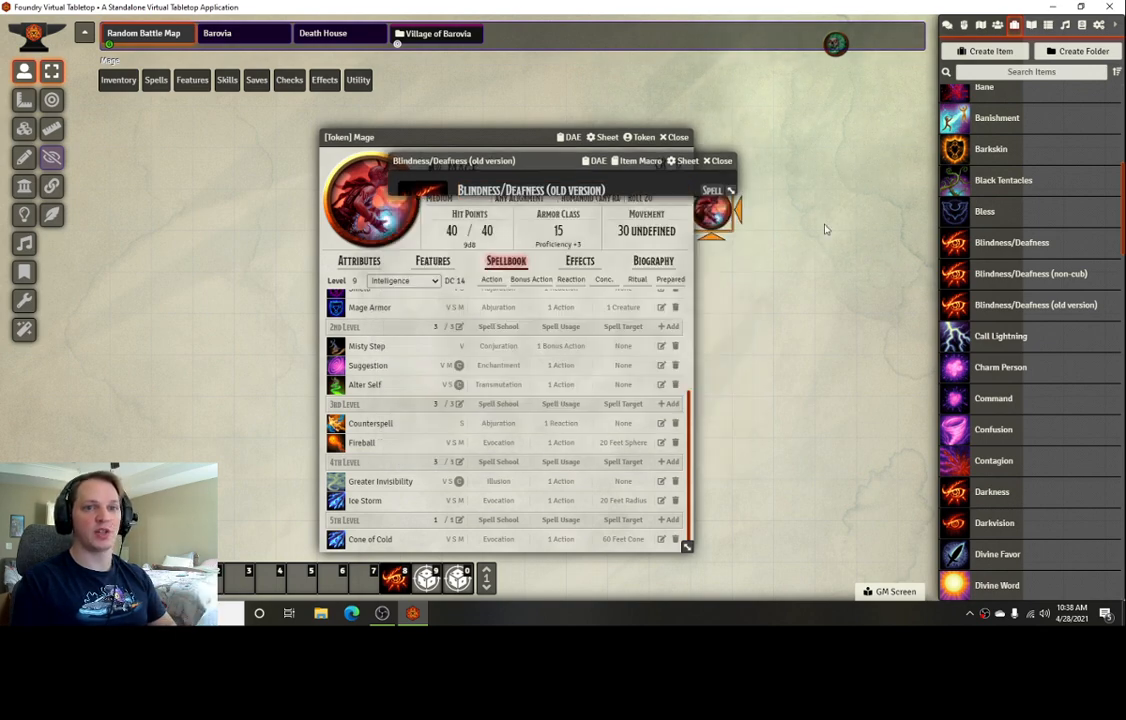
Add the Blindness/Deafness (old version) spell from the world items to the Mage's spellbook
drag(1035, 305, 476, 443)
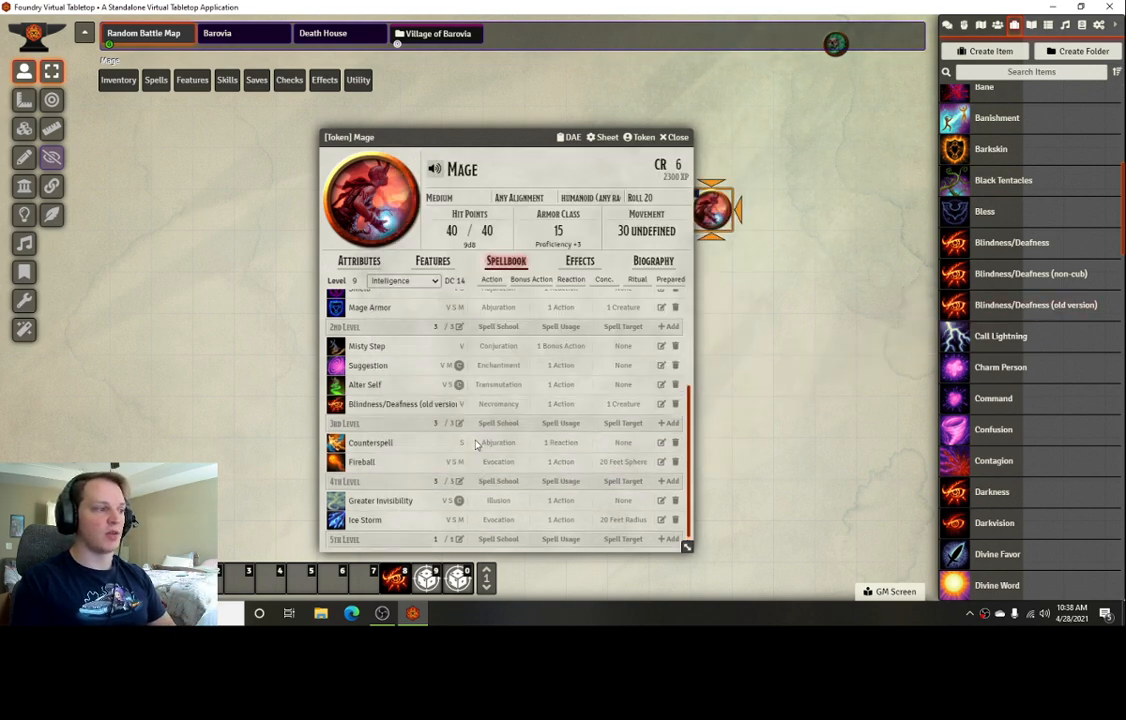
click(412, 405)
click(412, 405)
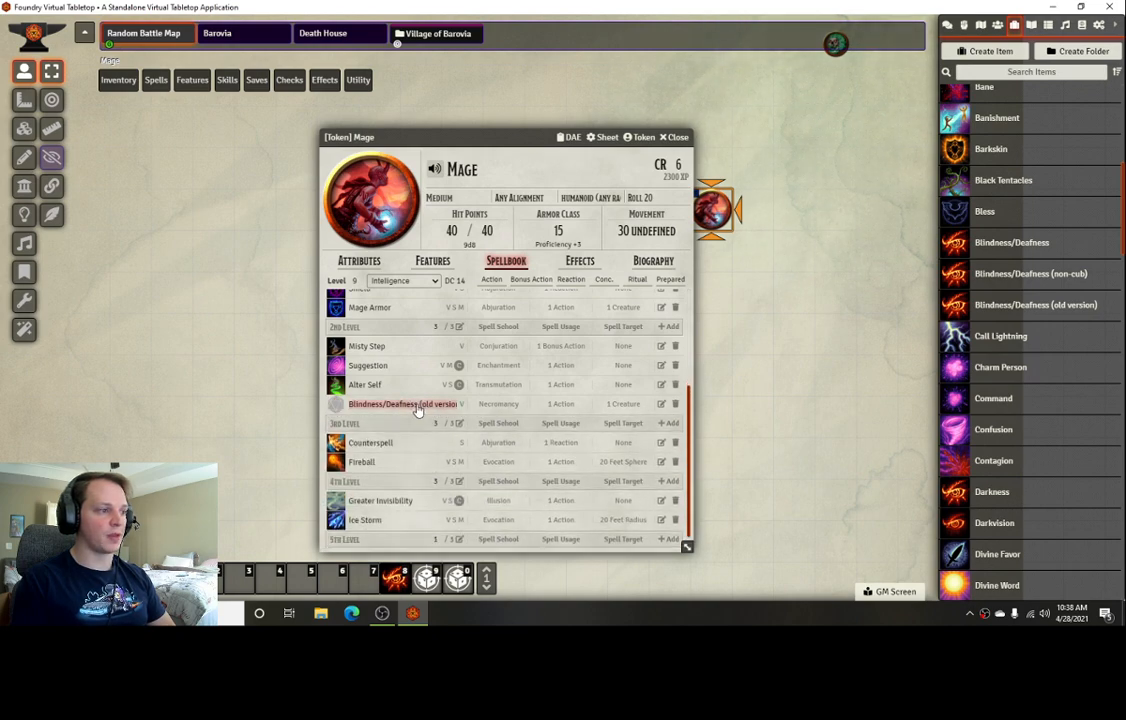
Rename the Mage's copy of the old-version spell to Blindness/Deafness and close the spell's sheet
click(661, 404)
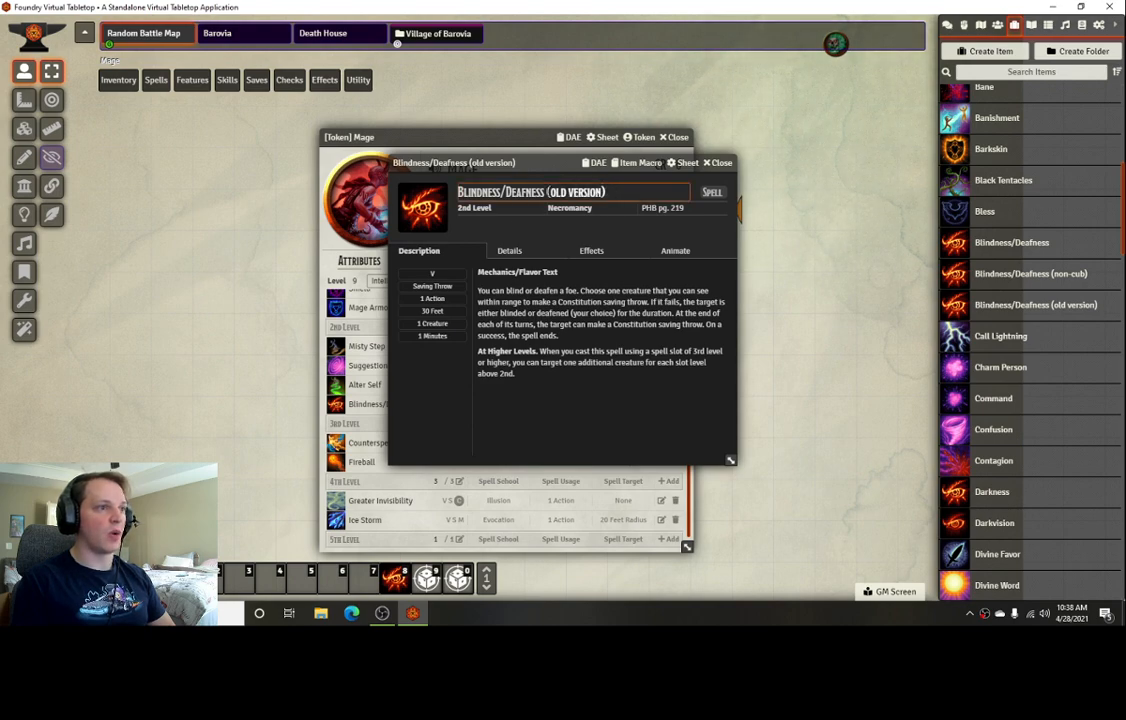
key(BackSpace)
drag(591, 338, 588, 325)
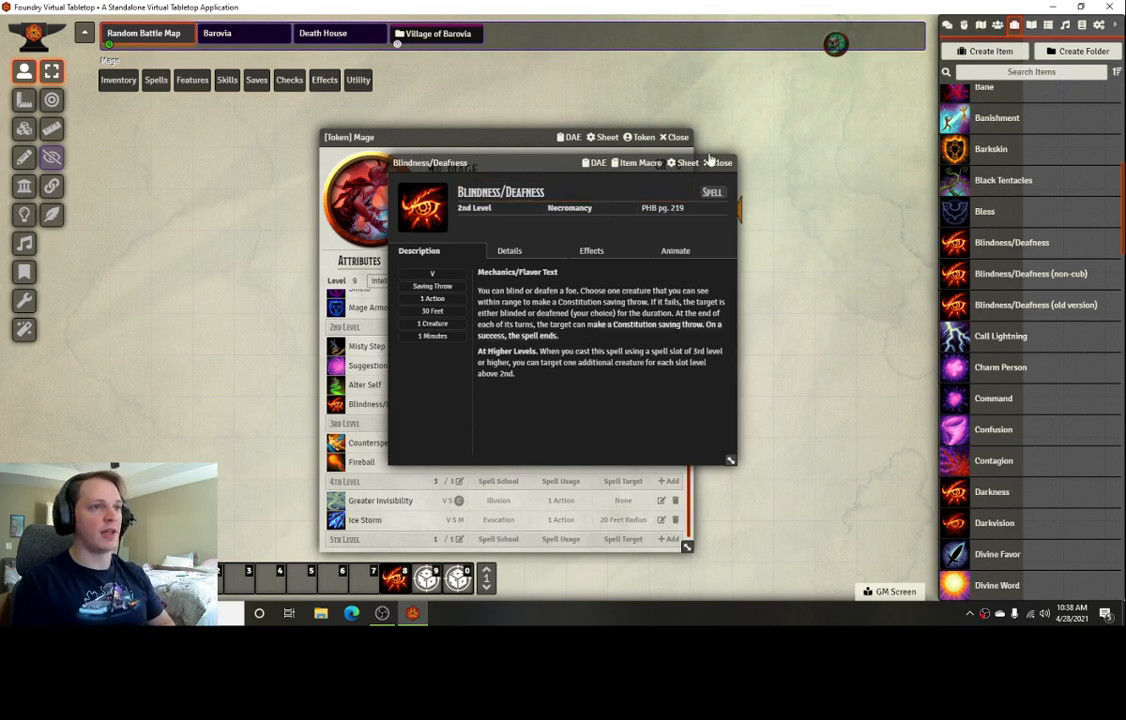
click(718, 163)
Close the Mage's sheet, make the Assassin the only targeted token, and show the encounter view with the chat log
click(672, 134)
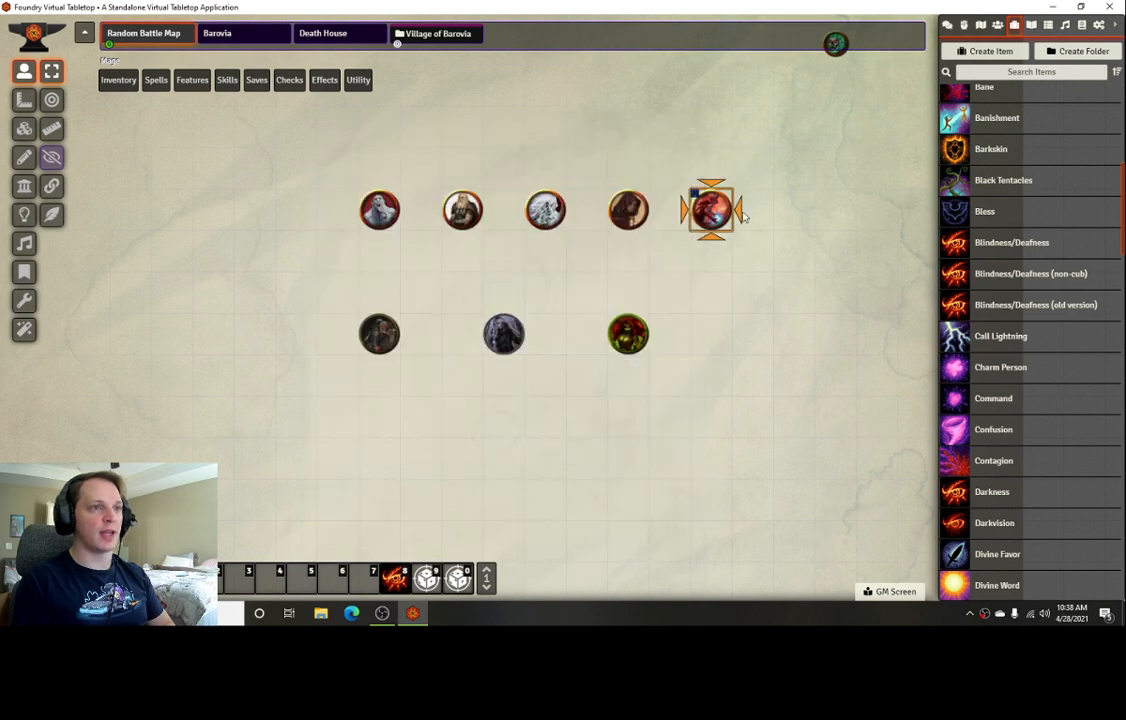
alt+click(631, 214)
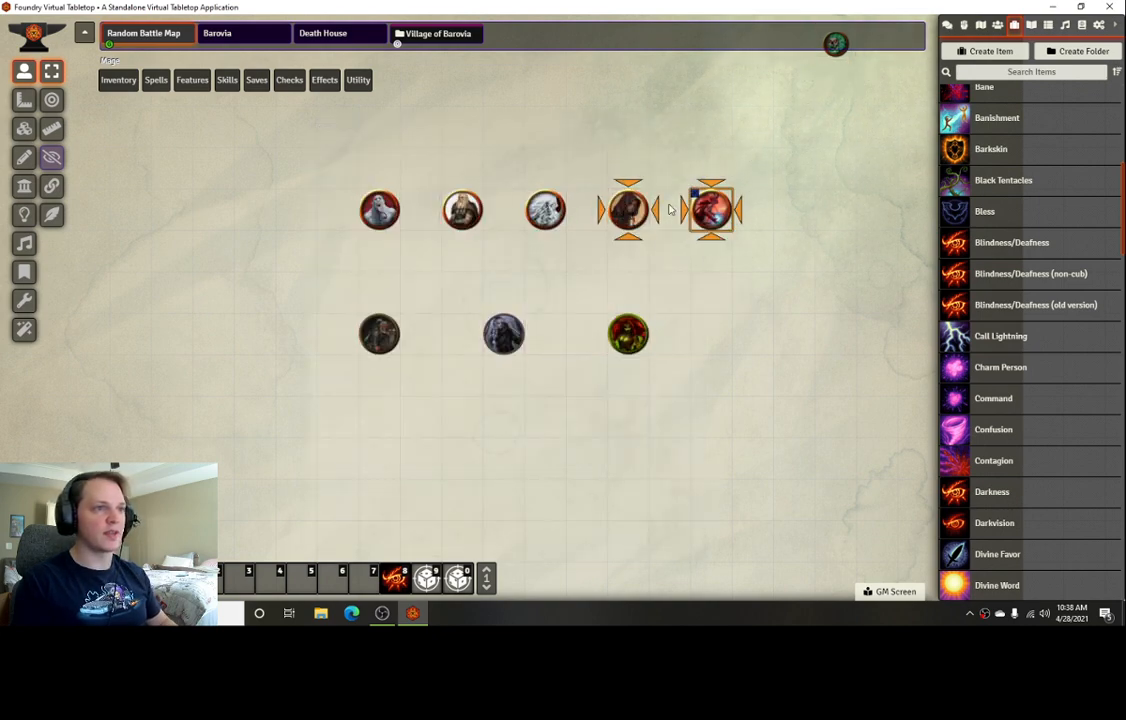
alt+click(711, 212)
click(964, 25)
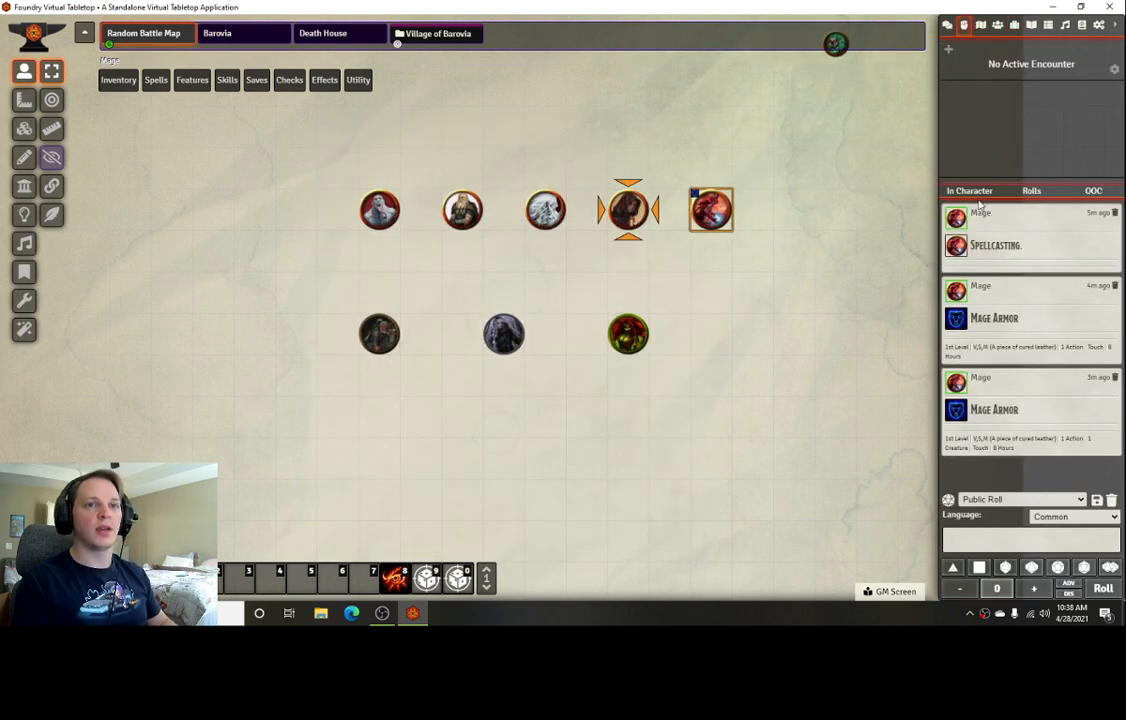
Cast the Mage's Blindness/Deafness spell on the targeted Assassin at 2nd level, consuming a spell slot
mouse_move(157, 82)
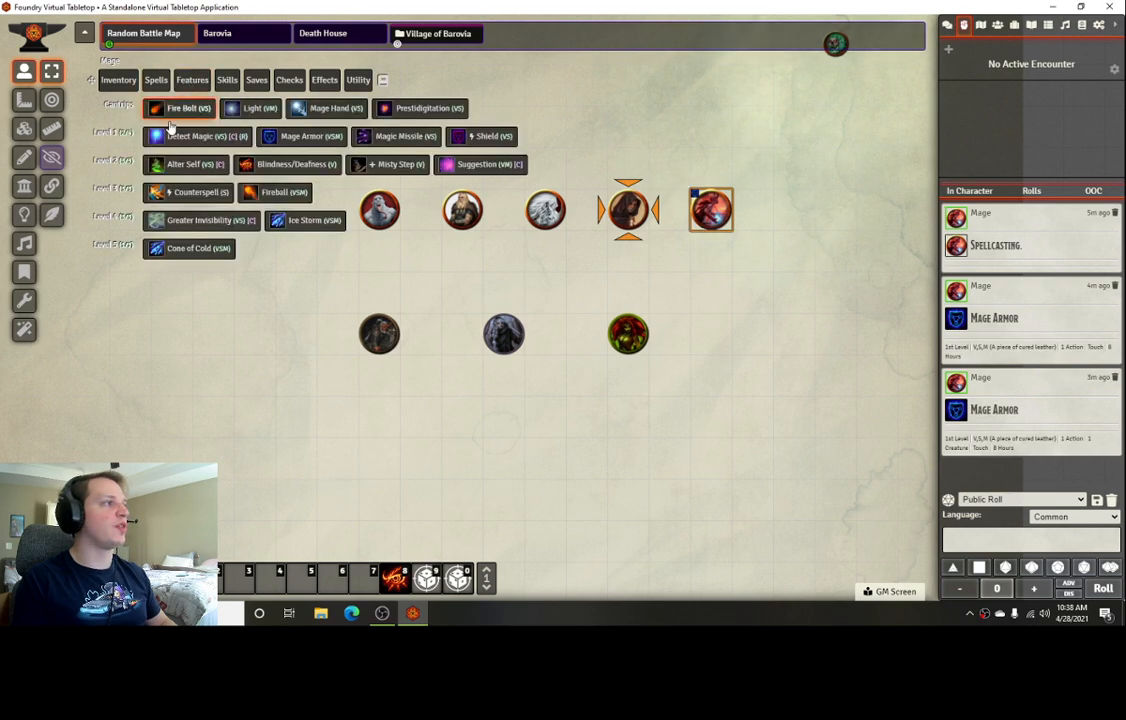
click(276, 165)
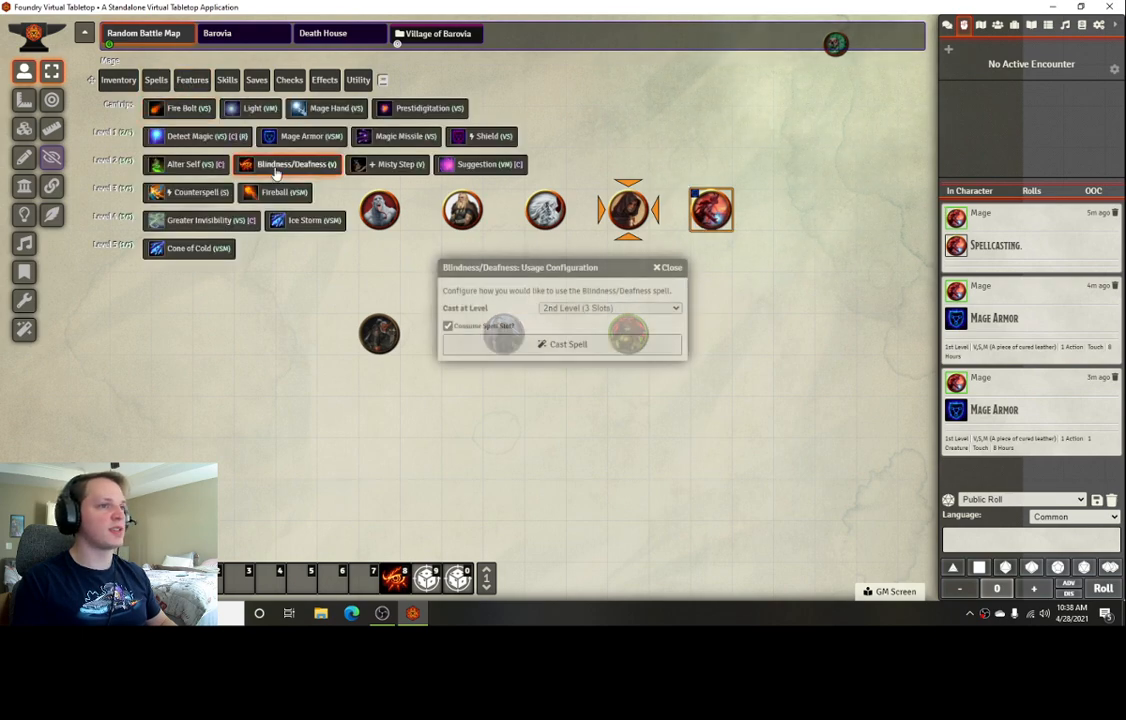
click(497, 341)
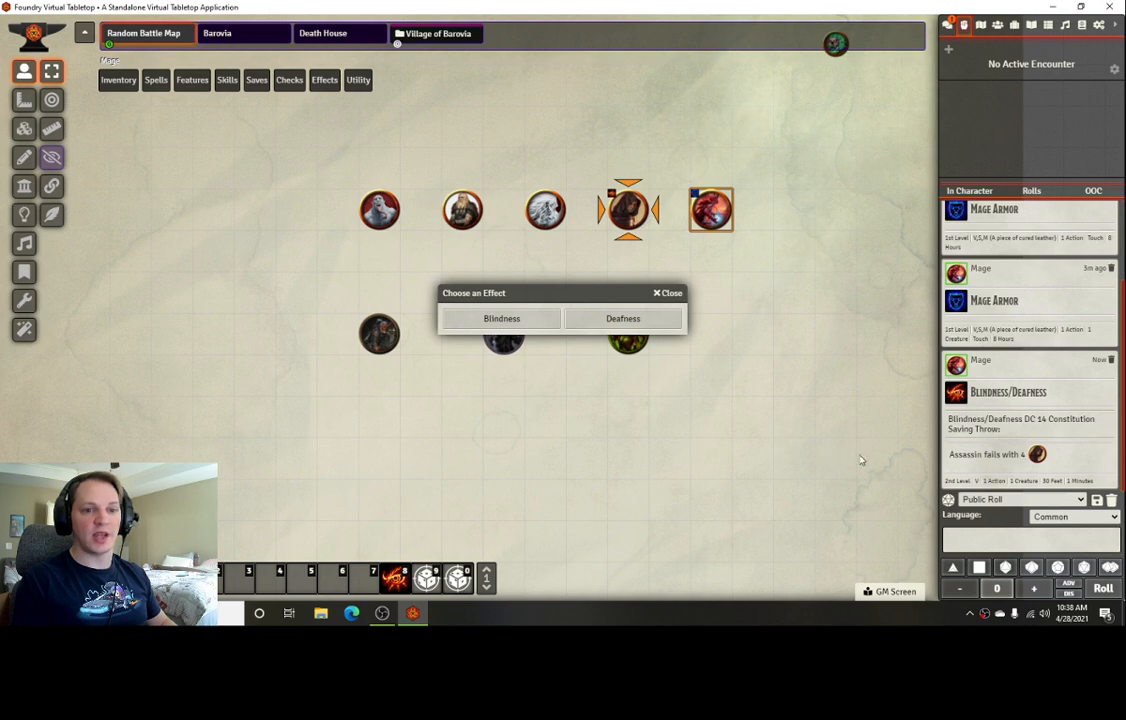
Move the effect prompt clear of the tokens, choose Blindness for the Assassin, and close the prompt
drag(619, 295, 602, 401)
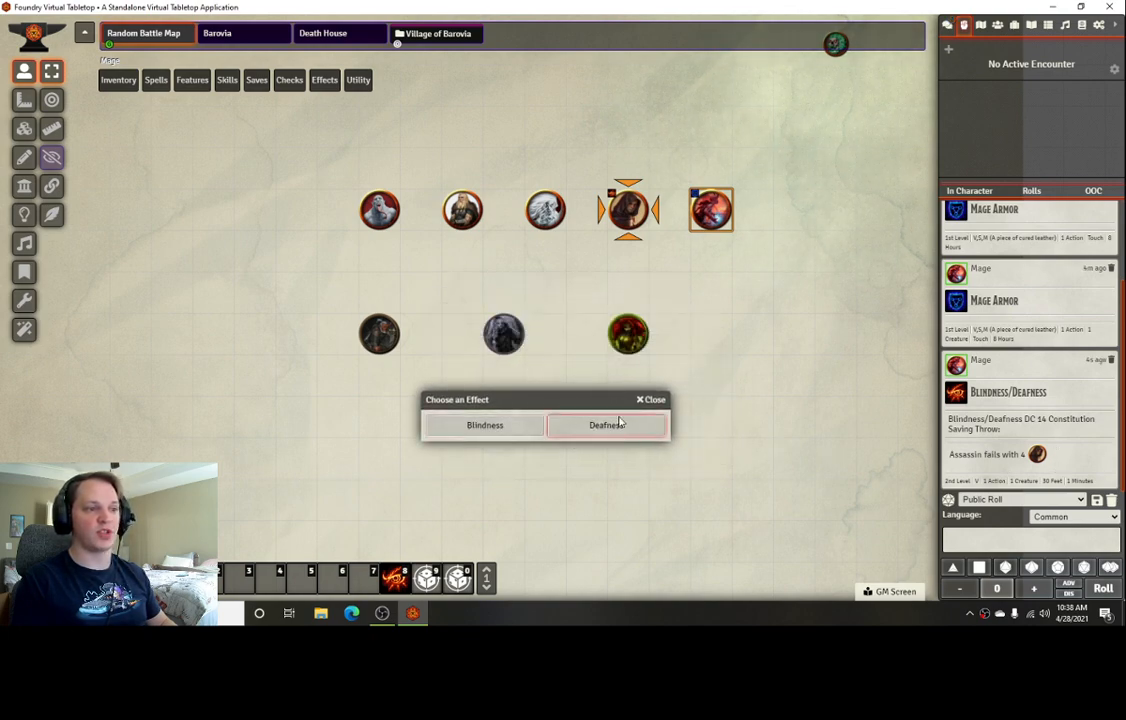
click(515, 435)
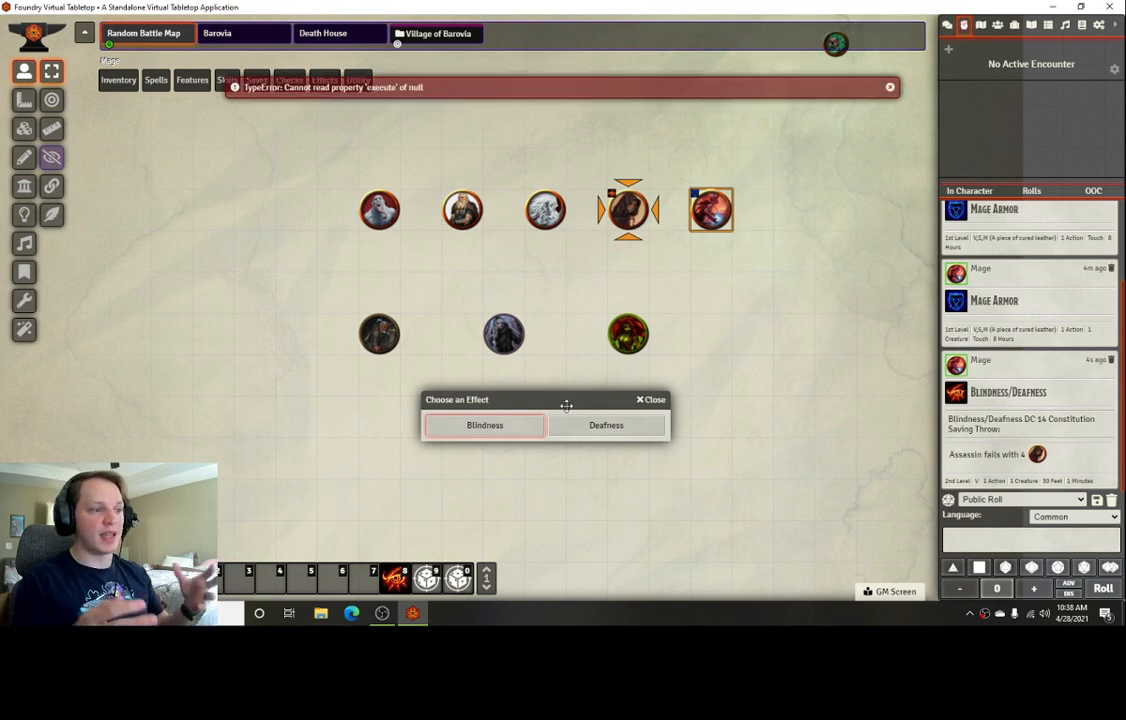
click(651, 399)
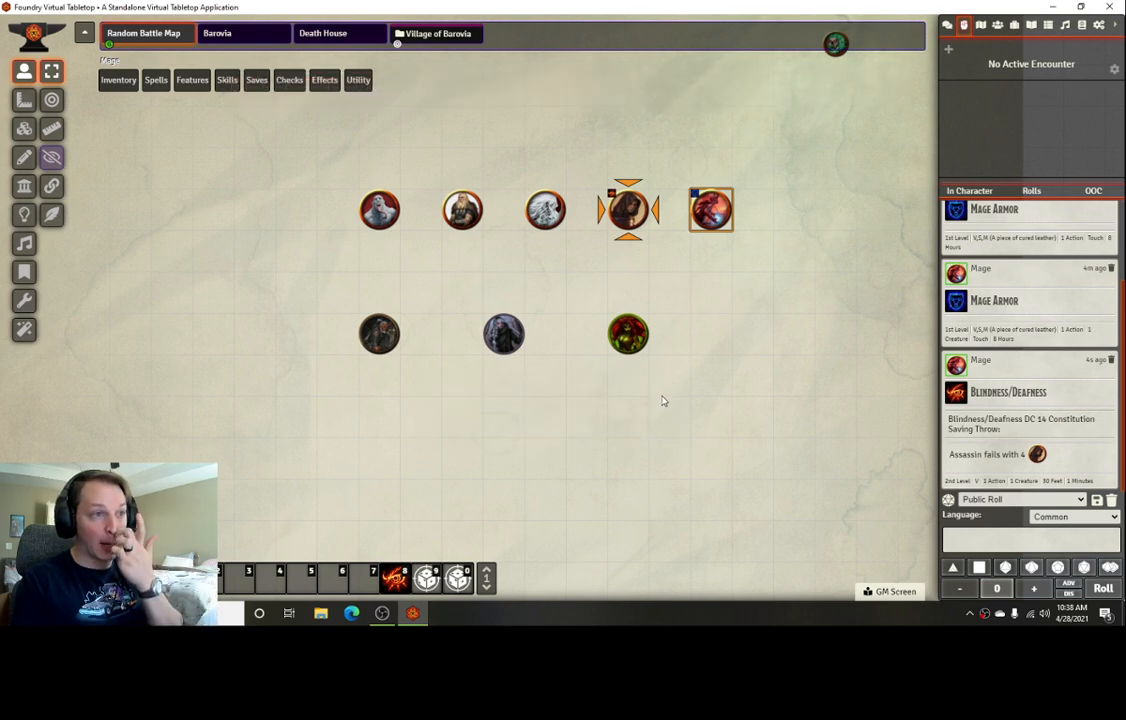
Apply a condition to the Assassin manually from its status effects and clear all targets
right_click(631, 210)
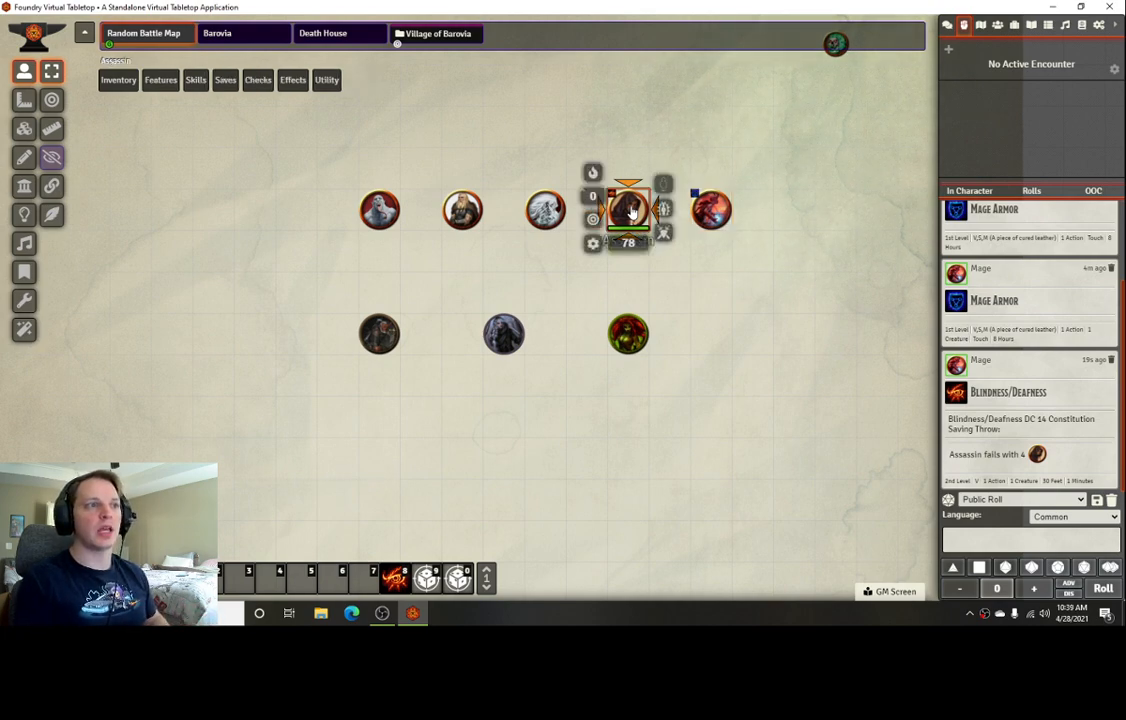
click(663, 208)
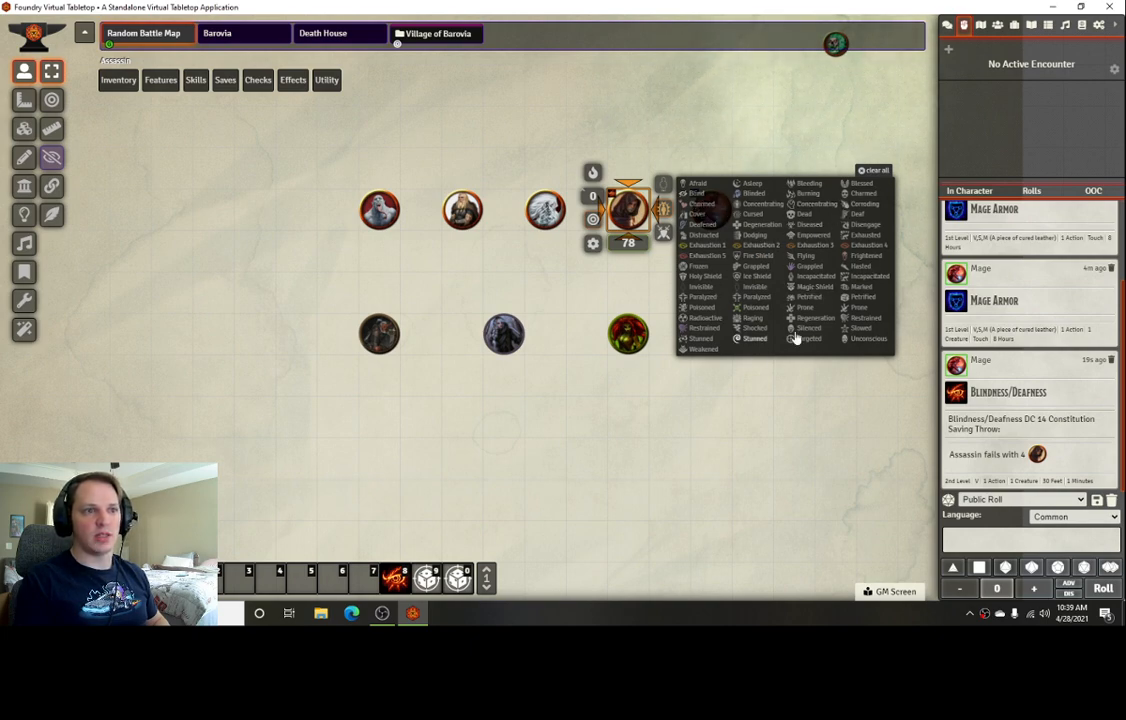
click(794, 401)
right_click(622, 214)
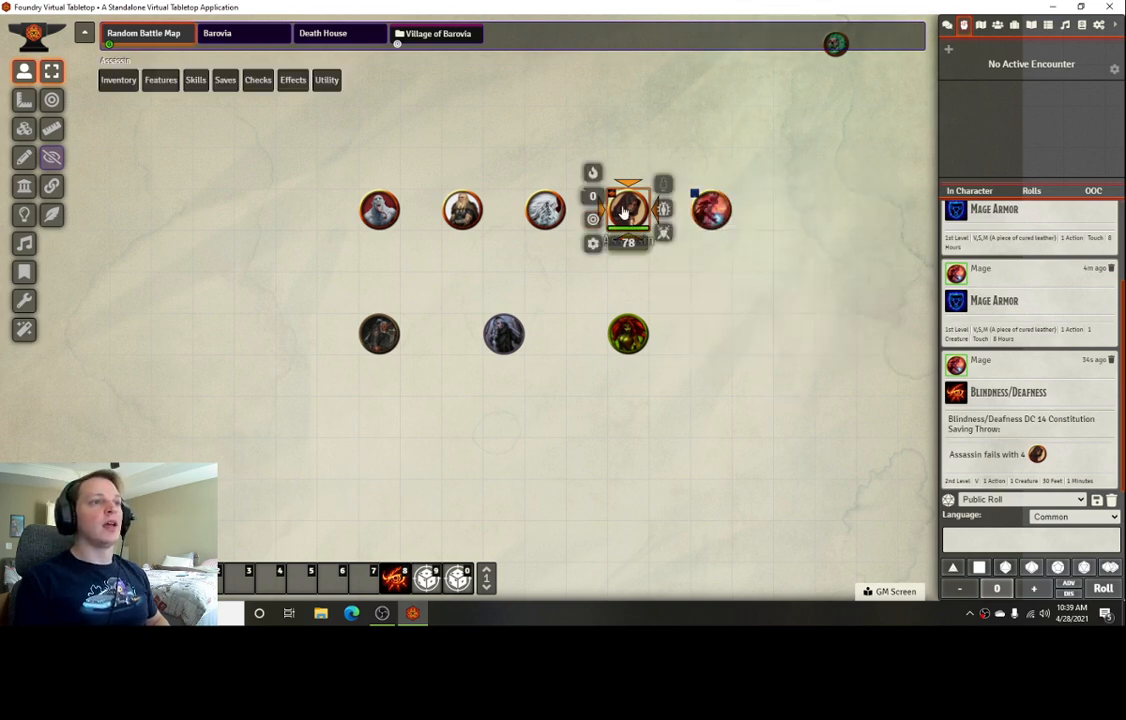
click(663, 208)
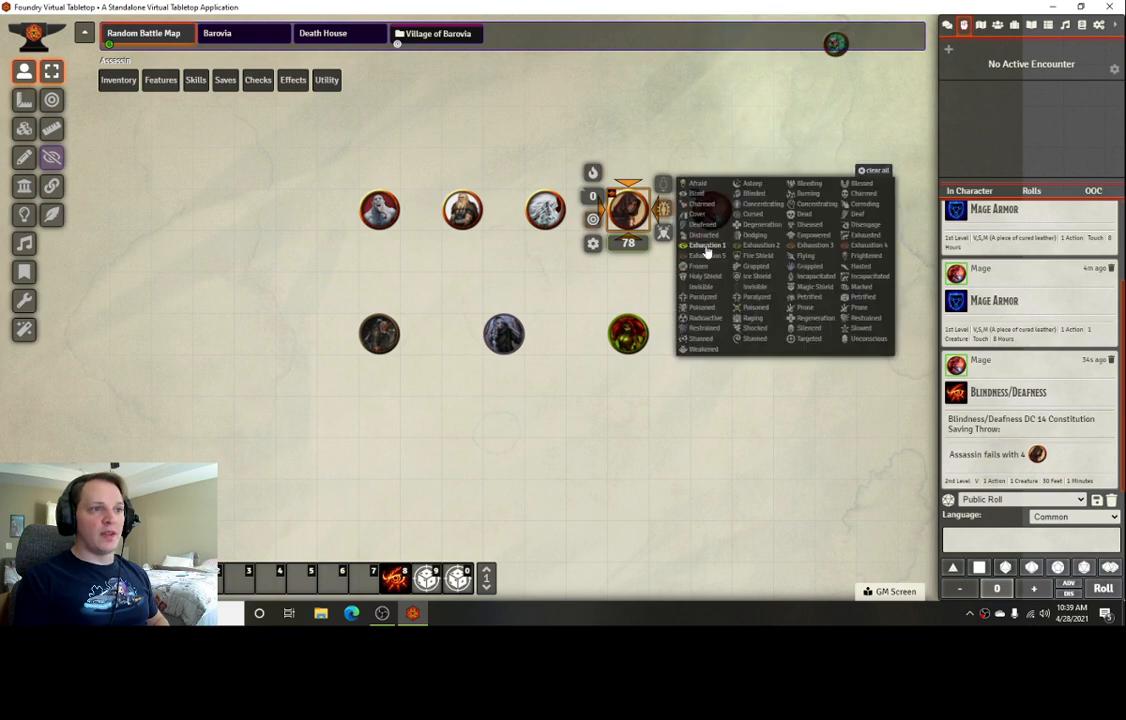
right_click(628, 212)
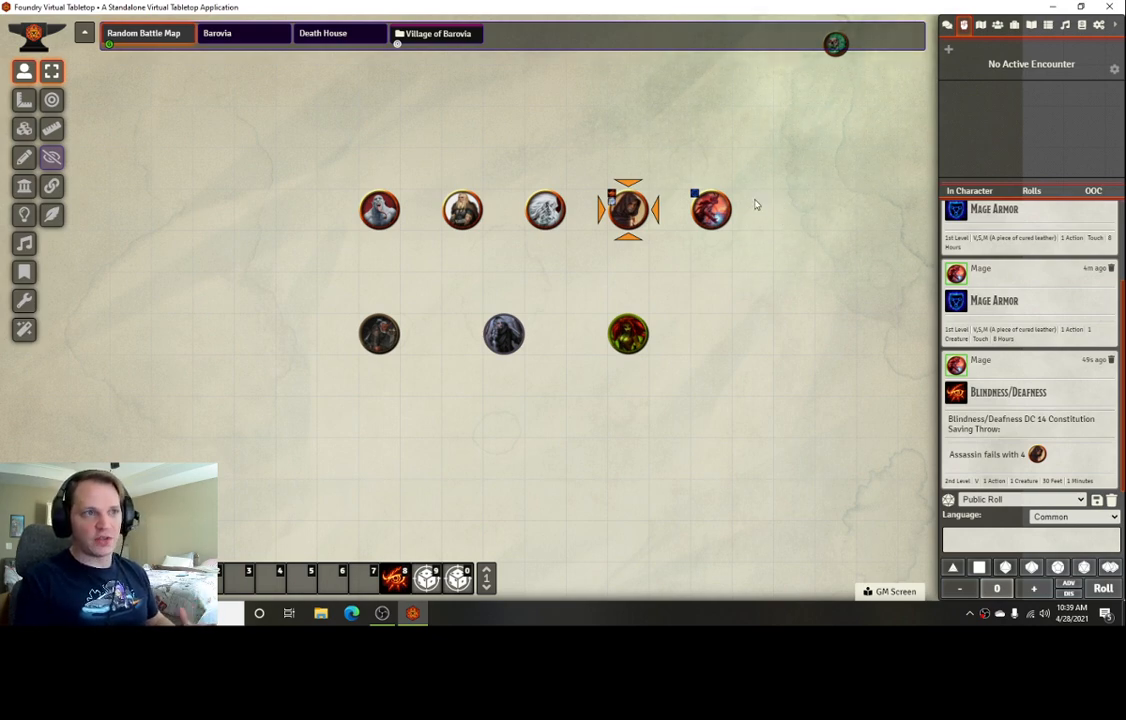
key(alt+c)
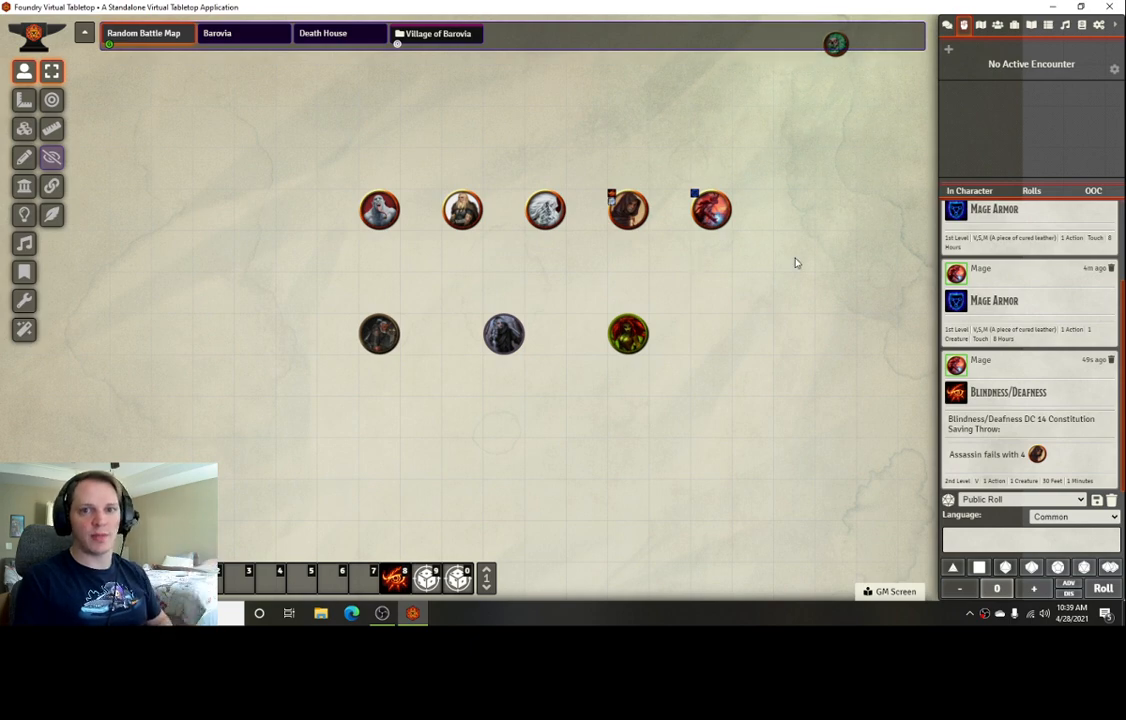
Review the 2nd-level and higher spells in the Mage's spellbook and close the sheet
double_click(711, 209)
scroll(410, 381, down, 3)
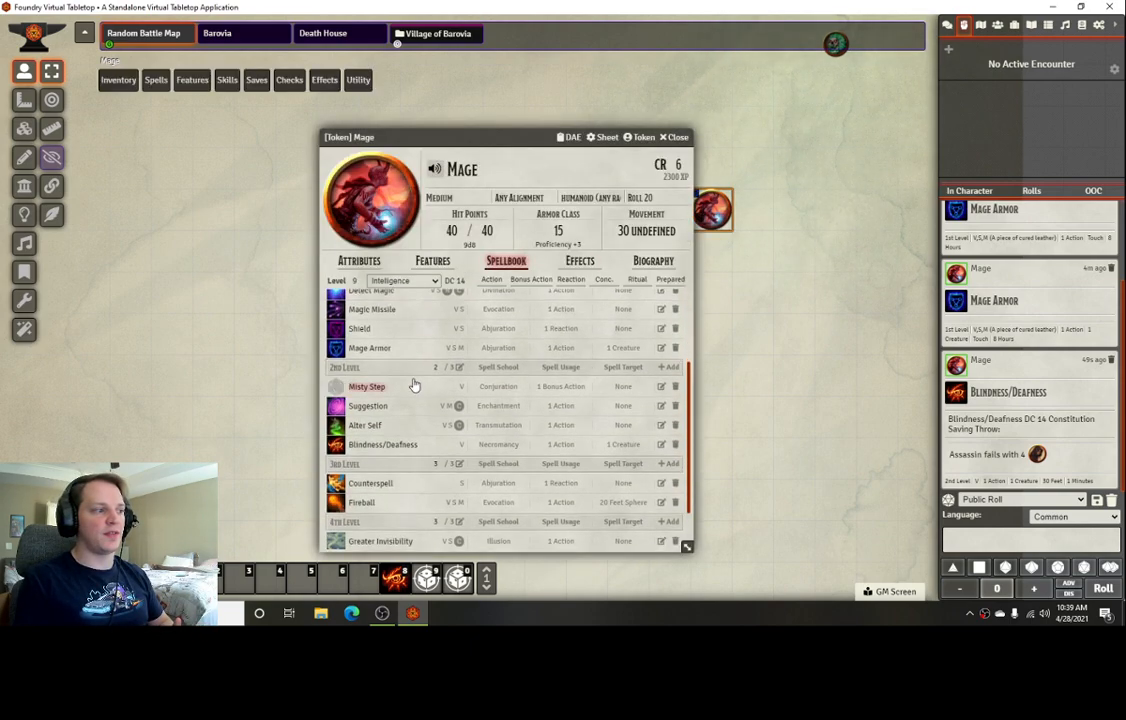
scroll(423, 373, down, 2)
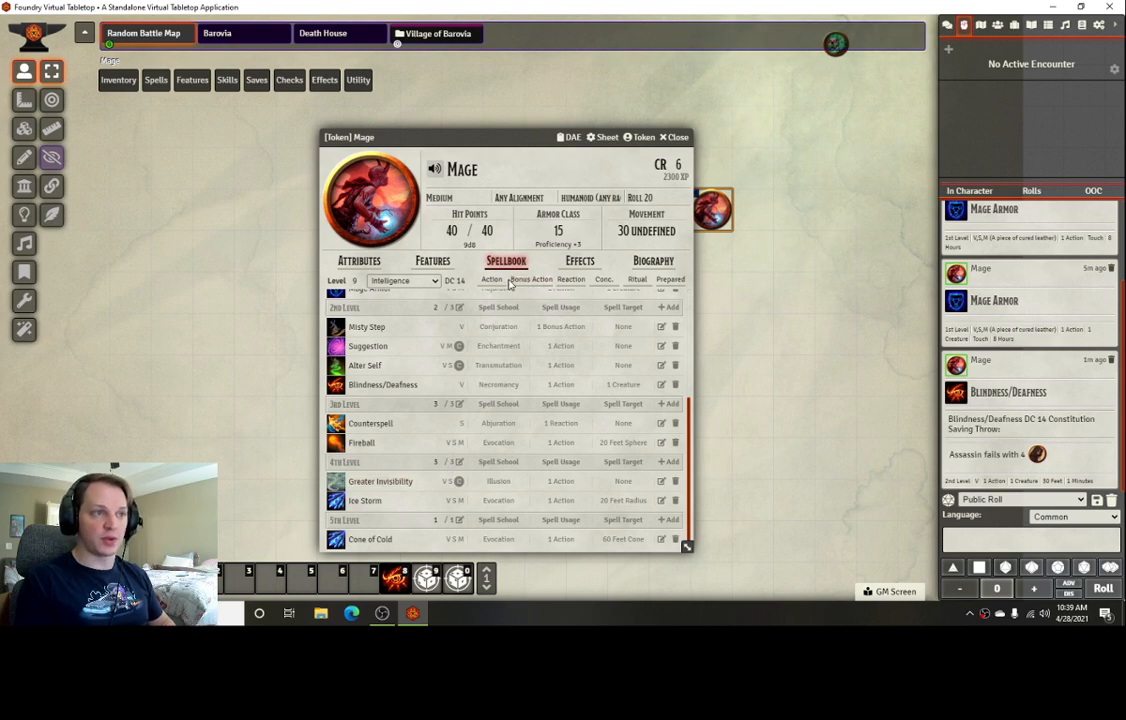
click(675, 137)
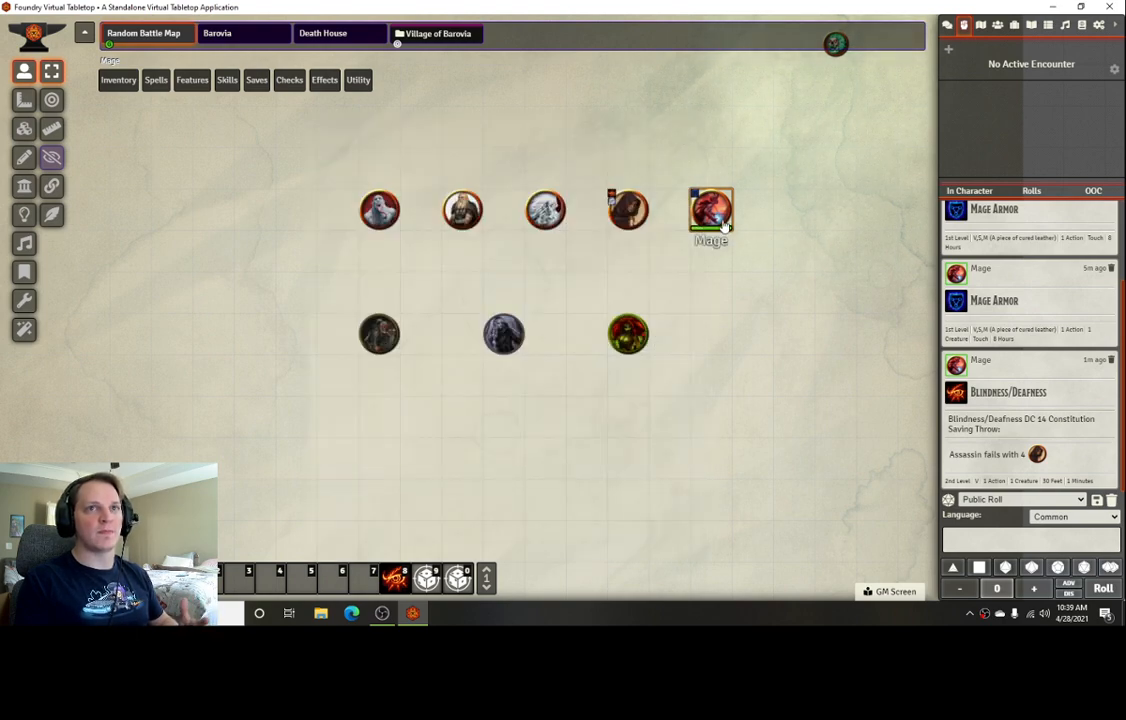
Collapse the Macro compendium folder and list the compendiums in the Item folder
click(1081, 24)
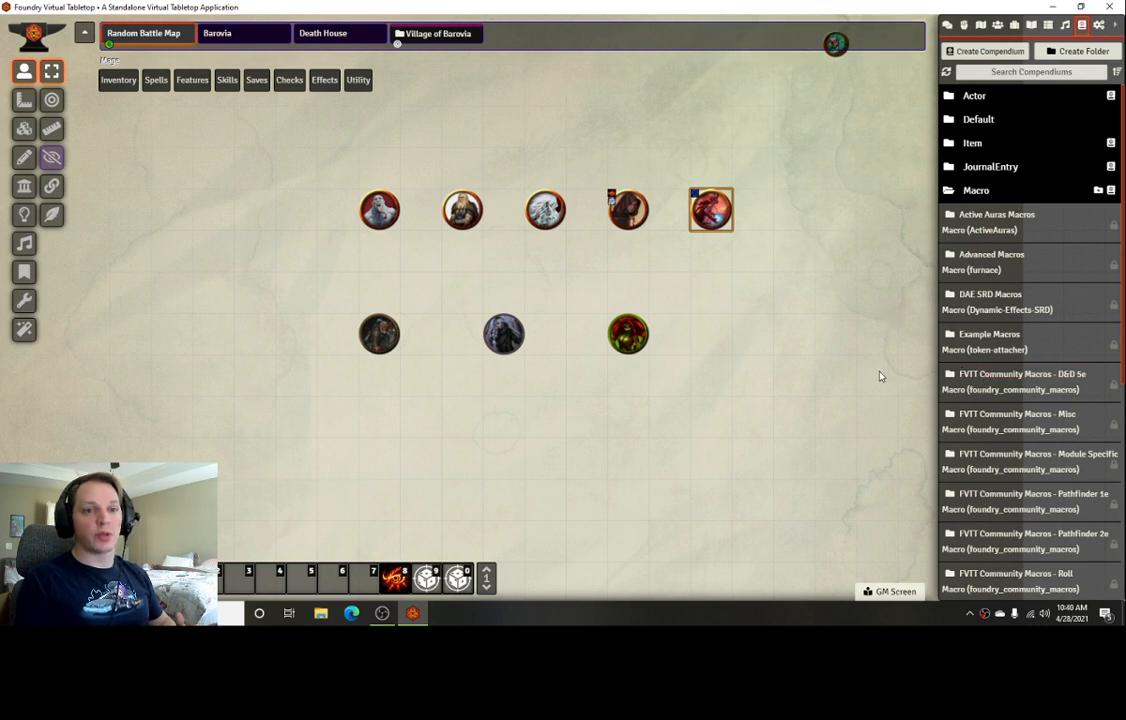
scroll(877, 375, down, 1)
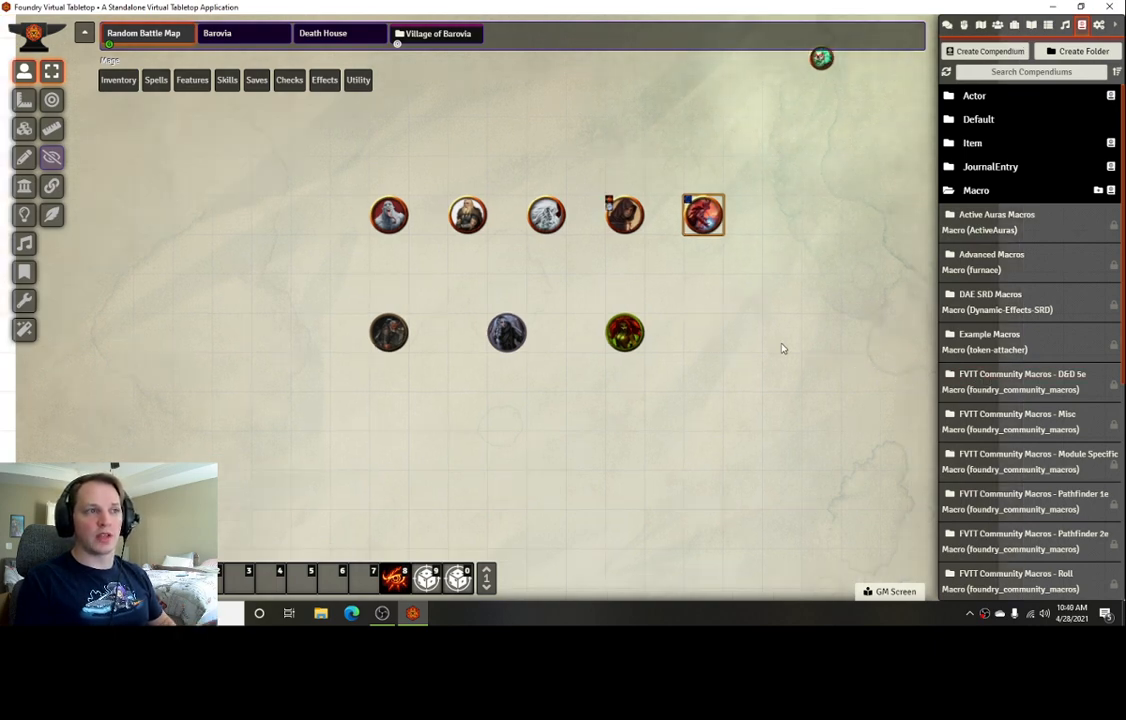
click(990, 191)
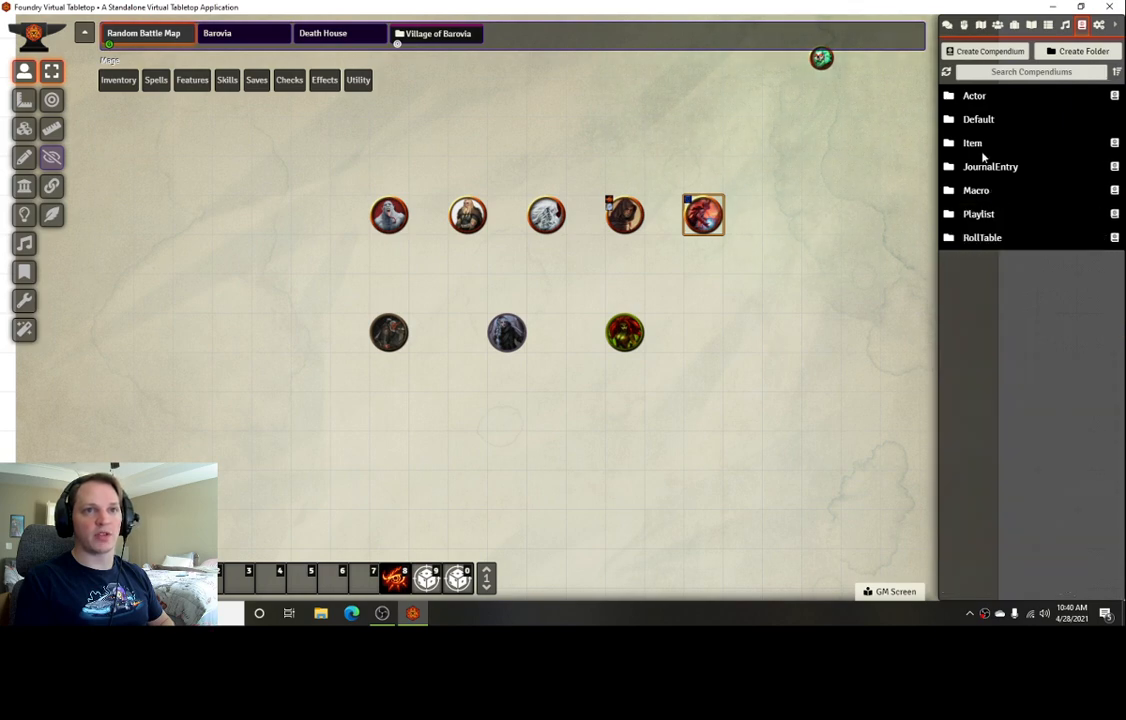
click(985, 122)
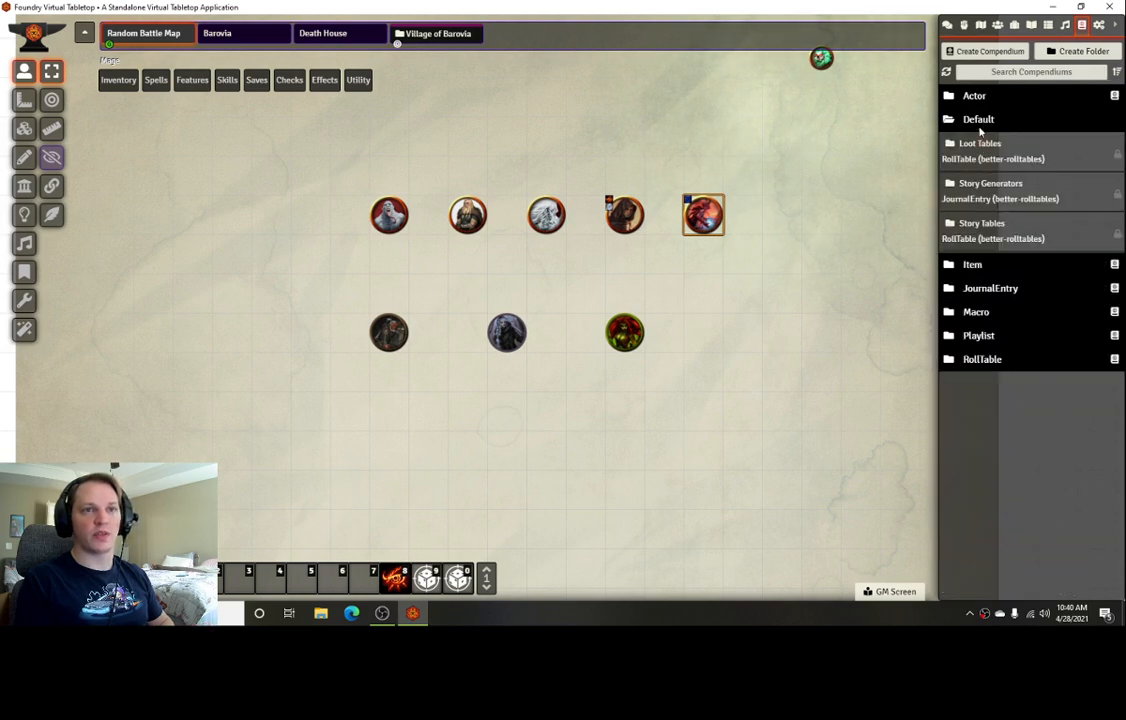
click(979, 122)
click(973, 145)
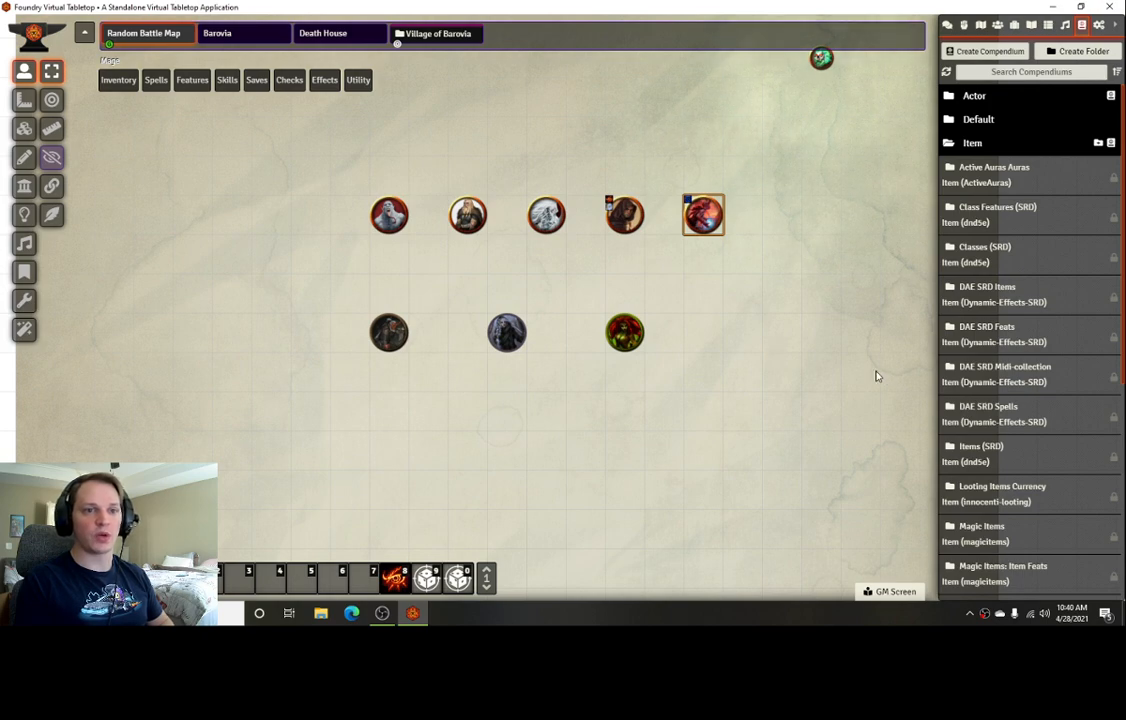
Open the DAE SRD Midi-collection, DAE SRD Items and DAE SRD Feats compendiums and arrange them side by side
click(999, 370)
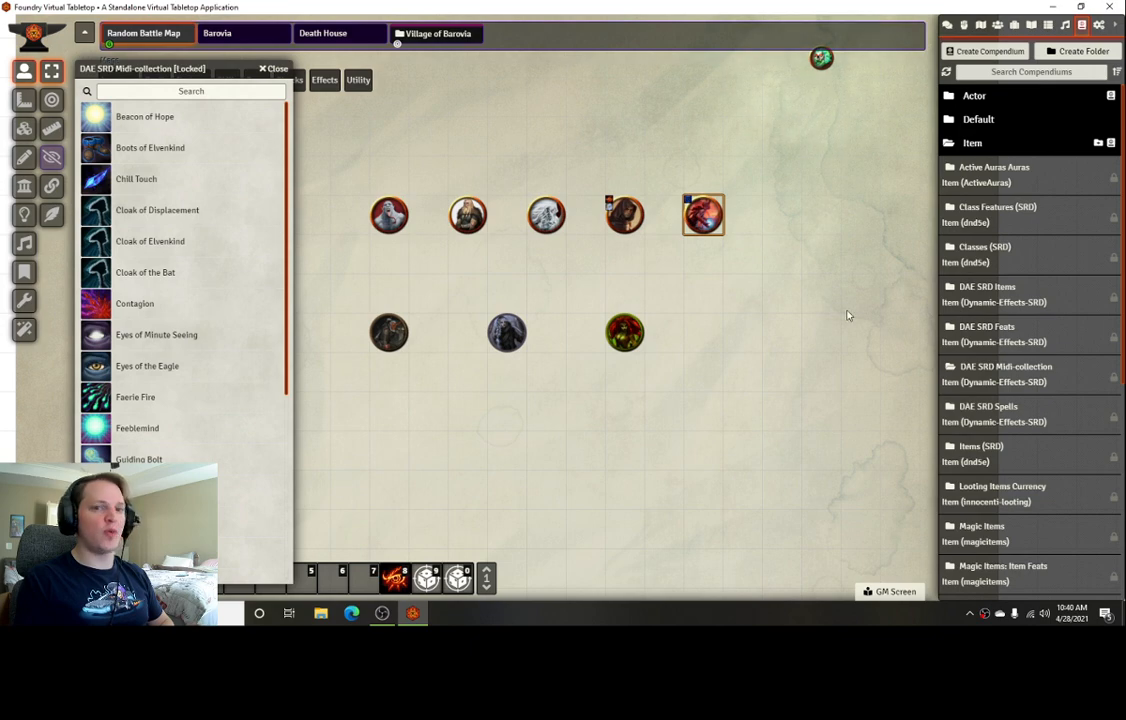
click(983, 292)
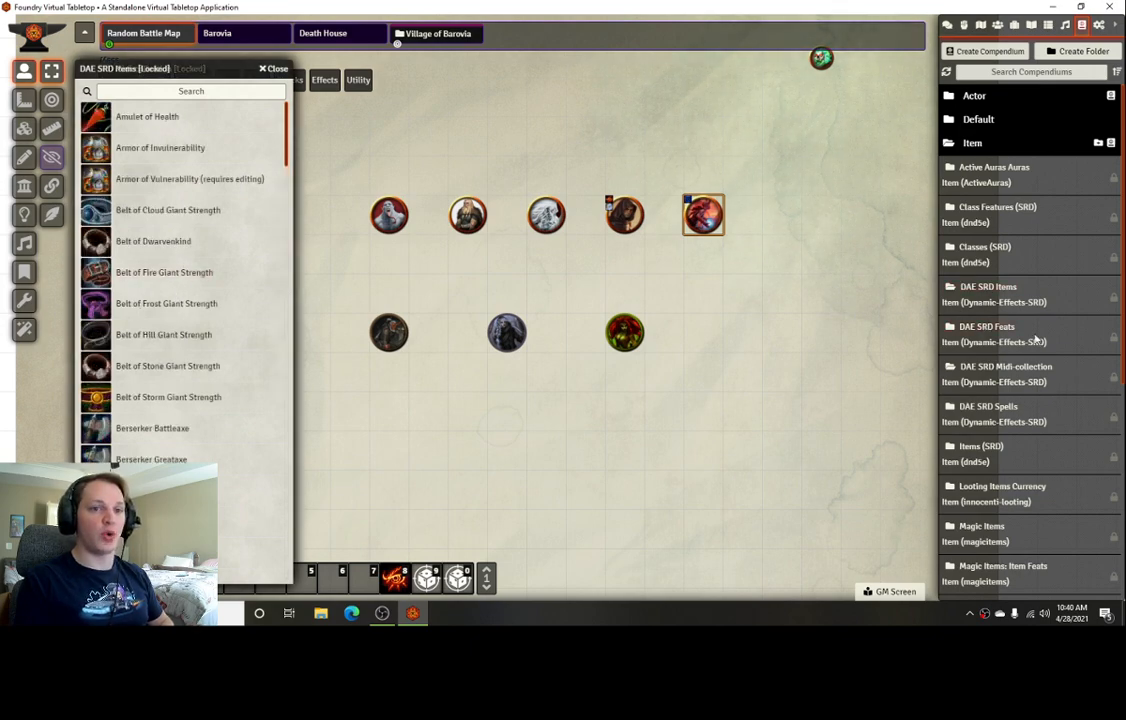
click(965, 328)
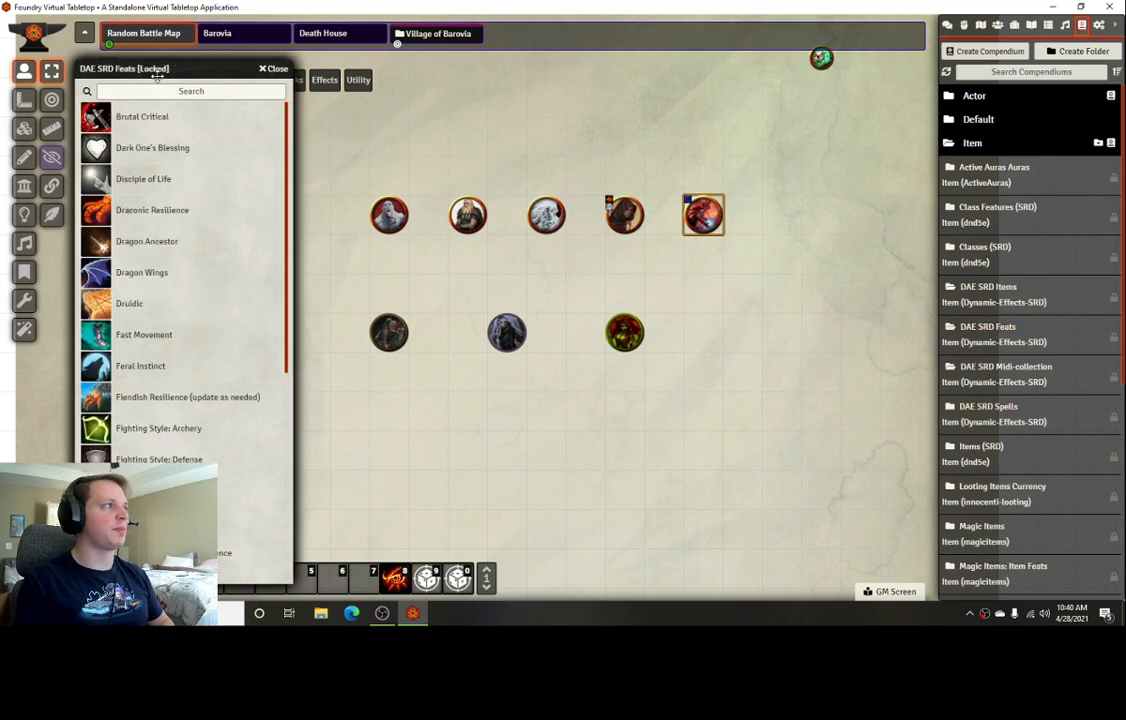
drag(157, 75, 675, 58)
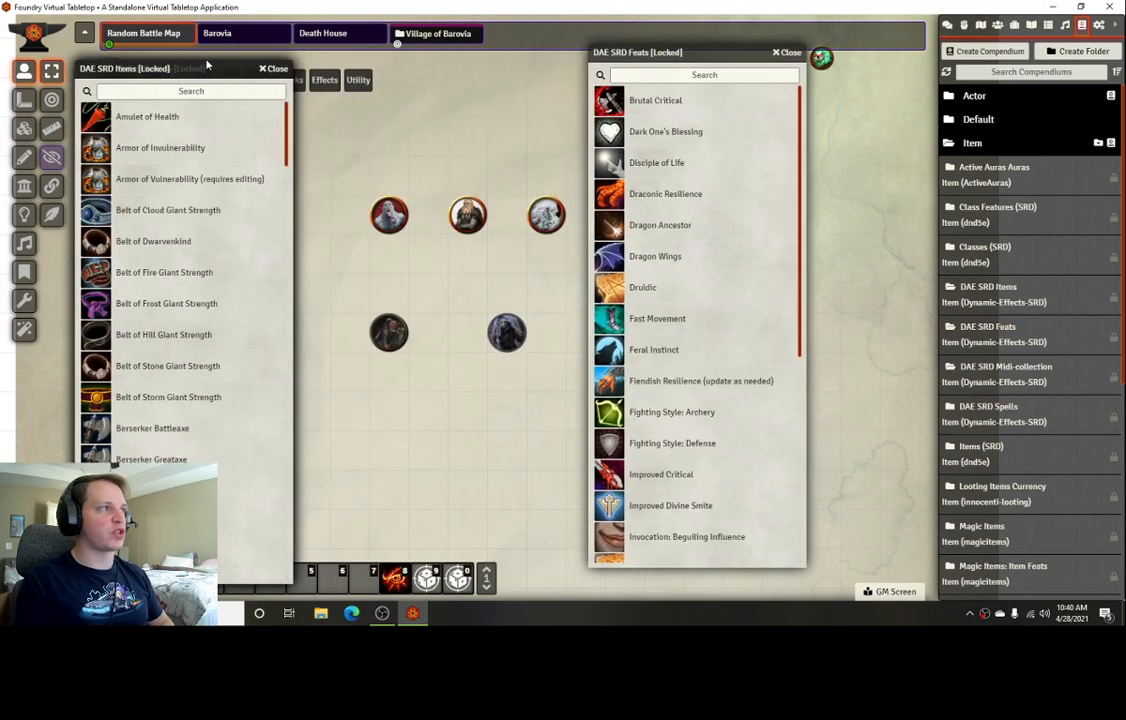
drag(221, 68, 444, 51)
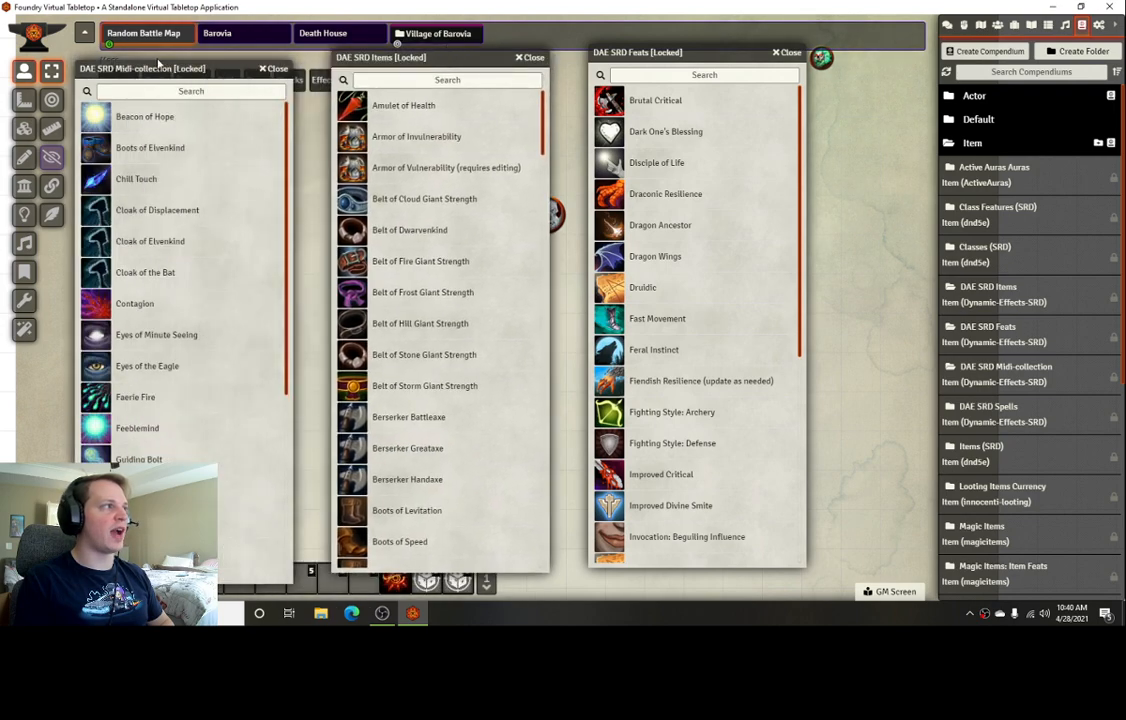
drag(157, 62, 176, 57)
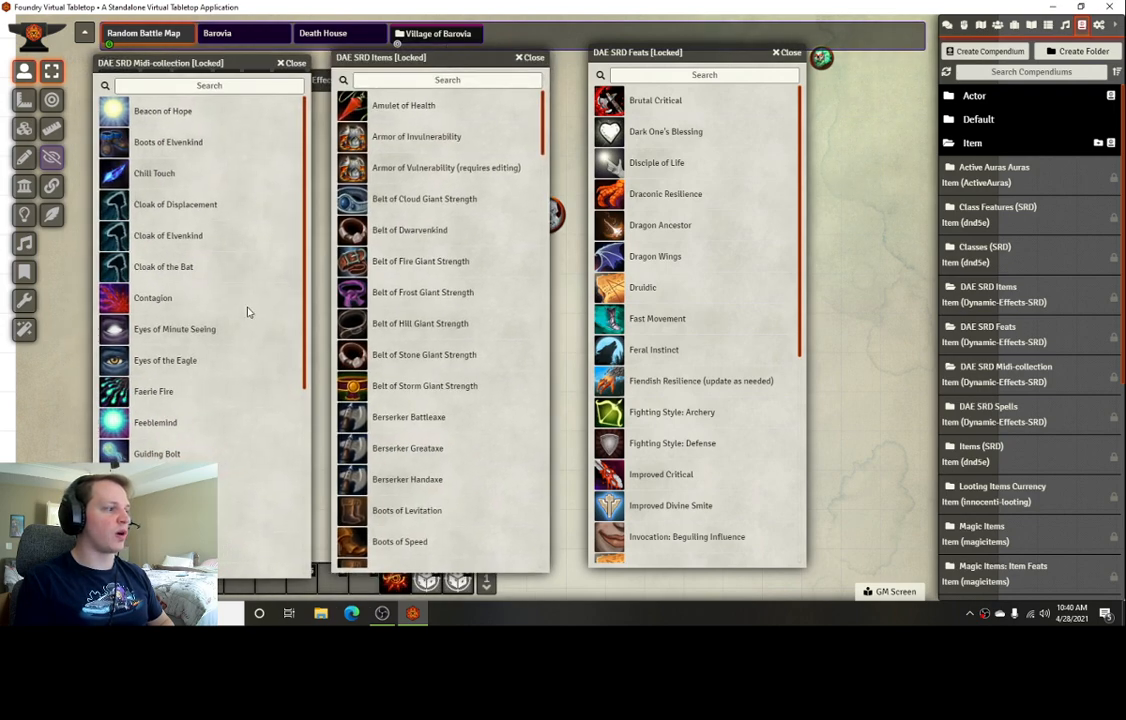
Open the Invisibility spell from the DAE SRD Midi-collection and examine its details and which macro its active effect executes
scroll(248, 313, down, 5)
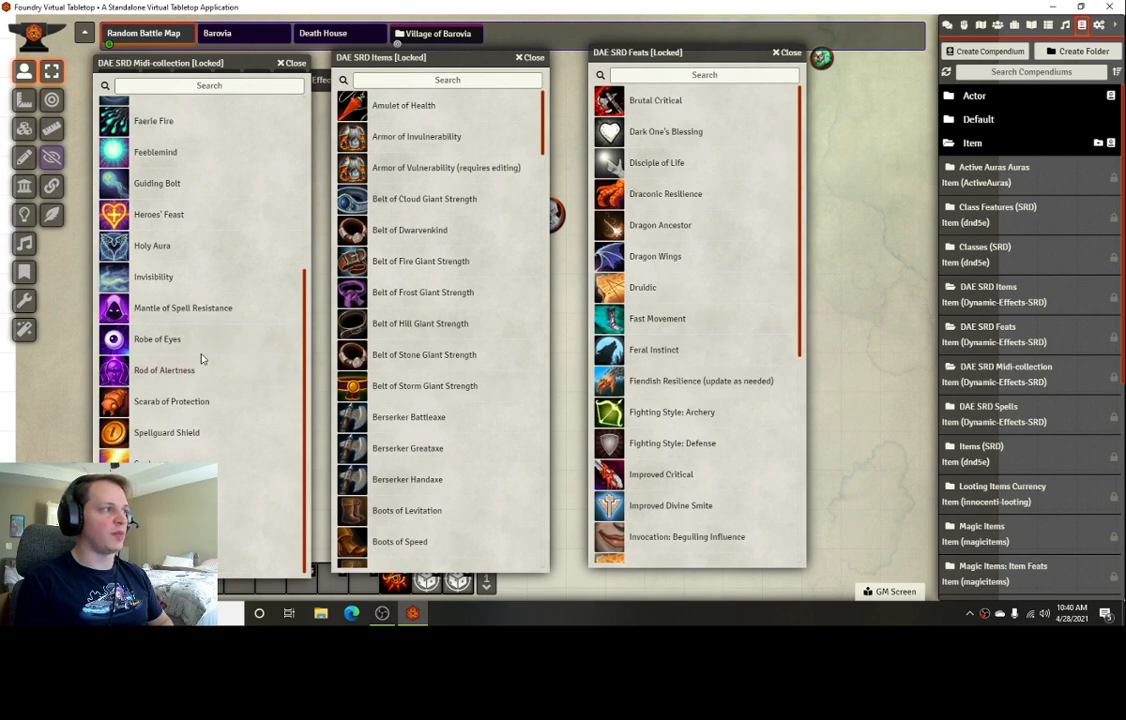
scroll(210, 350, up, 1)
click(155, 339)
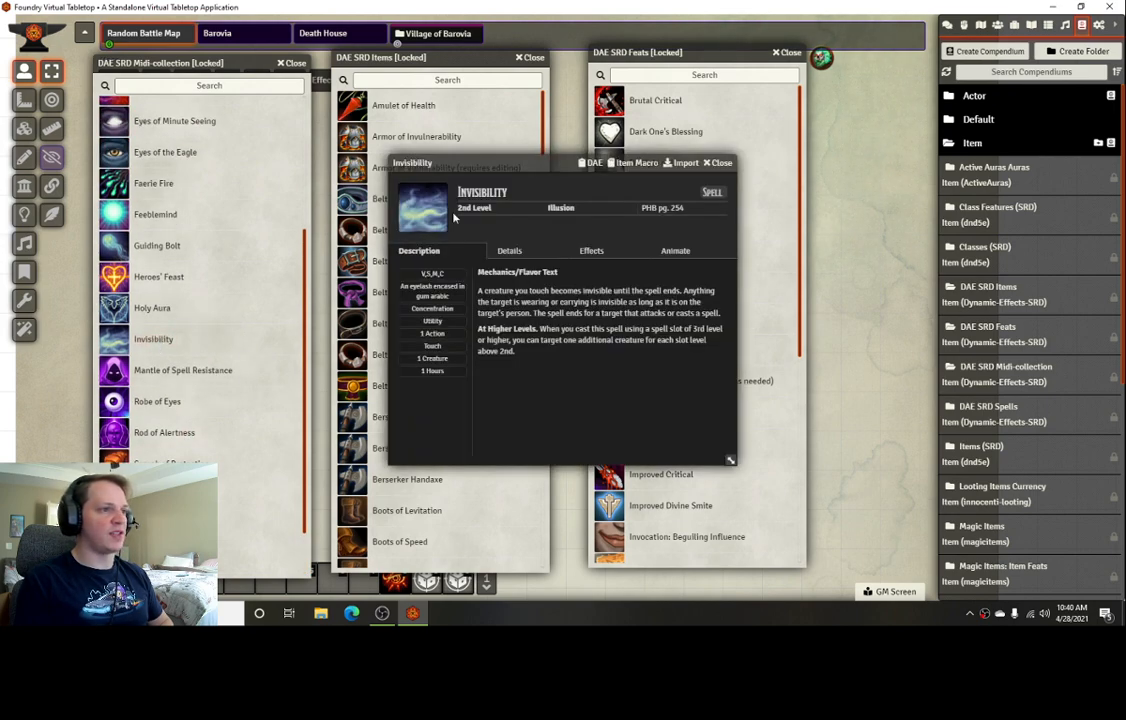
click(500, 251)
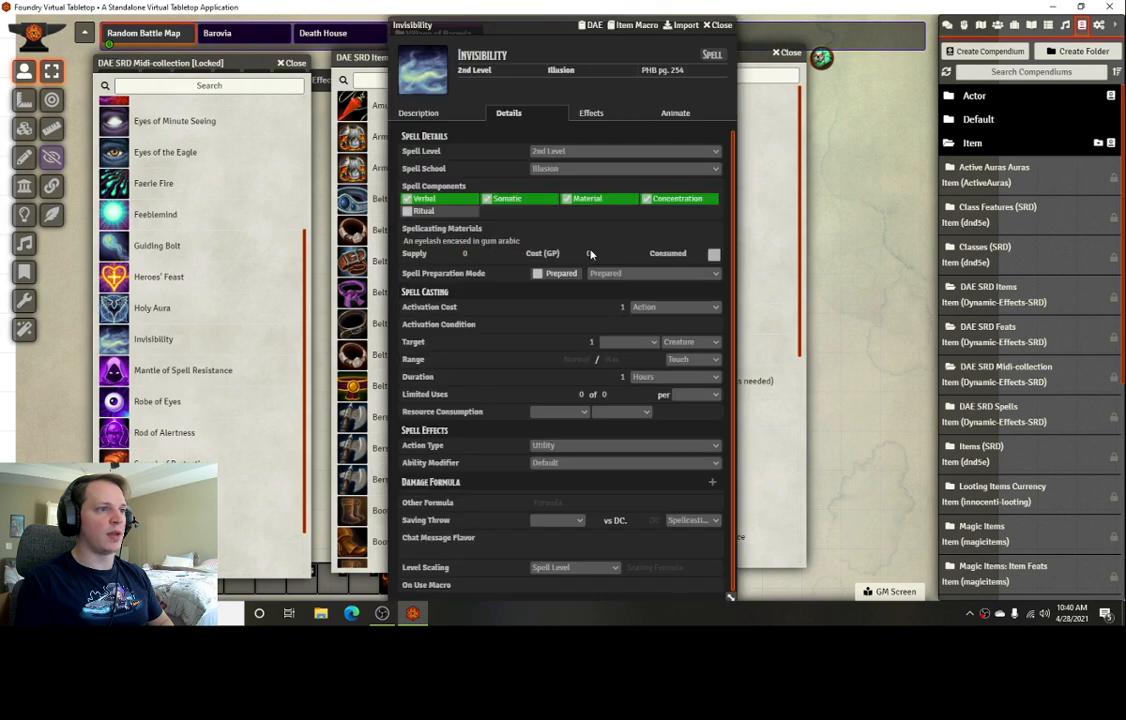
click(591, 114)
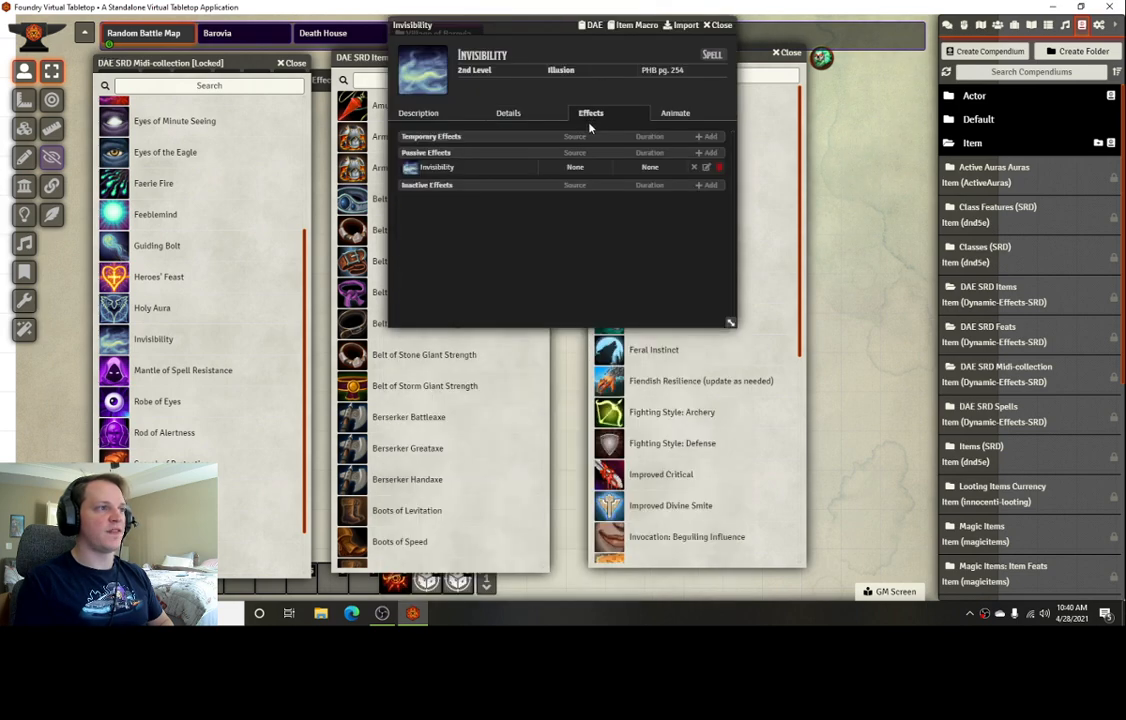
click(592, 25)
click(714, 266)
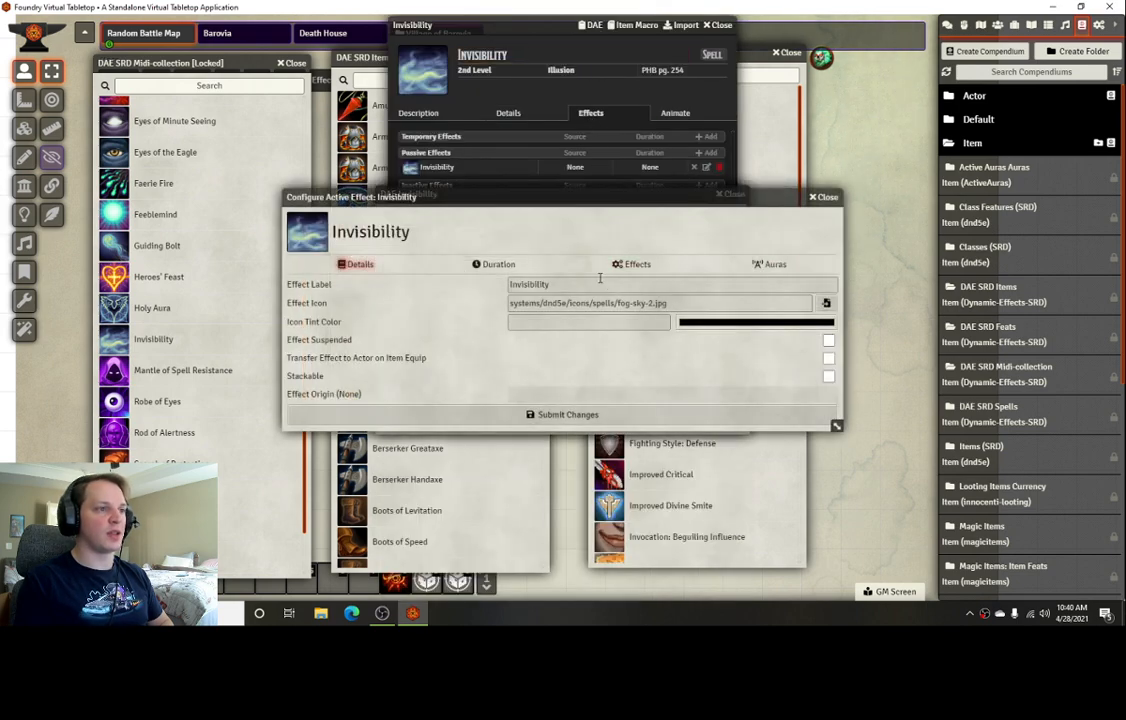
click(632, 264)
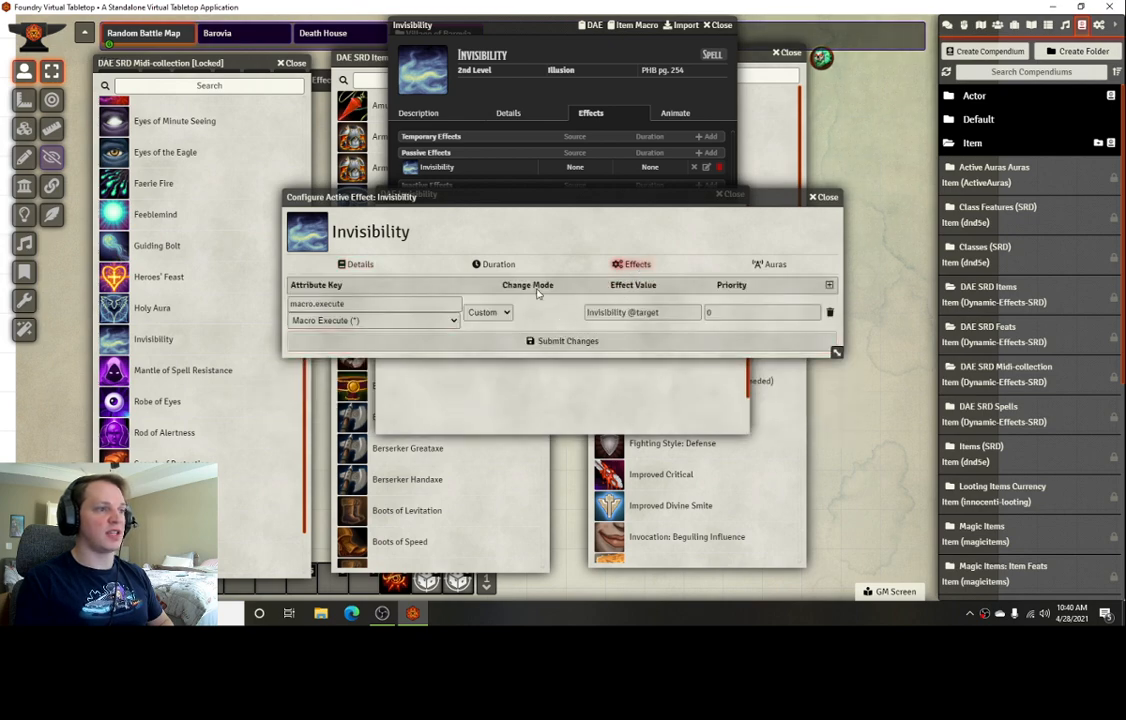
Close the Invisibility active effect configuration, its DAE effects window and the spell sheet
click(832, 198)
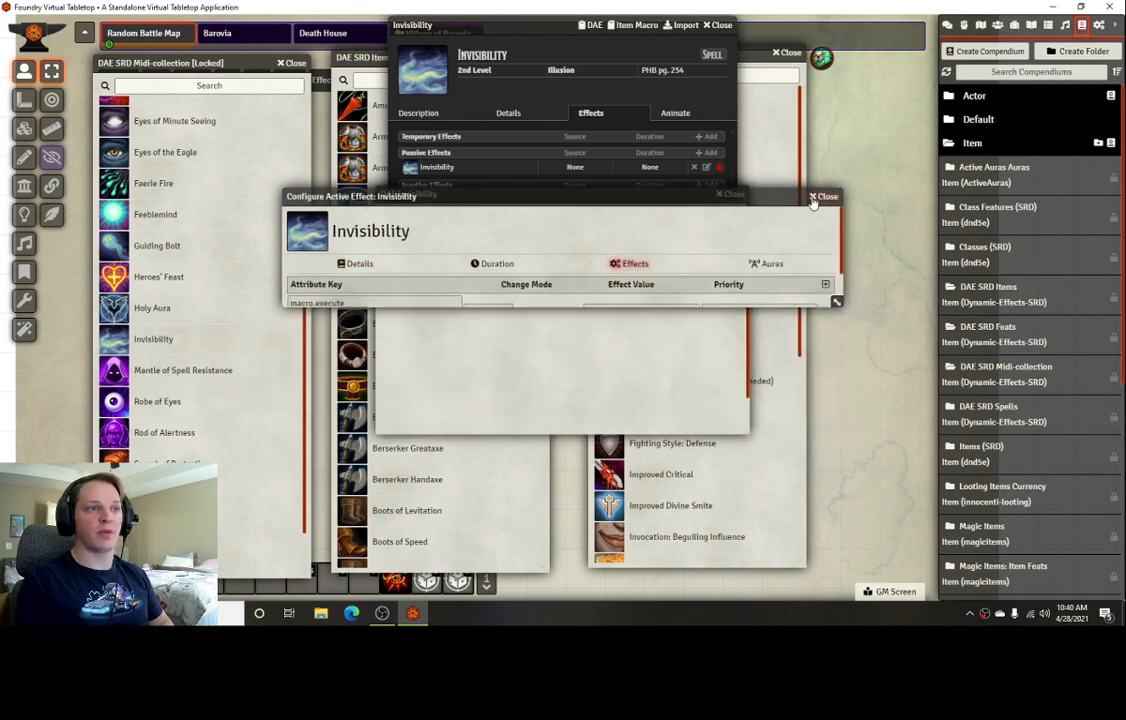
click(732, 196)
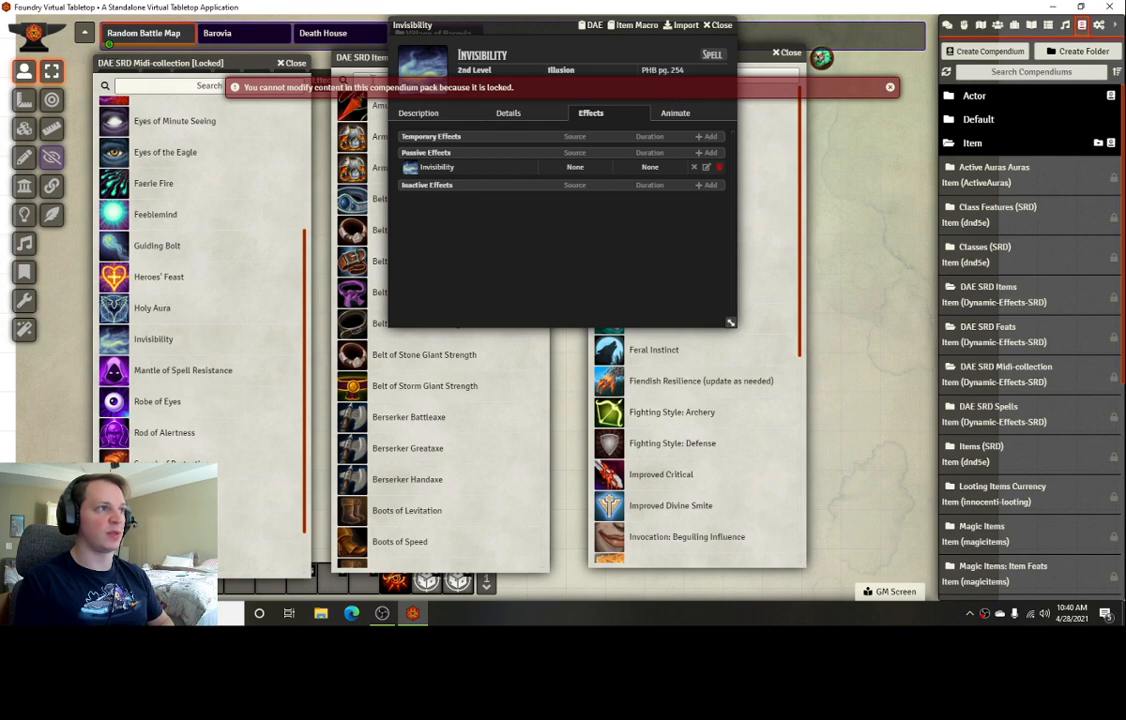
click(721, 26)
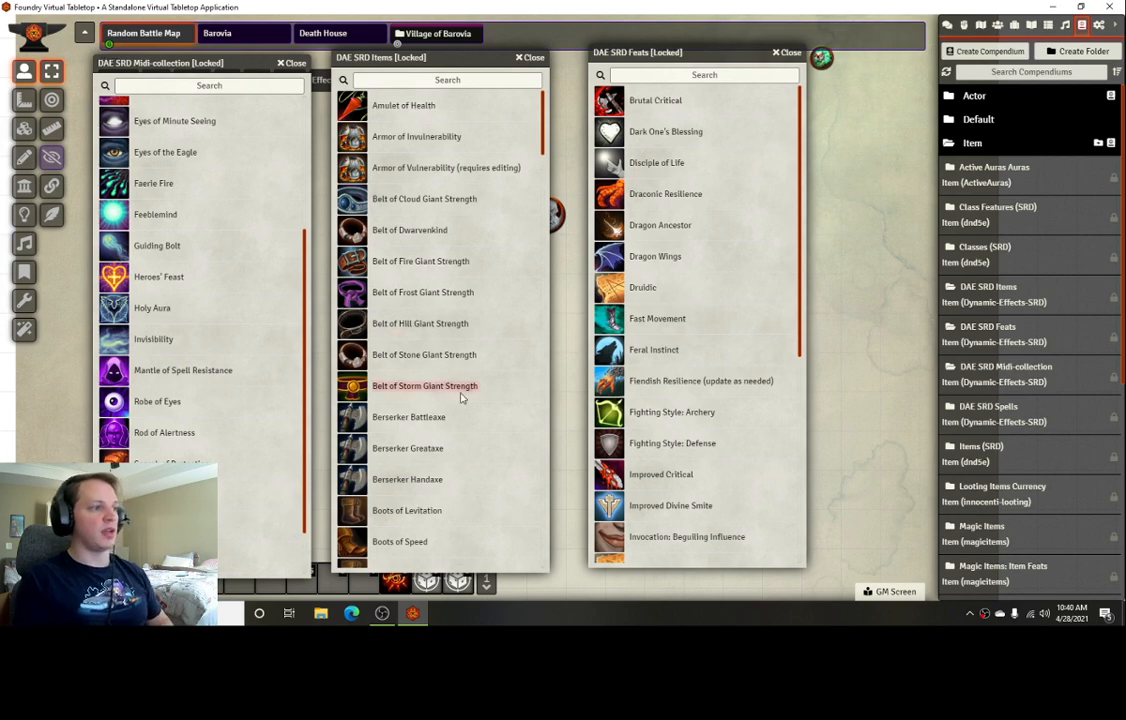
Show the world's item directory and collapse its DAE SRD Spells folder
click(981, 24)
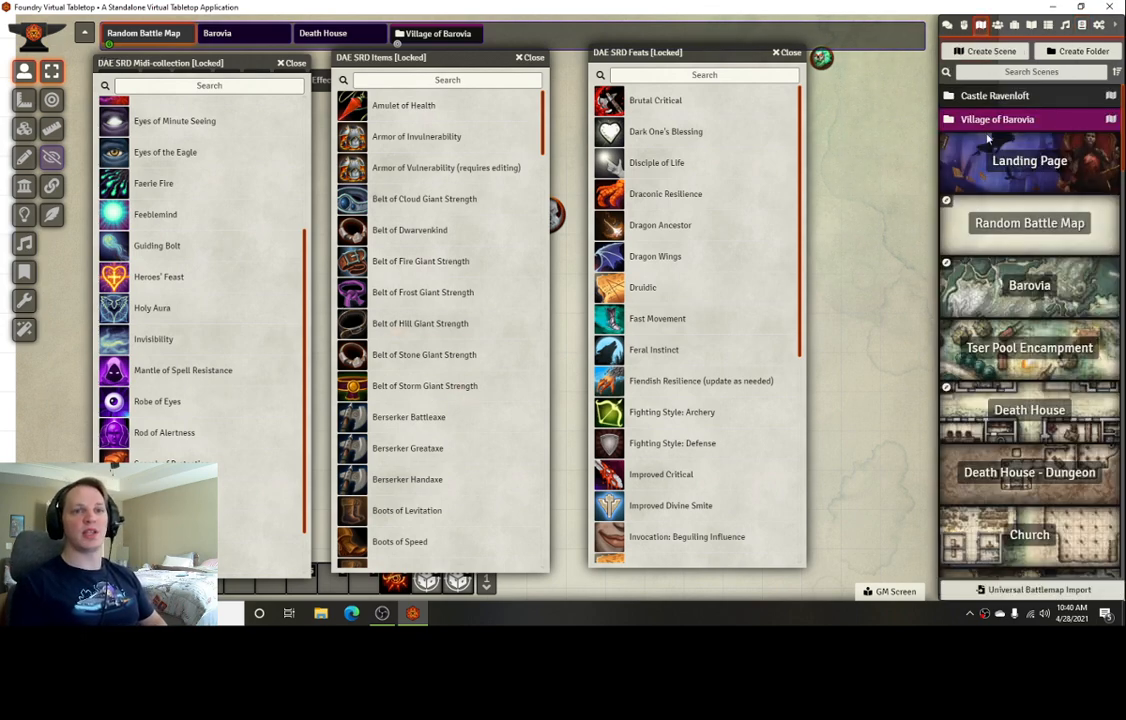
click(1014, 24)
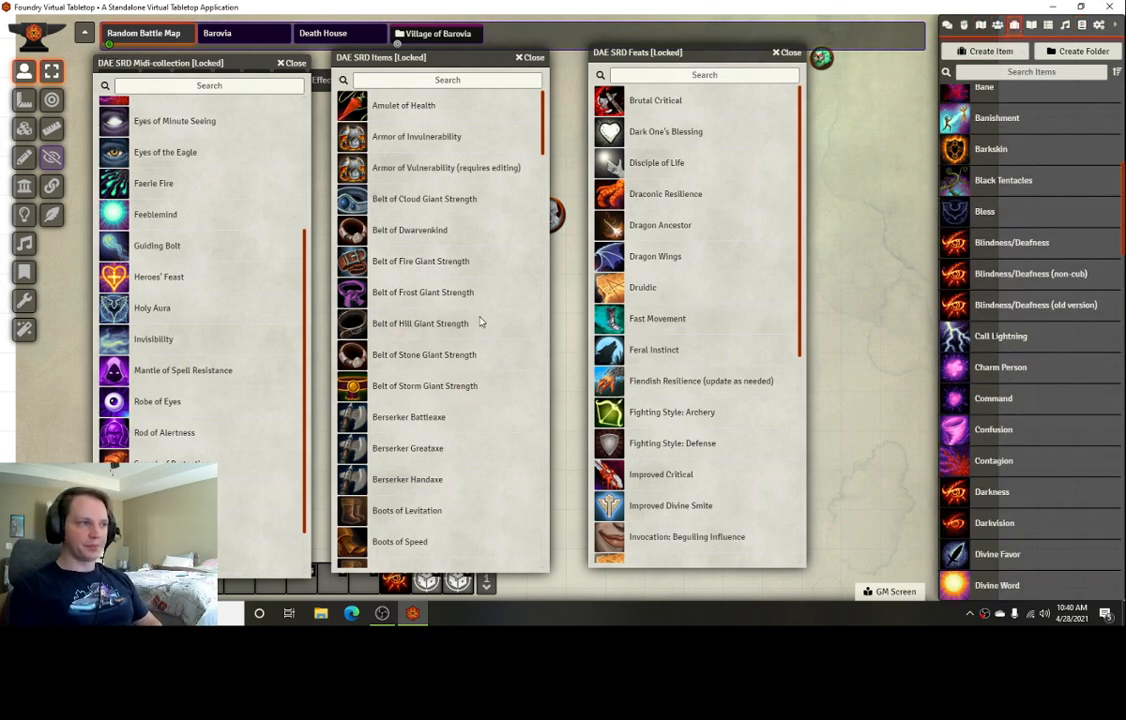
scroll(960, 155, up, 5)
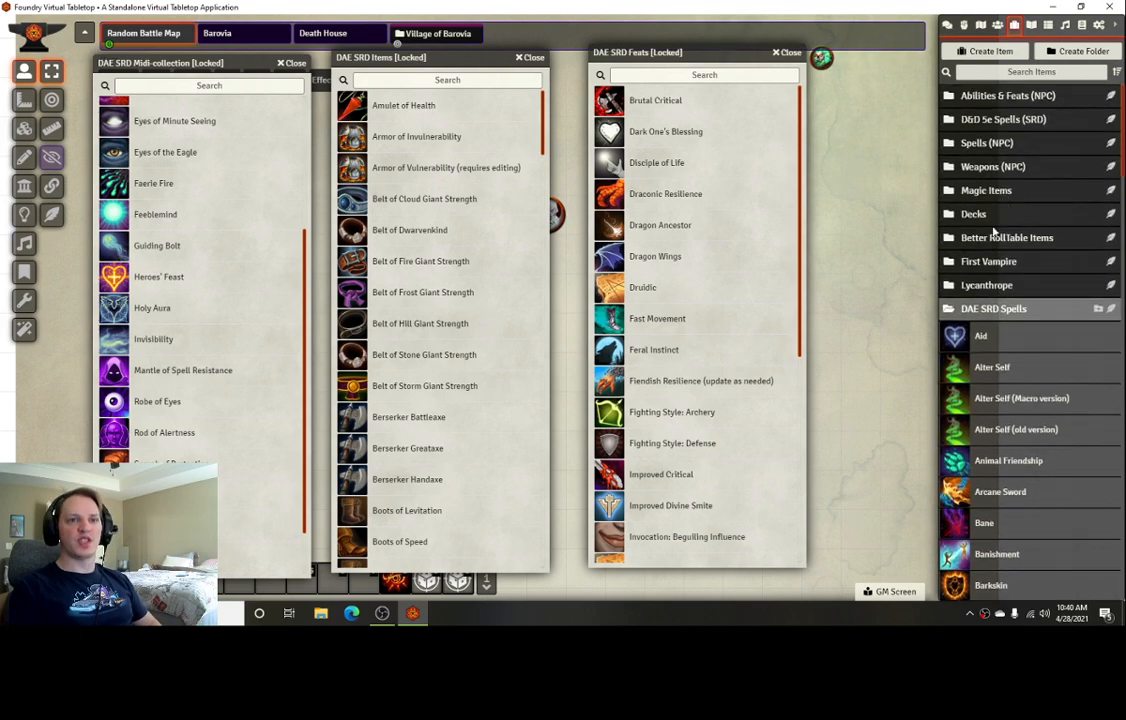
click(980, 310)
Import Goggles of Night from the DAE SRD Items compendium into the world's items and close its sheet
scroll(433, 320, down, 5)
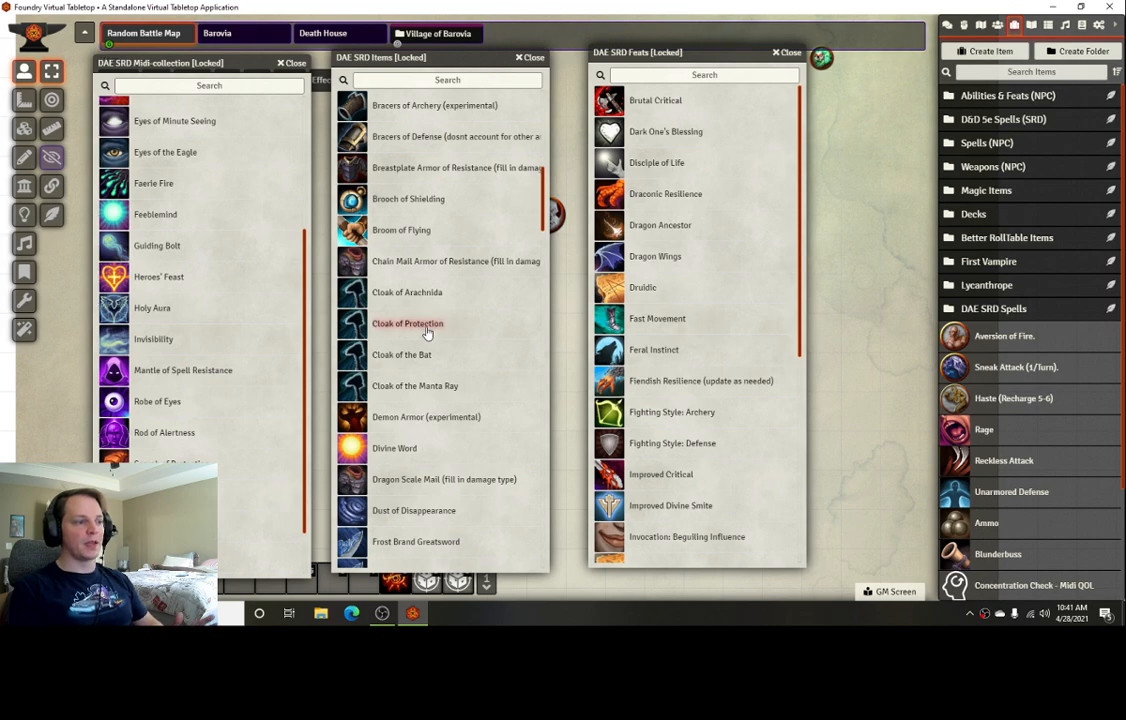
scroll(440, 390, down, 2)
scroll(440, 393, down, 5)
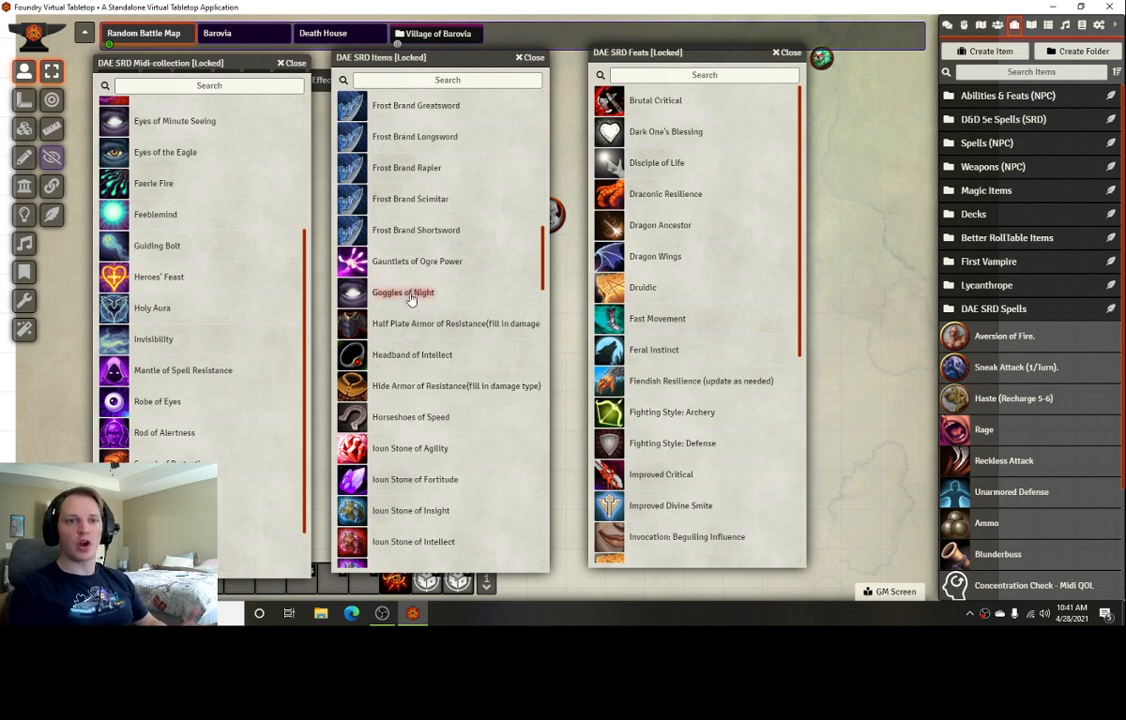
right_click(403, 295)
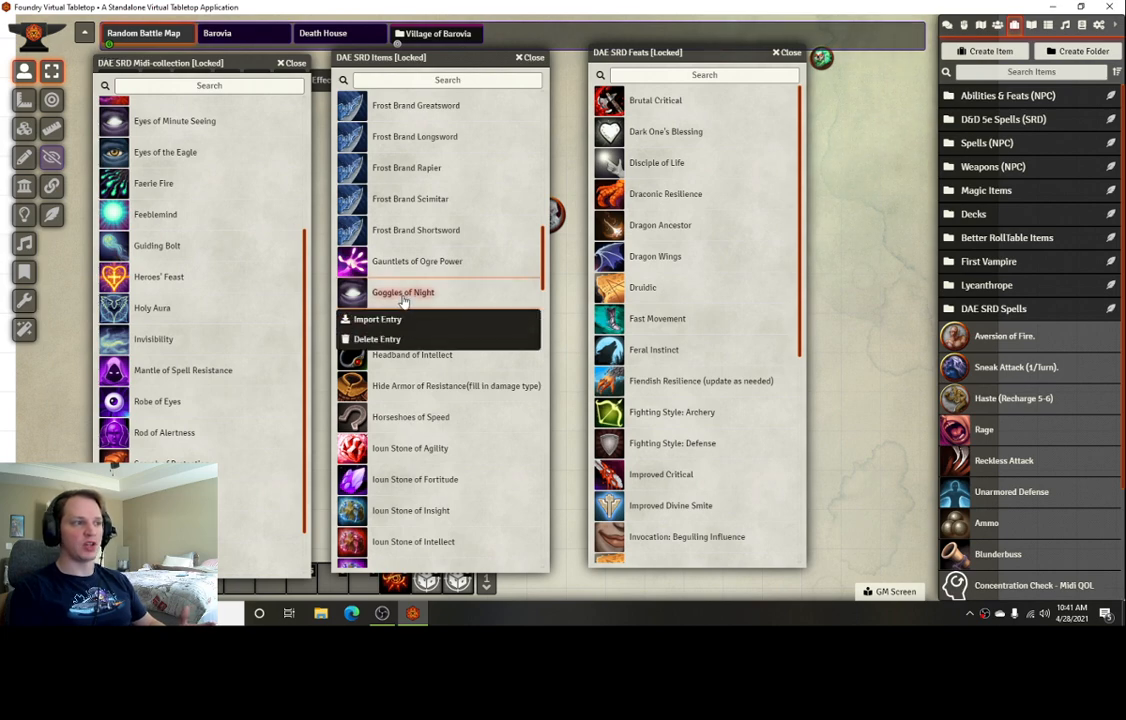
click(379, 320)
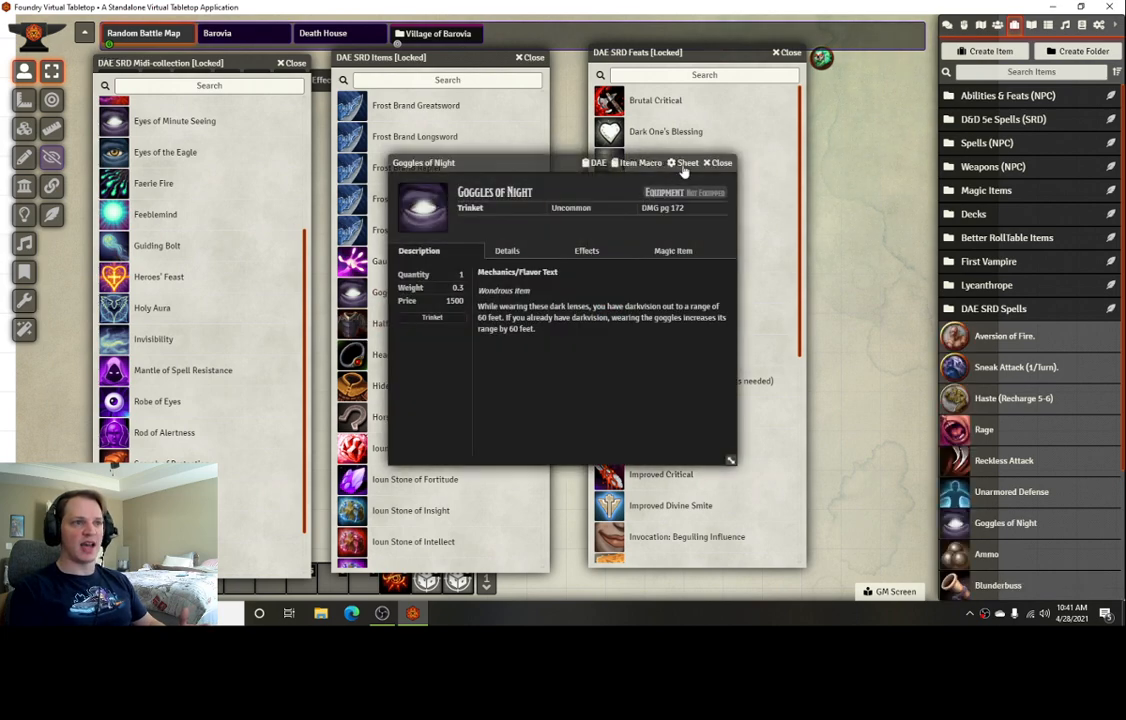
click(719, 162)
Stack the DAE SRD Items and DAE SRD Feats compendium windows over the Midi-collection window to uncover the map tokens
scroll(1031, 470, down, 2)
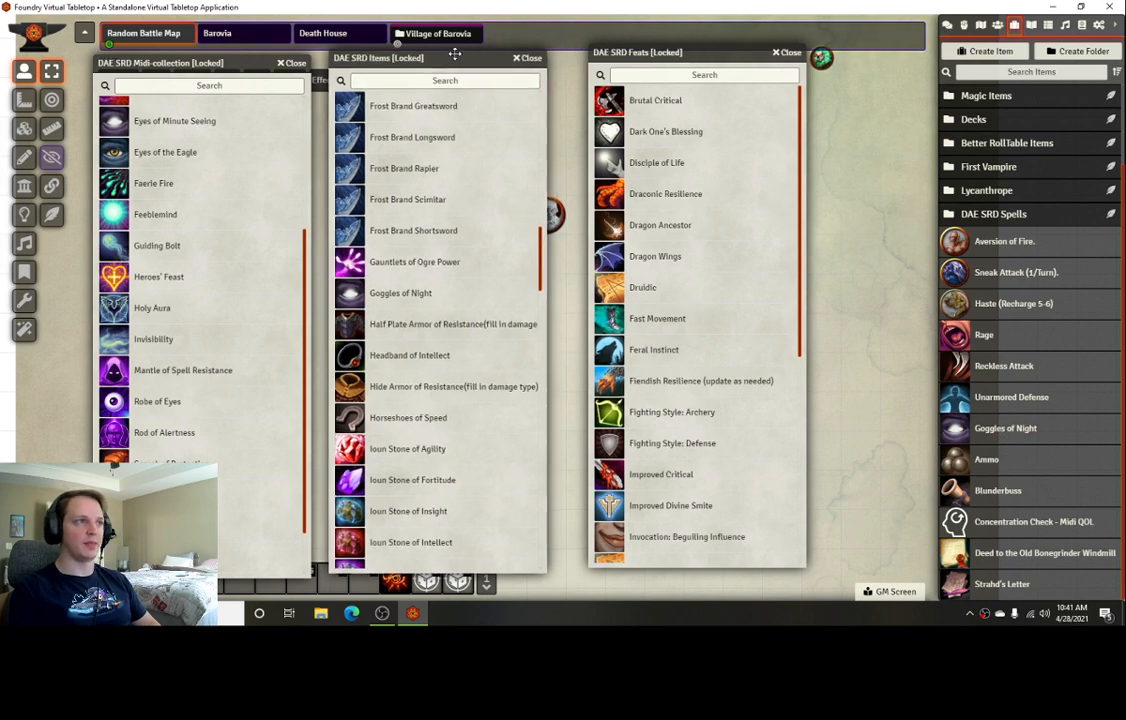
drag(455, 55, 209, 51)
drag(741, 51, 233, 61)
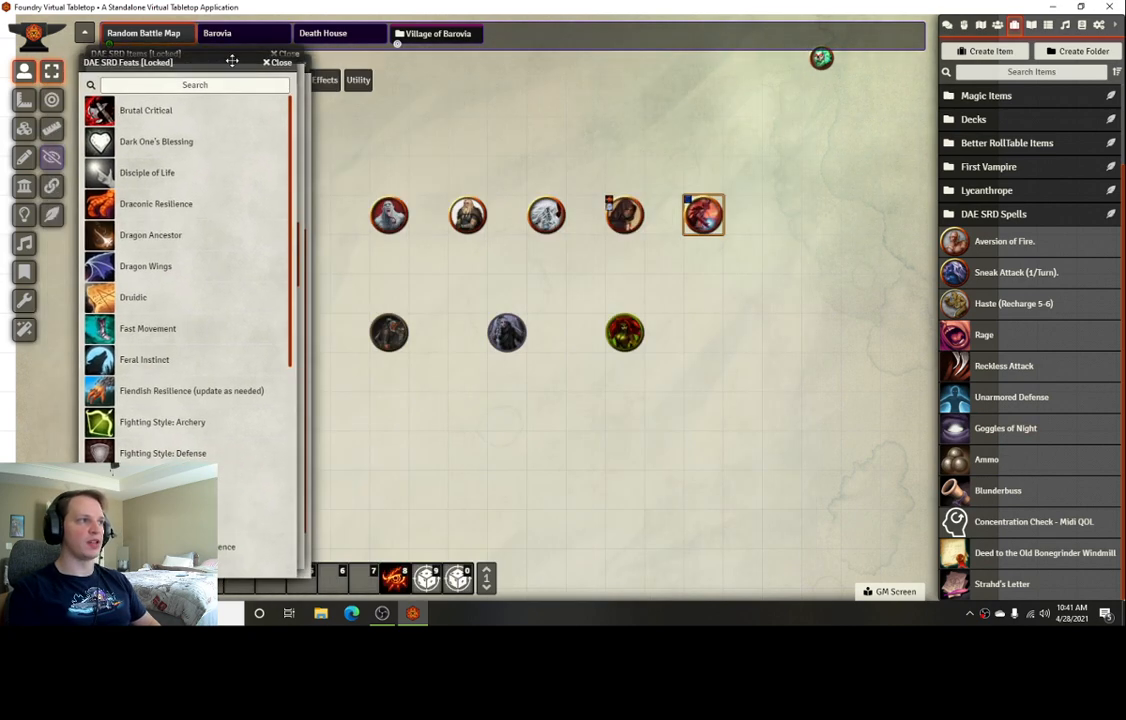
Add the imported Goggles of Night to the level 3 Druid's inventory and equip them
double_click(630, 337)
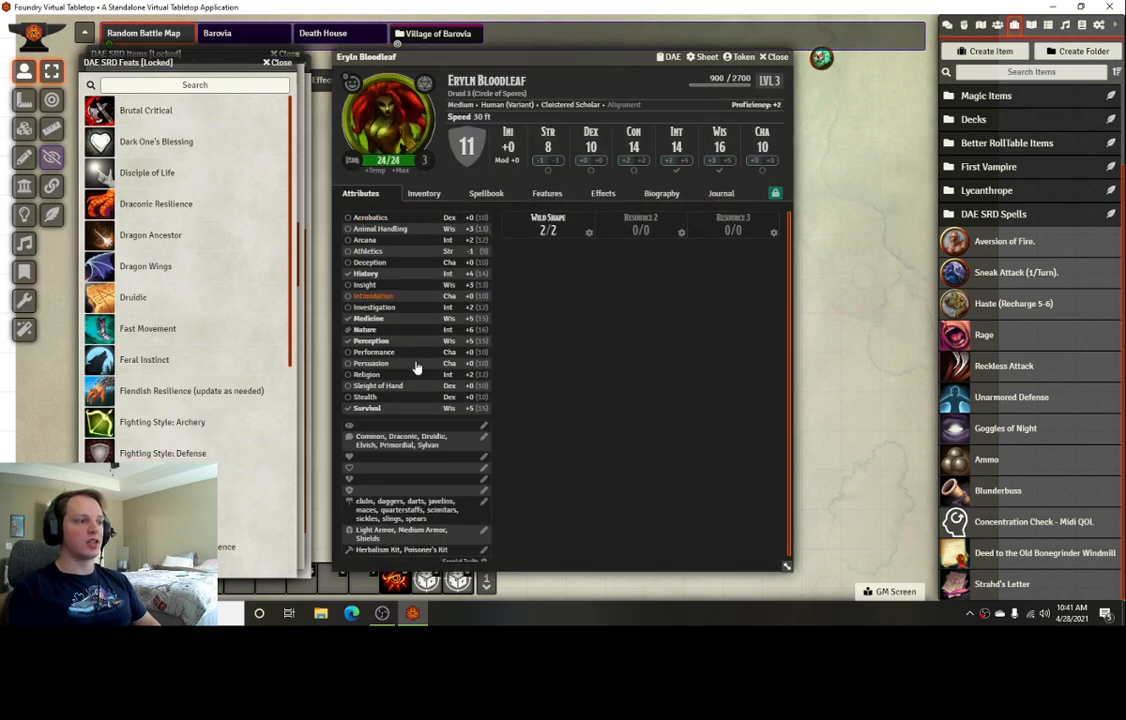
click(424, 194)
drag(1000, 428, 535, 442)
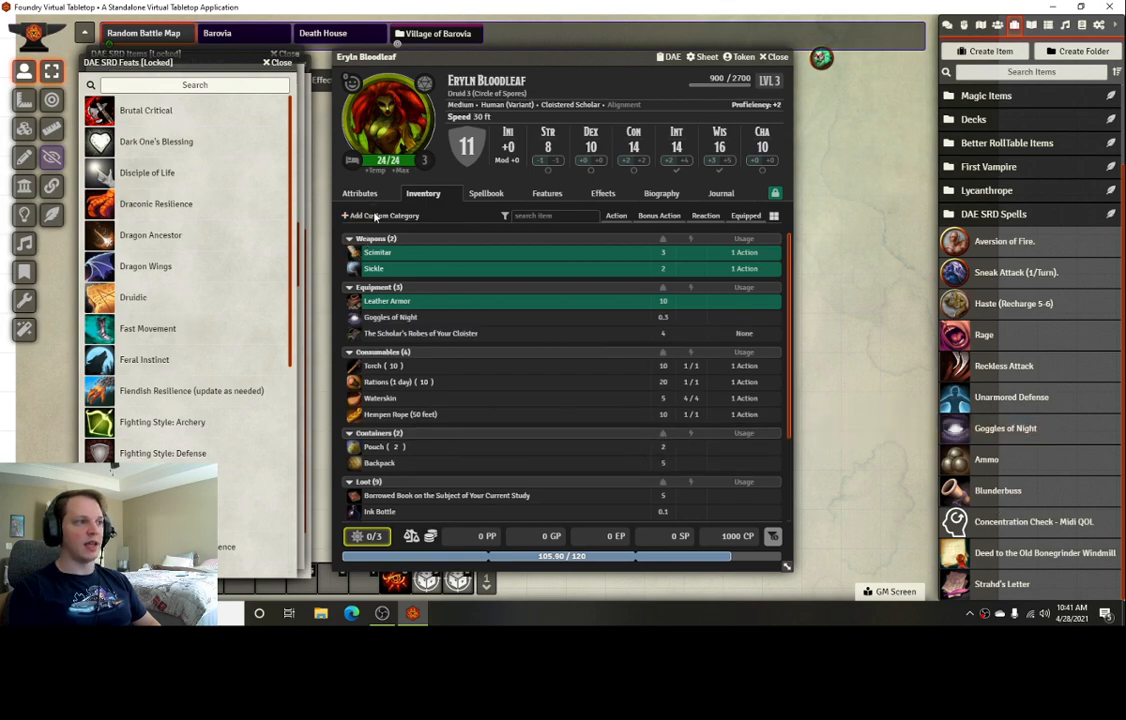
right_click(400, 318)
click(416, 324)
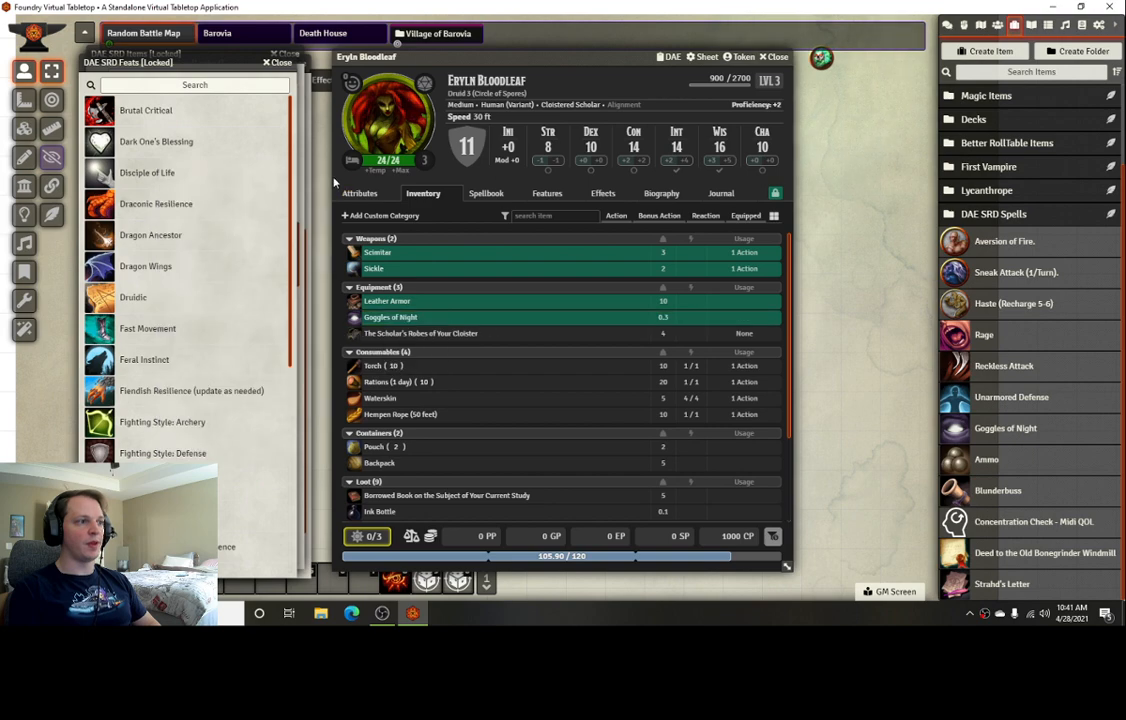
Check the Druid's senses, then examine which attribute the Goggles of Night active effect changes and close its configuration
click(360, 194)
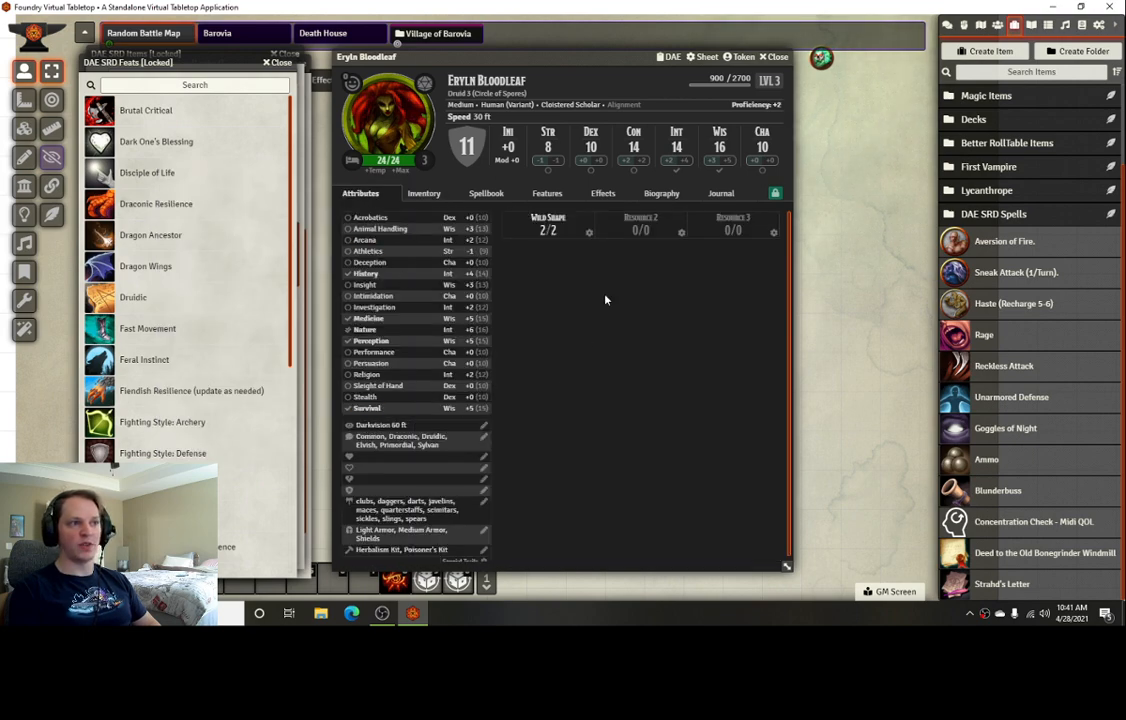
click(604, 194)
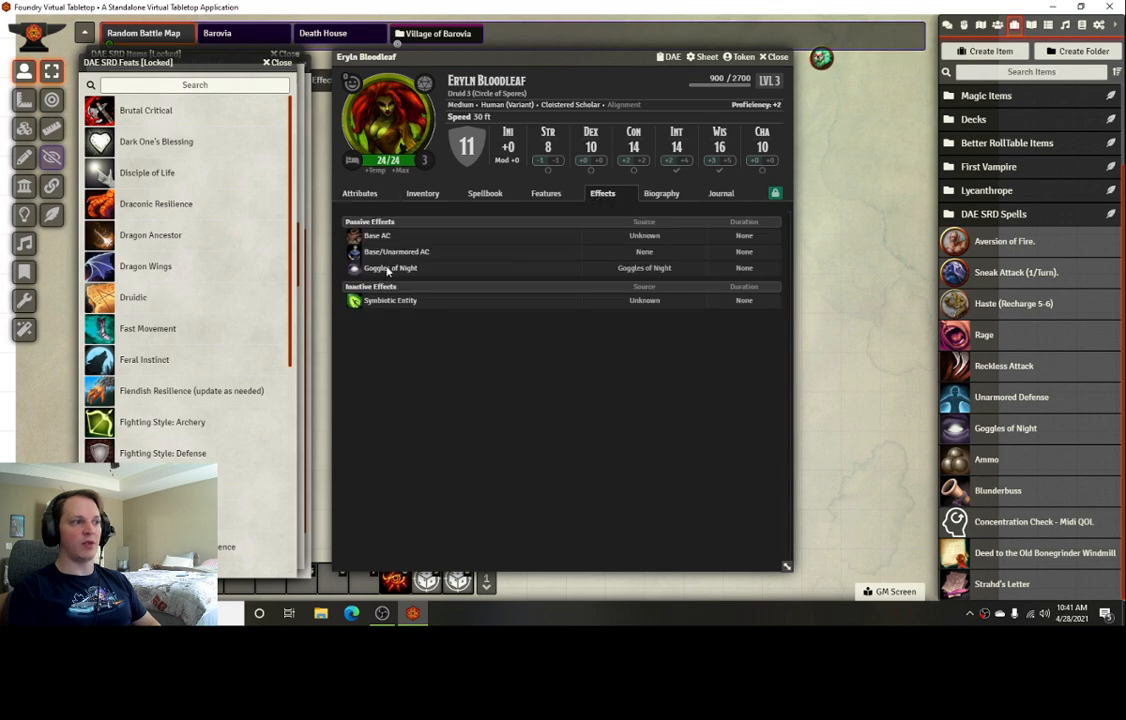
right_click(466, 272)
click(500, 290)
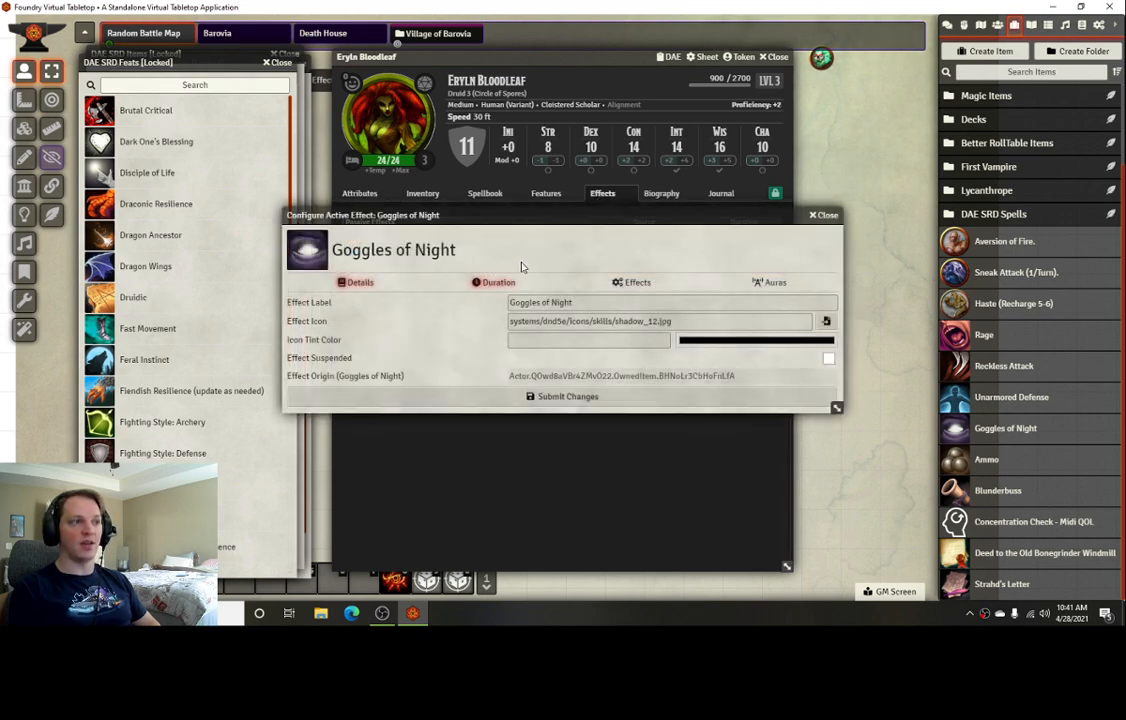
click(637, 282)
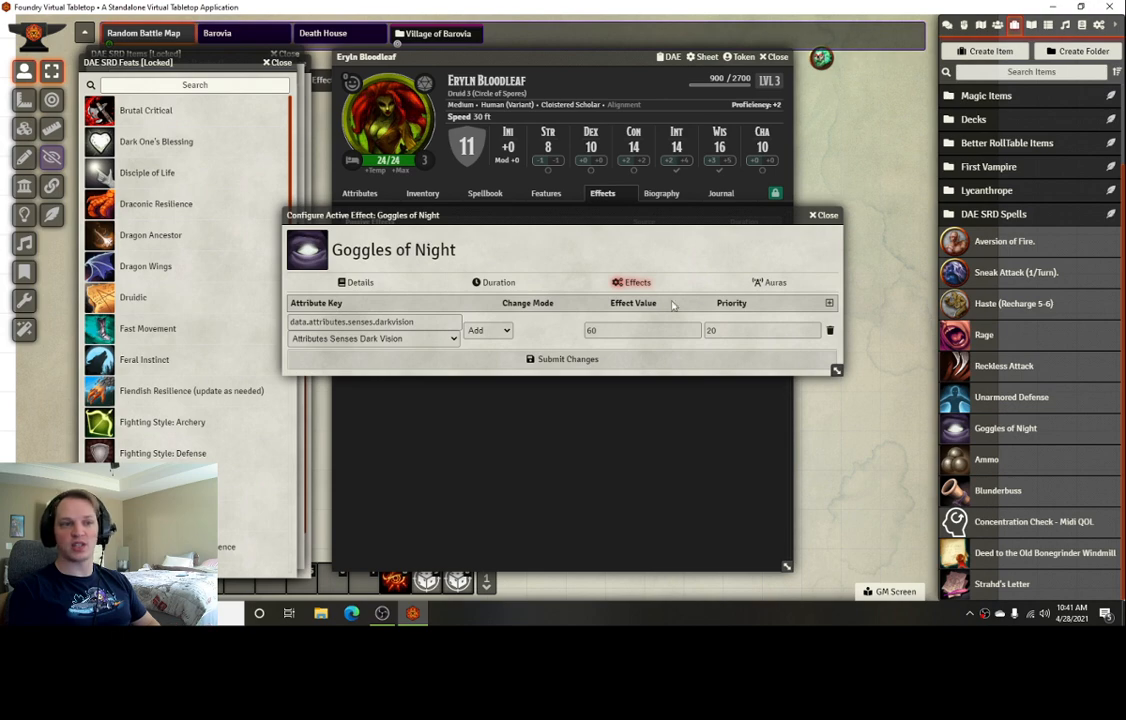
click(825, 215)
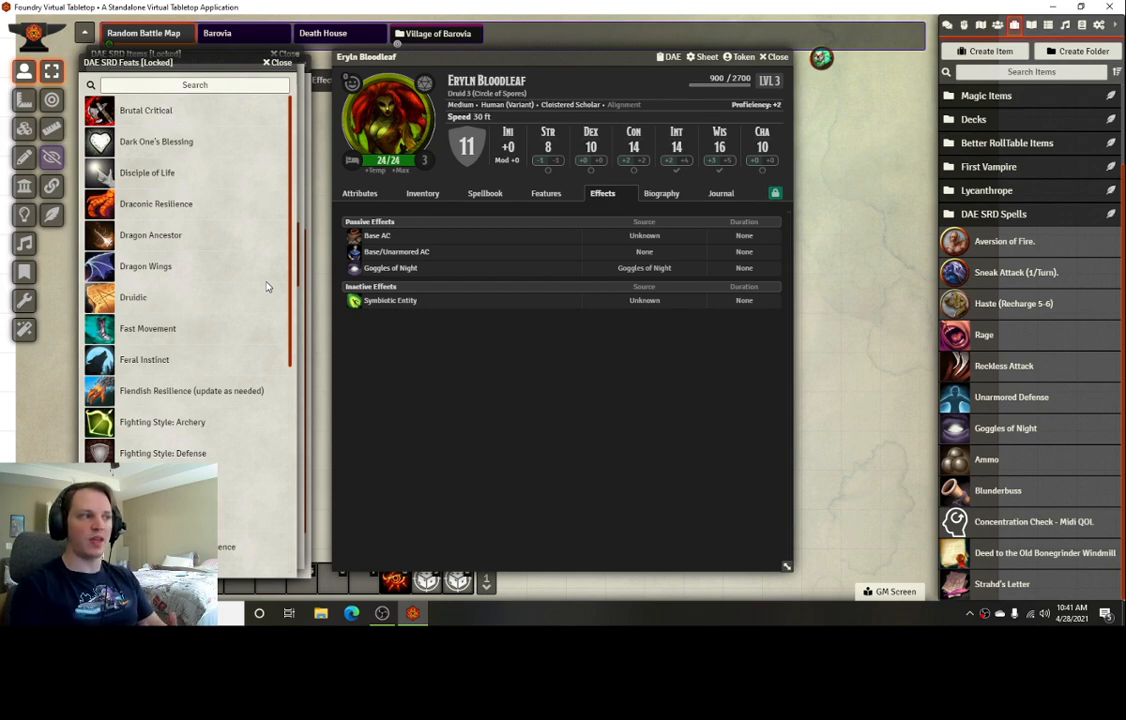
Browse the feats in the DAE SRD Feats compendium and close the Druid's character sheet
scroll(205, 262, down, 3)
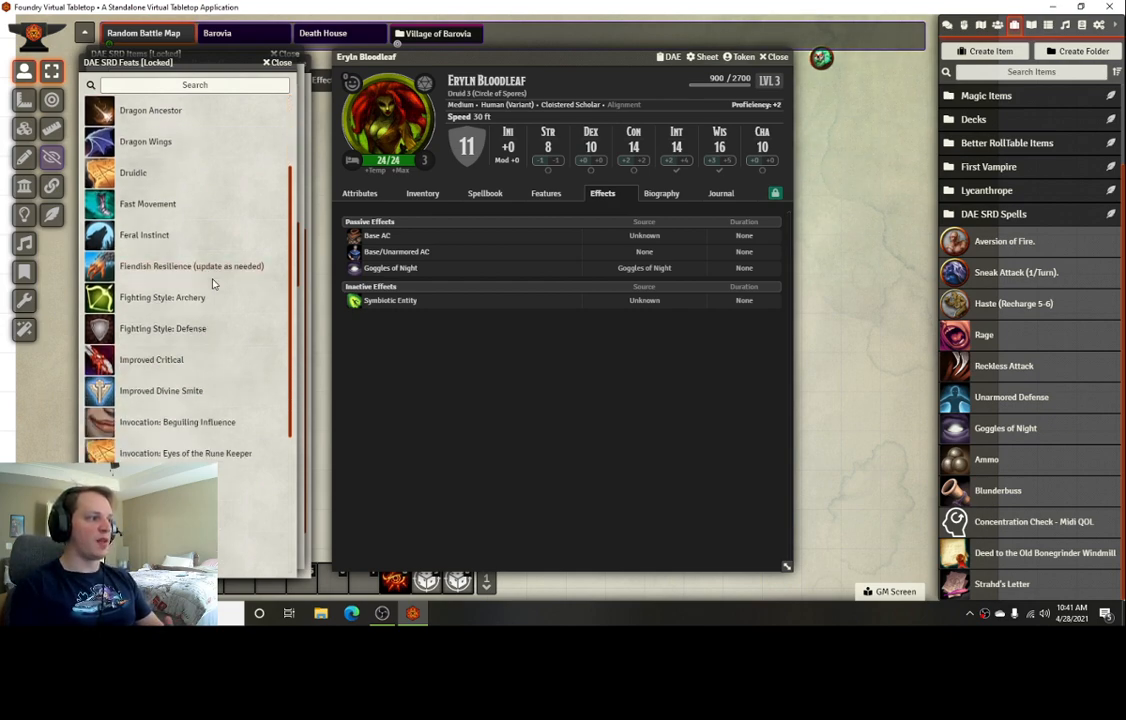
scroll(228, 300, down, 5)
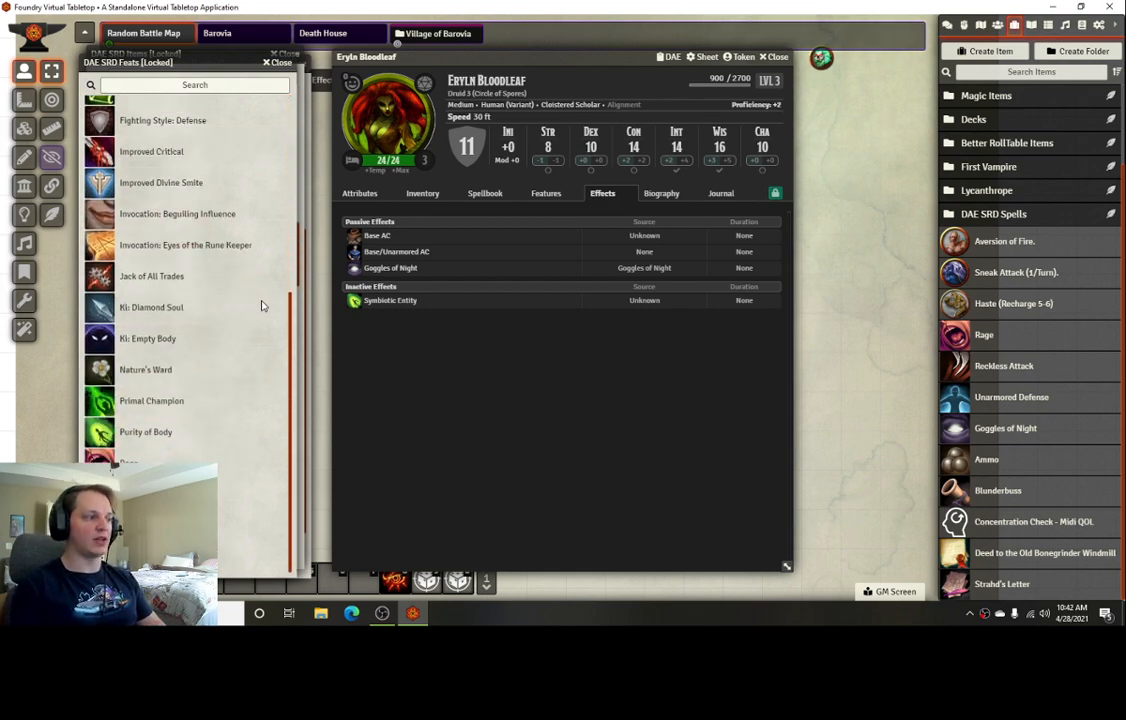
click(776, 58)
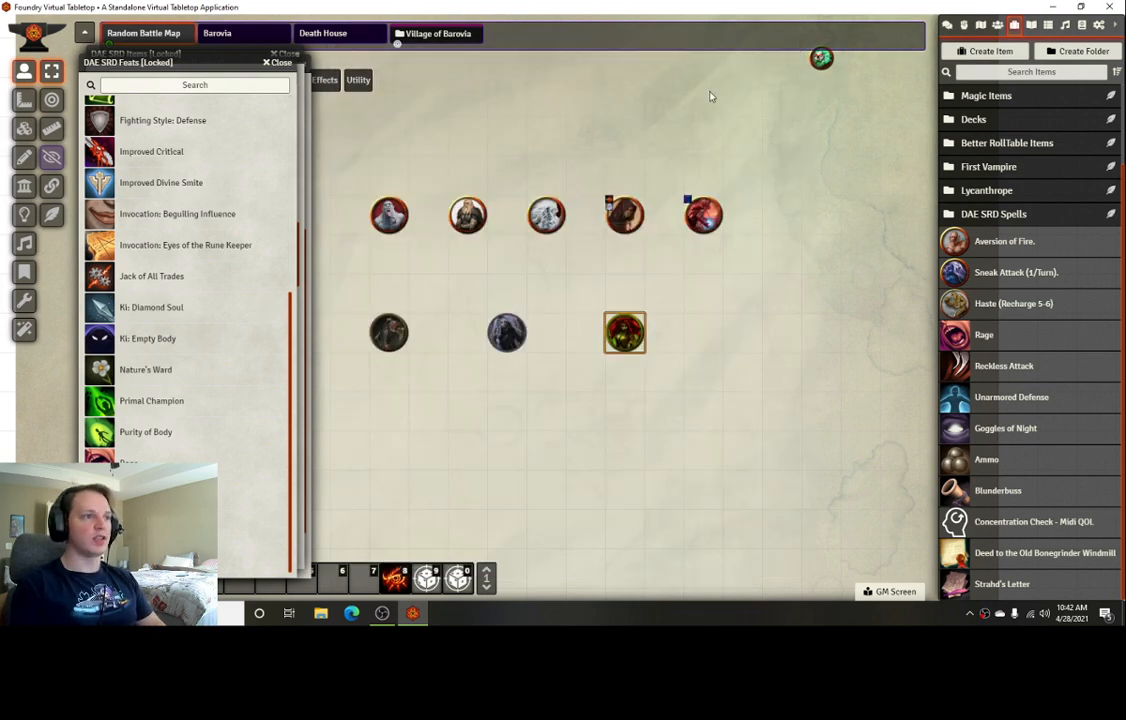
Open the Berserker token's sheet and compare its attributes and armor class with its listed features
scroll(505, 250, up, 3)
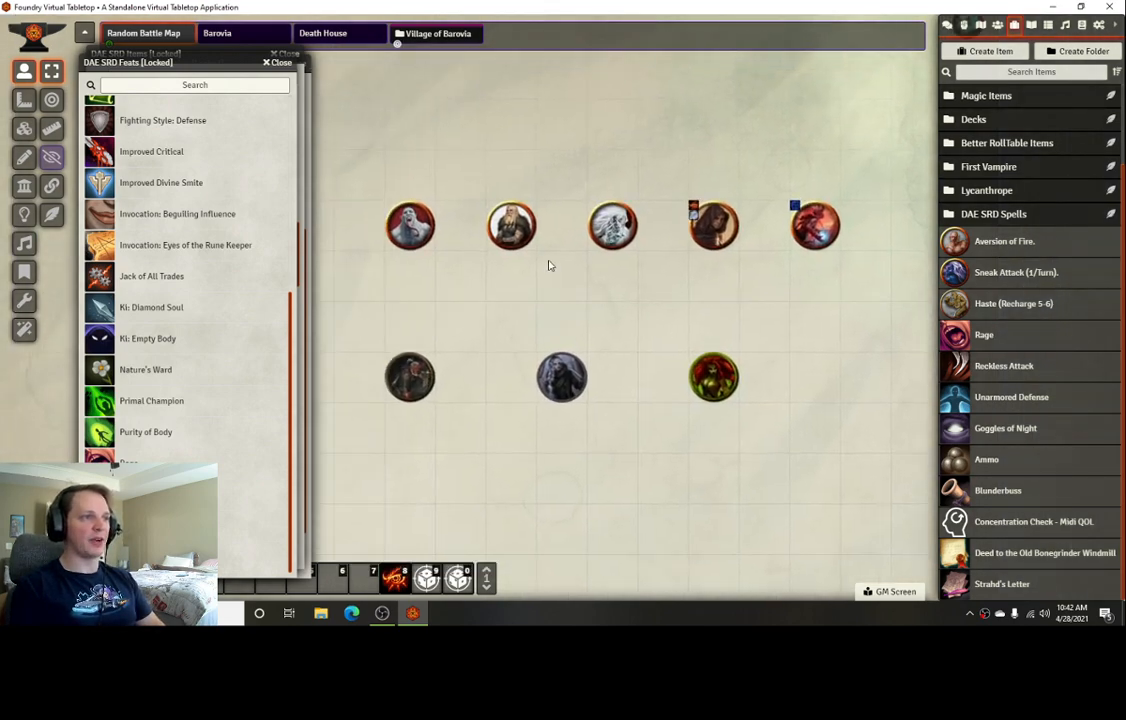
double_click(512, 232)
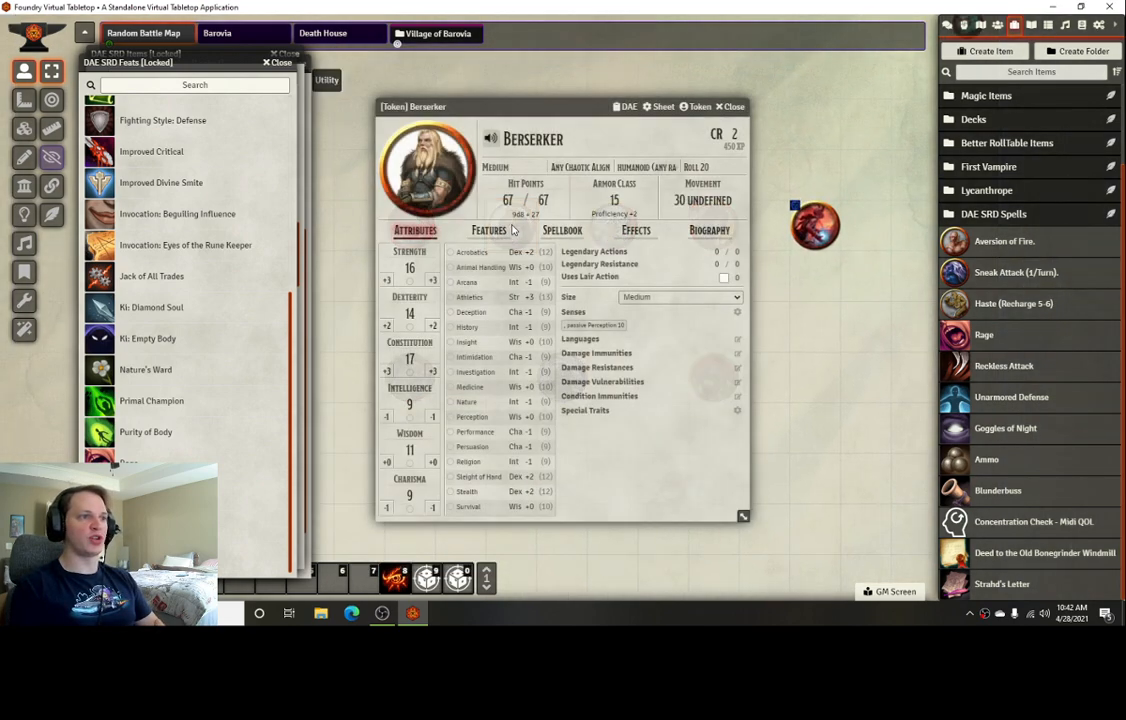
click(489, 230)
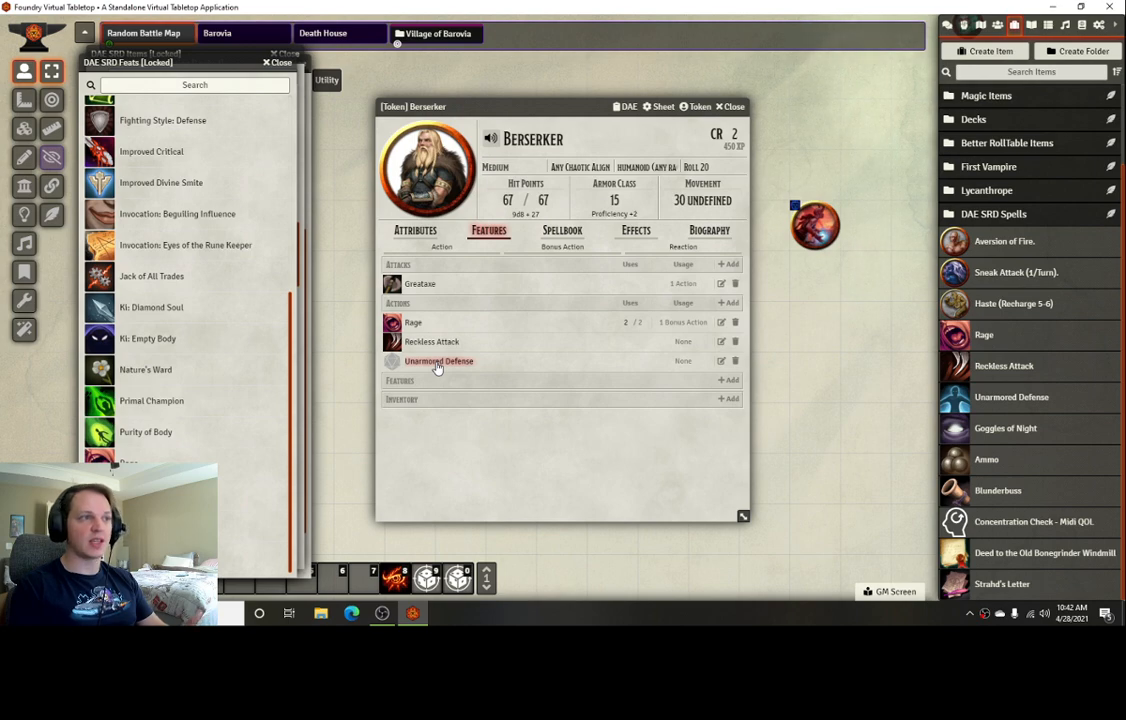
click(415, 230)
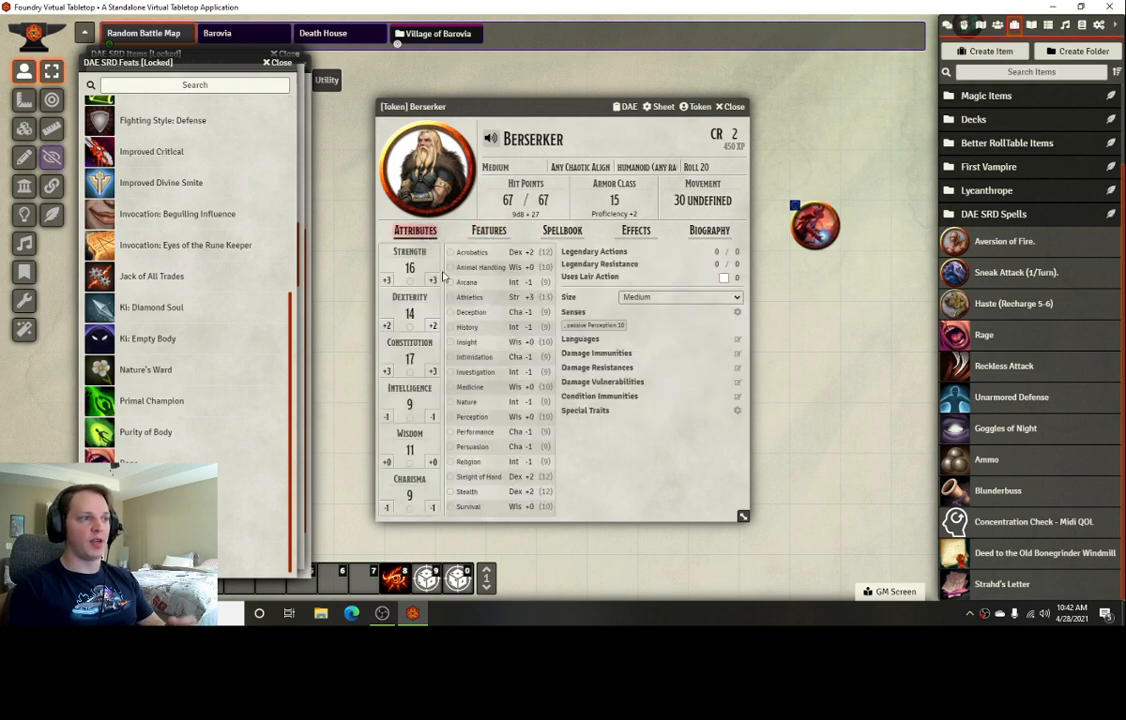
click(488, 234)
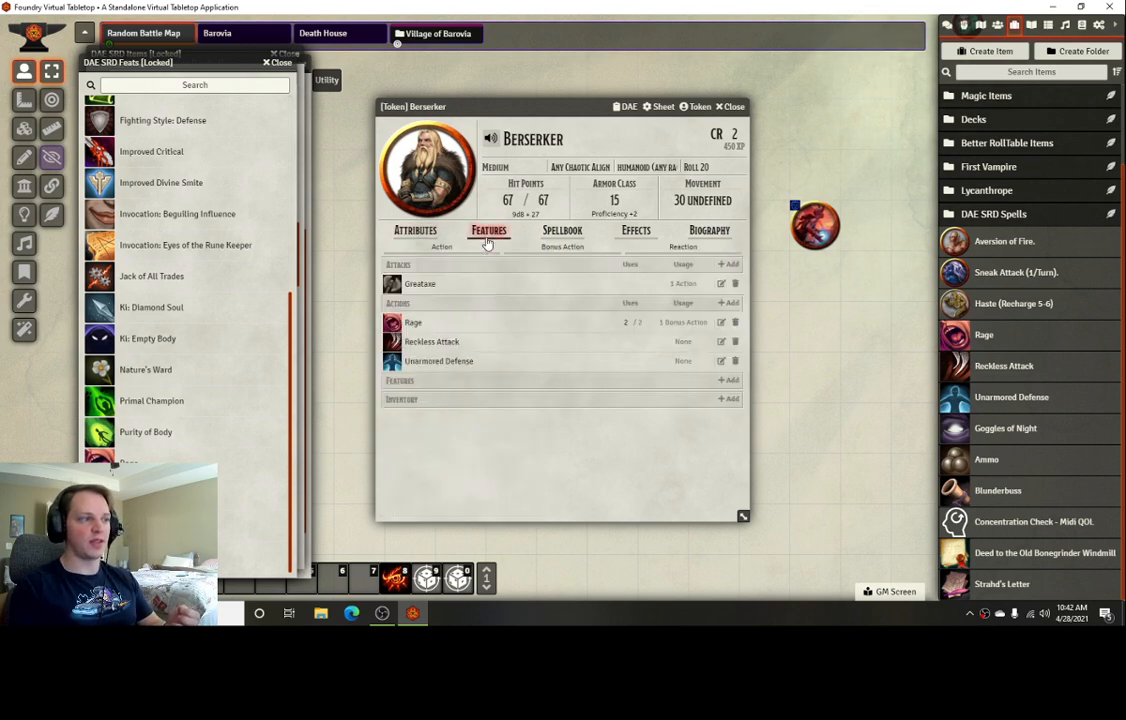
click(418, 230)
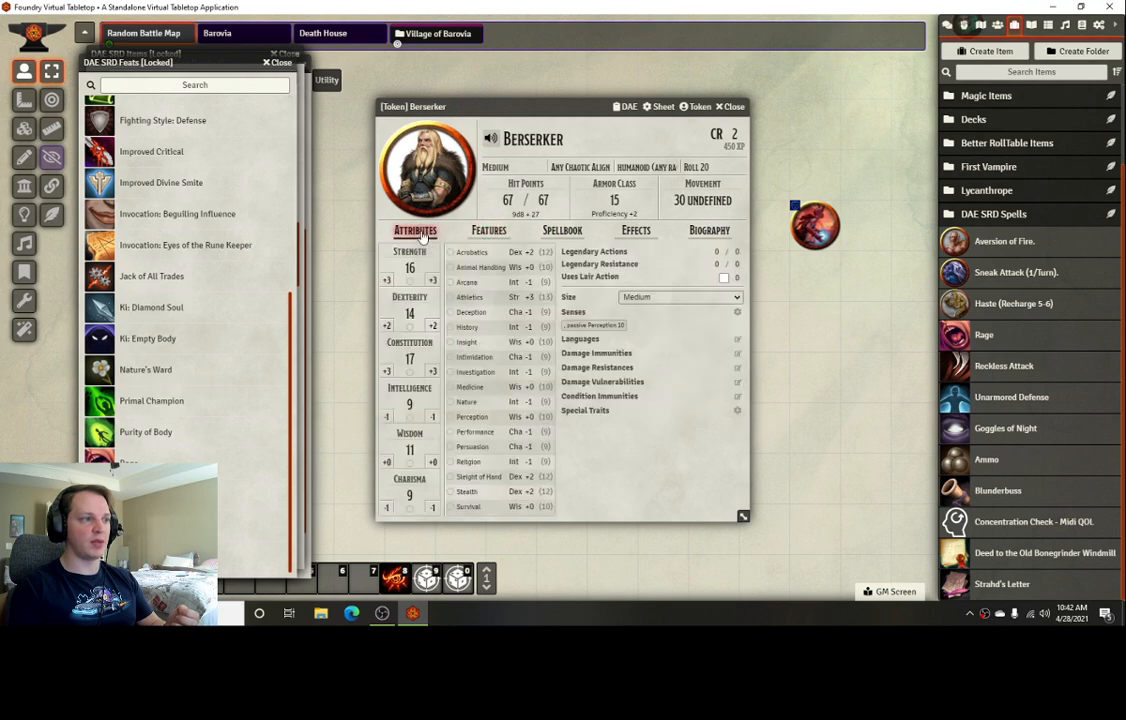
click(478, 233)
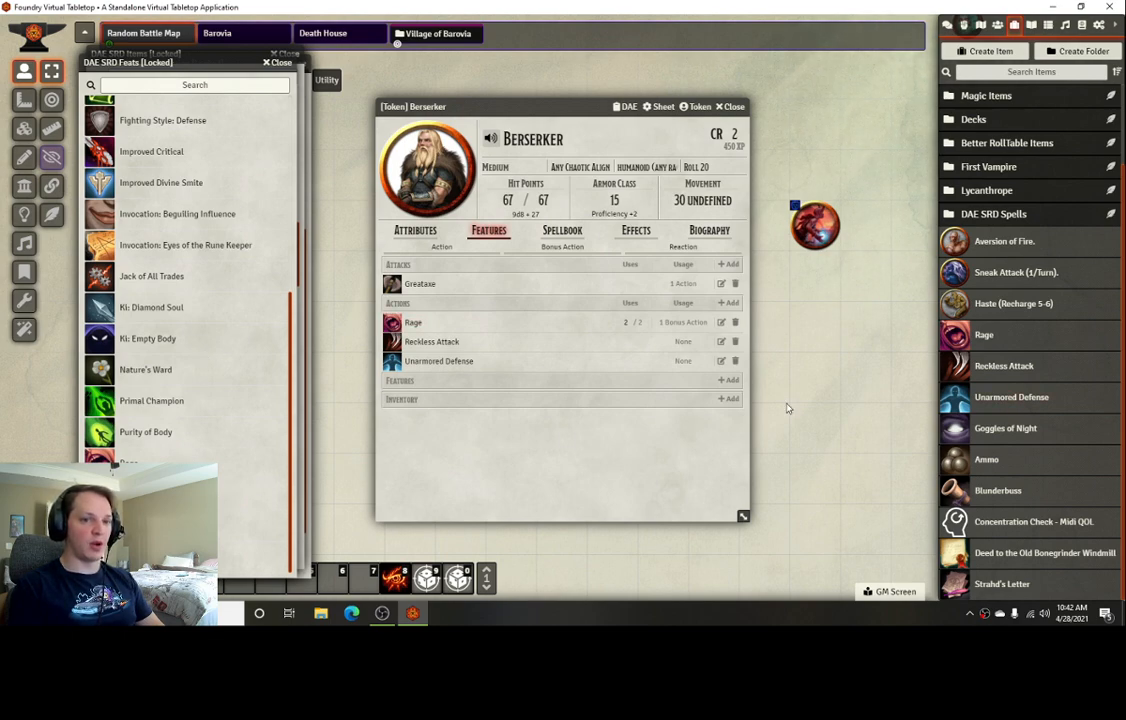
Open Unarmored Defense from the world's items and examine its active effect's details, duration and armor class formula
click(1013, 401)
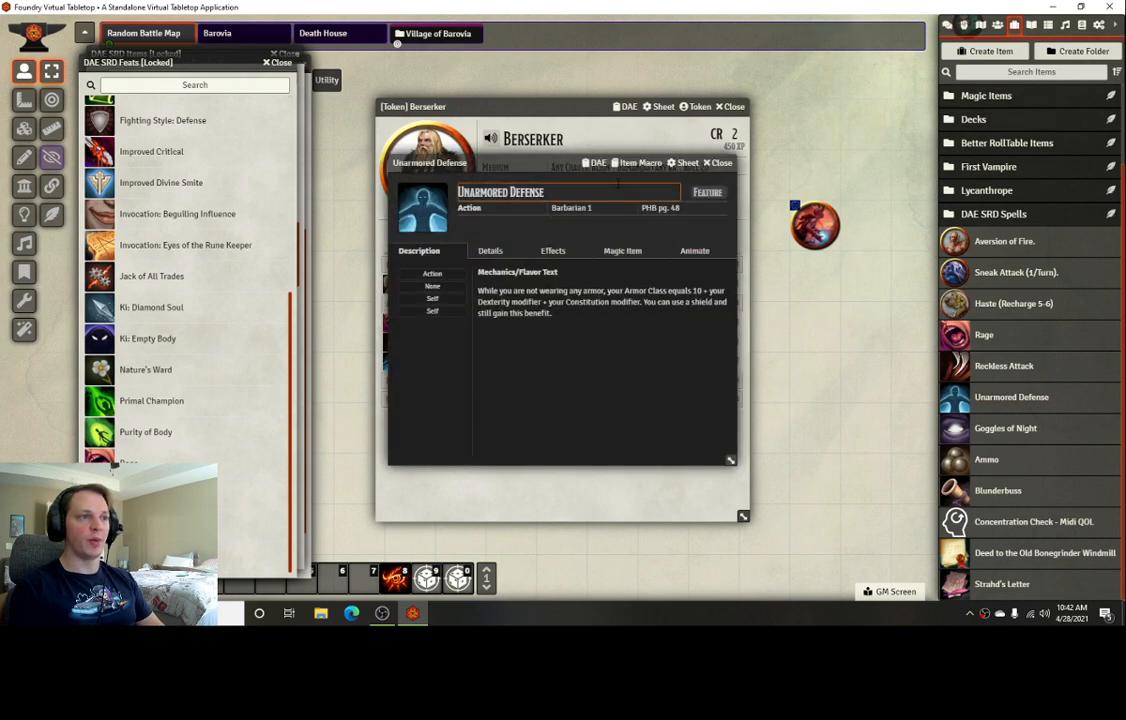
click(594, 162)
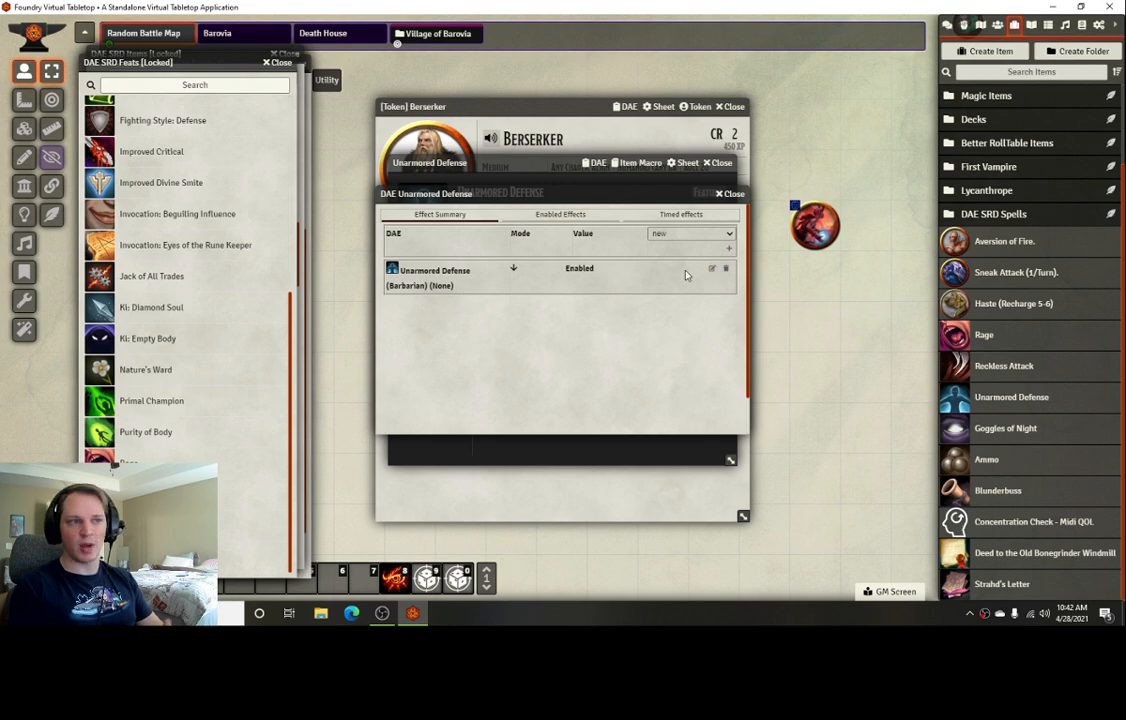
click(711, 268)
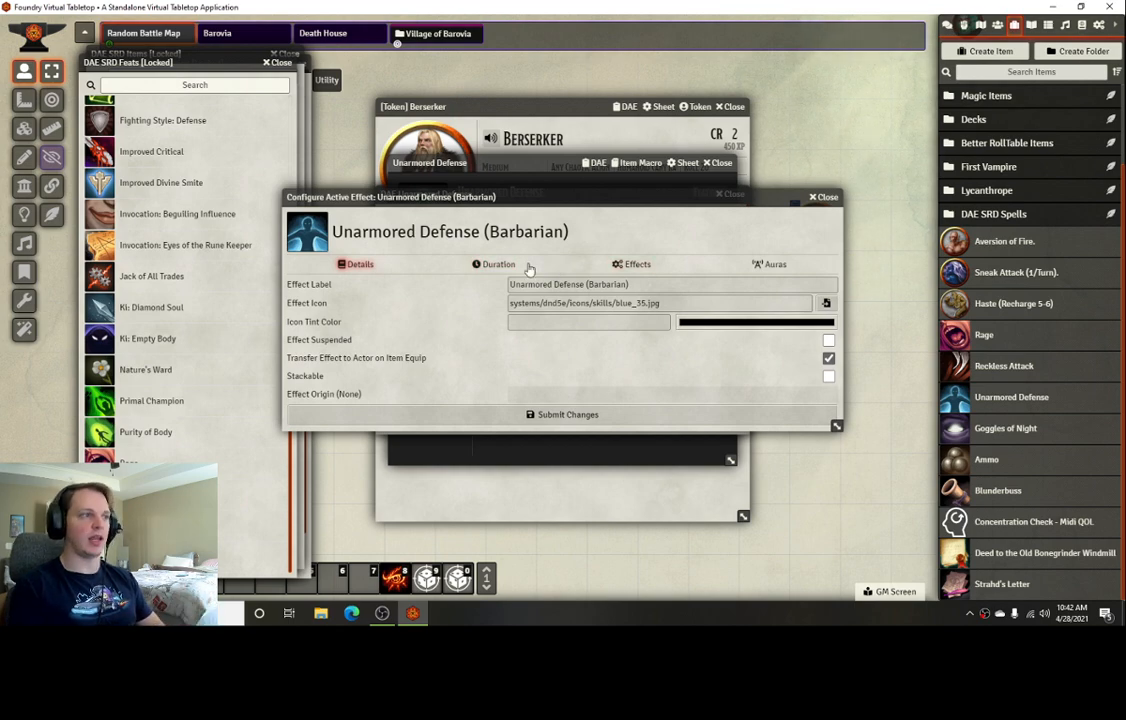
click(480, 264)
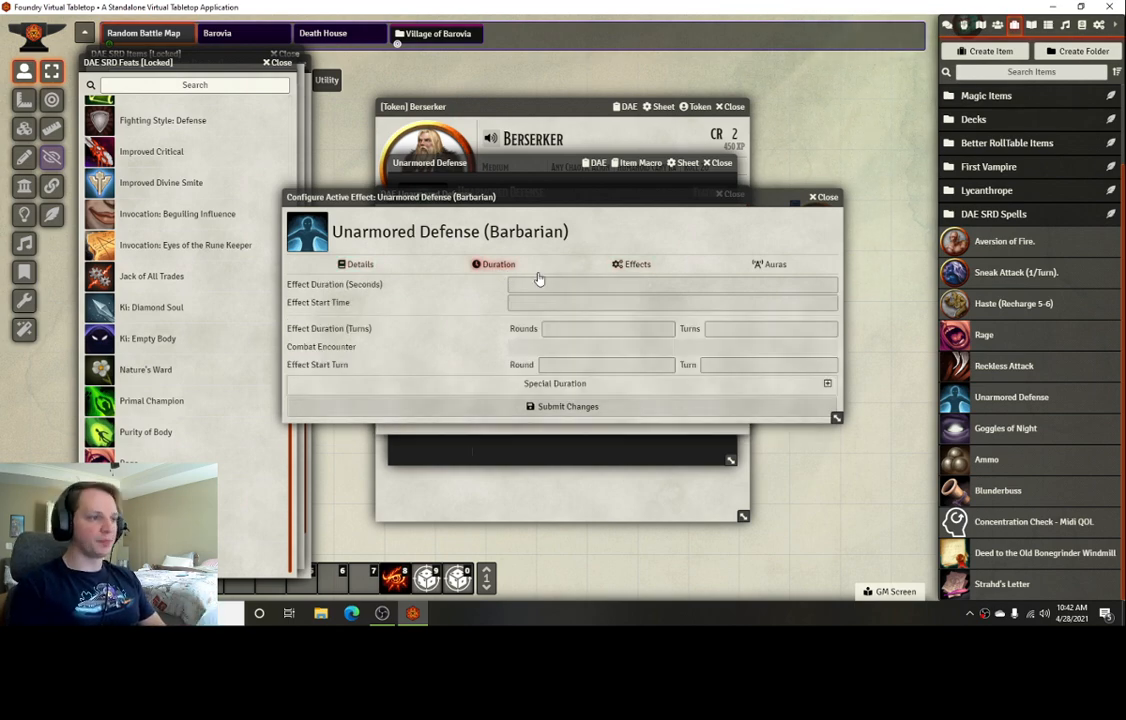
click(633, 264)
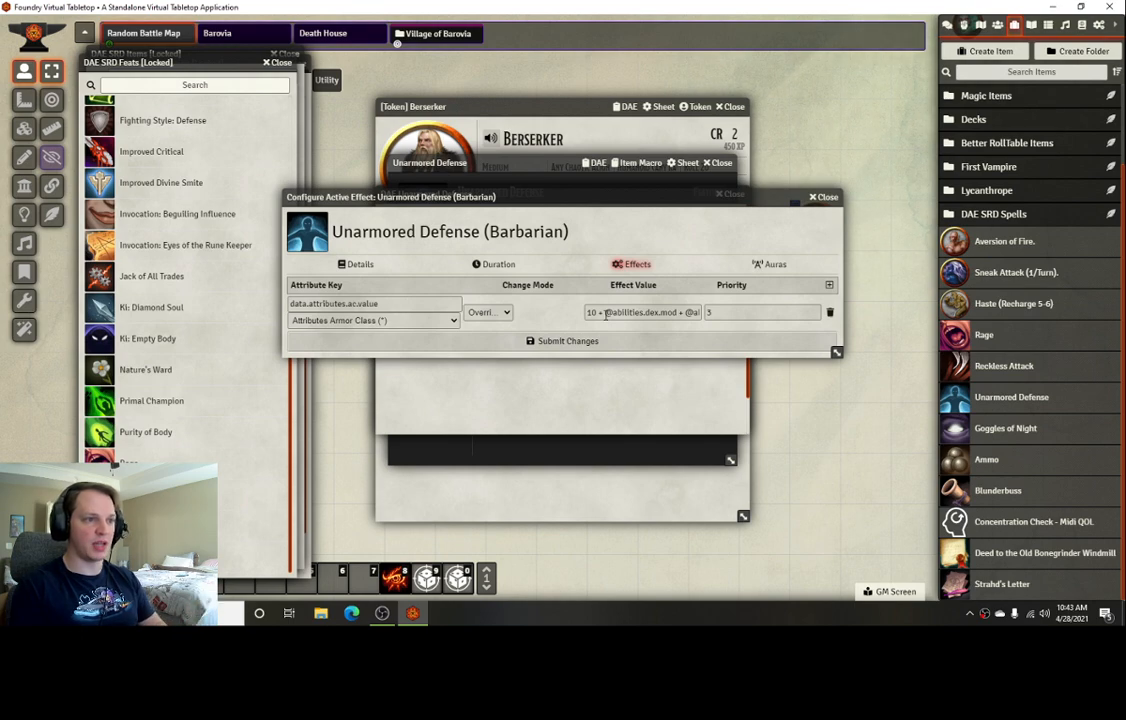
Read through the full armor class formula of the Unarmored Defense (Barbarian) effect and close the effect and item windows
drag(606, 313, 707, 313)
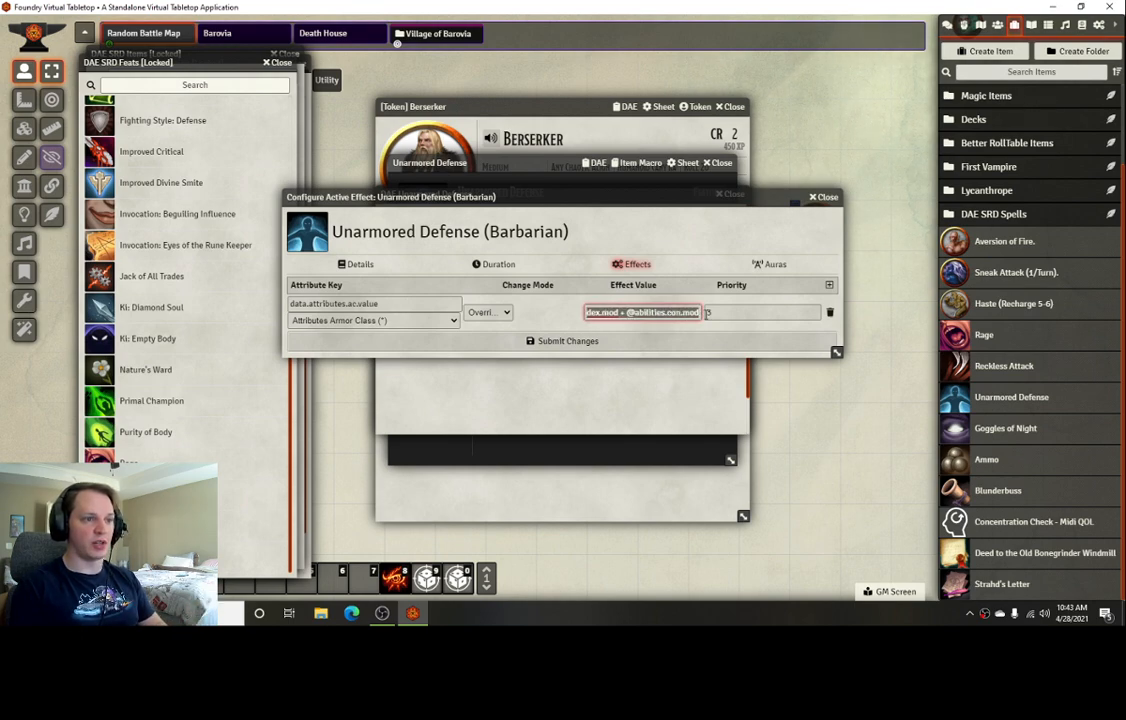
click(658, 313)
click(541, 313)
drag(635, 313, 510, 316)
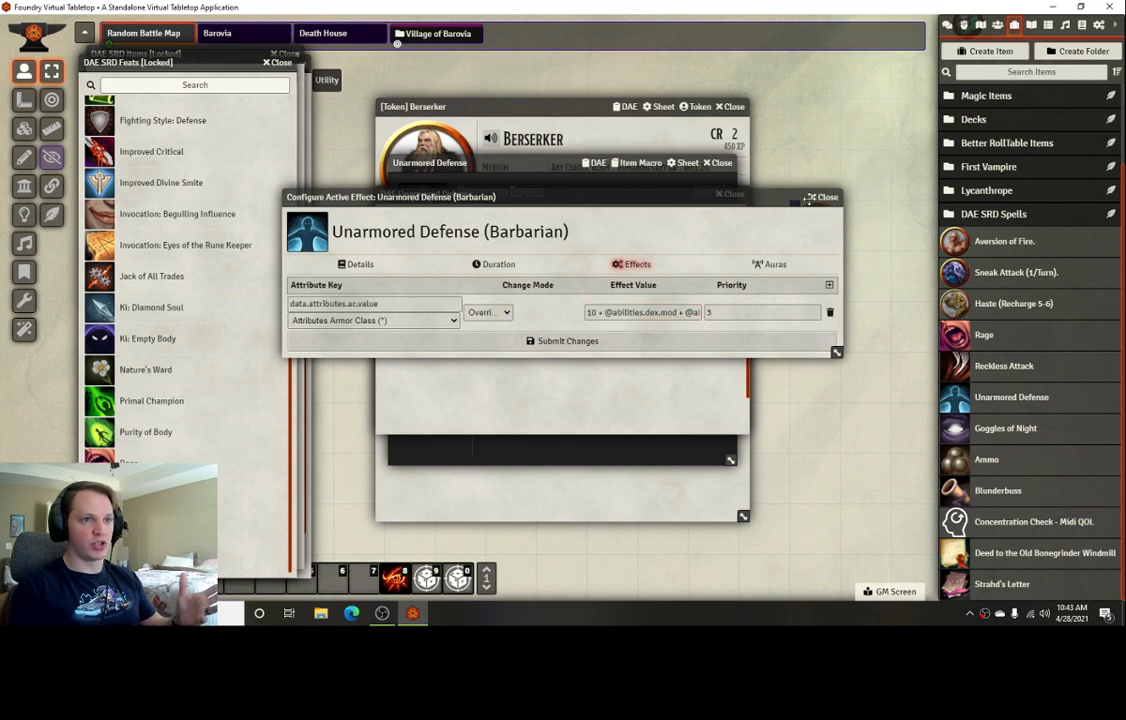
double_click(732, 197)
drag(646, 197, 630, 236)
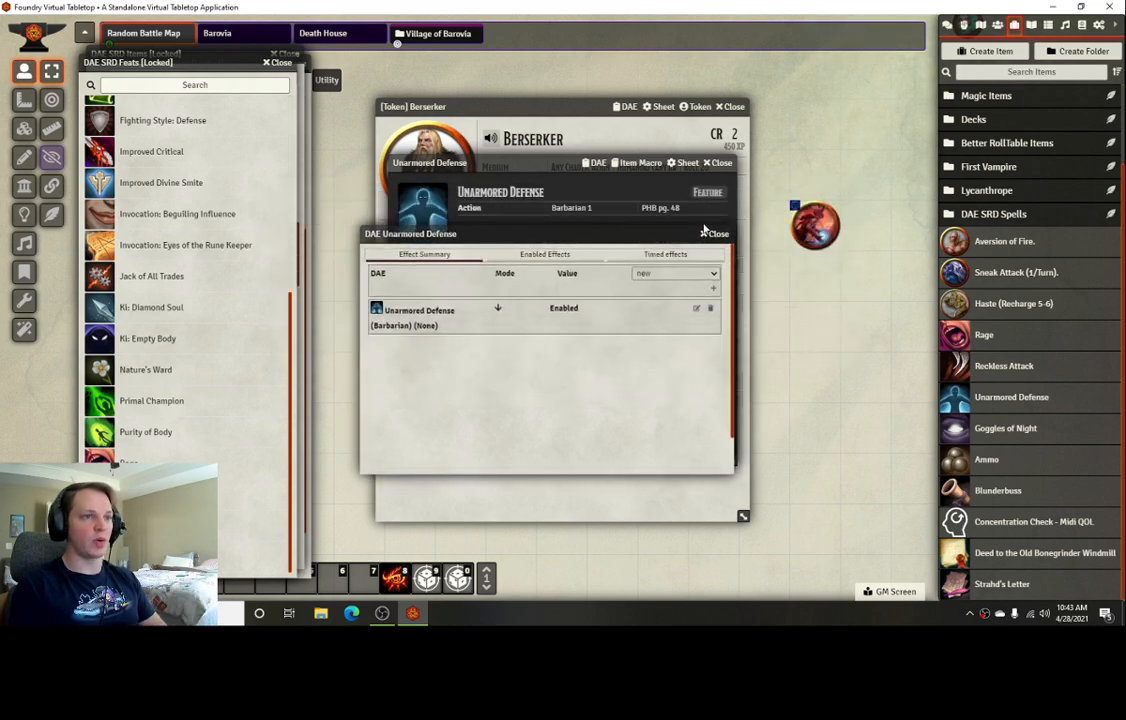
click(714, 229)
click(720, 162)
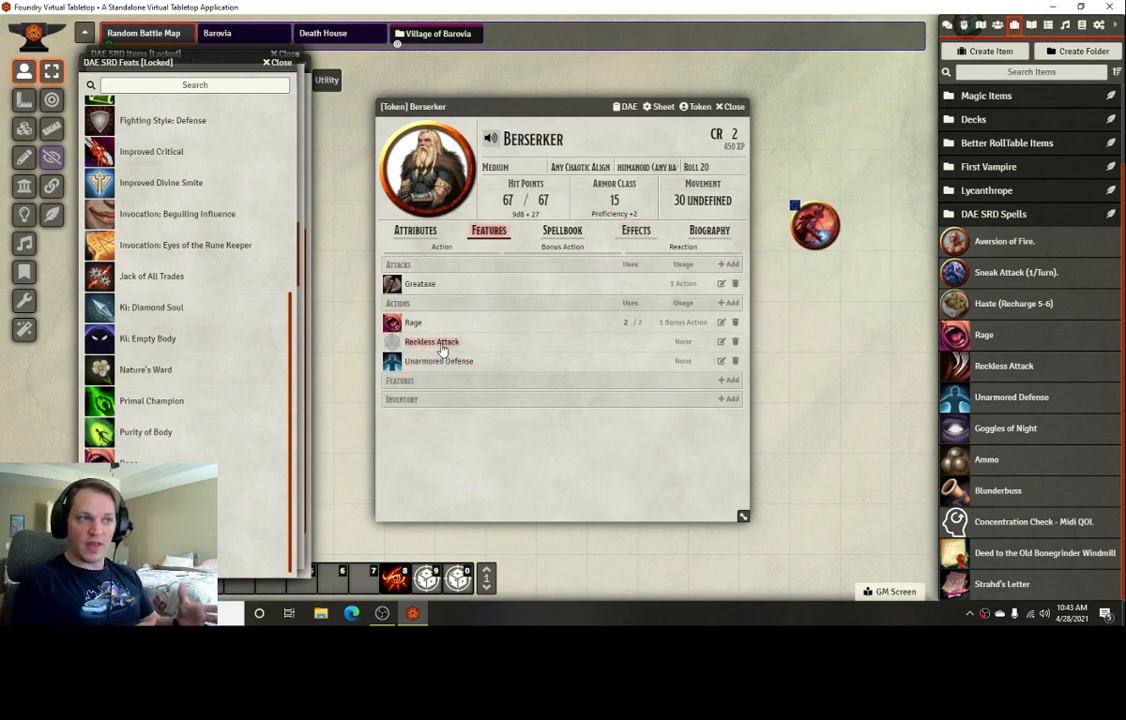
Disable the Unarmored Defense (Barbarian) effect on the Berserker's sheet, check the armor class, and enable the effect again
click(636, 230)
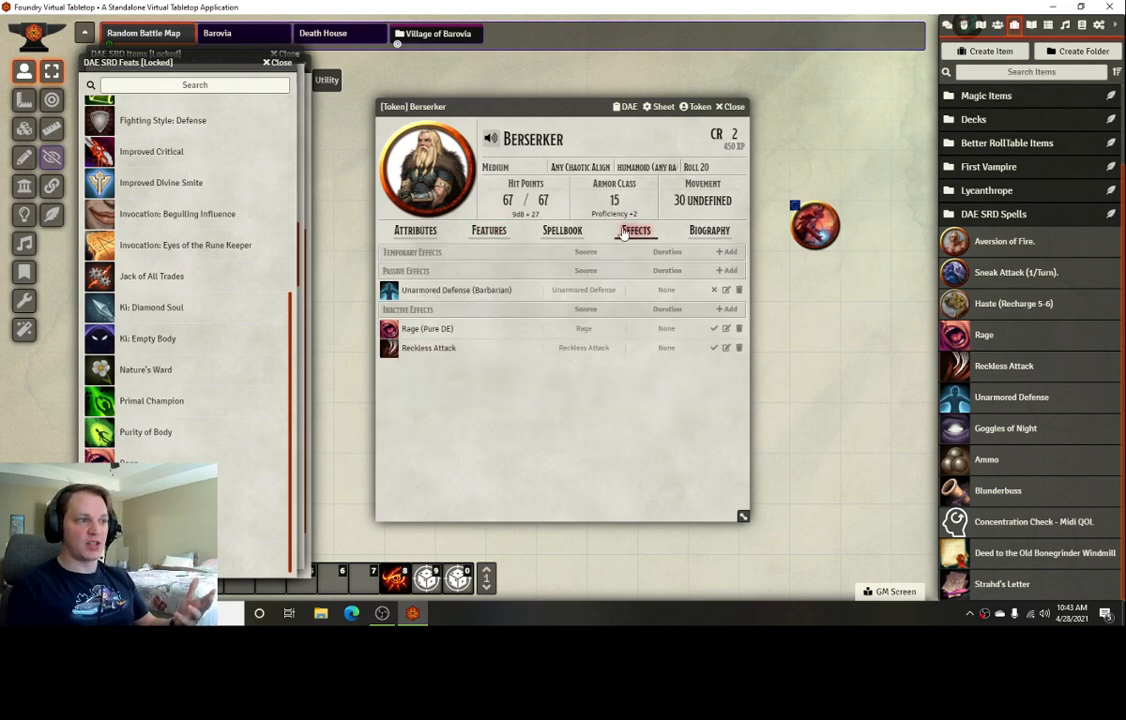
click(714, 290)
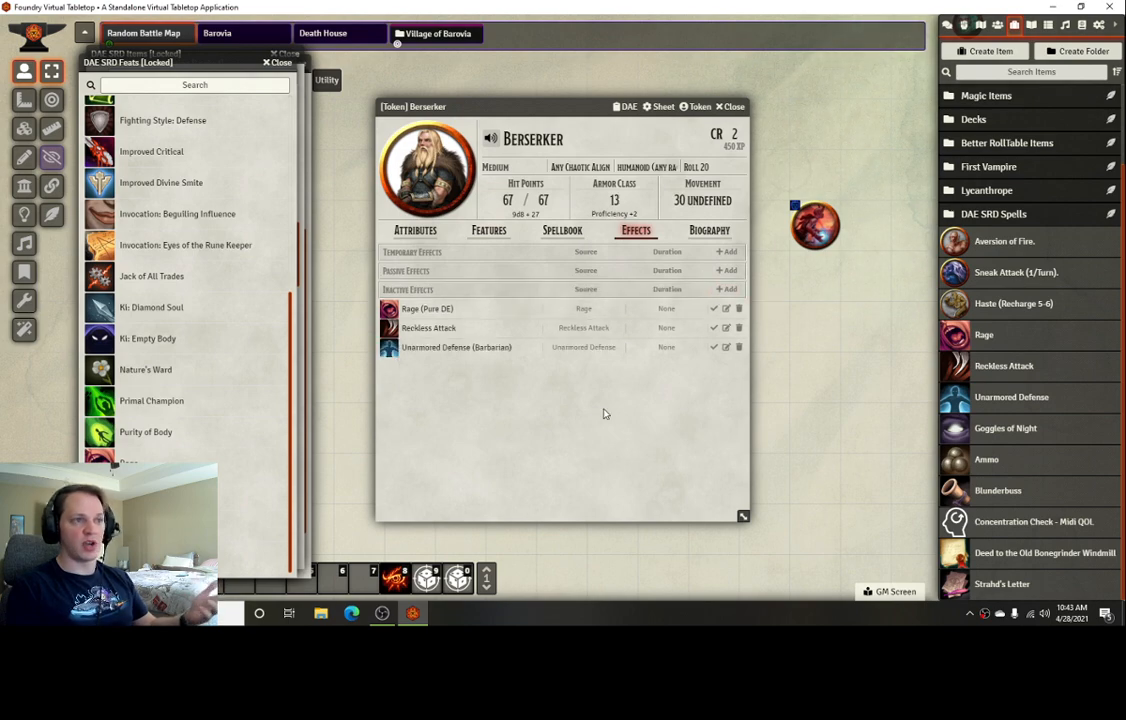
click(713, 348)
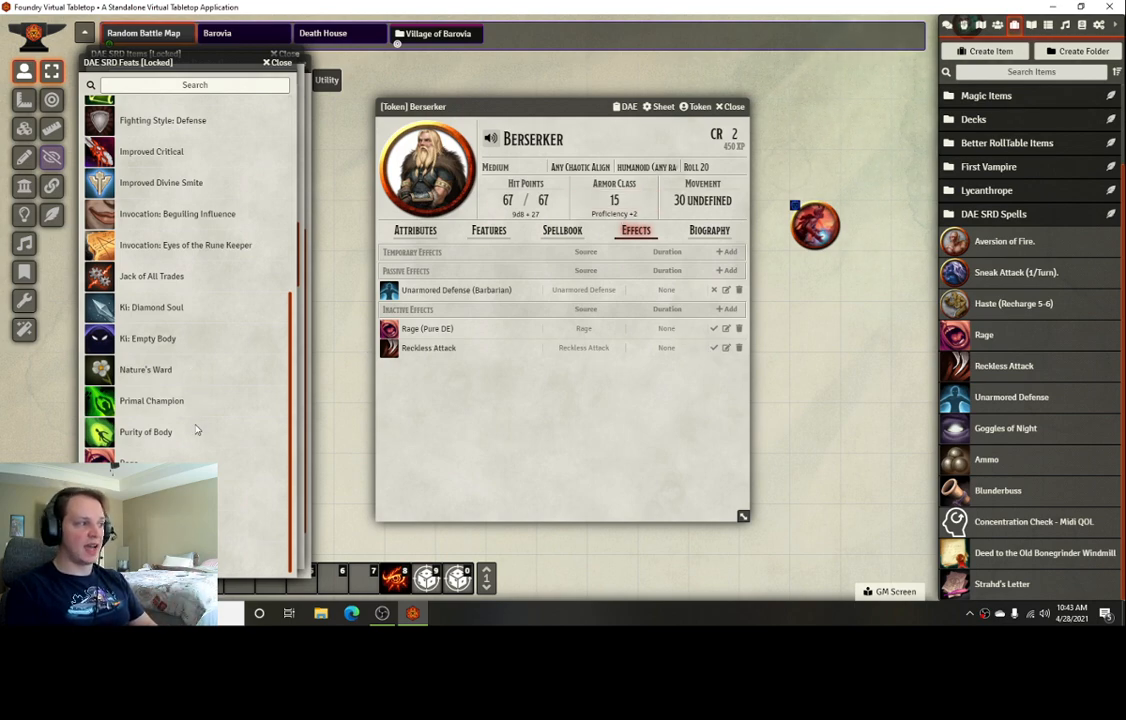
Look over the earlier entries in the DAE SRD Feats compendium and close the Berserker's sheet
scroll(197, 430, up, 5)
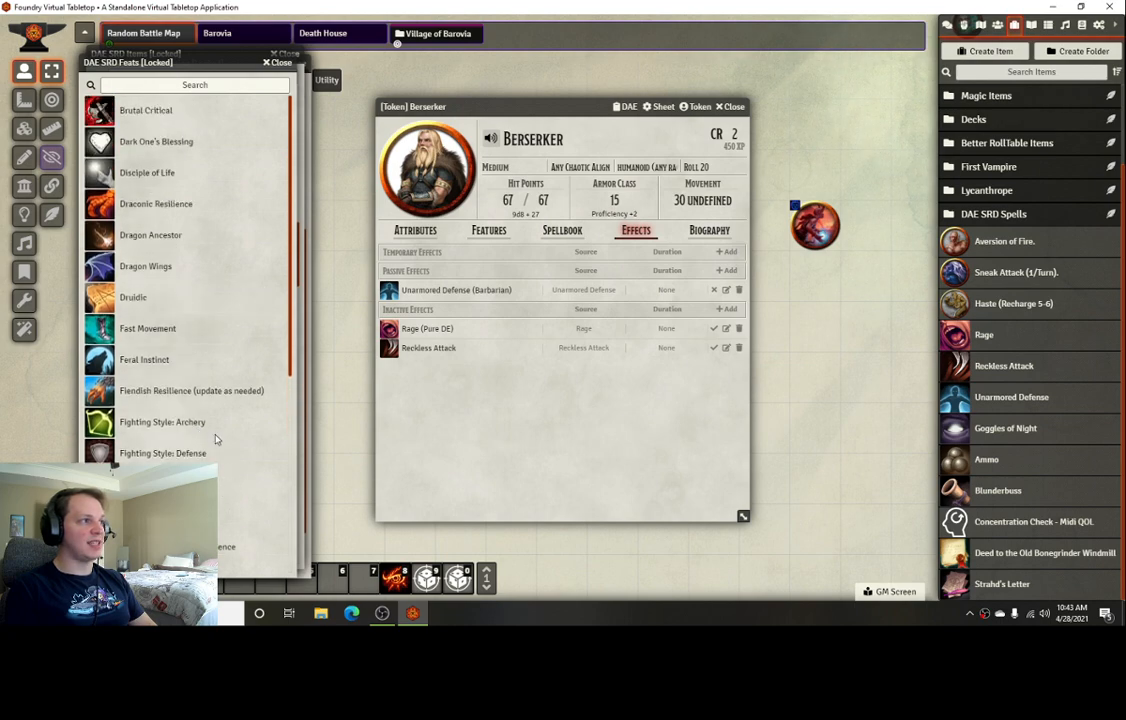
mouse_move(198, 68)
mouse_down()
mouse_move(305, 66)
mouse_move(202, 77)
mouse_up()
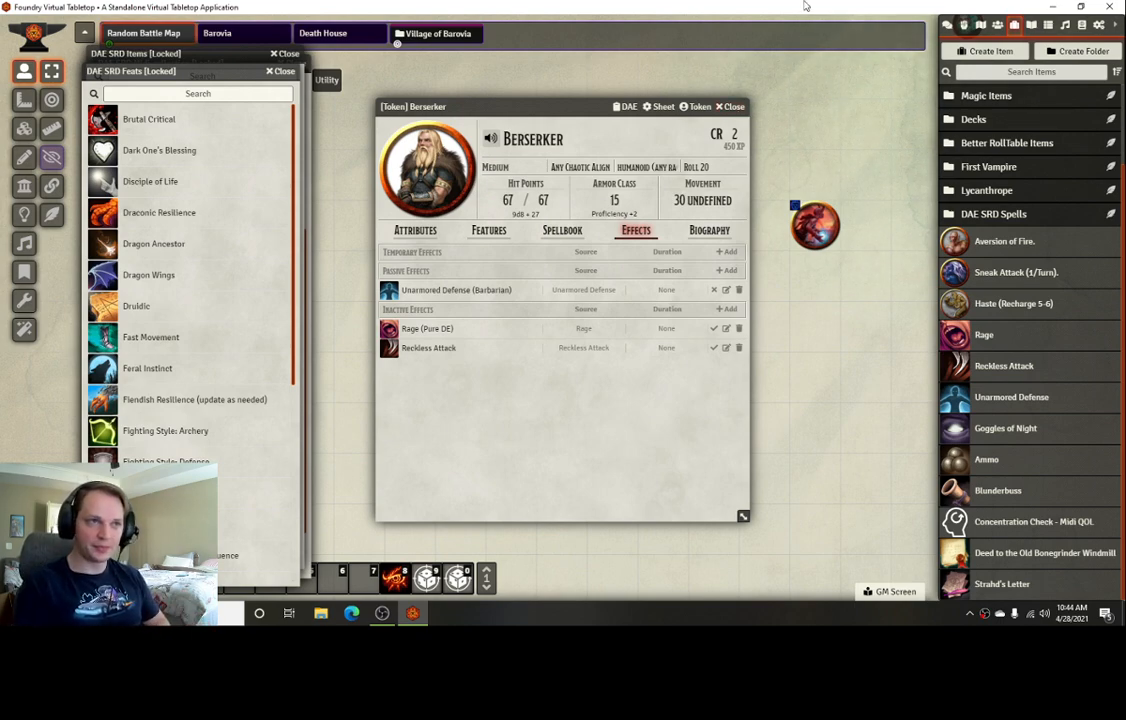
click(744, 104)
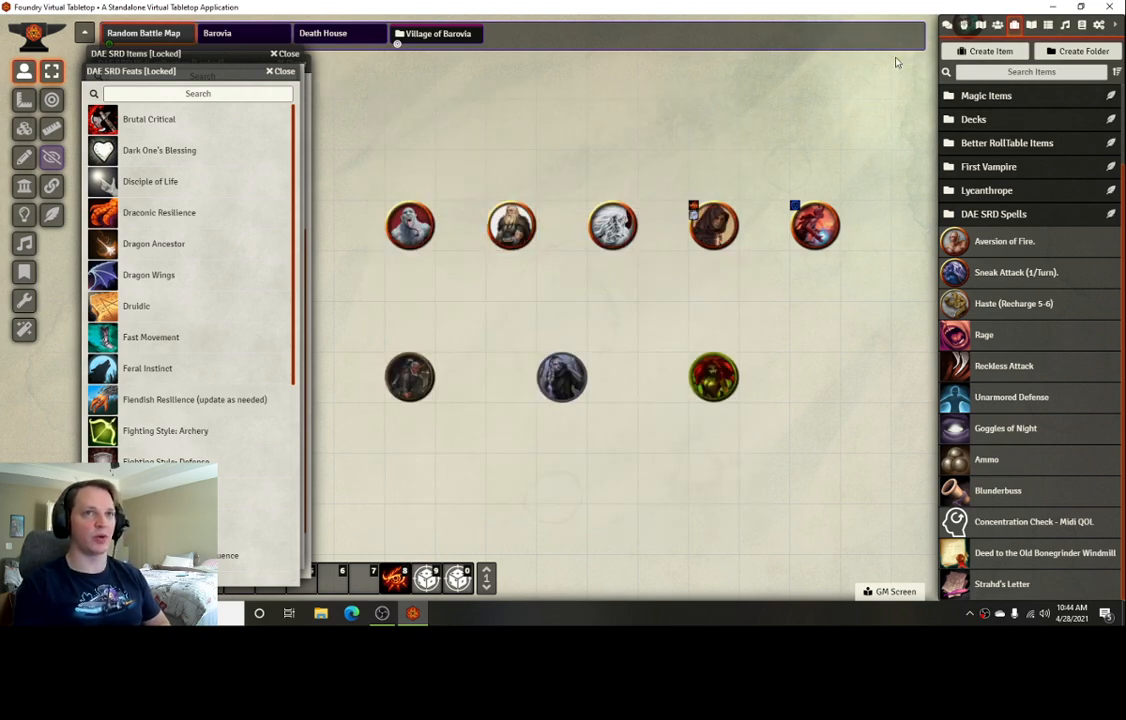
Show the combat tracker with the chat log, target the Climbing Ghast token and select the Berserker as the attacker
click(964, 27)
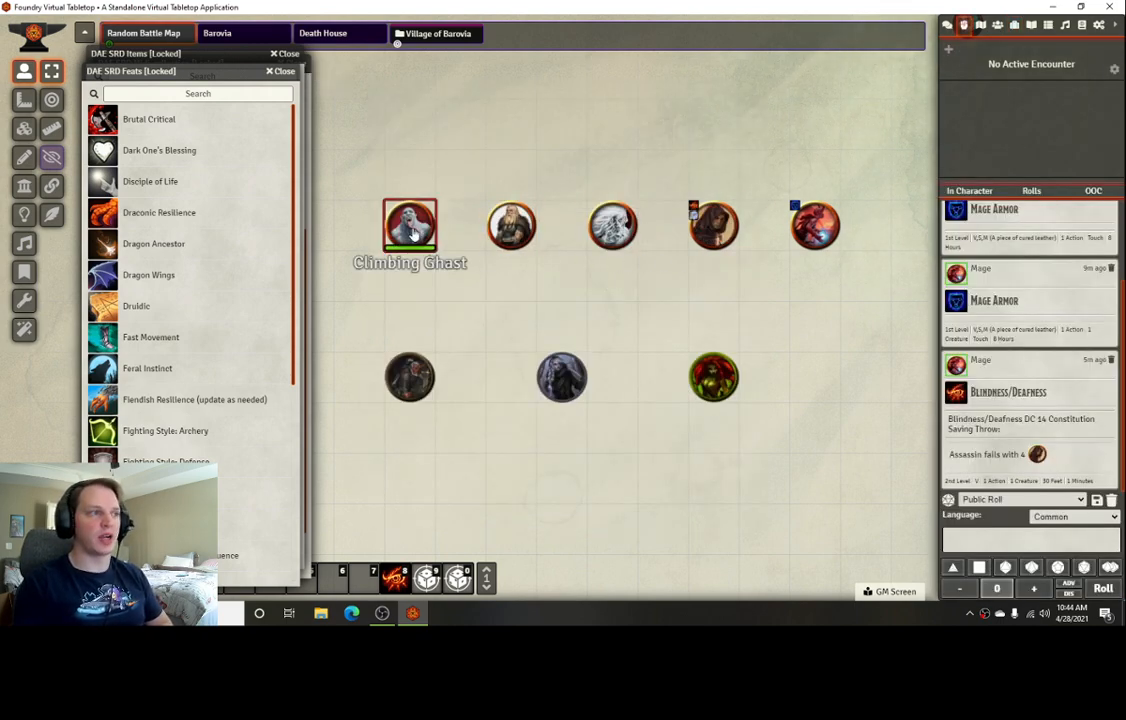
key(ctrl+a)
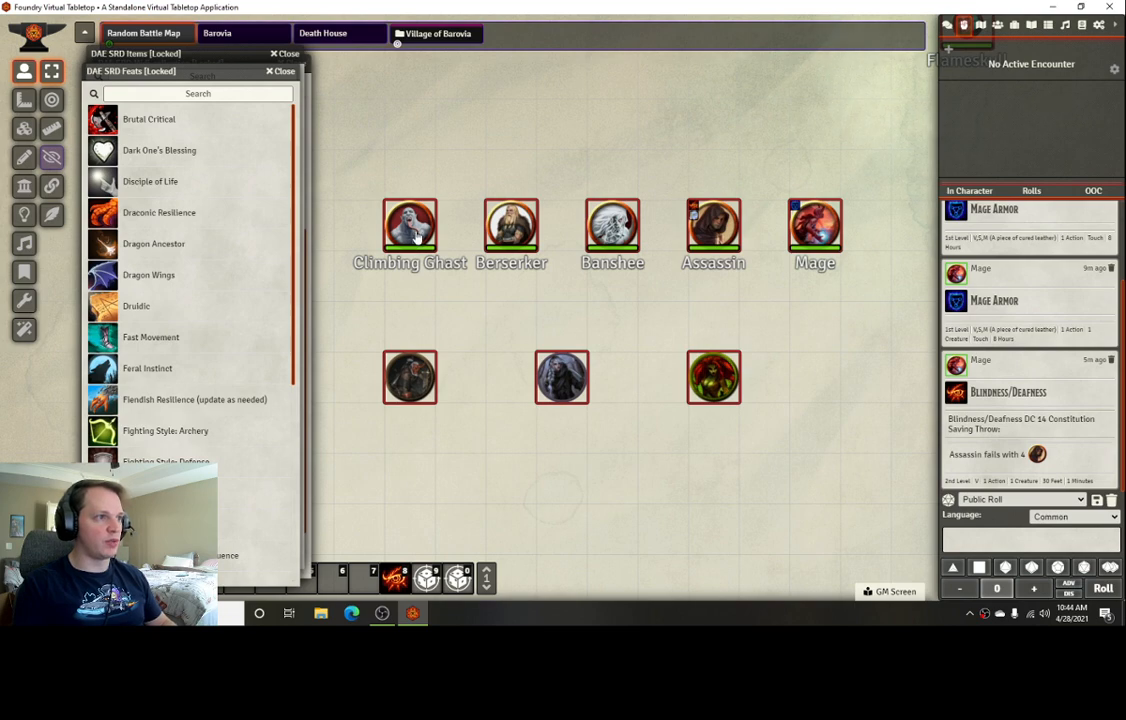
key(t)
click(507, 232)
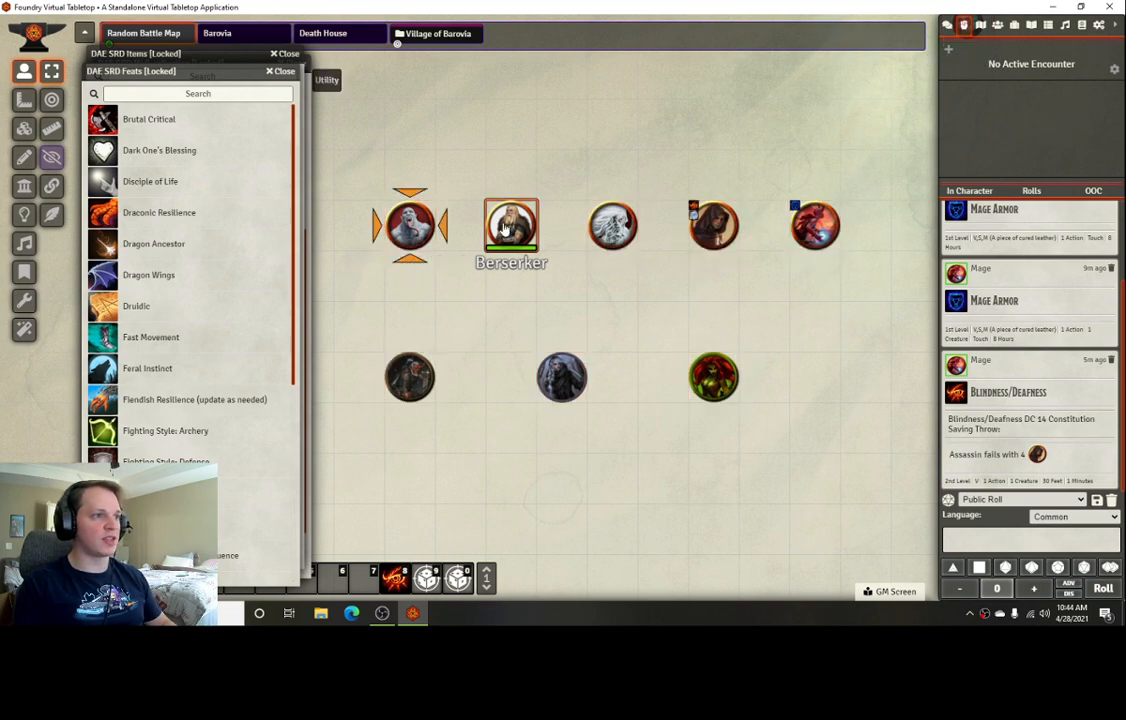
Move the Berserker next to the Climbing Ghast and minimize the DAE SRD compendium windows to uncover the token actions
drag(219, 73, 130, 60)
drag(231, 53, 110, 50)
click(238, 66)
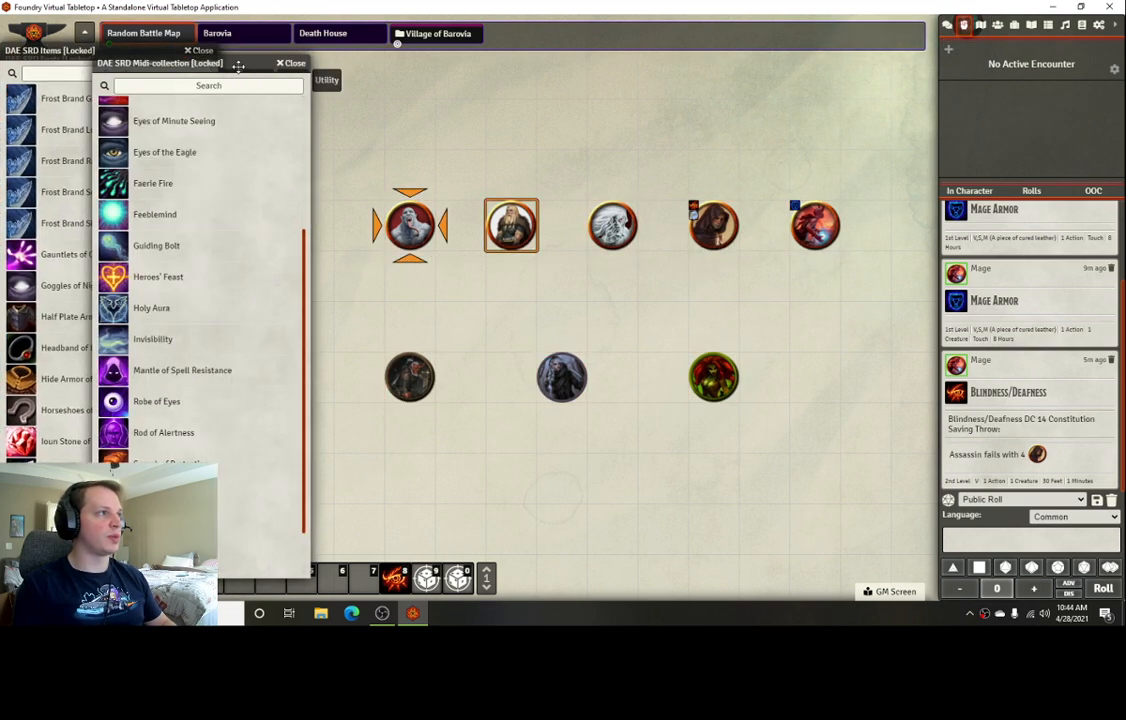
drag(238, 66, 125, 48)
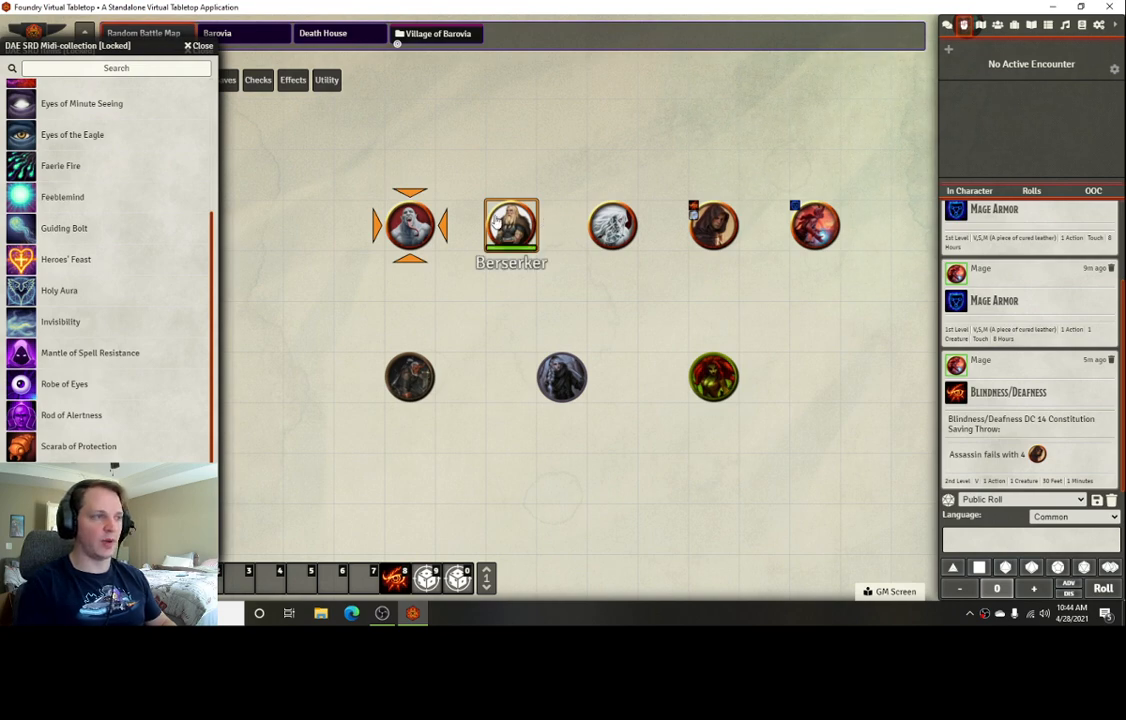
key(Left)
double_click(105, 40)
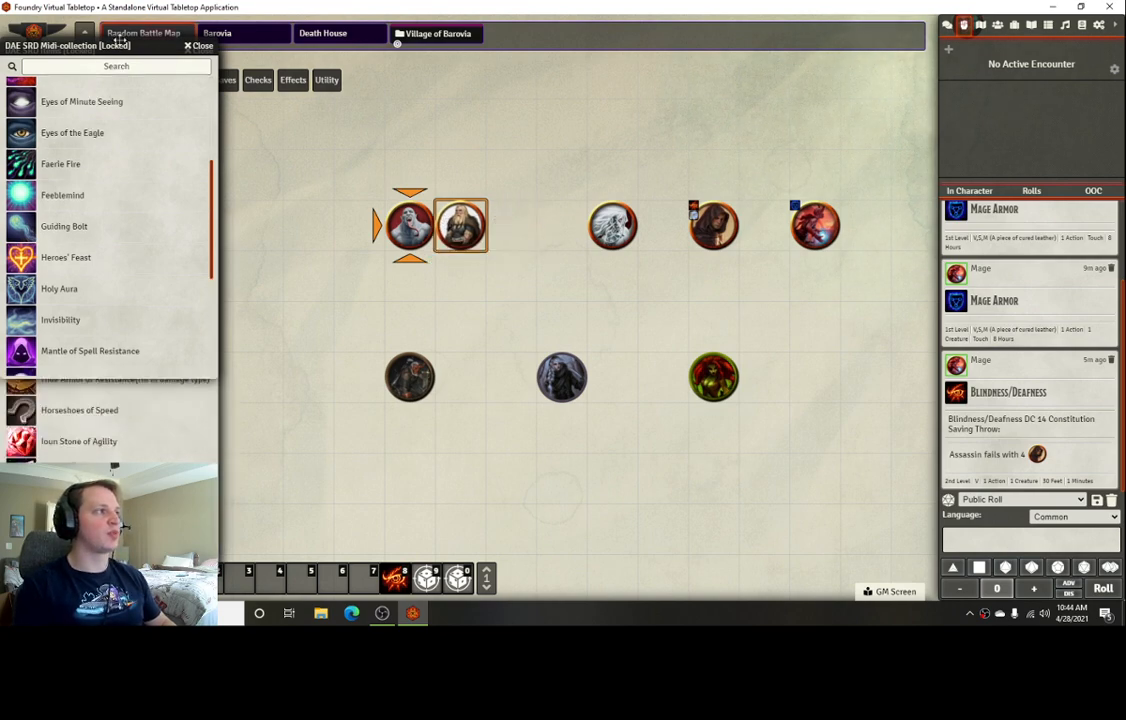
drag(120, 49, 123, 99)
double_click(122, 52)
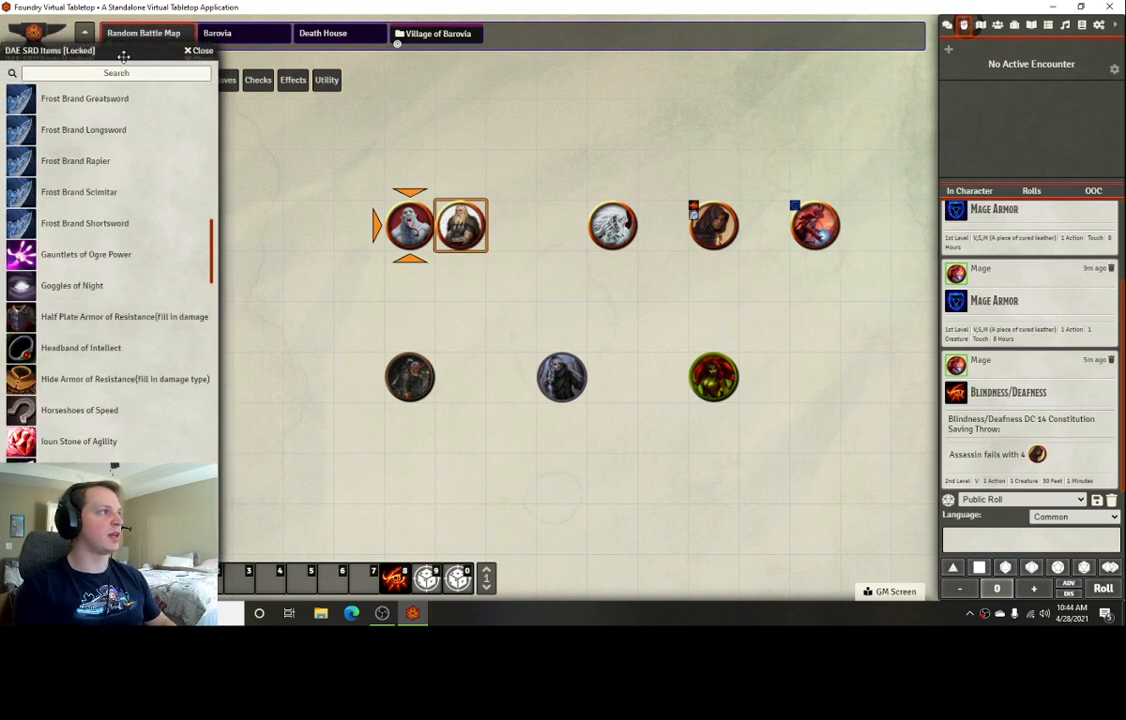
click(114, 51)
double_click(147, 57)
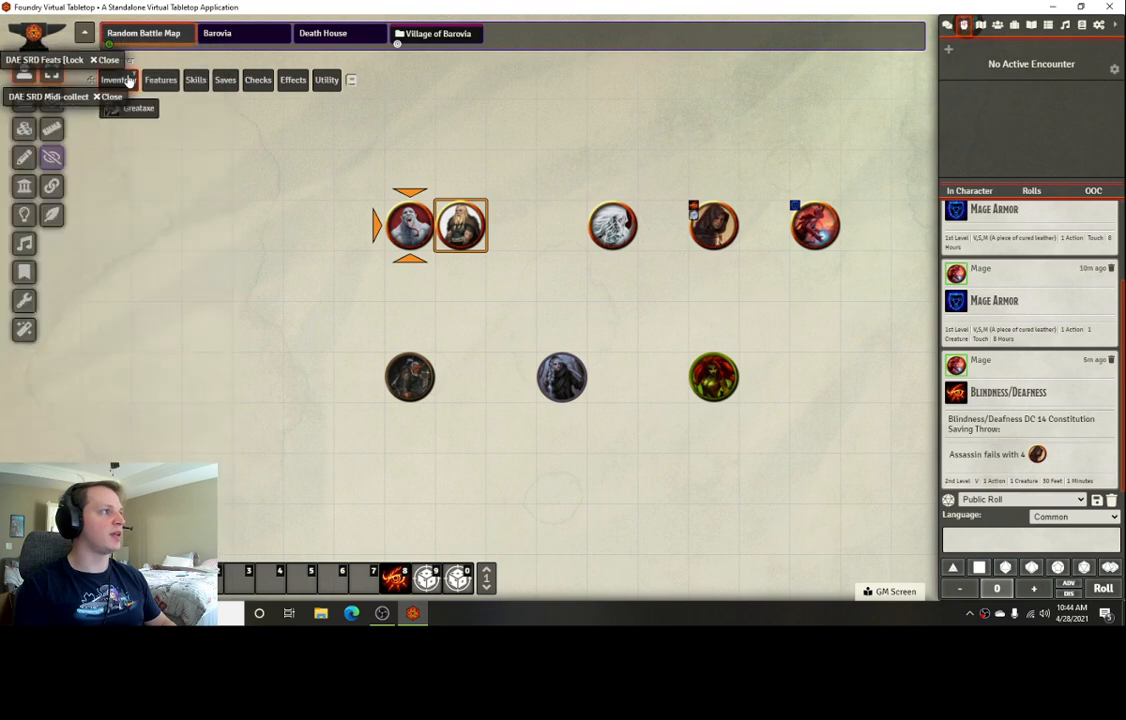
Attack the Climbing Ghast with the Berserker's Greataxe, first with a straight roll and again with advantage, rolling normal damage both times
click(136, 107)
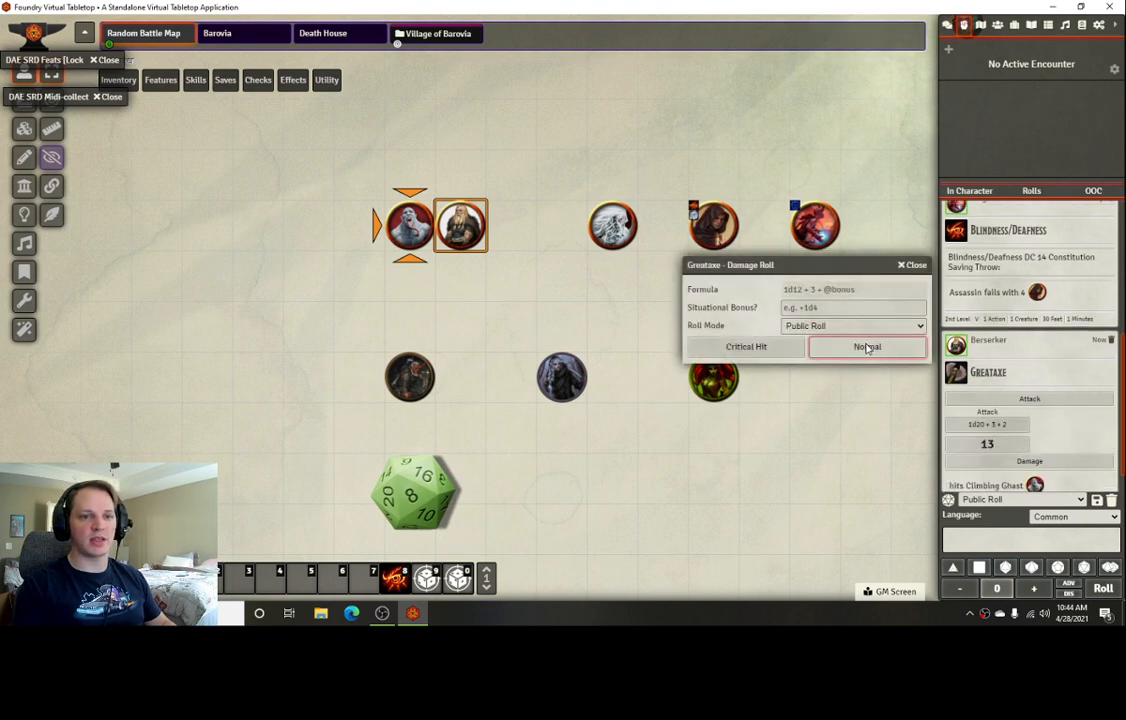
click(867, 347)
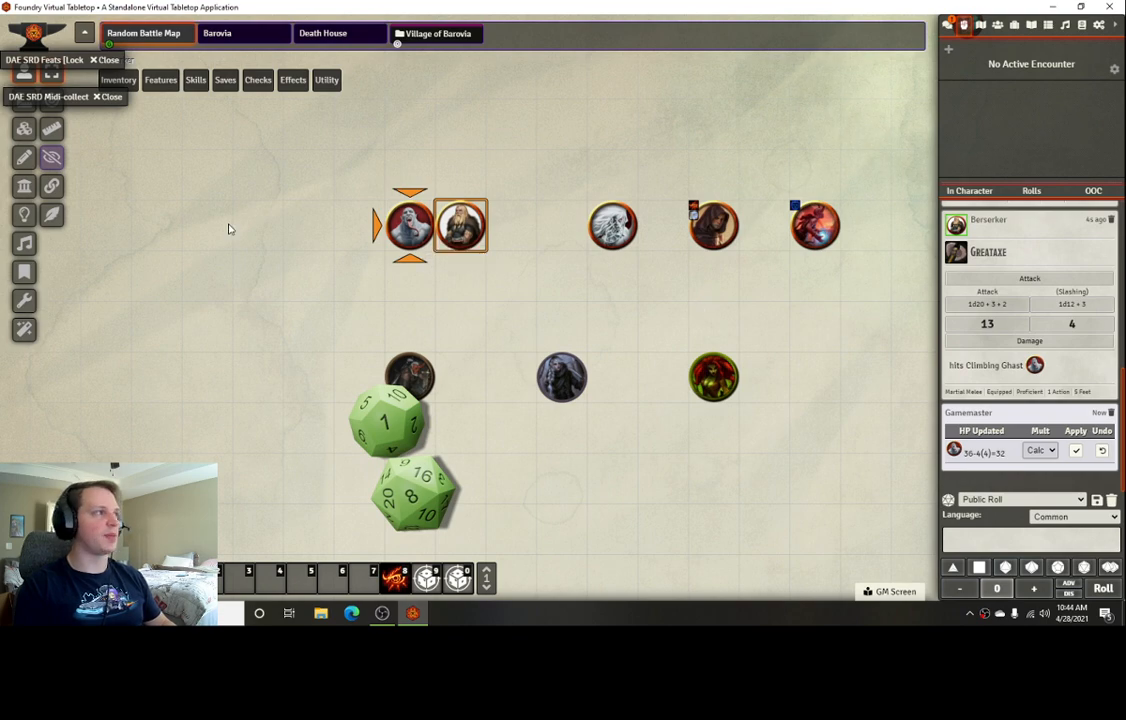
mouse_move(293, 80)
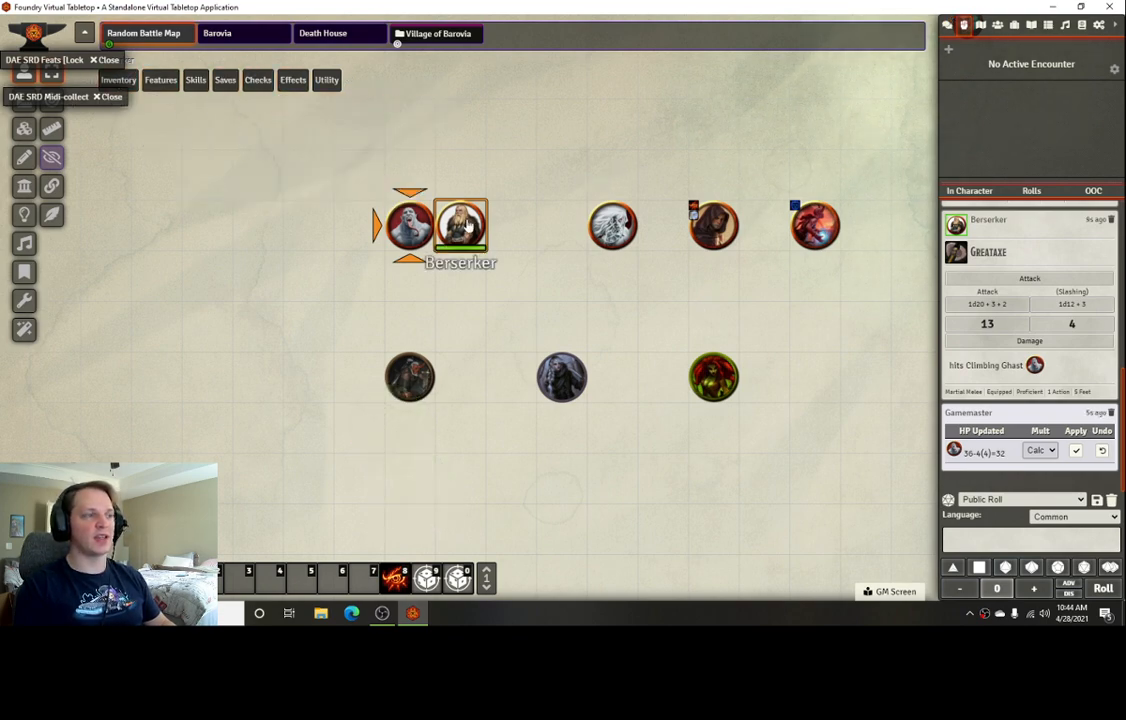
mouse_move(127, 84)
click(138, 110)
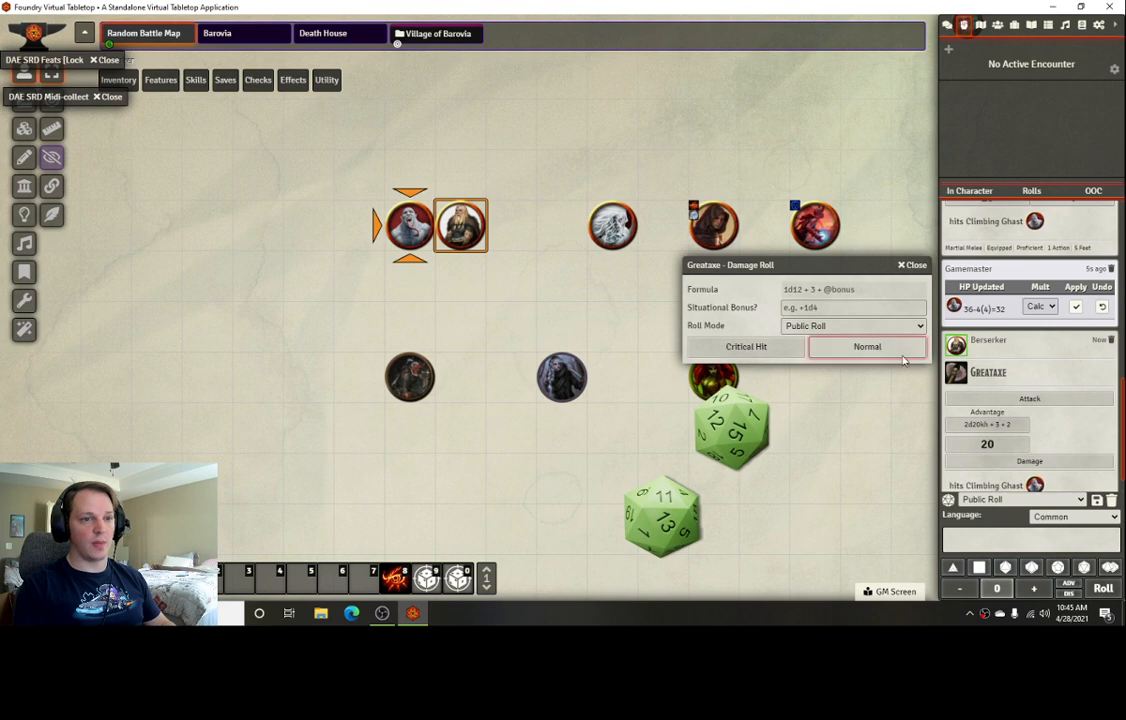
click(902, 356)
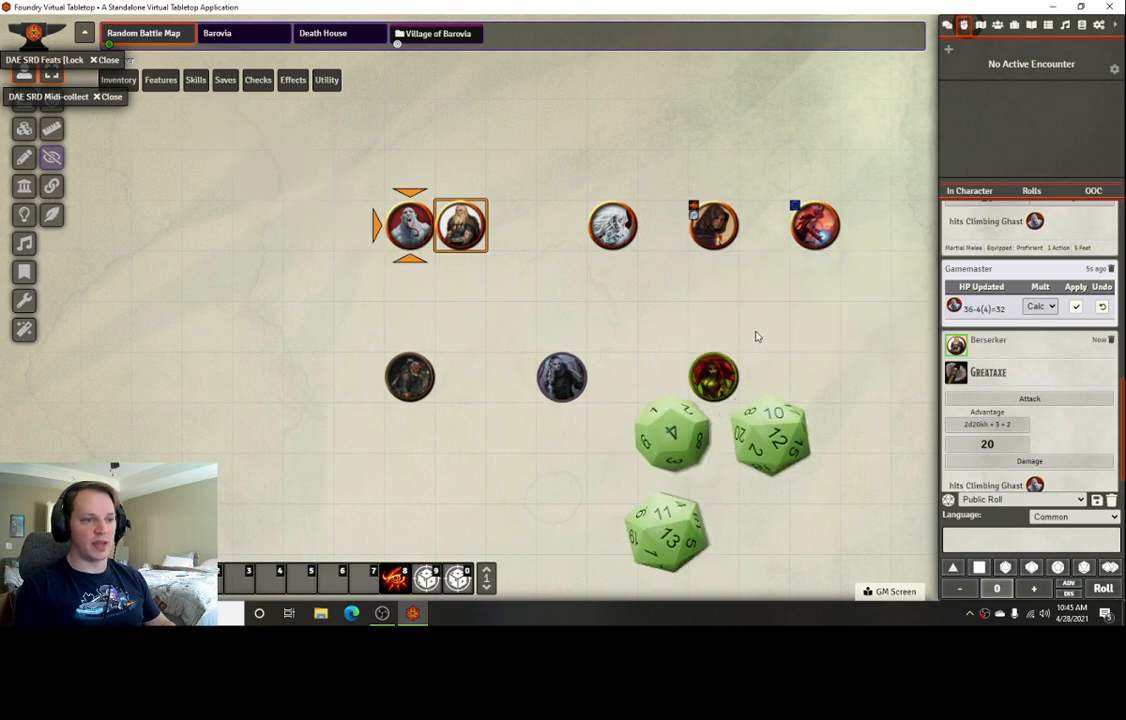
Select the Climbing Ghast with the Berserker as its target and try to attack with Bite
alt+click(455, 229)
alt+click(408, 231)
click(405, 231)
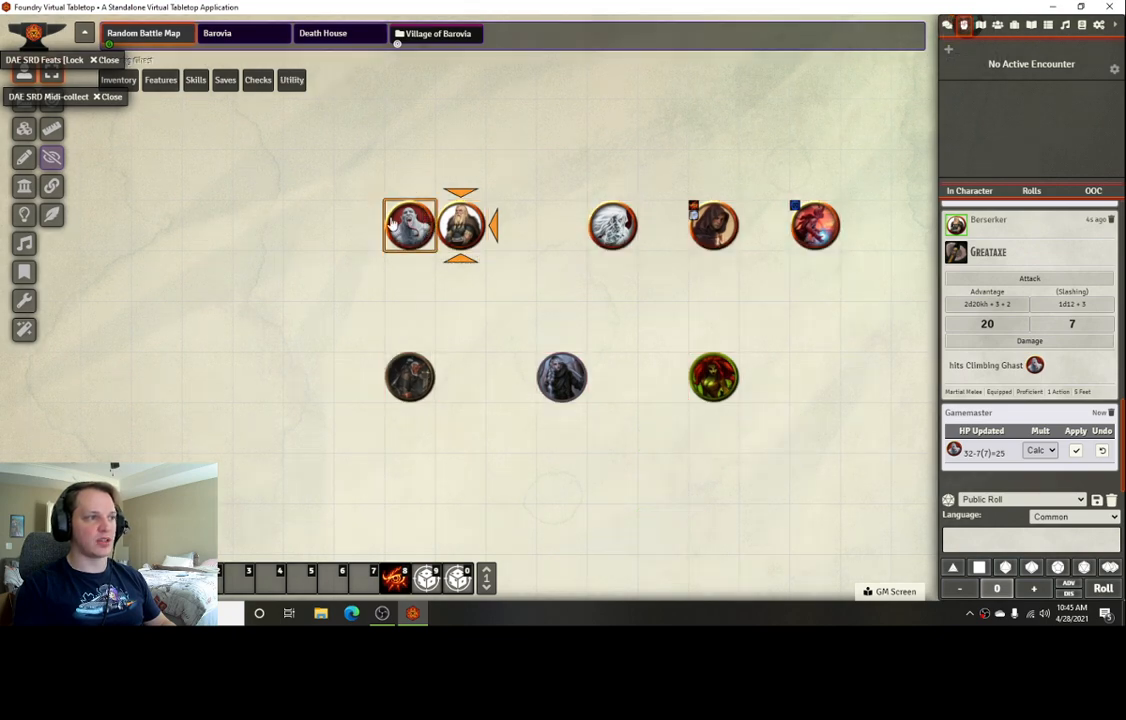
mouse_move(122, 80)
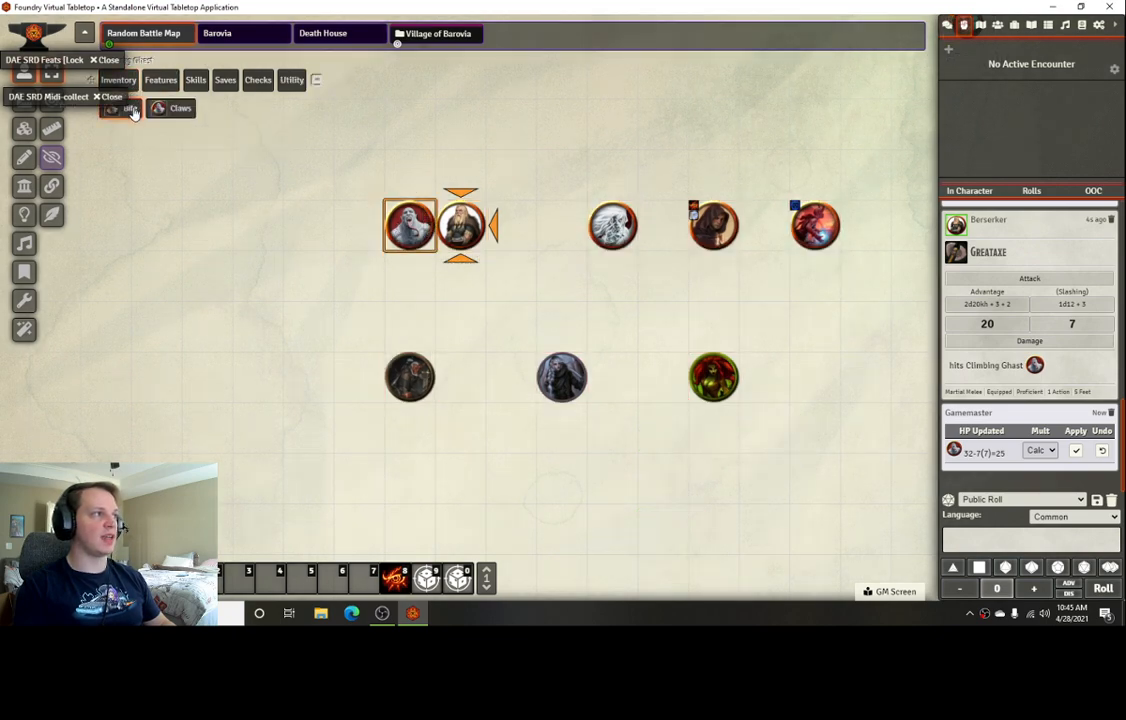
click(133, 111)
alt+click(466, 232)
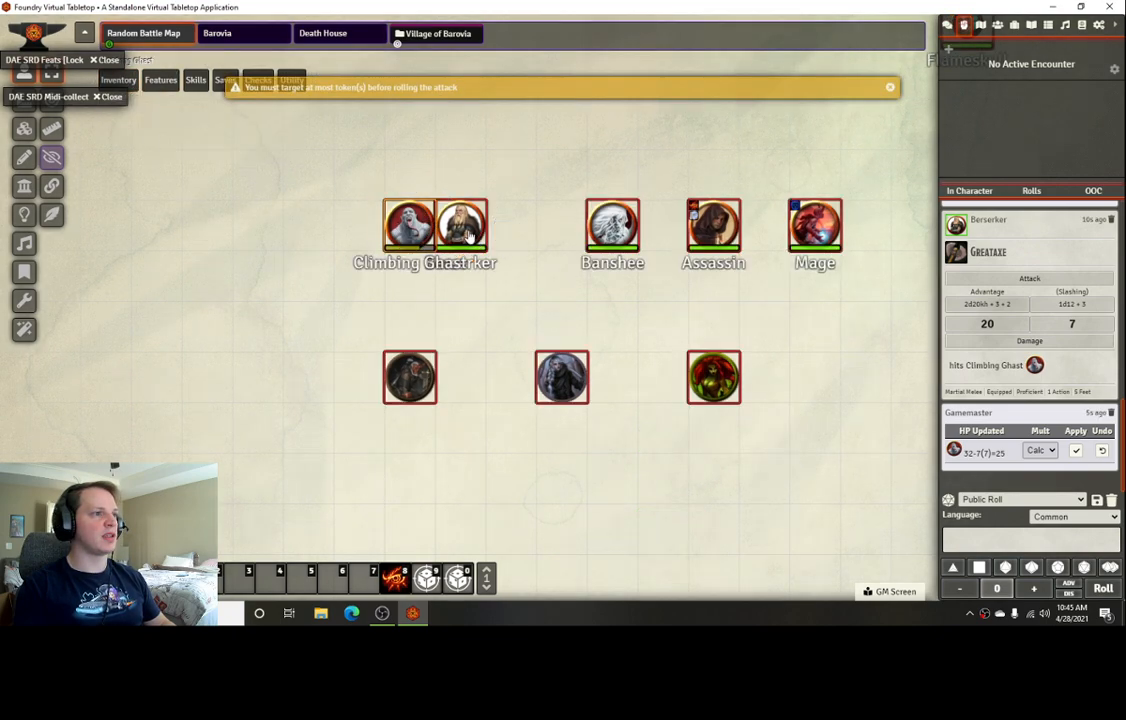
alt+click(466, 232)
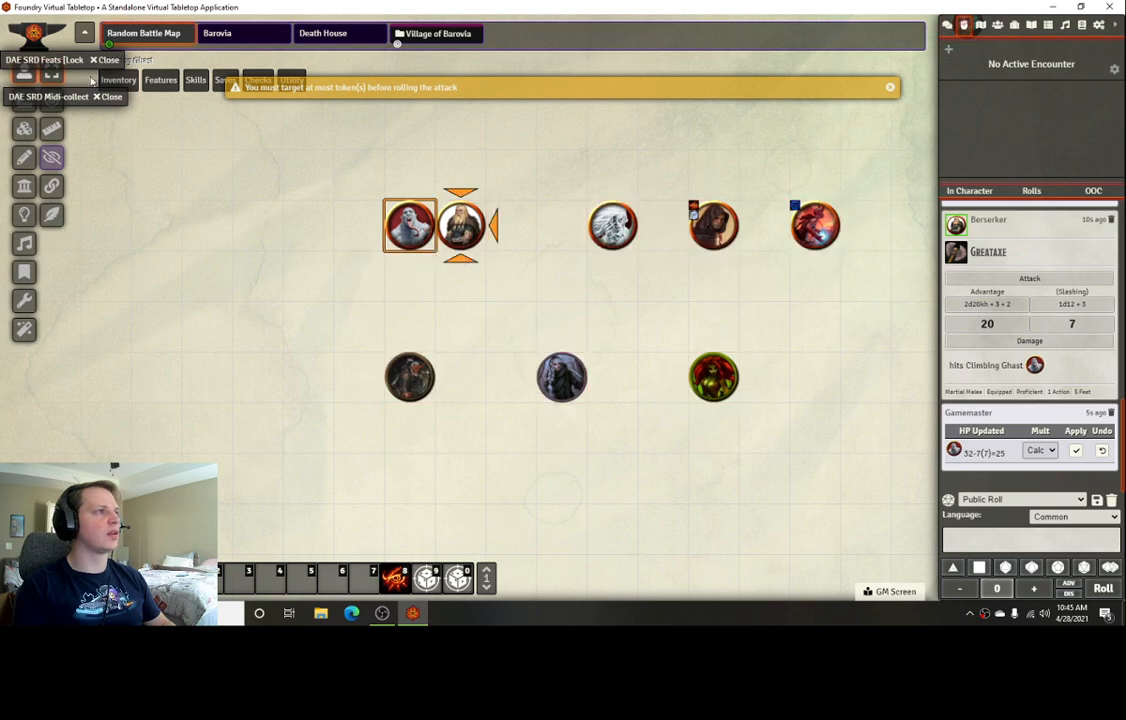
Attack the Berserker with the Climbing Ghast's Claws and roll normal damage
mouse_move(118, 80)
click(172, 110)
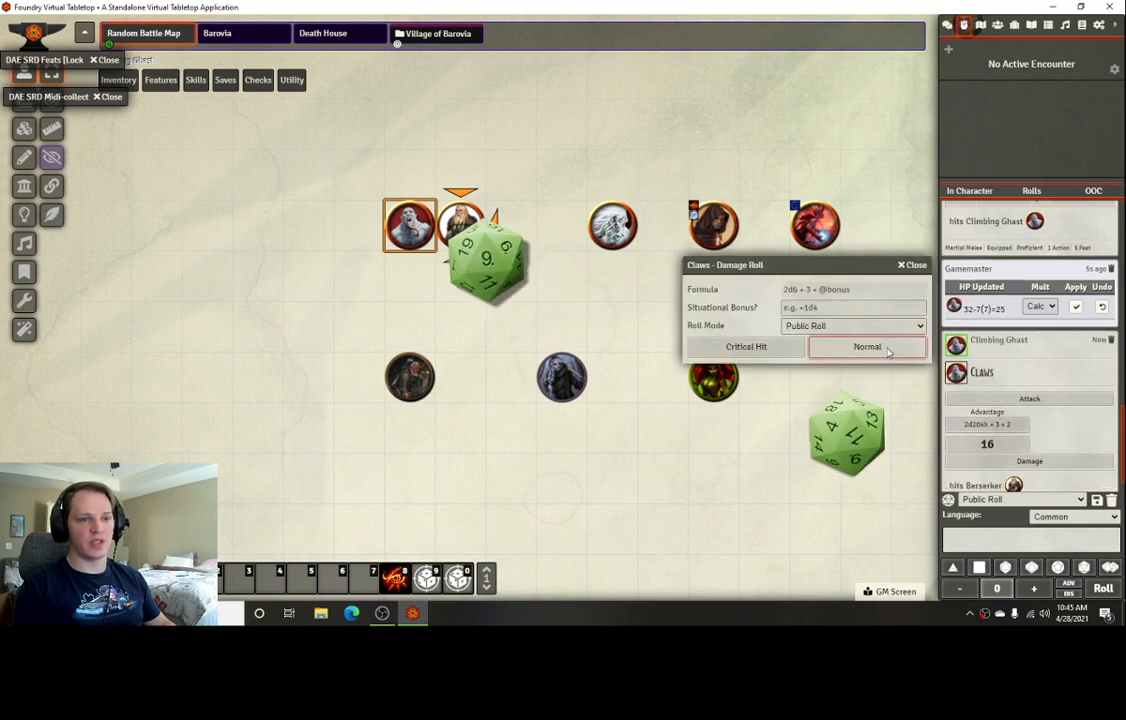
click(867, 347)
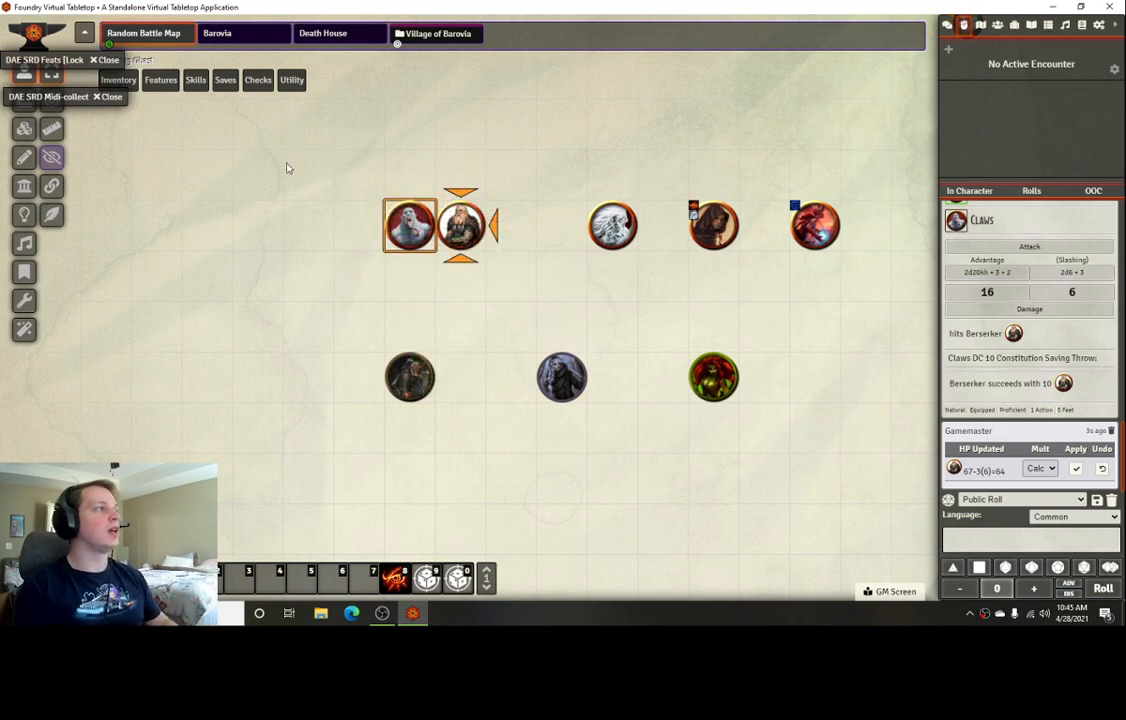
Try the Climbing Ghast's Bite again, and set the Bite's target to 1 creature in its weapon details
mouse_move(128, 88)
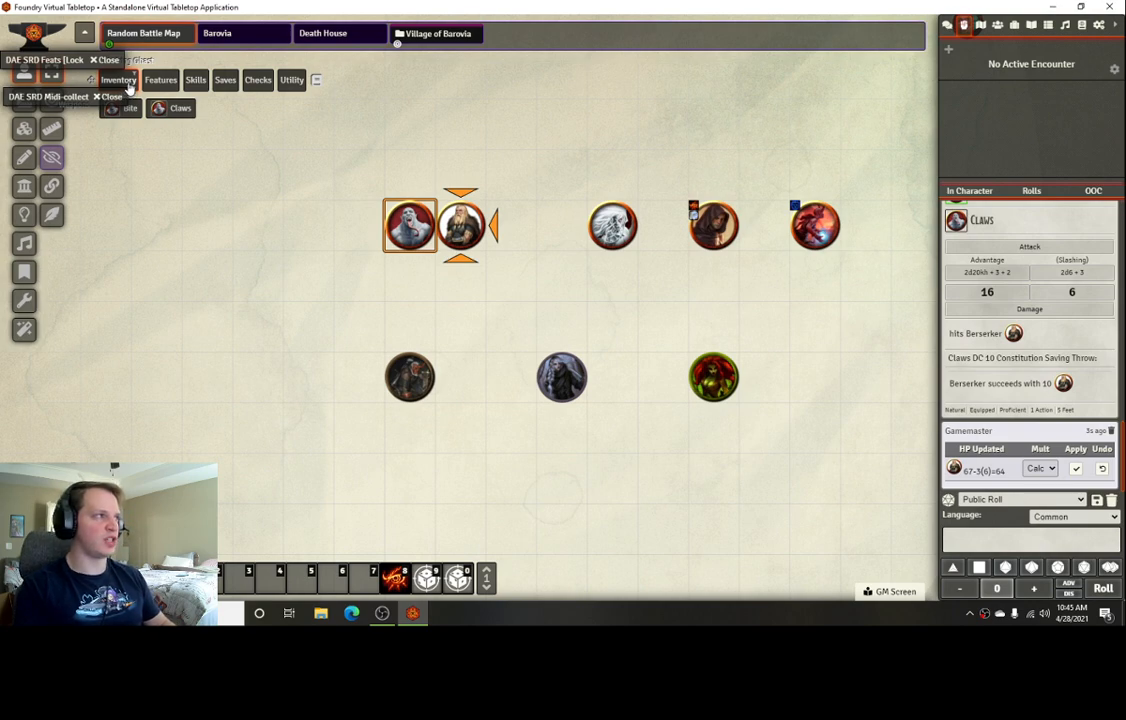
click(134, 110)
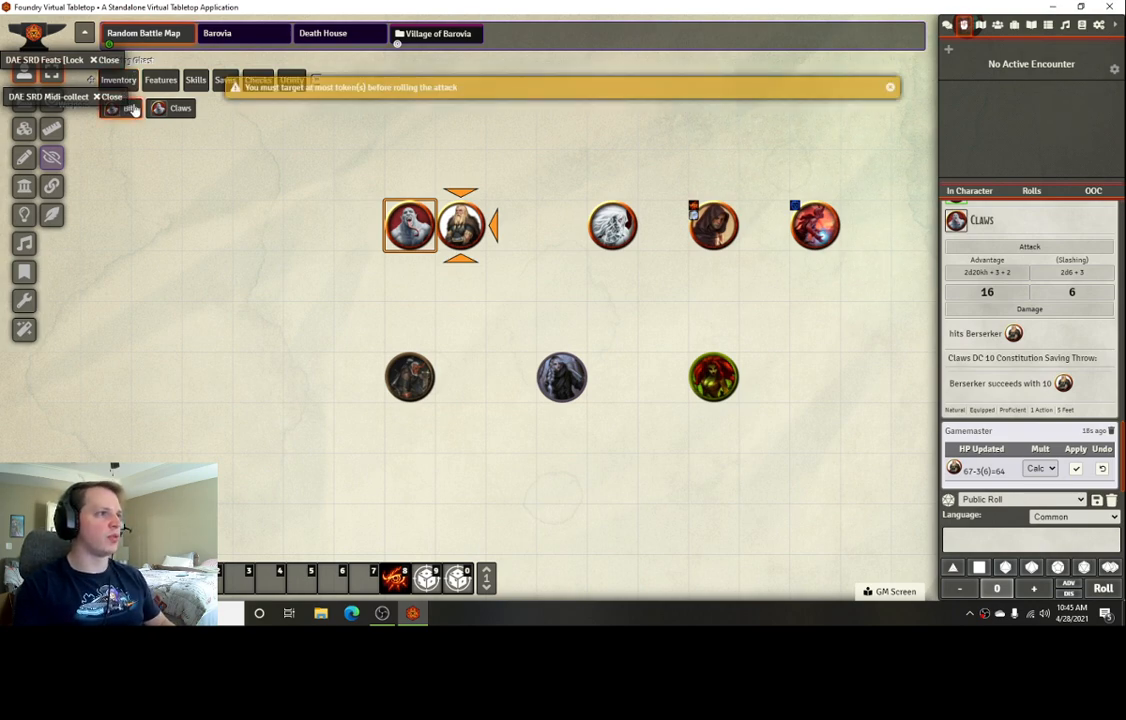
double_click(415, 230)
click(487, 232)
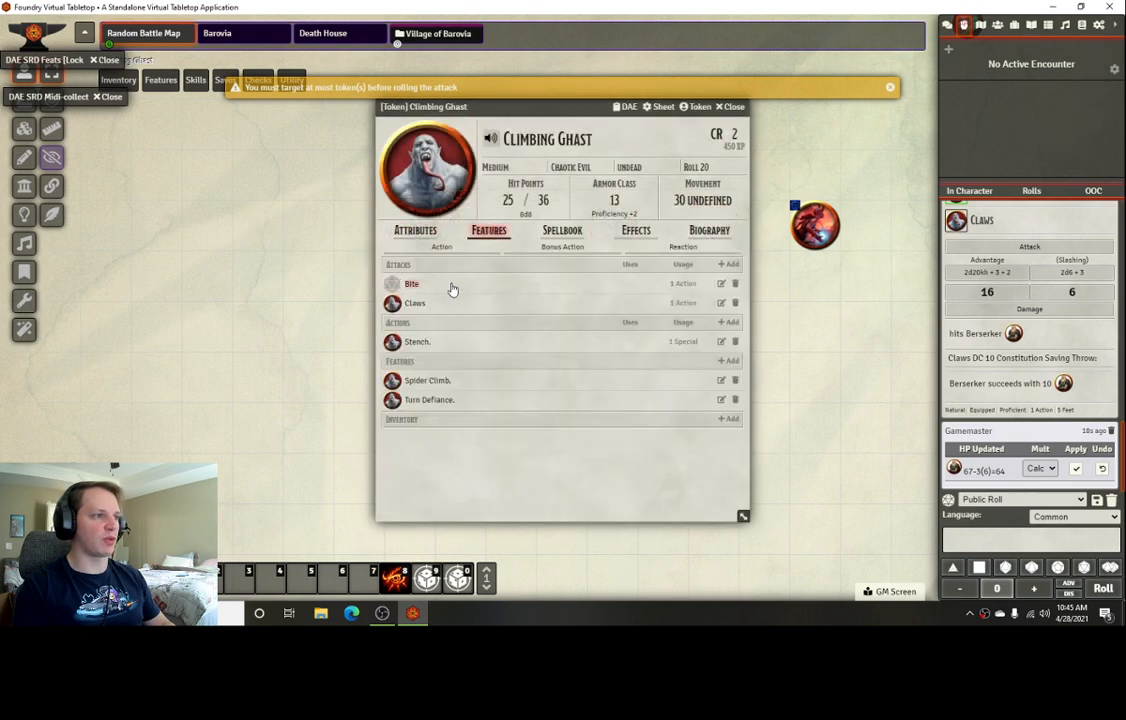
click(721, 284)
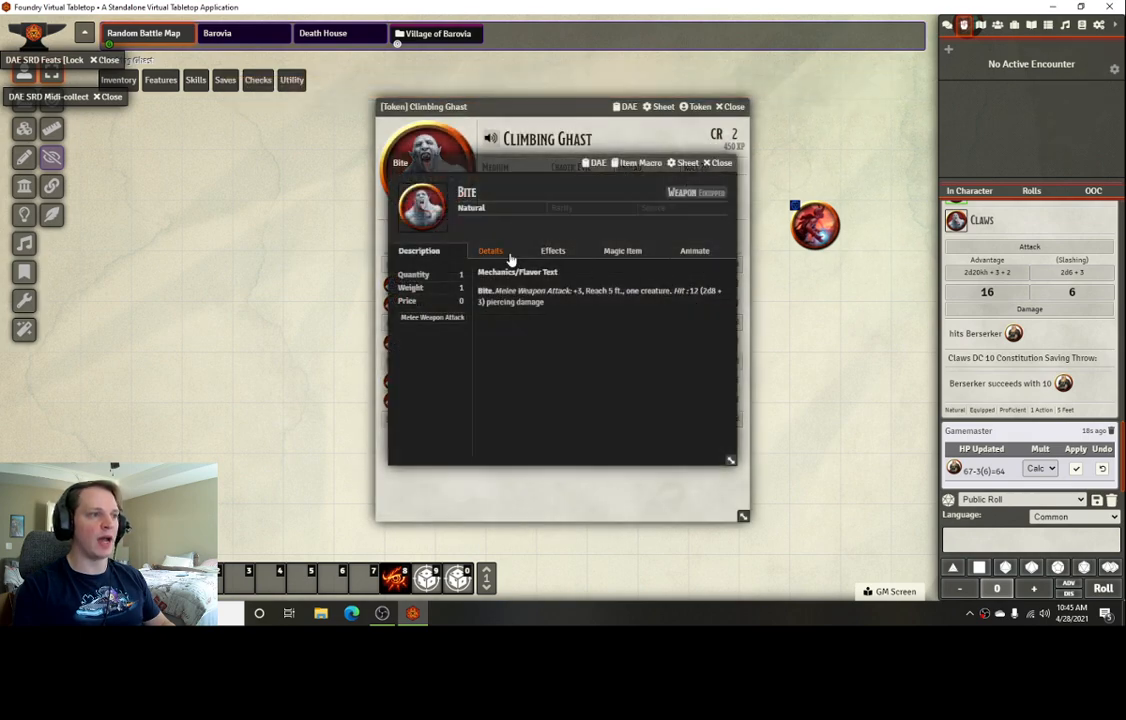
click(490, 252)
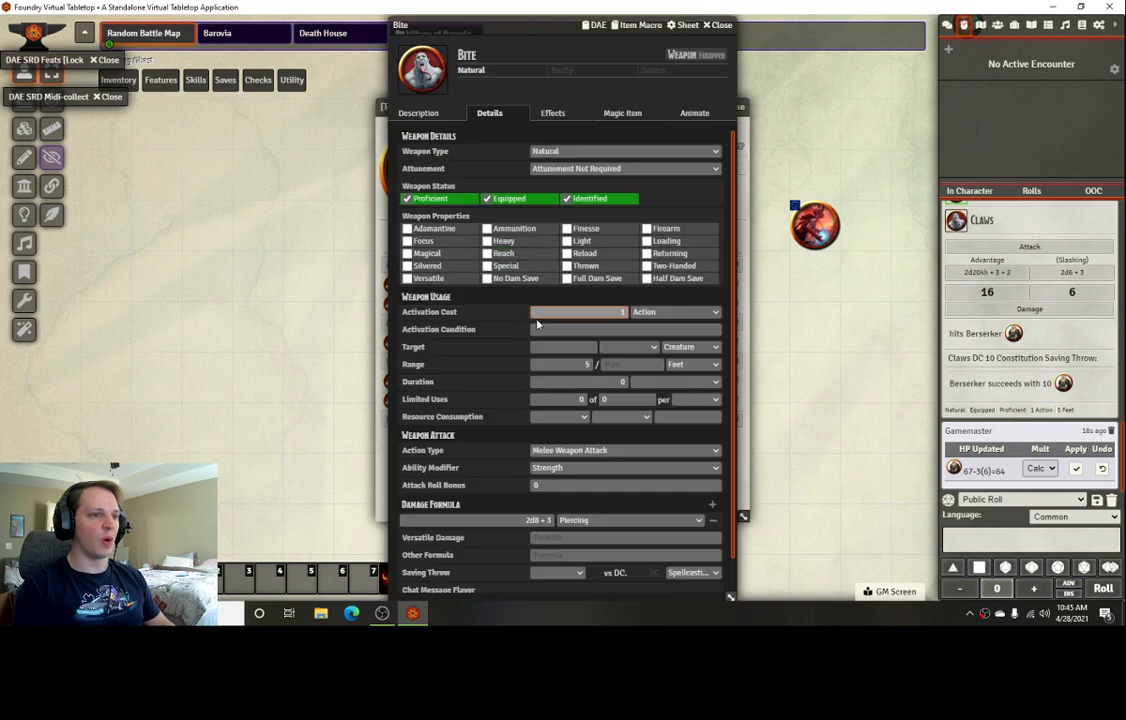
click(531, 347)
text(1)
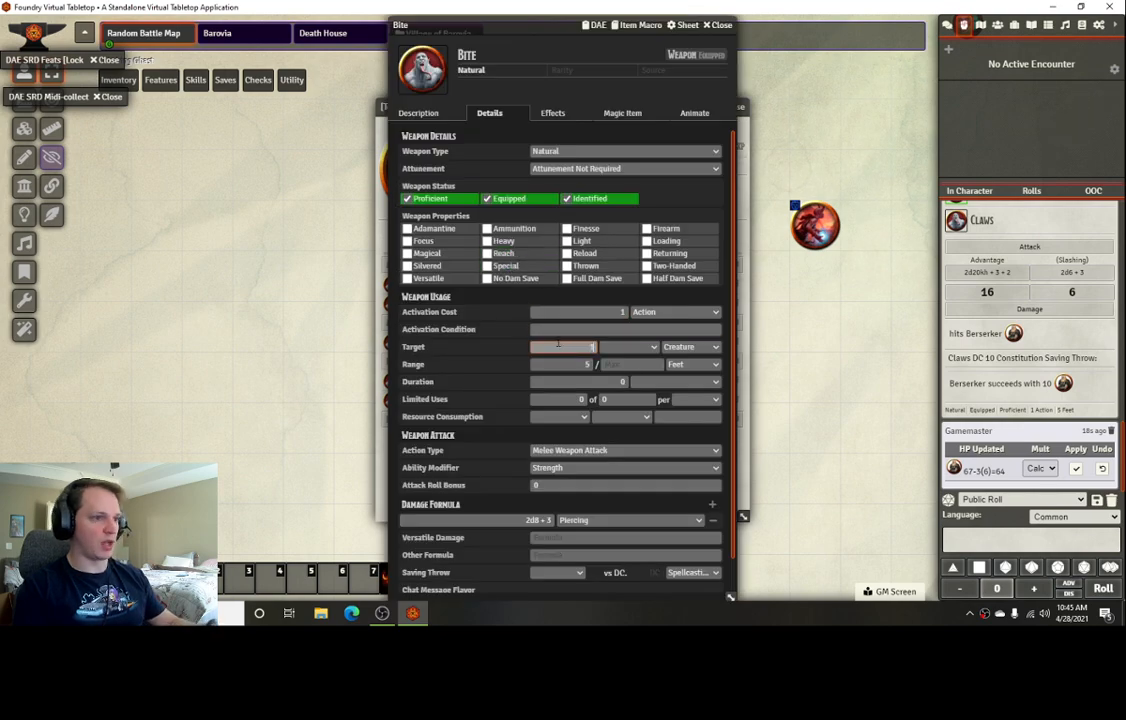
Enter 1 as the Bite's target count and close the Bite details and the Climbing Ghast's sheet
scroll(510, 350, down, 1)
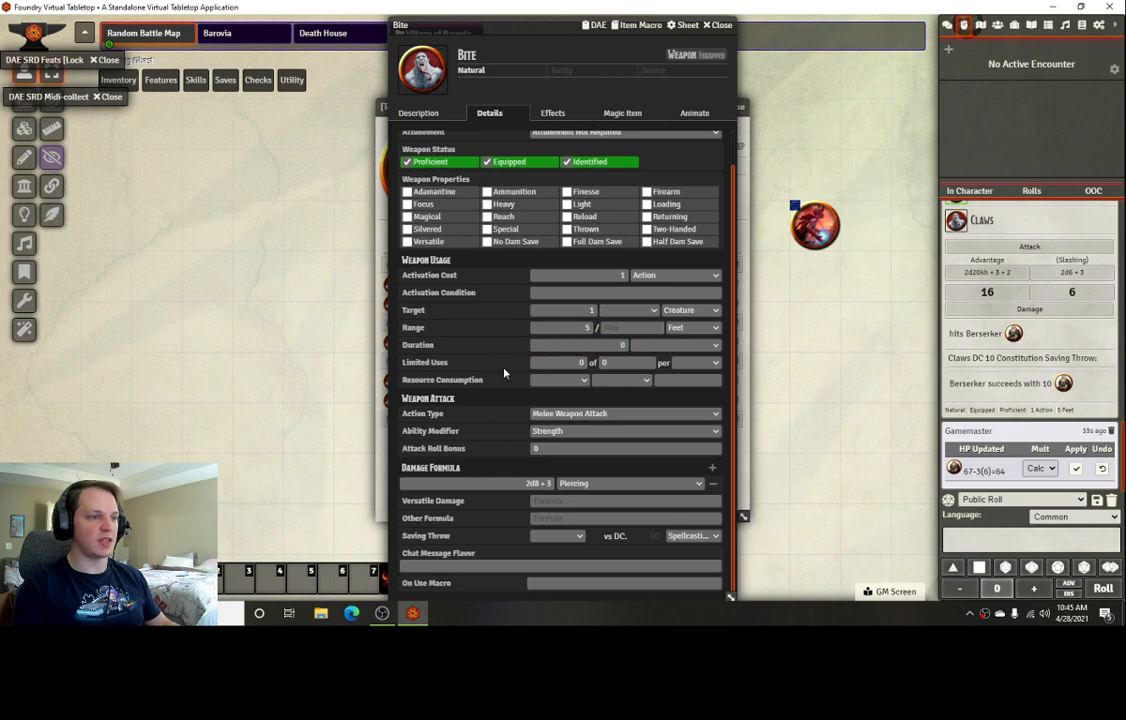
click(716, 26)
click(647, 105)
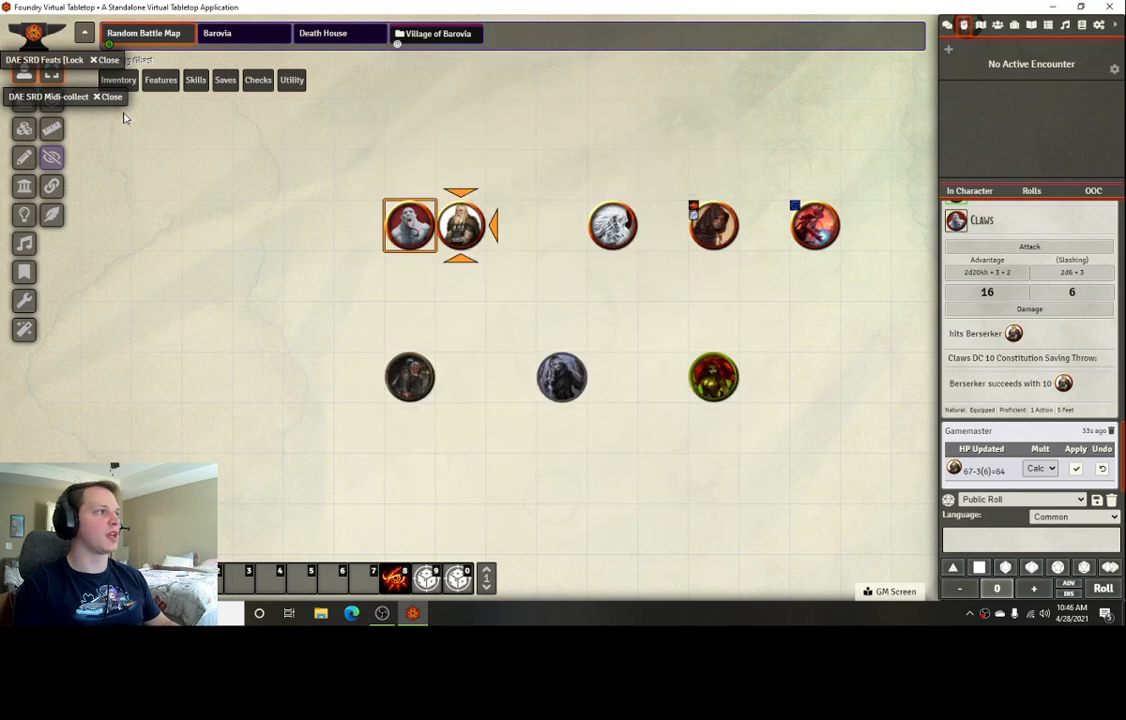
Attack the Berserker with the Climbing Ghast's Bite and dismiss the damage roll
mouse_move(133, 85)
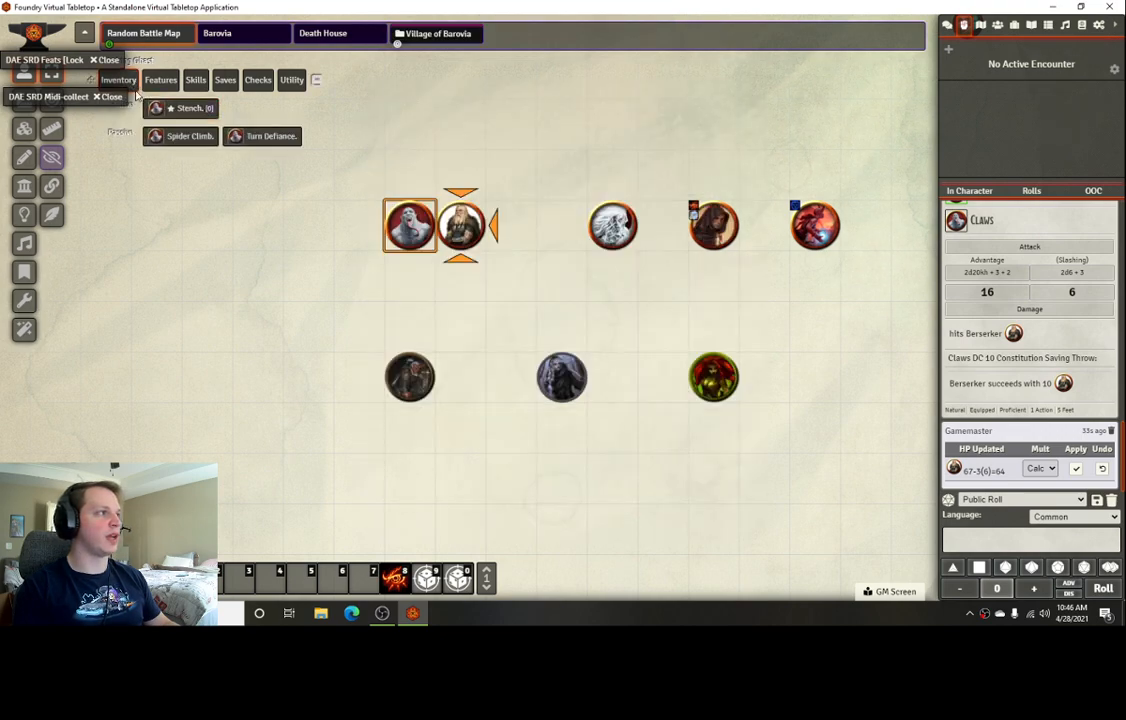
click(129, 110)
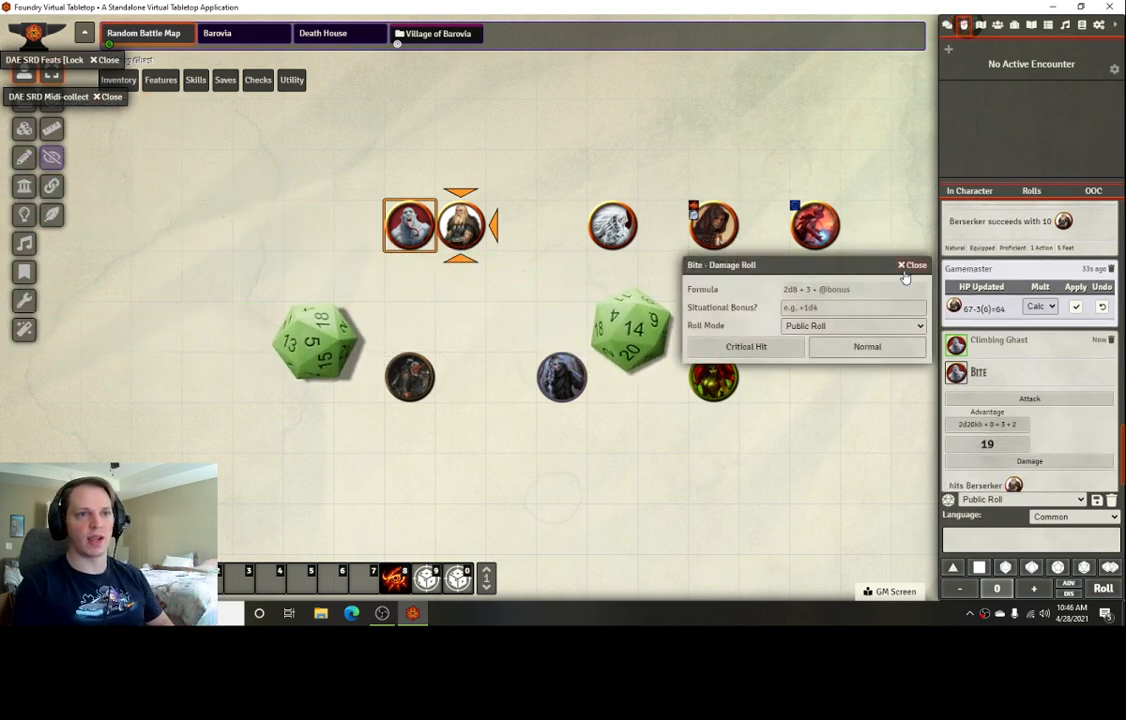
click(907, 266)
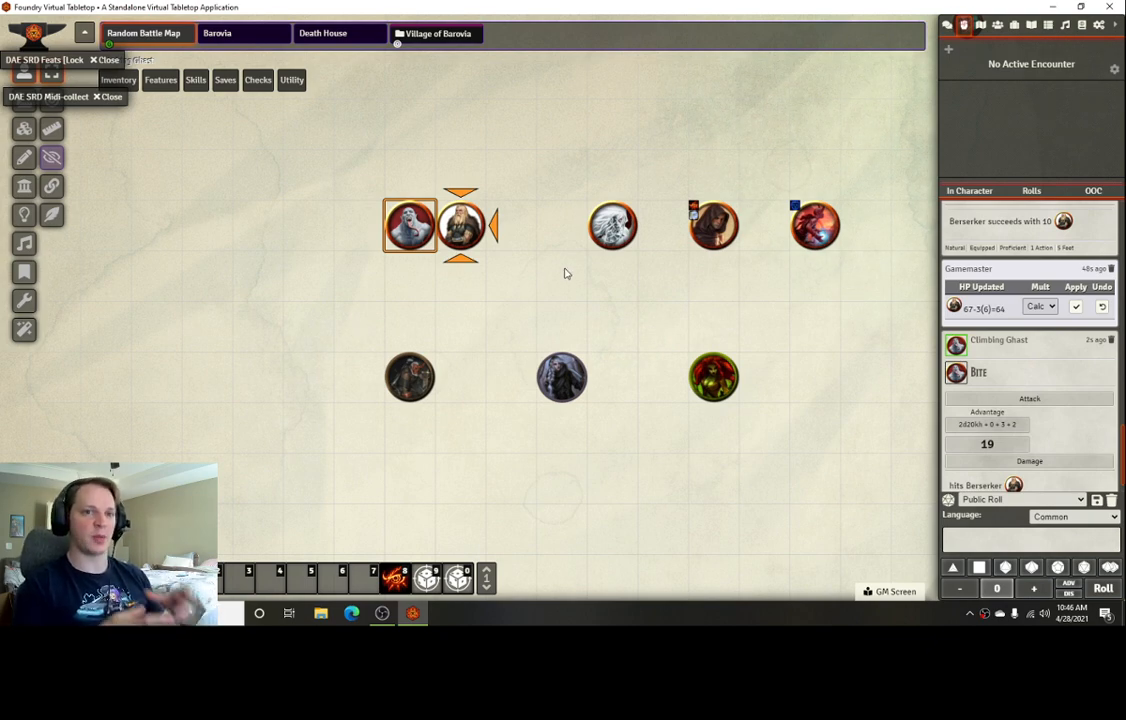
Open the Climbing Ghast's Stench feature from its sheet, read the description, and close the feature
double_click(410, 225)
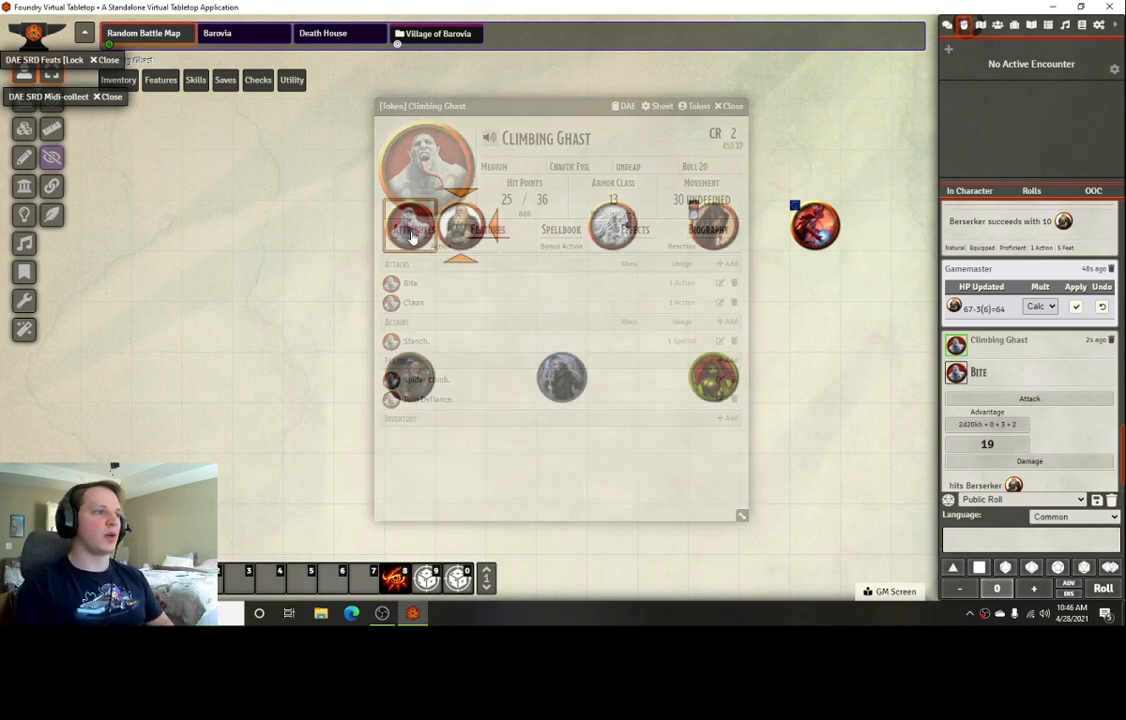
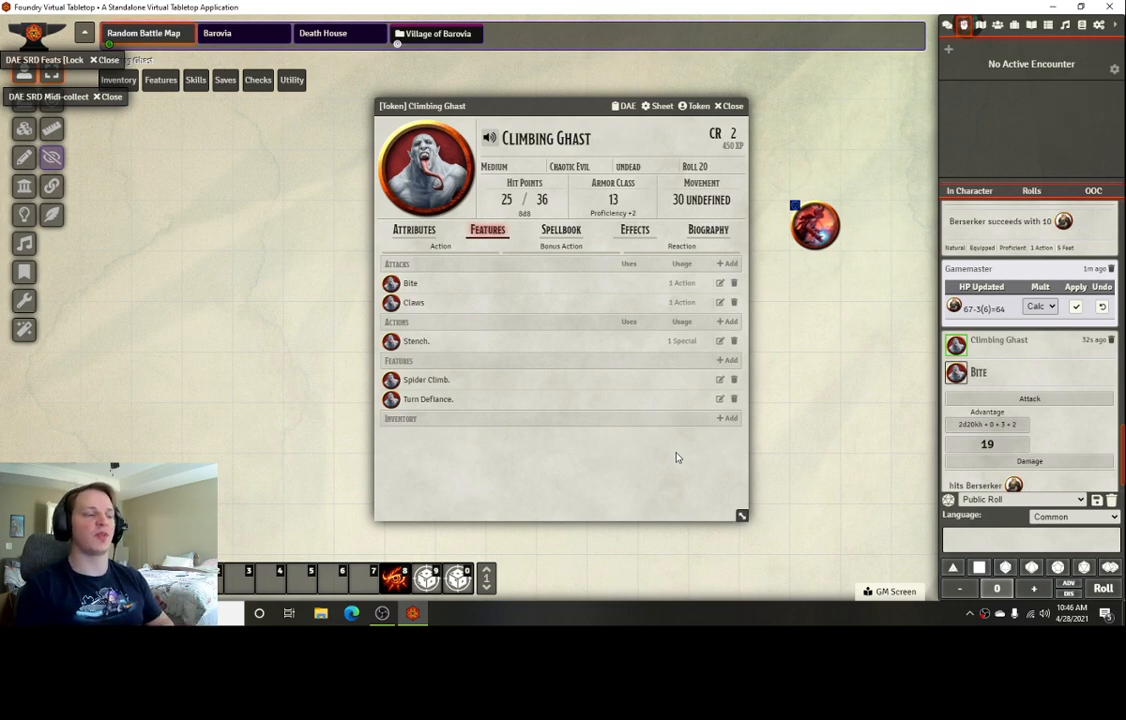
click(720, 341)
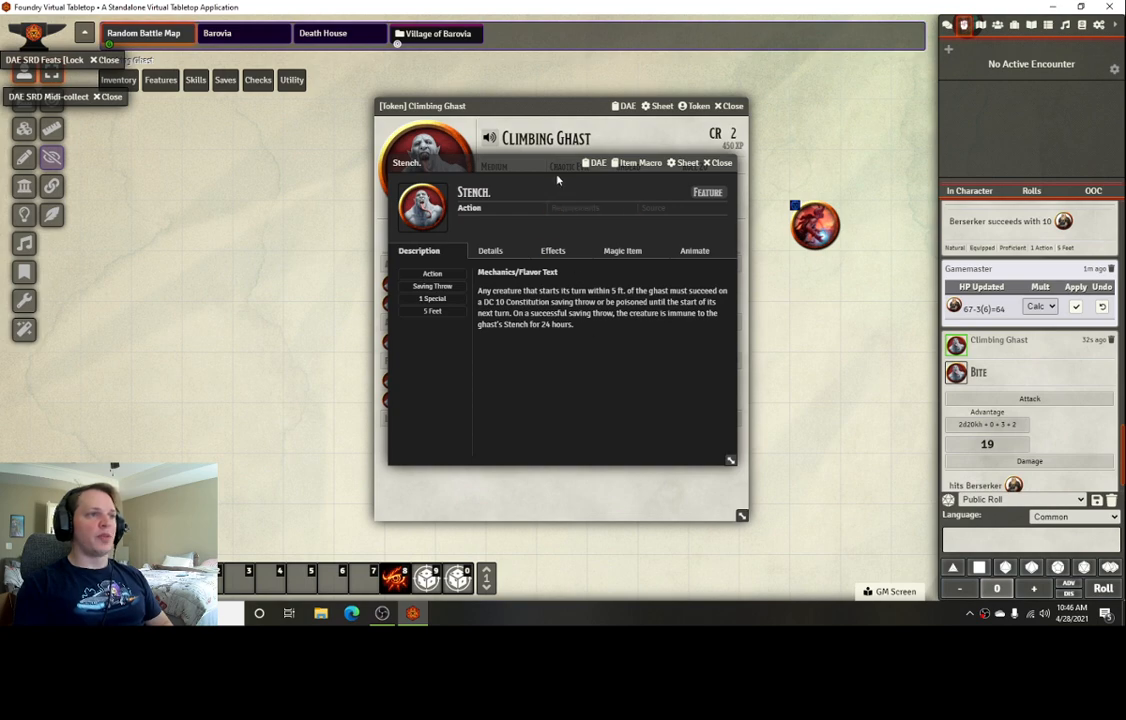
mouse_move(557, 179)
mouse_down()
mouse_move(545, 176)
mouse_move(552, 203)
mouse_up()
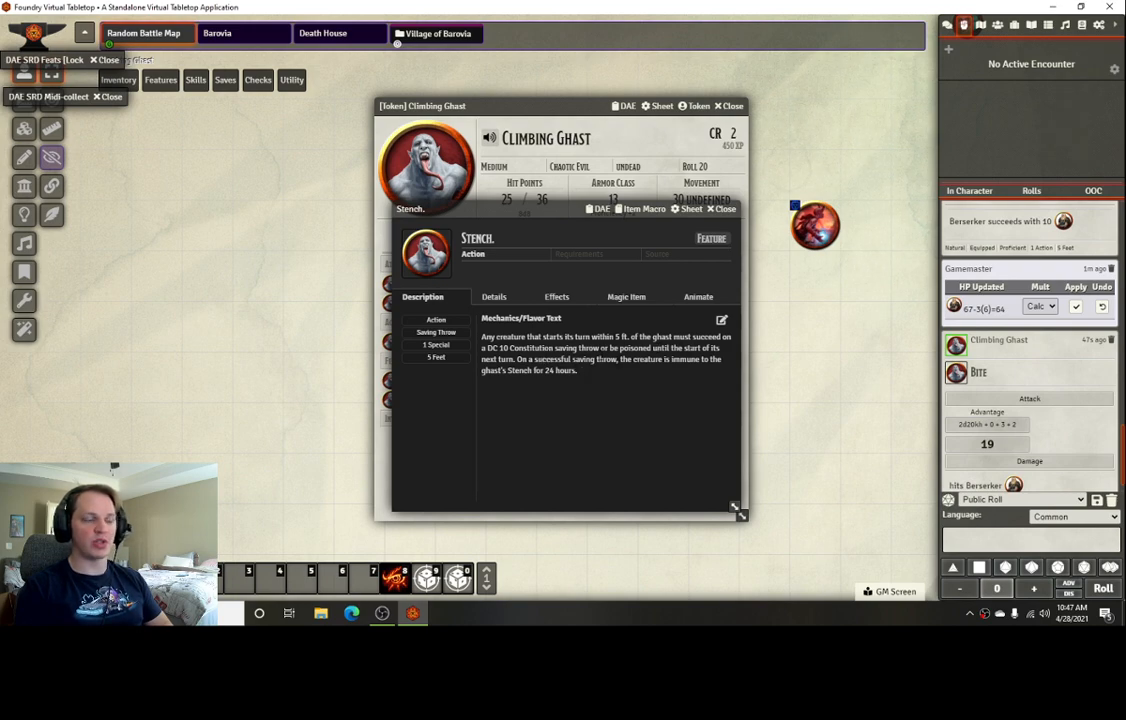
click(727, 210)
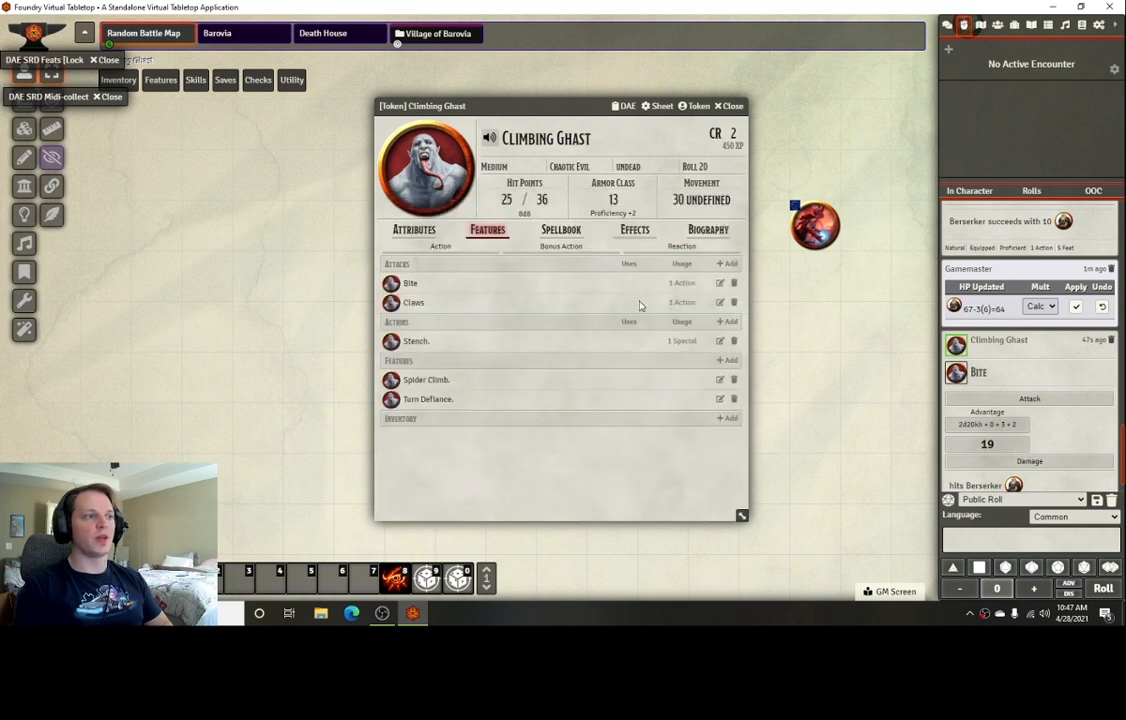
Reopen Stench and examine its usage details against its description, including the range and the available action types
click(719, 340)
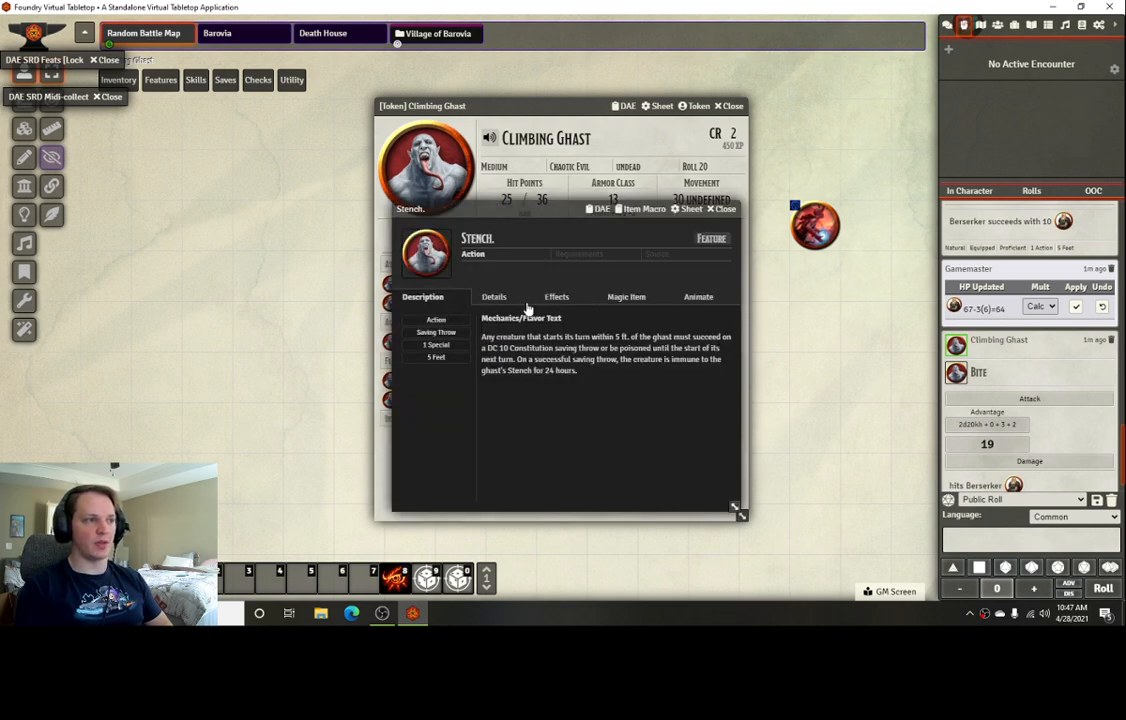
click(495, 297)
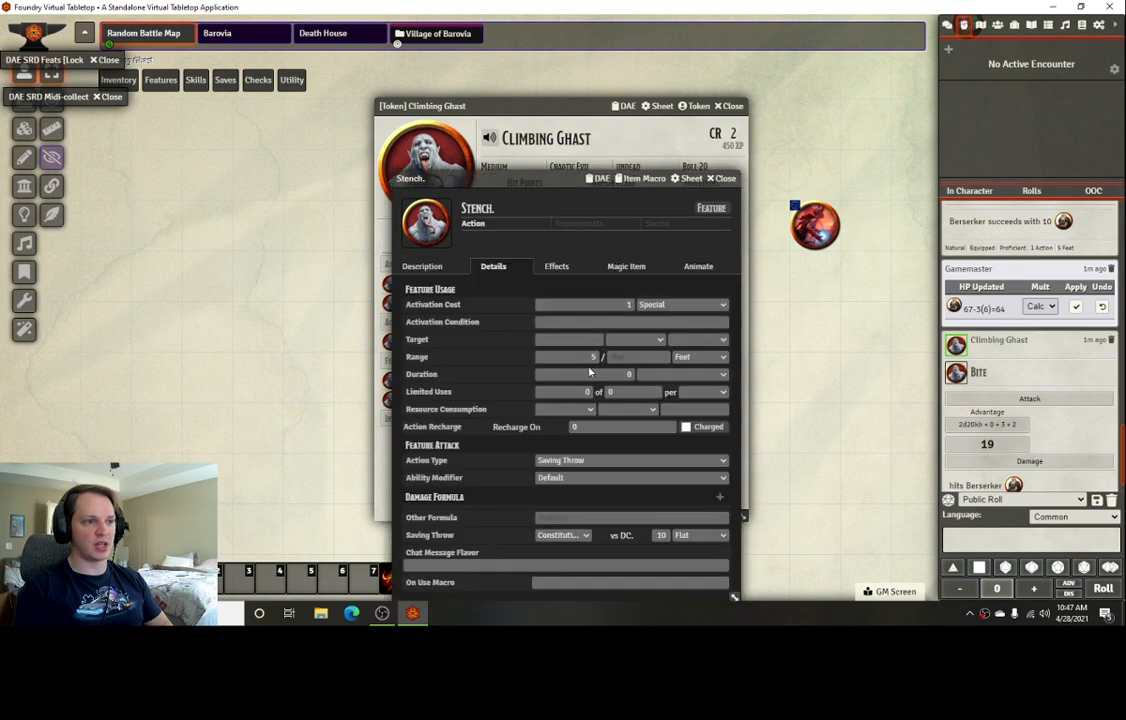
click(422, 266)
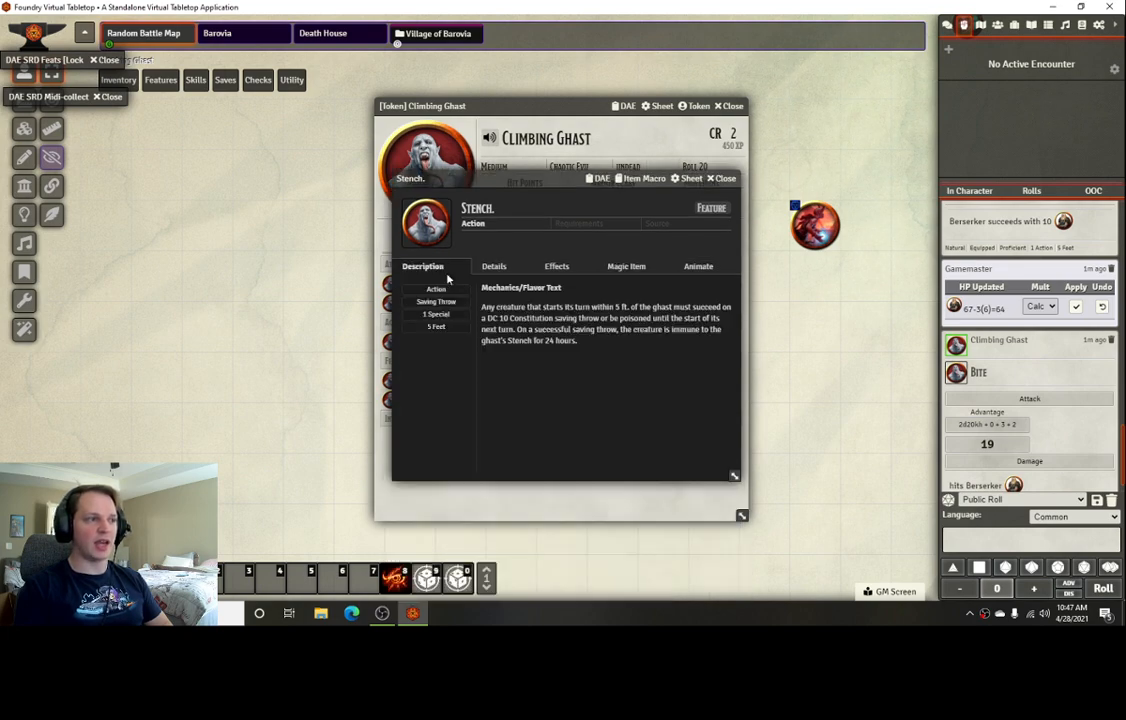
click(501, 272)
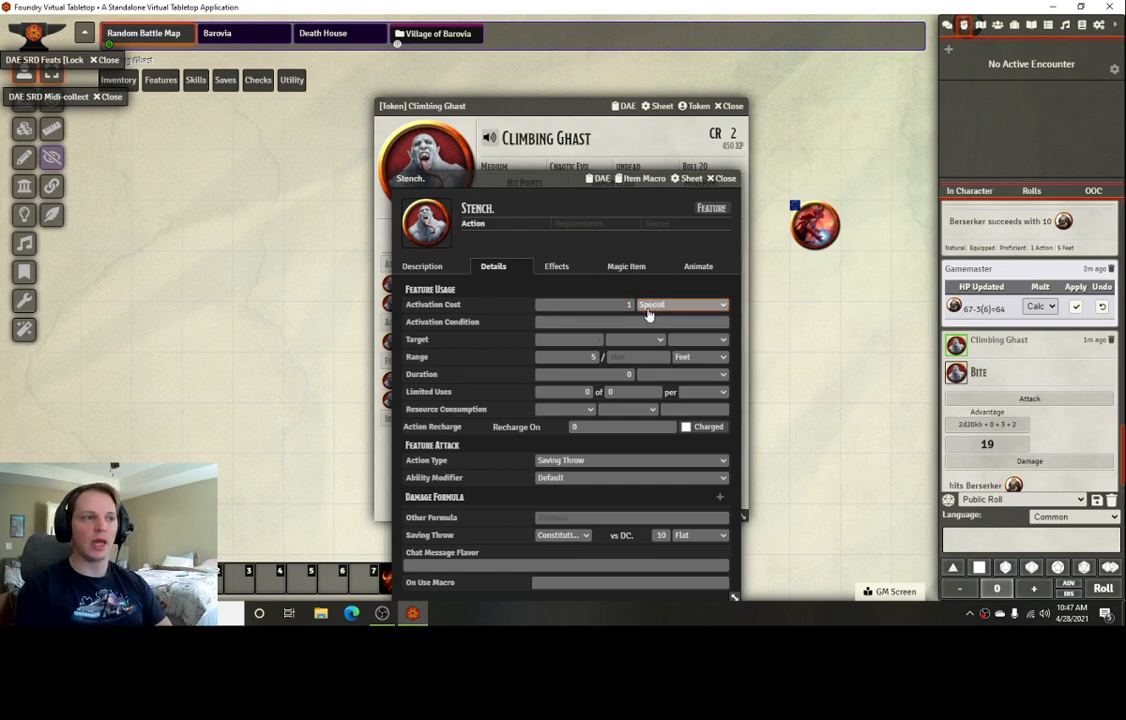
click(577, 357)
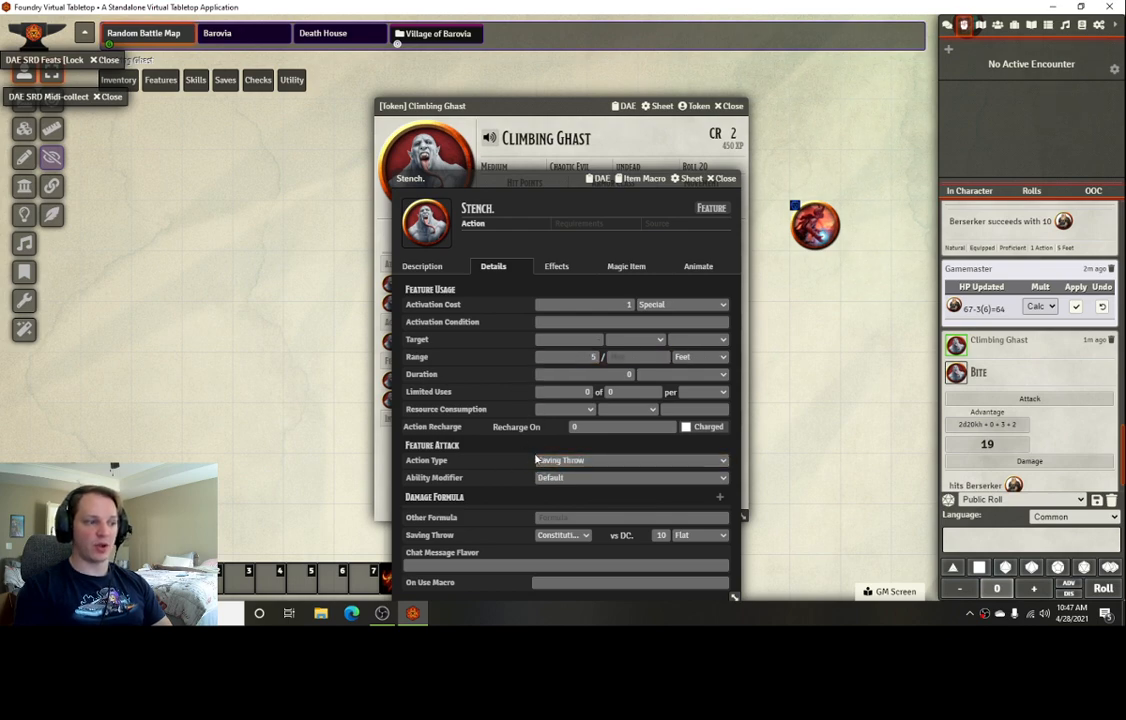
click(578, 462)
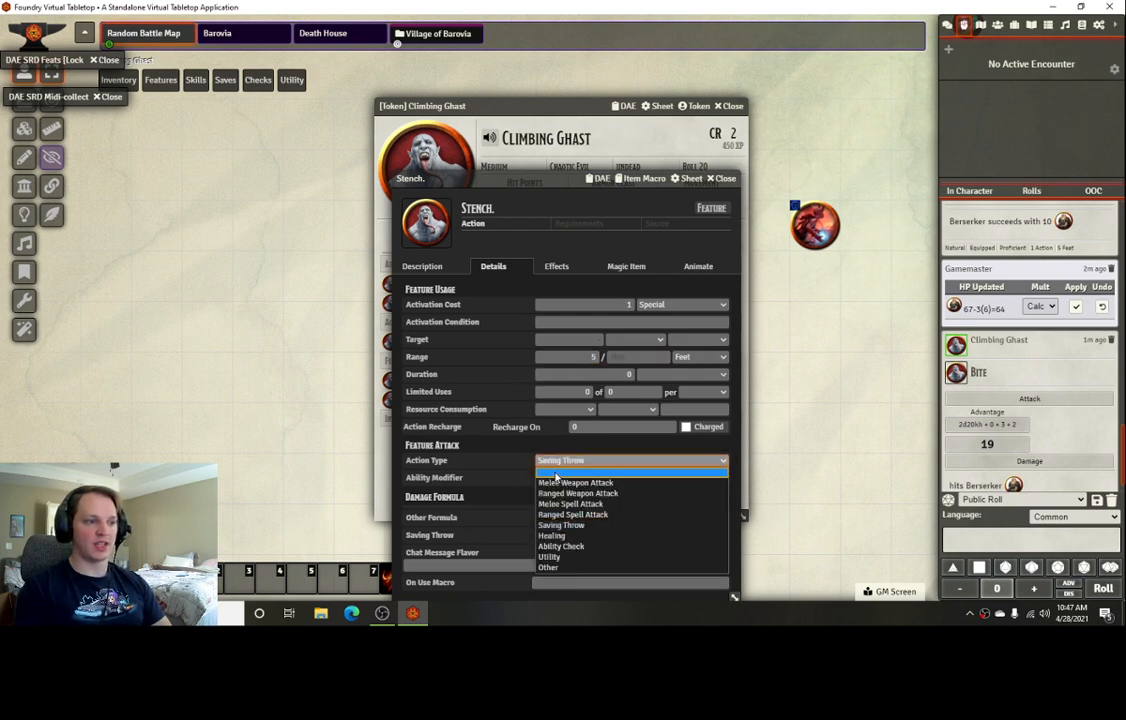
click(568, 525)
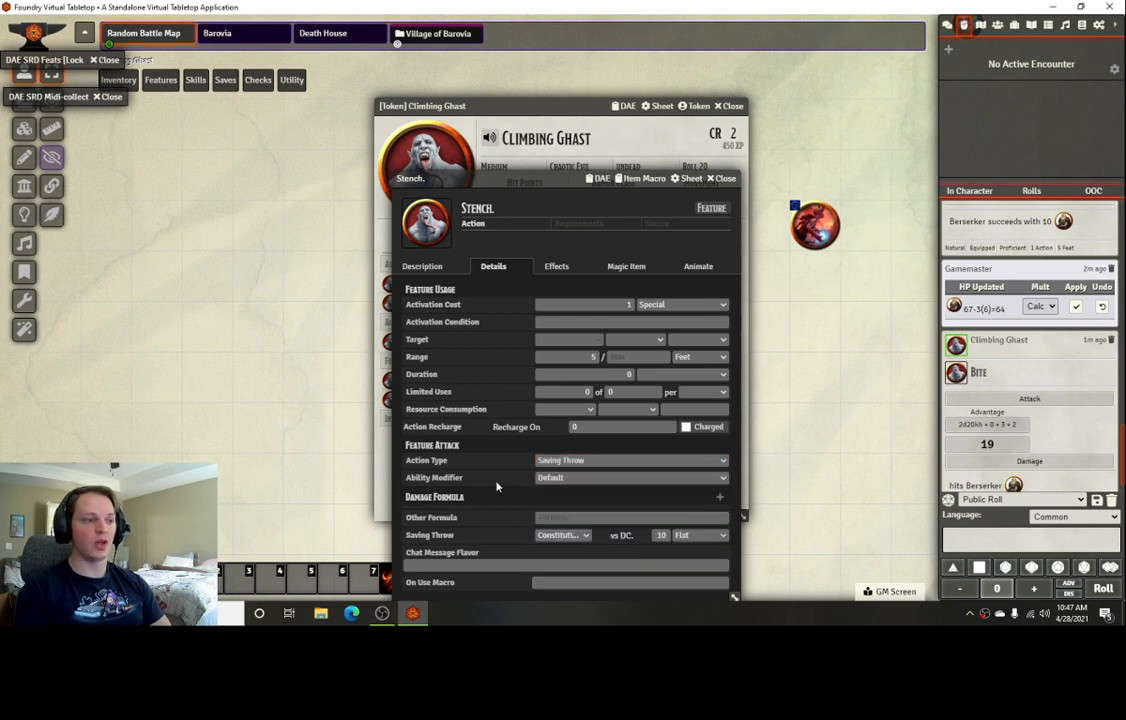
click(576, 462)
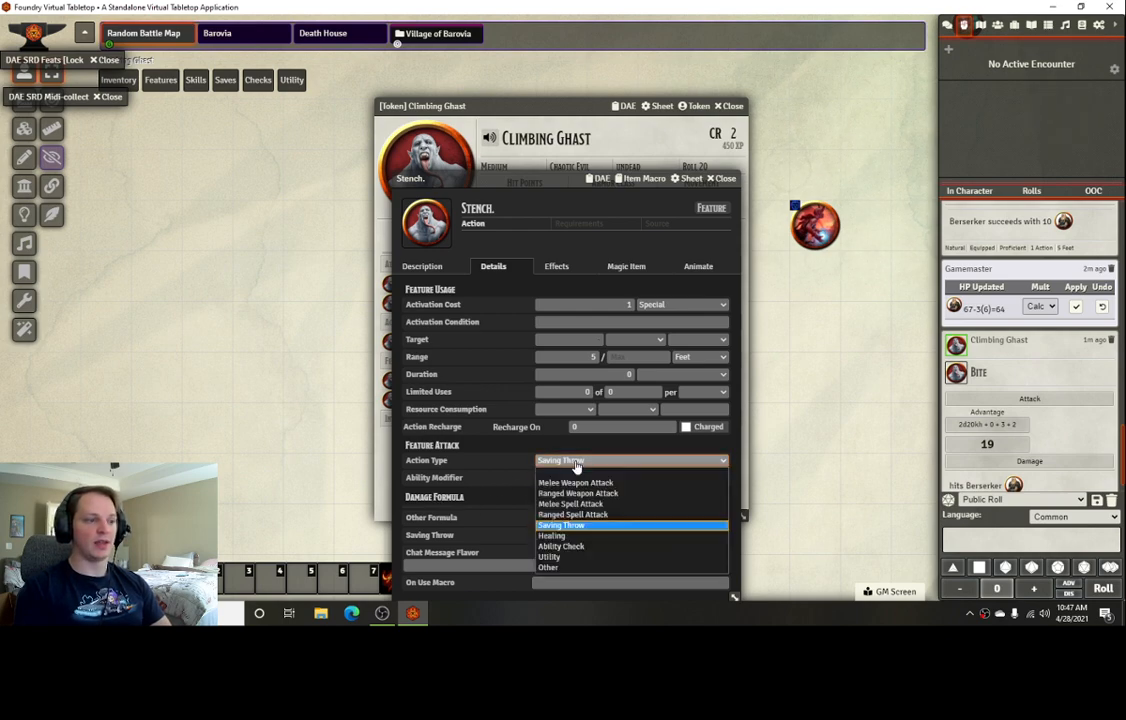
click(512, 470)
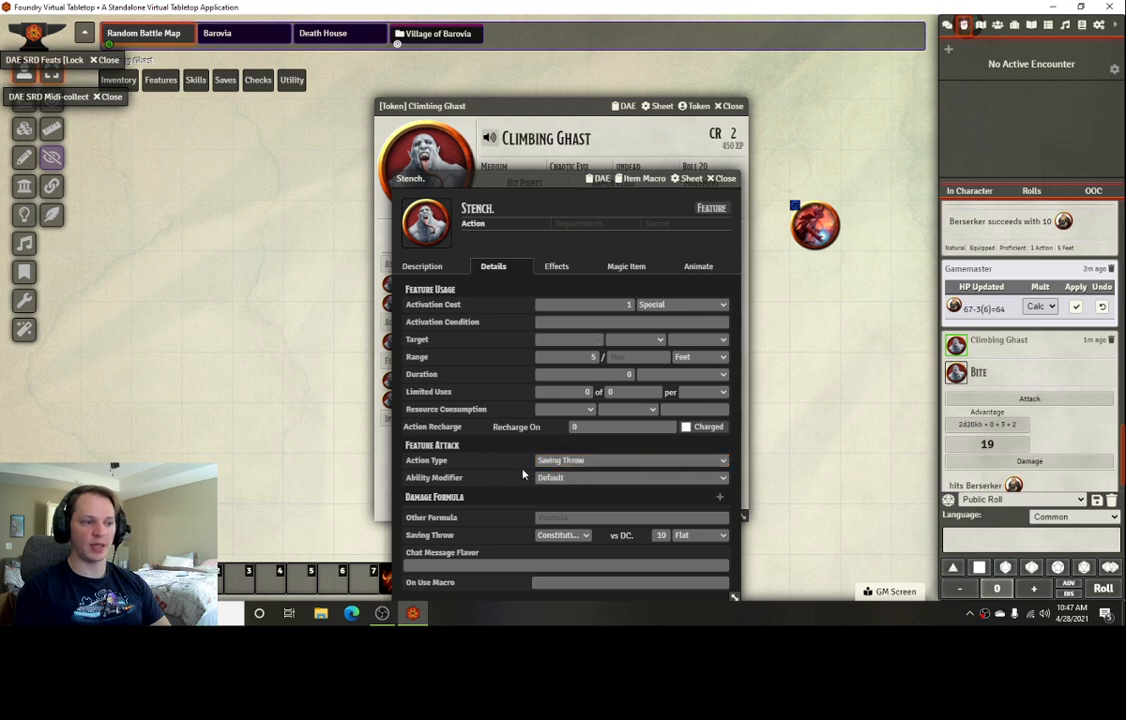
Examine Stench's saving throw DC scaling options, keep Flat, and close the feature and the Climbing Ghast's sheet
click(712, 536)
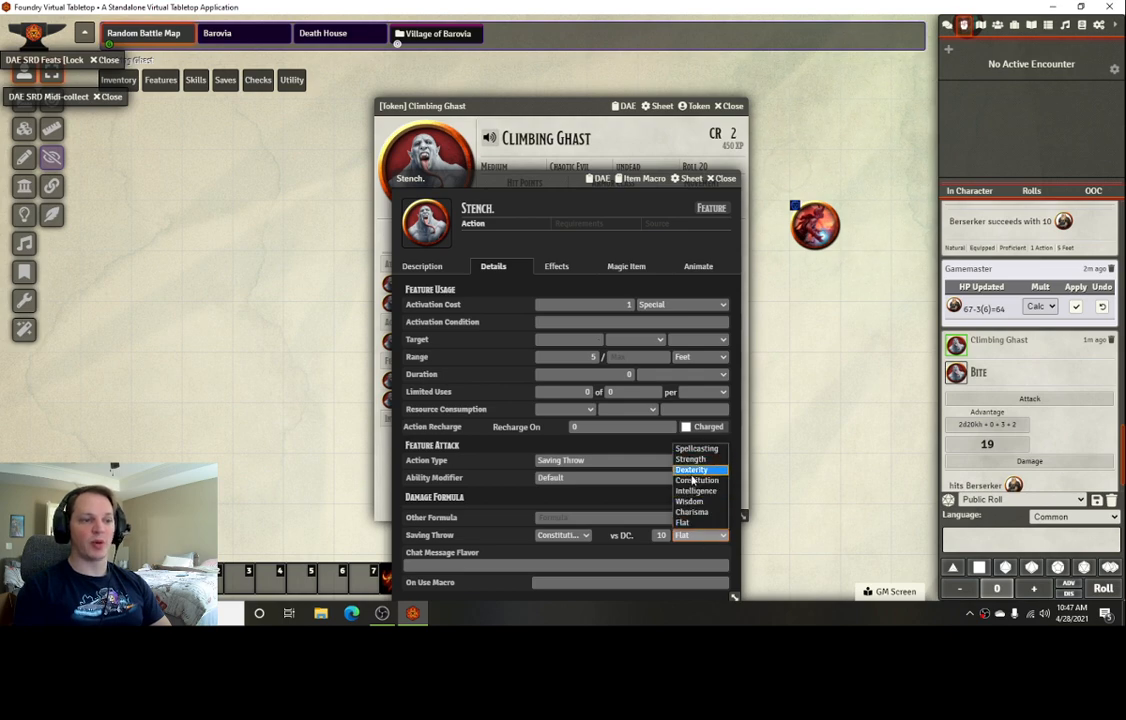
click(643, 548)
click(425, 266)
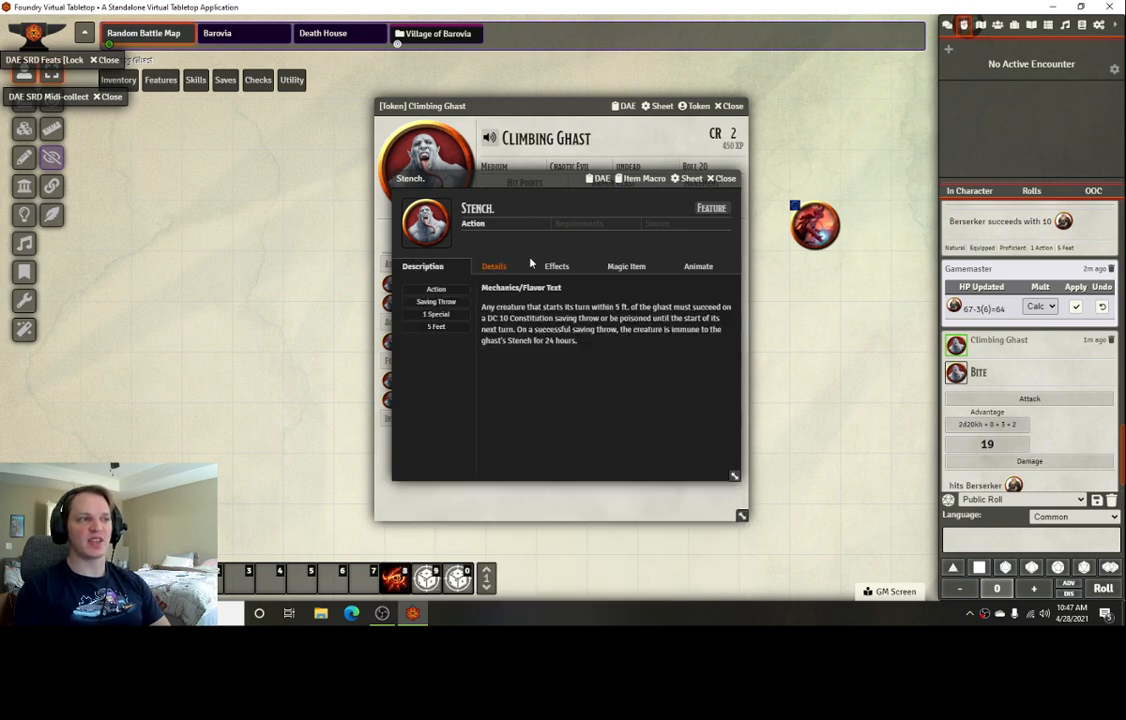
click(494, 266)
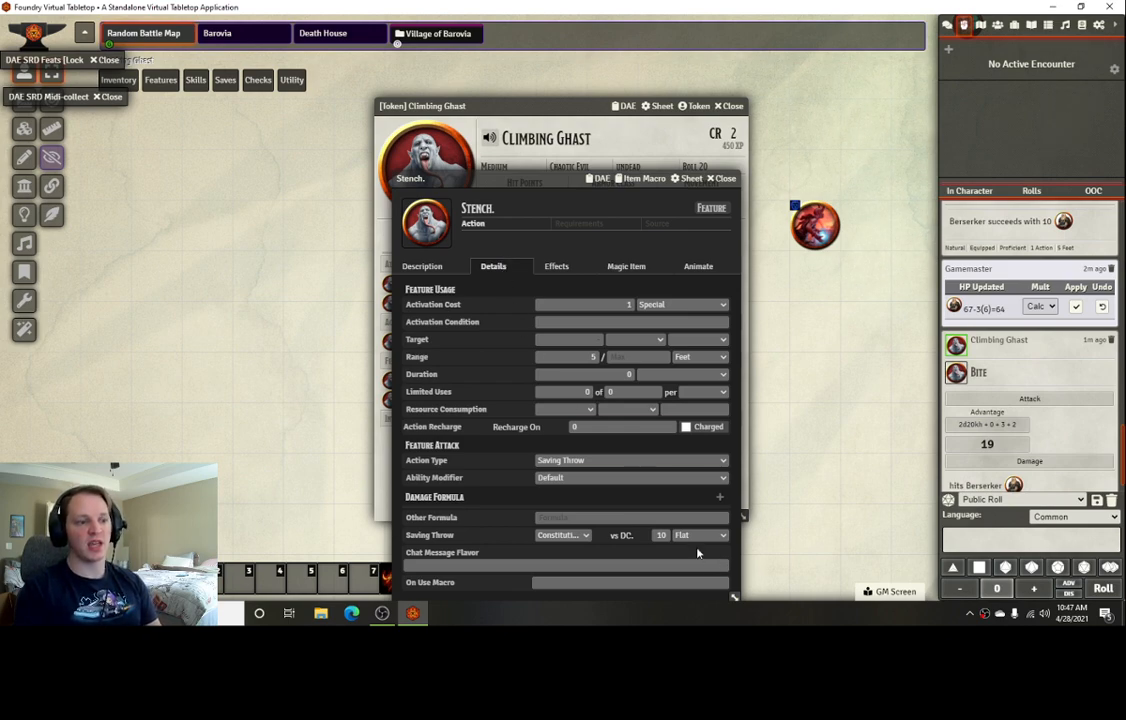
click(702, 536)
click(694, 524)
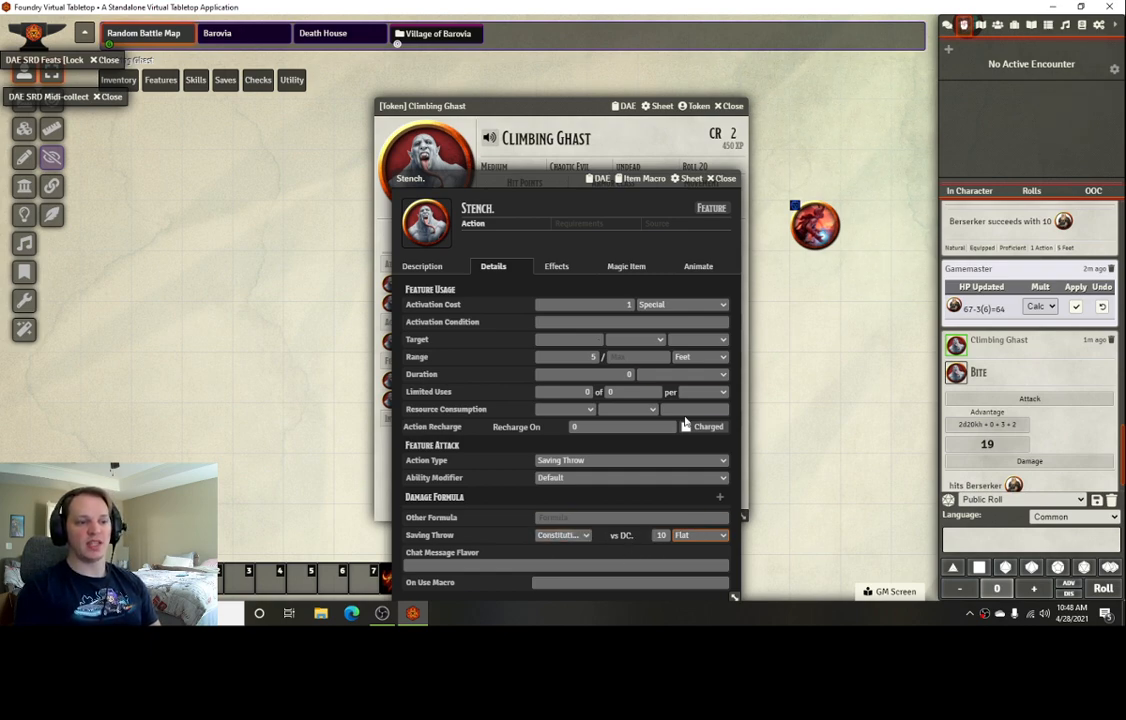
click(721, 179)
click(729, 106)
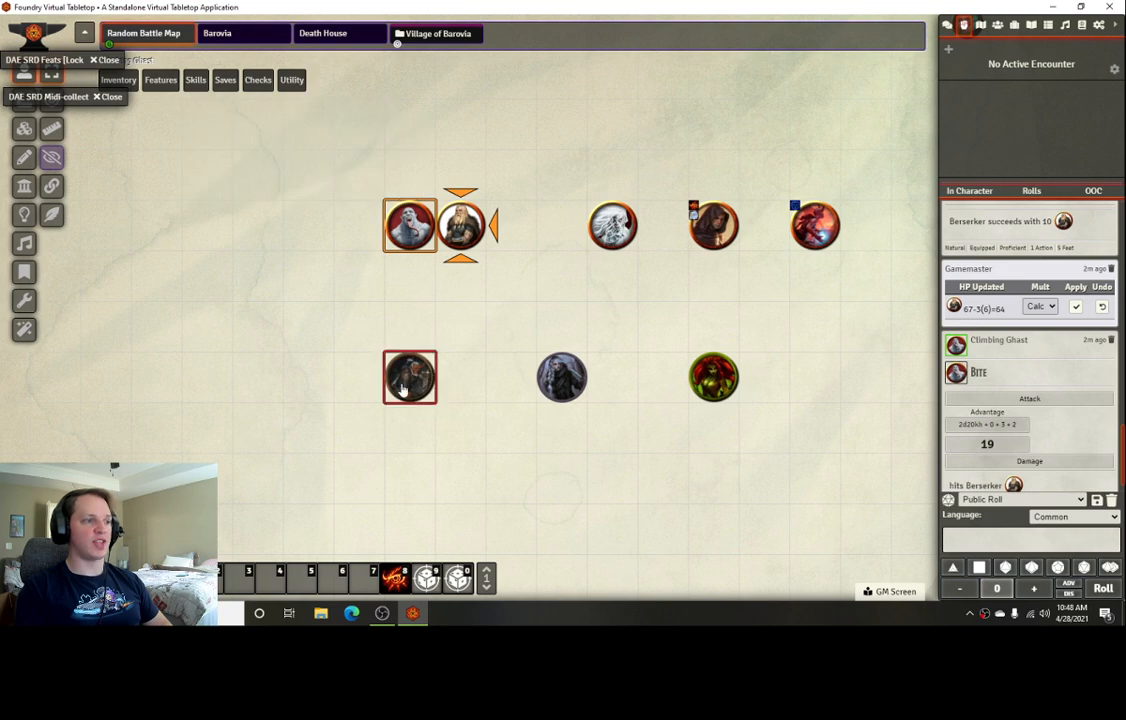
Move the Brom and Spirit tokens next to the Climbing Ghast and target both along with the Berserker
drag(403, 390, 403, 289)
drag(562, 381, 352, 224)
alt+click(360, 230)
alt+click(412, 270)
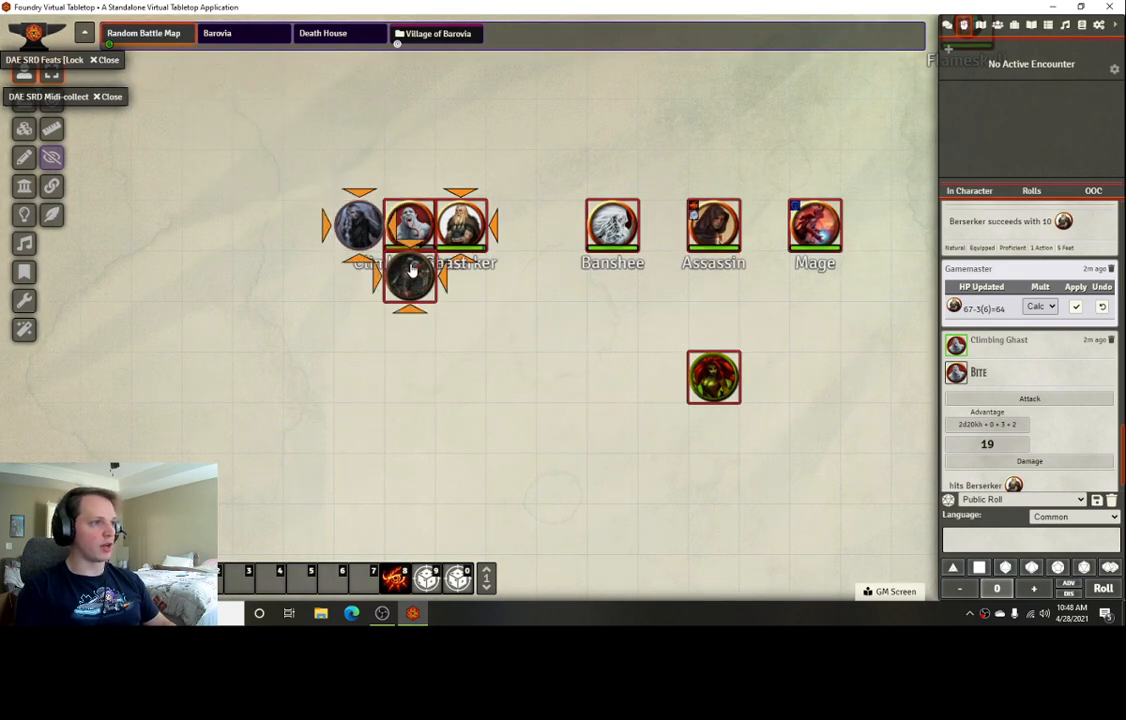
Use the Climbing Ghast's Stench on the three targets, and untarget the Spirit and Brom
click(410, 225)
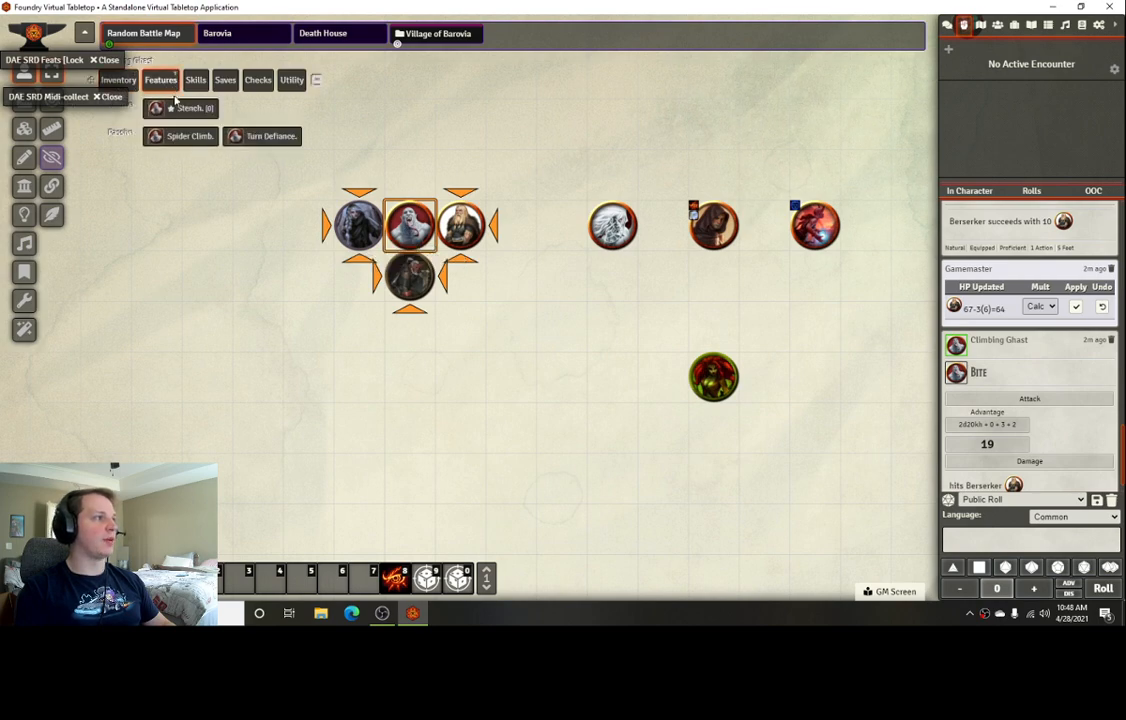
click(180, 107)
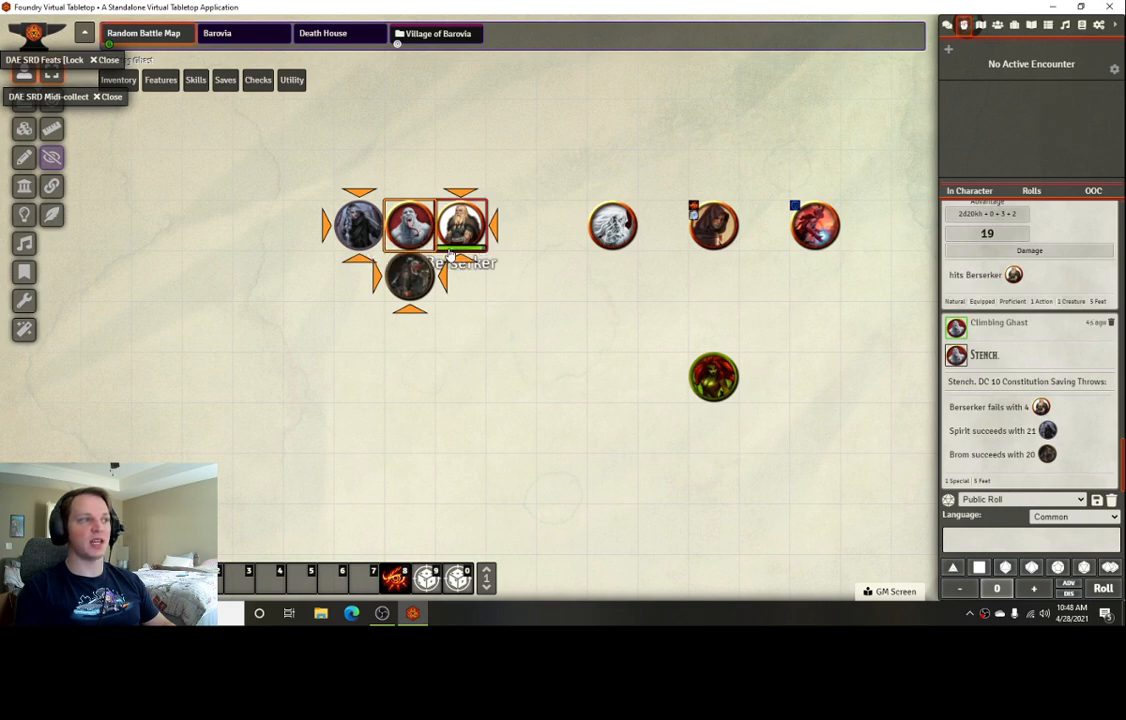
alt+shift+click(364, 230)
alt+shift+click(411, 272)
Apply the Poisoned status effect to the Berserker token
right_click(456, 237)
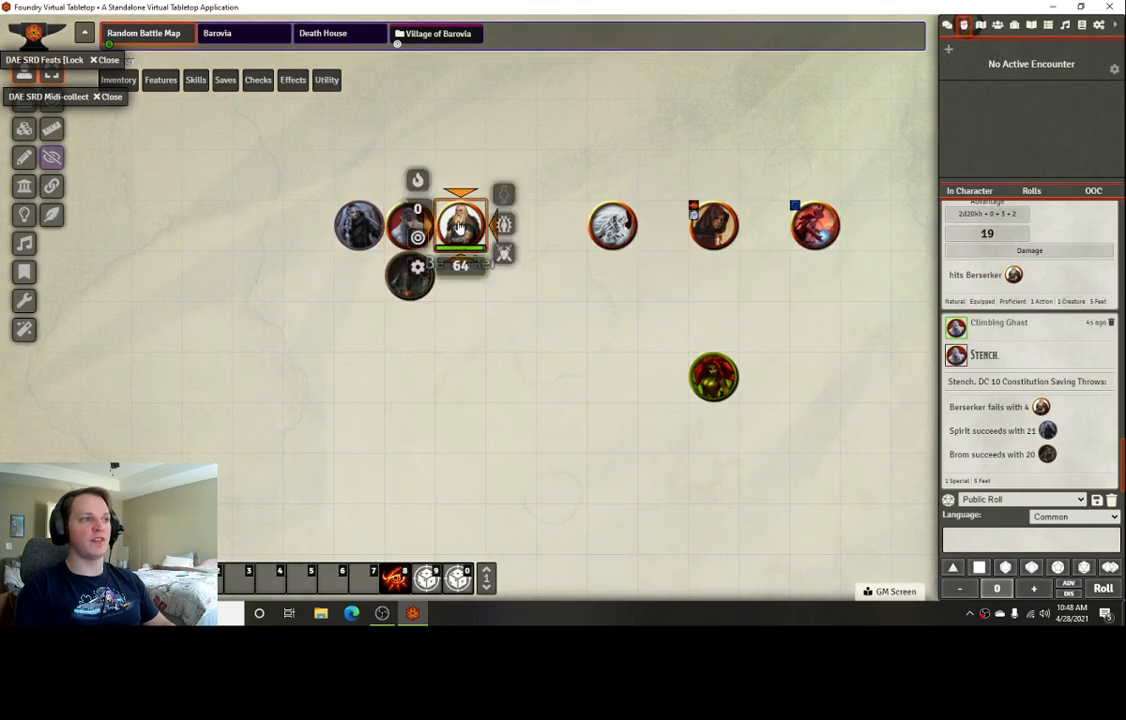
click(503, 224)
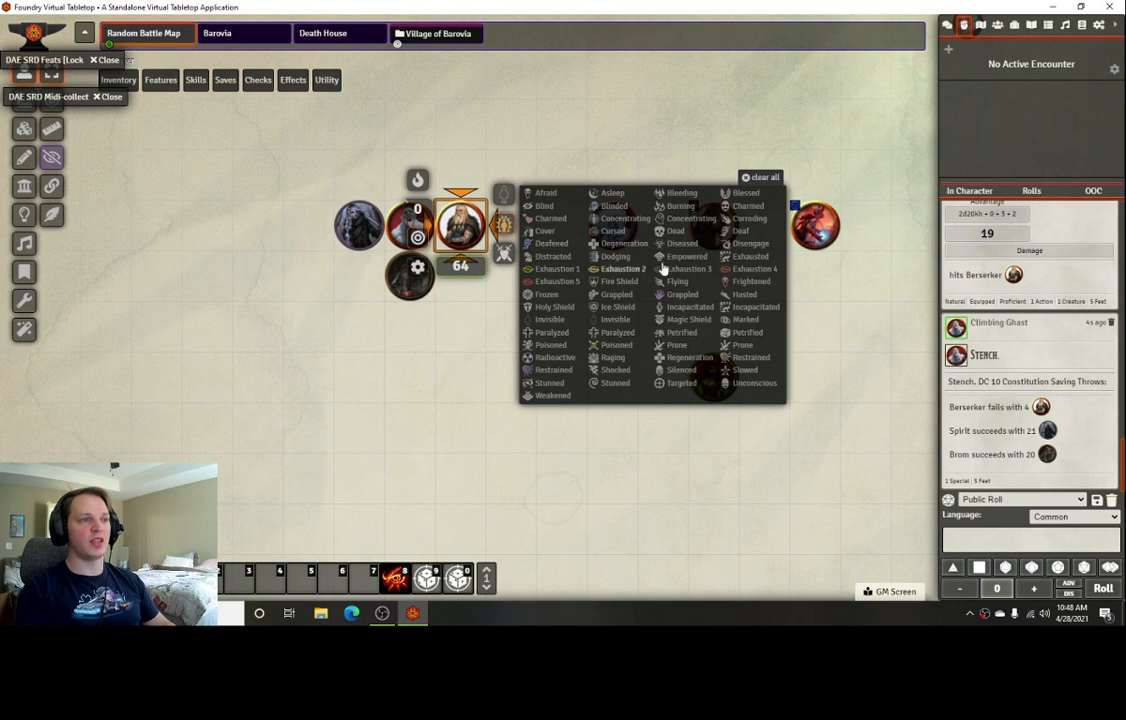
click(498, 357)
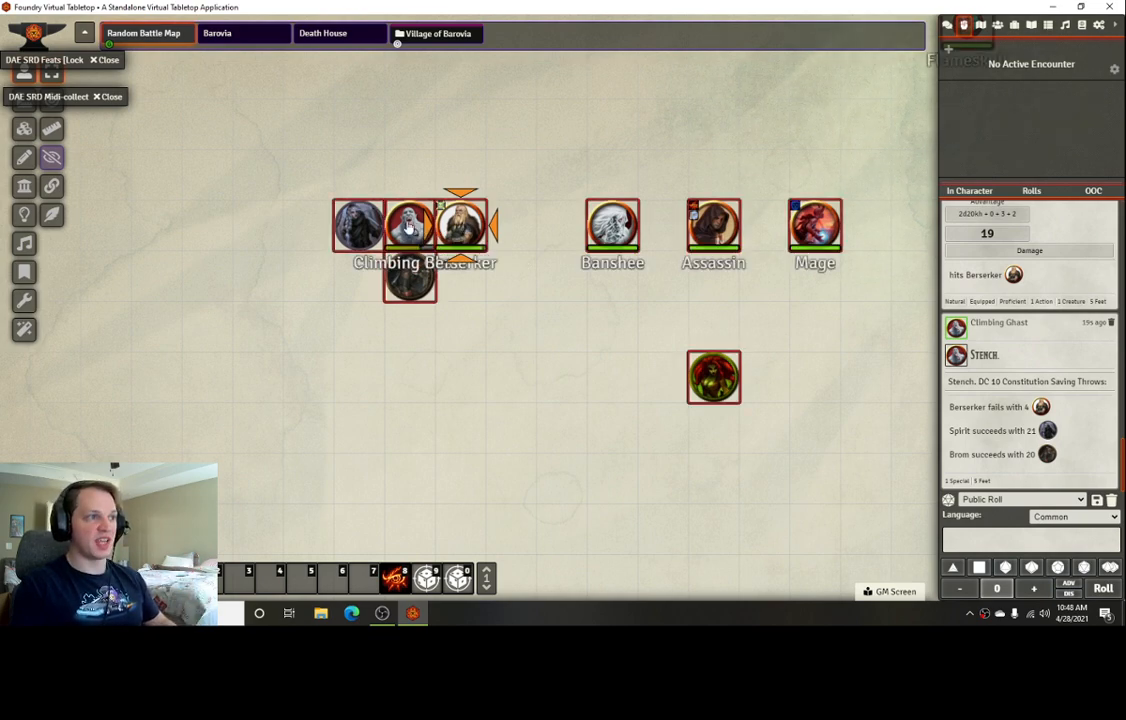
Target the Climbing Ghast instead of the Berserker, attack it with the Berserker's Greataxe, and dismiss the damage roll
alt+click(410, 227)
alt+click(460, 229)
click(460, 229)
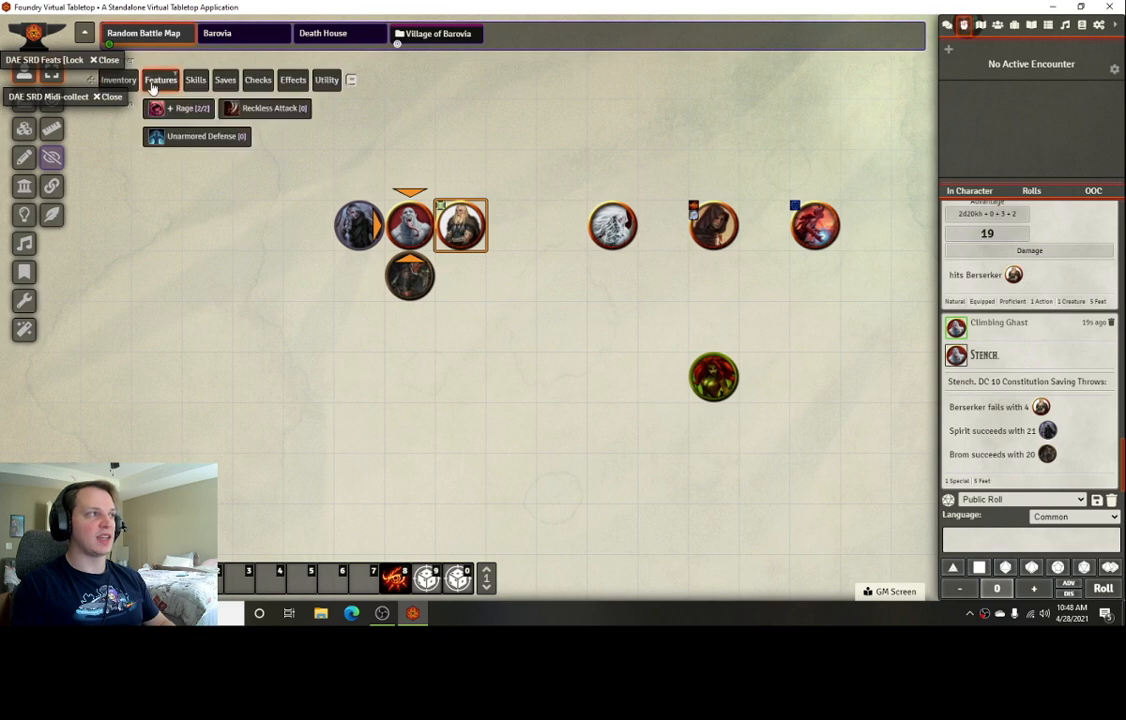
click(132, 107)
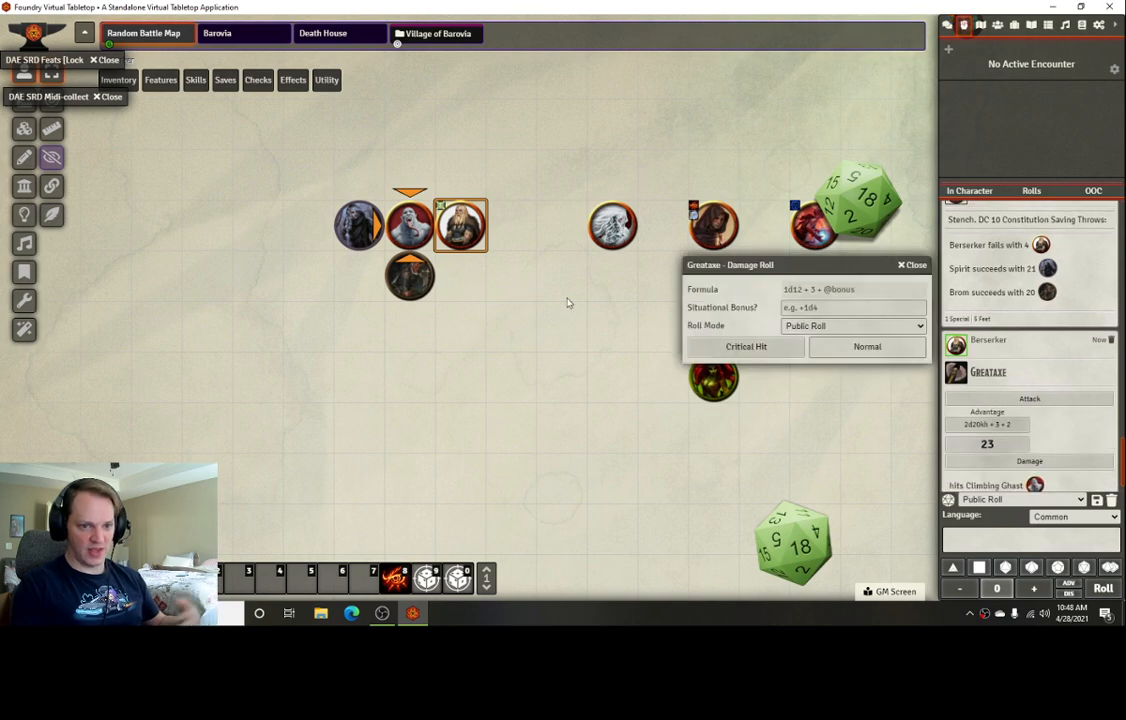
click(912, 265)
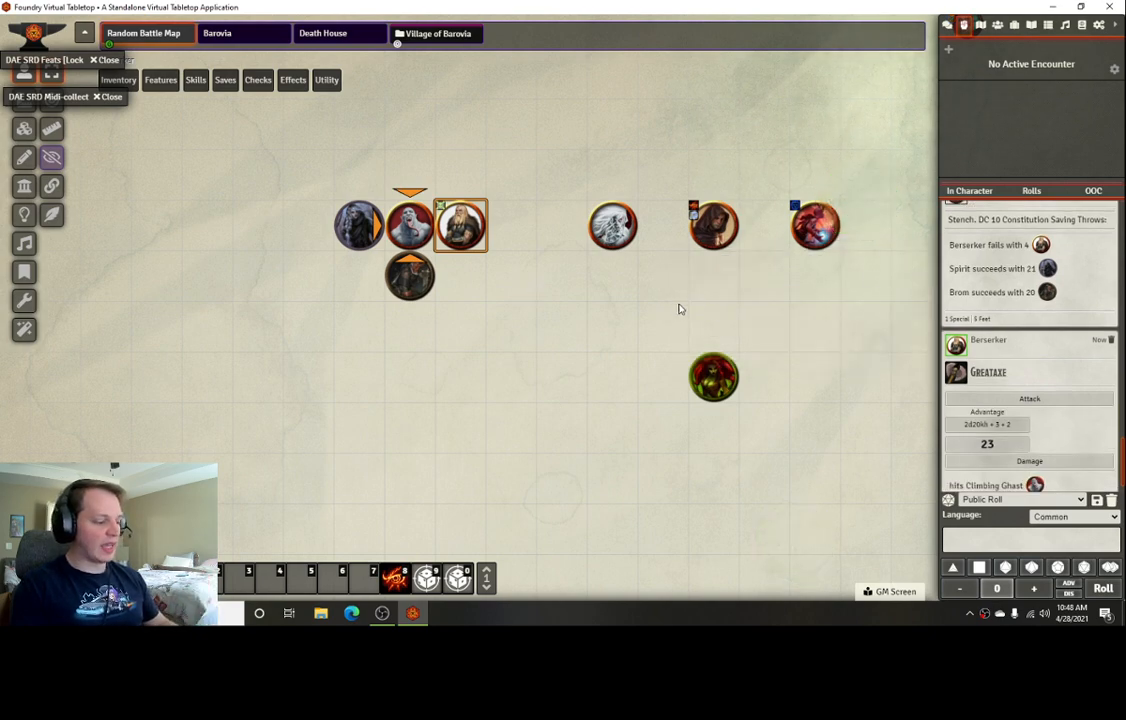
Attack the Climbing Ghast again with the Berserker's Greataxe and turn off the Berserker's Reckless Attack effect
mouse_move(131, 82)
click(143, 112)
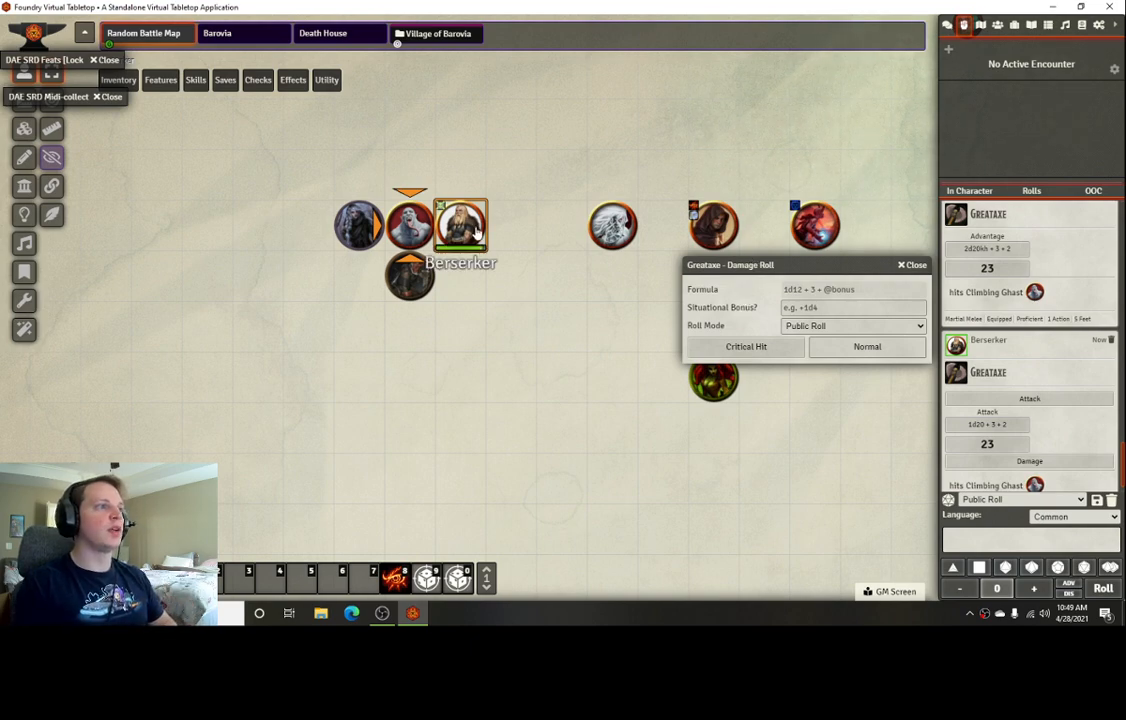
mouse_move(293, 80)
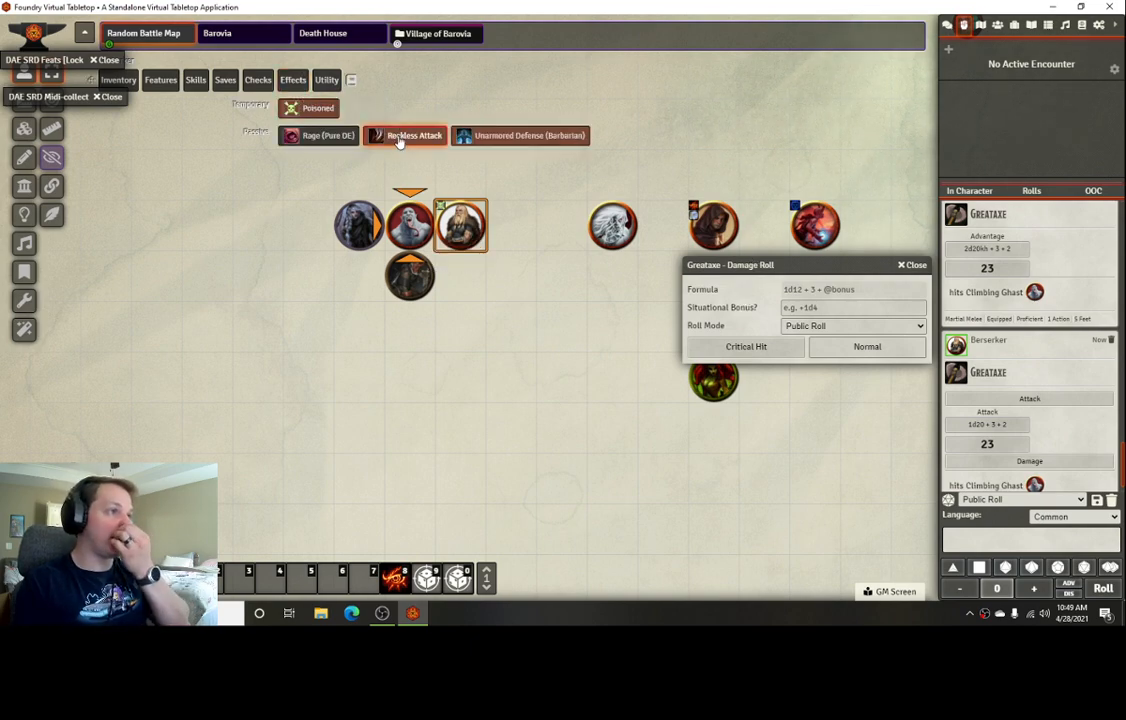
click(568, 254)
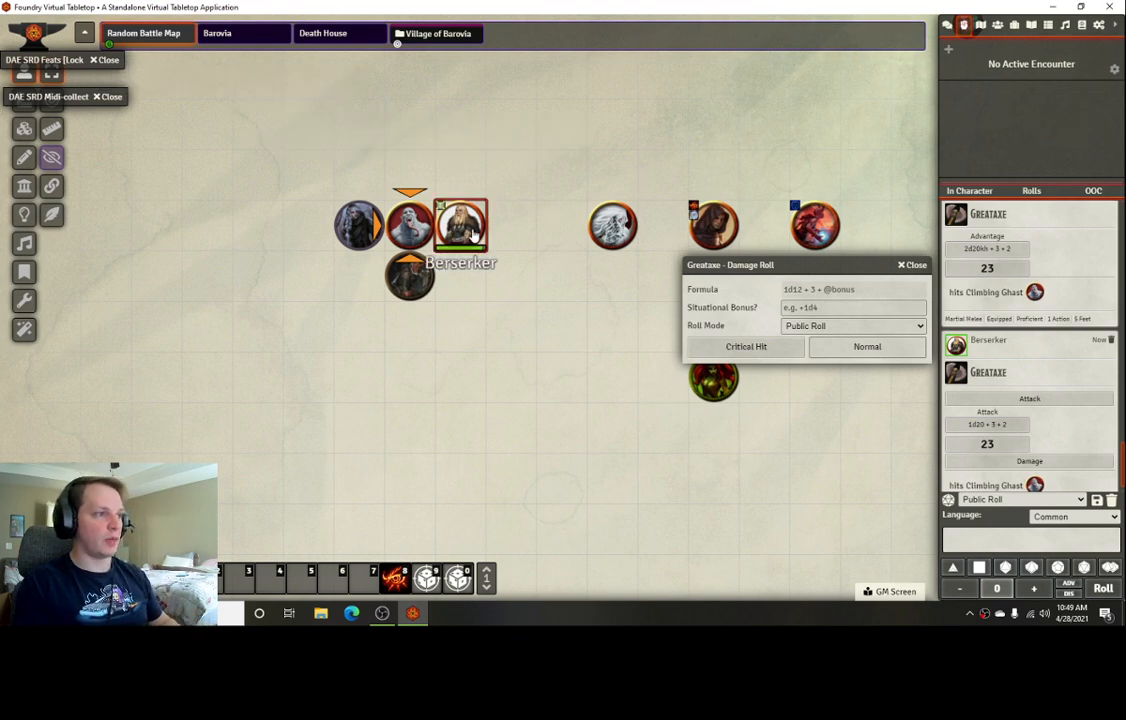
Make another Greataxe attack with the Berserker on the Climbing Ghast, dismiss the damage roll, and clear the targets
click(476, 230)
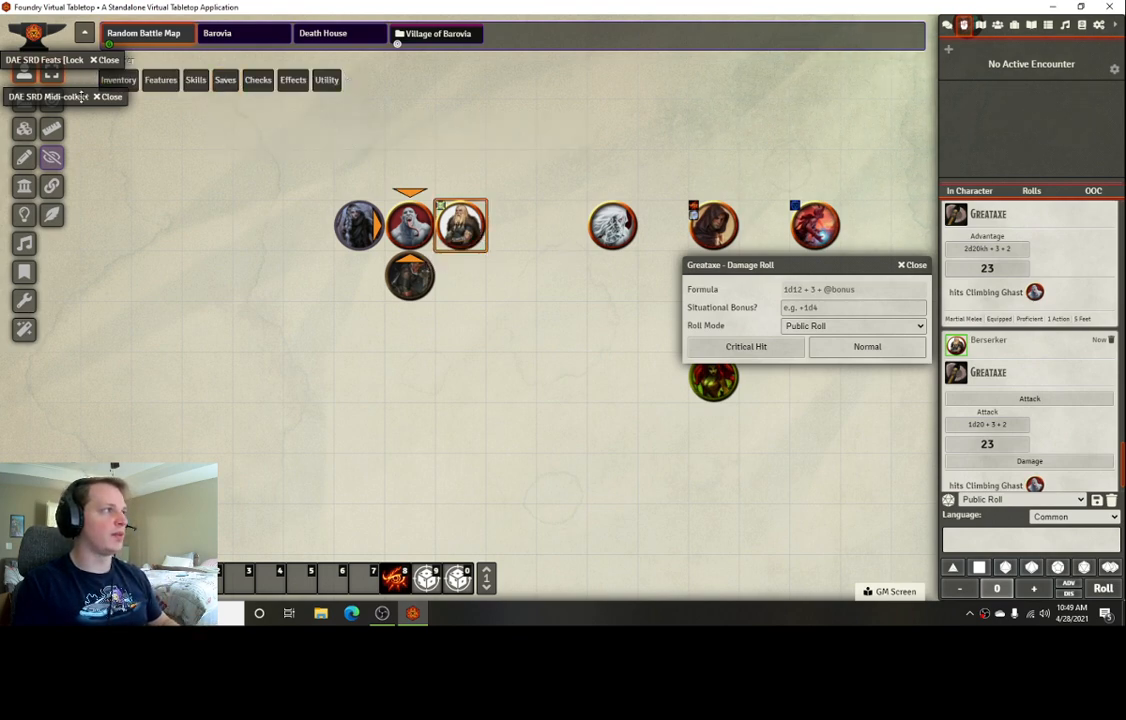
click(137, 101)
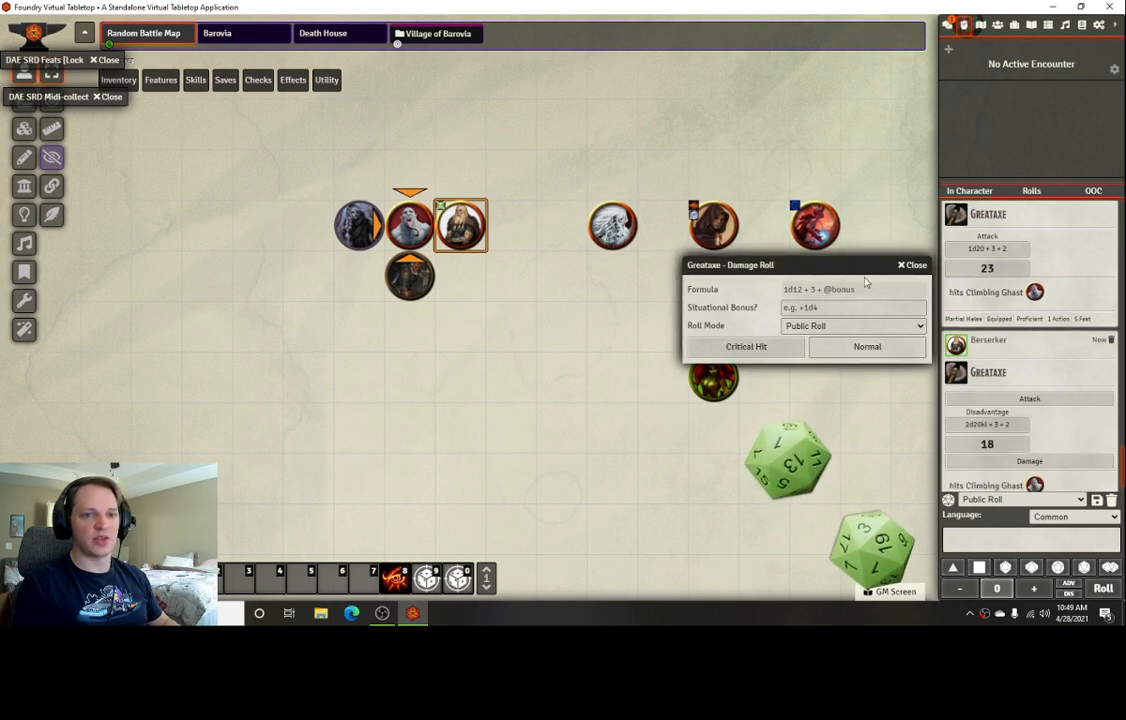
click(914, 268)
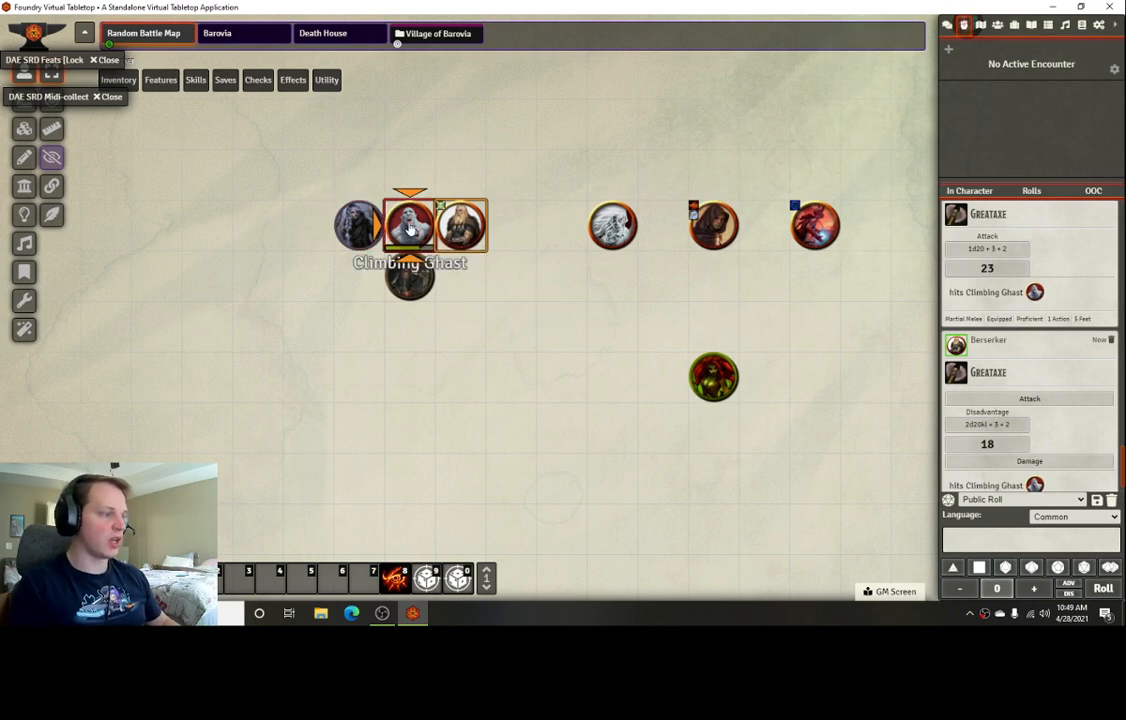
key(alt+c)
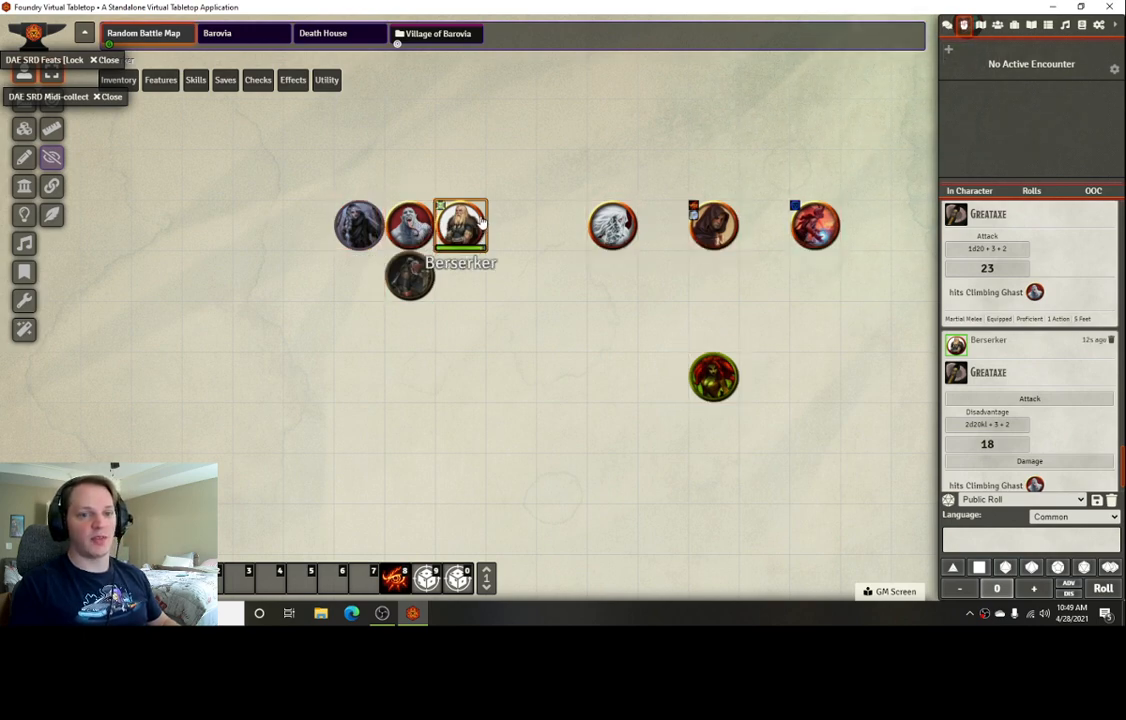
Review the attribute changes of the Rage (Pure DE) effect on the Berserker's sheet and enable that effect
scroll(692, 345, down, 1)
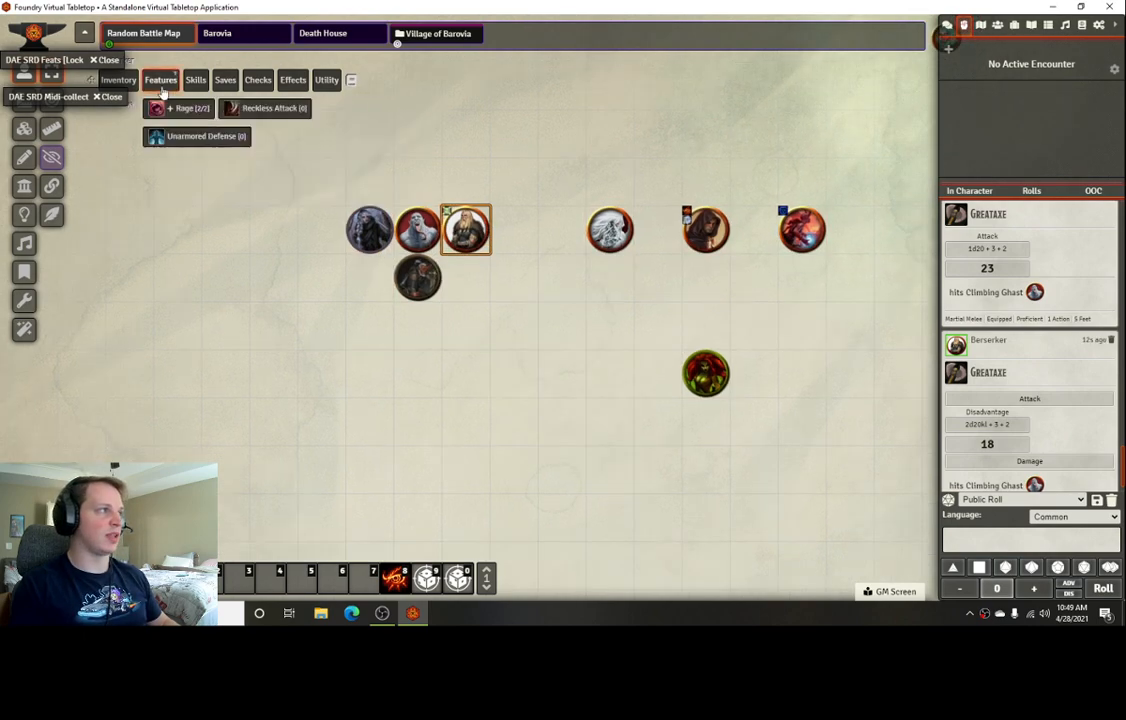
double_click(466, 229)
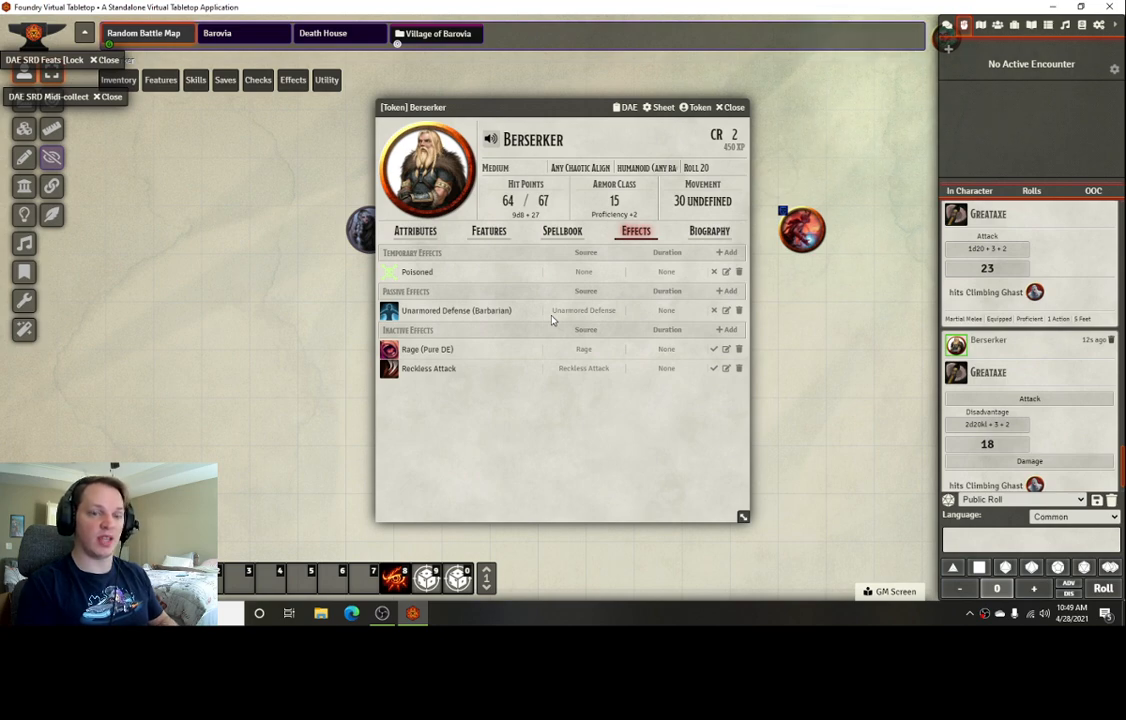
click(727, 350)
click(636, 282)
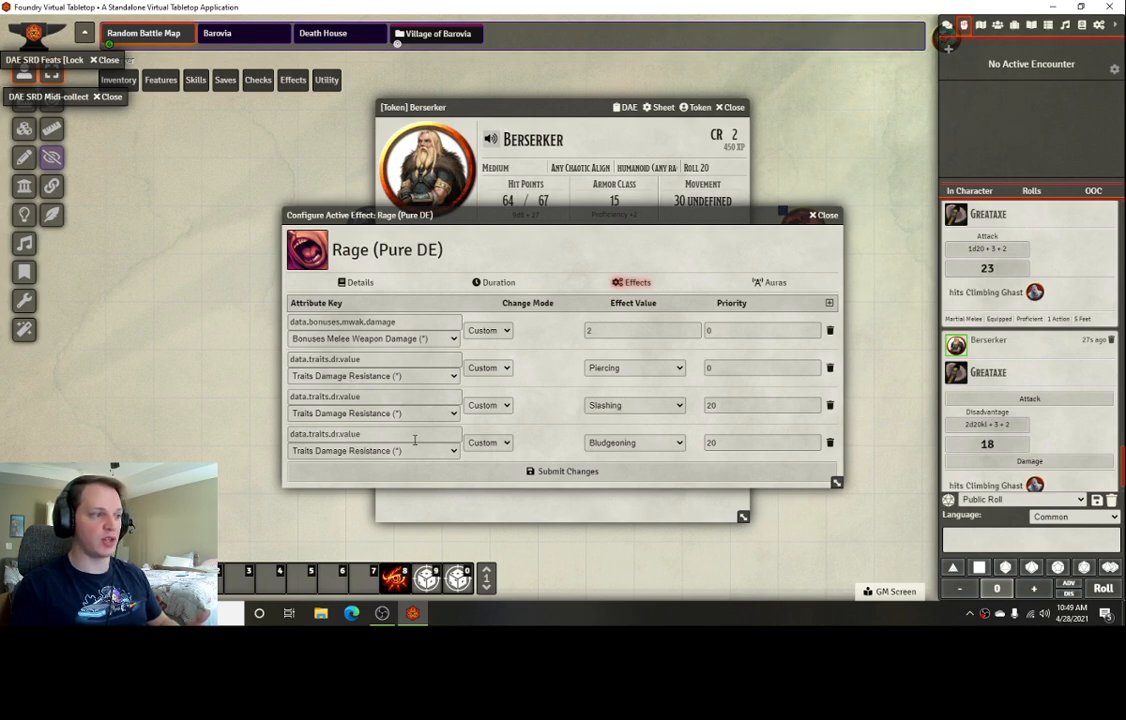
drag(557, 217, 555, 249)
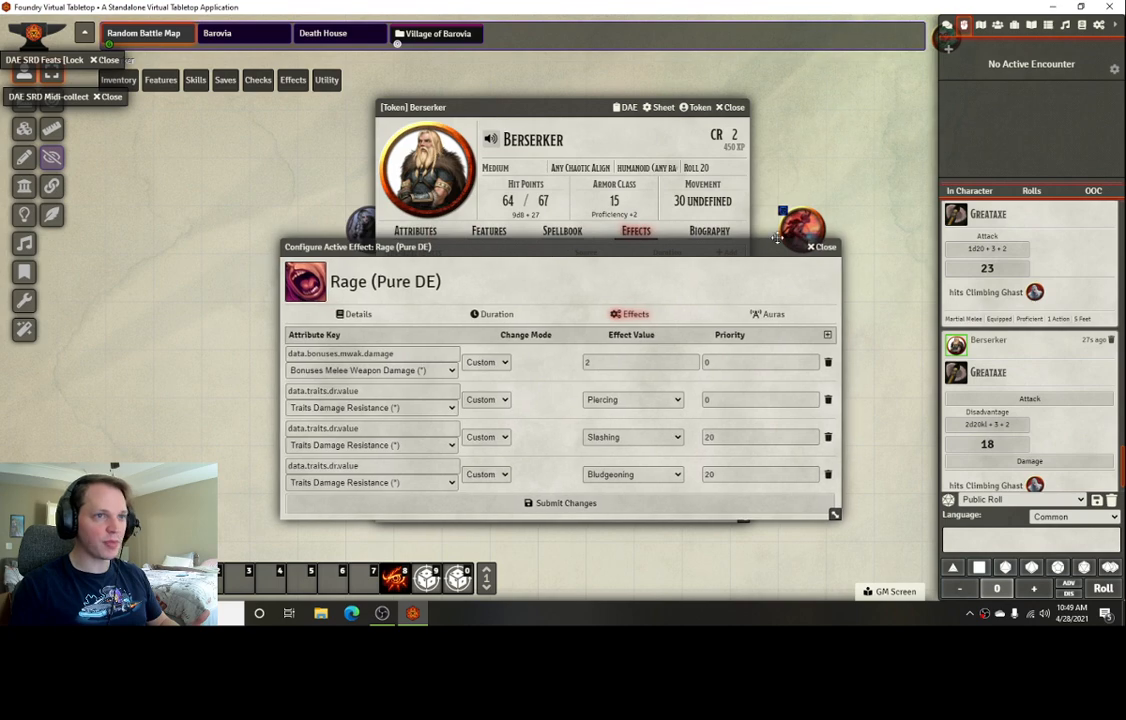
click(823, 247)
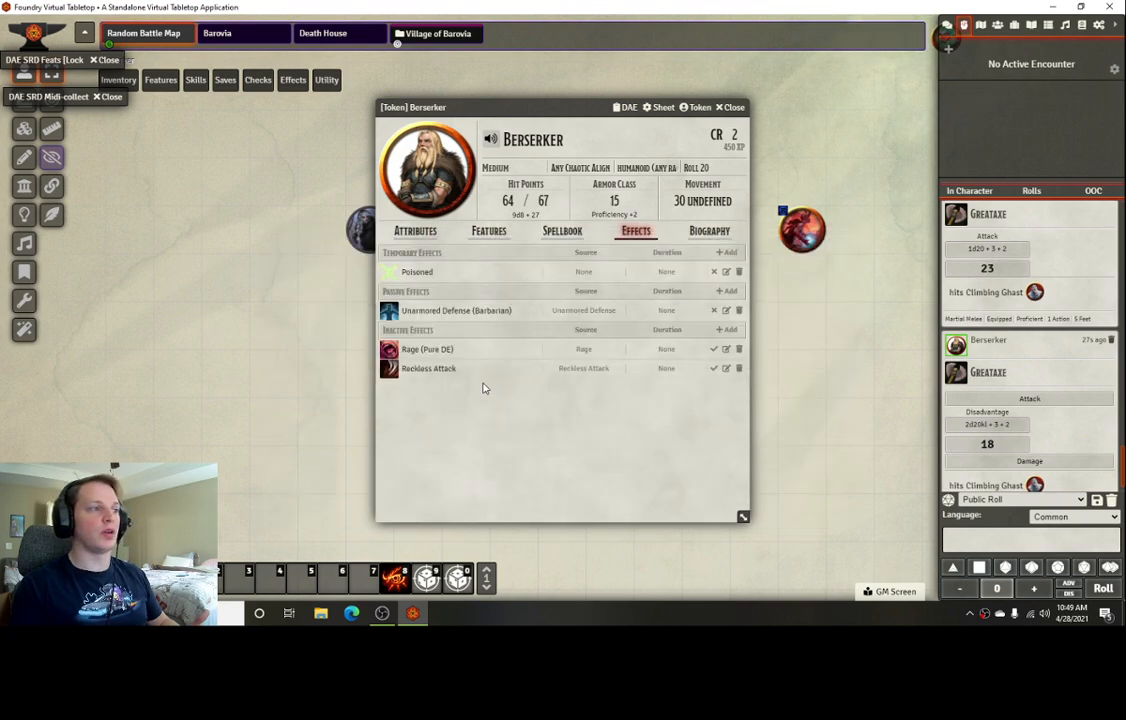
click(714, 350)
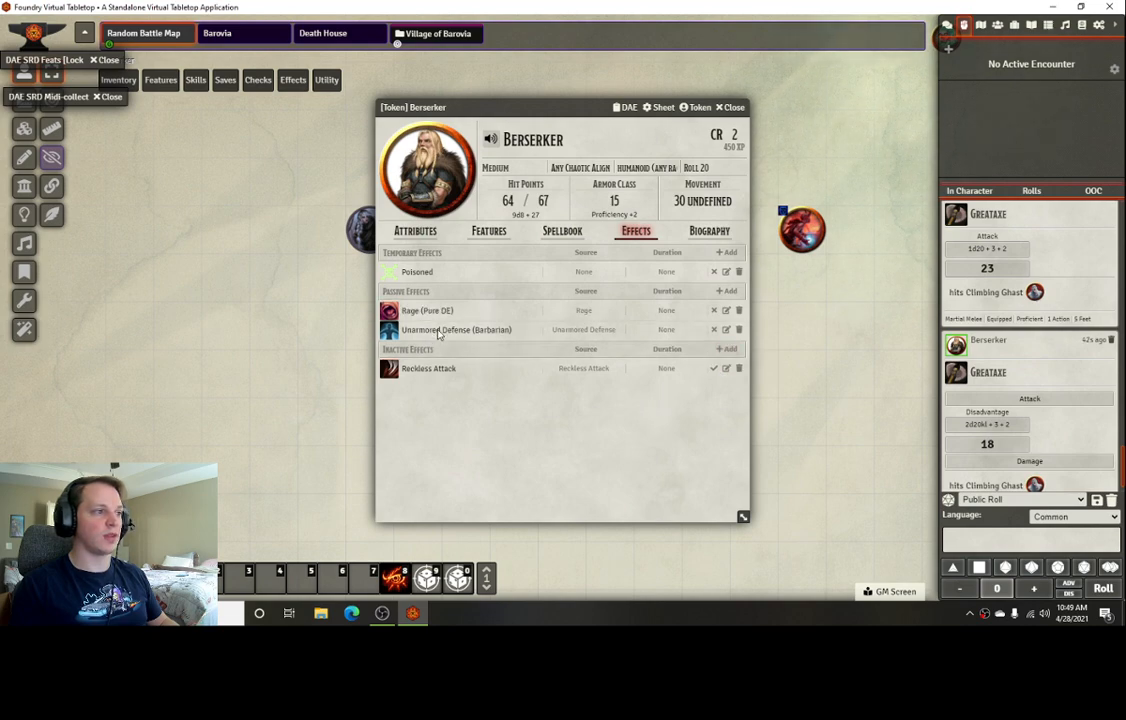
click(730, 108)
Target the Climbing Ghast, attack it with the Berserker's Greataxe for normal damage, and clear the targets
scroll(1054, 378, up, 1)
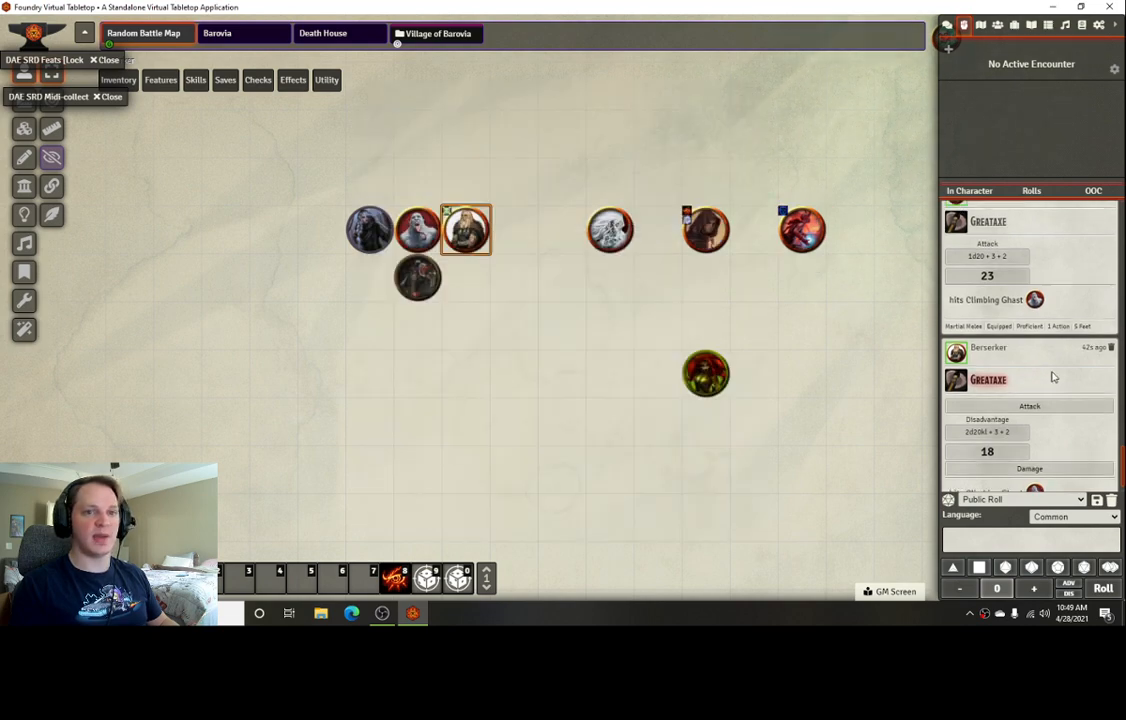
scroll(1054, 377, up, 5)
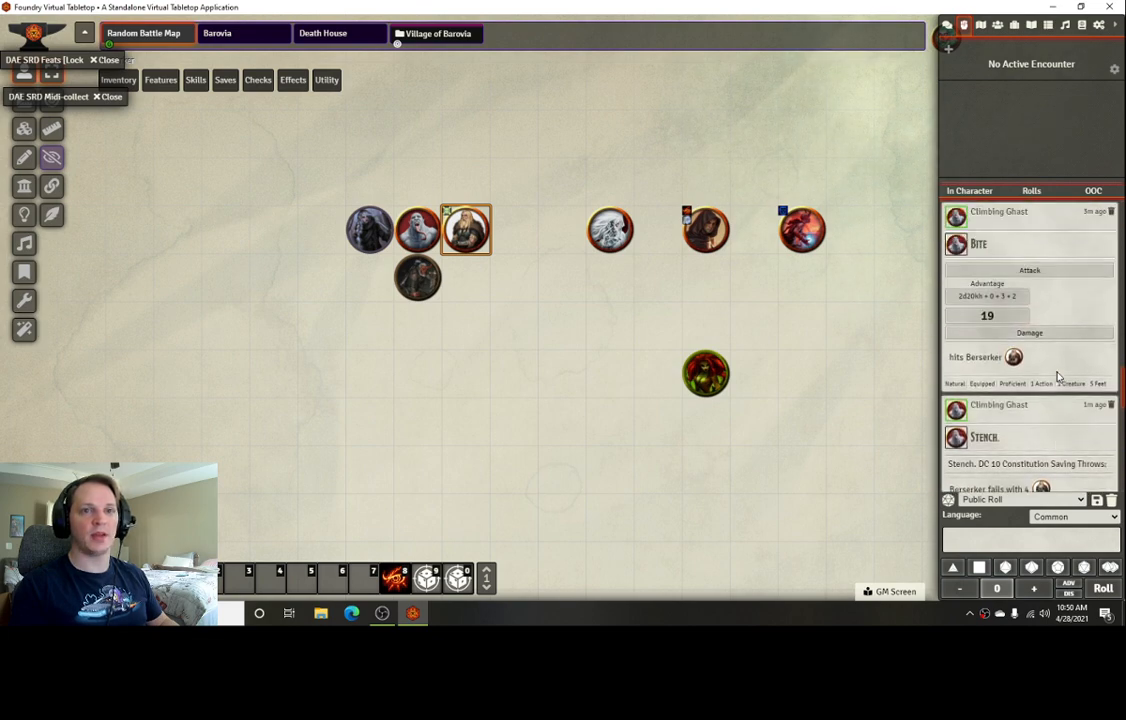
scroll(1057, 376, up, 6)
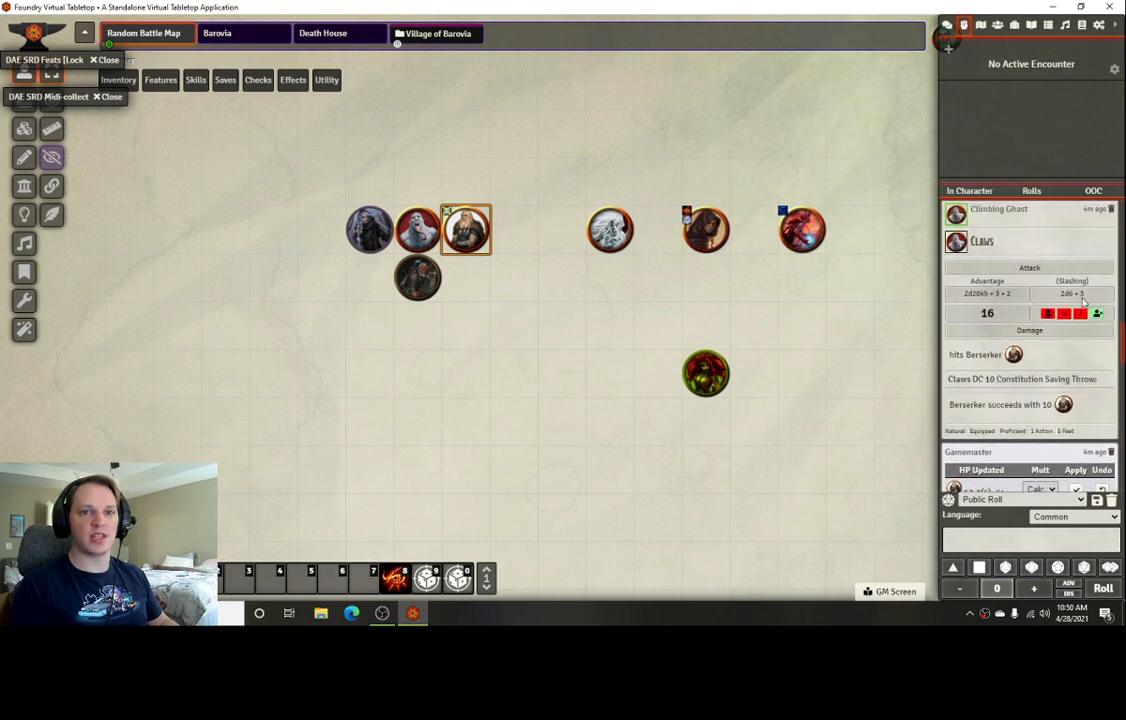
scroll(1080, 300, up, 4)
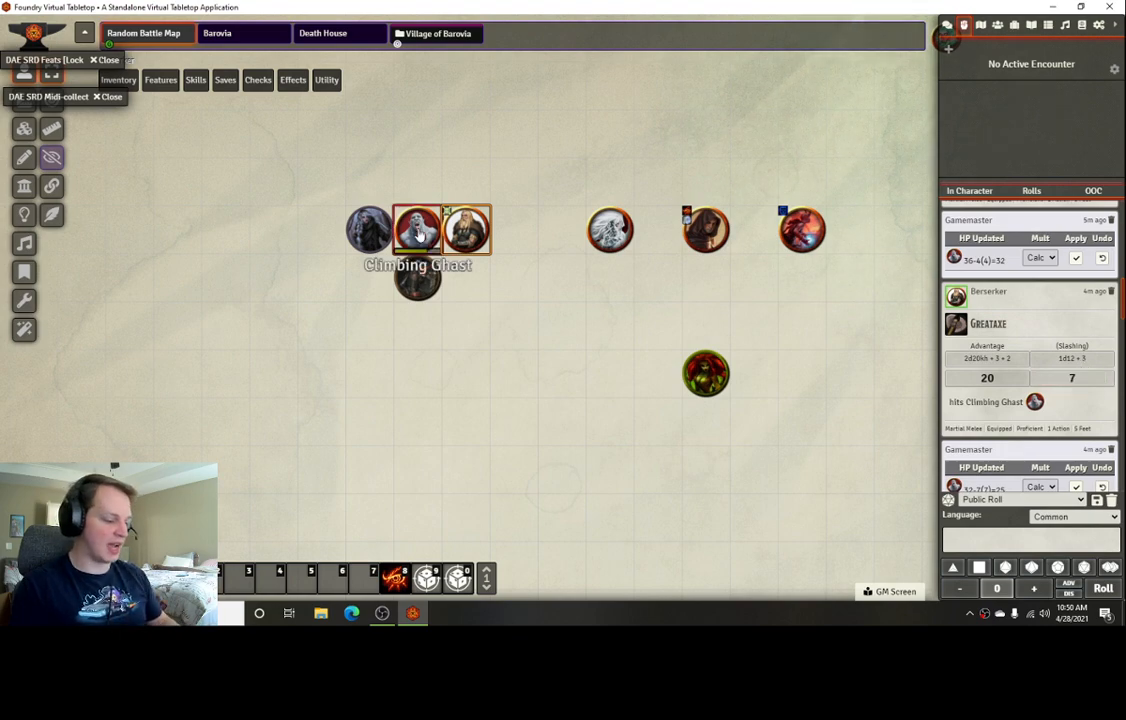
alt+click(434, 240)
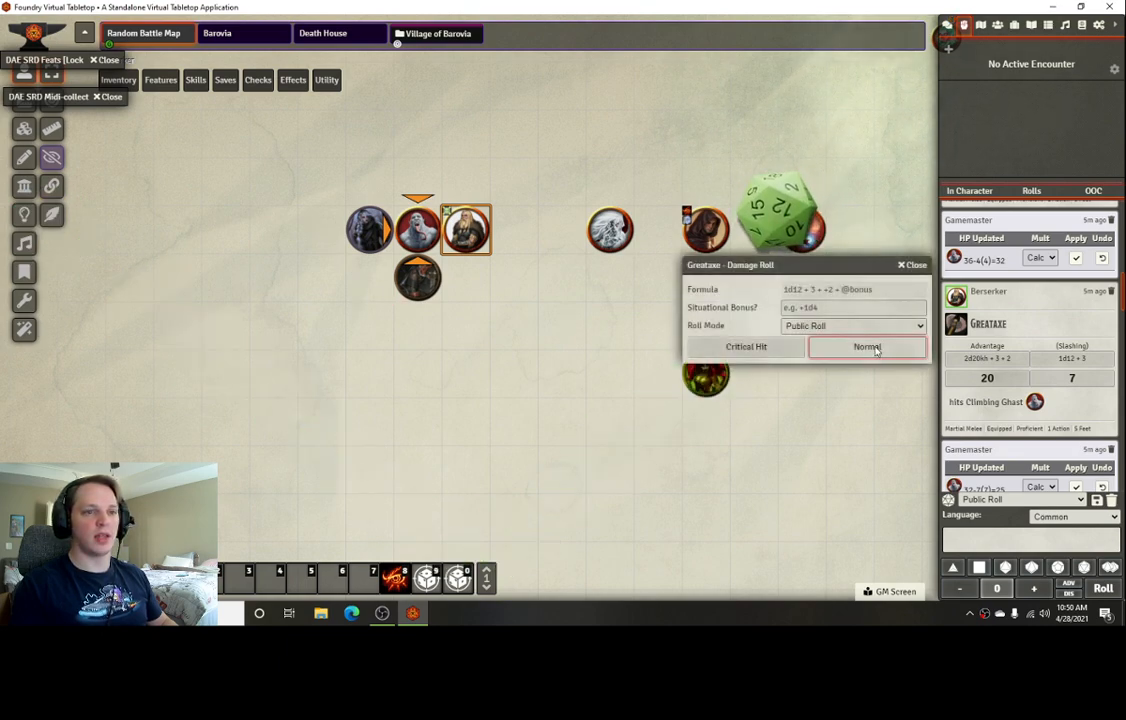
click(865, 345)
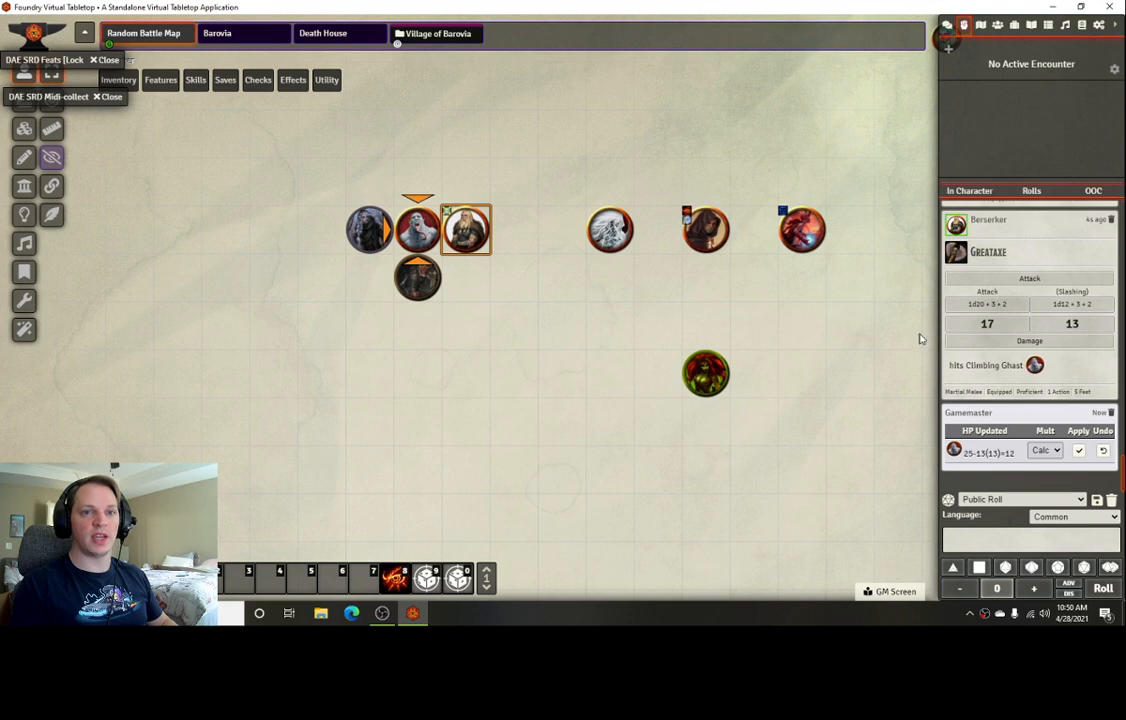
key(alt+c)
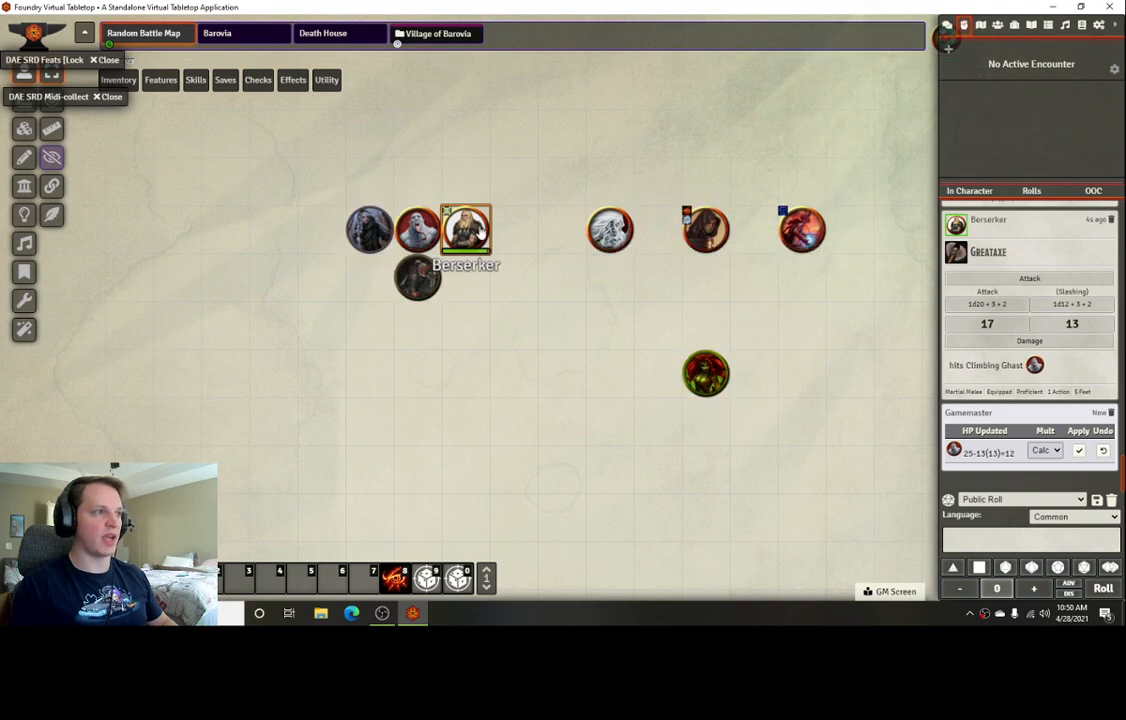
Target the Berserker and attack with the Climbing Ghast's Bite until it hits, rolling normal damage
key(t)
click(417, 230)
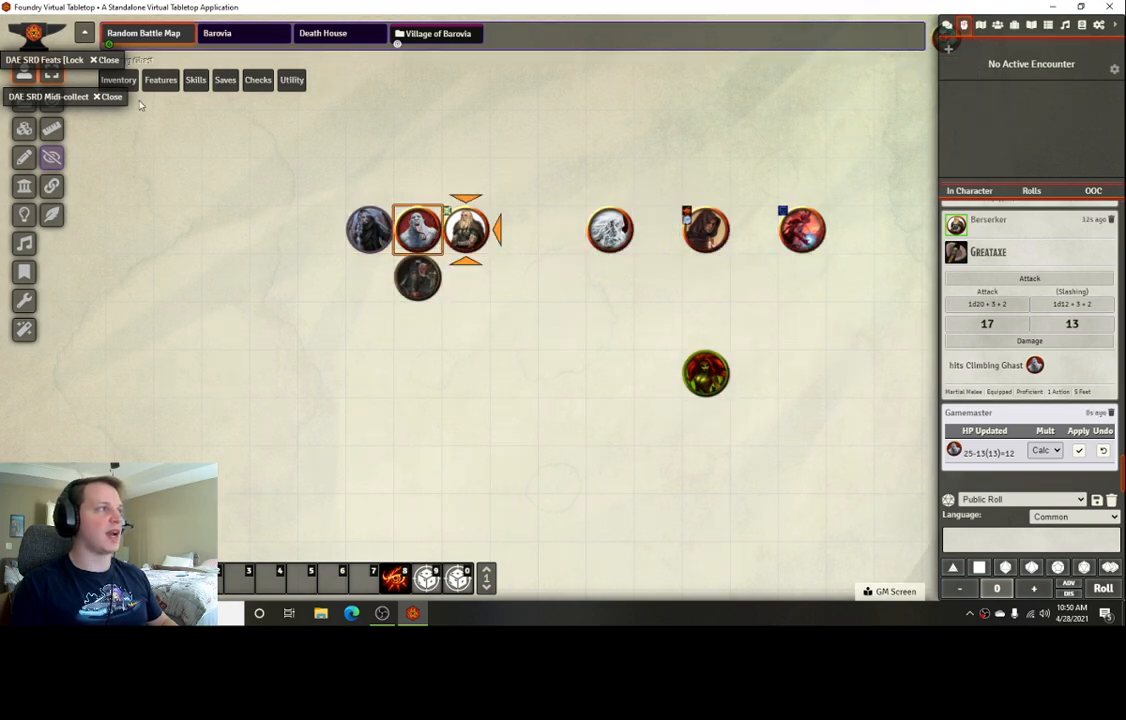
click(136, 107)
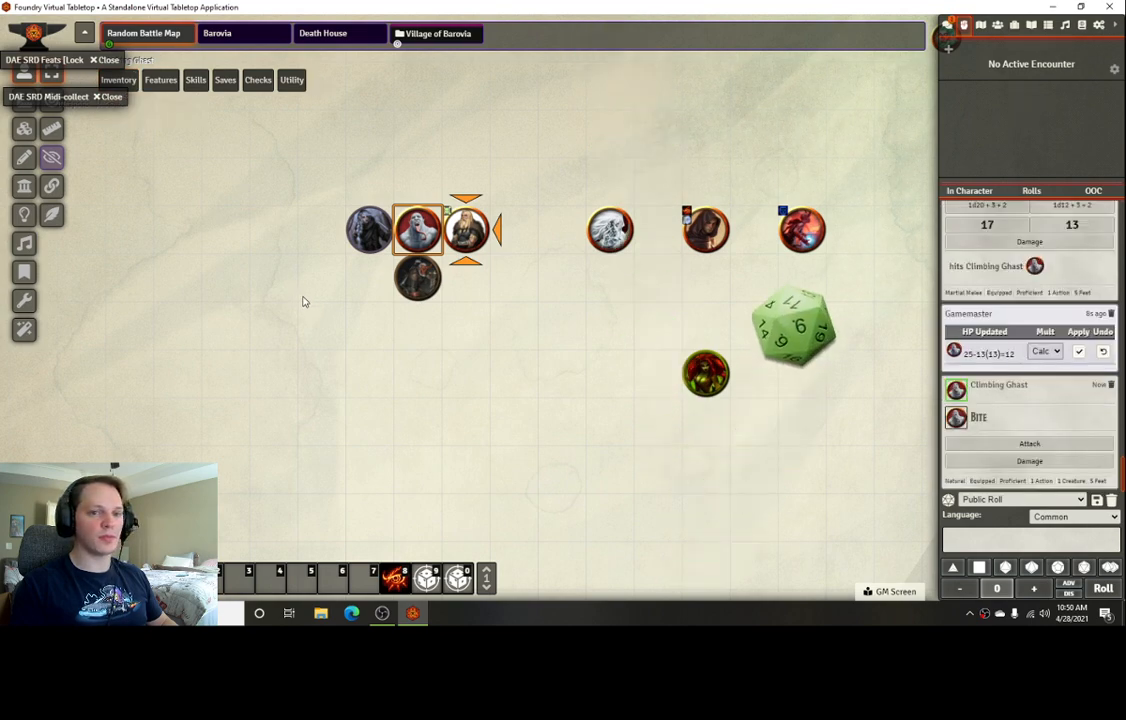
mouse_move(120, 82)
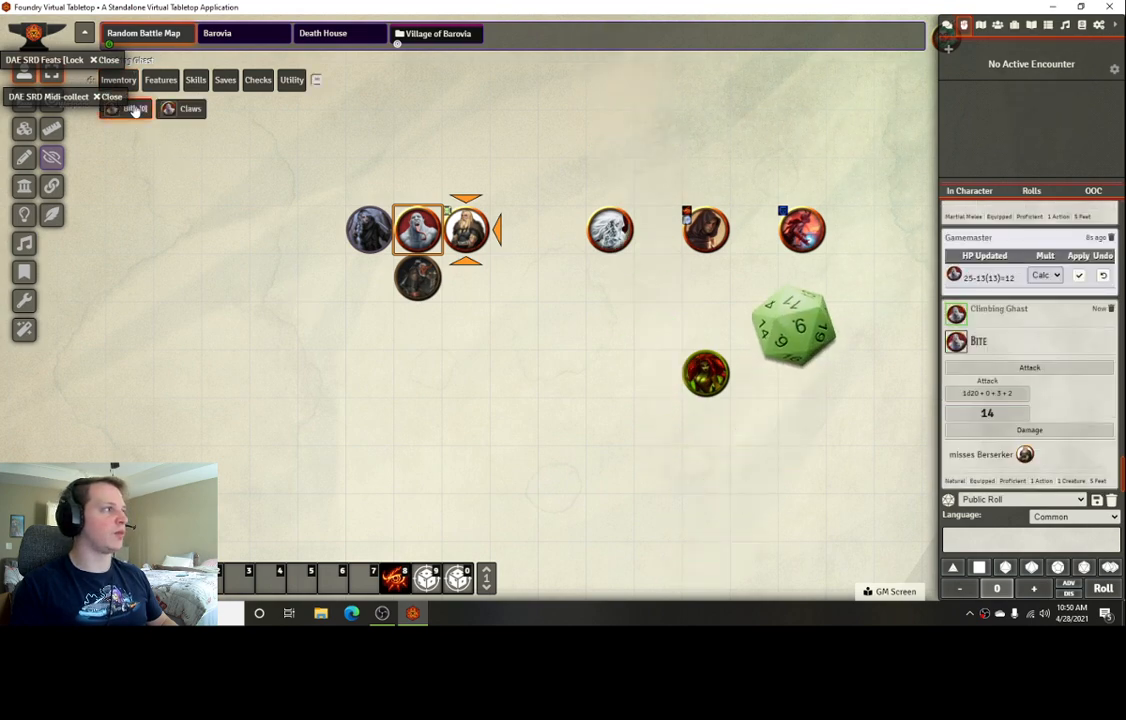
click(131, 107)
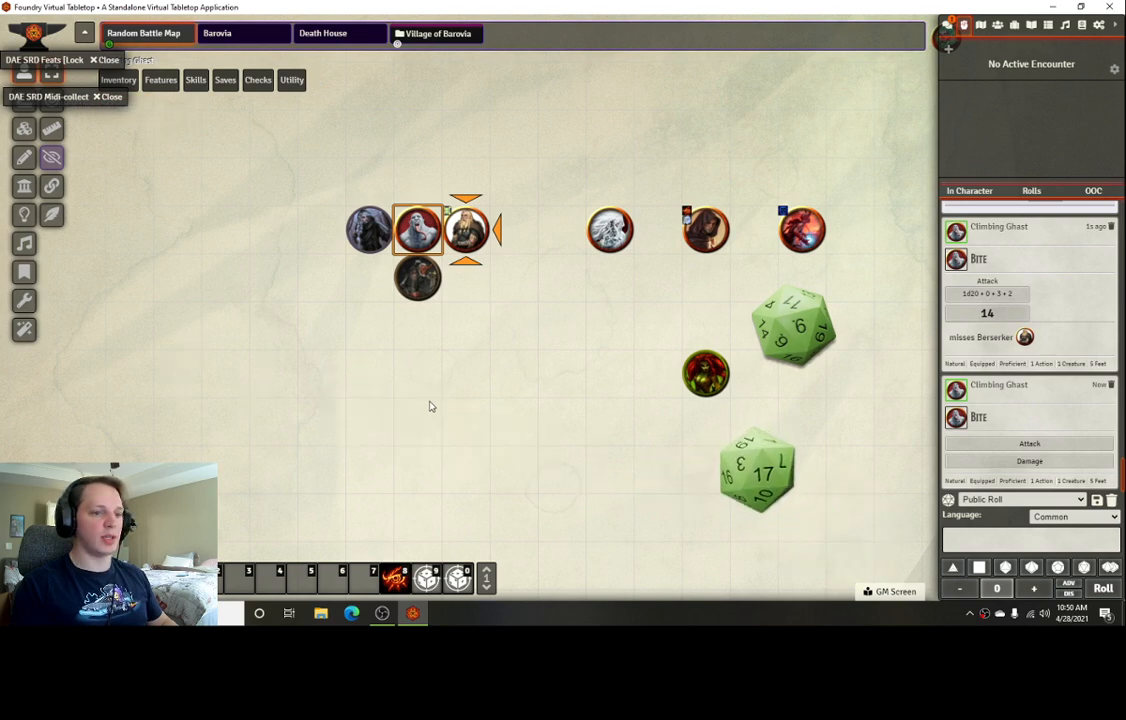
click(866, 346)
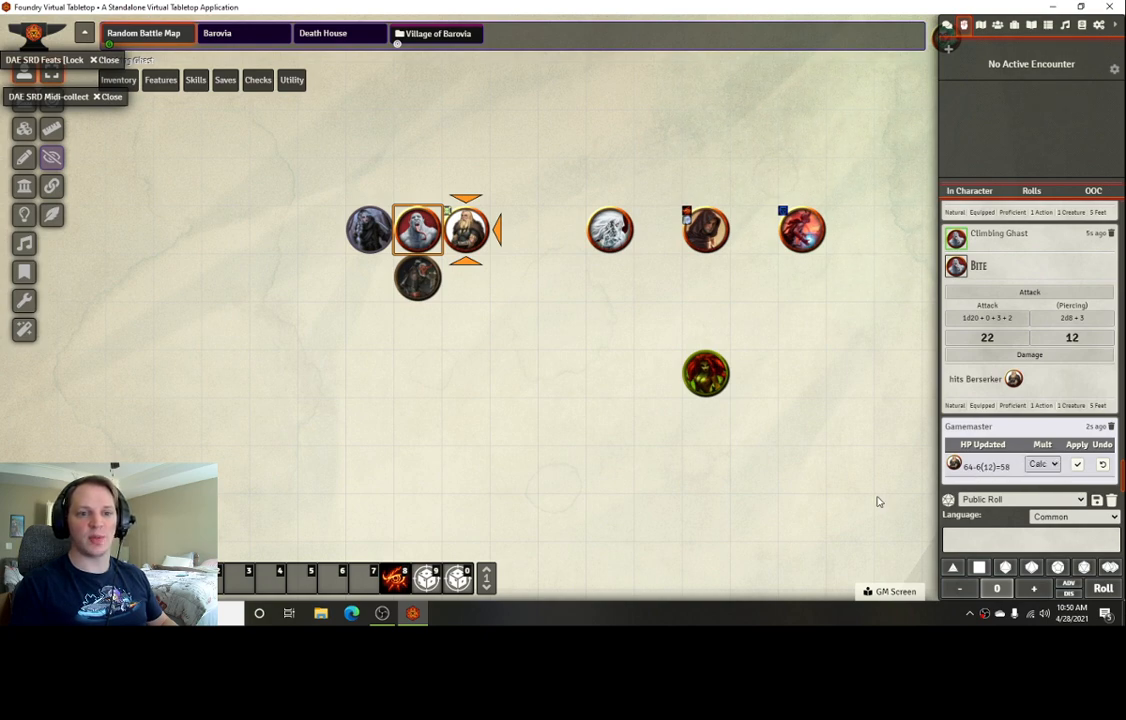
Examine the description and usage details of the Banshee's Wail (1/Day) feature
click(472, 288)
drag(642, 342, 568, 395)
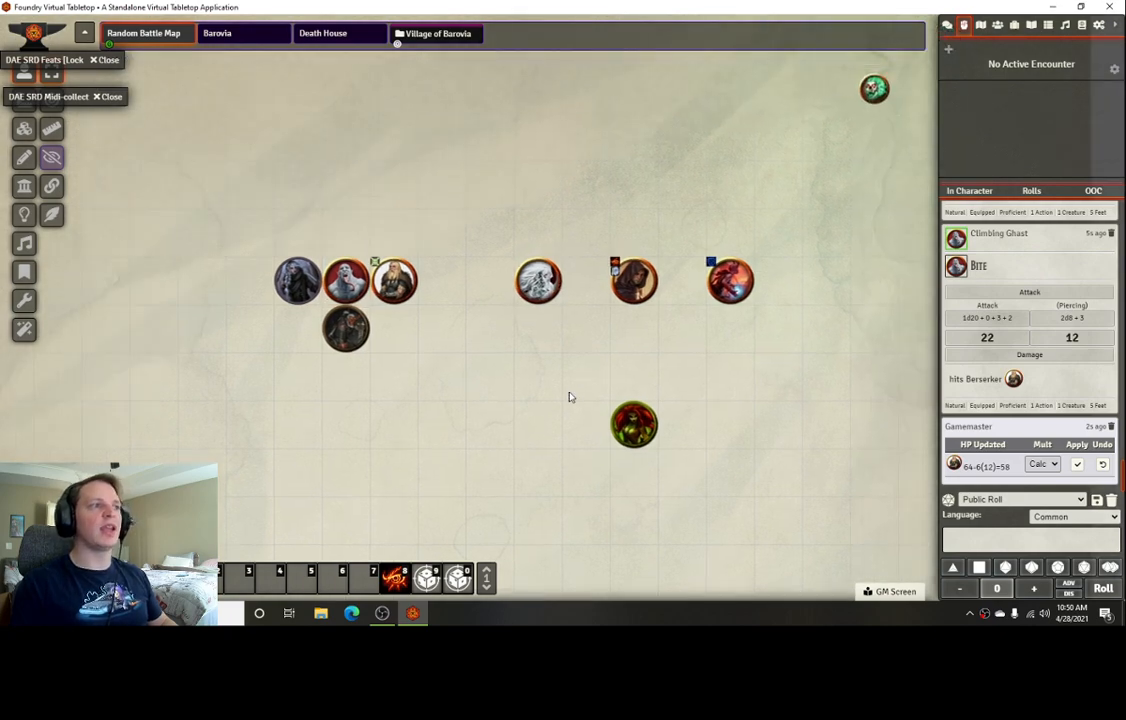
double_click(530, 281)
click(489, 231)
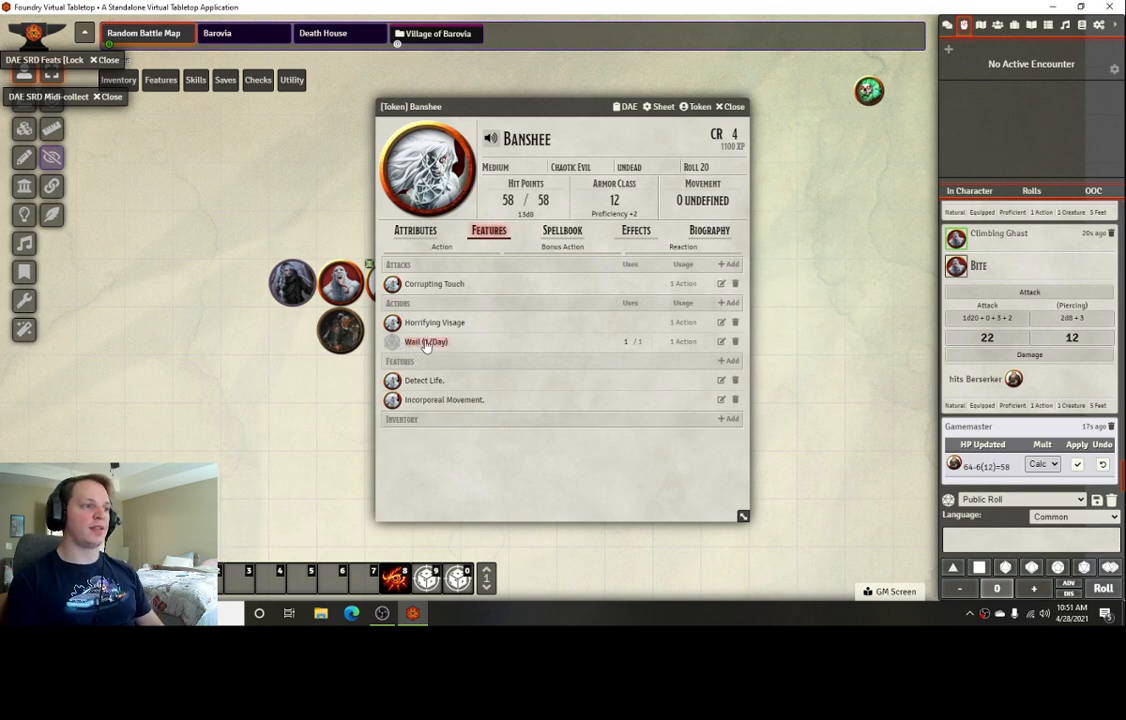
click(721, 342)
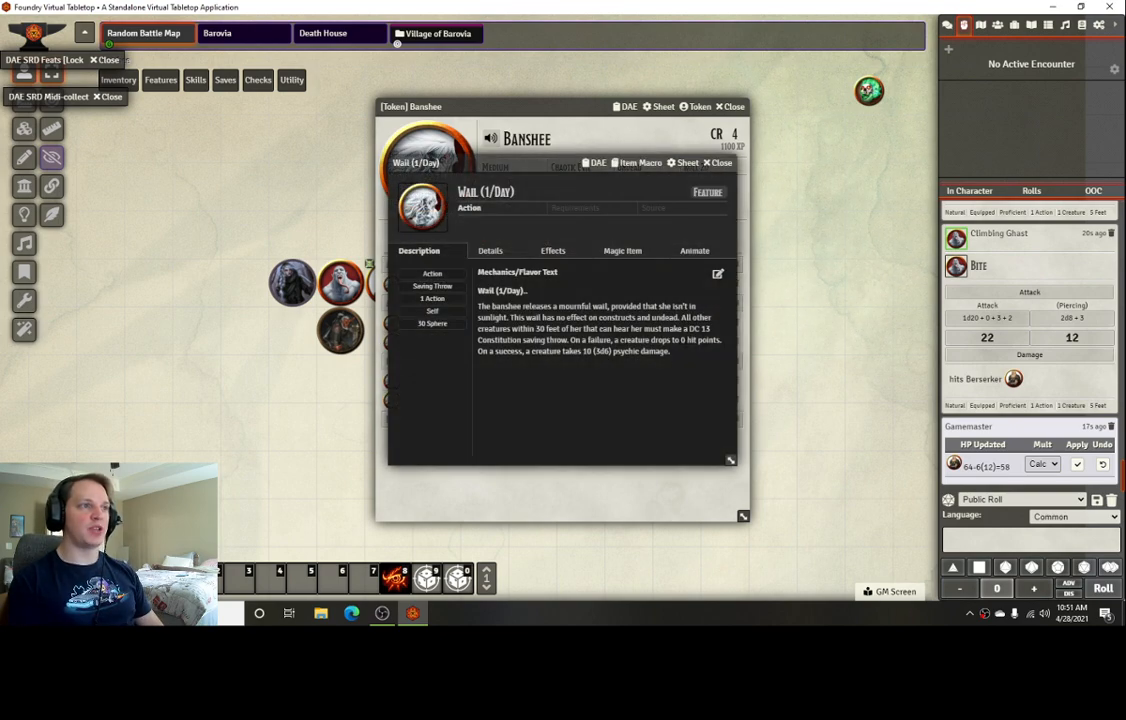
click(497, 255)
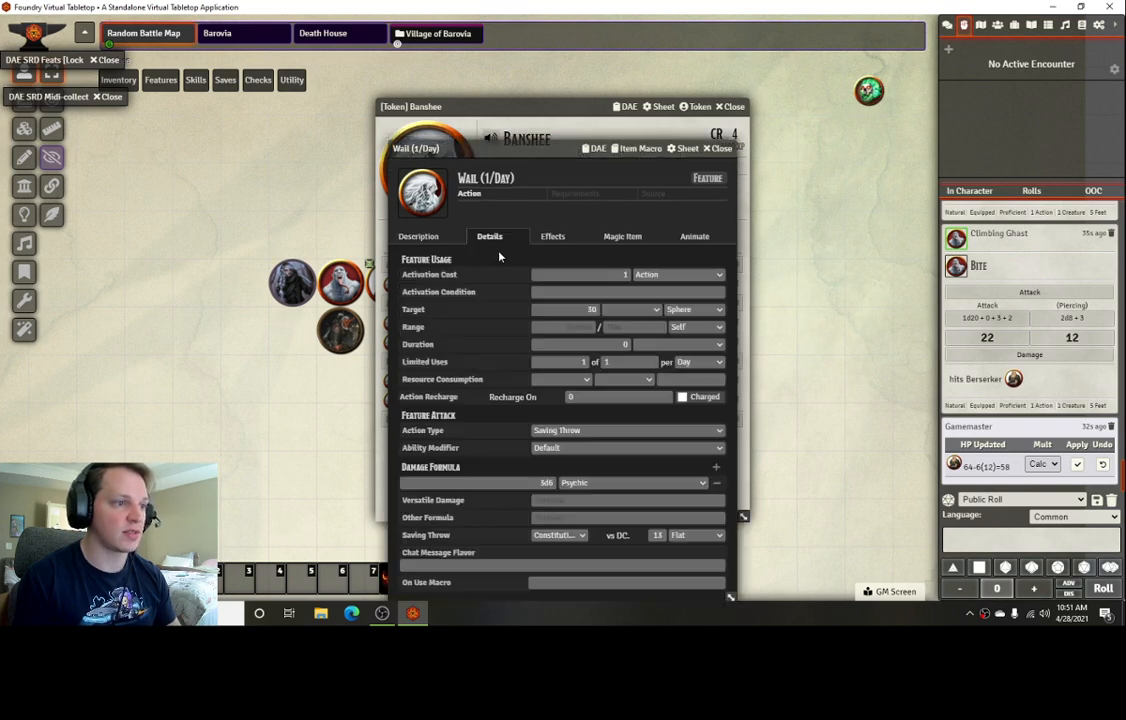
click(721, 148)
click(729, 106)
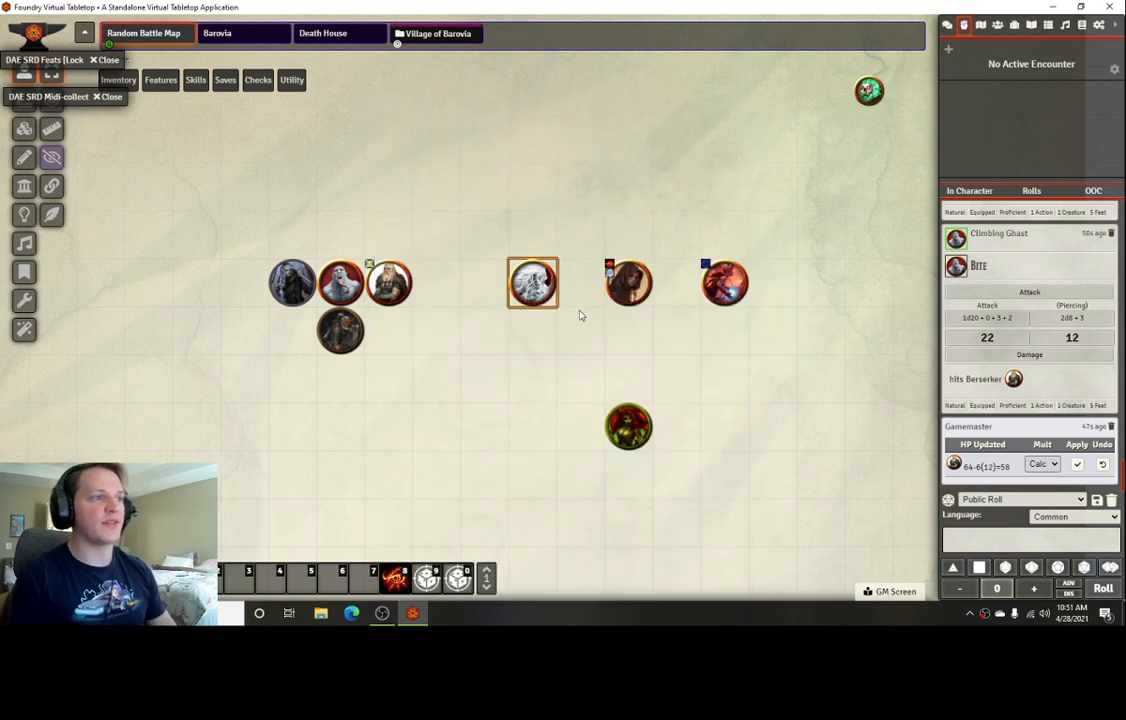
Check the active effects attached to the Banshee's Wail (1/Day) feature and close its sheets
double_click(539, 285)
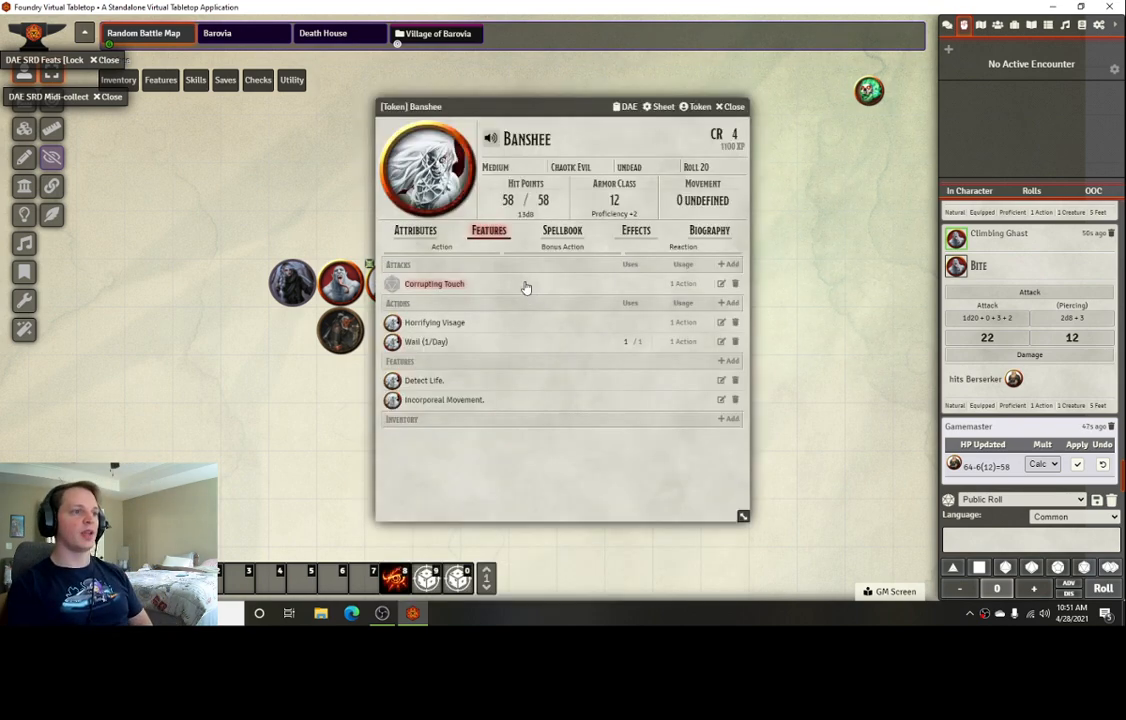
click(720, 342)
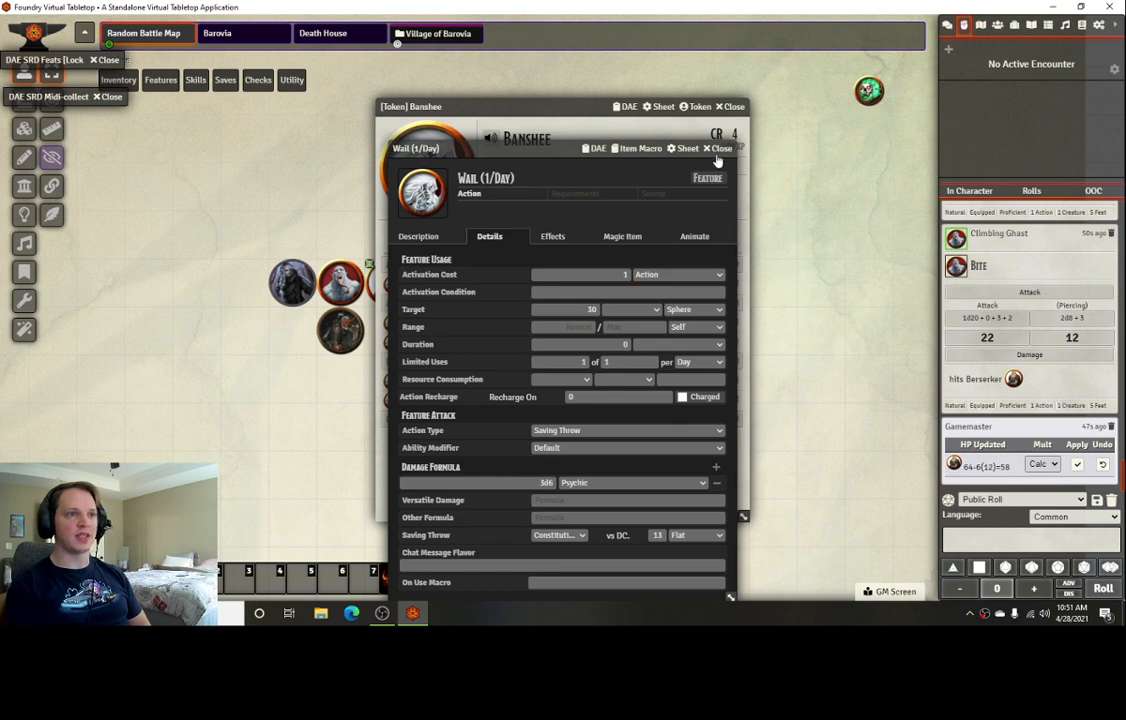
click(550, 238)
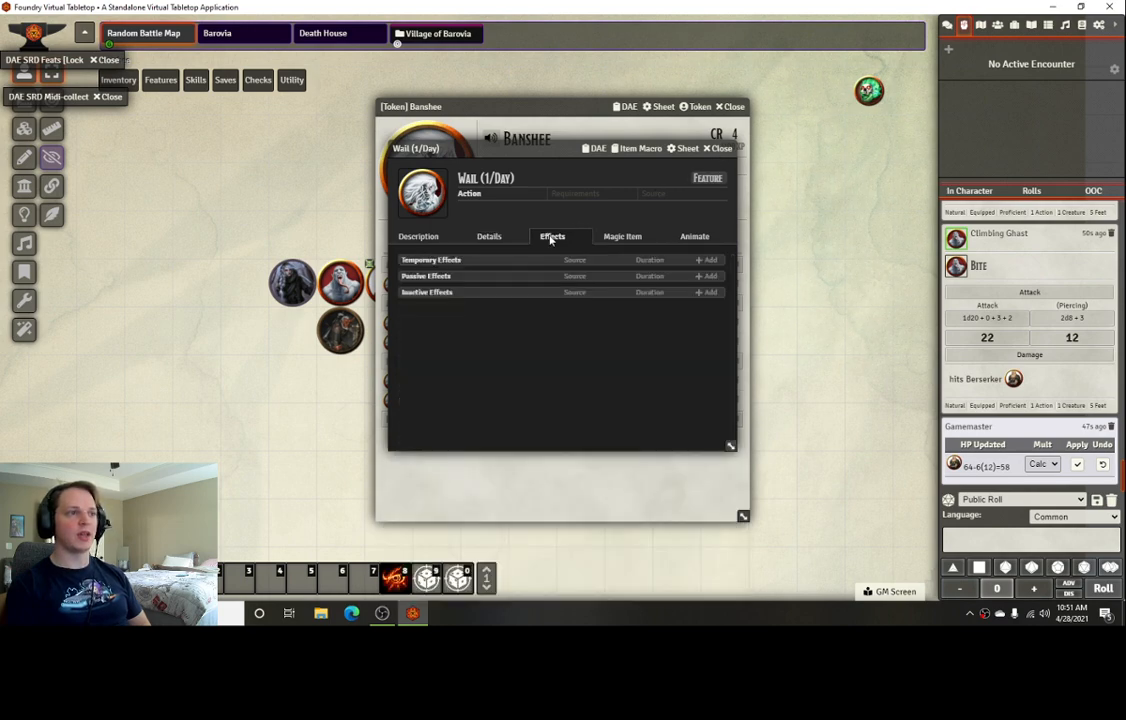
click(719, 149)
key(Escape)
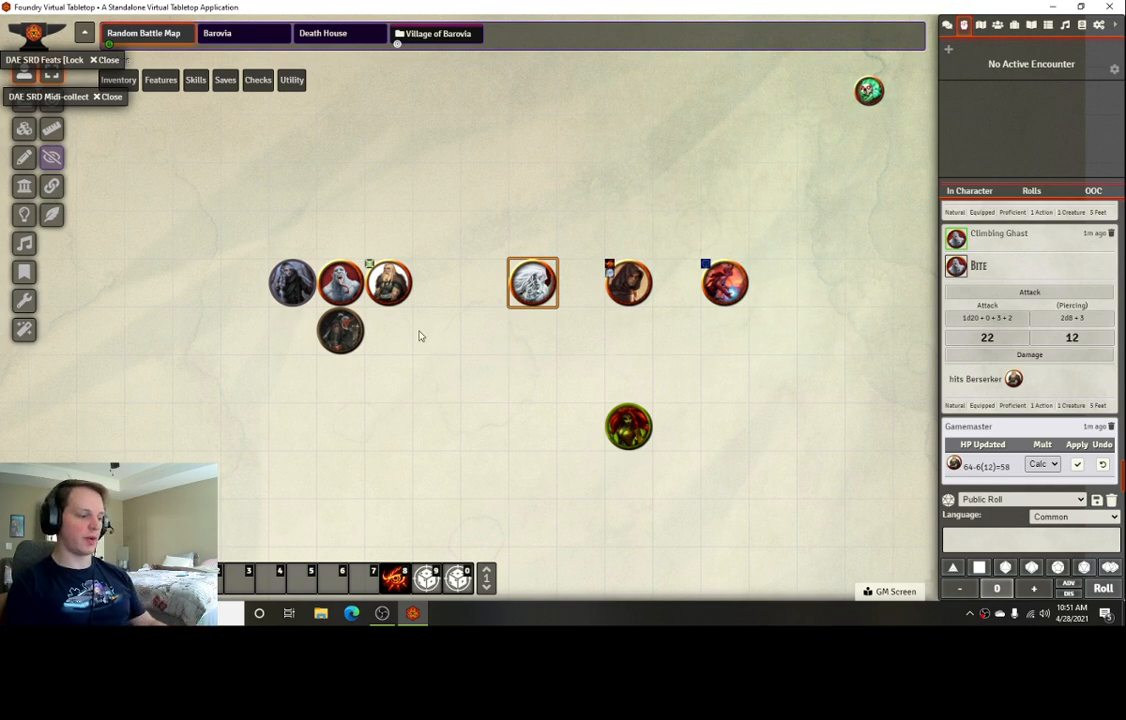
Target every token around the Banshee except the distant Flameskull
alt+shift+click(290, 283)
alt+shift+click(342, 281)
alt+shift+click(350, 318)
key(shift+t)
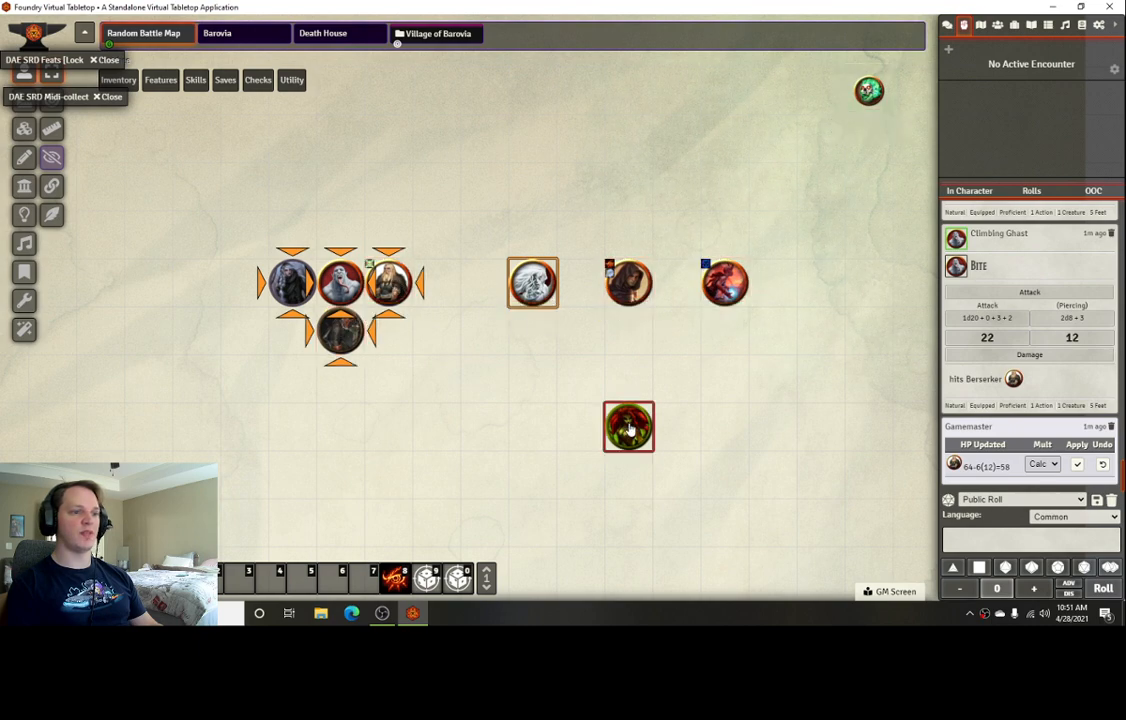
key(shift+t)
key(shift+t)
key(shift+t)
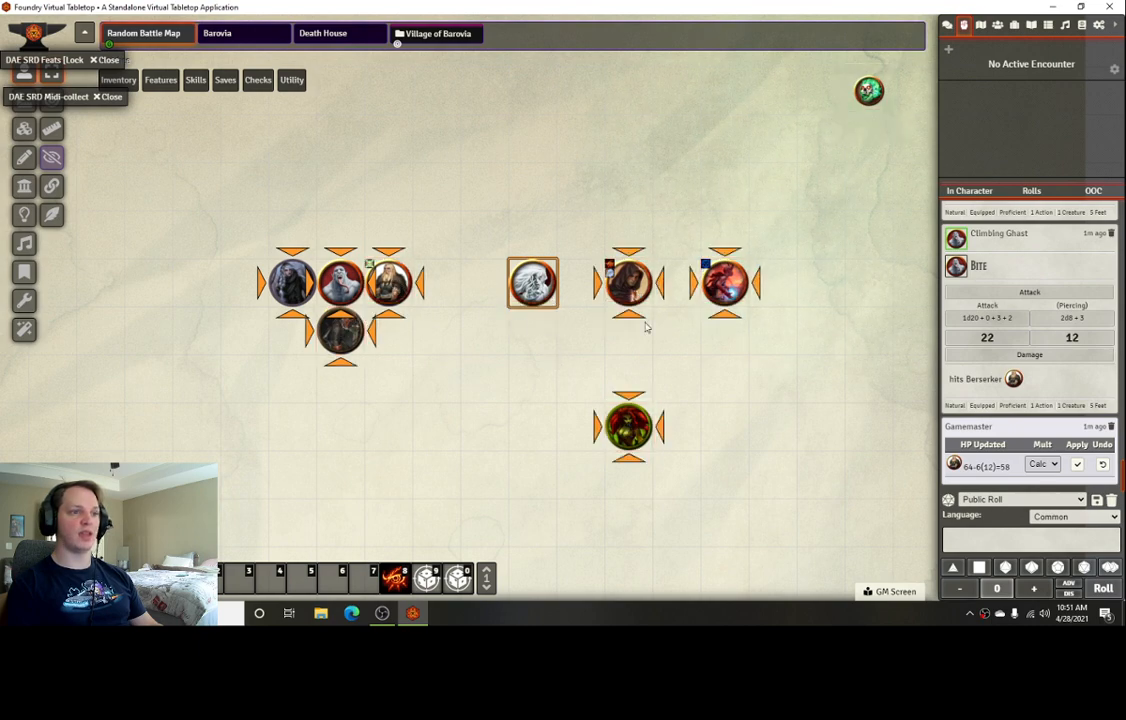
Use the Banshee's Wail (1/Day), consuming a use and placing its 30 ft measured template around the Banshee
click(550, 362)
click(539, 298)
mouse_move(160, 80)
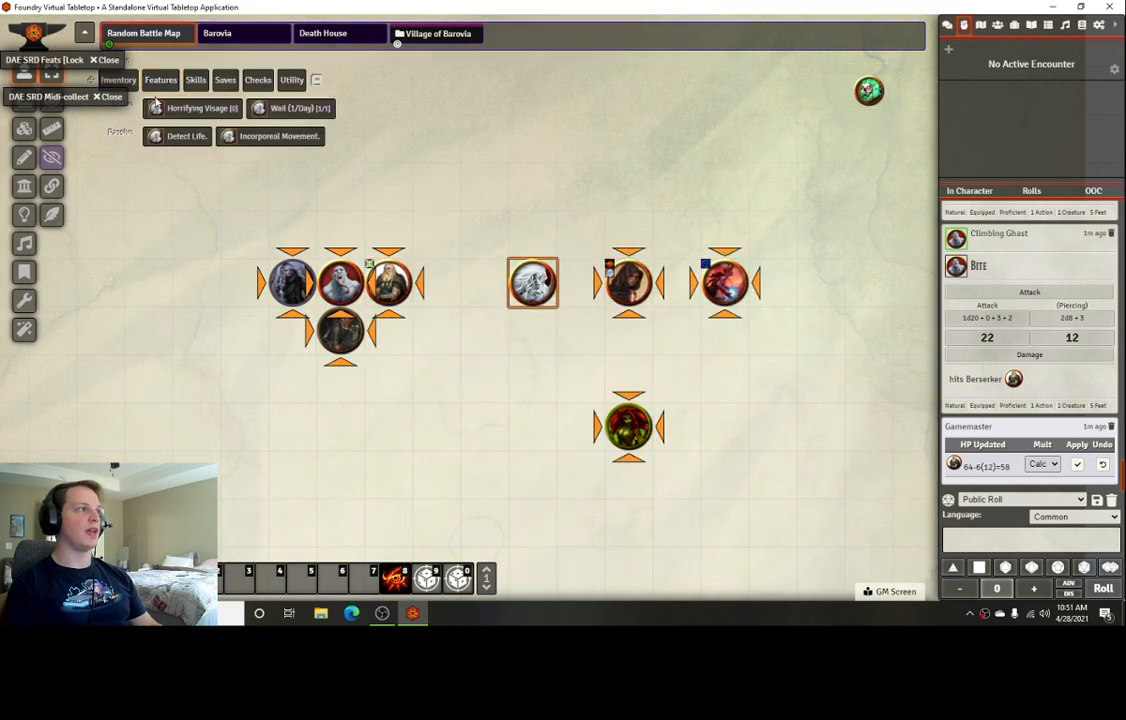
click(292, 108)
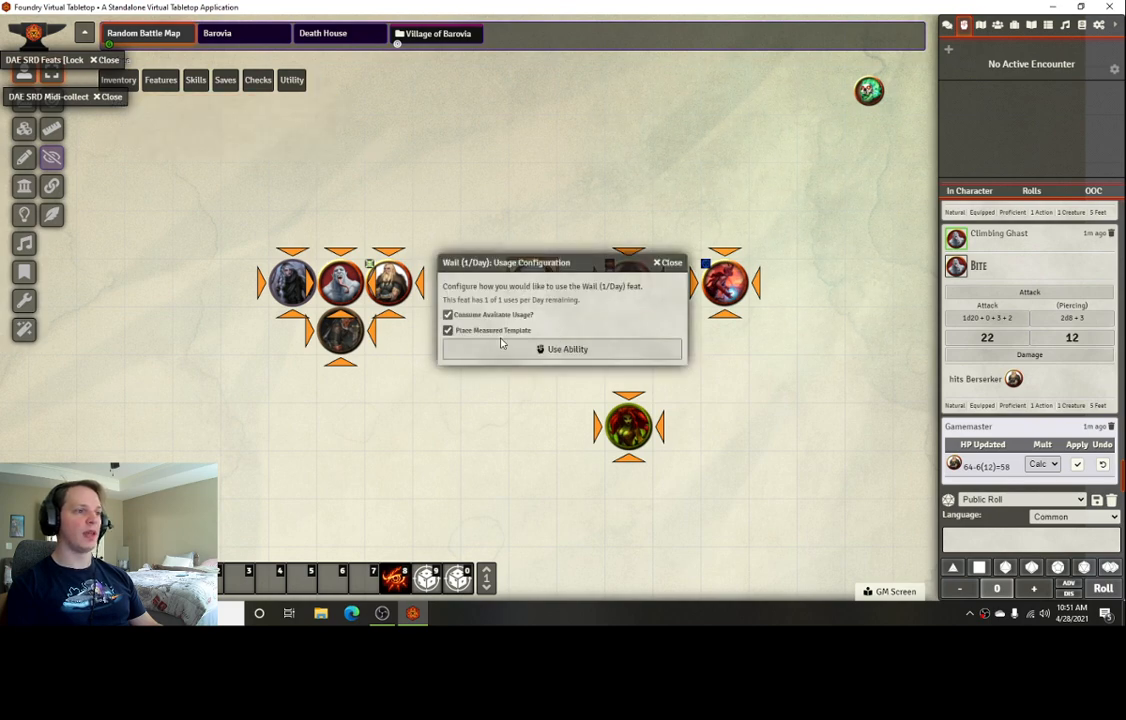
click(530, 349)
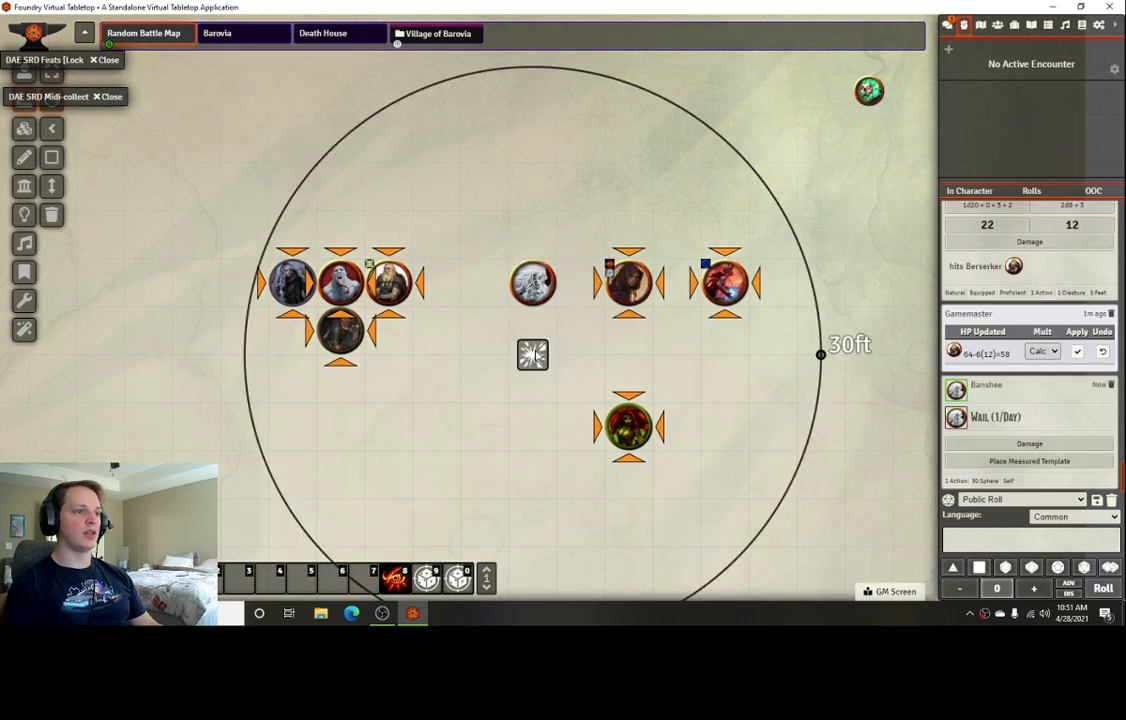
click(508, 306)
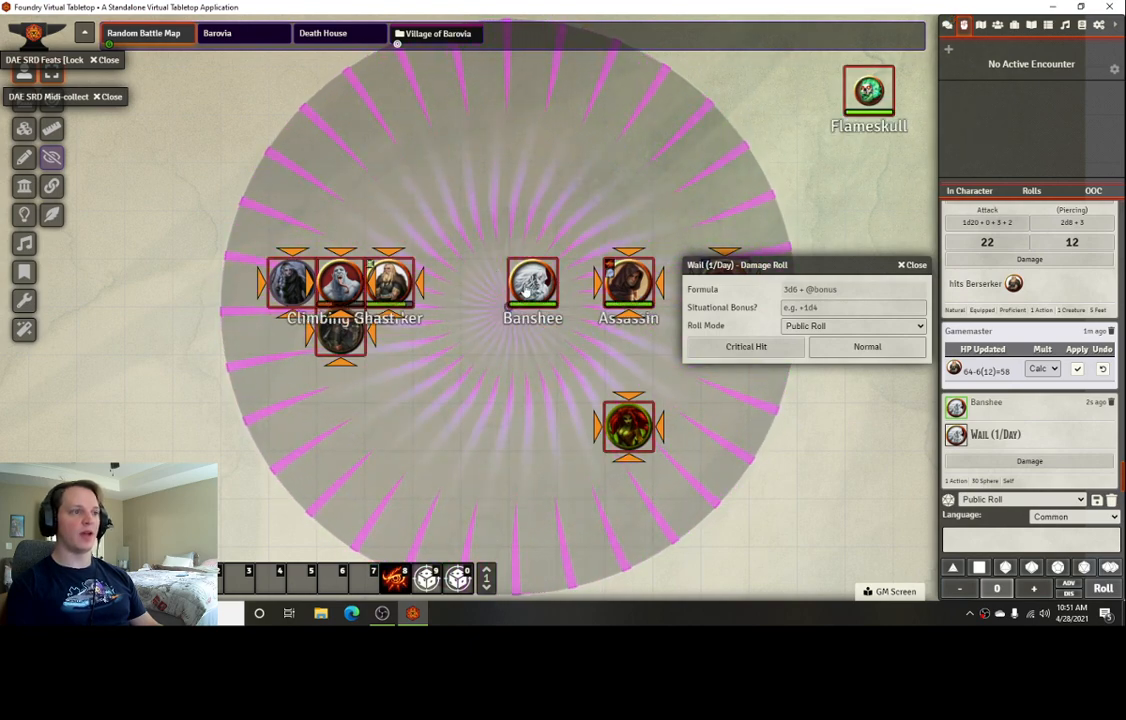
Roll the Banshee's Wail (1/Day) damage as a normal roll and review the Constitution saving throws
click(870, 348)
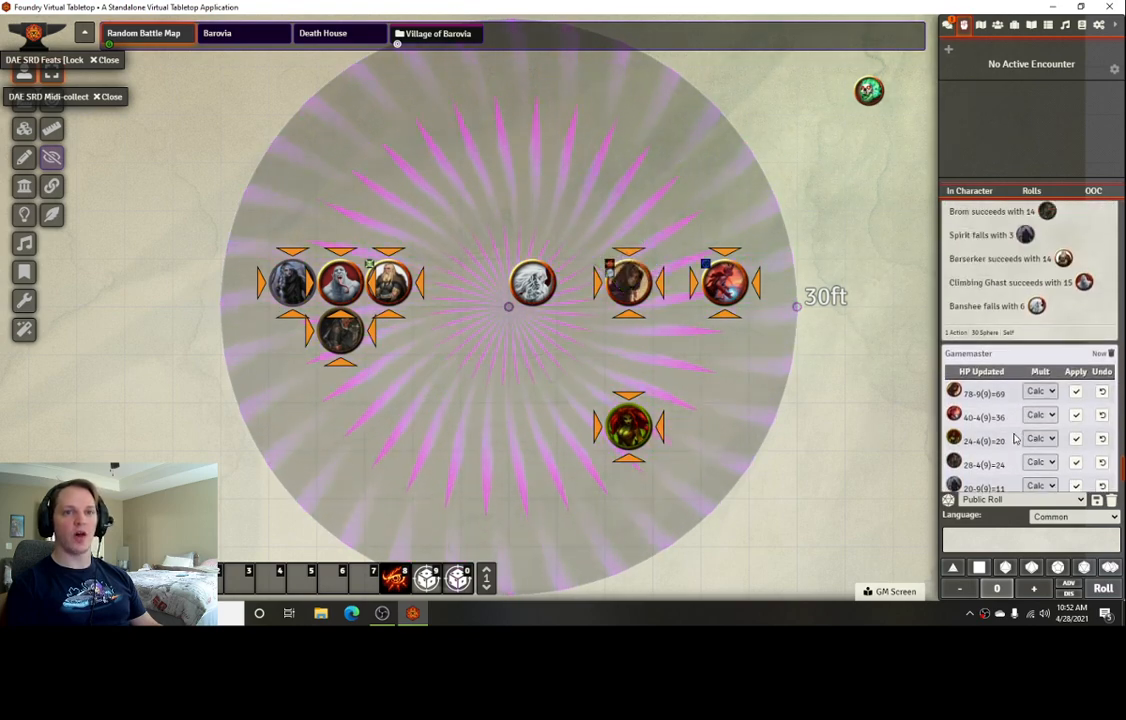
scroll(1015, 438, up, 1)
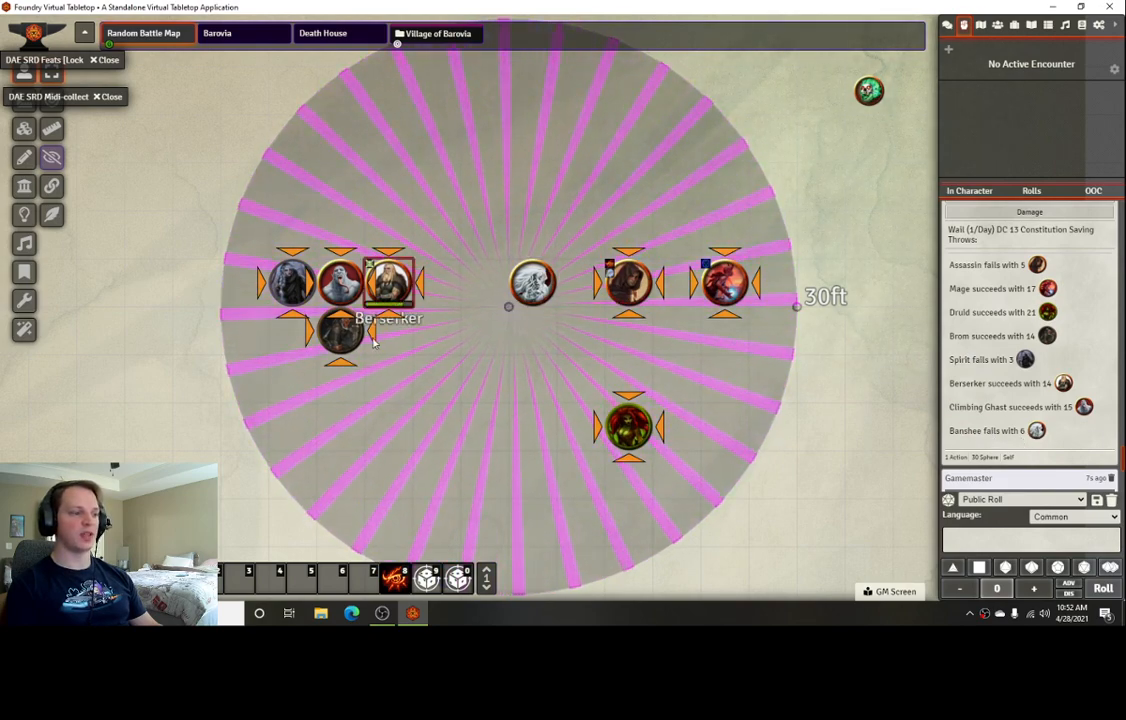
Set the Spirit token's current hit points to 0 on its character sheet and close the sheet
right_click(295, 287)
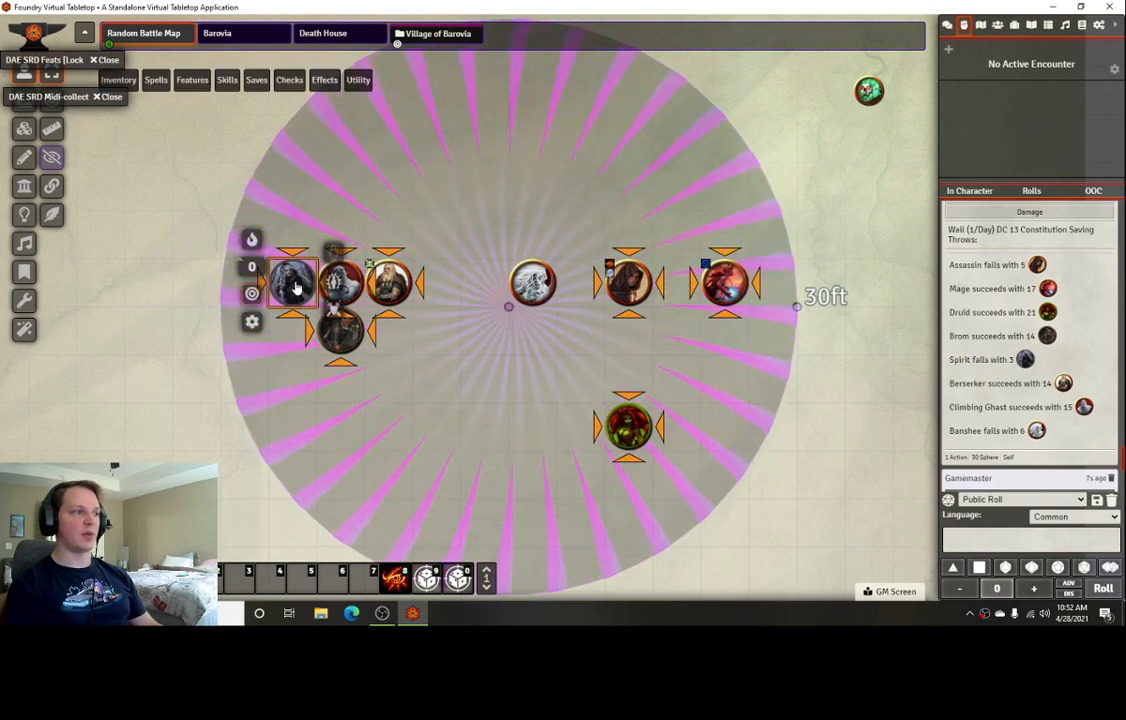
double_click(295, 287)
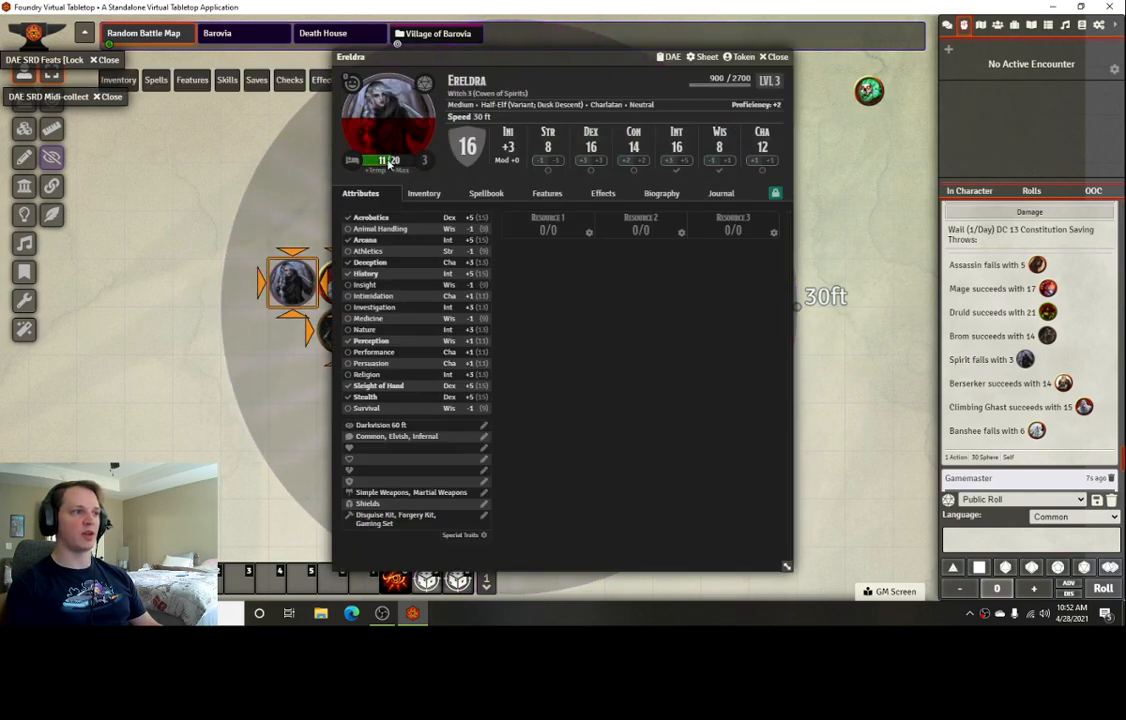
text(0)
key(Return)
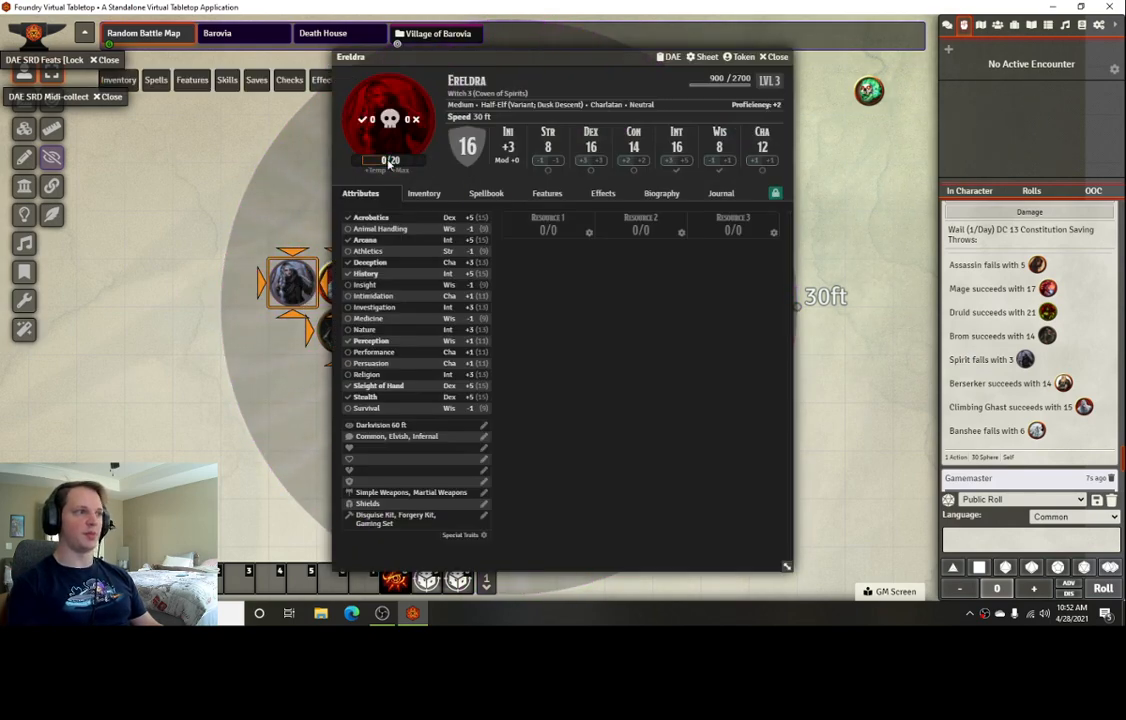
click(775, 57)
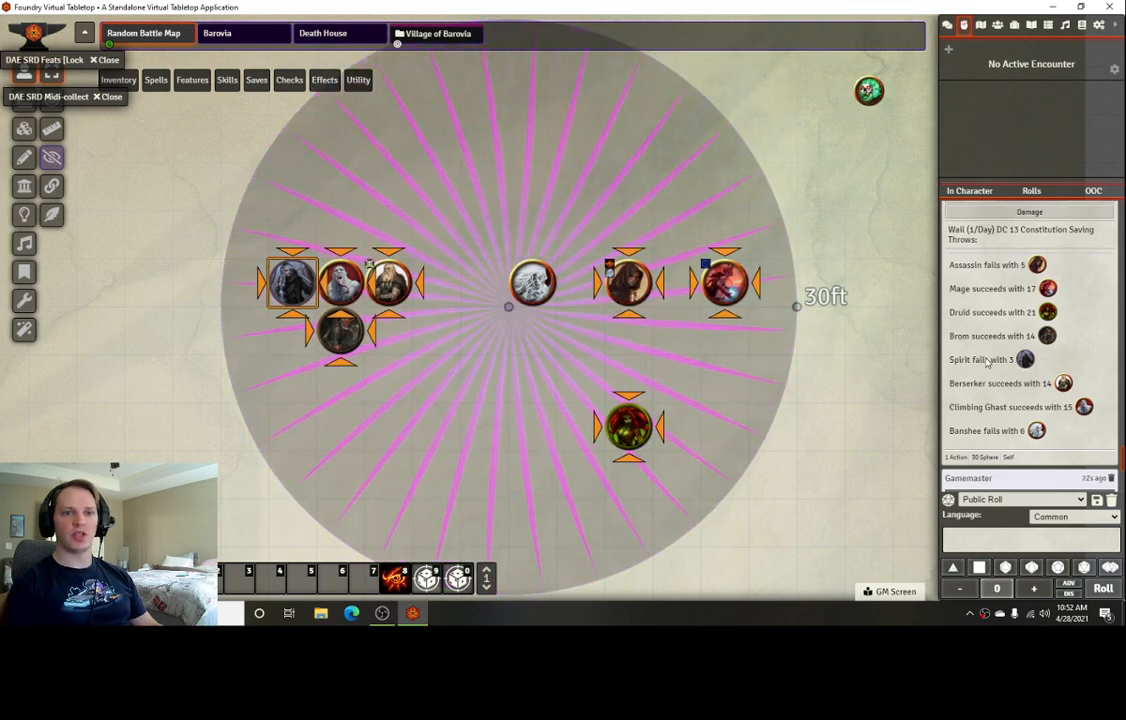
Reduce the Assassin token's hit points by 69
right_click(632, 282)
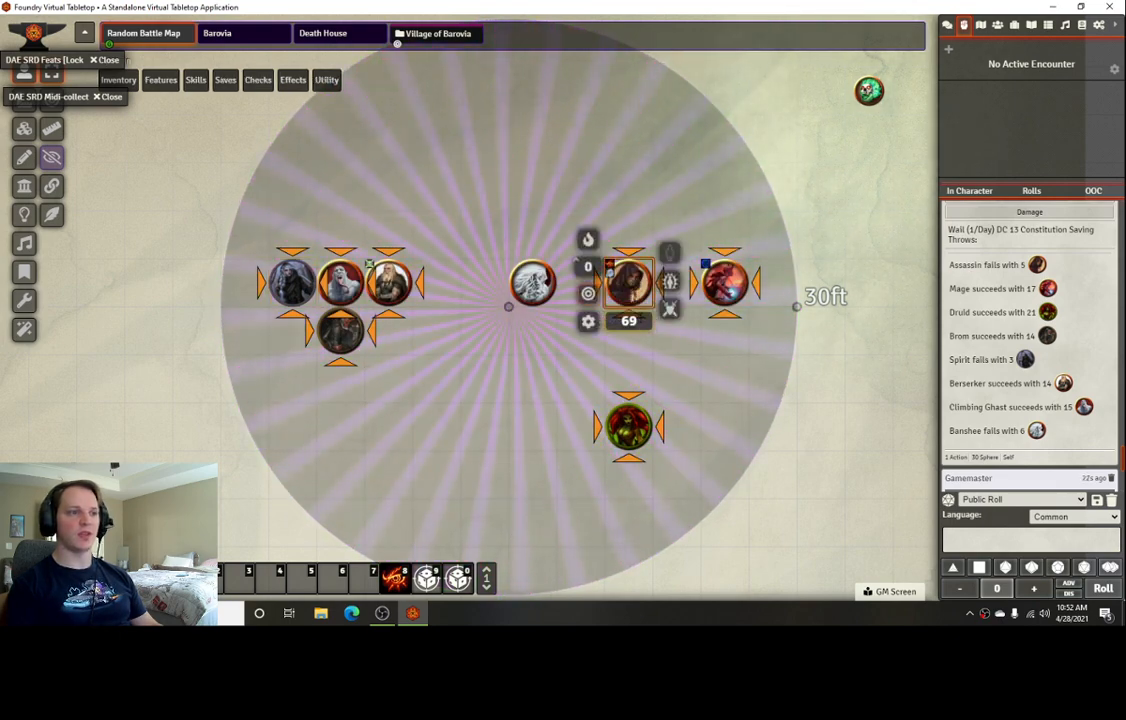
click(629, 321)
text(-69)
key(Return)
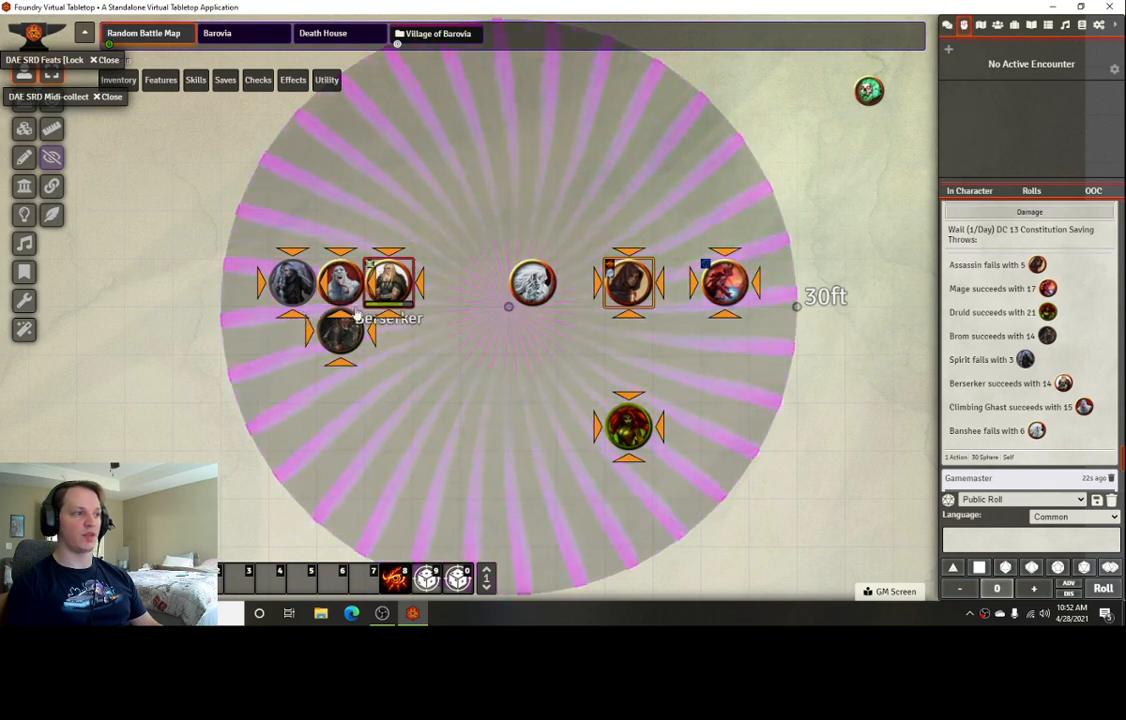
Check the hit points on the Druid's and Brom's character sheets and the dice breakdown of the Wail's 3d6 damage
double_click(628, 427)
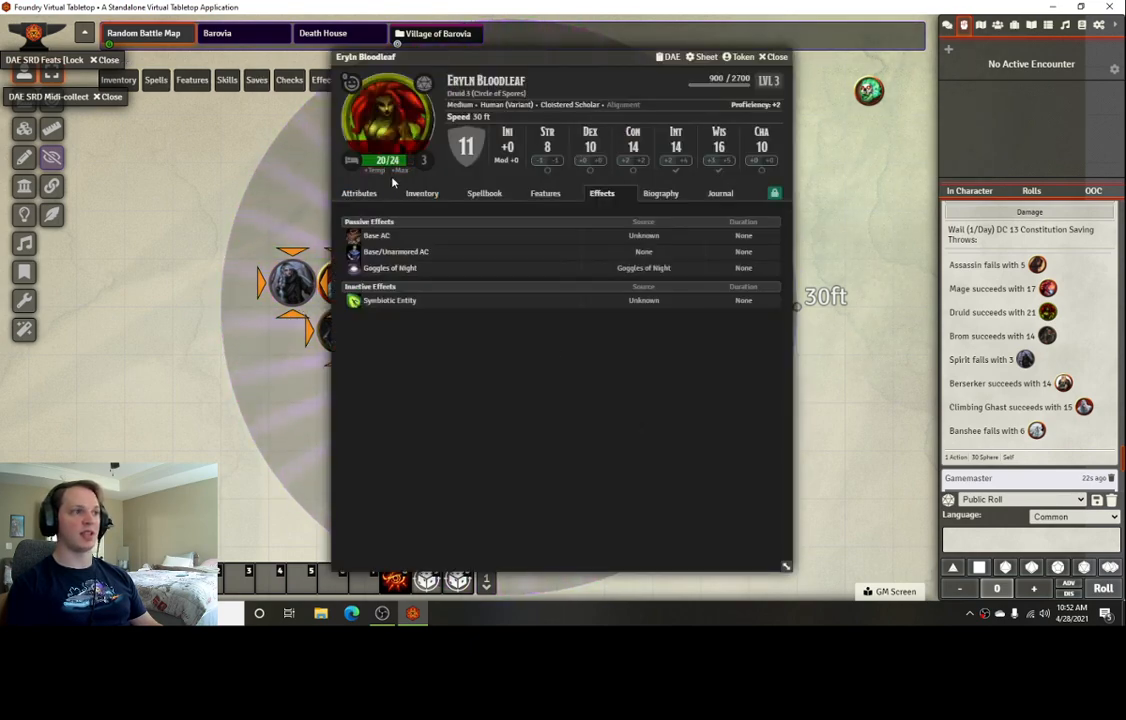
click(779, 57)
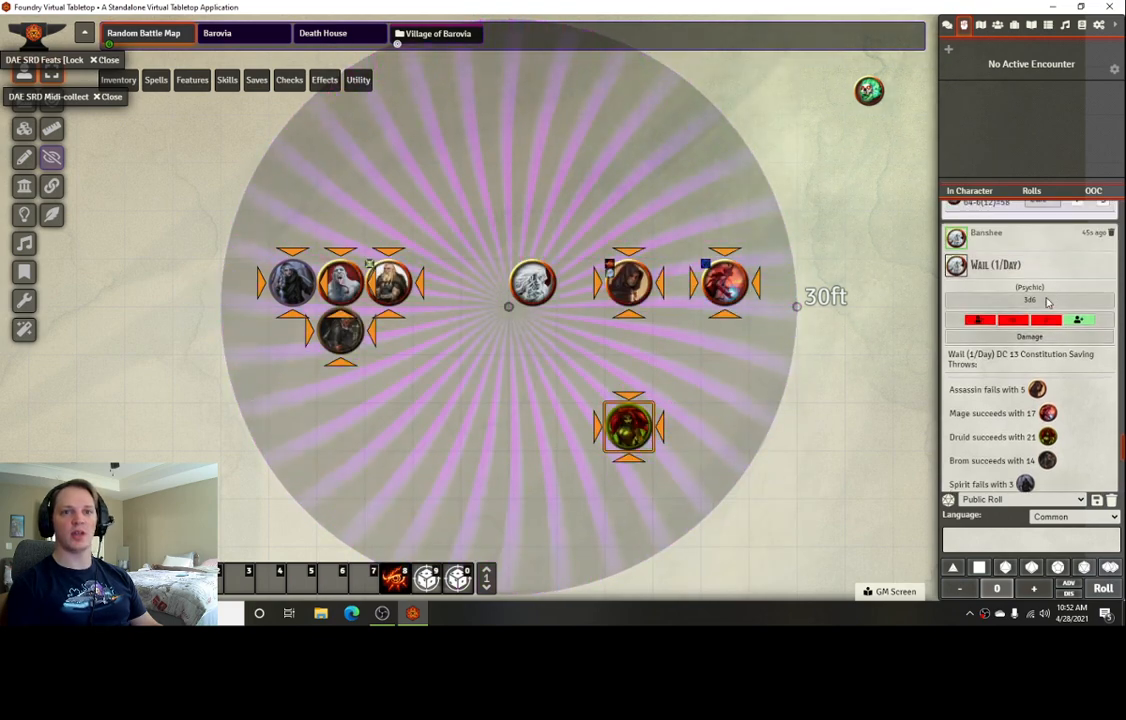
click(1048, 295)
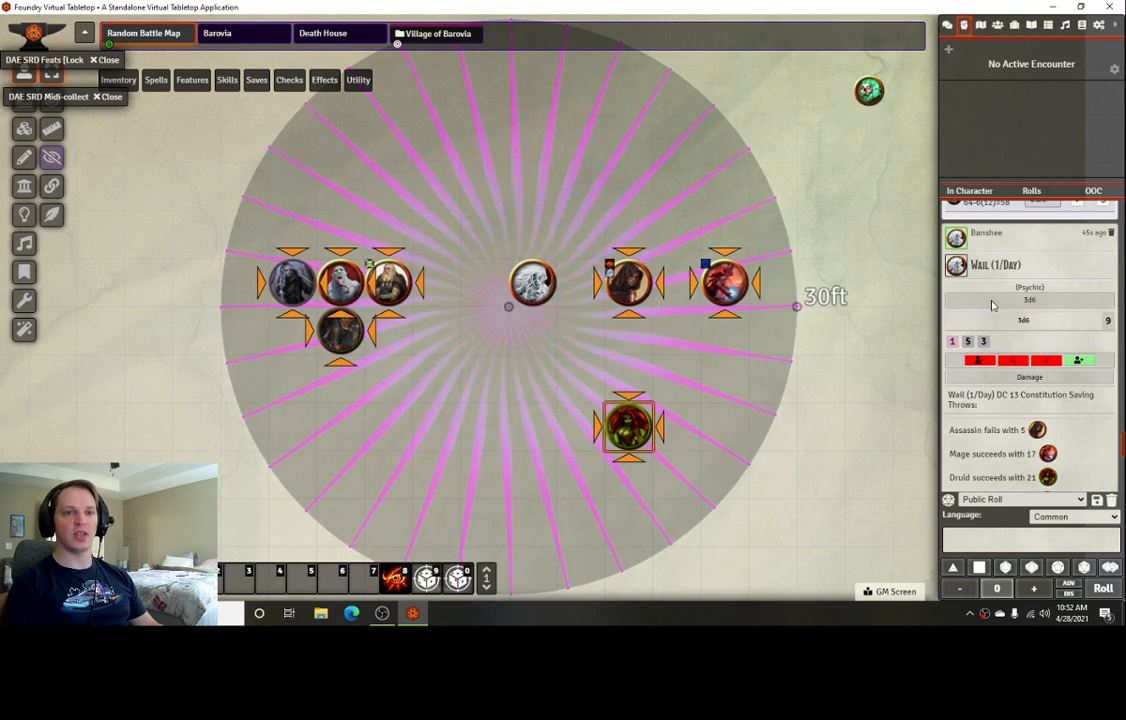
double_click(357, 347)
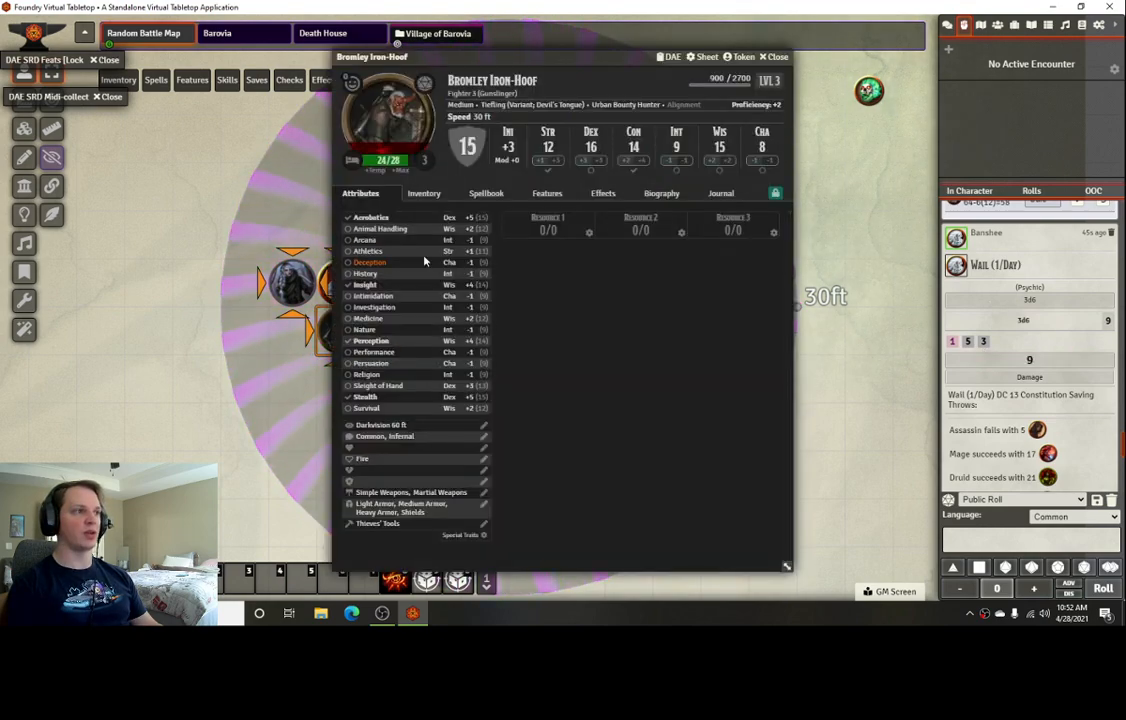
click(776, 57)
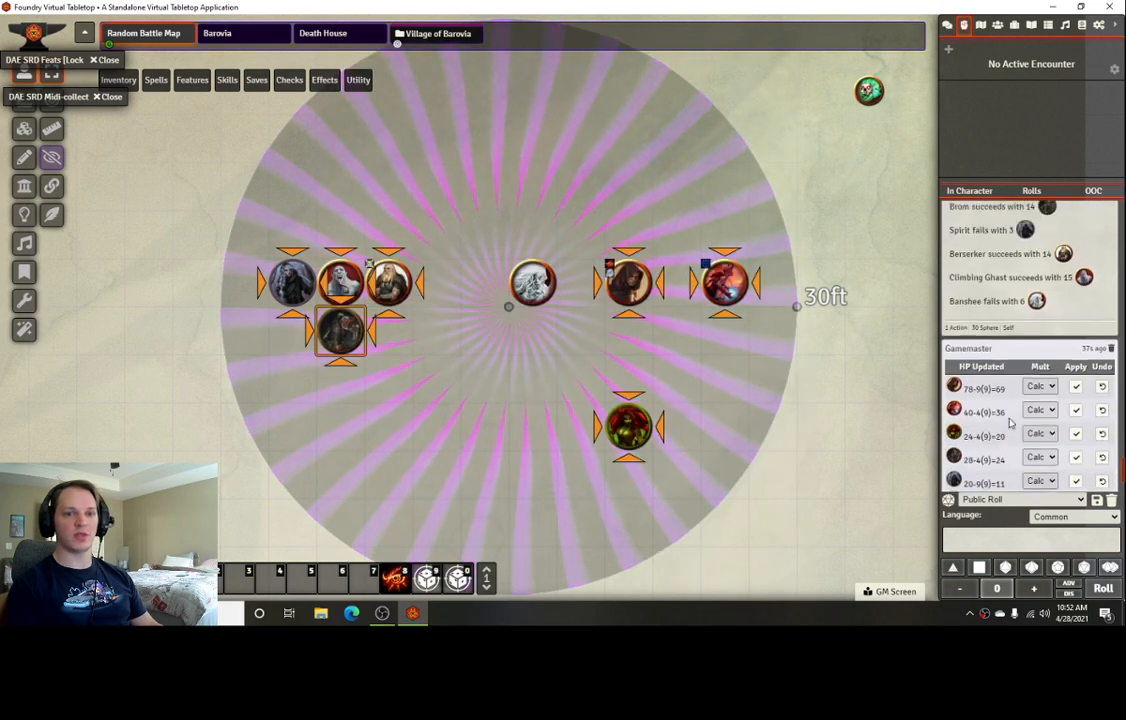
Review the hit point updates and saving throw results for the Wail in the chat log
scroll(985, 370, down, 2)
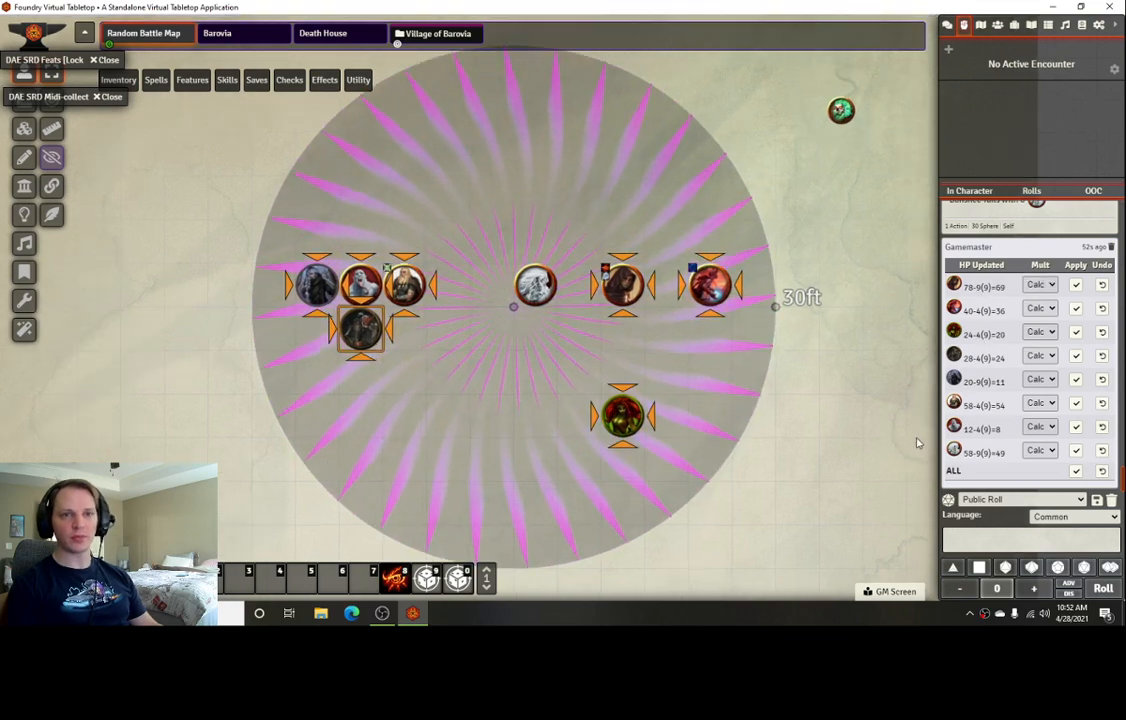
scroll(1036, 385, up, 2)
scroll(1036, 385, up, 2)
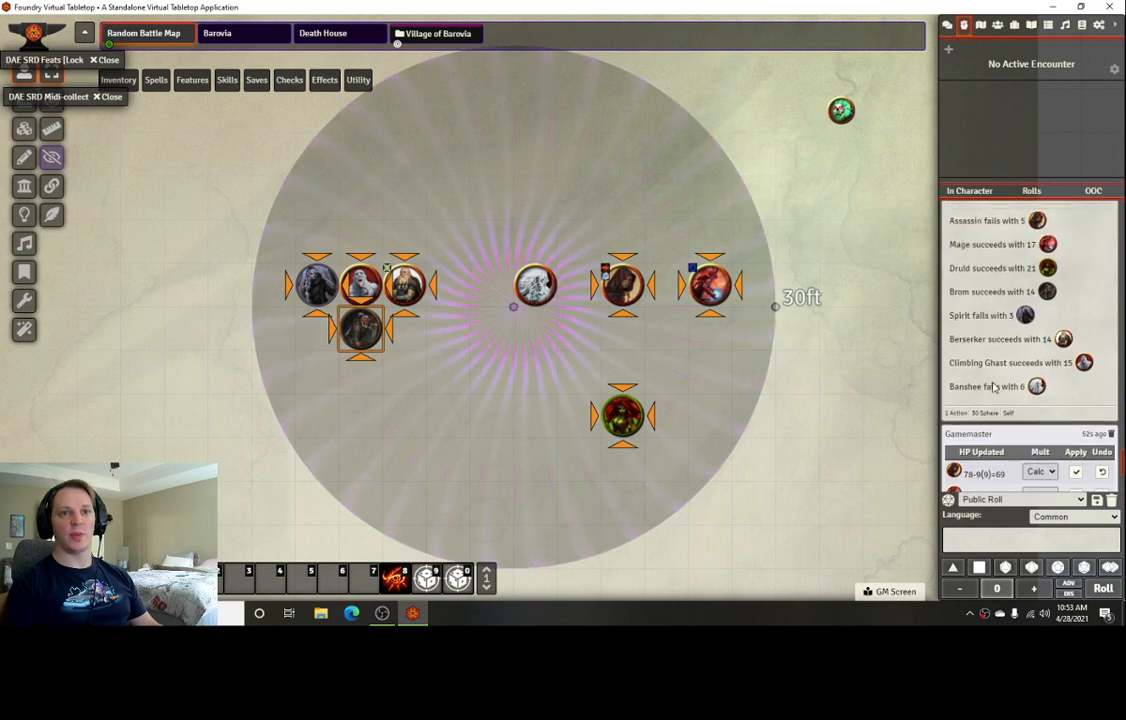
Inspect the details and description of the Banshee's Wail (1/Day) feature and close its sheets
double_click(546, 289)
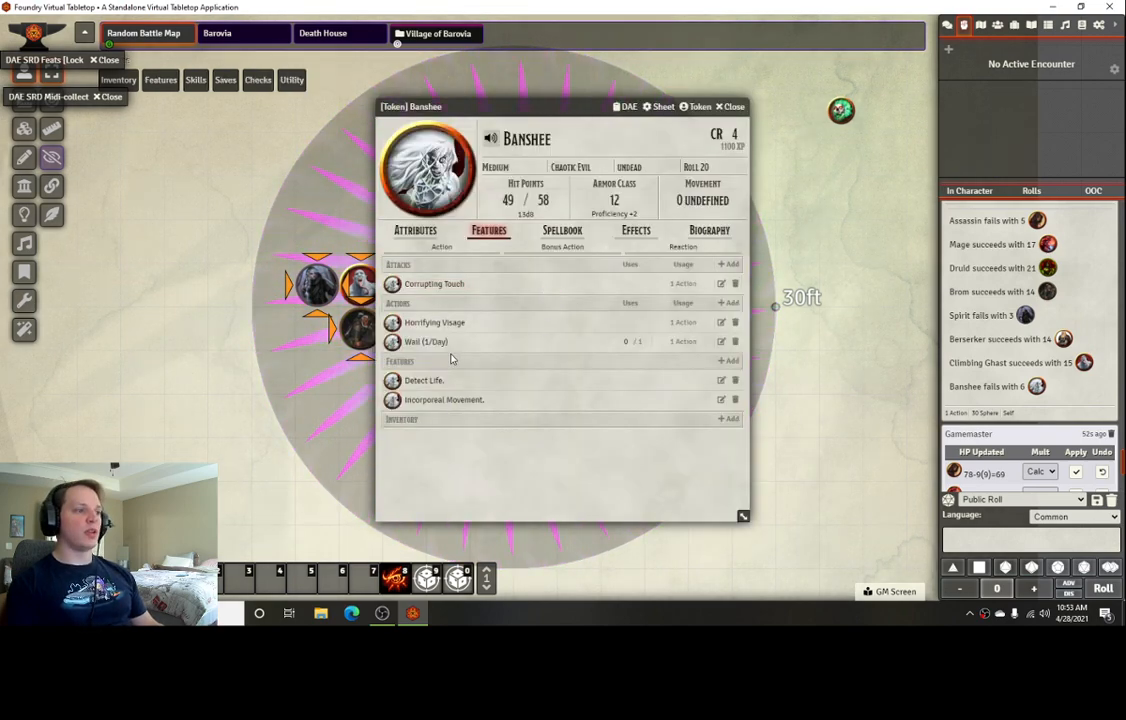
click(721, 341)
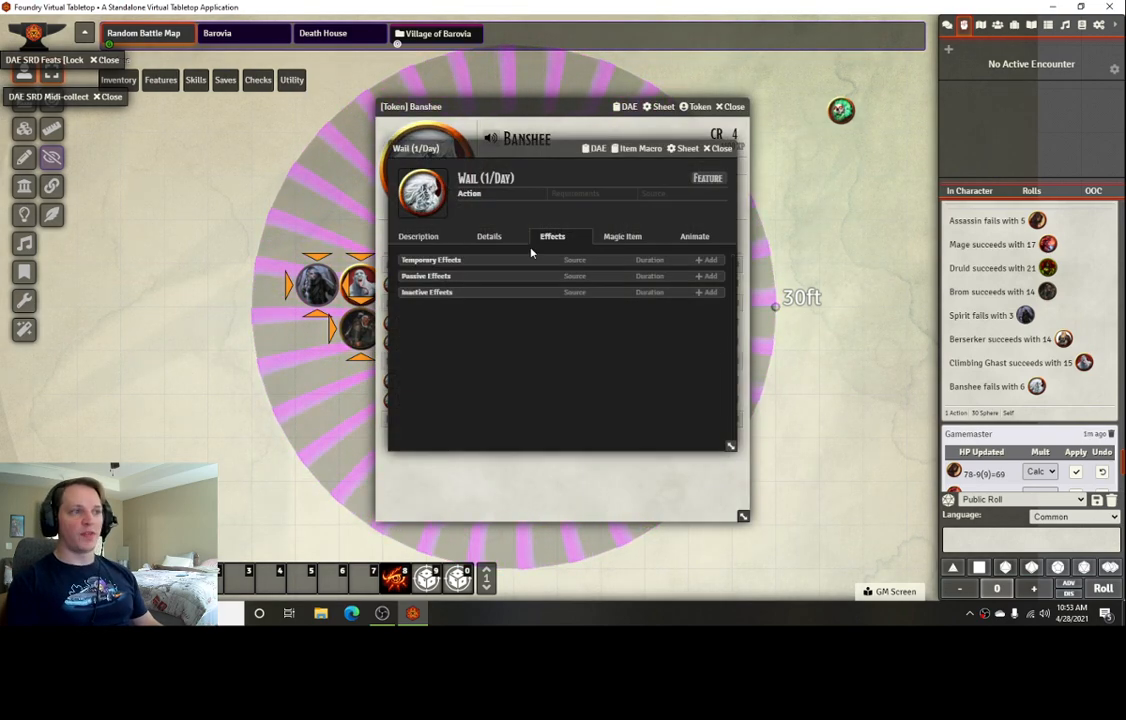
click(489, 236)
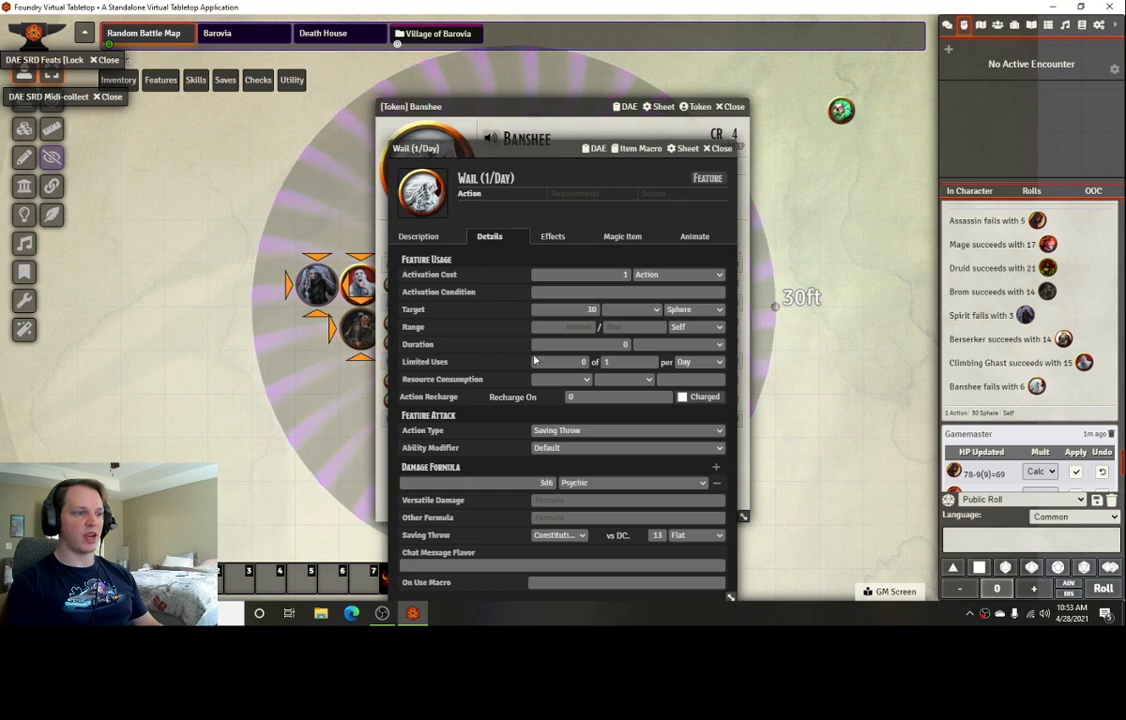
click(575, 447)
click(565, 458)
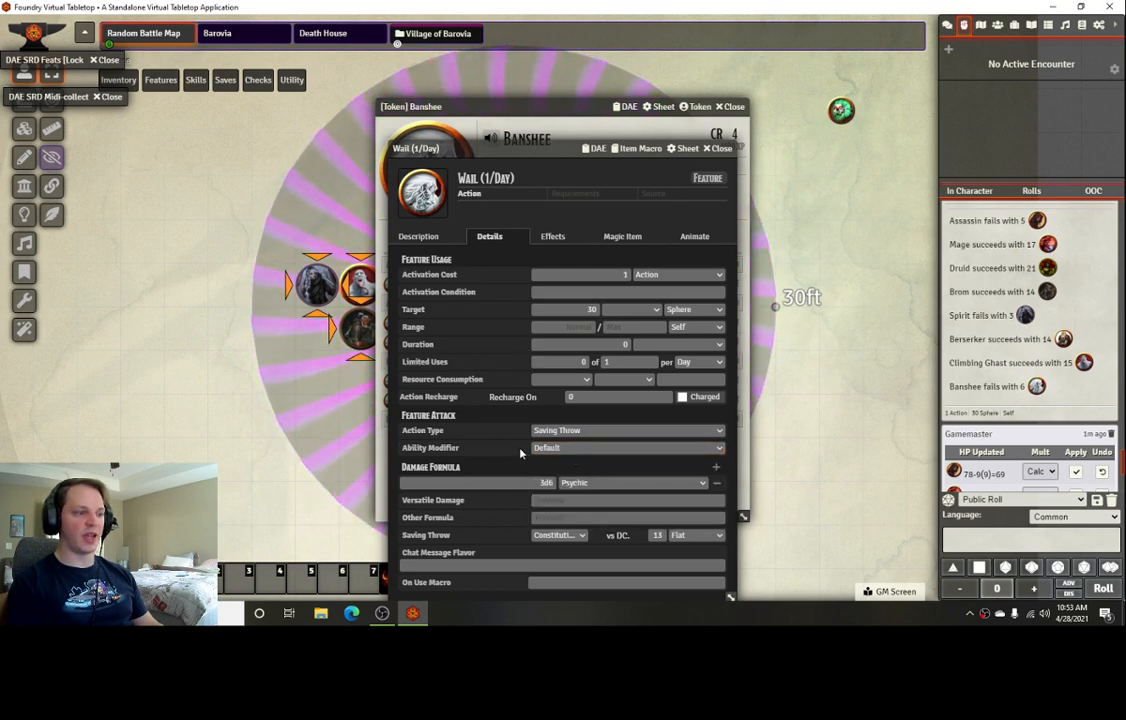
click(431, 237)
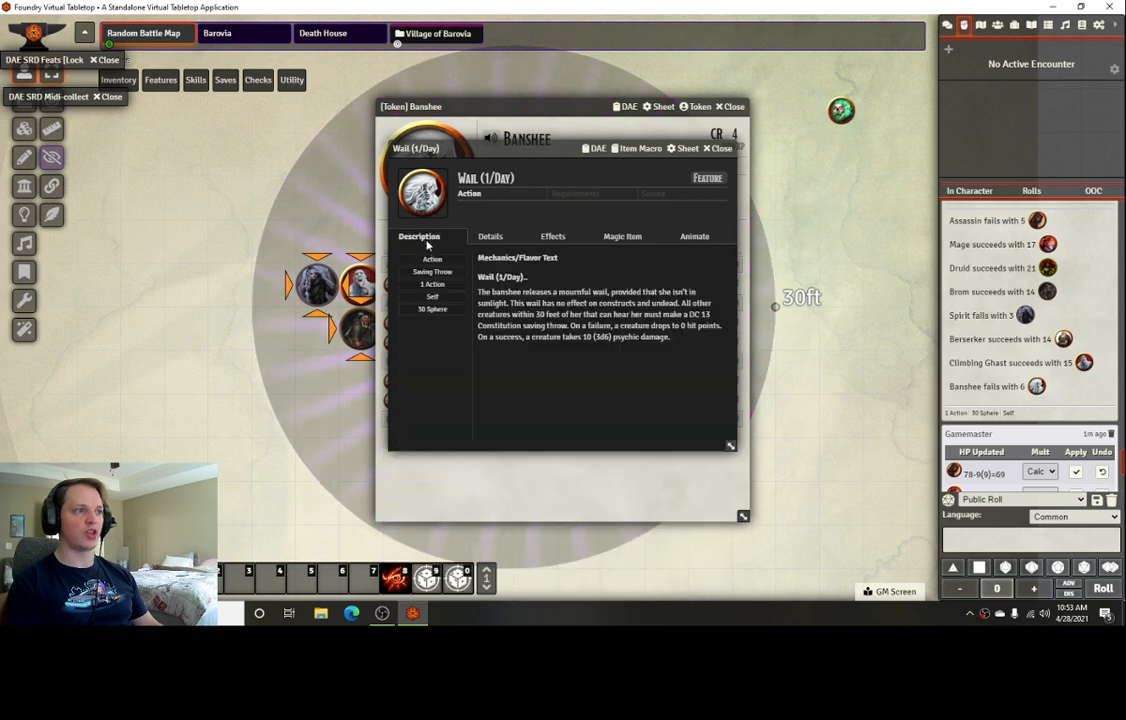
click(508, 237)
click(729, 148)
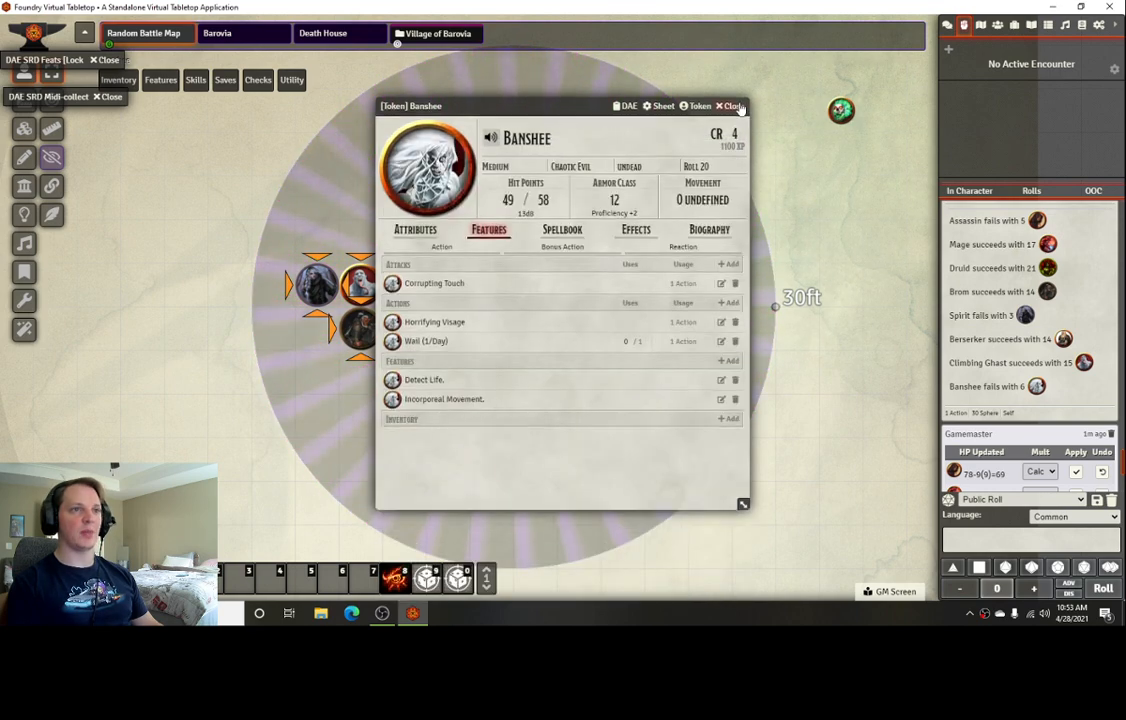
click(733, 106)
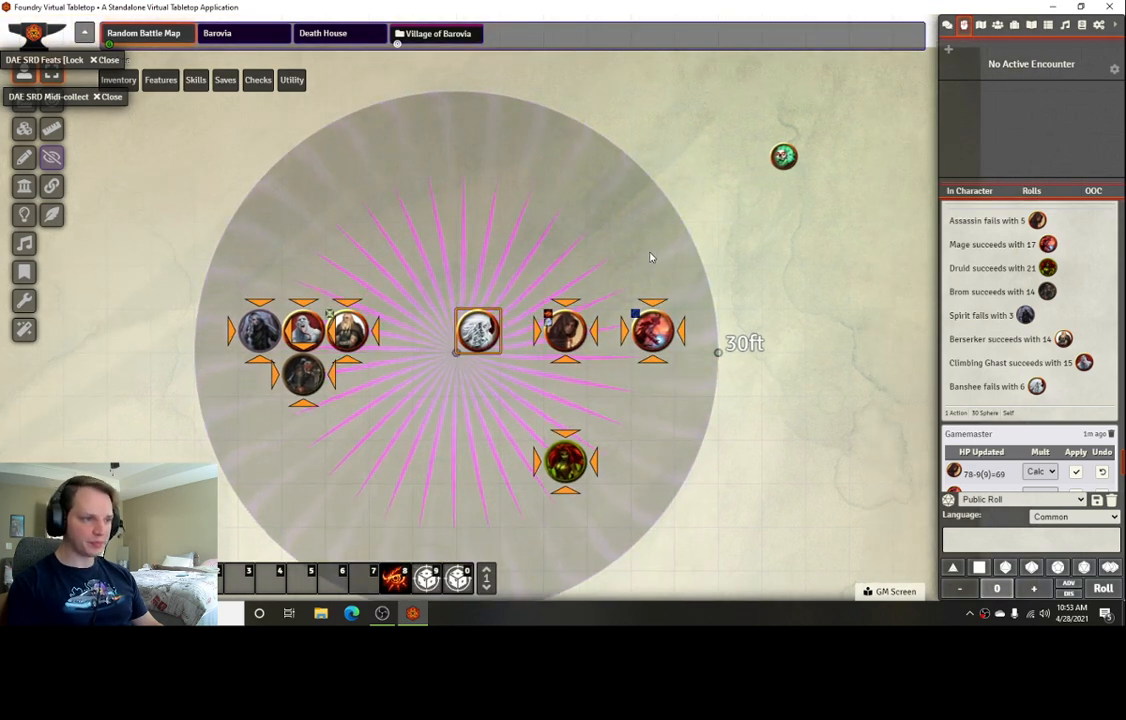
Read the Flameskull's Illumination feature on its sheet and close the sheet
double_click(784, 156)
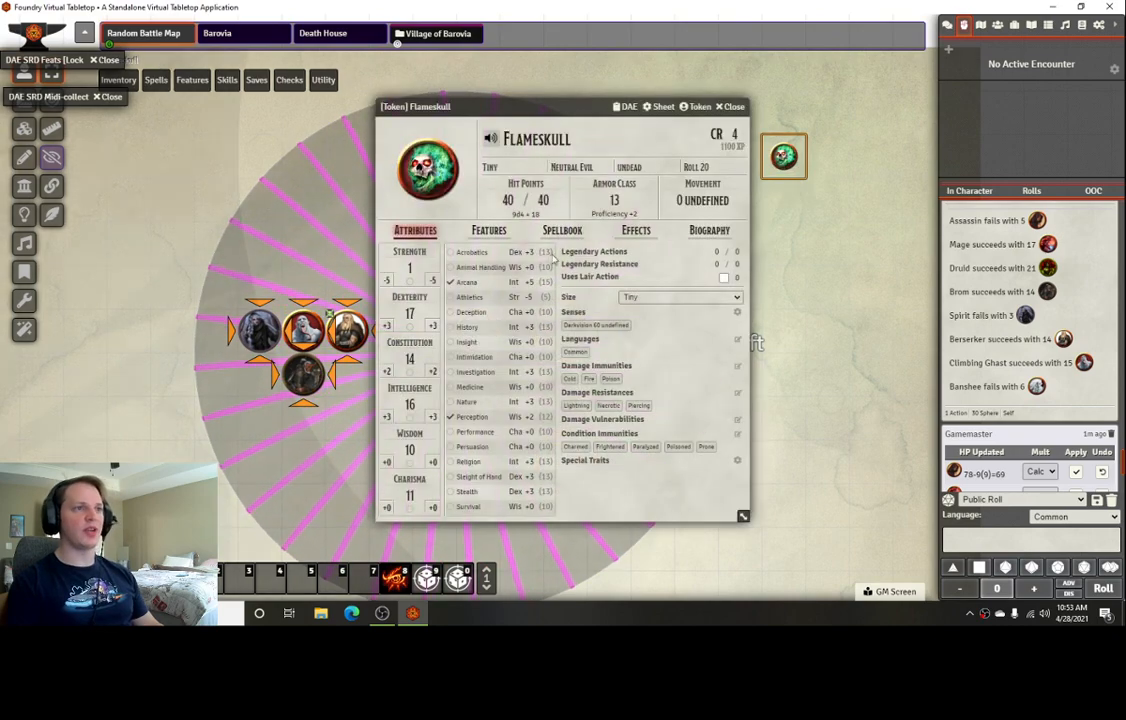
click(491, 231)
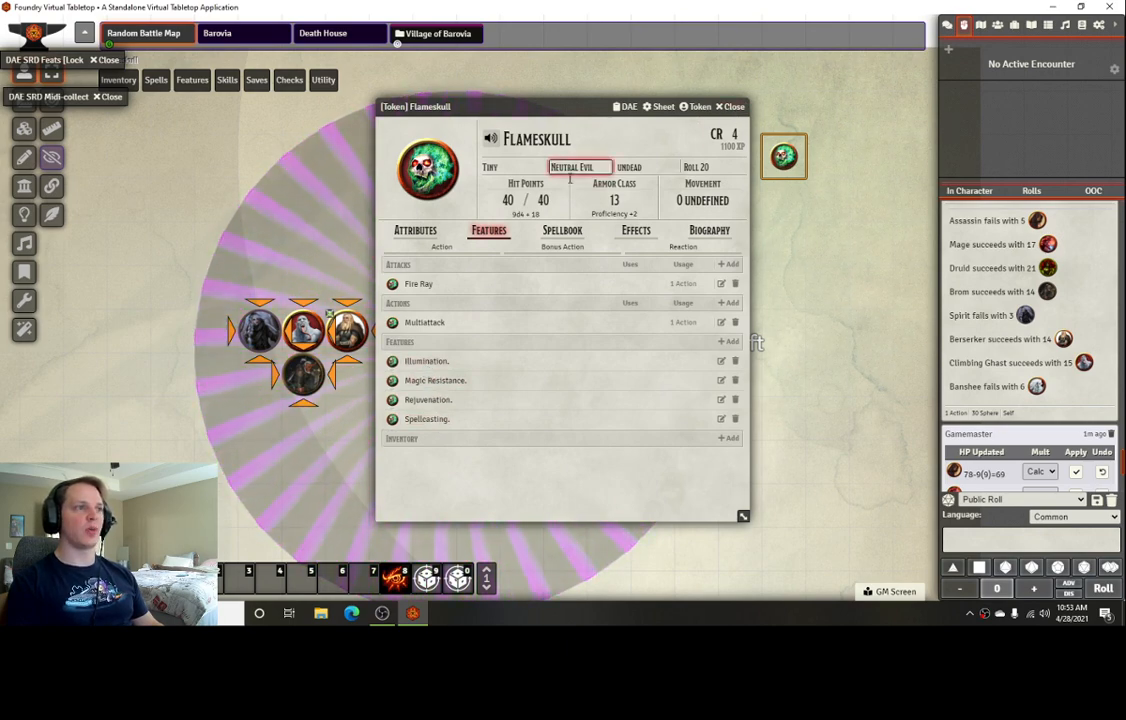
click(419, 363)
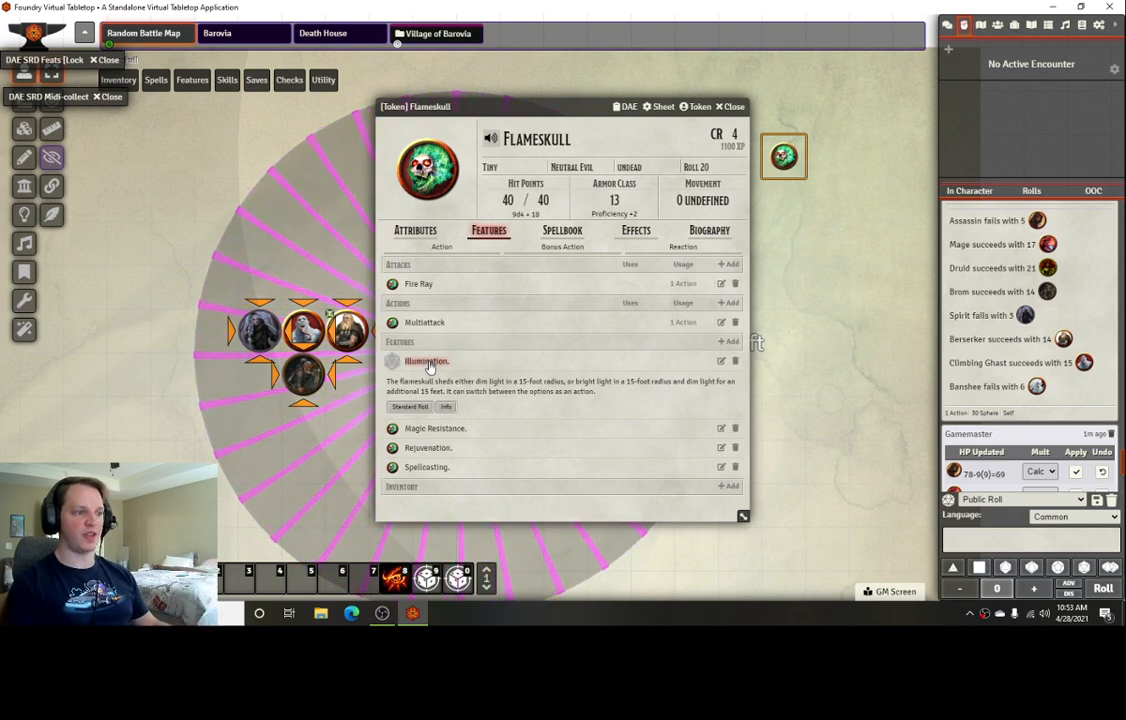
click(733, 106)
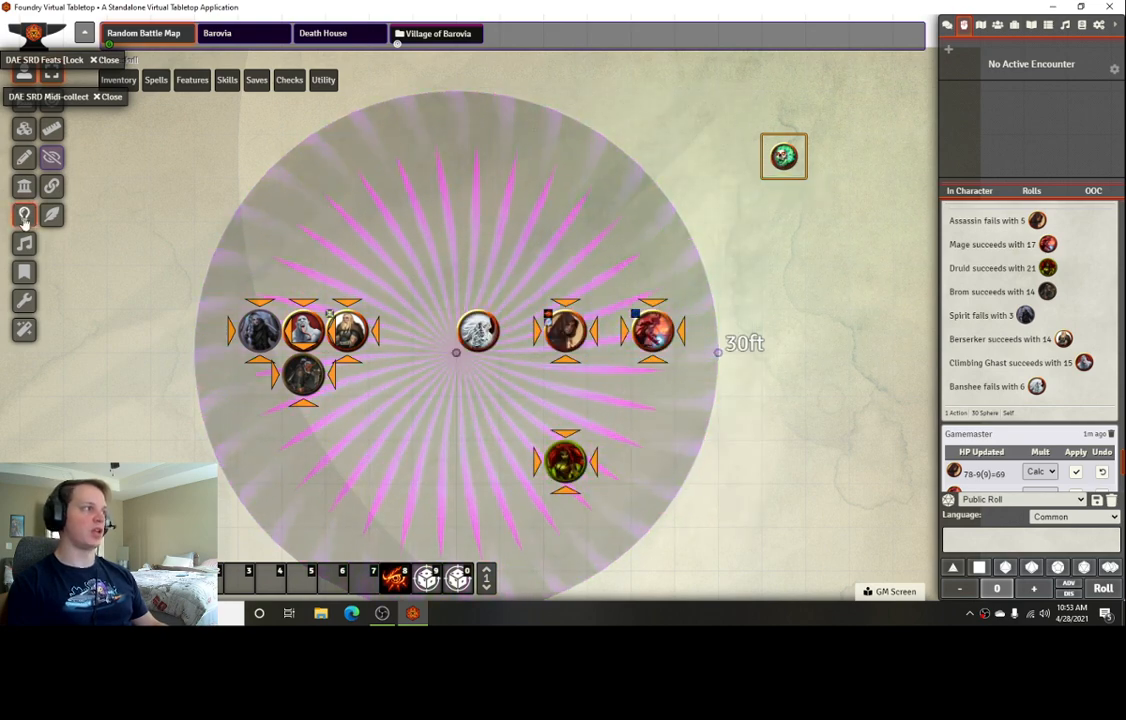
Examine the vision and light emission settings in the Flameskull's token configuration and close the open windows
double_click(779, 161)
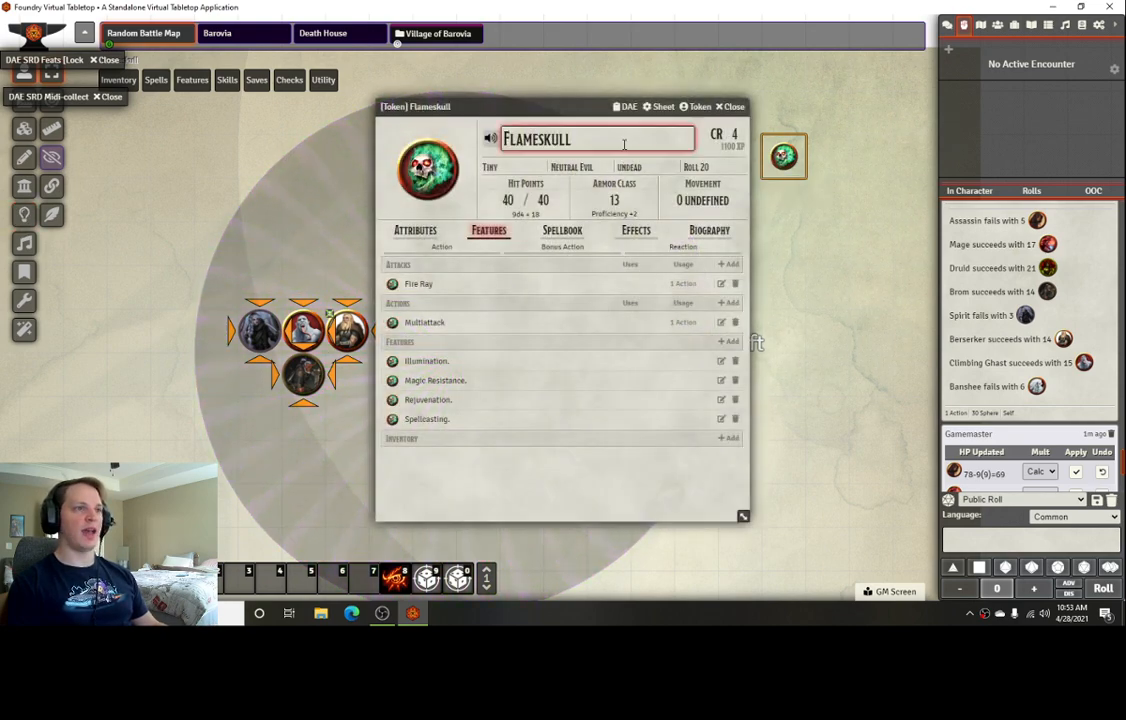
click(662, 107)
click(697, 106)
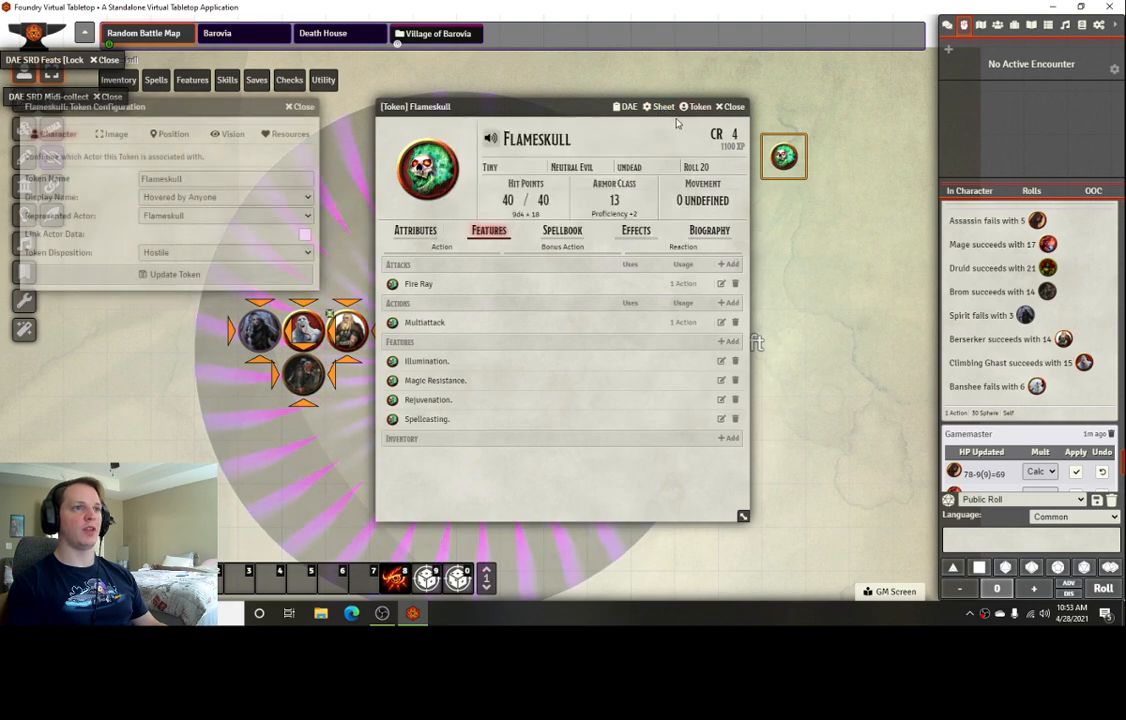
click(227, 136)
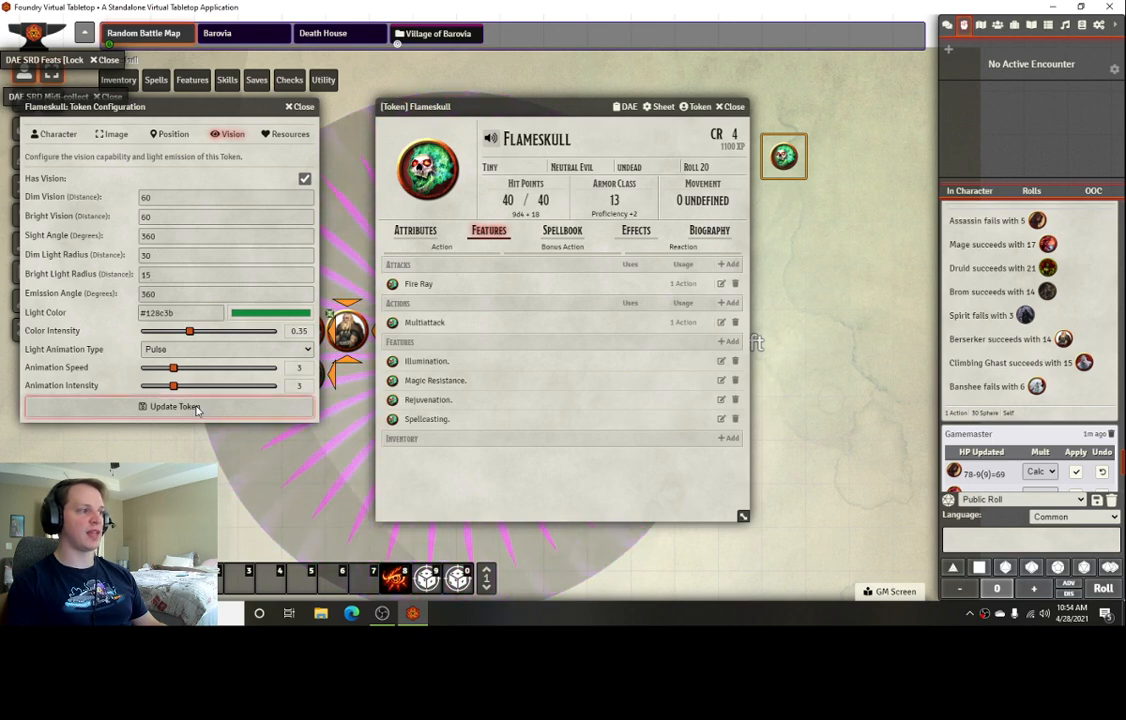
drag(563, 115, 530, 115)
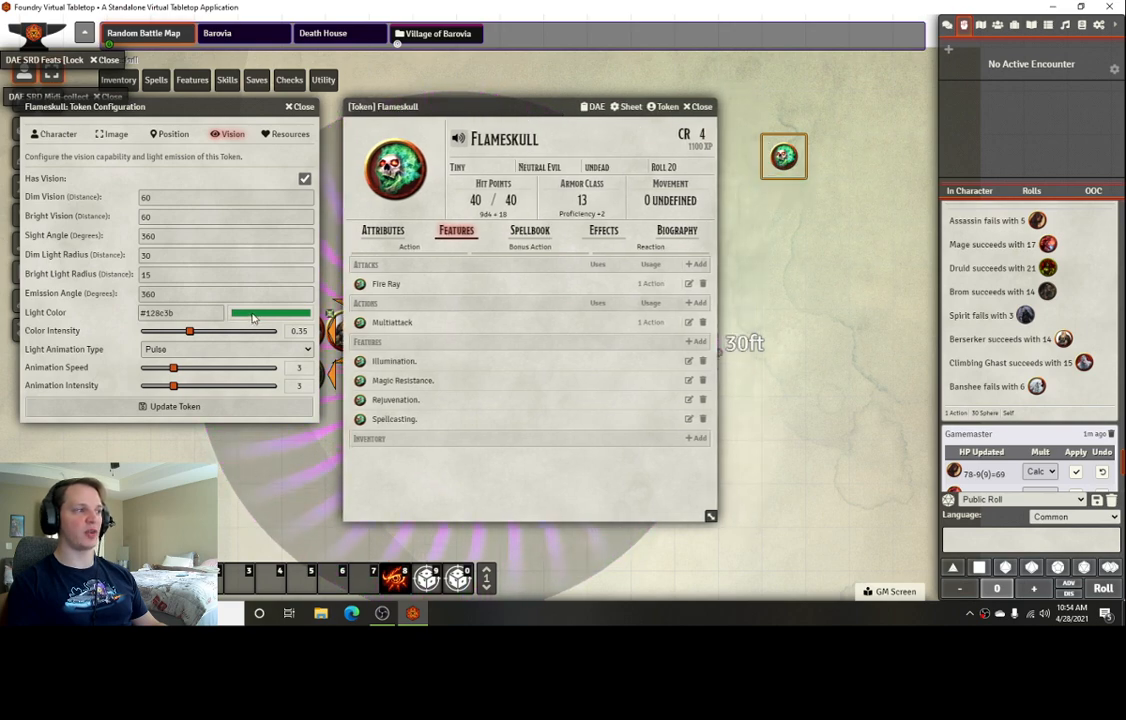
click(702, 109)
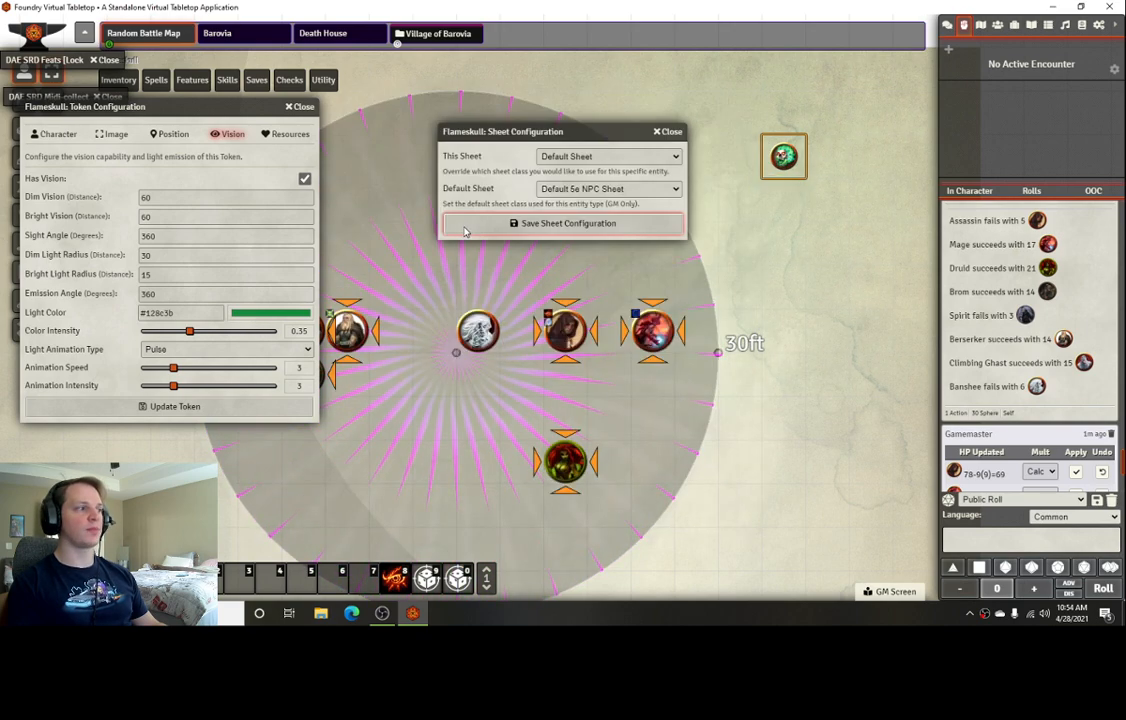
click(669, 130)
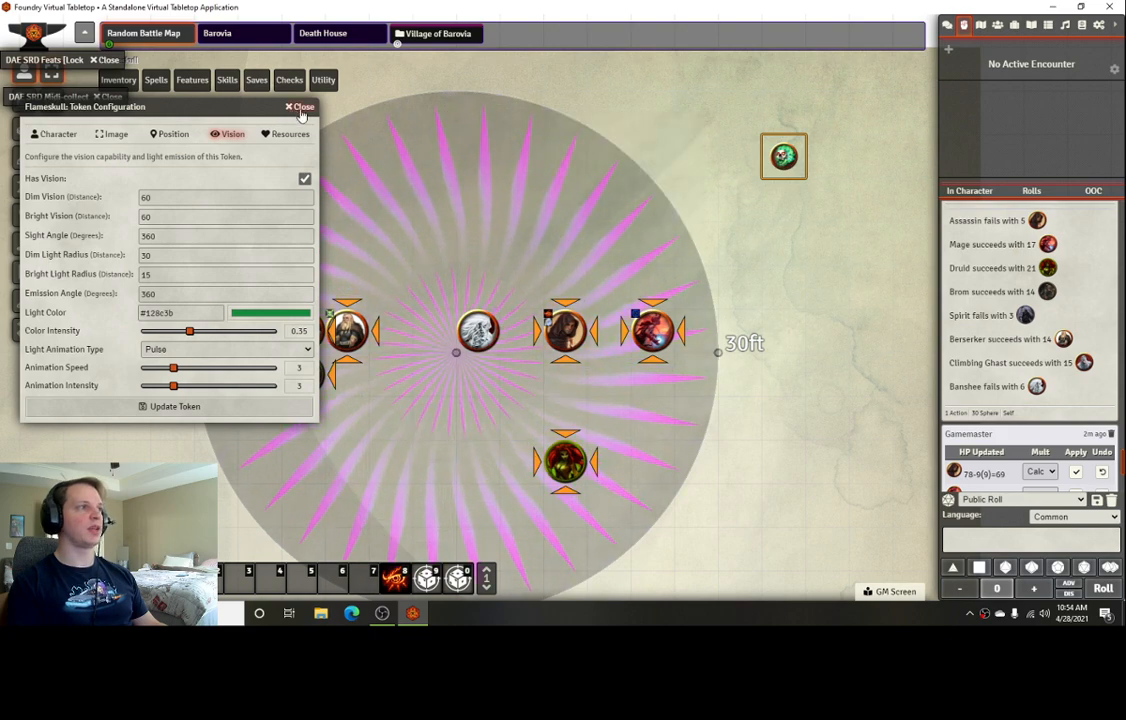
click(299, 106)
Transition the scene to night to view the Flameskull's emitted light and return the scene to daylight
click(22, 215)
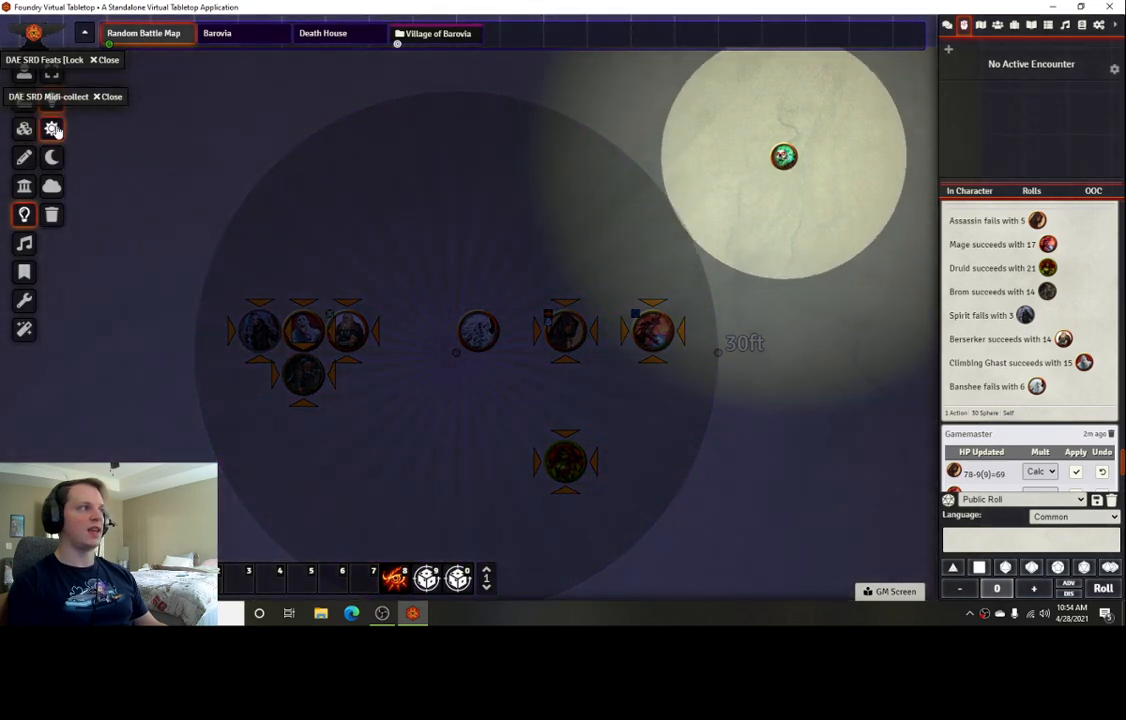
click(27, 77)
Change the light animation type in the Flameskull's token vision settings, update the token and close its sheet
double_click(785, 160)
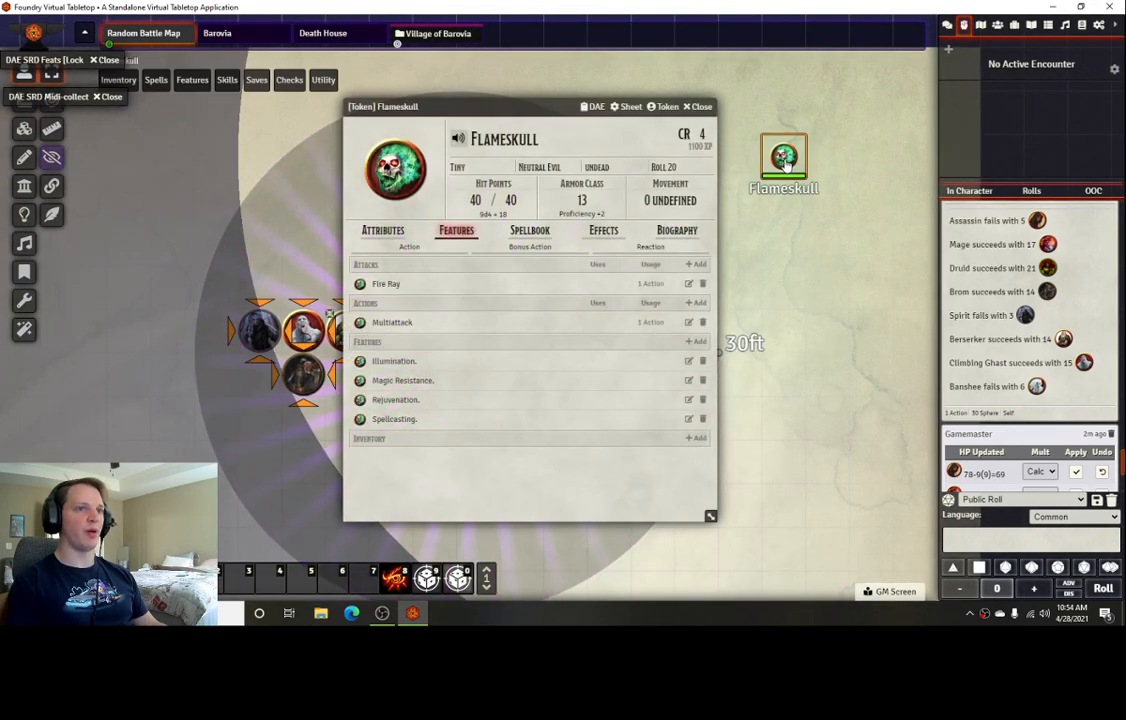
click(664, 106)
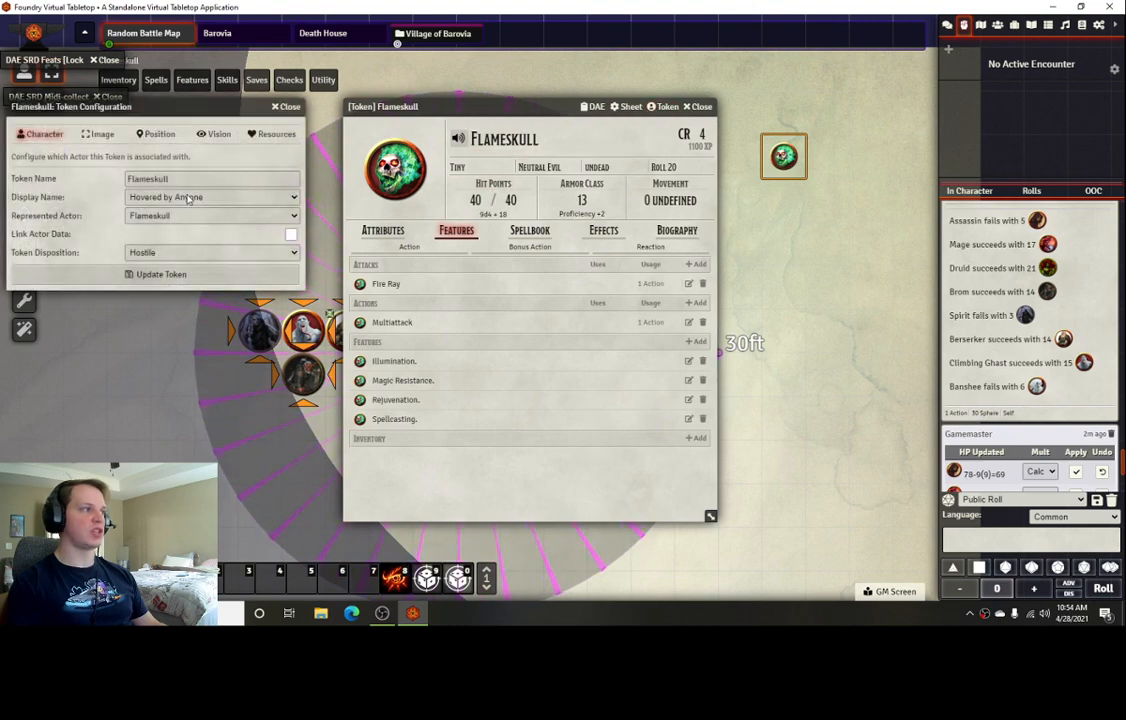
click(212, 134)
click(200, 349)
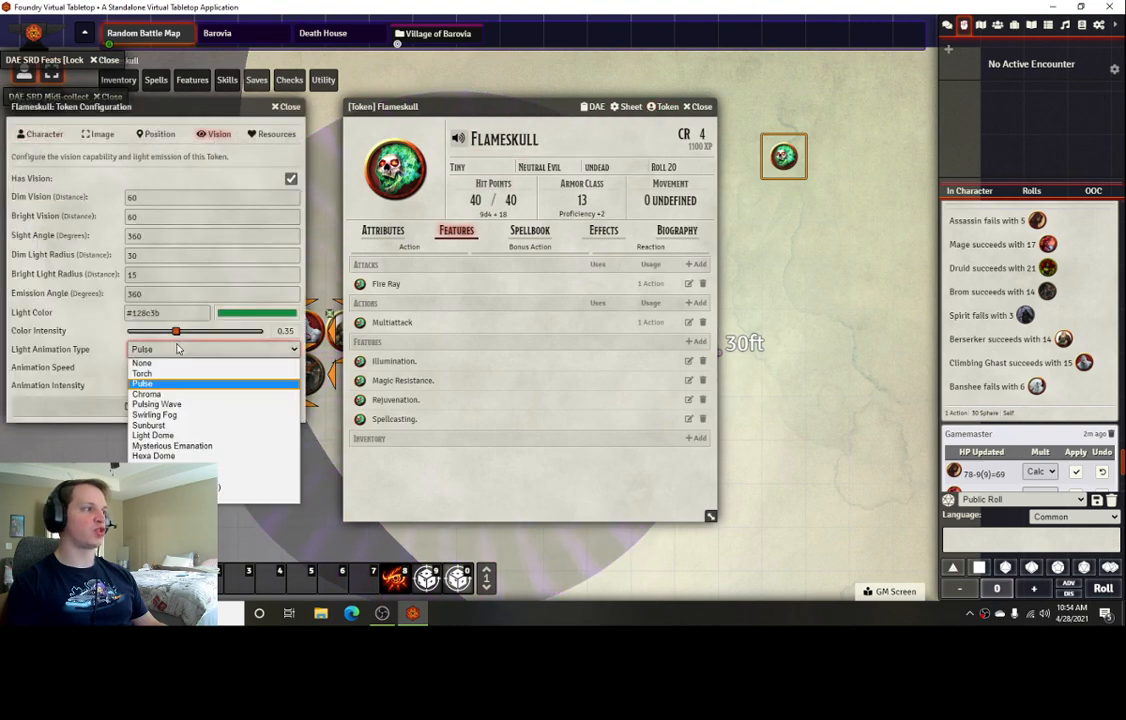
click(160, 367)
click(165, 406)
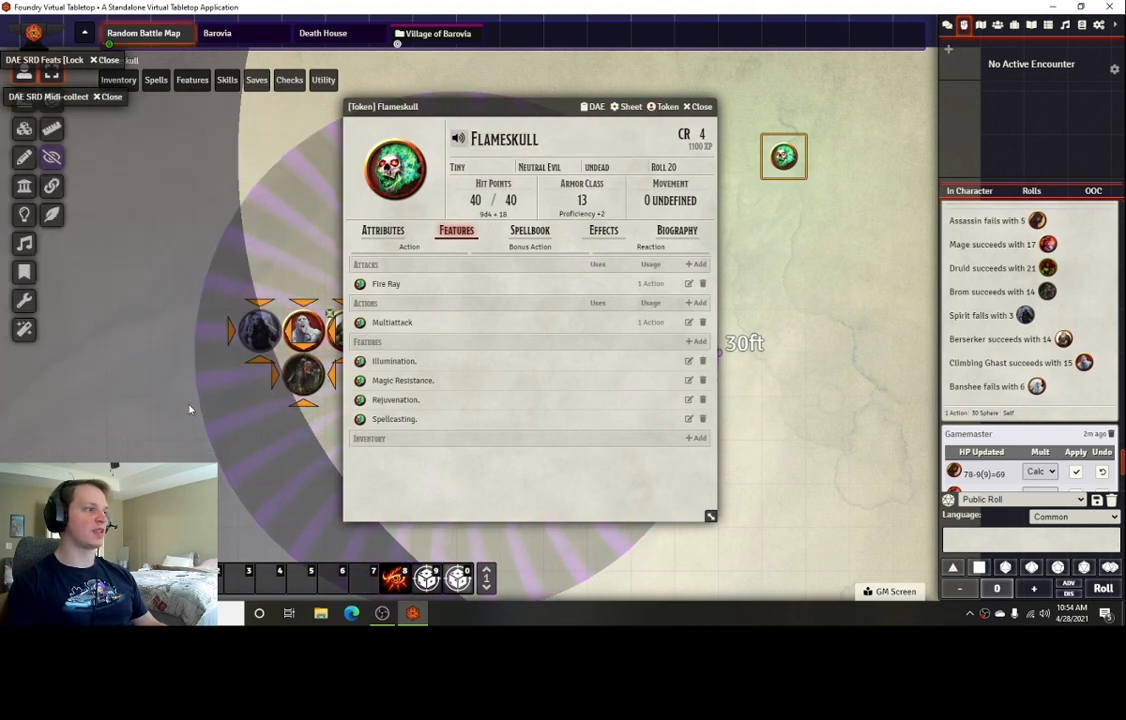
click(697, 106)
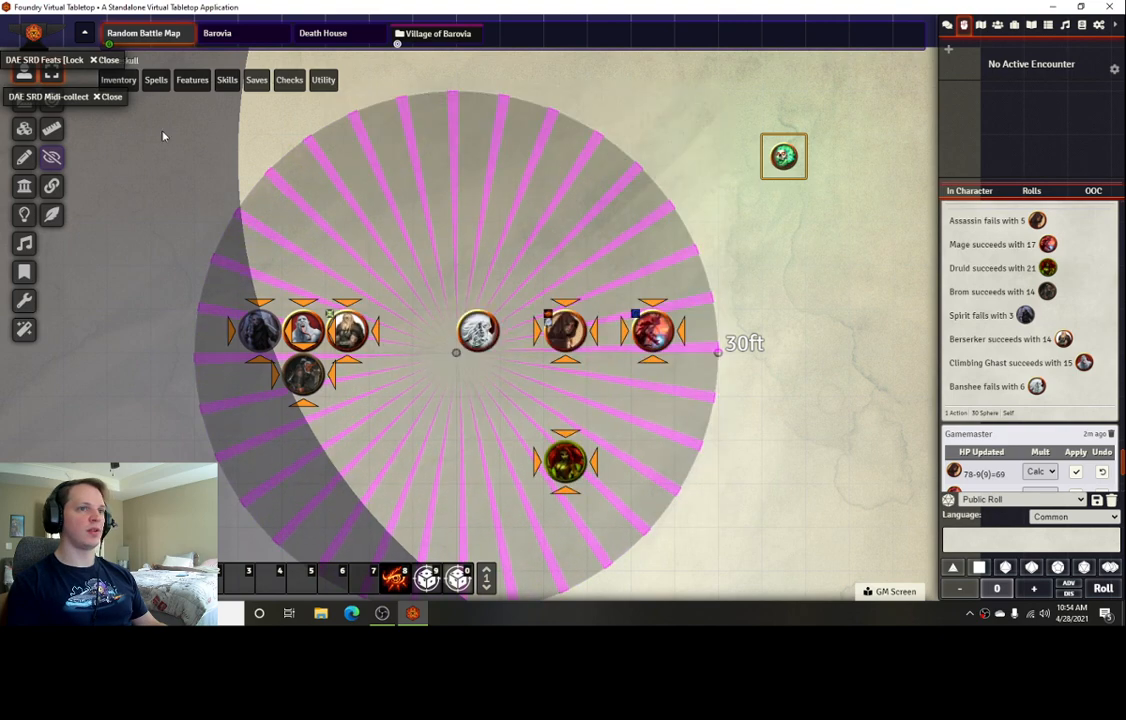
Transition the scene to night and move the Flameskull four squares down and one square left, beside the Mage
click(30, 212)
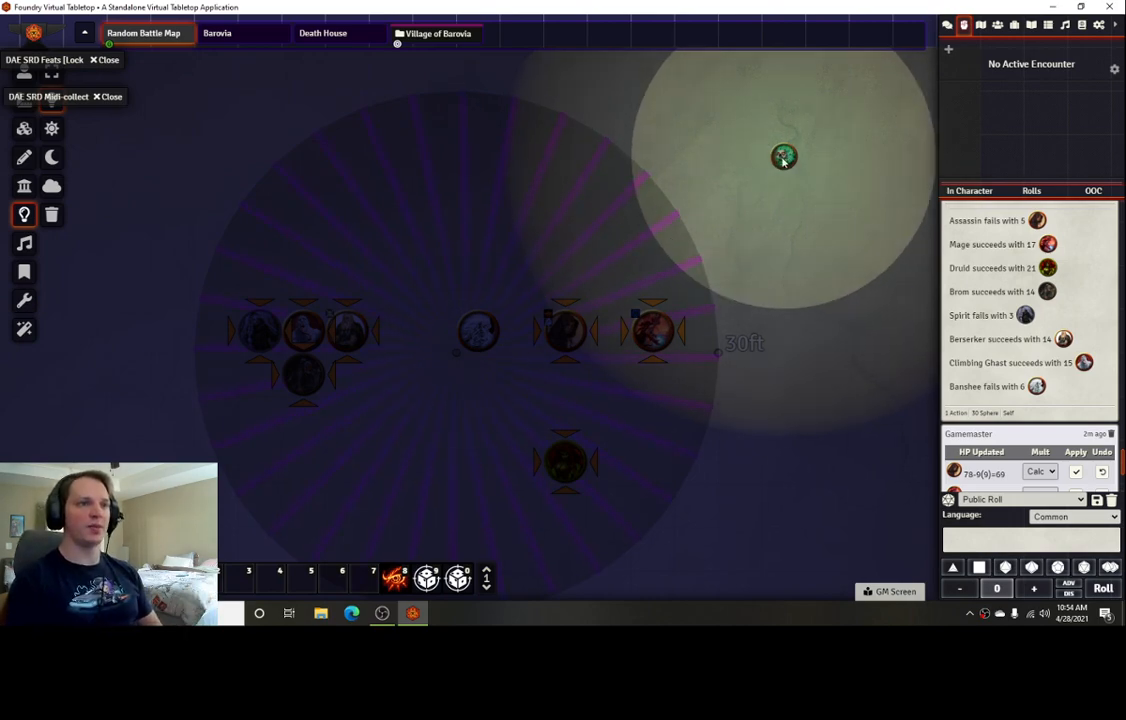
click(24, 72)
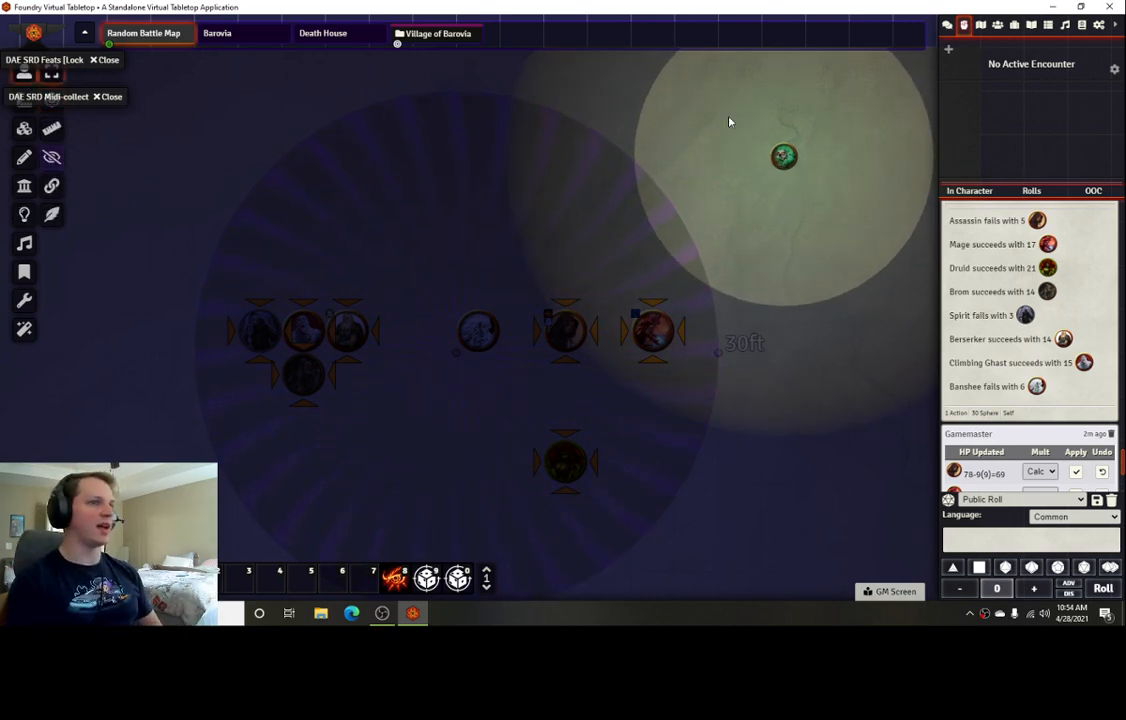
click(786, 160)
key(Down)
key(Down)
key(Down)
key(Down)
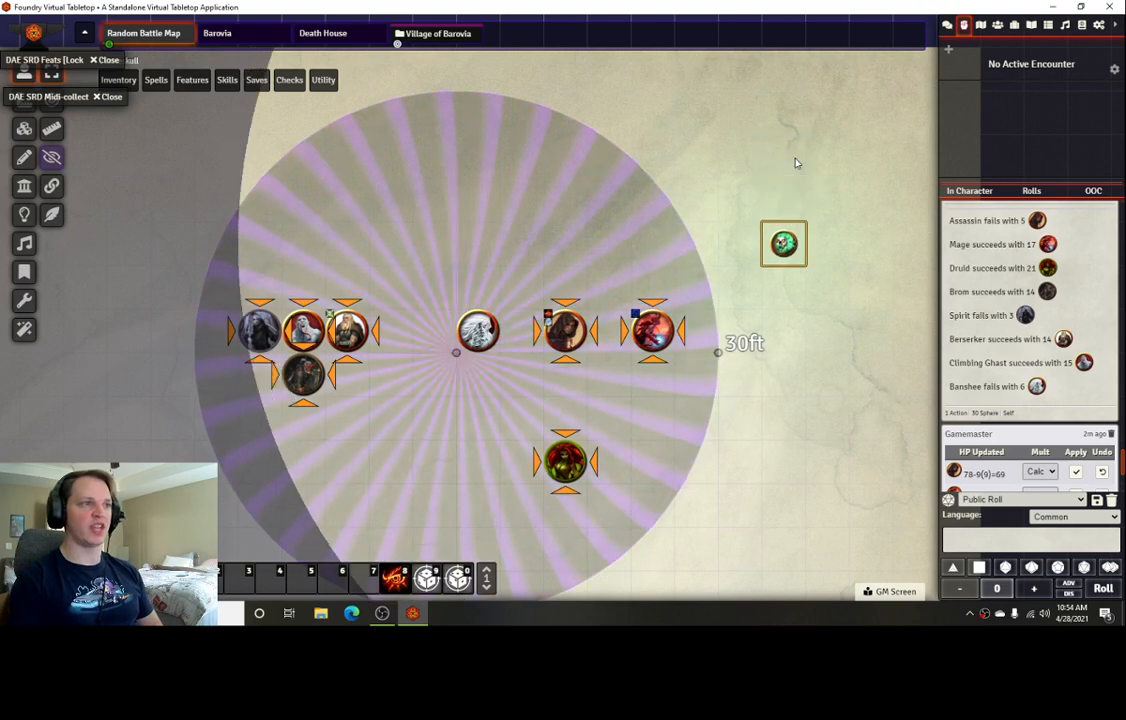
key(Left)
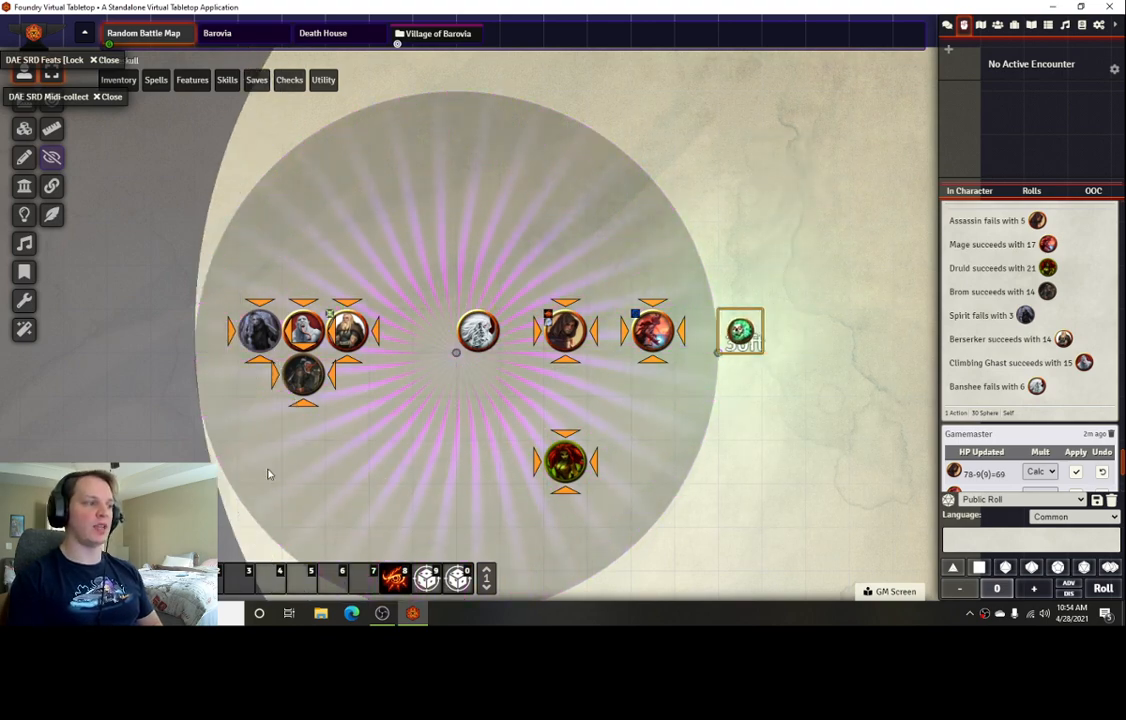
click(150, 444)
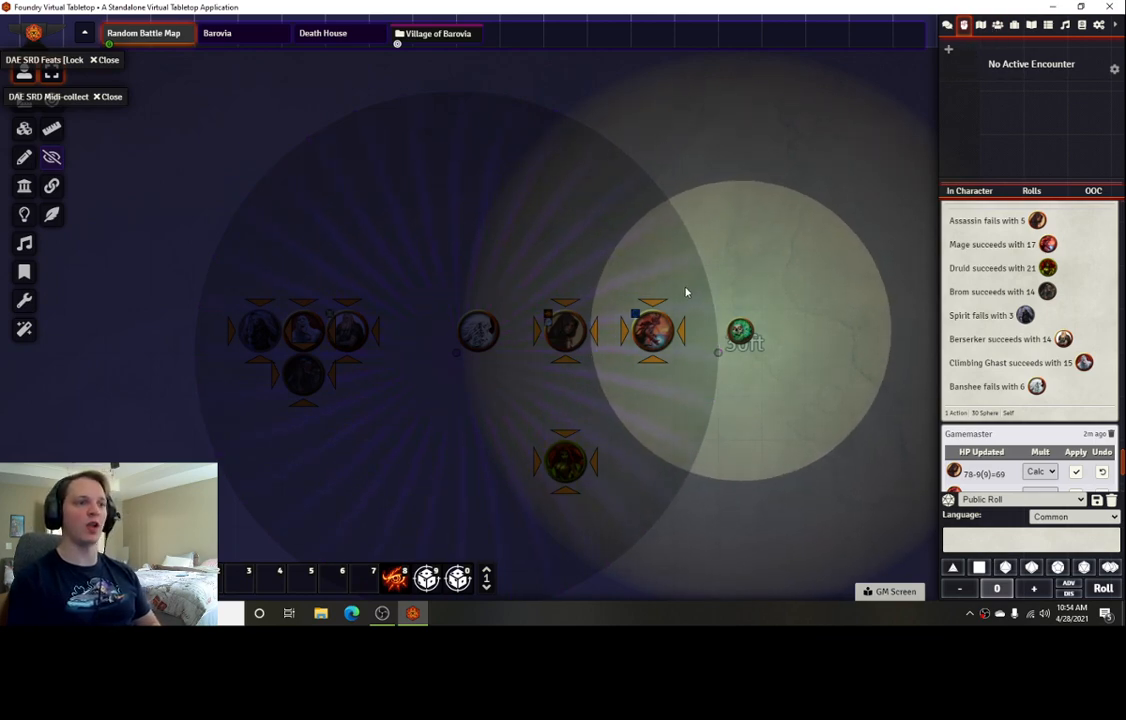
Remove the target markers from all targeted tokens on the battle map
alt+click(656, 337)
alt+click(571, 336)
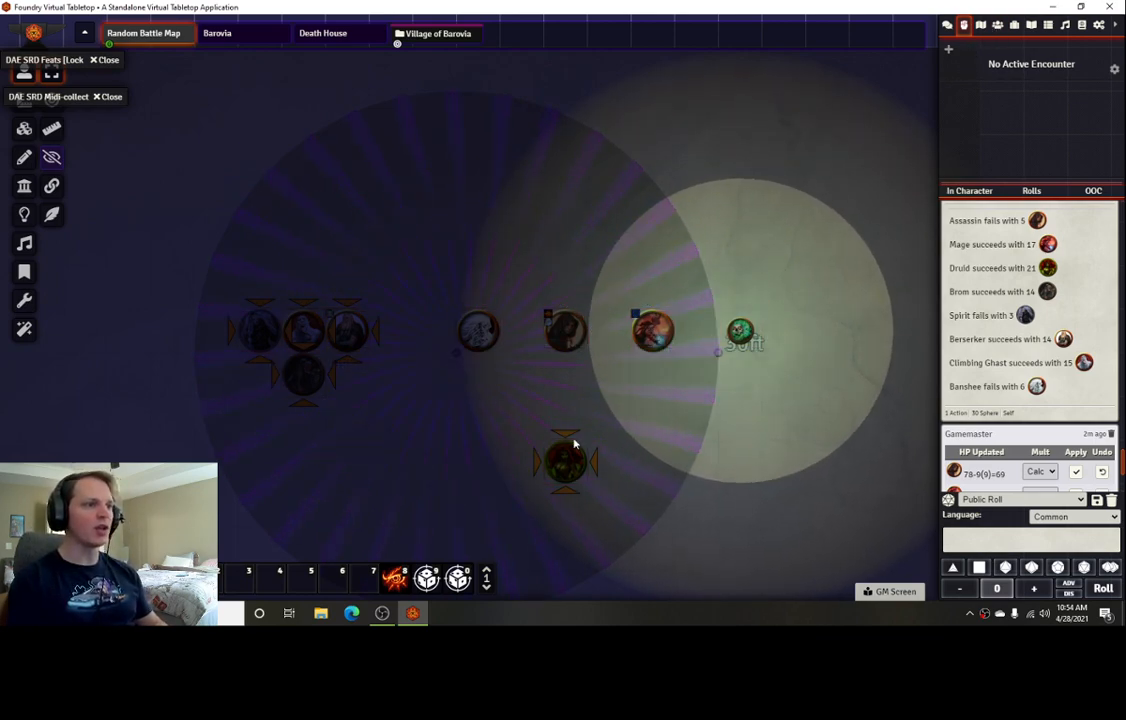
alt+click(564, 472)
alt+click(346, 340)
alt+click(304, 335)
click(260, 334)
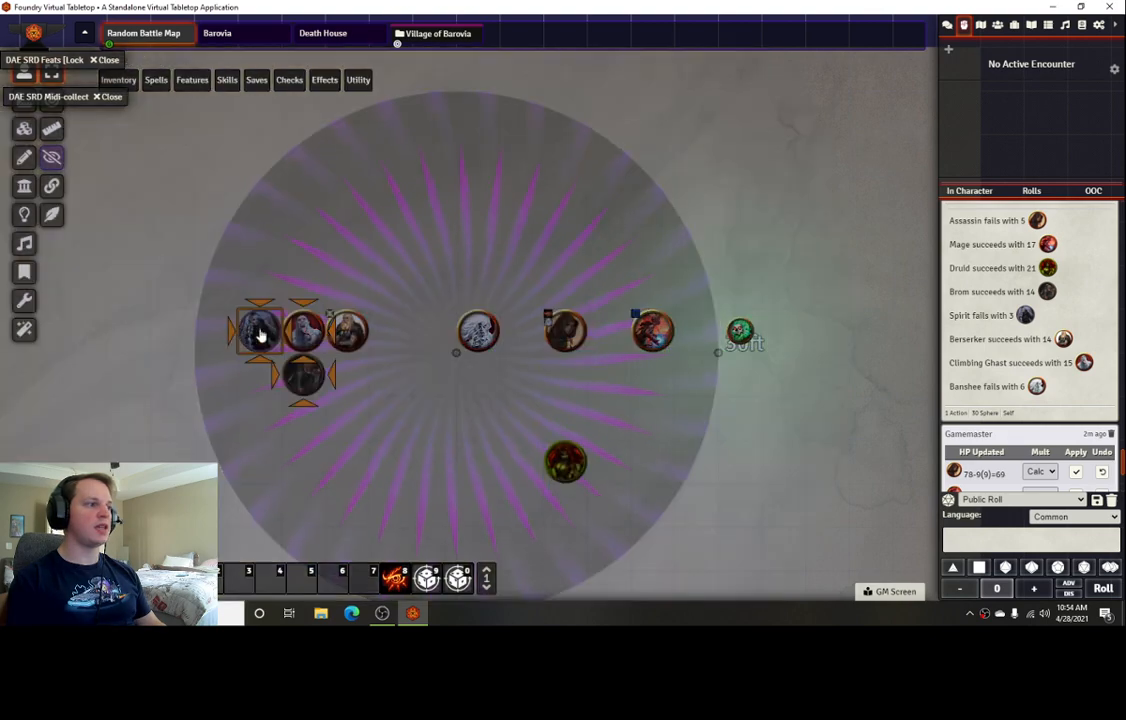
alt+click(278, 332)
click(304, 373)
alt+click(321, 379)
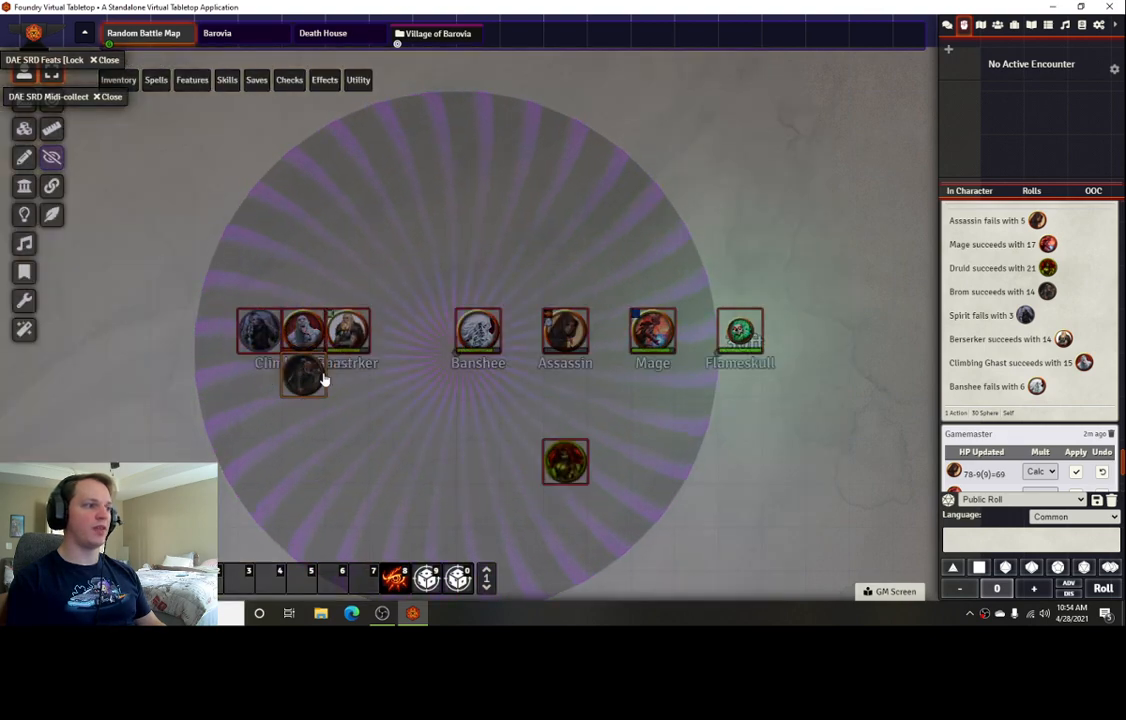
Open the Midi QOL workflow settings from the game's module settings
click(1099, 25)
click(1082, 25)
click(1099, 25)
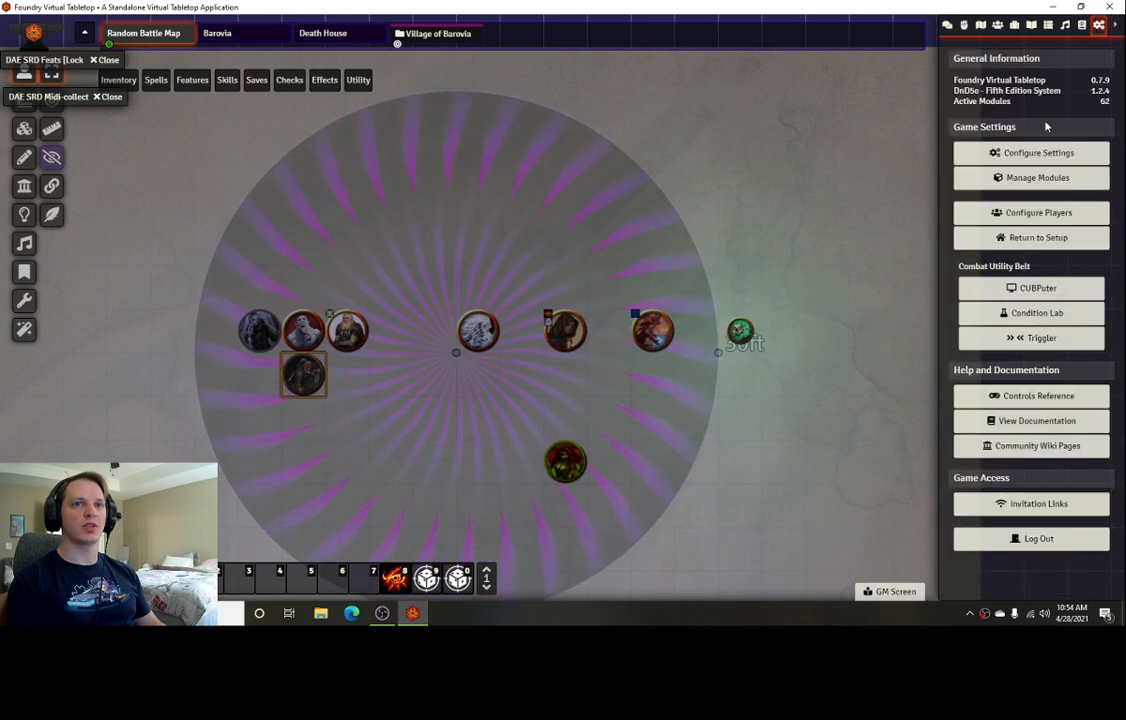
click(1032, 153)
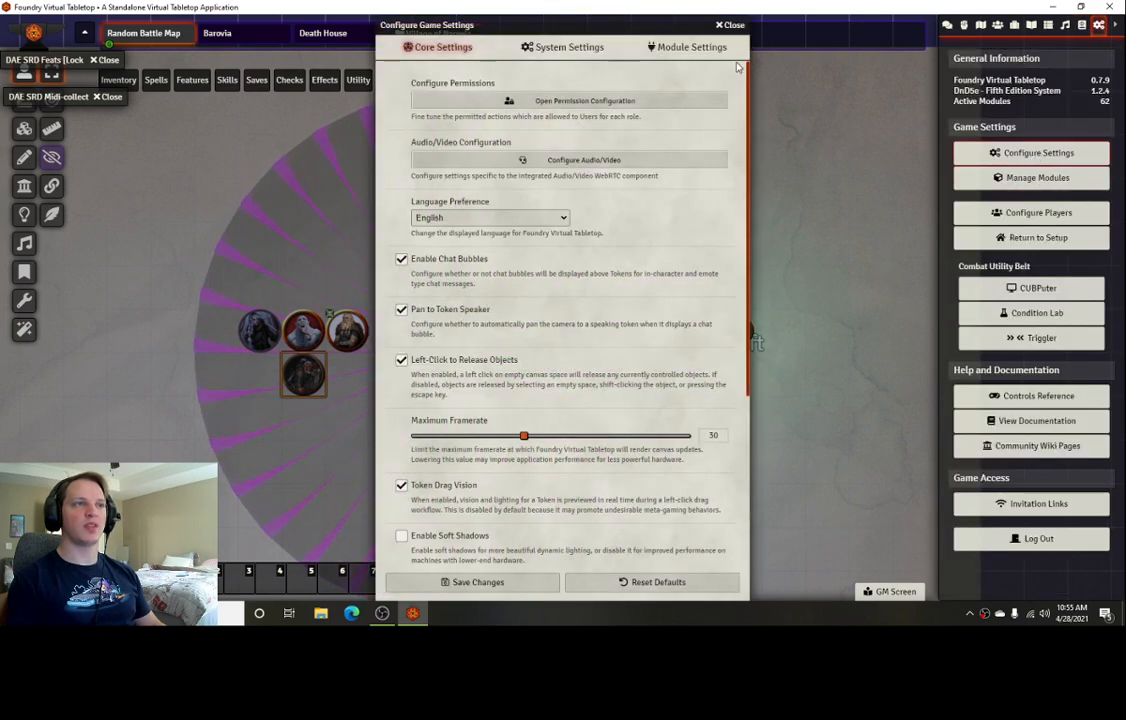
click(690, 47)
scroll(452, 267, down, 5)
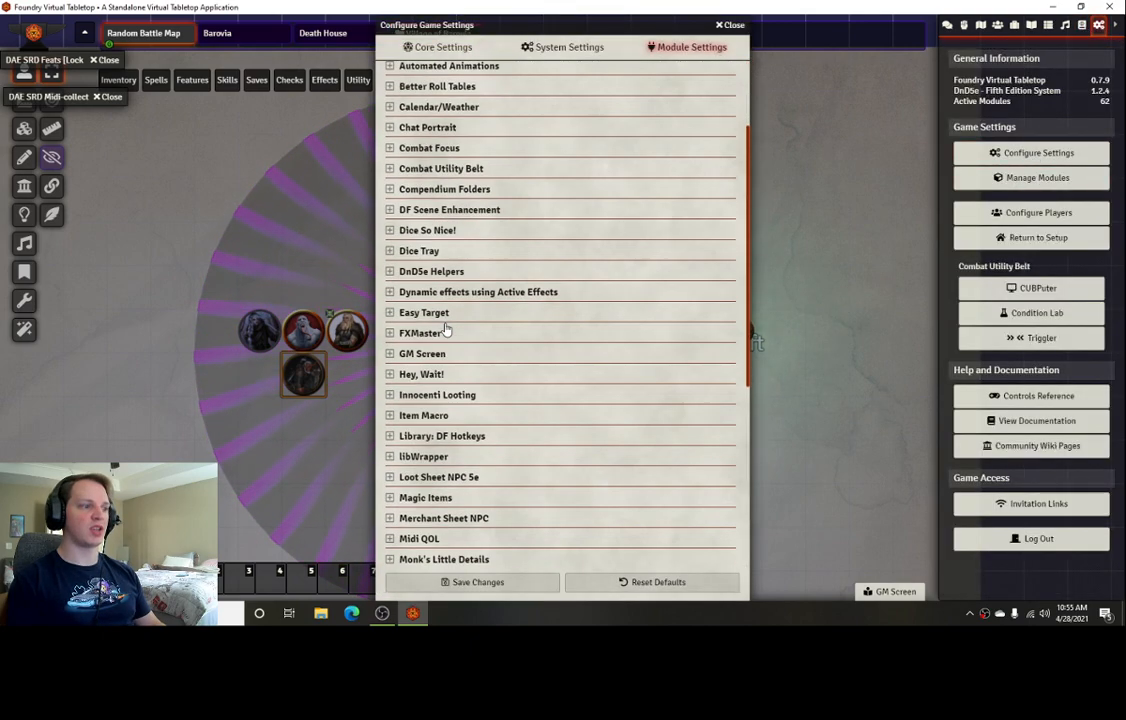
scroll(447, 331, down, 2)
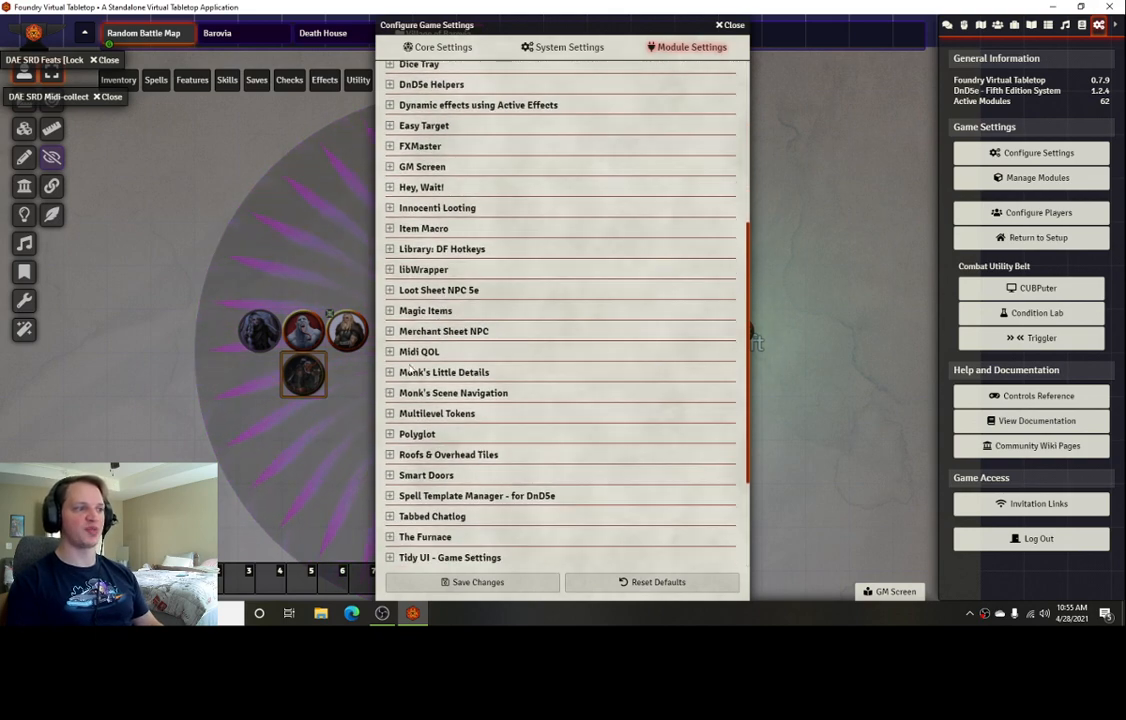
click(430, 351)
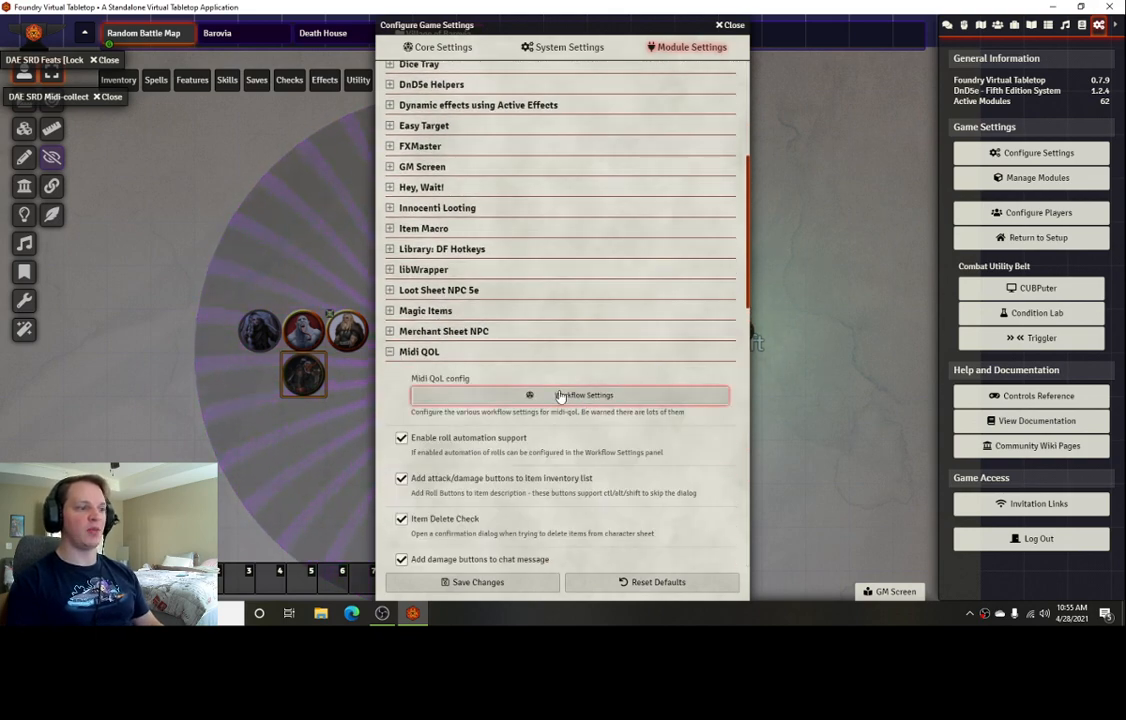
scroll(560, 397, down, 3)
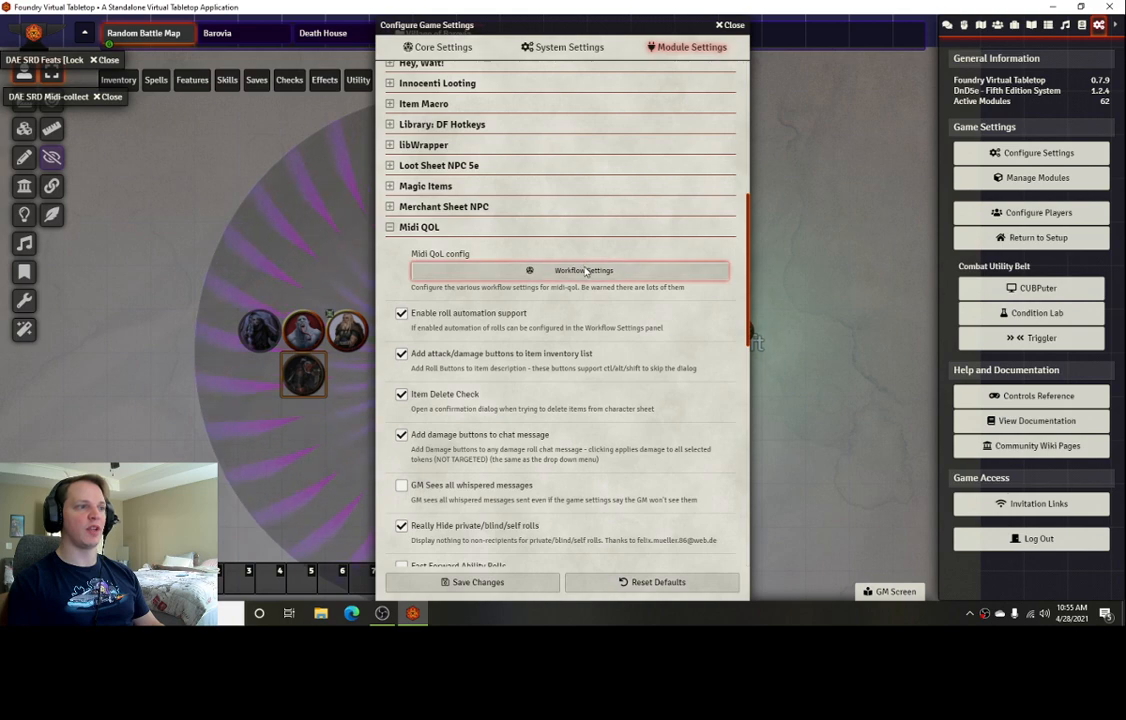
click(586, 271)
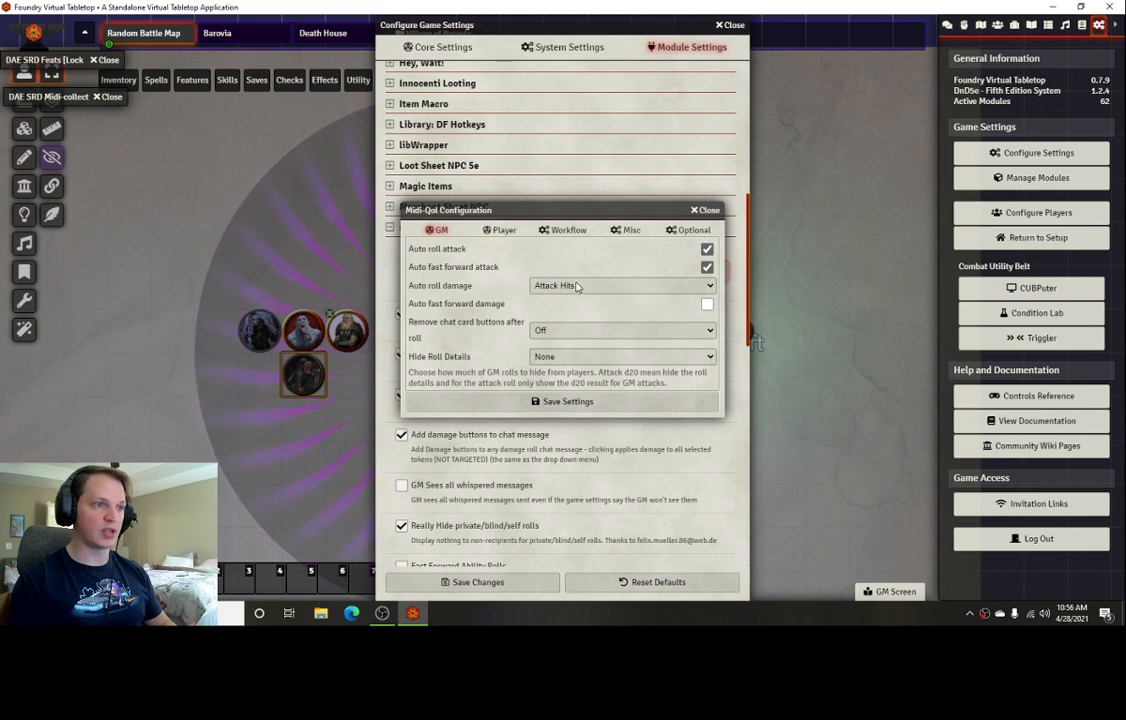
Review the Player and Workflow options in the Midi-QOL configuration and move its windows aside to uncover the map
click(489, 233)
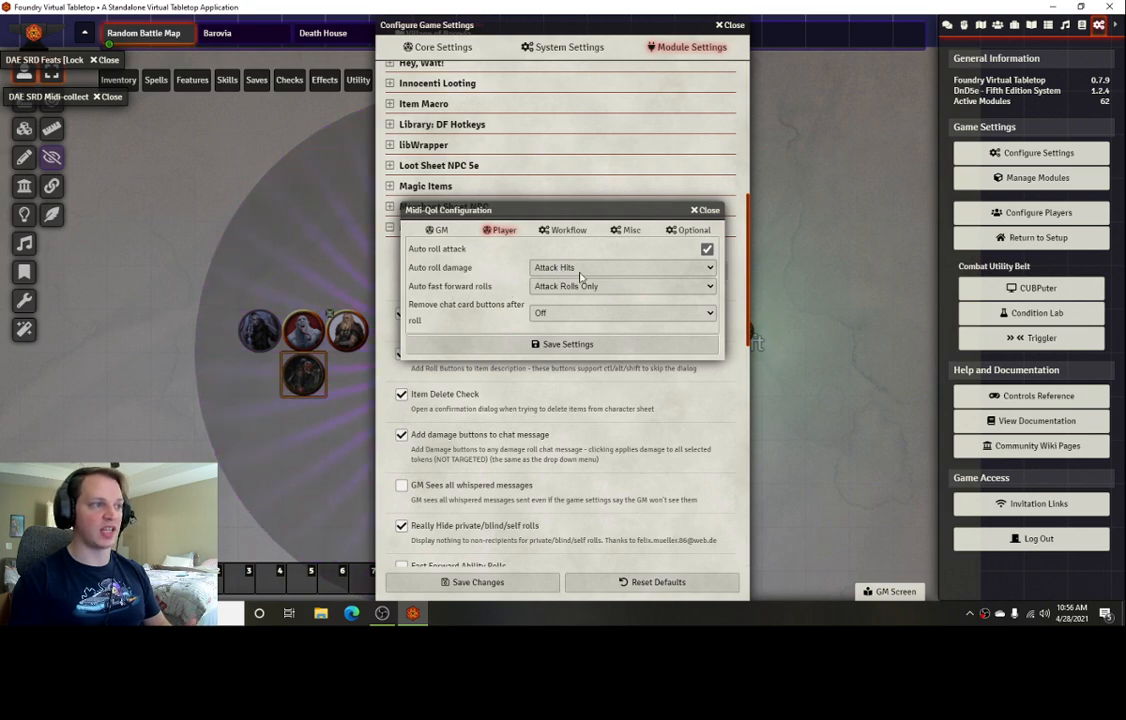
click(563, 230)
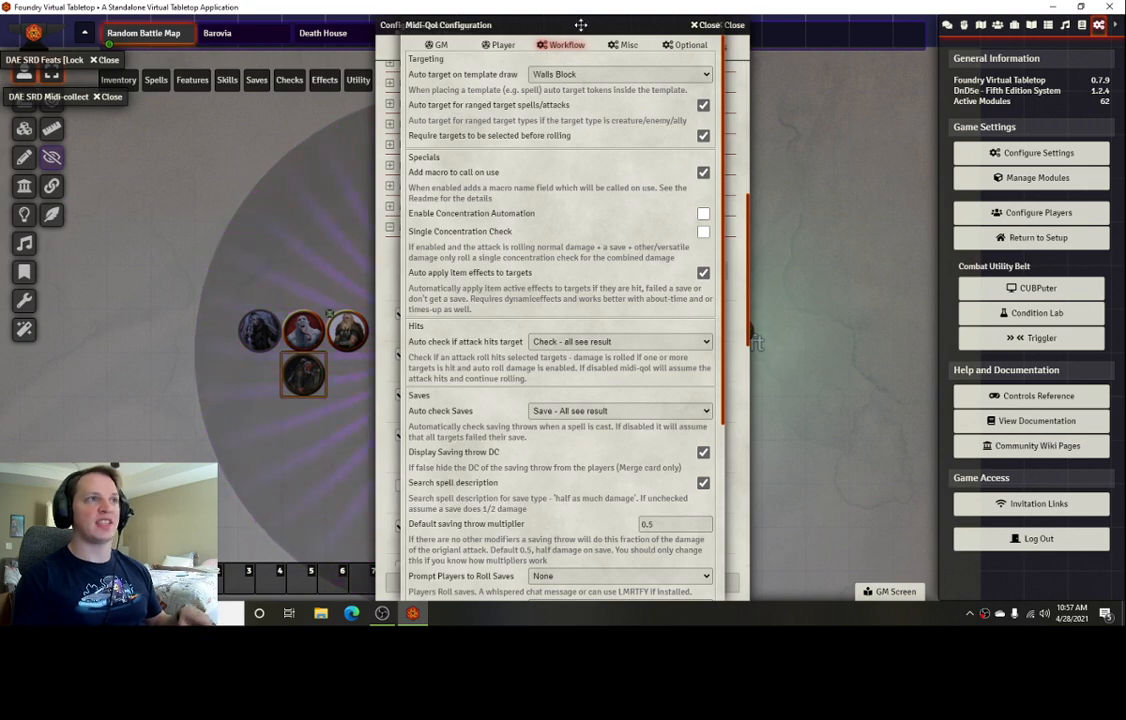
drag(580, 24, 827, 24)
drag(575, 24, 848, 20)
drag(667, 26, 759, 28)
Open the Mage's Blindness/Deafness spell from the spellbook and examine its details and effects
double_click(565, 330)
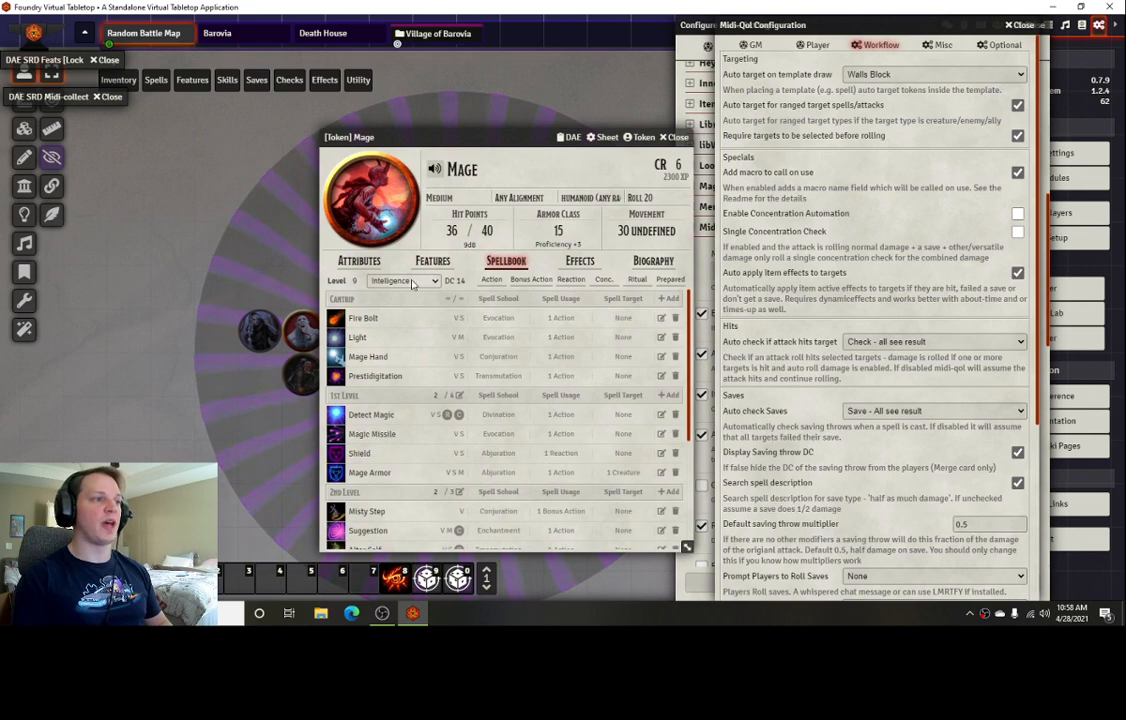
scroll(425, 380, down, 4)
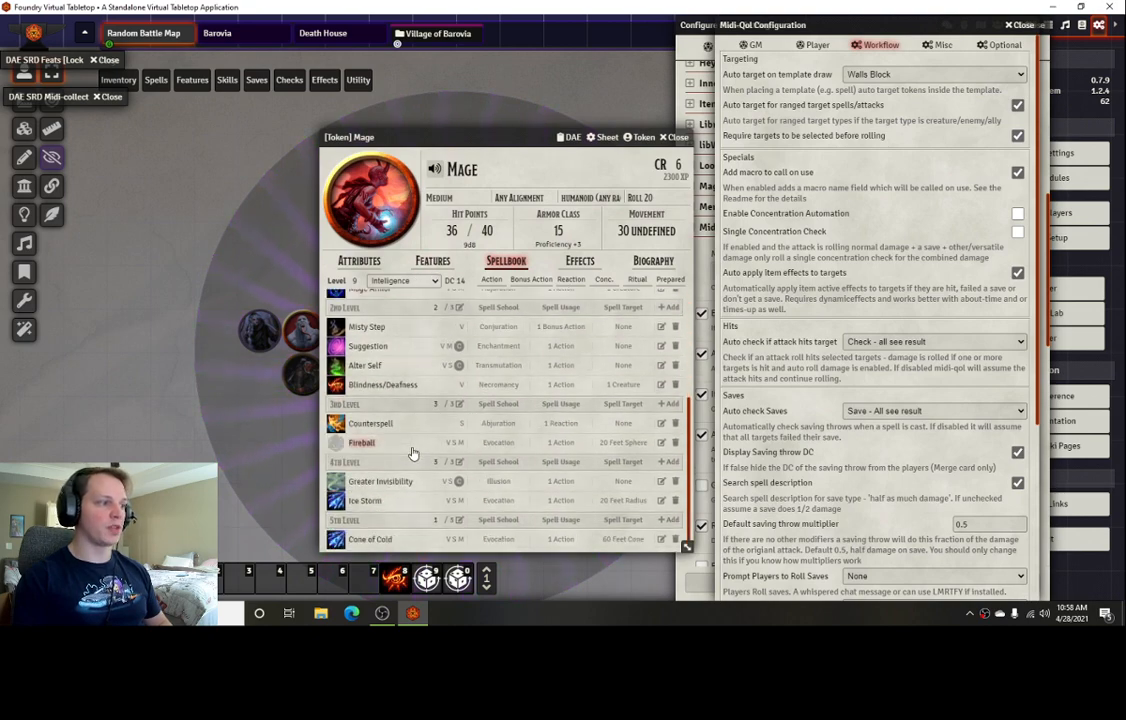
click(660, 384)
click(508, 252)
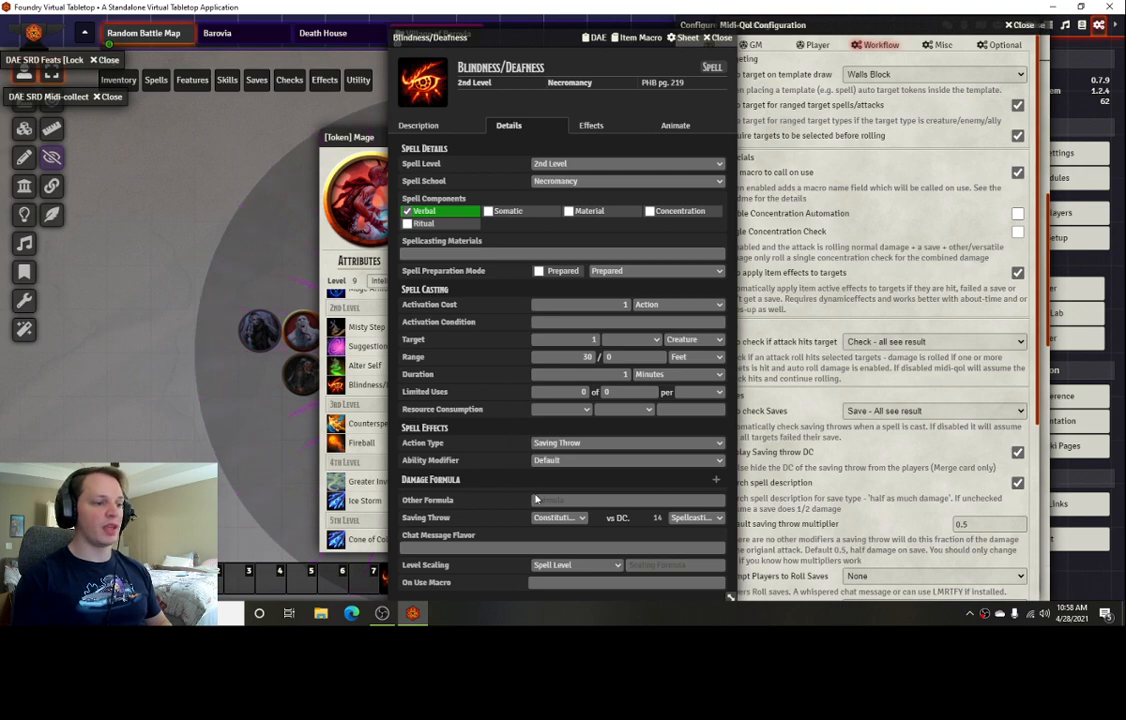
click(592, 127)
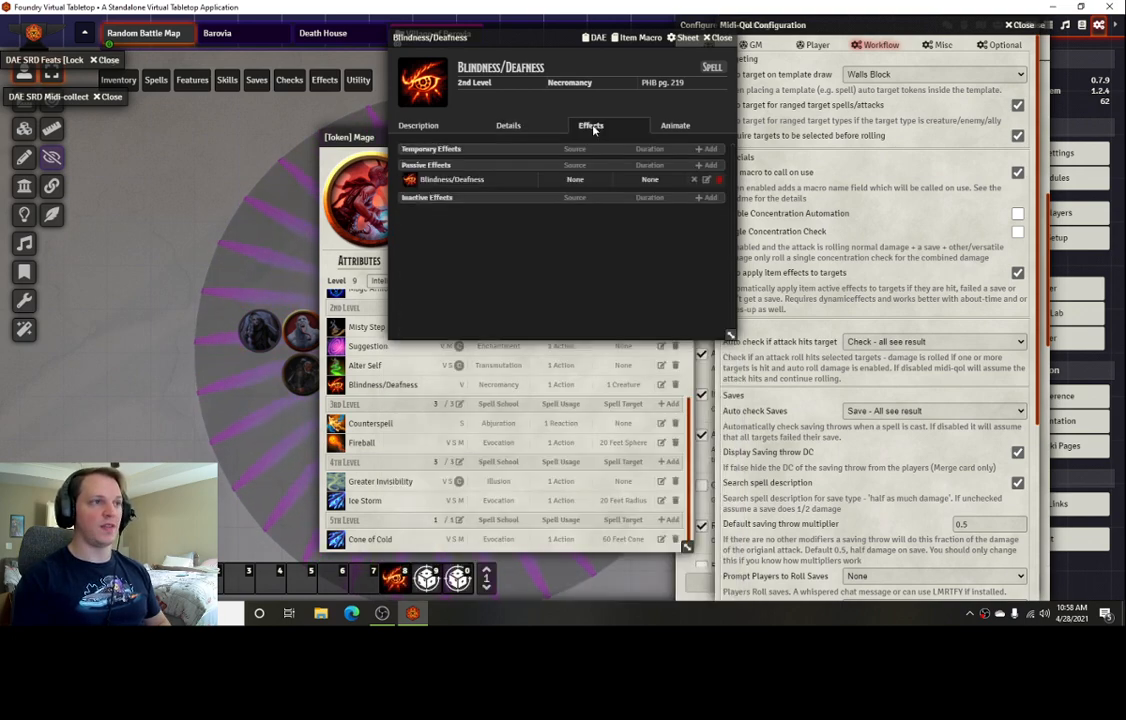
Inspect the attribute changes in the Blindness/Deafness active effect, arranging its window beside the Midi-QOL workflow options
click(706, 181)
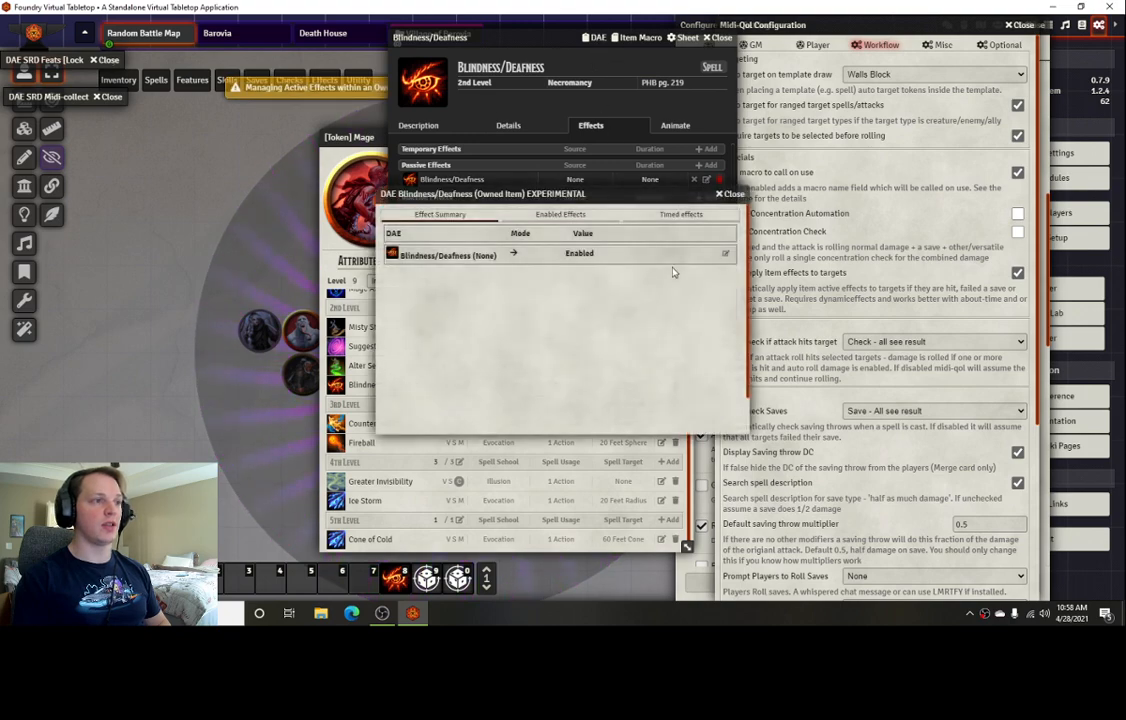
click(726, 254)
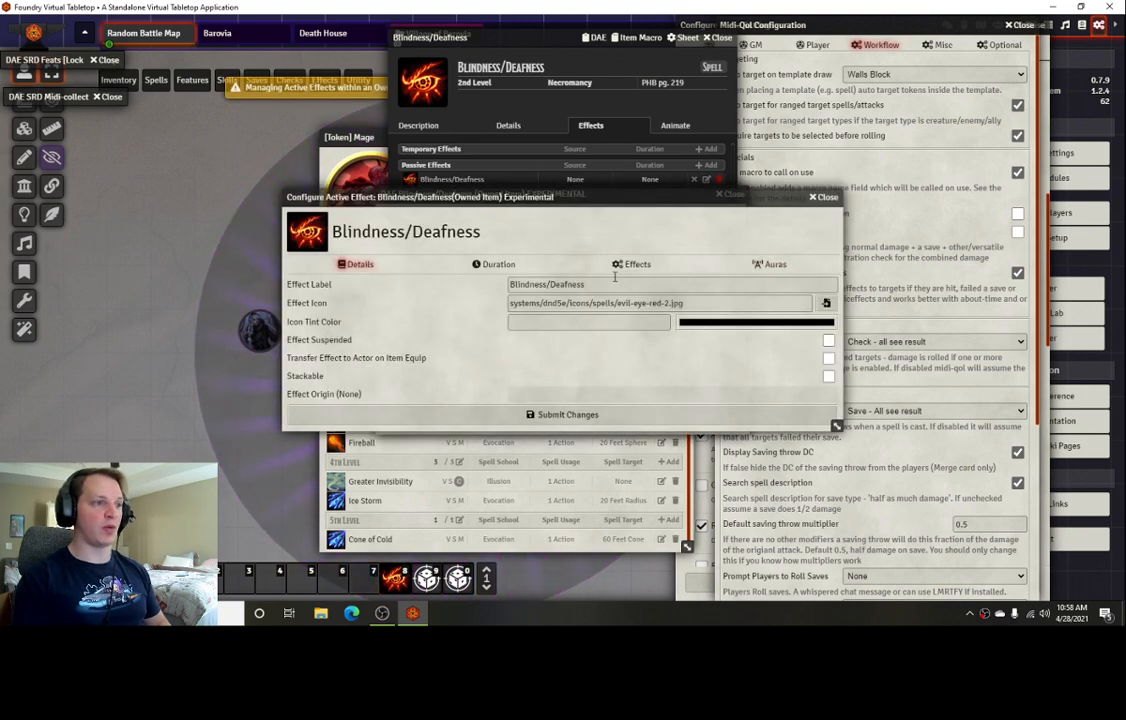
click(630, 264)
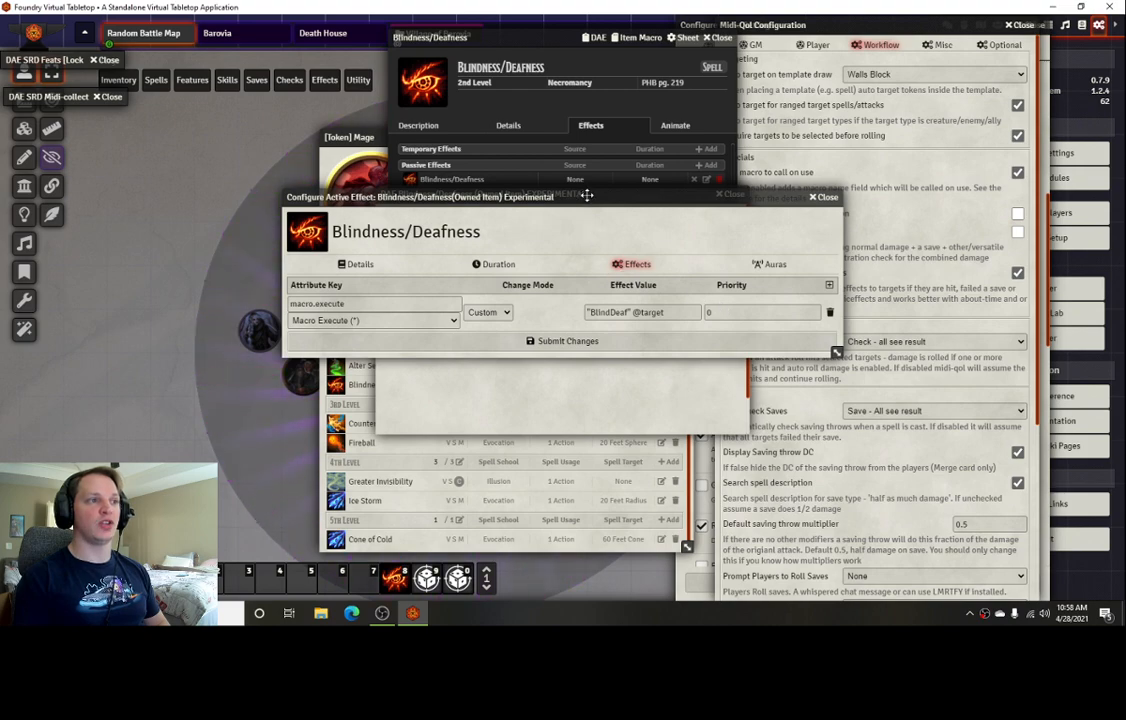
drag(584, 197, 517, 211)
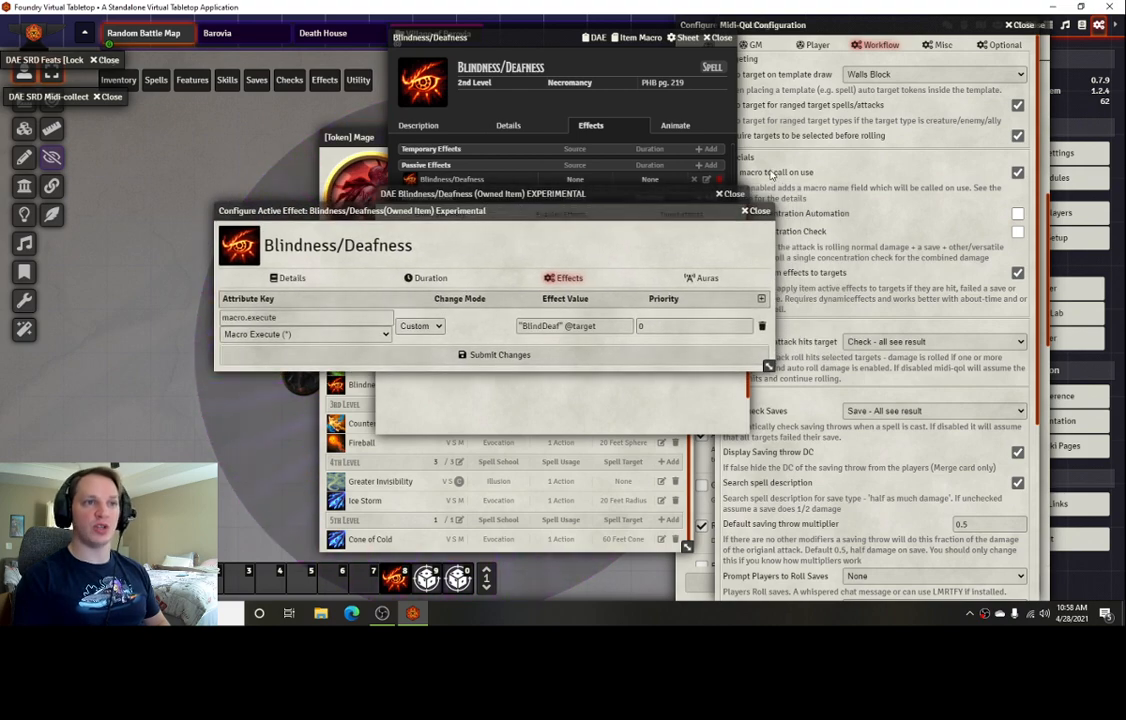
drag(818, 27, 858, 27)
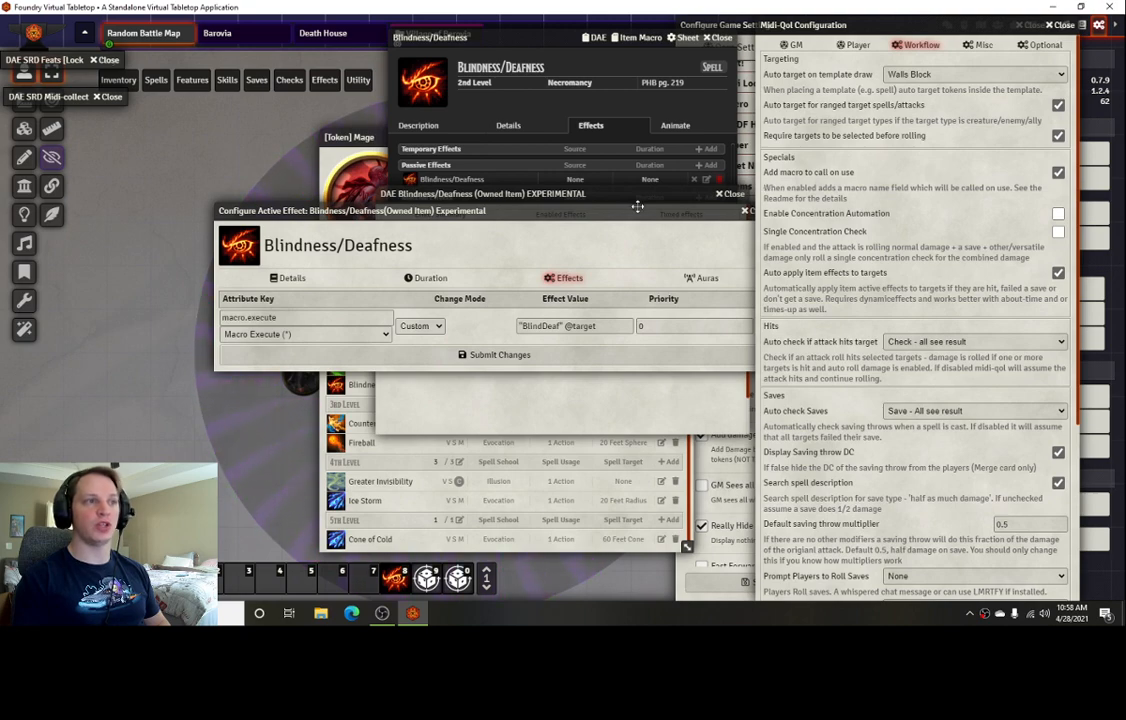
drag(644, 209, 599, 216)
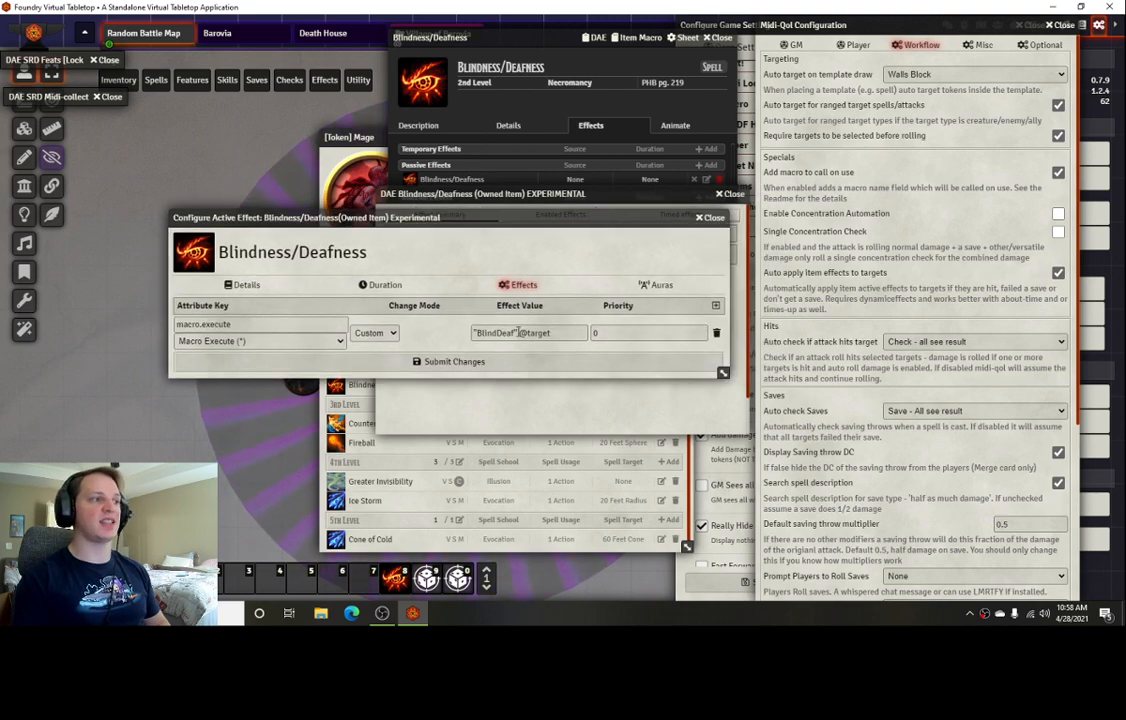
Delete the macro.execute change from the Blindness/Deafness active effect and close the effect windows
click(716, 333)
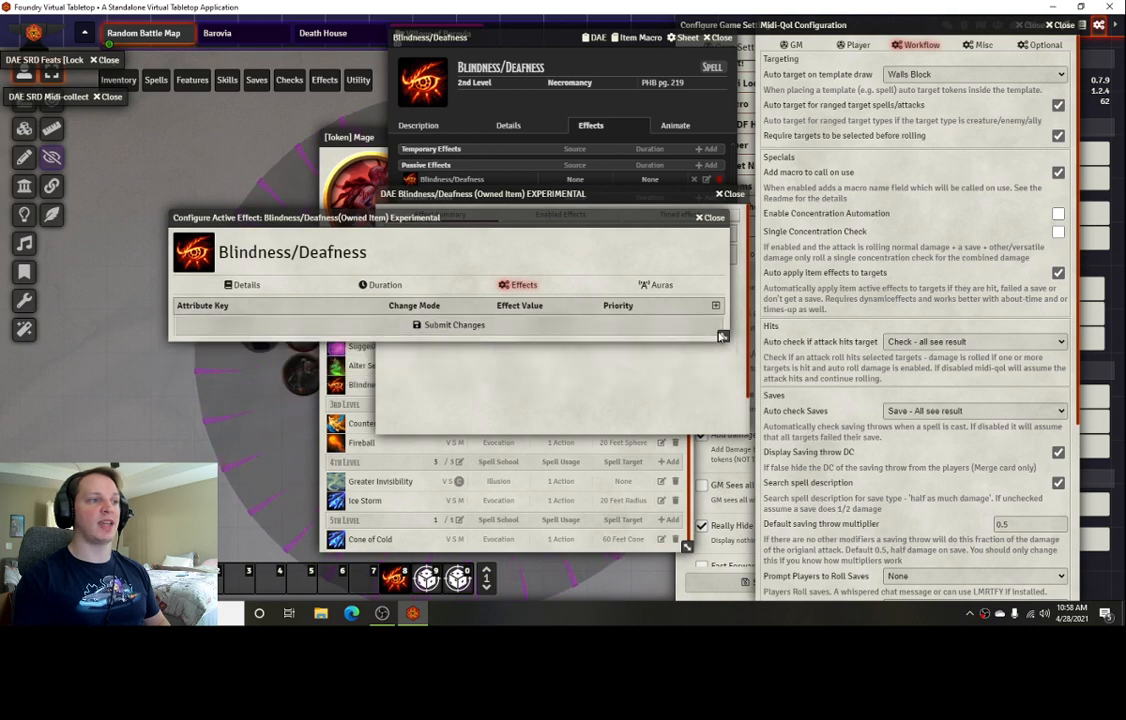
click(719, 218)
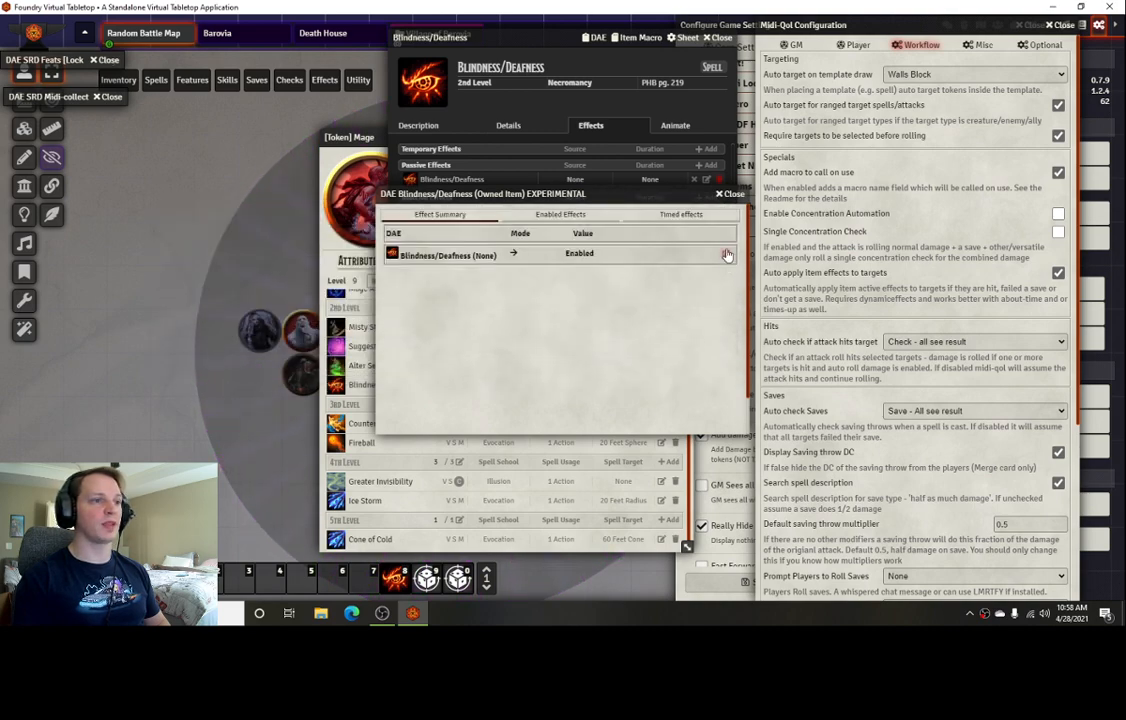
click(729, 194)
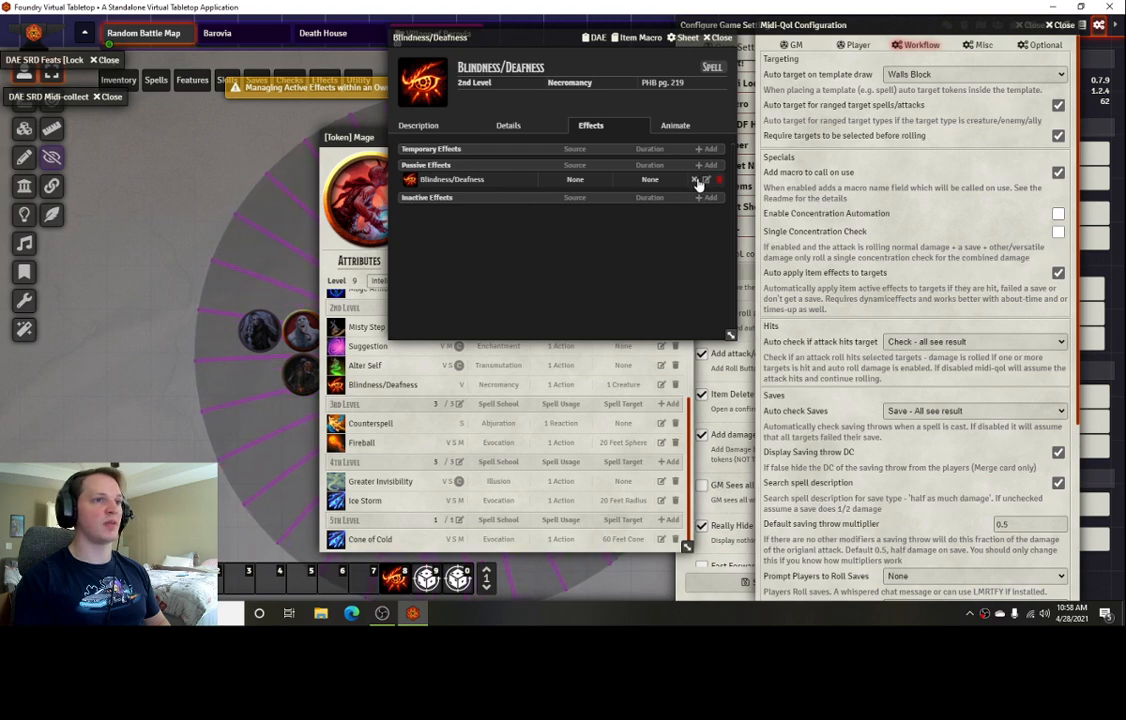
Check the Blindness/Deafness active effect through the item's DAE summary, closing the effect windows without making changes
click(695, 181)
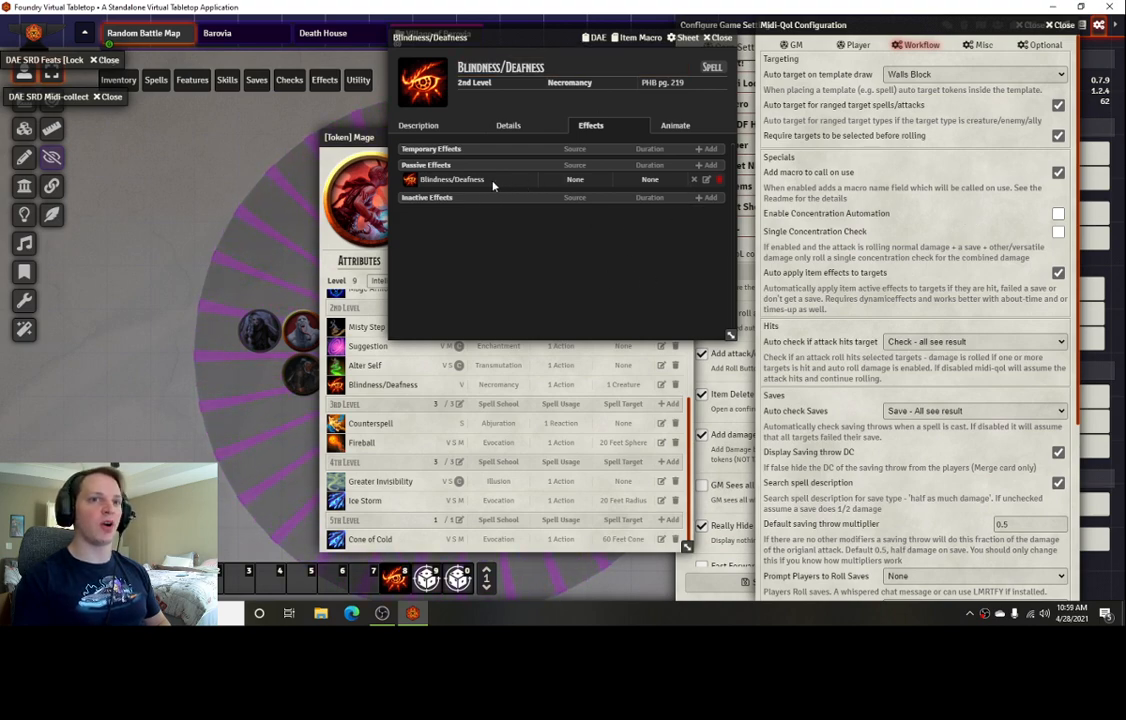
click(596, 39)
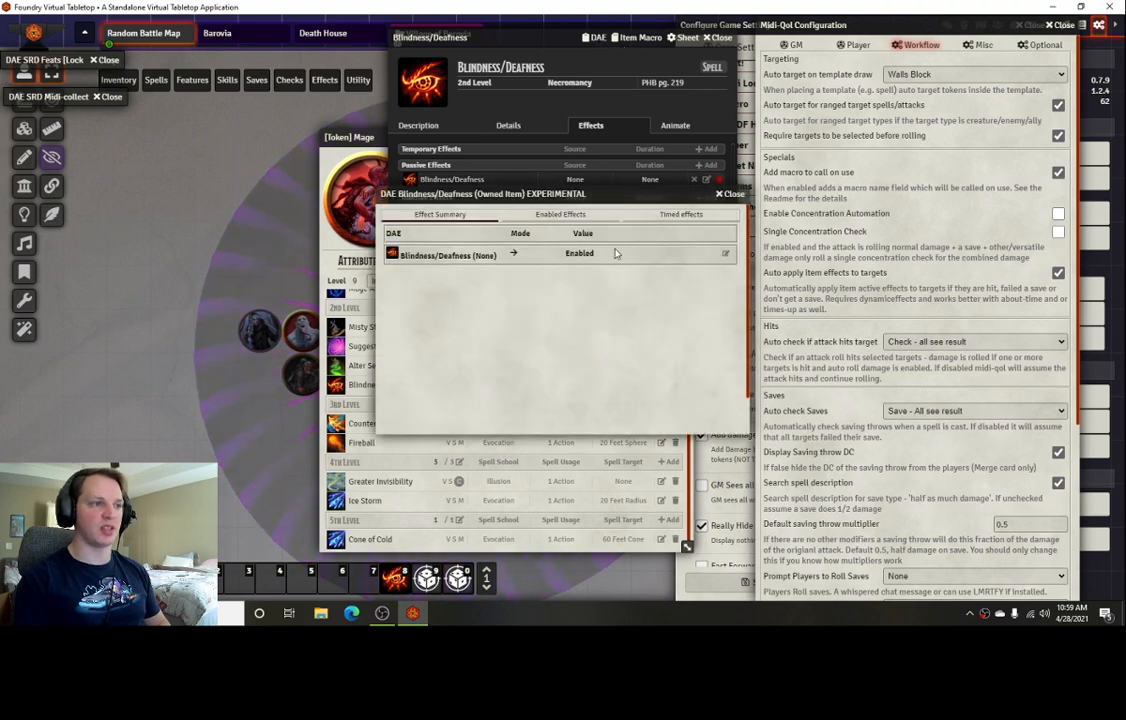
click(727, 258)
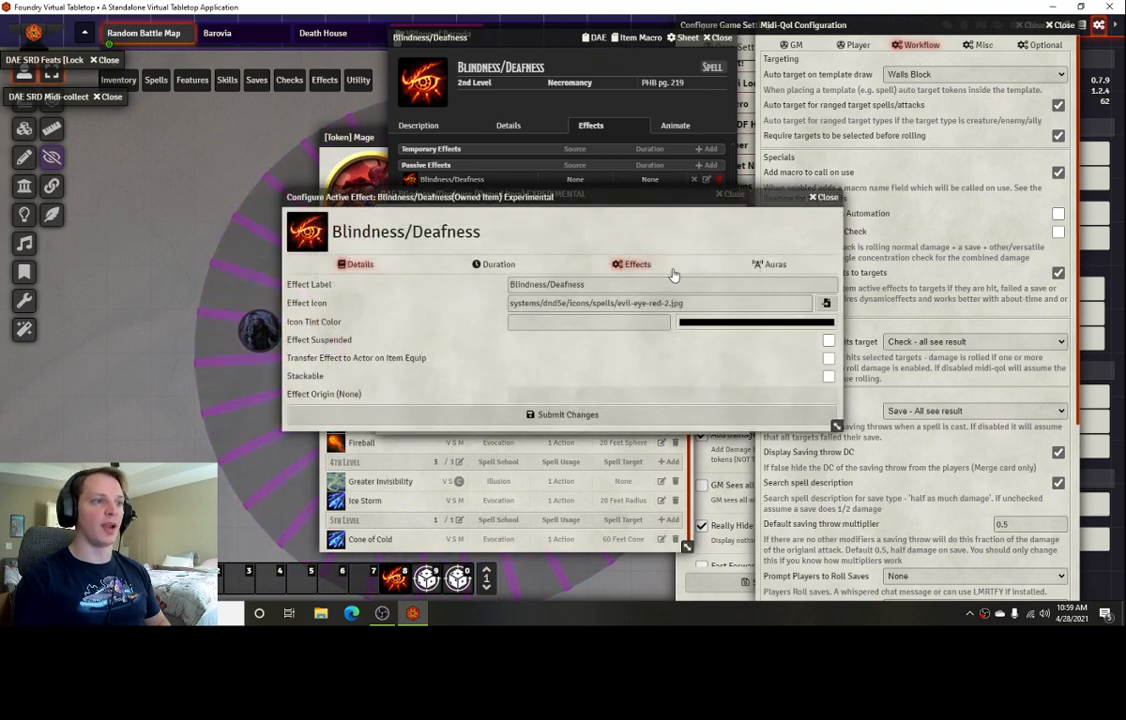
click(822, 200)
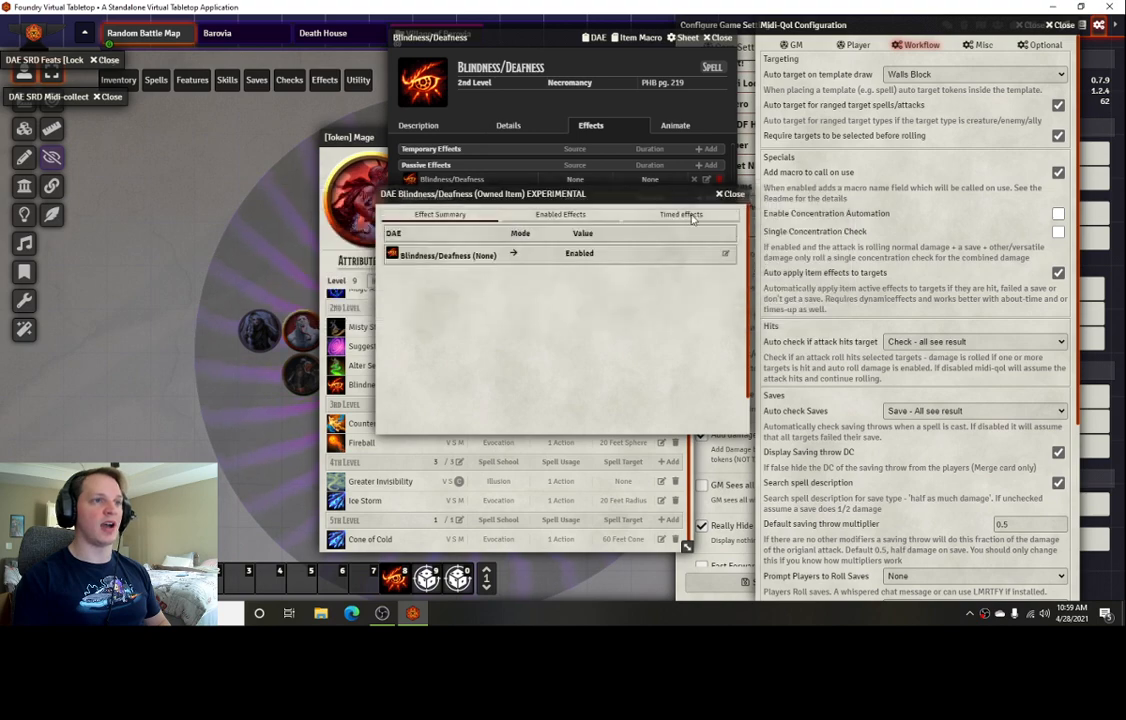
click(731, 195)
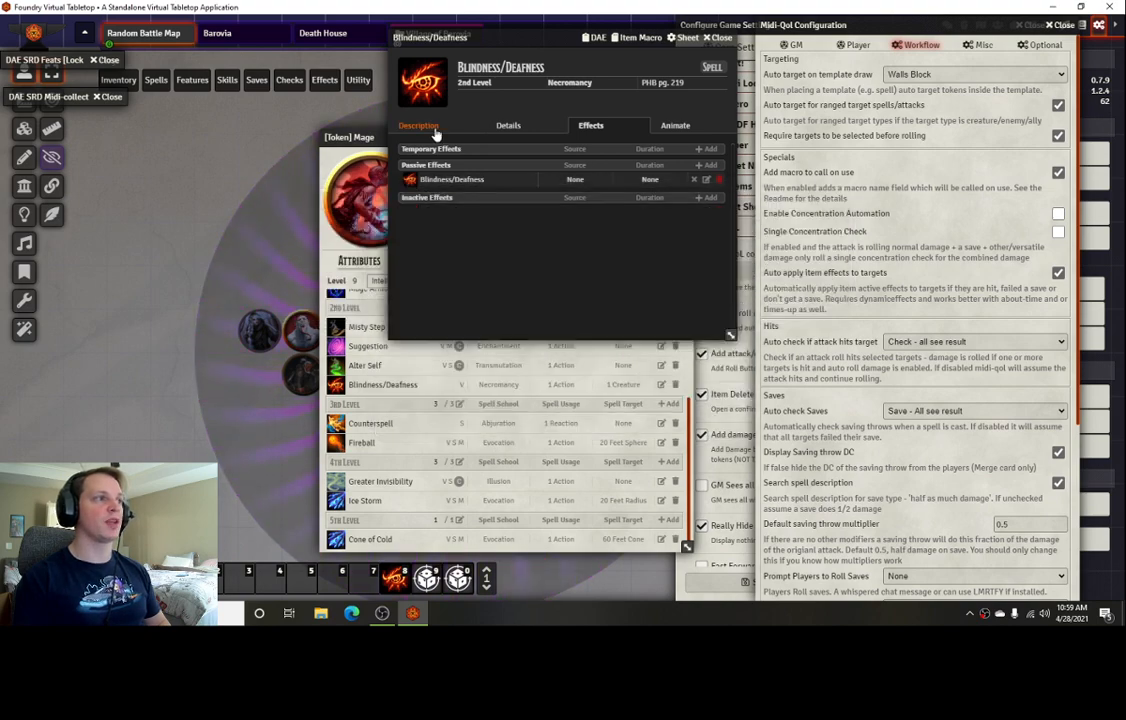
Set the Blindness/Deafness spell's On Use Macro to BlindDeaf and close the spell sheet
click(432, 128)
click(508, 126)
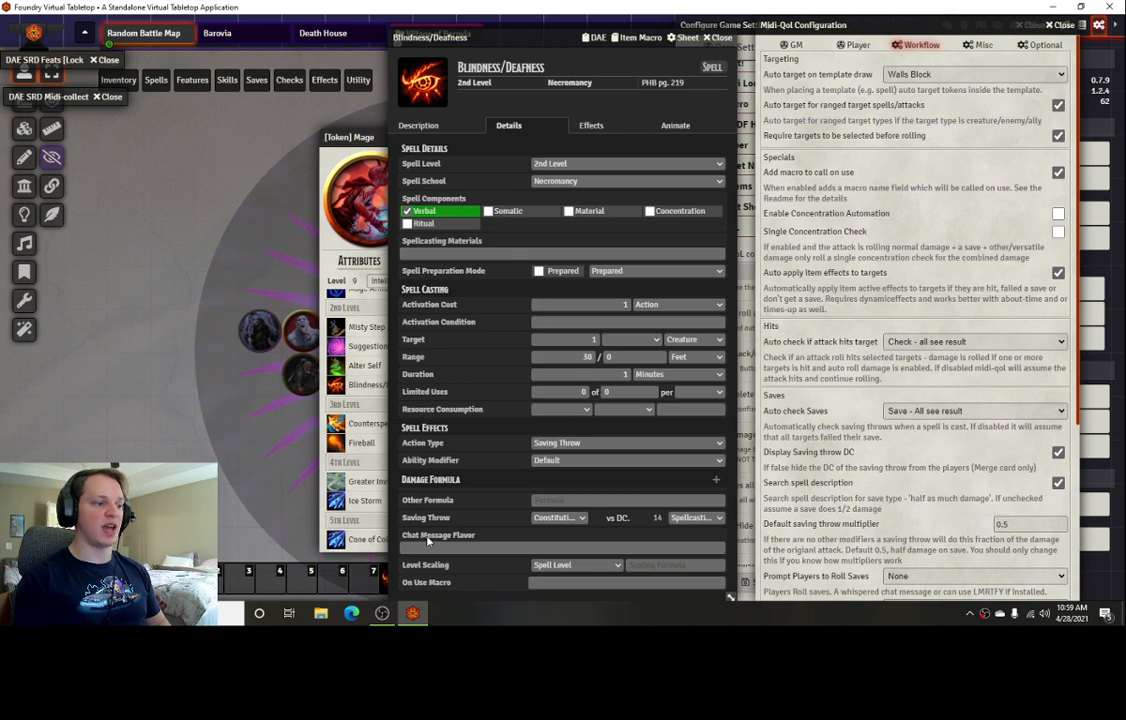
drag(552, 38, 649, 25)
drag(405, 588, 647, 566)
click(647, 567)
text(BlindDeaf)
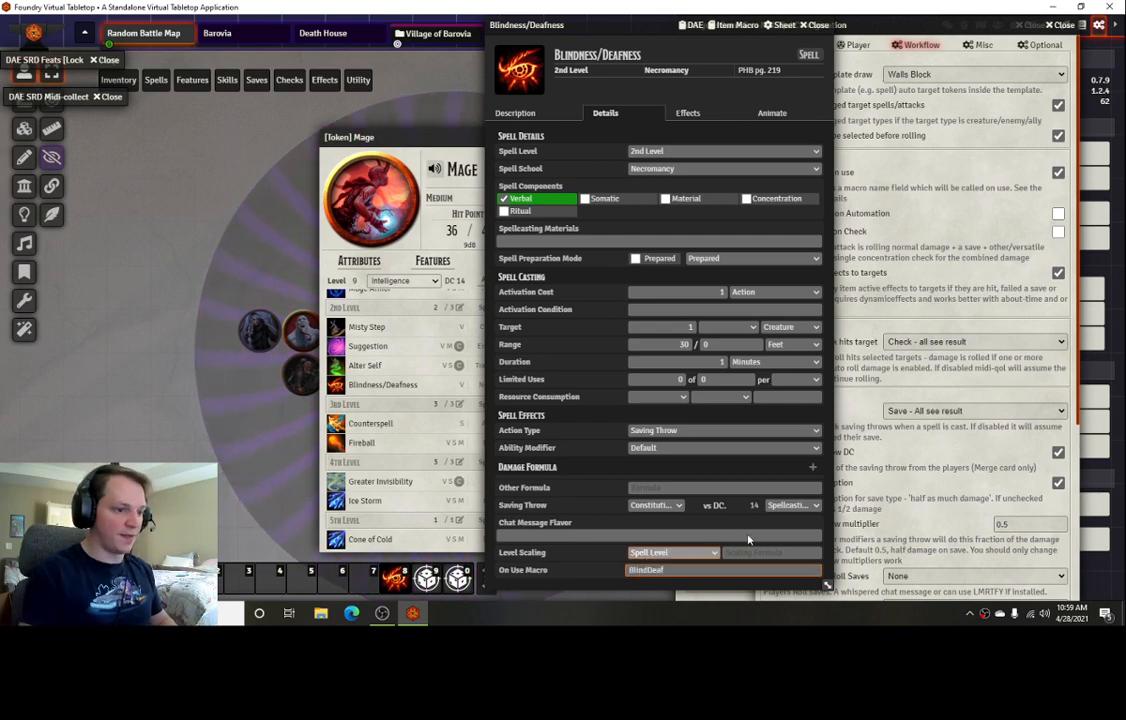
click(682, 587)
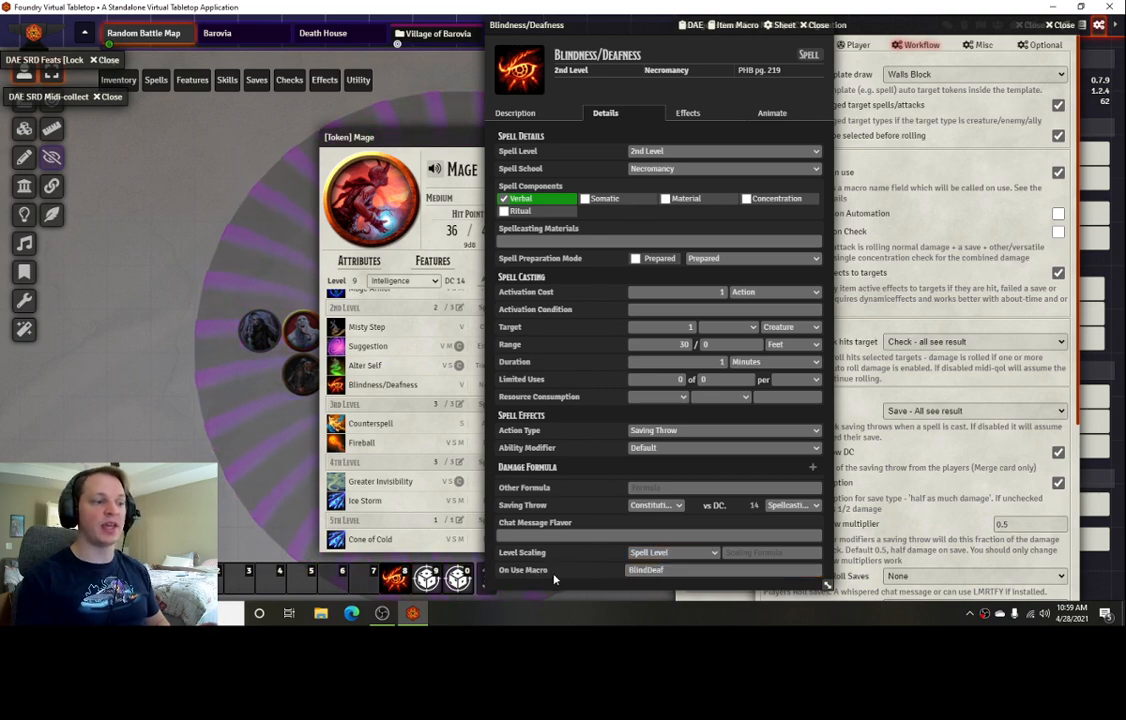
click(642, 570)
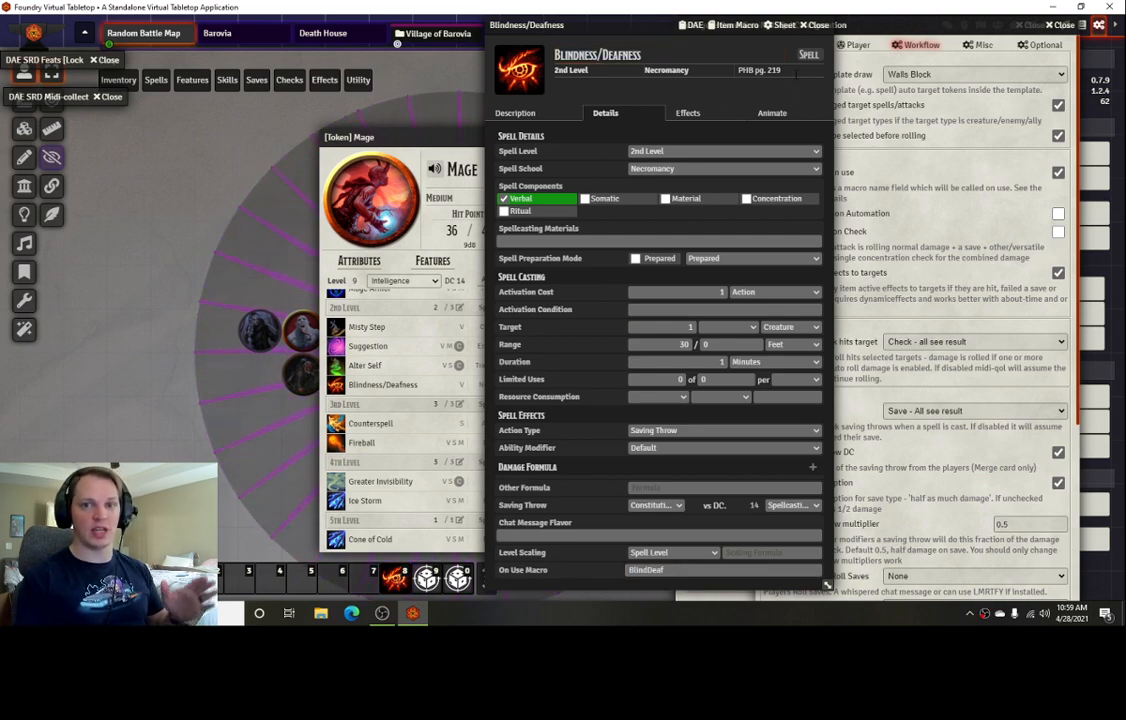
click(817, 25)
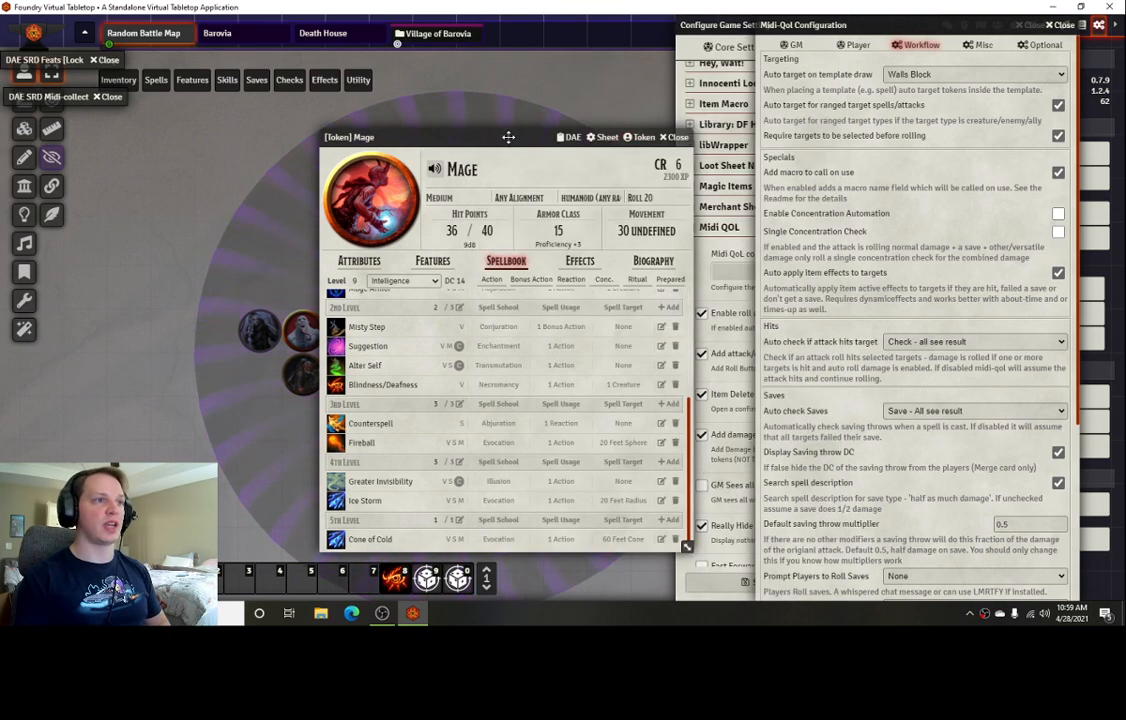
Uncover the map, target the Druid token and cast the Mage's Blindness/Deafness at 2nd level, consuming a spell slot
drag(510, 138, 886, 129)
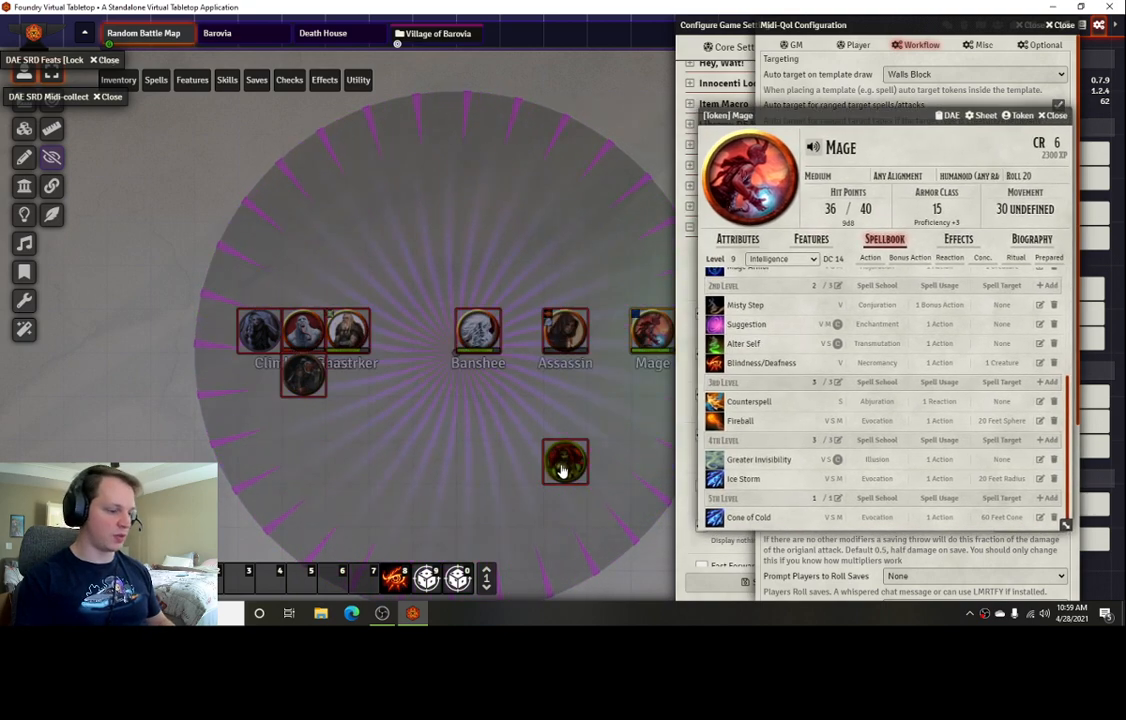
key(t)
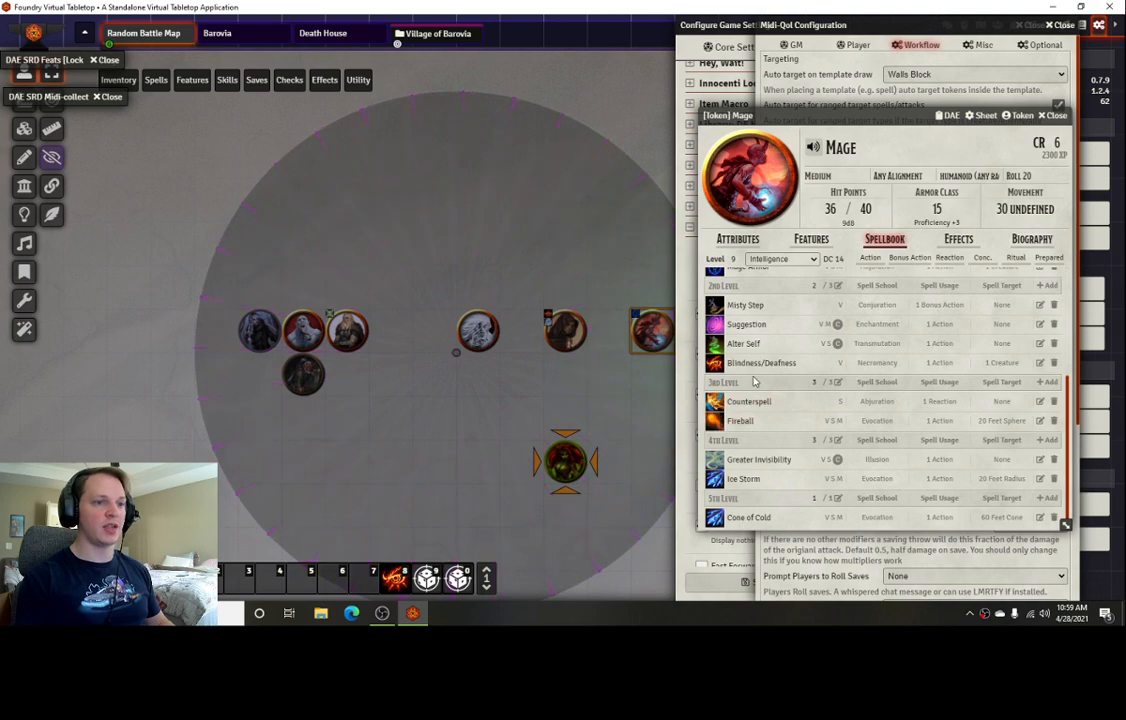
click(714, 362)
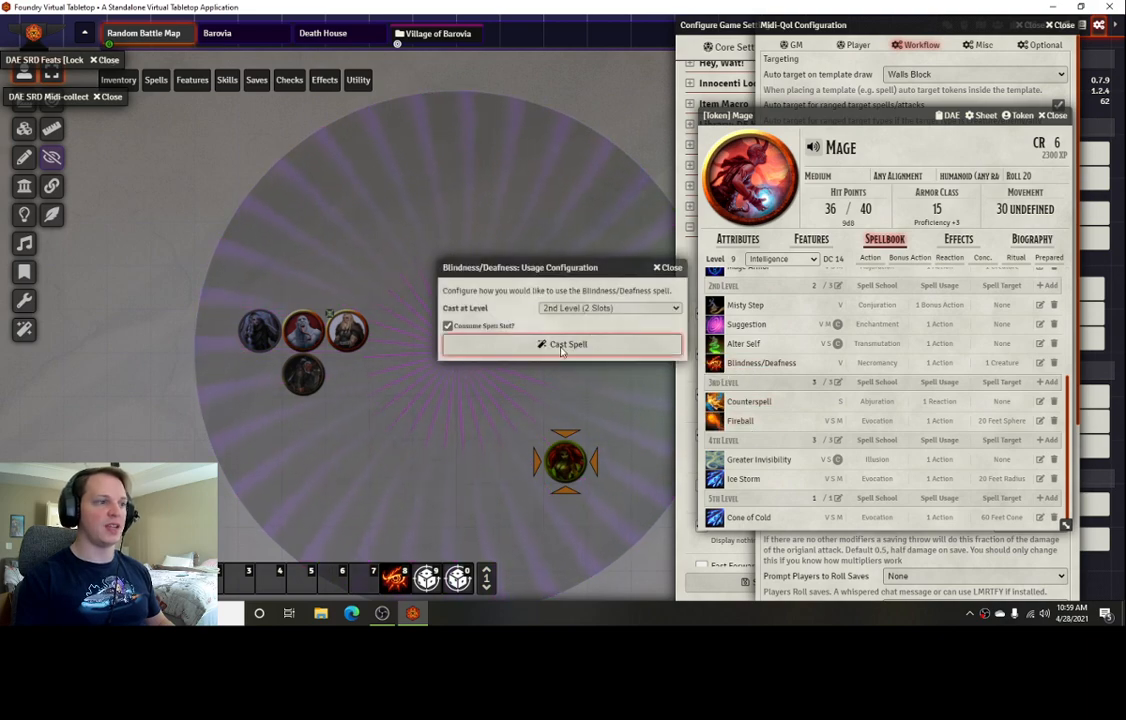
click(562, 345)
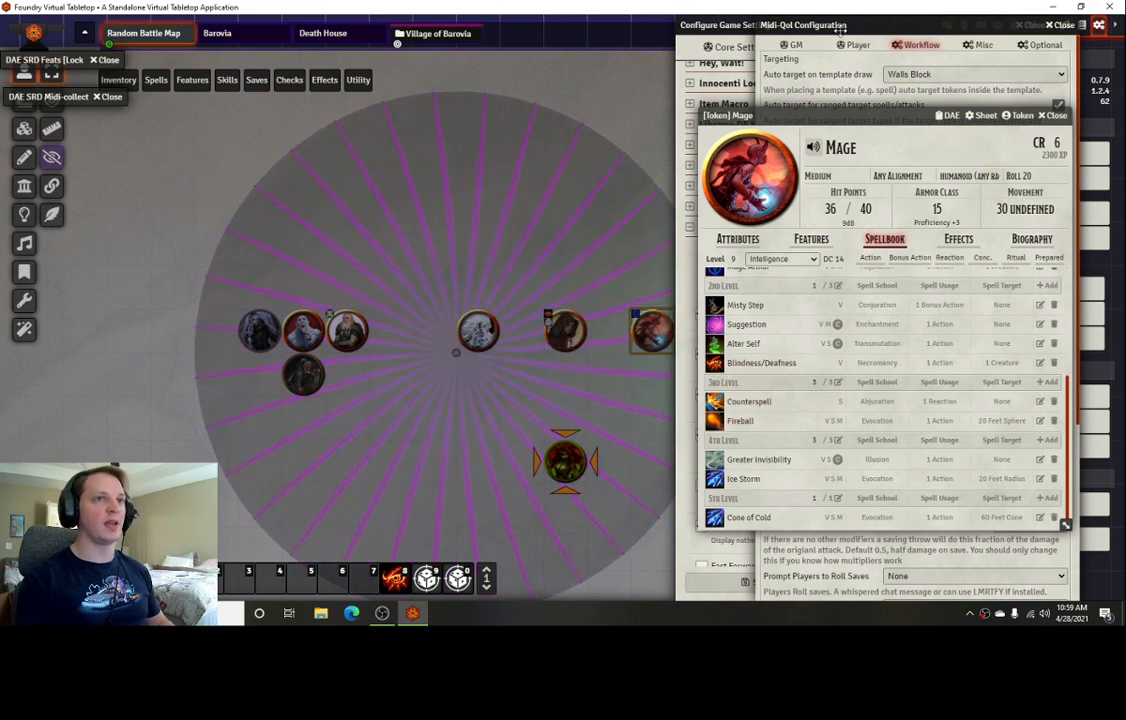
Move the Midi-QOL, Mage and game settings windows aside to check the Blindness/Deafness saving throw in the chat log
click(840, 28)
drag(840, 28, 660, 28)
drag(930, 115, 768, 121)
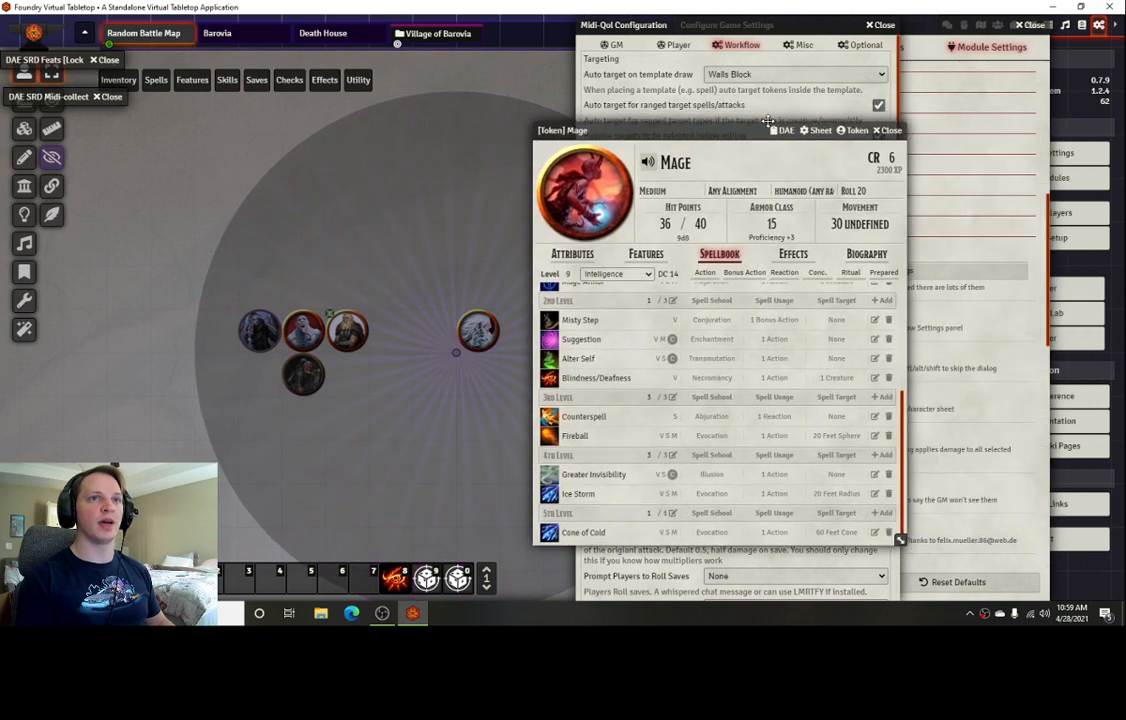
drag(929, 32, 709, 32)
click(963, 24)
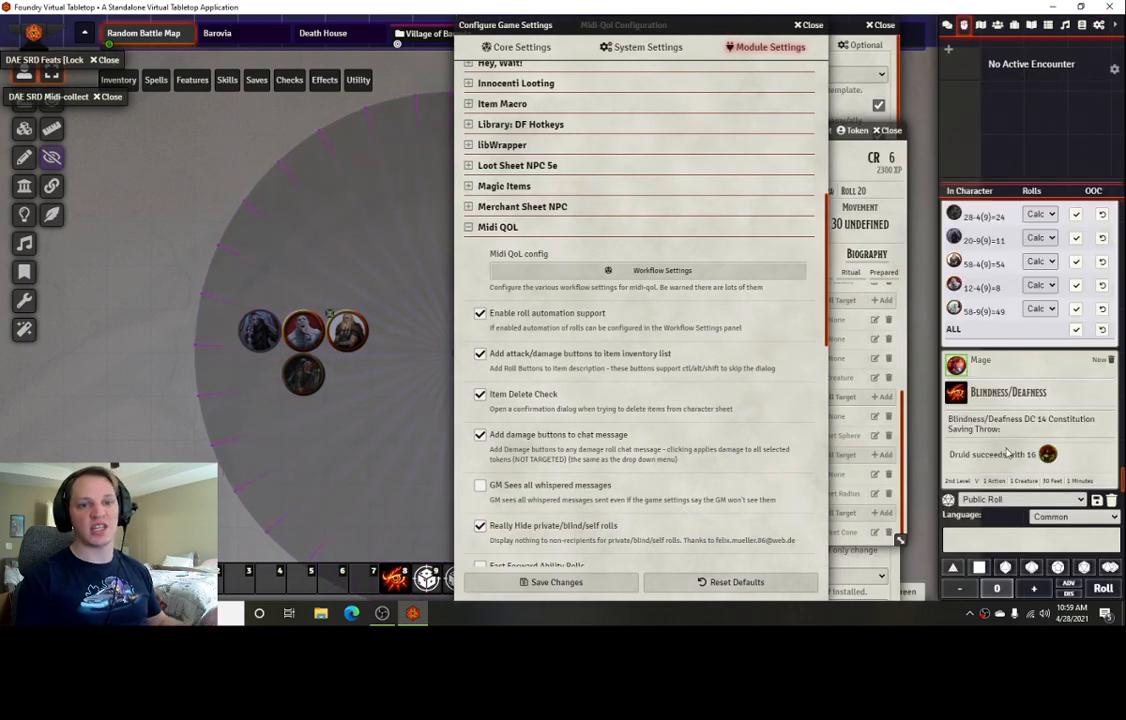
Rearrange the settings and Mage windows, and cast Blindness/Deafness on the Druid again without consuming a spell slot
drag(671, 26, 963, 26)
drag(658, 131, 757, 133)
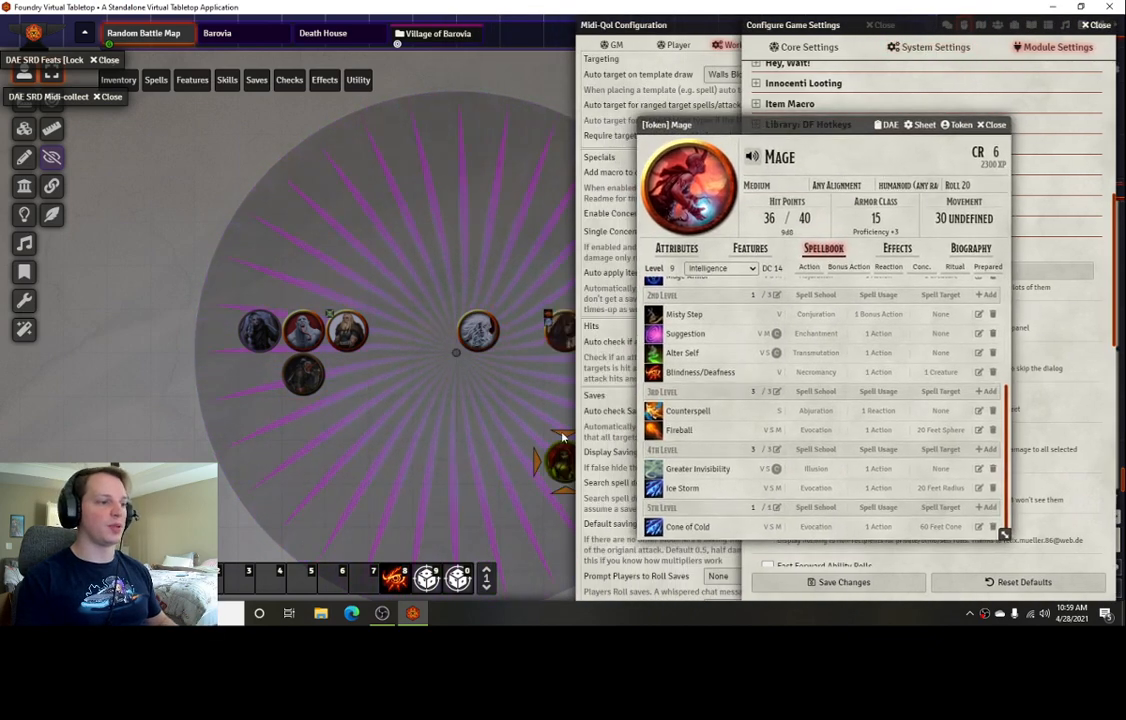
click(654, 372)
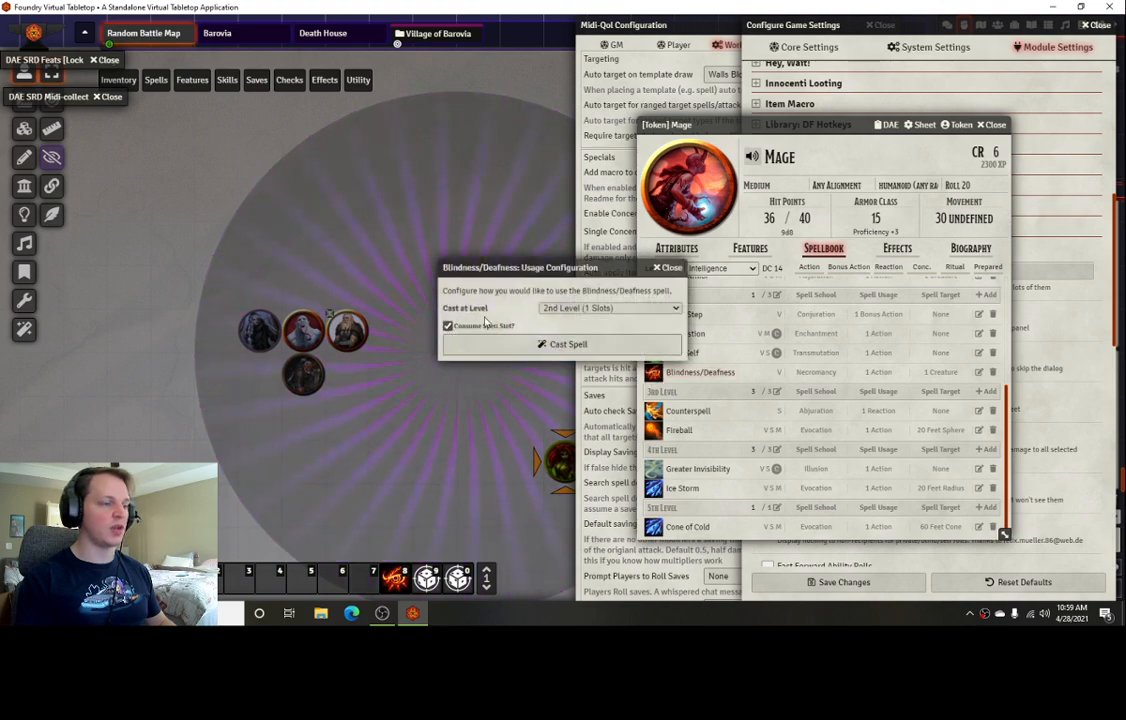
click(448, 326)
click(560, 344)
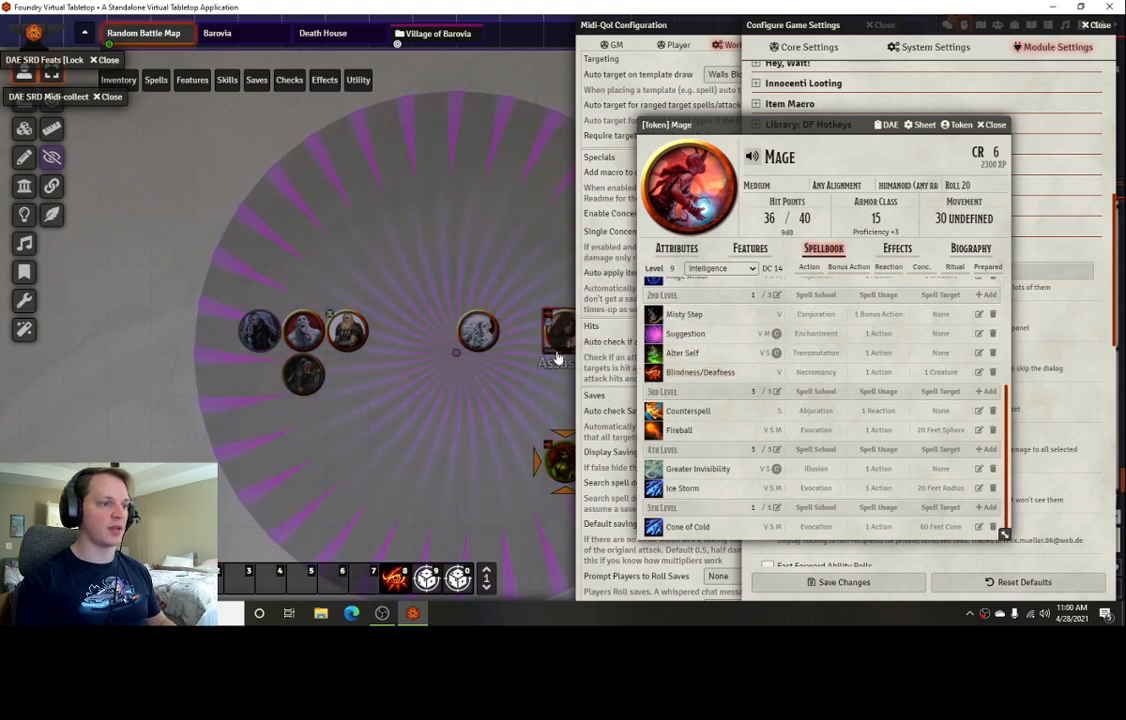
Uncover the chat log to check the second Blindness/Deafness saving throw, and close the Mage's sheet
drag(805, 126, 552, 156)
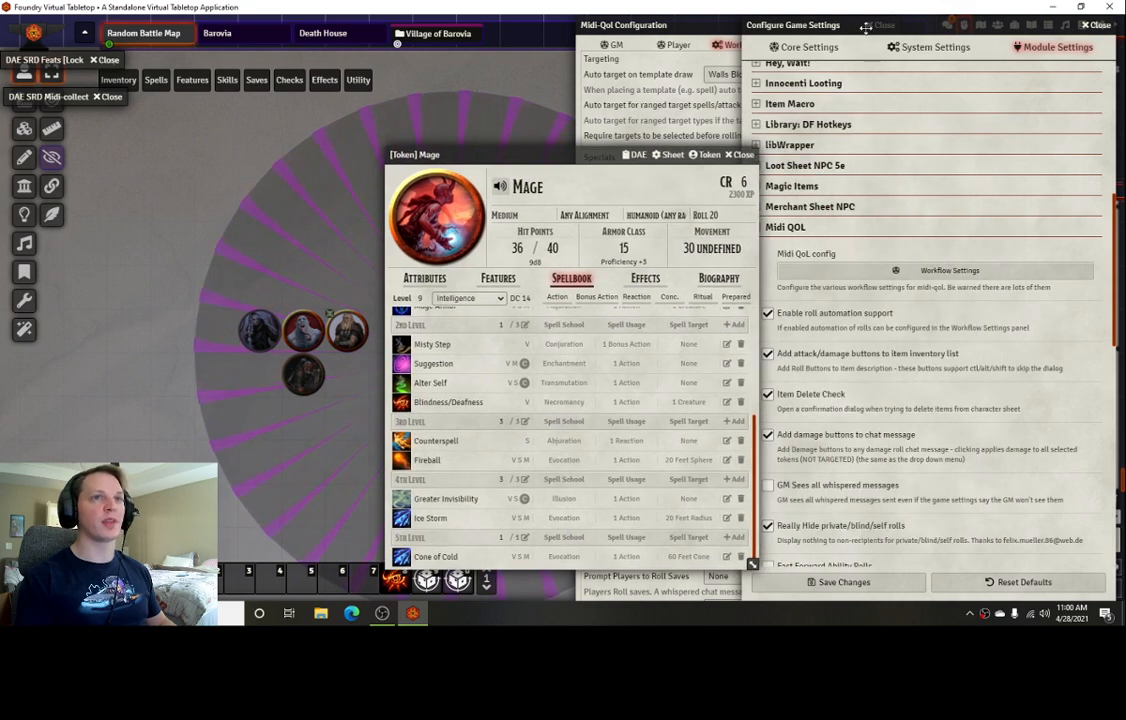
drag(866, 28, 603, 28)
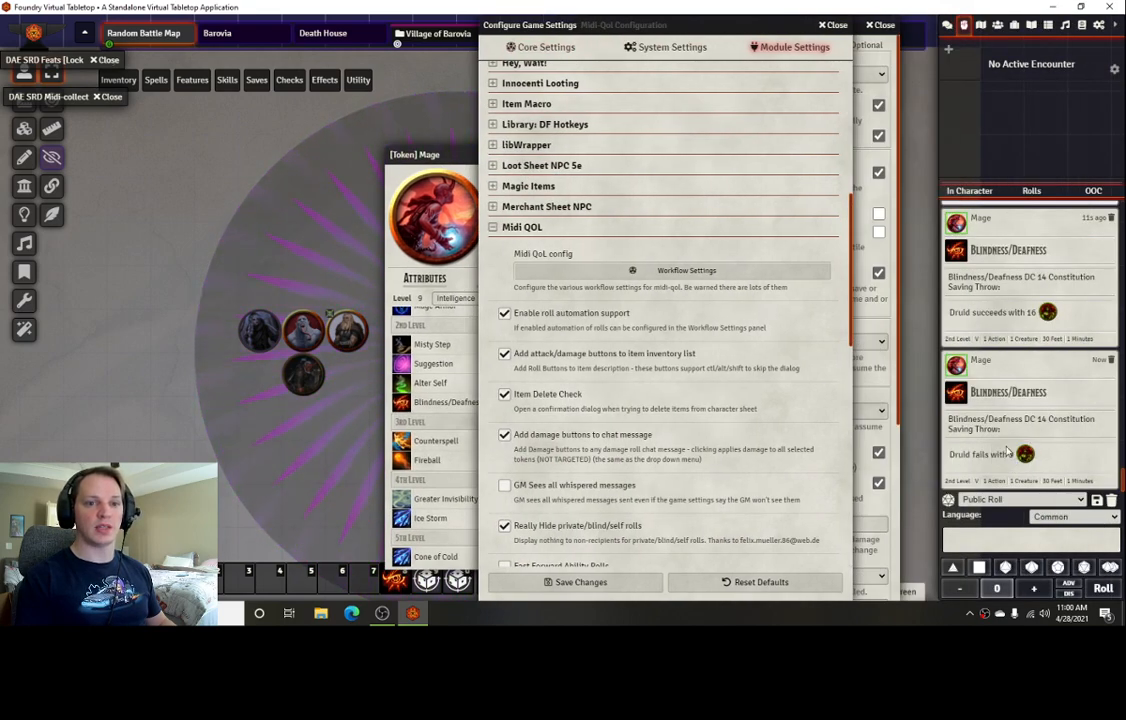
drag(560, 26, 691, 26)
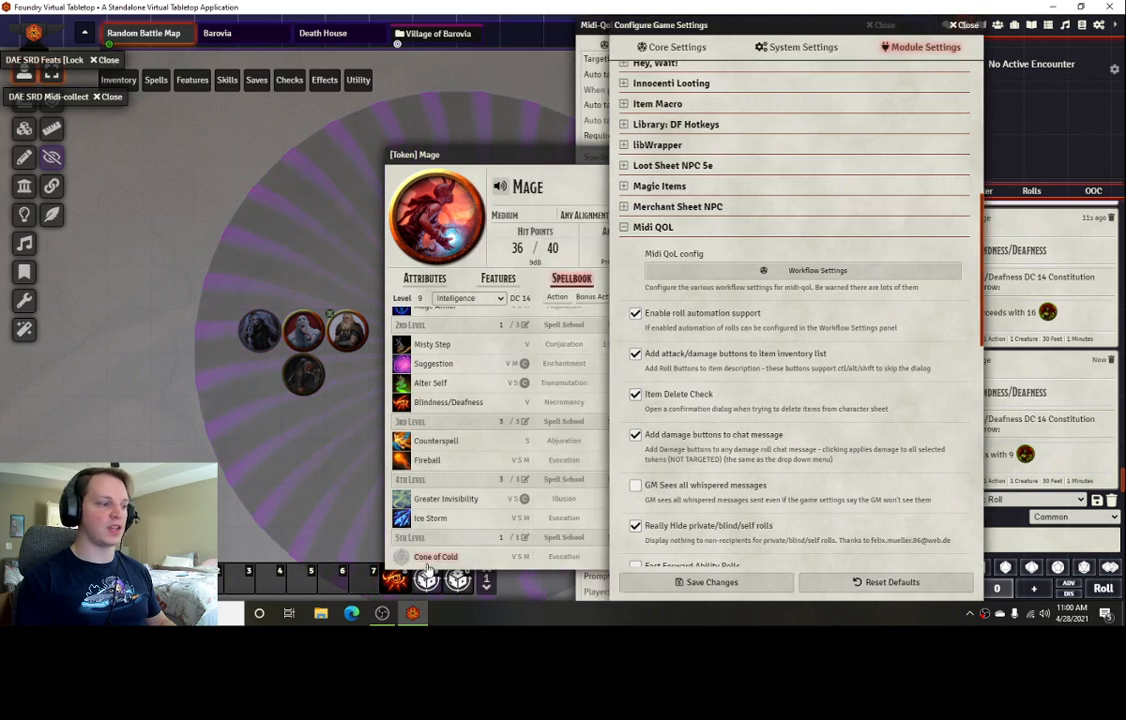
drag(520, 154, 417, 150)
drag(636, 150, 518, 147)
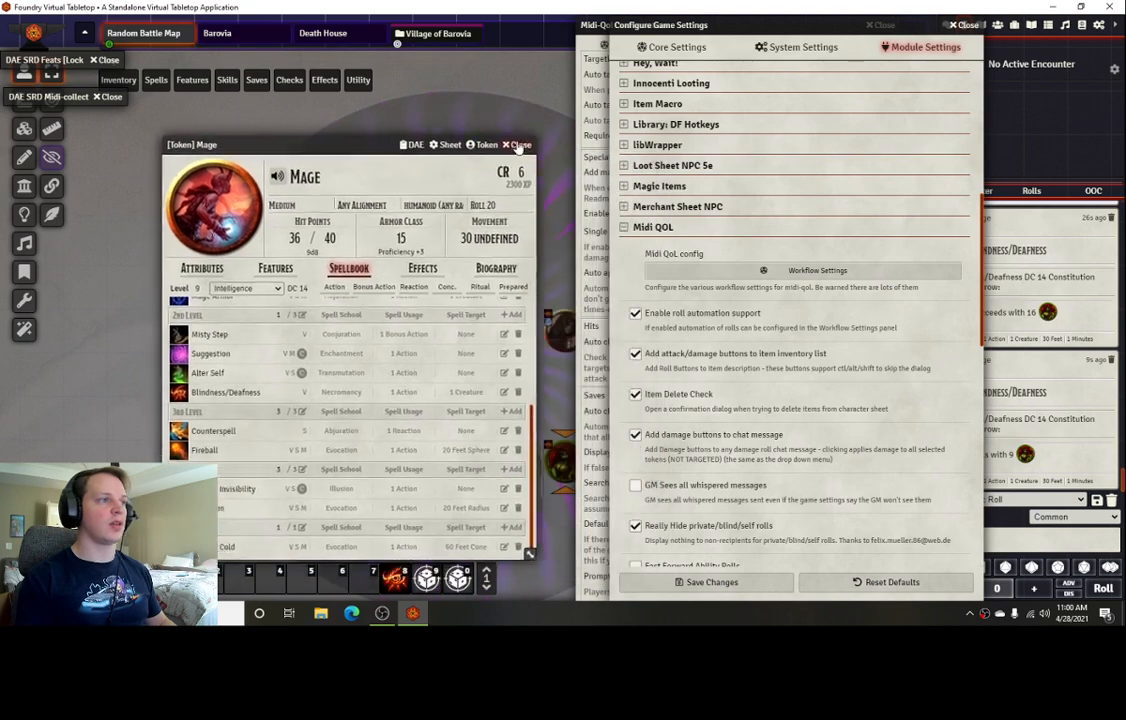
click(518, 147)
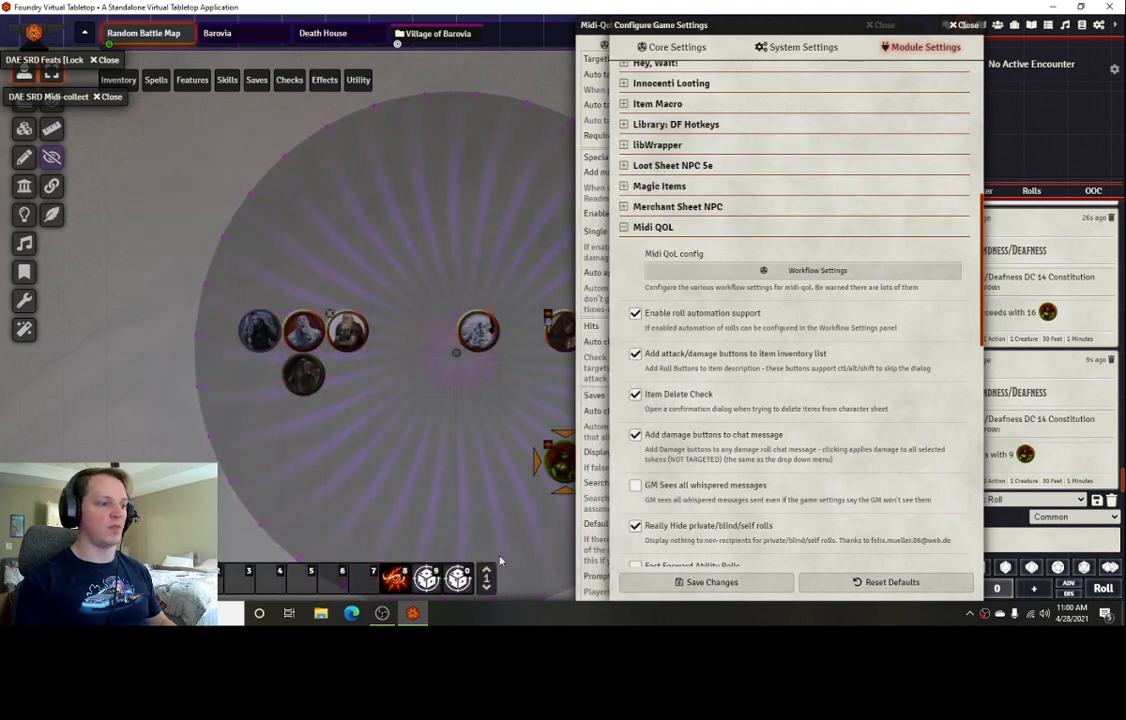
Open the Combat Utility Belt's Condition Lab, examine its condition list and mapping types, and close it unchanged
click(1096, 27)
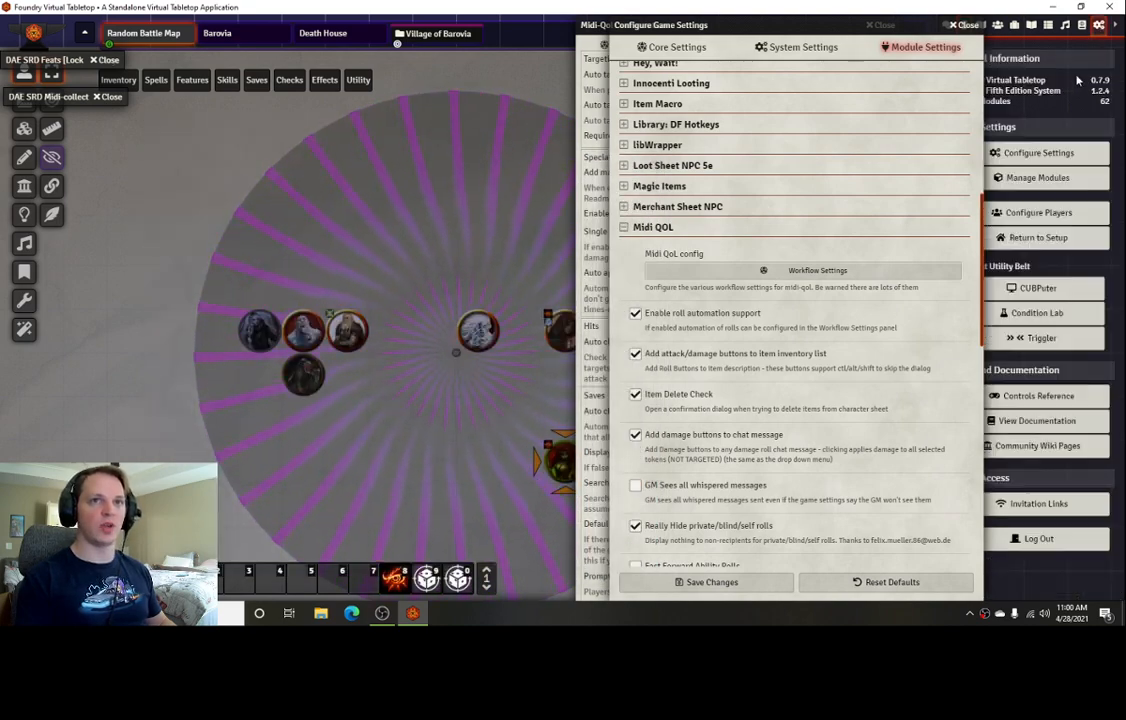
click(1030, 314)
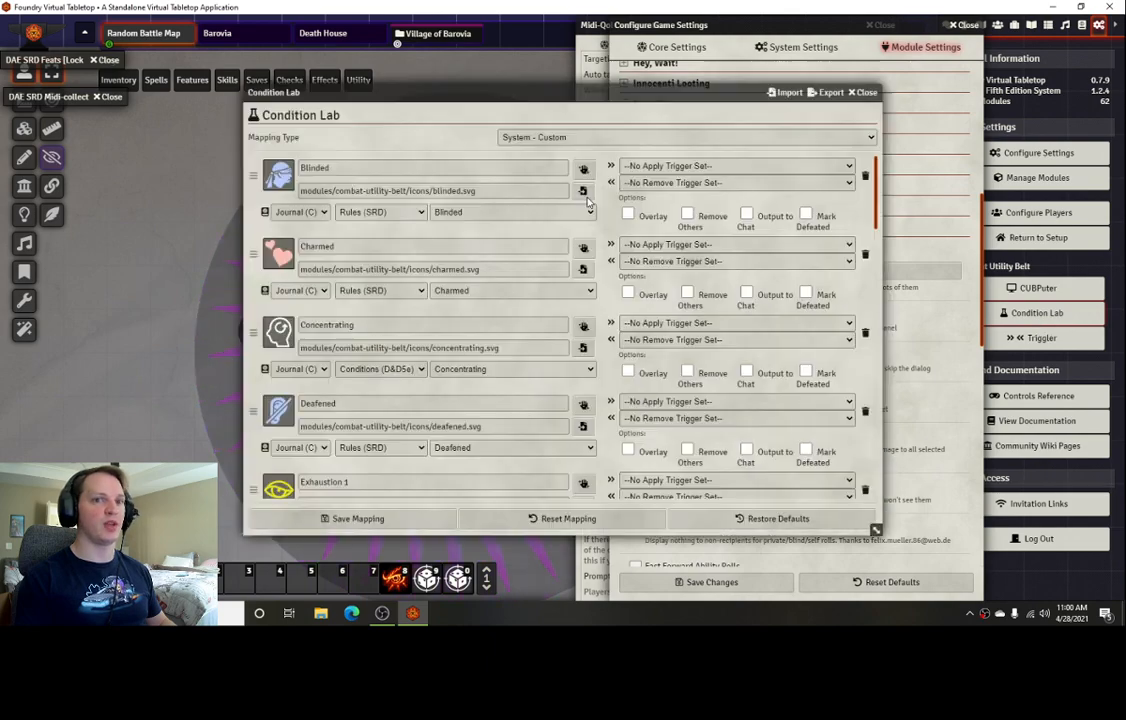
click(588, 141)
click(590, 145)
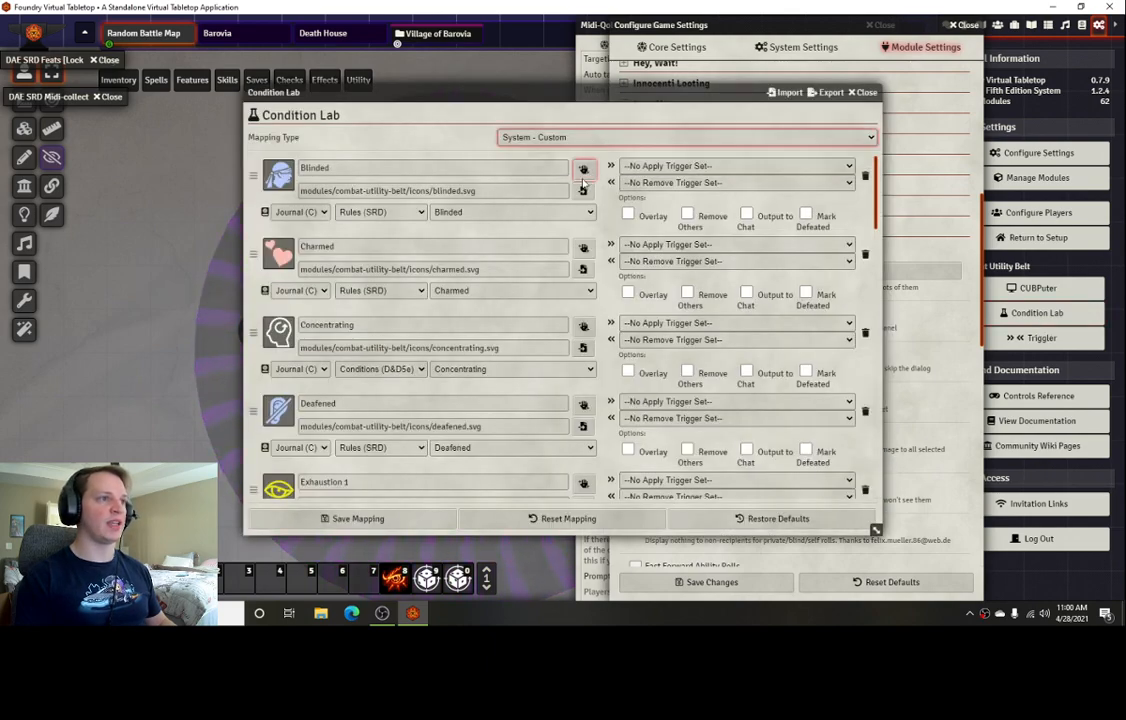
scroll(520, 260, down, 2)
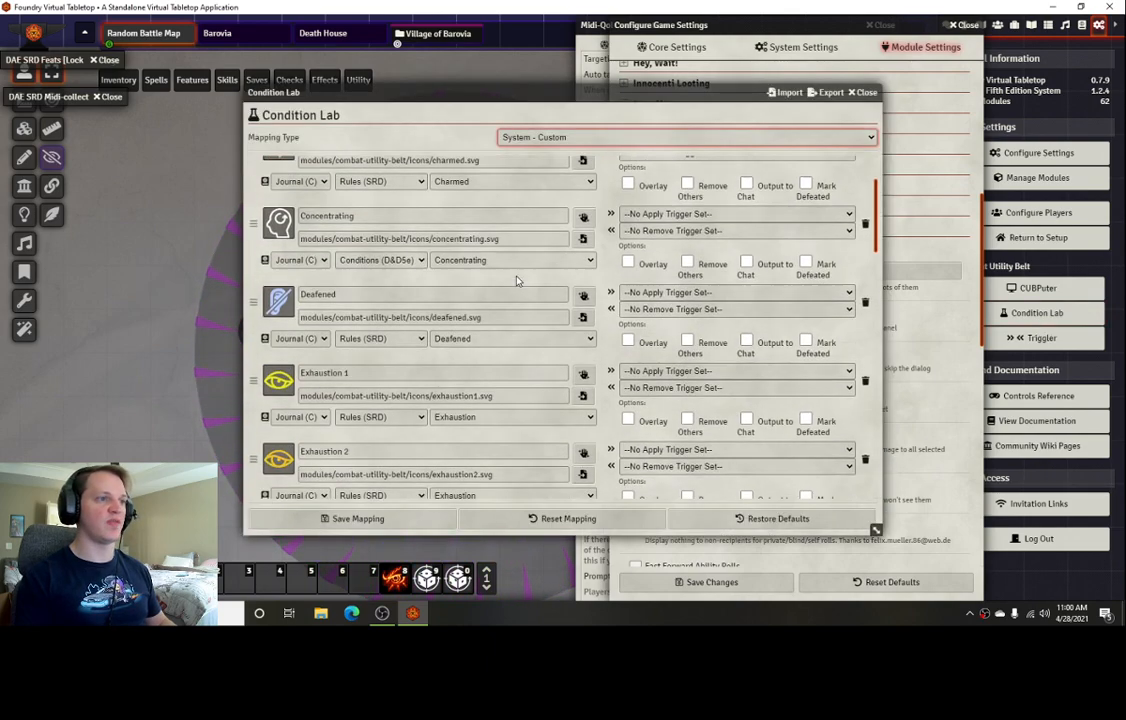
click(585, 141)
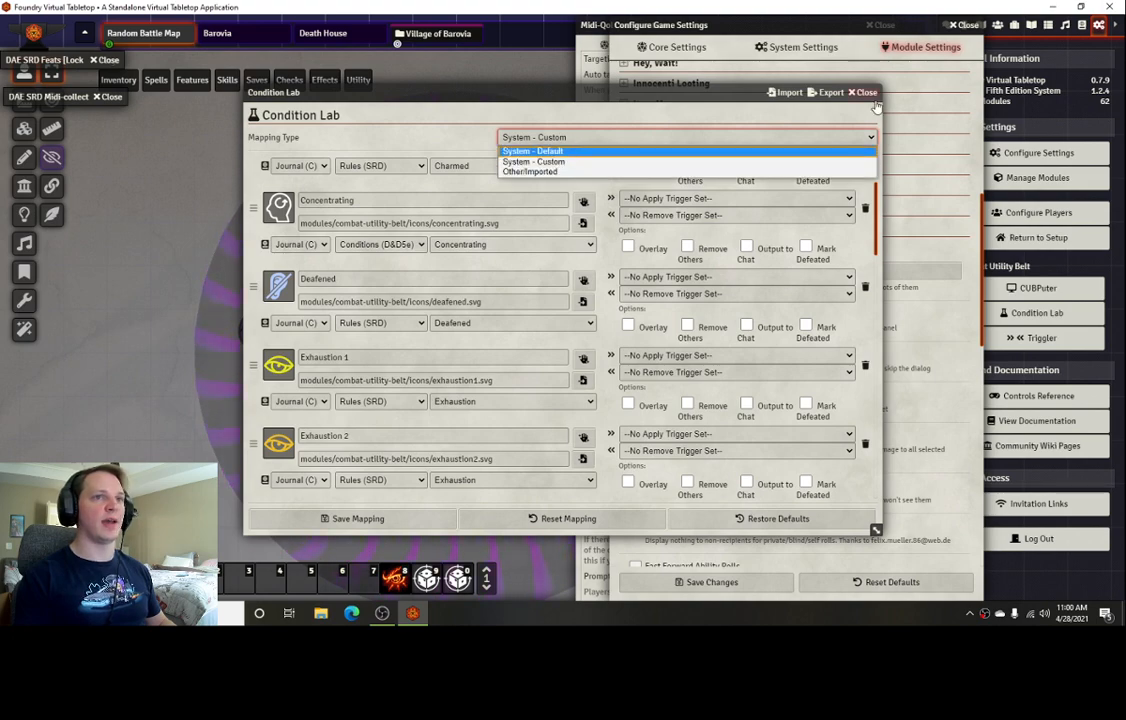
click(865, 94)
Return to the Midi-QOL workflow configuration and review its options for concentration, hits, saves and damage
click(735, 269)
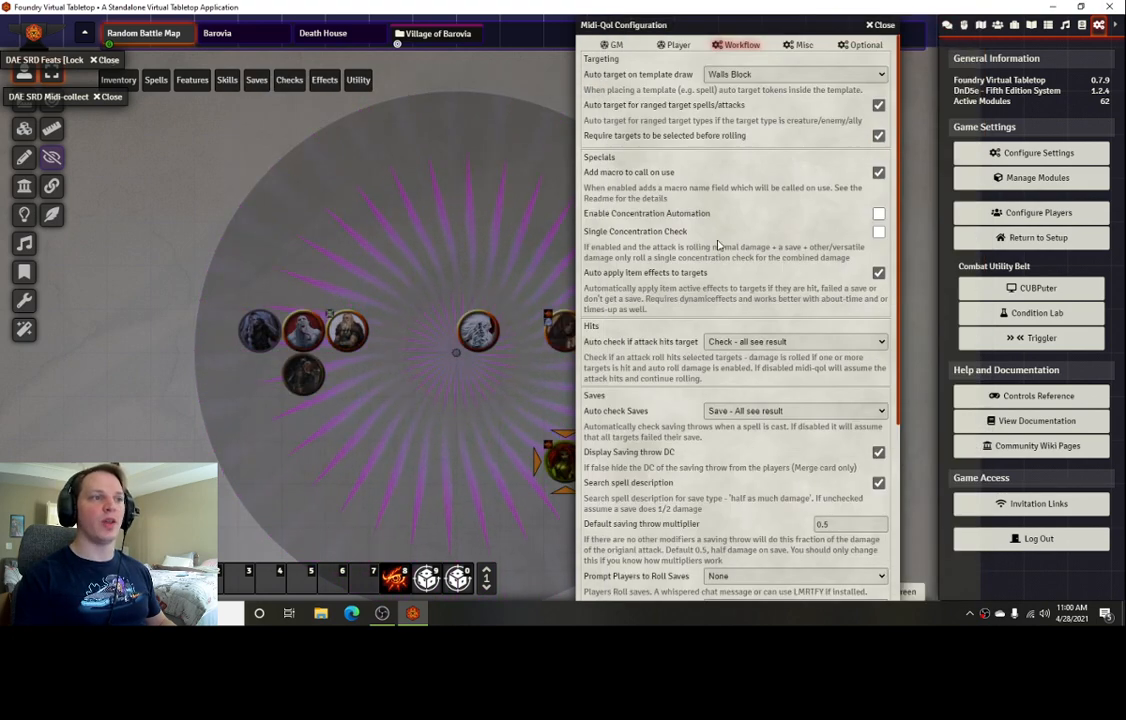
scroll(735, 269, down, 1)
scroll(690, 245, up, 1)
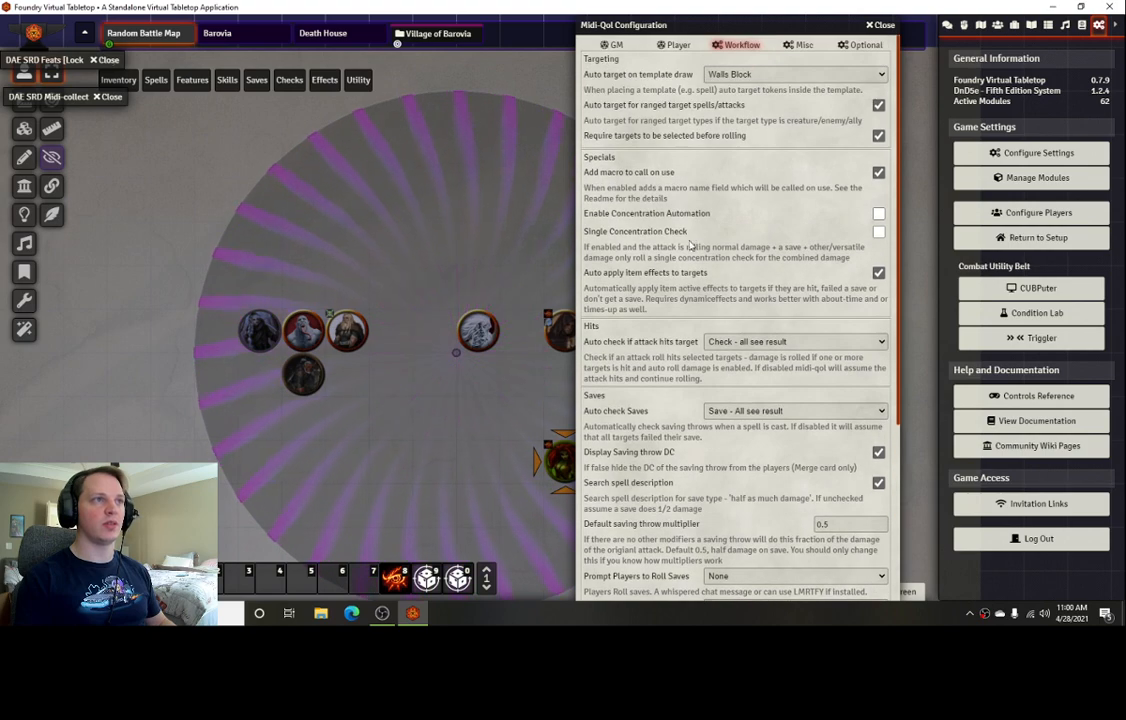
scroll(664, 298, down, 1)
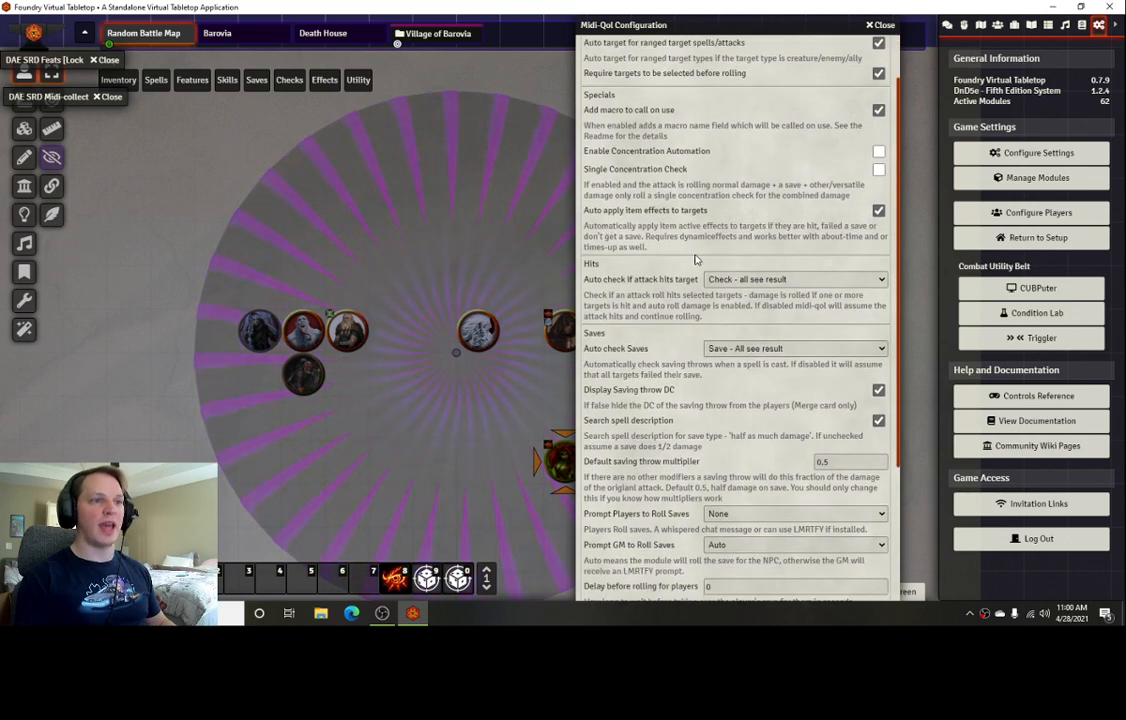
scroll(695, 259, down, 1)
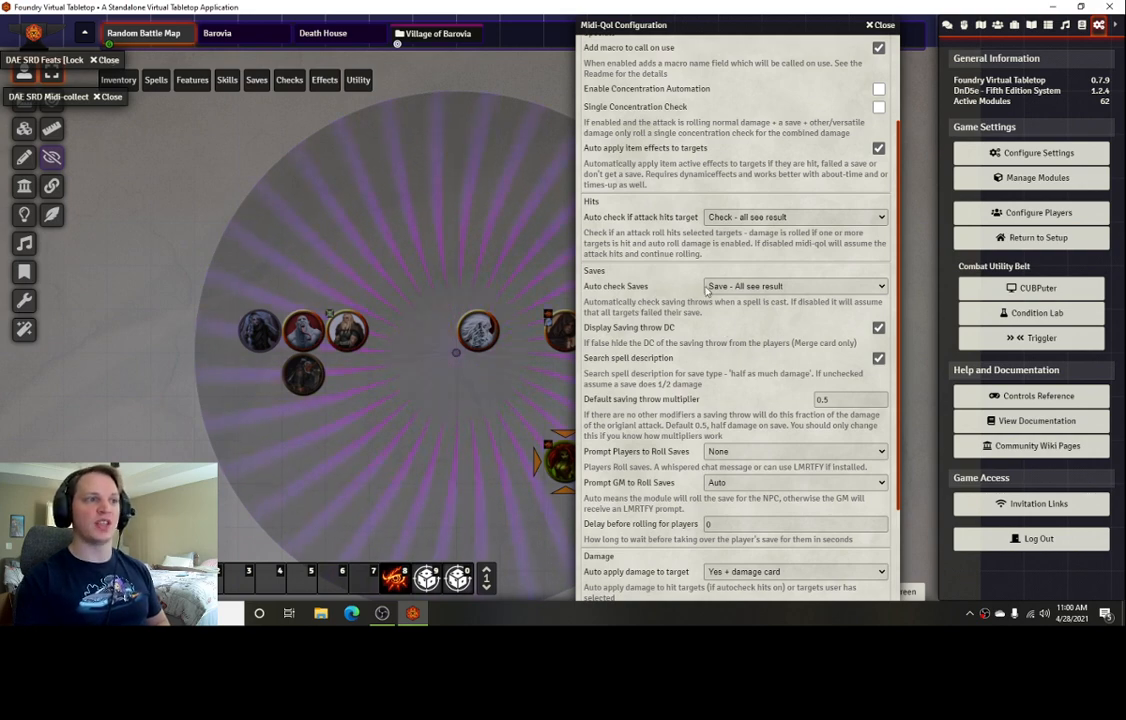
scroll(748, 322, down, 1)
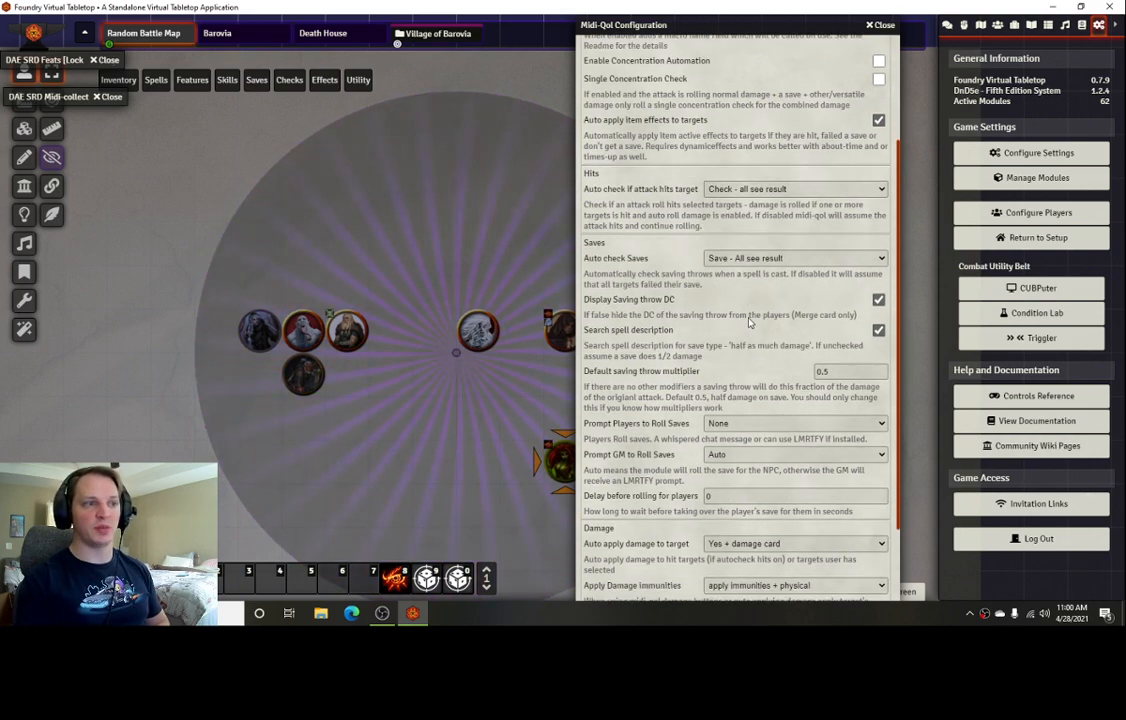
scroll(745, 318, down, 1)
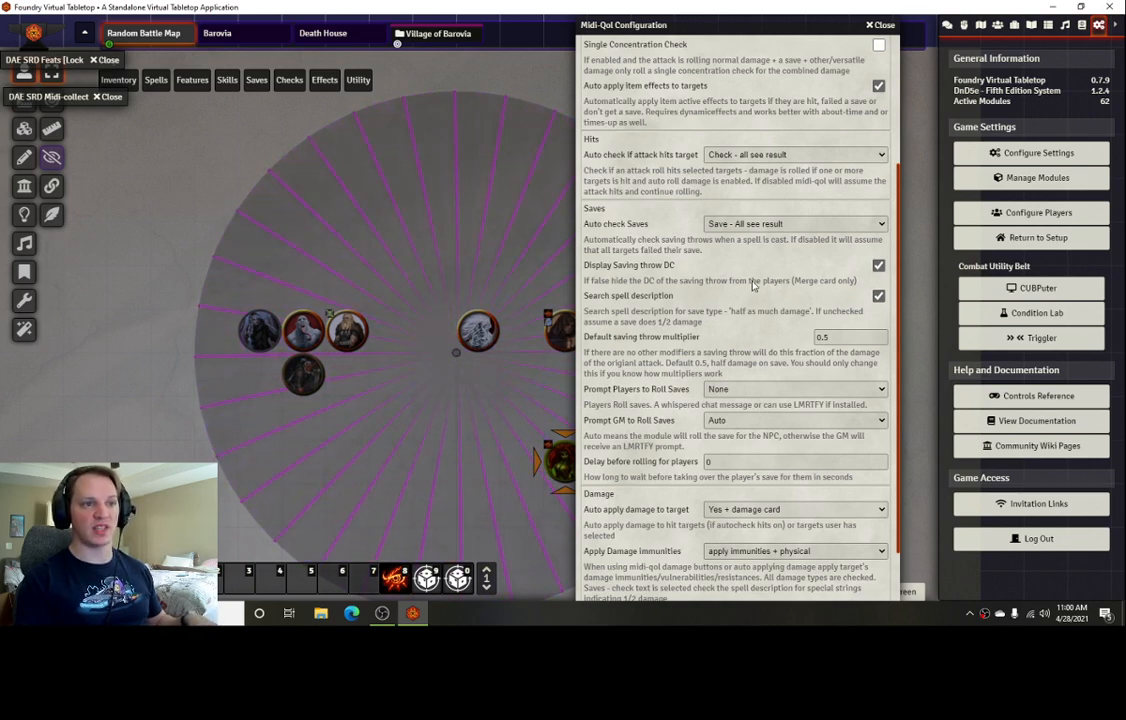
Review the remaining workflow options for save prompts, damage application and the Other formula
scroll(754, 288, down, 2)
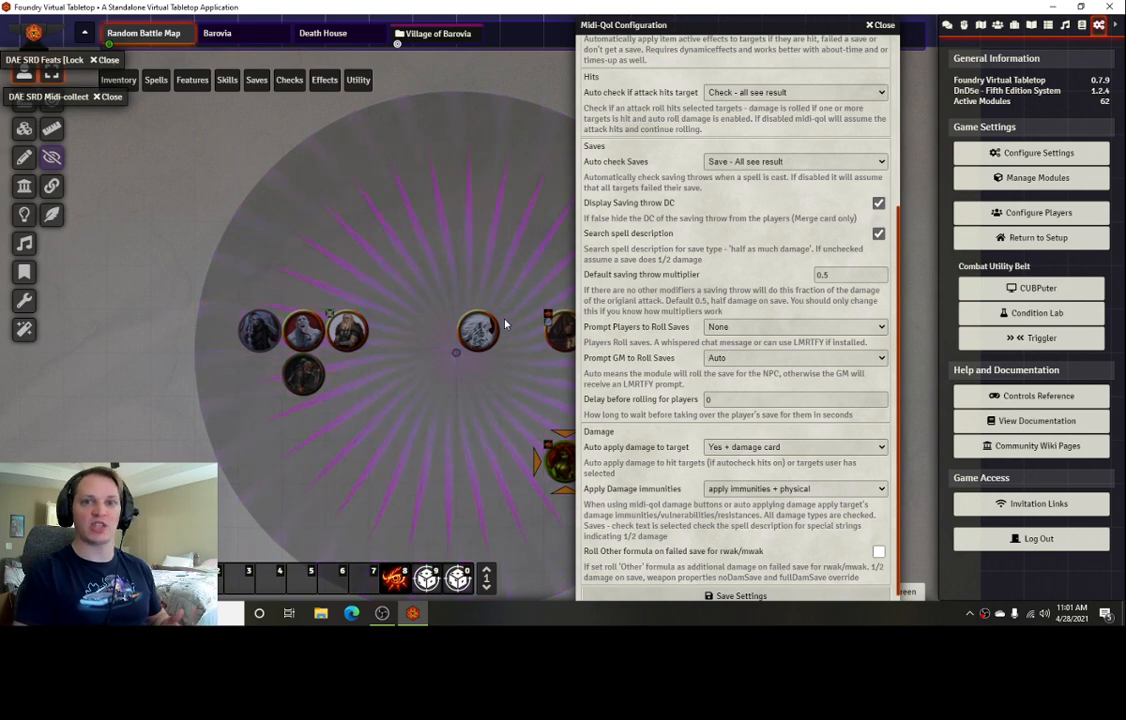
scroll(764, 300, down, 1)
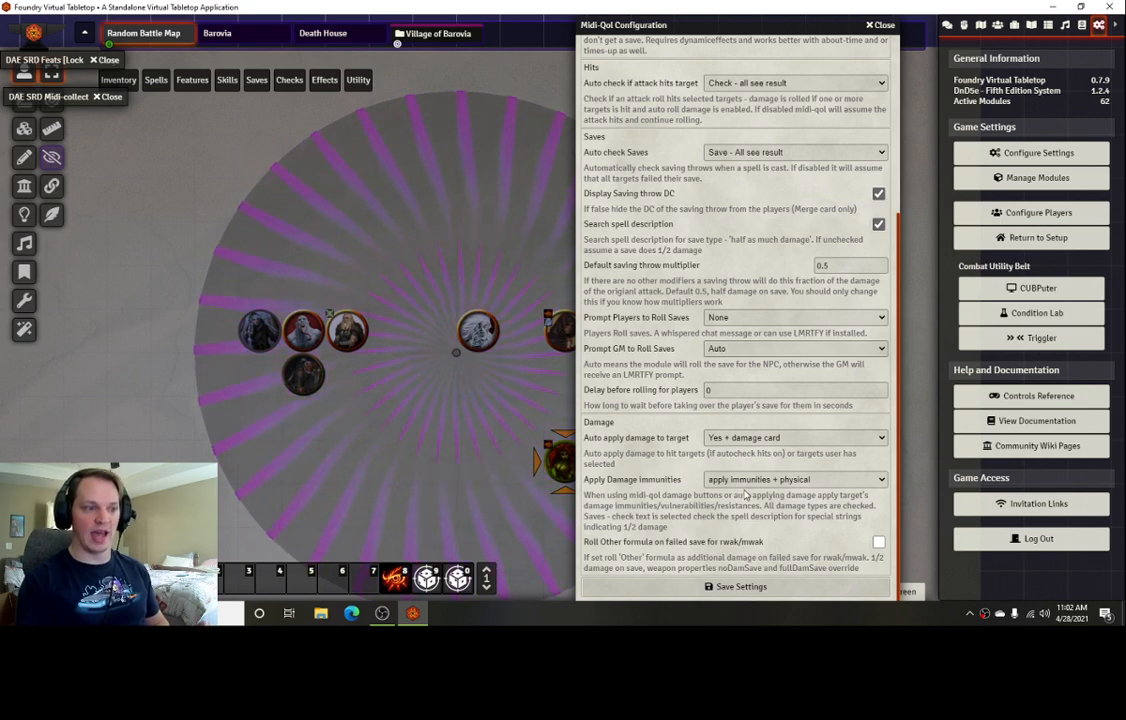
scroll(745, 300, up, 5)
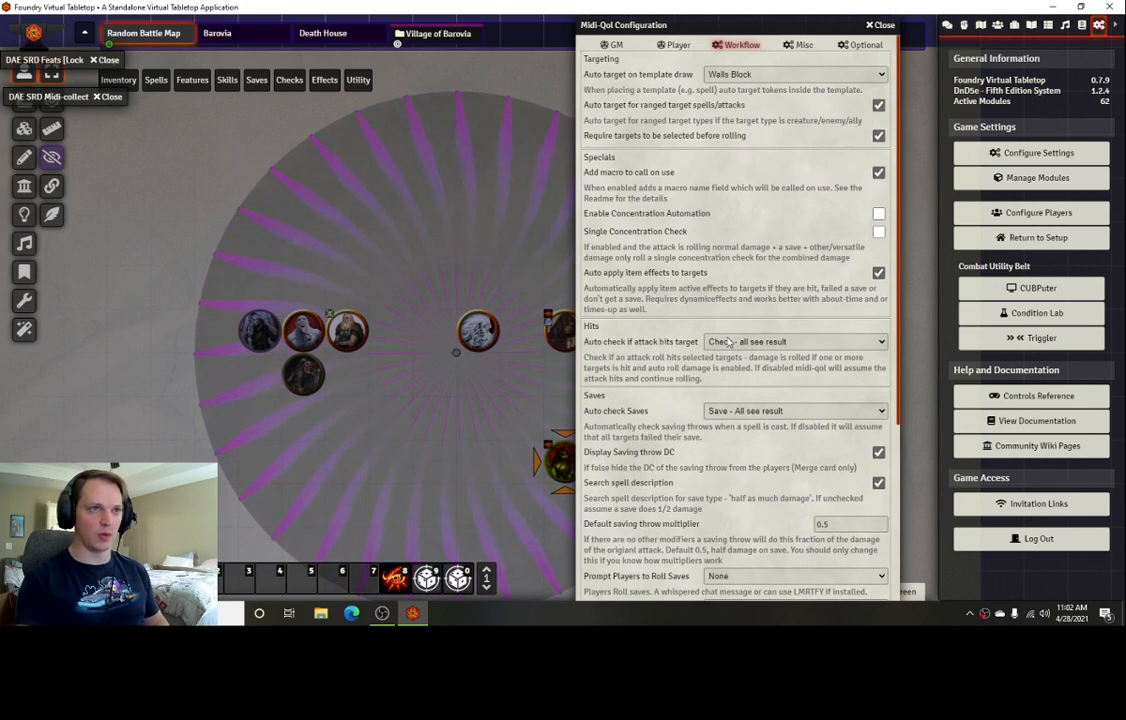
Examine Midi-QOL's miscellaneous chat card options and compare them with the merged attack and damage cards in the chat log
click(797, 44)
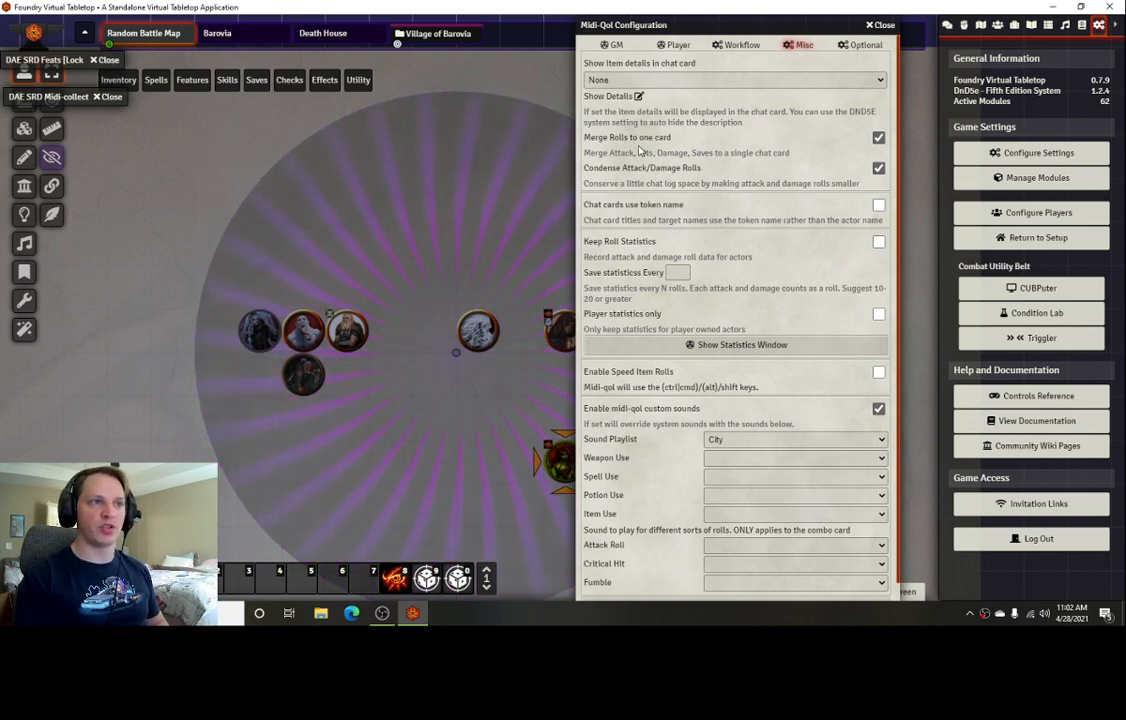
click(948, 24)
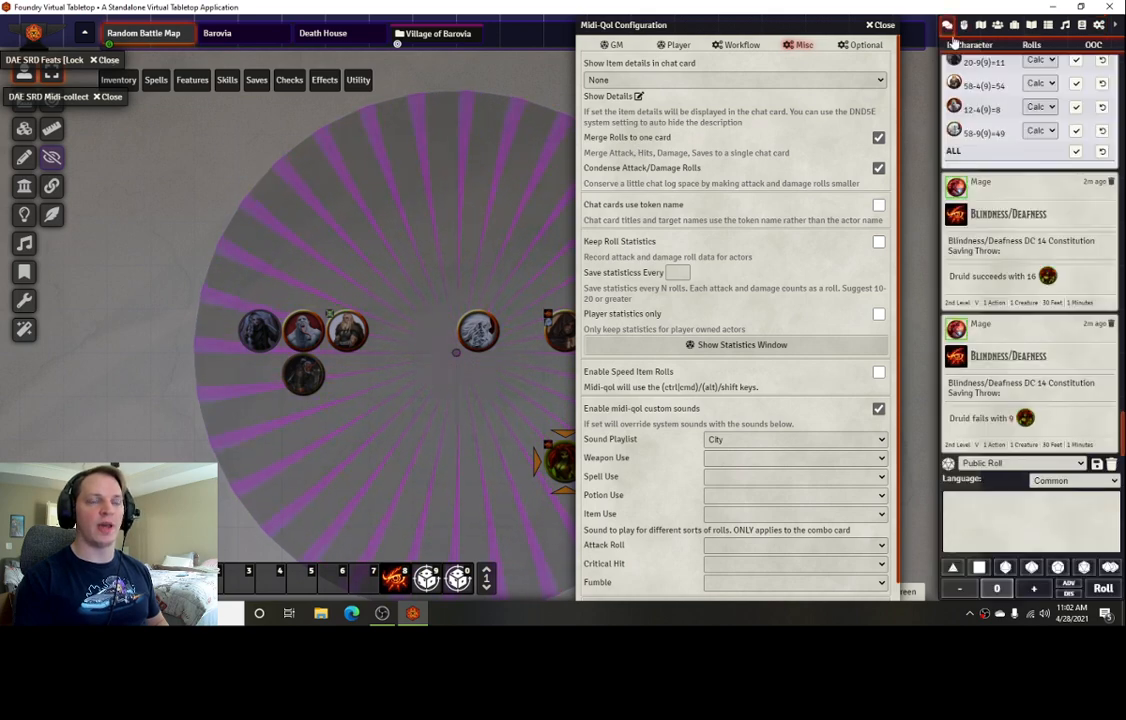
scroll(1040, 352, up, 10)
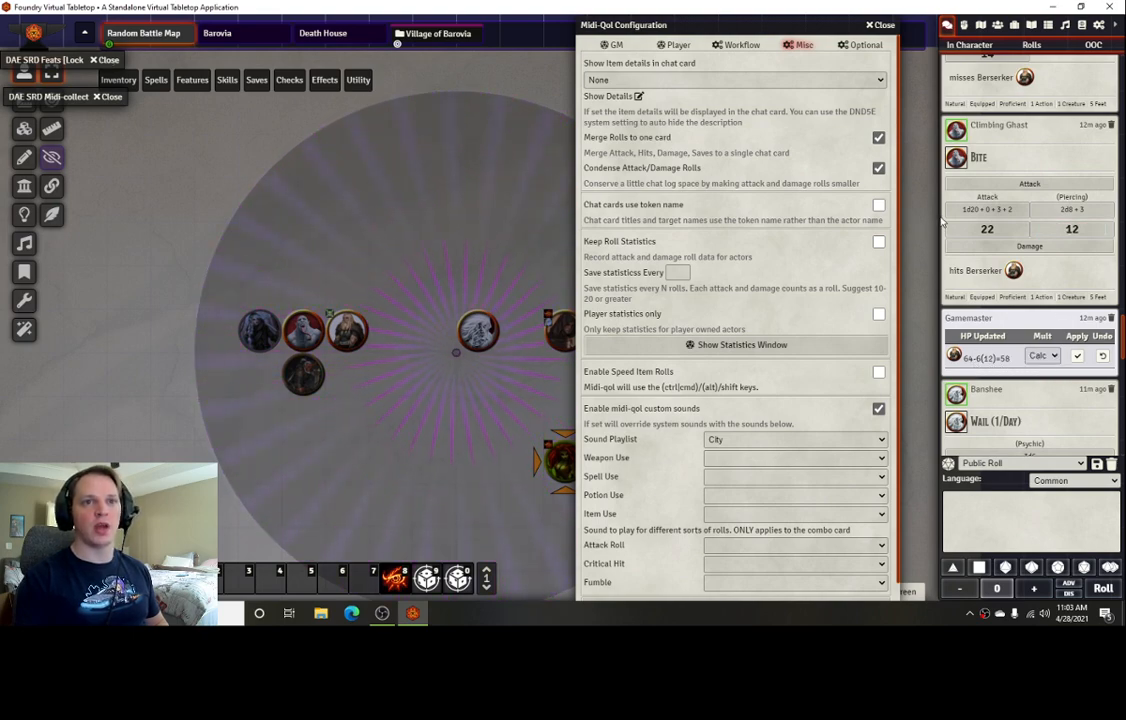
mouse_move(1080, 211)
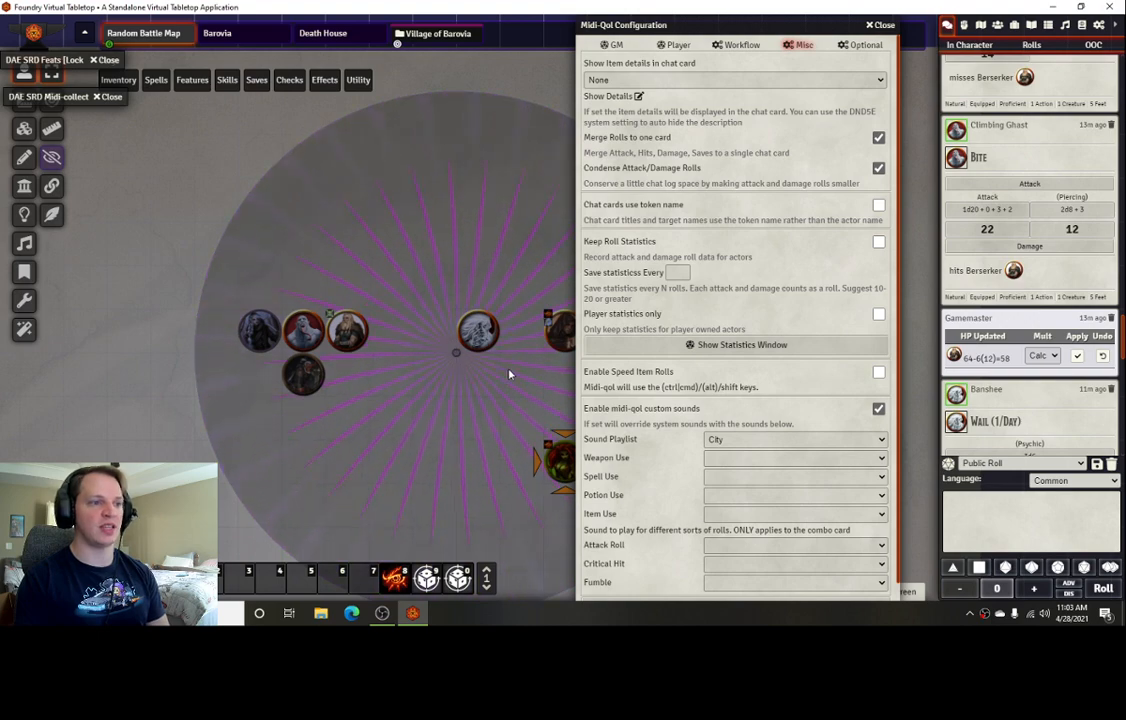
scroll(510, 377, down, 1)
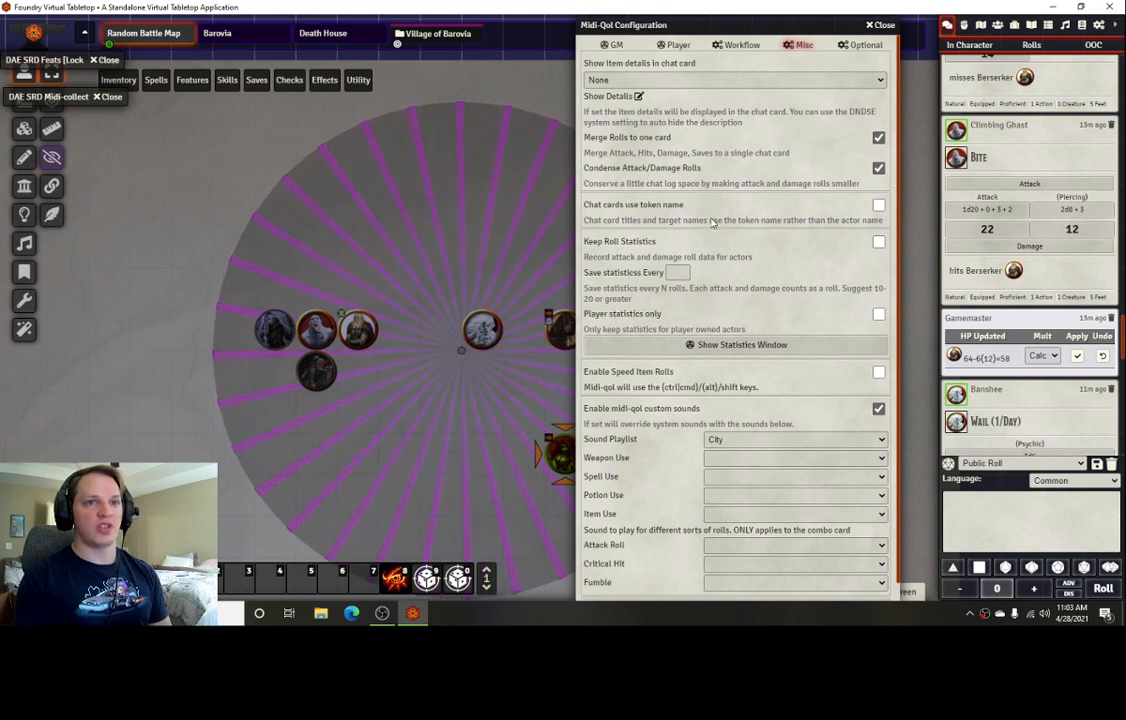
Examine the custom sound settings and the sounds offered for Weapon Use and Critical Hit, leaving them blank
scroll(705, 340, down, 1)
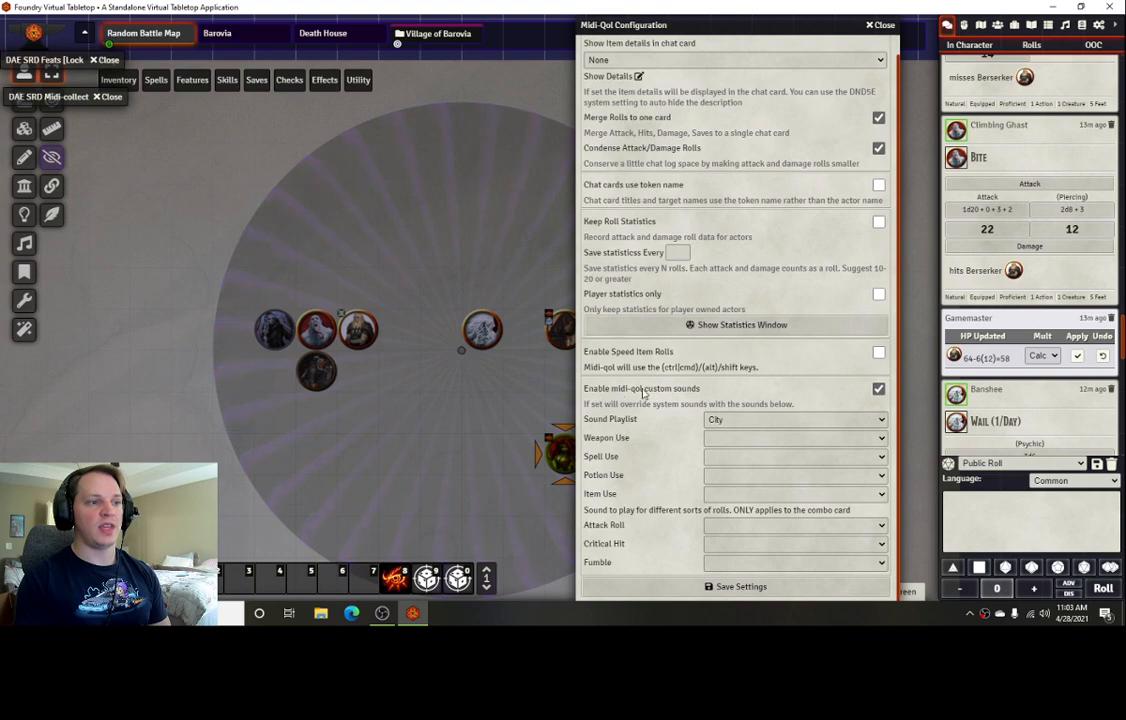
click(717, 439)
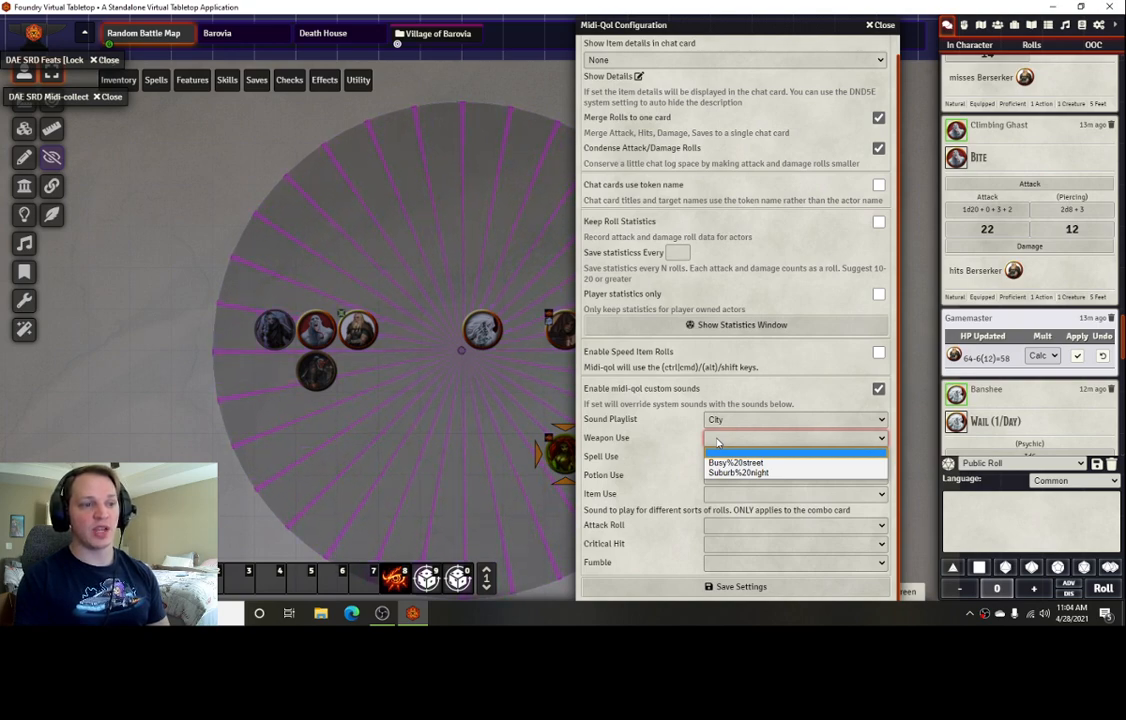
click(718, 441)
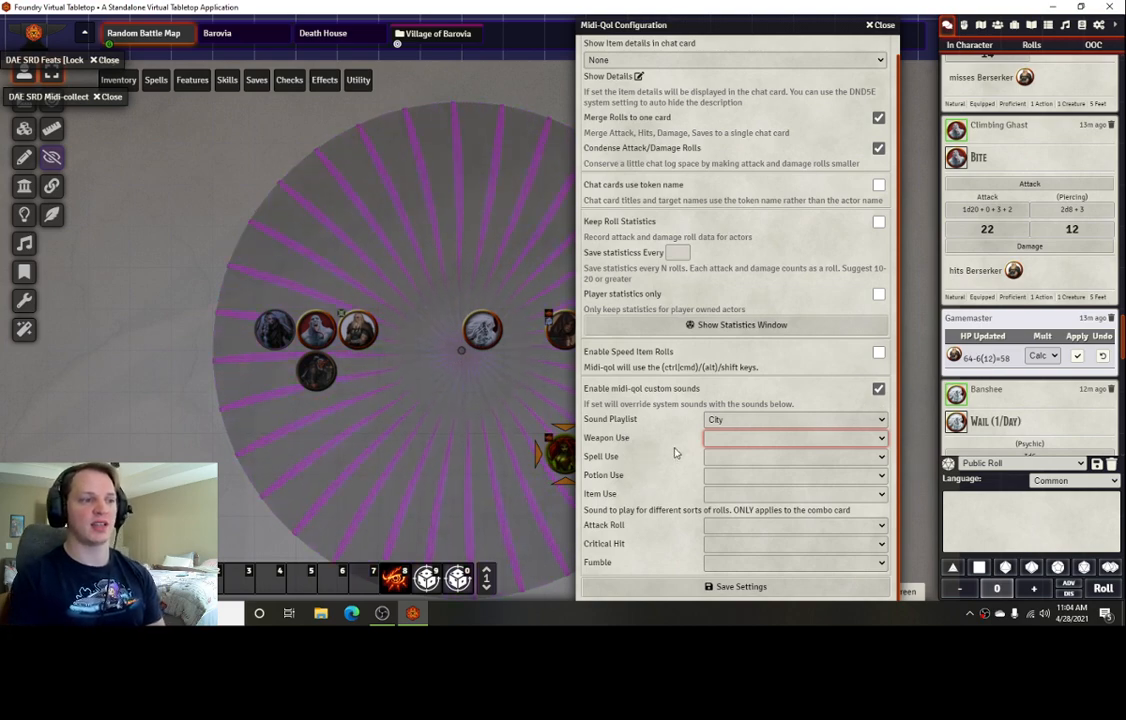
scroll(689, 440, up, 1)
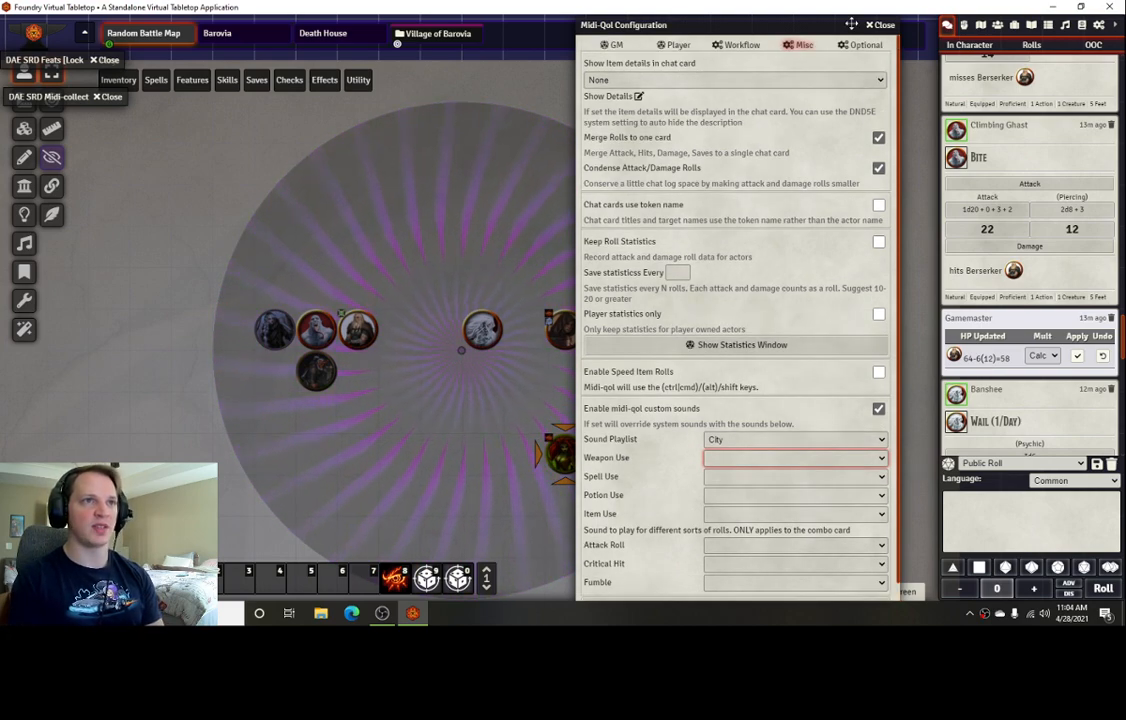
scroll(737, 466, down, 1)
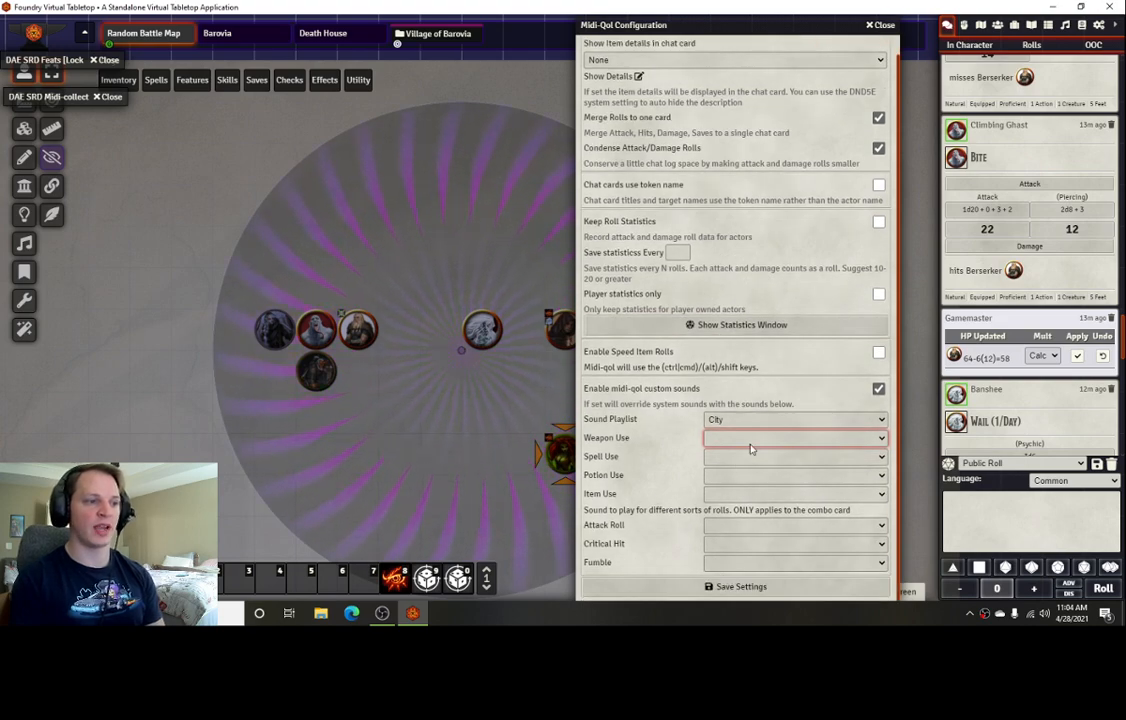
click(717, 543)
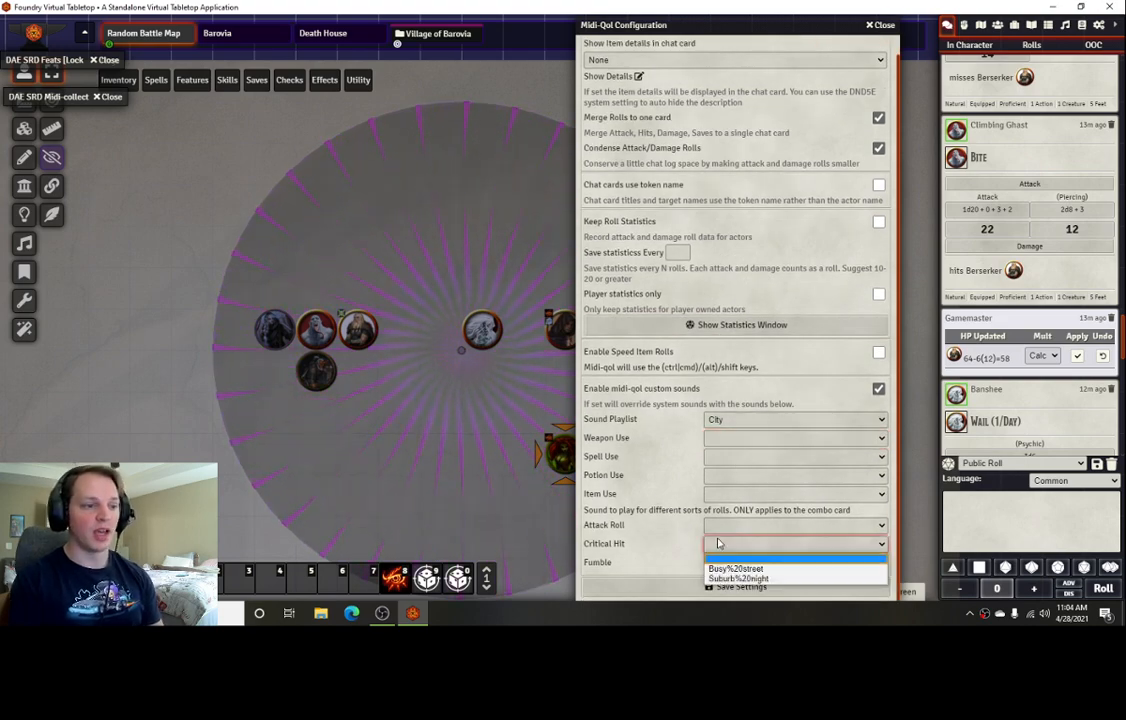
click(706, 545)
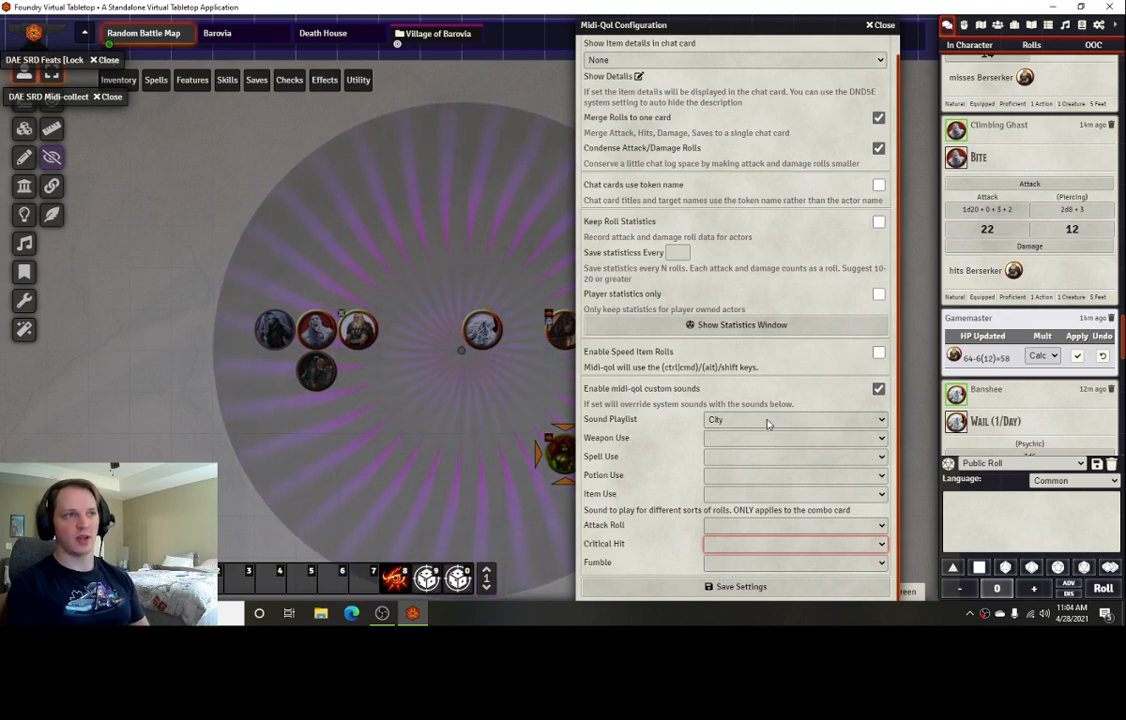
Display Midi-QOL's optional game rules, and apply the Incapacitated condition to the Banshee token
scroll(767, 424, up, 3)
click(866, 45)
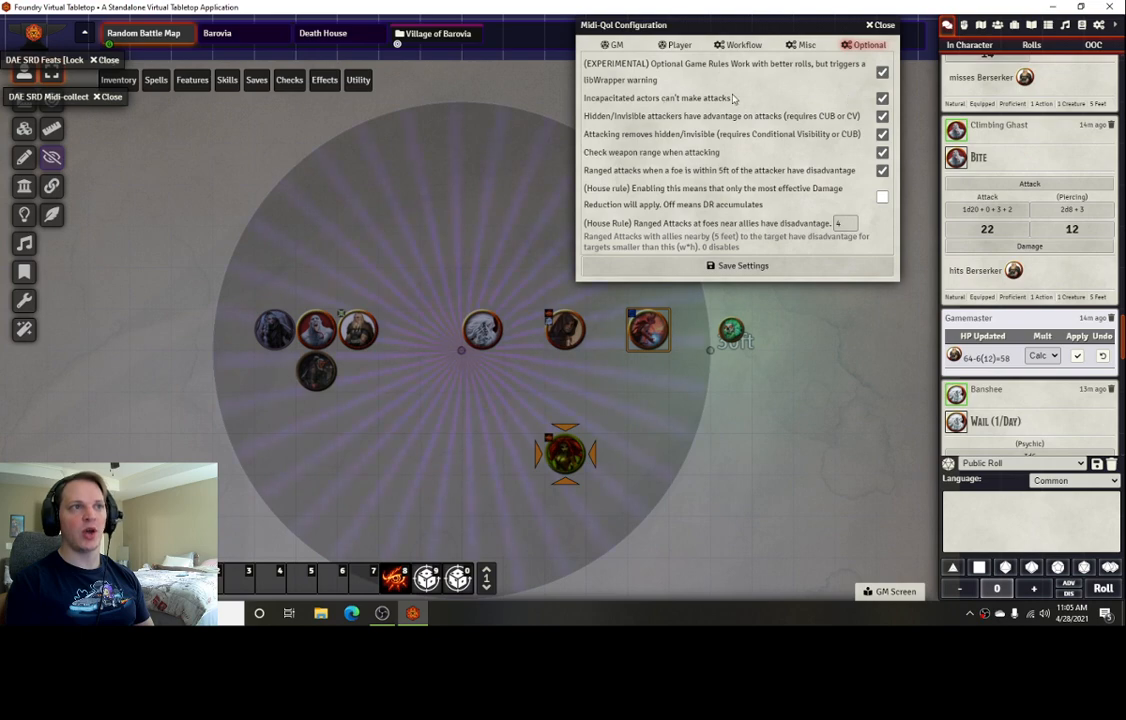
right_click(482, 330)
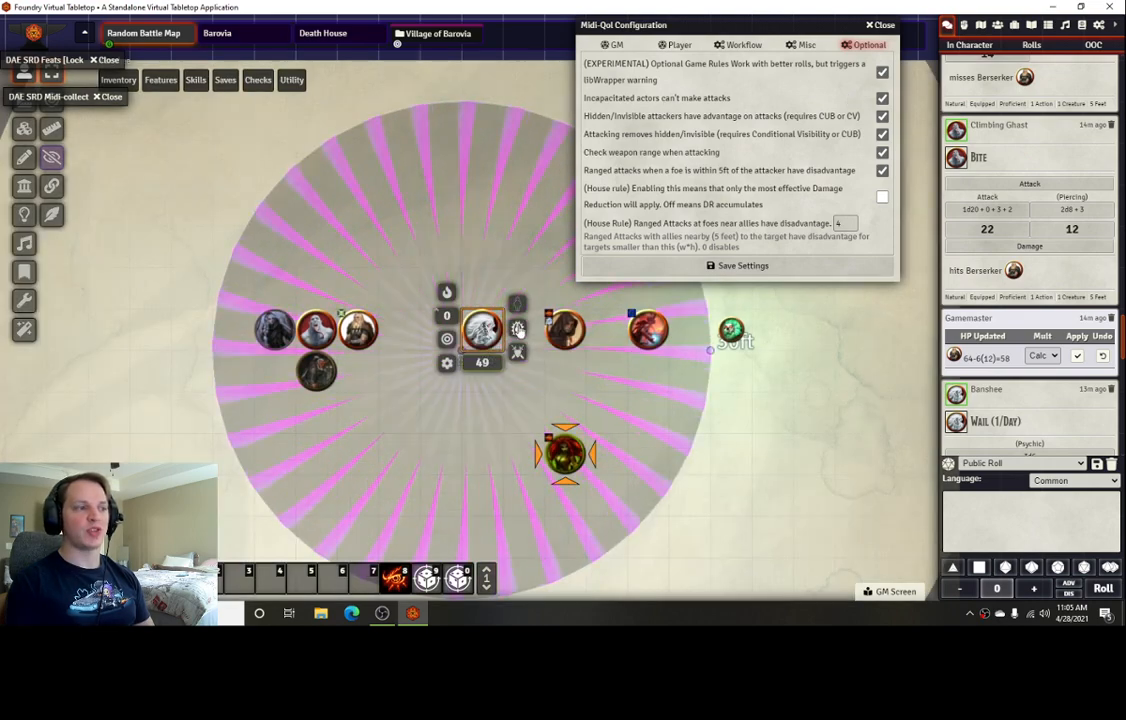
click(518, 330)
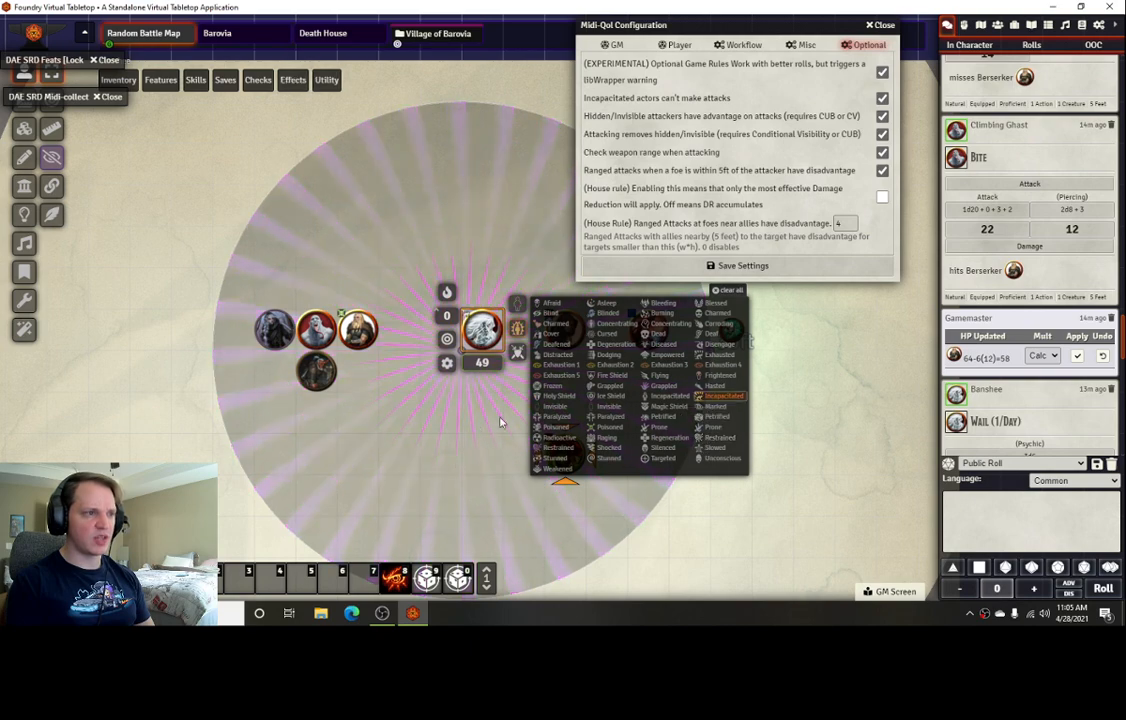
click(469, 378)
Add the Assassin as a target, move the Banshee next to it, and try the Banshee's Corrupting Touch attack
click(483, 332)
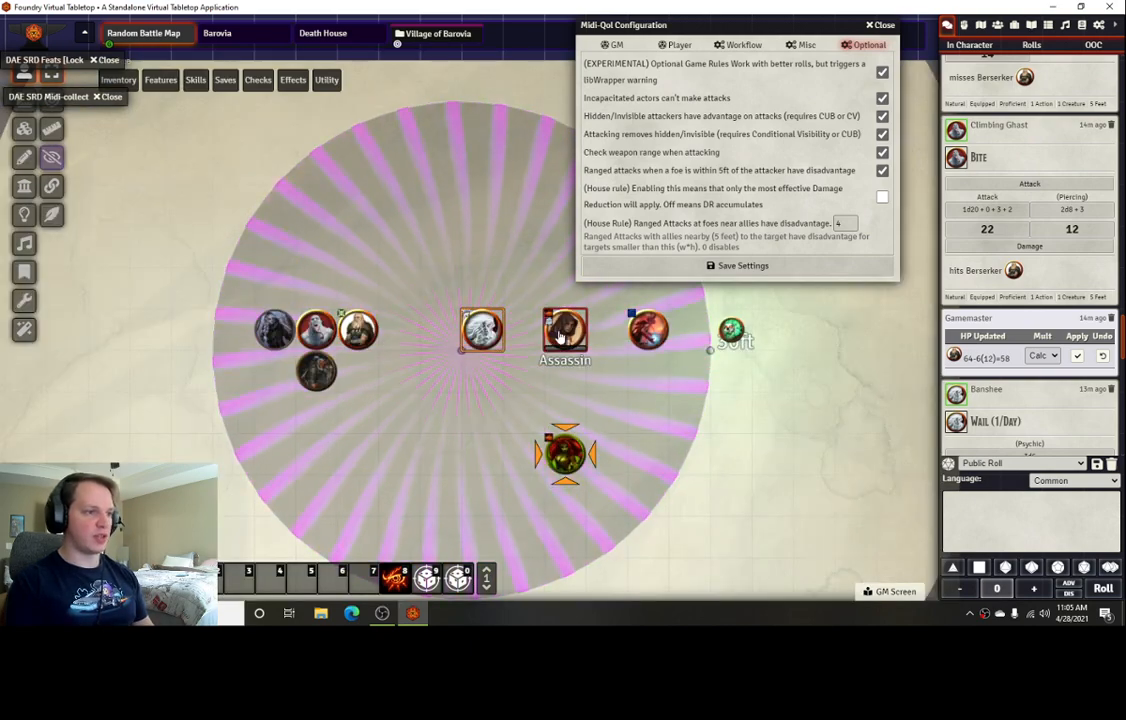
key(alt)
key(t)
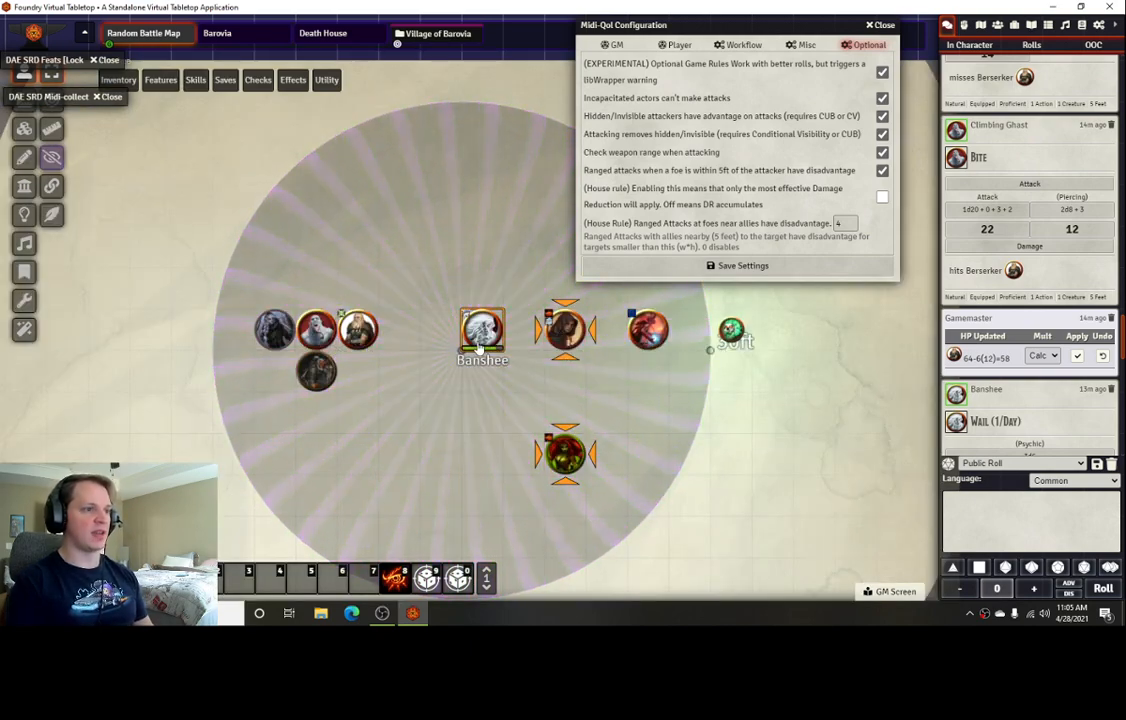
drag(479, 347, 533, 331)
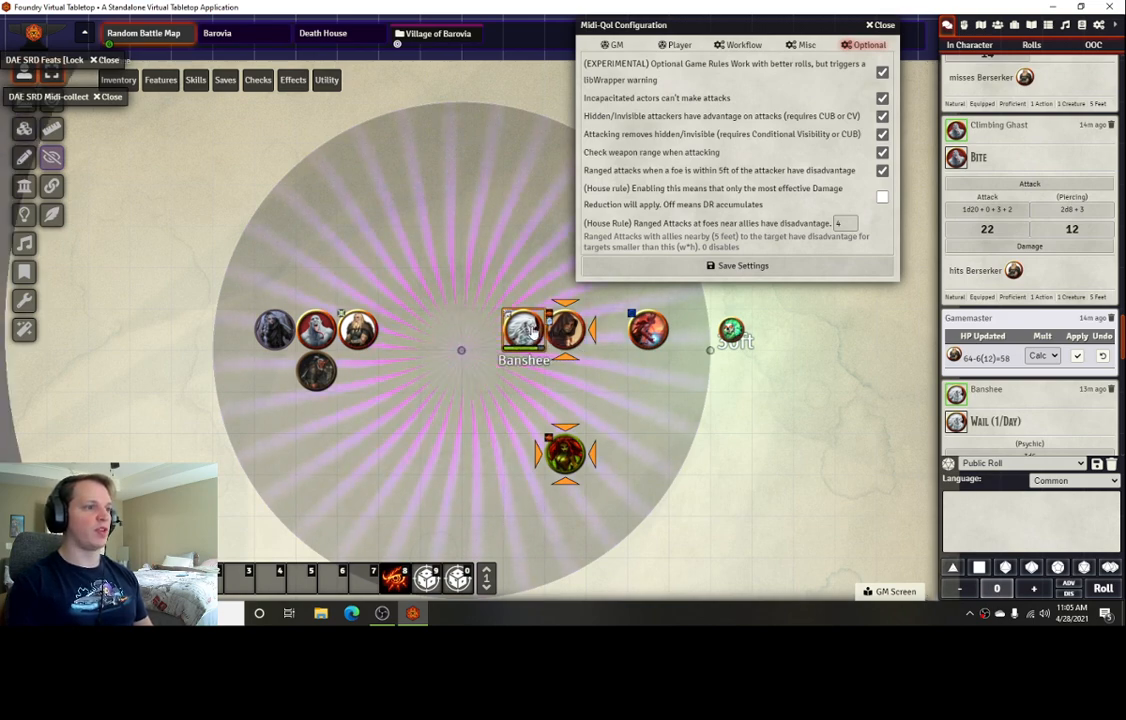
mouse_move(119, 86)
click(148, 108)
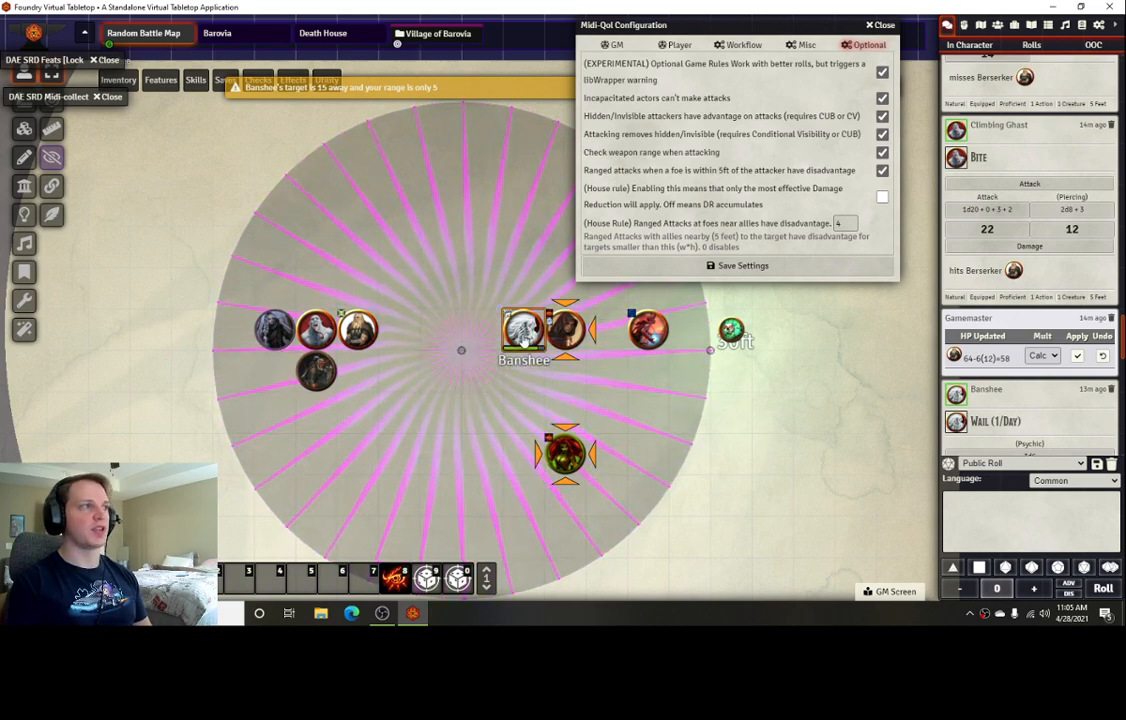
Remove the Druid from the targets and attack only the Assassin with the Banshee's Corrupting Touch
key(shift+t)
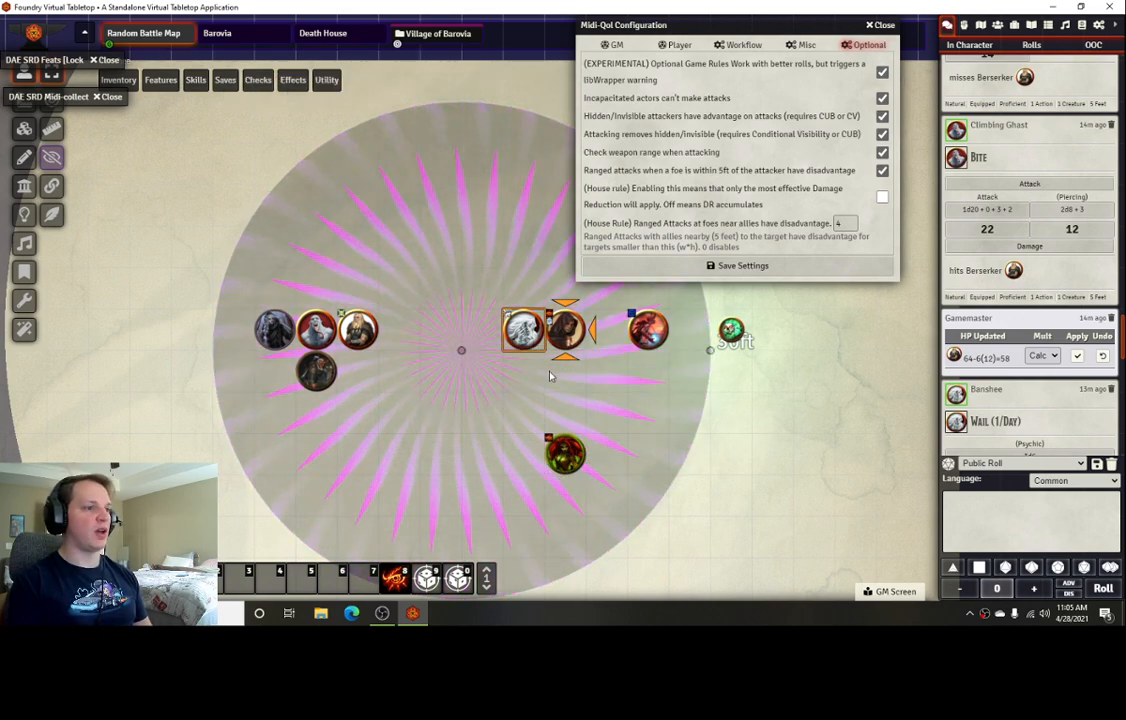
mouse_move(125, 81)
click(162, 109)
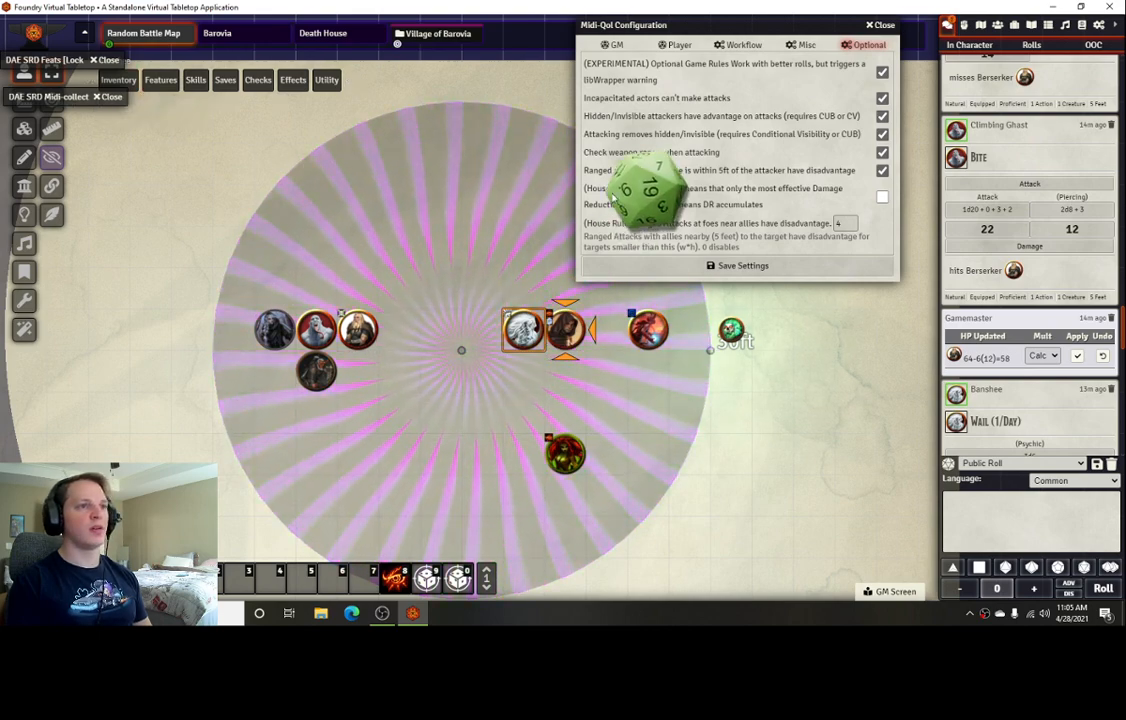
click(912, 264)
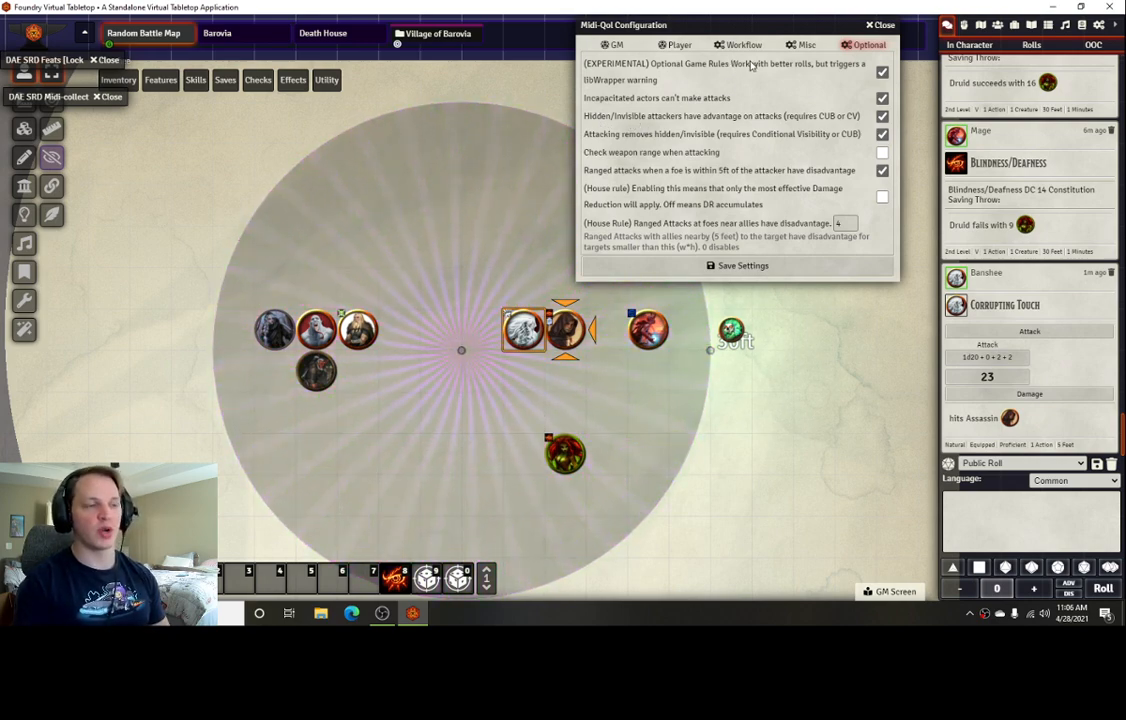
Hide the Druid token from the players and leave it selected on the battle map
click(565, 452)
right_click(565, 452)
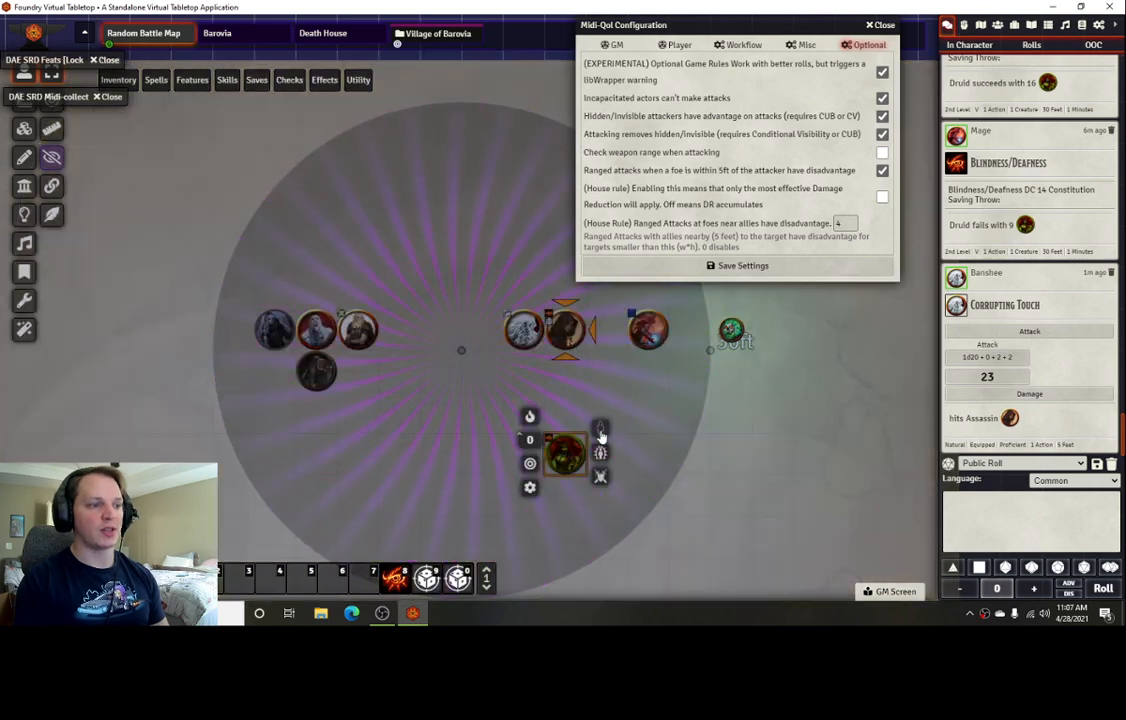
click(601, 435)
click(721, 459)
click(563, 470)
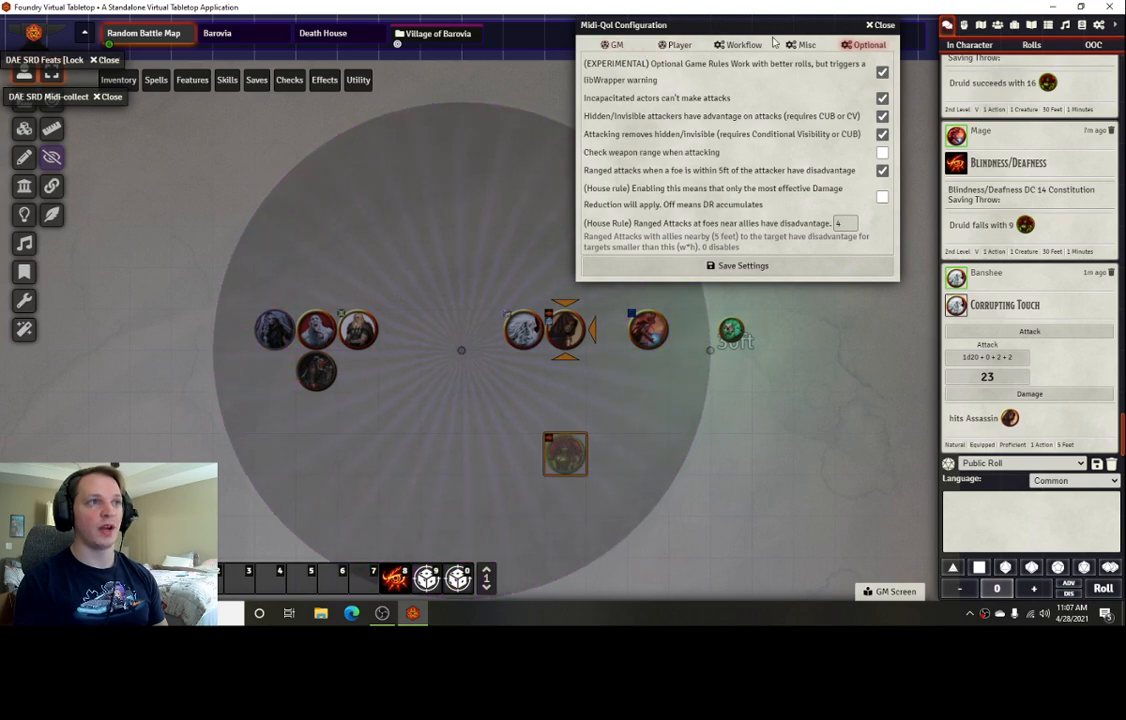
Tick Players control owned hidden tokens in the Midi QOL module settings, and close the settings without saving
click(1099, 26)
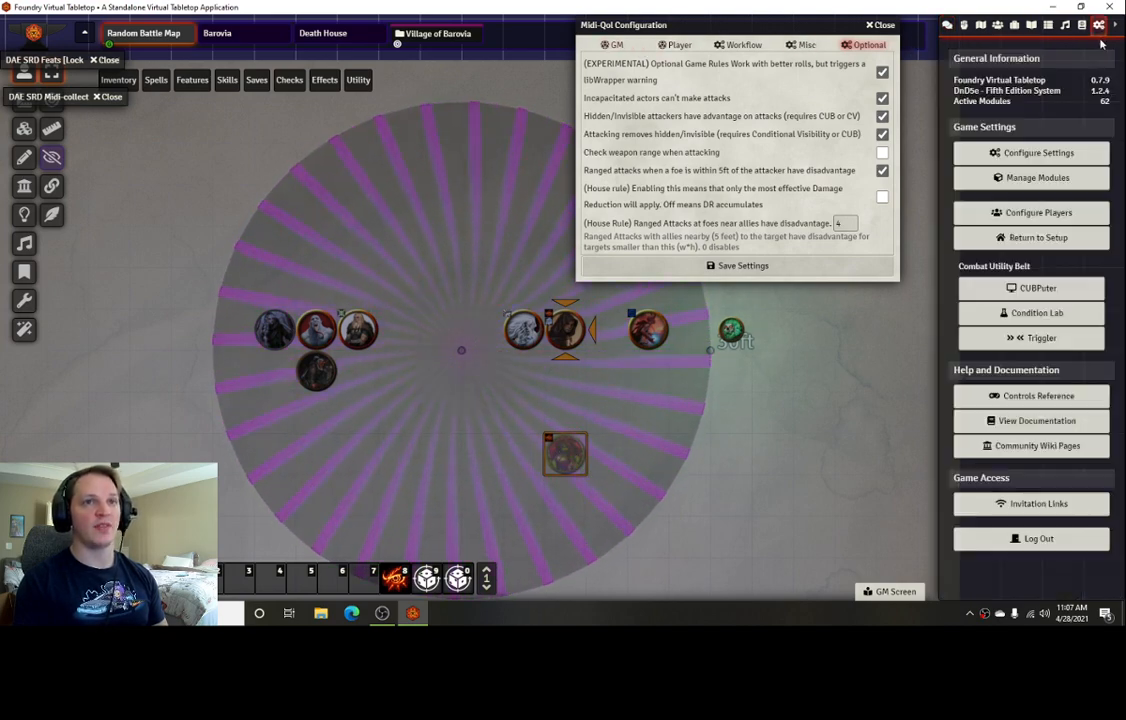
click(1032, 152)
scroll(680, 380, down, 10)
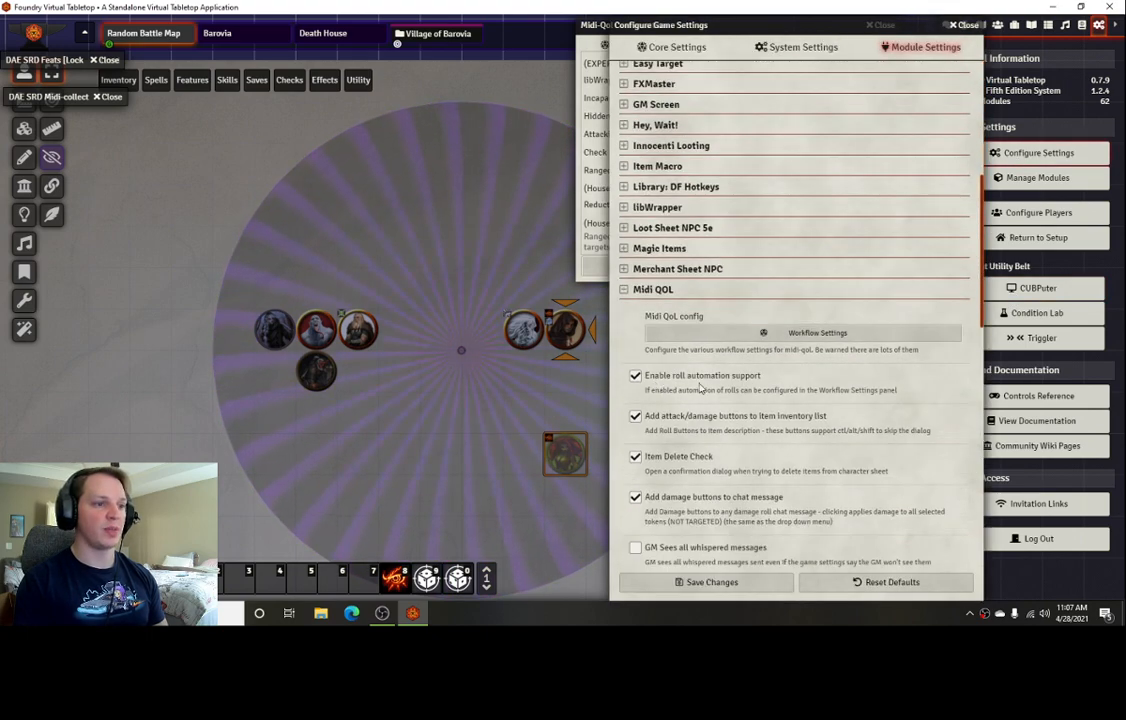
scroll(699, 428, down, 6)
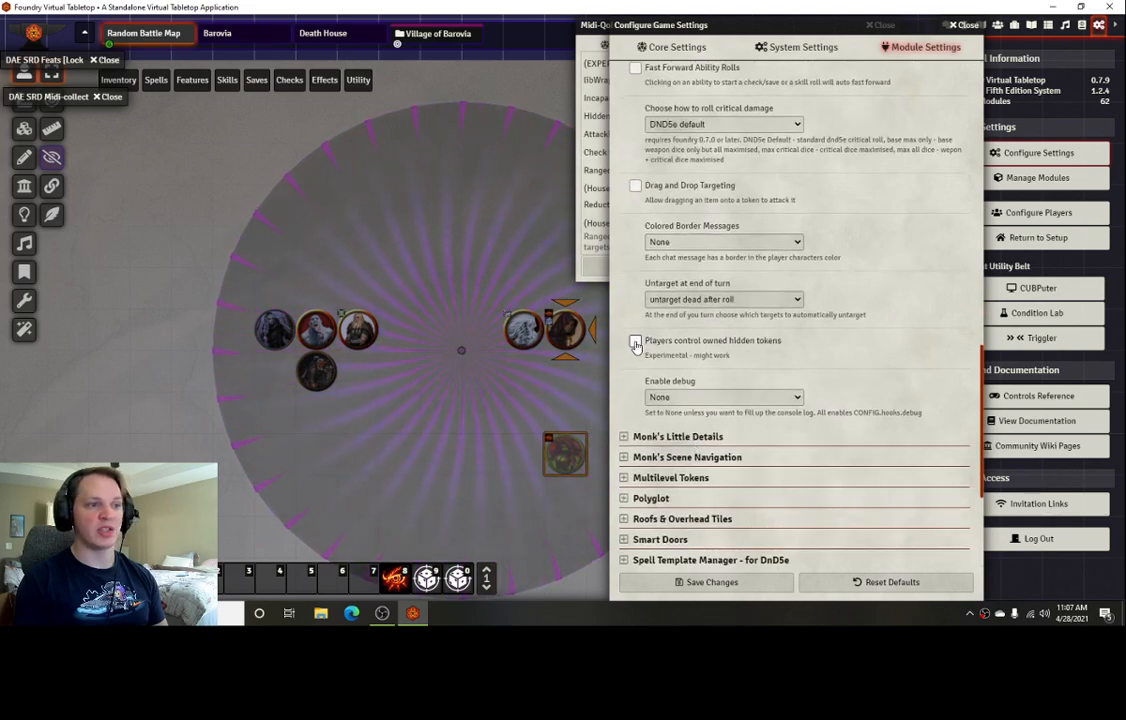
click(636, 342)
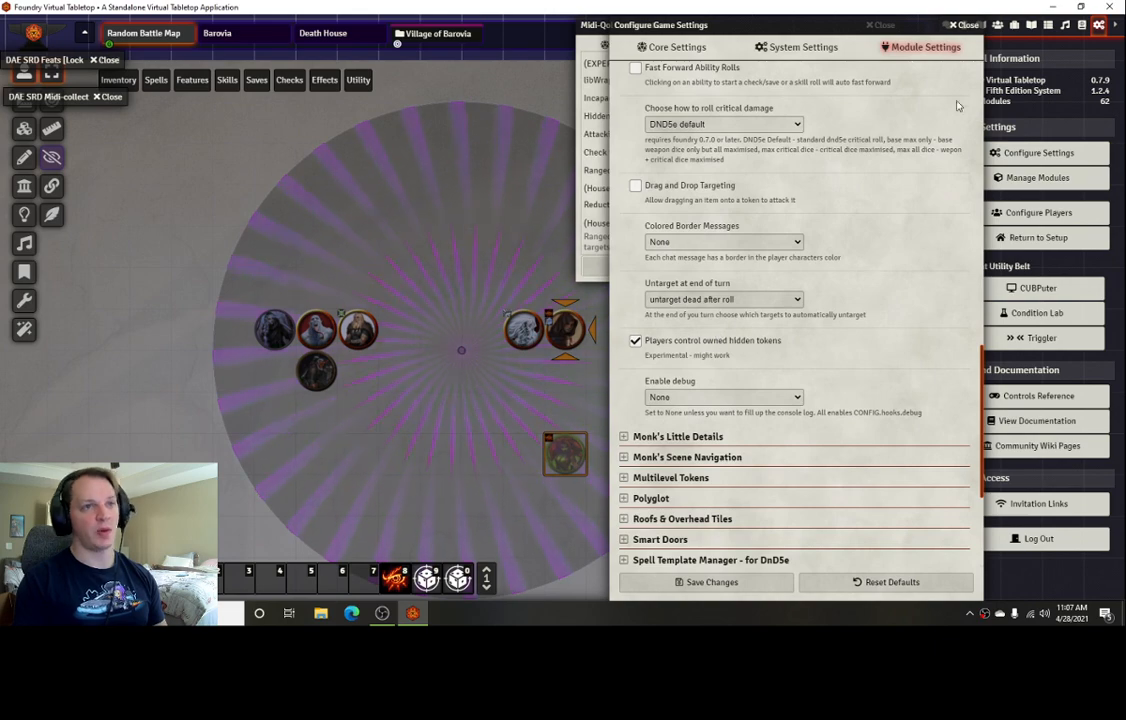
click(957, 27)
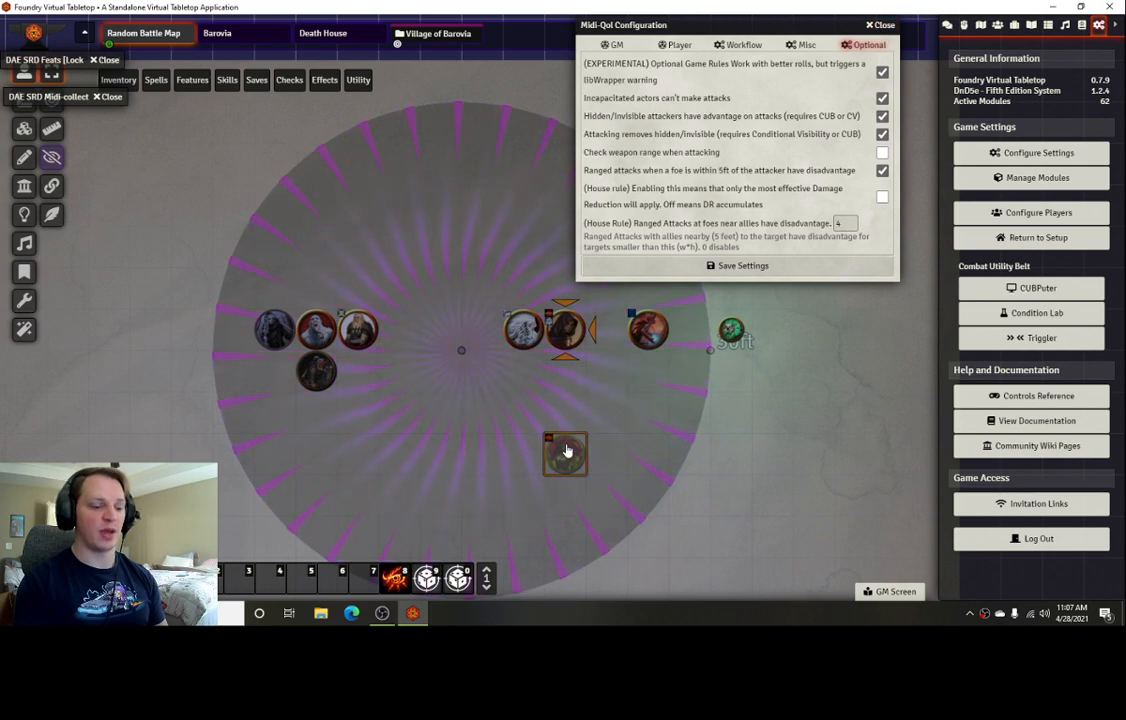
Move the hidden Druid token a few squares right and back to its original square, and close the Midi-QOL configuration
key(Right)
key(Right)
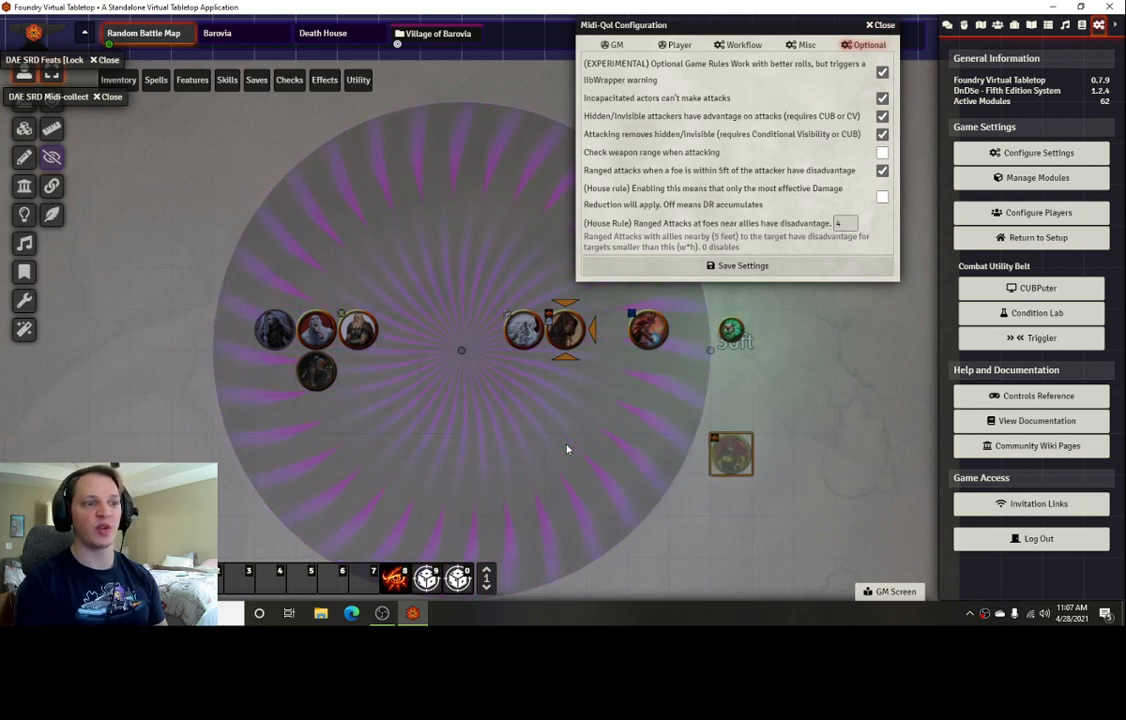
key(Left)
key(Left)
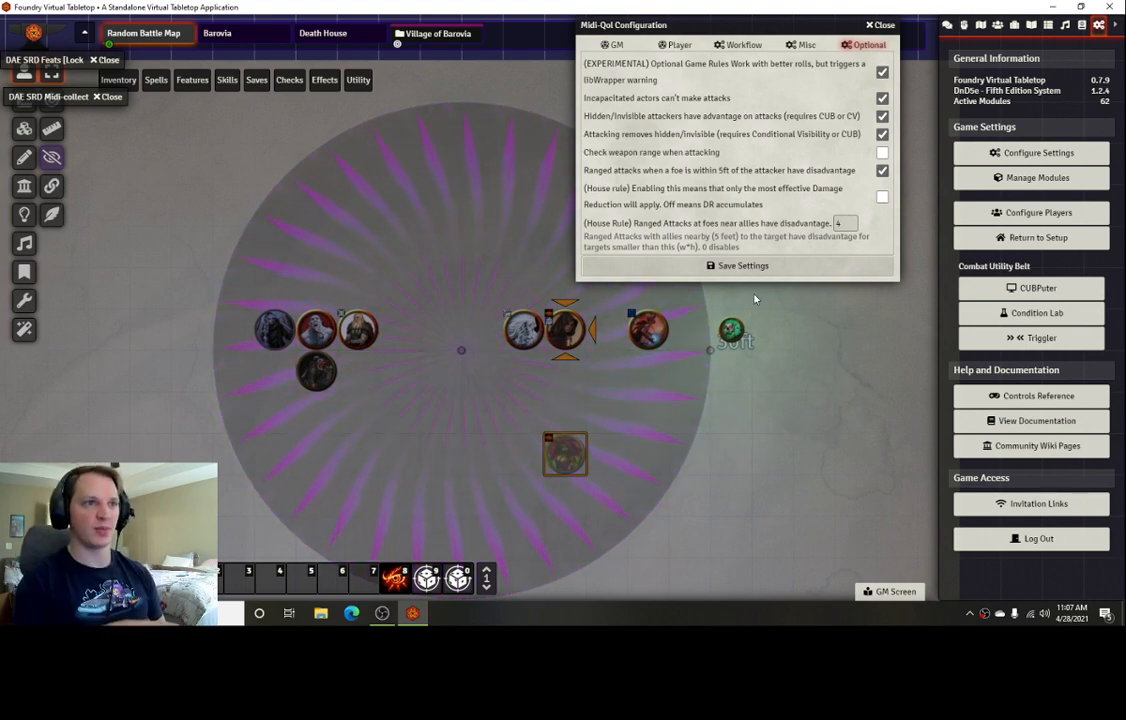
click(878, 28)
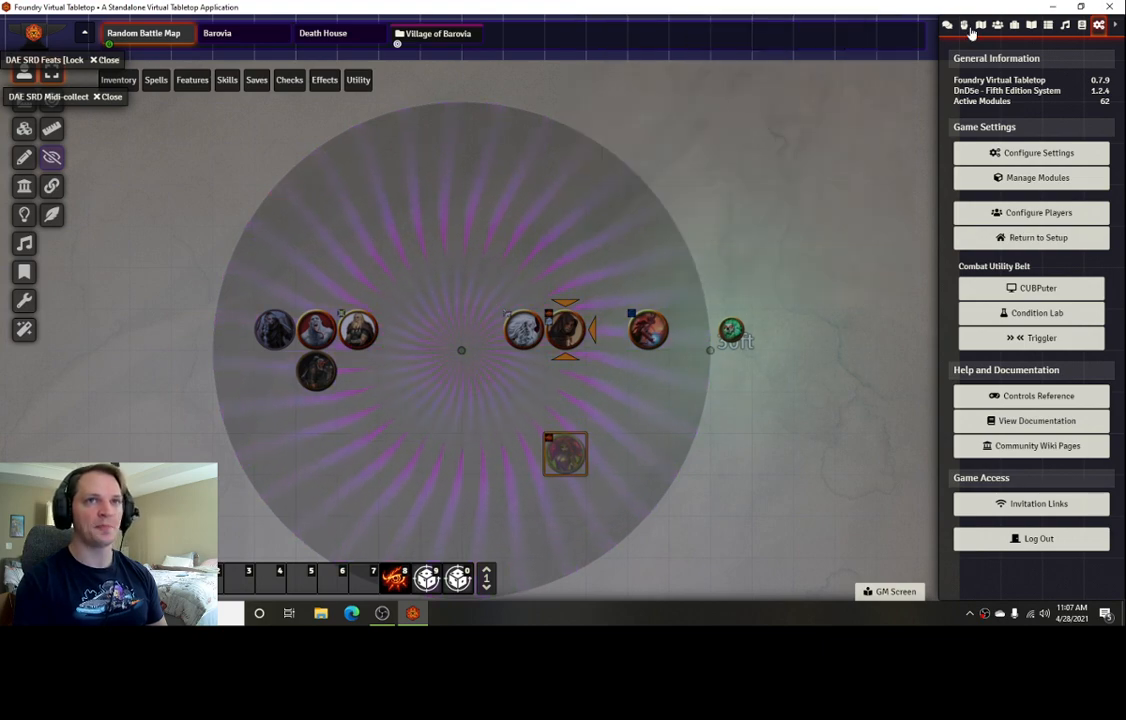
Open the player configuration, save and return to the game, and reopen the Random Battle Map scene
click(1030, 218)
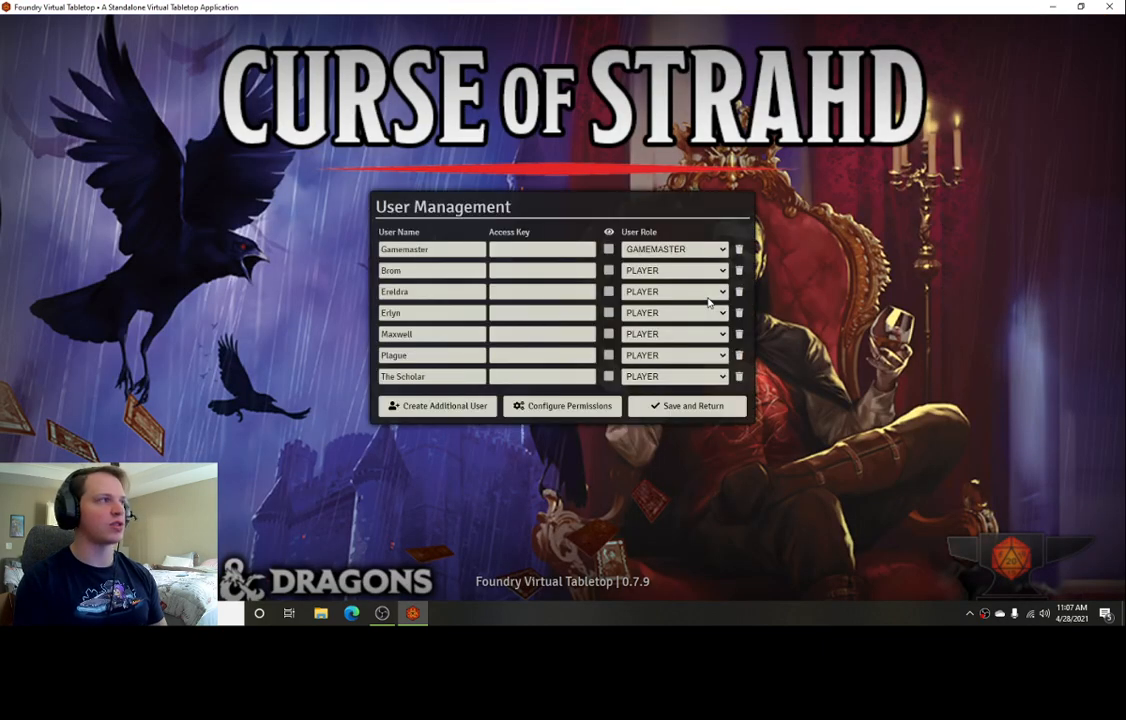
click(684, 407)
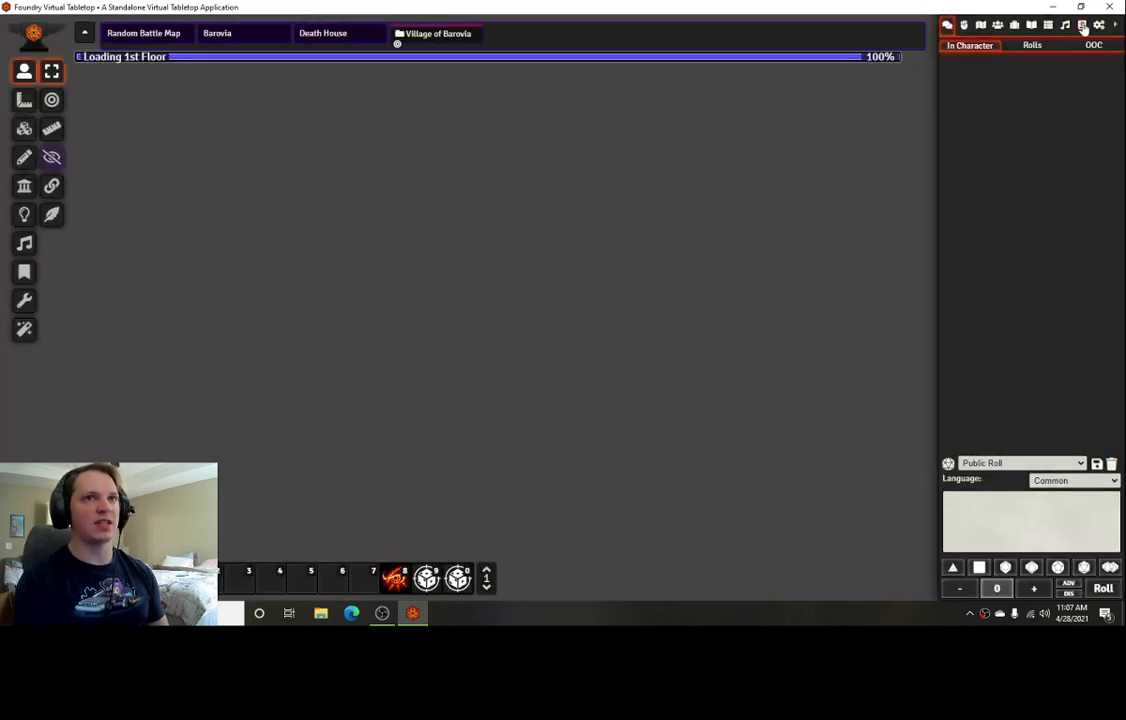
click(981, 25)
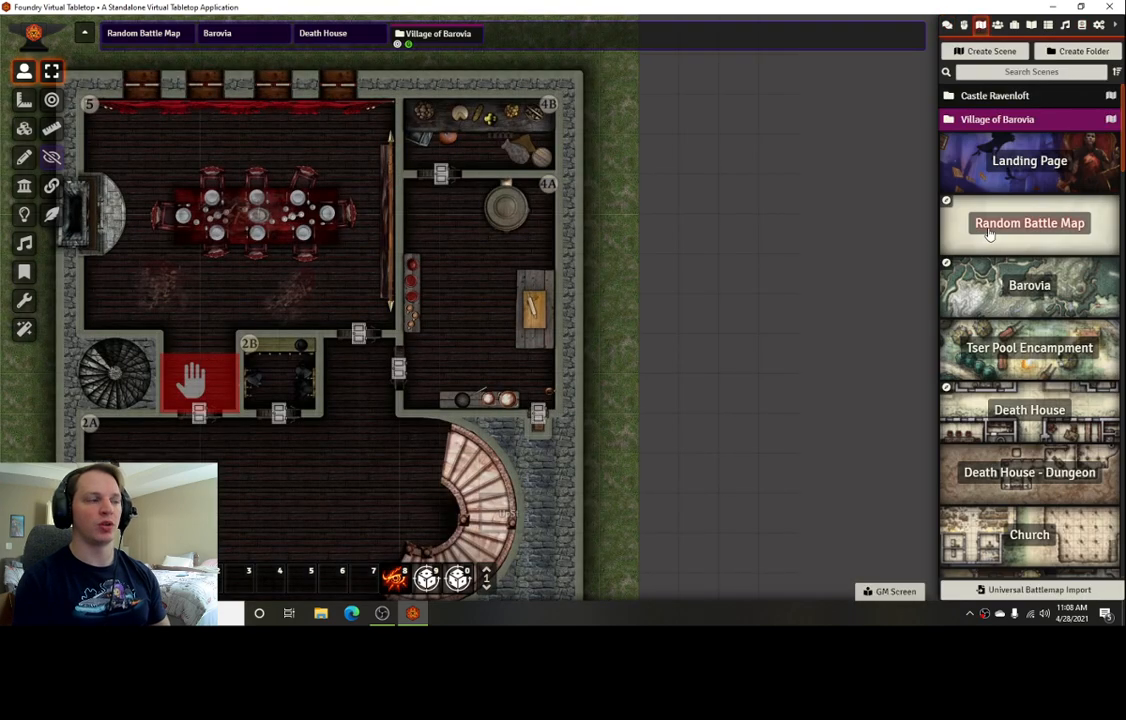
click(988, 233)
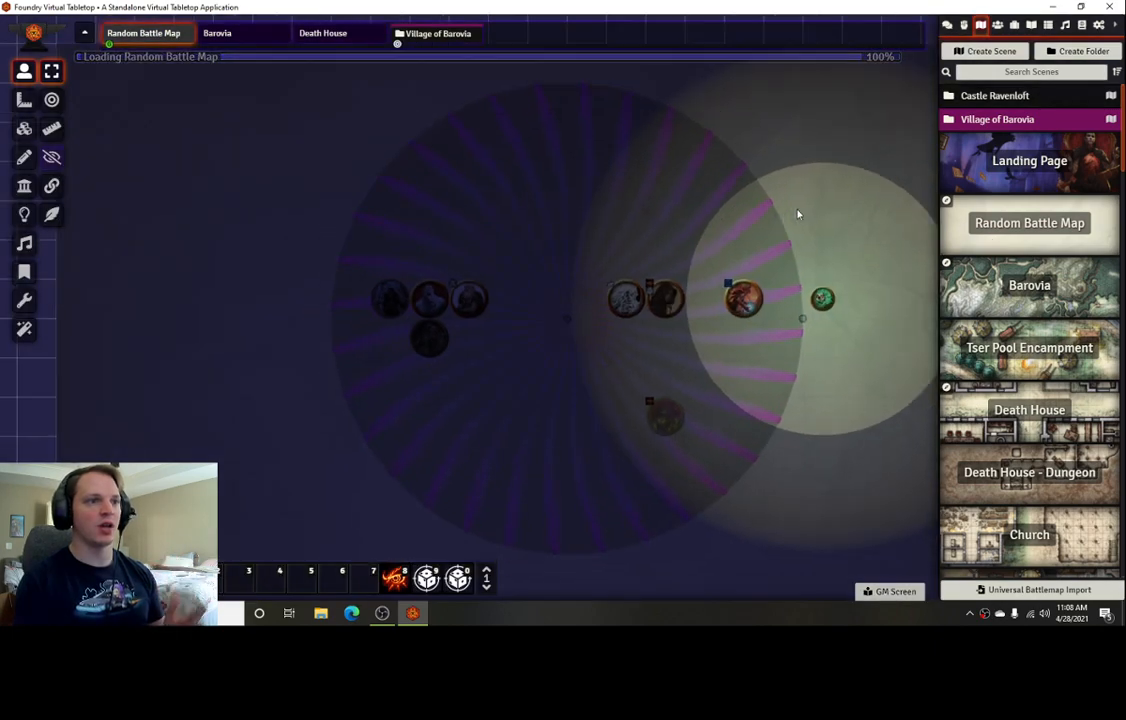
Transition the Random Battle Map's lighting to daylight and return to the token controls
click(24, 214)
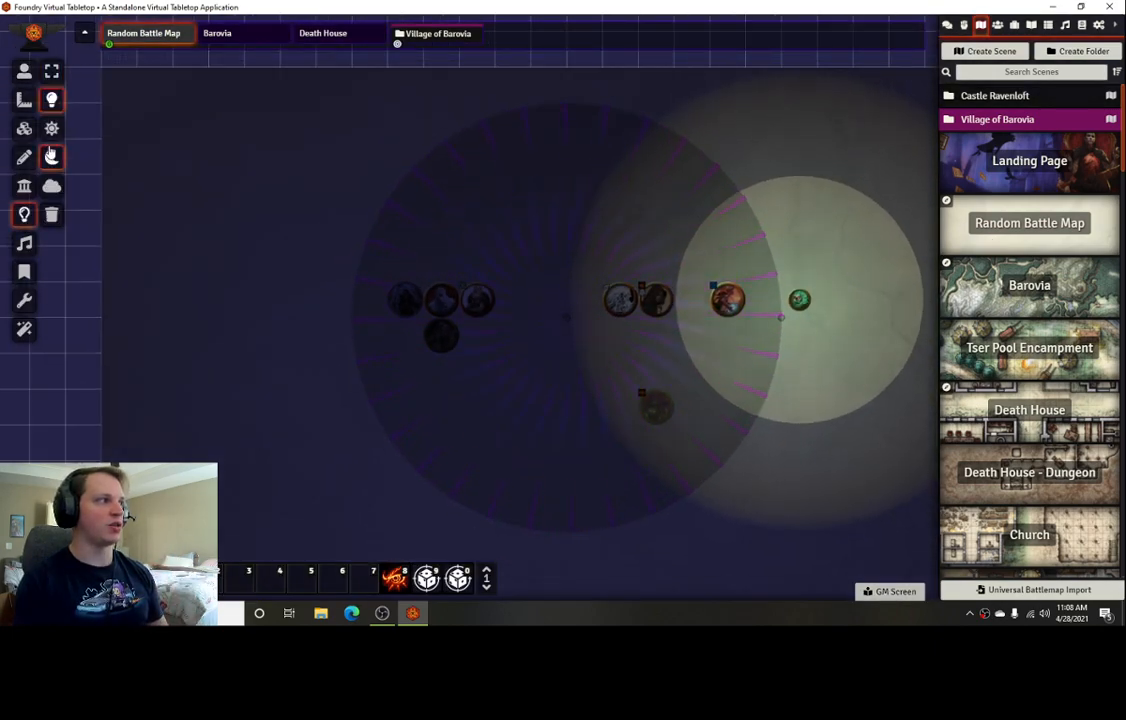
click(24, 71)
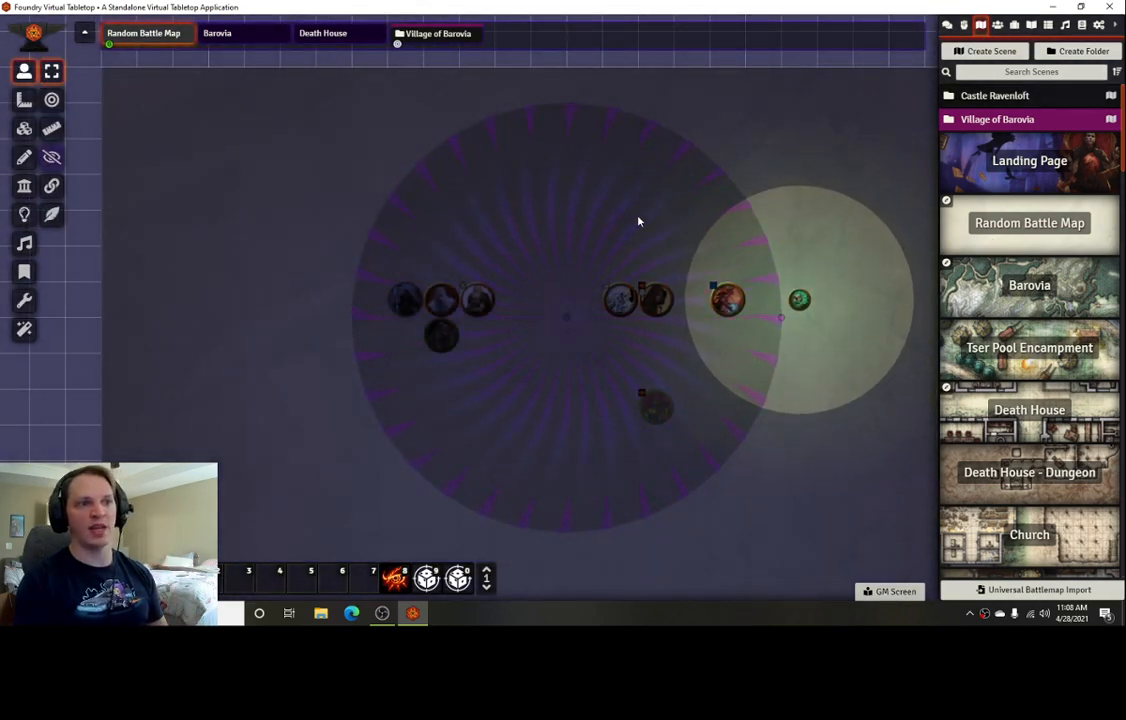
drag(658, 214, 563, 211)
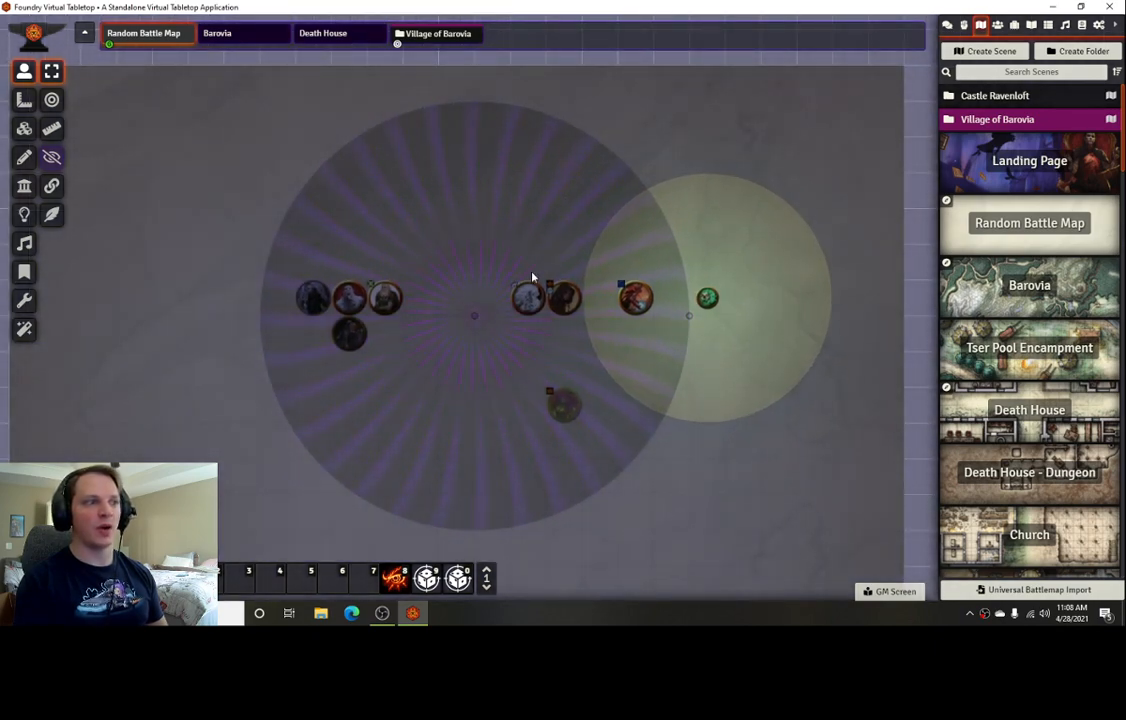
Delete the 30 ft circular measured template from the battle map and return to the token controls
click(24, 102)
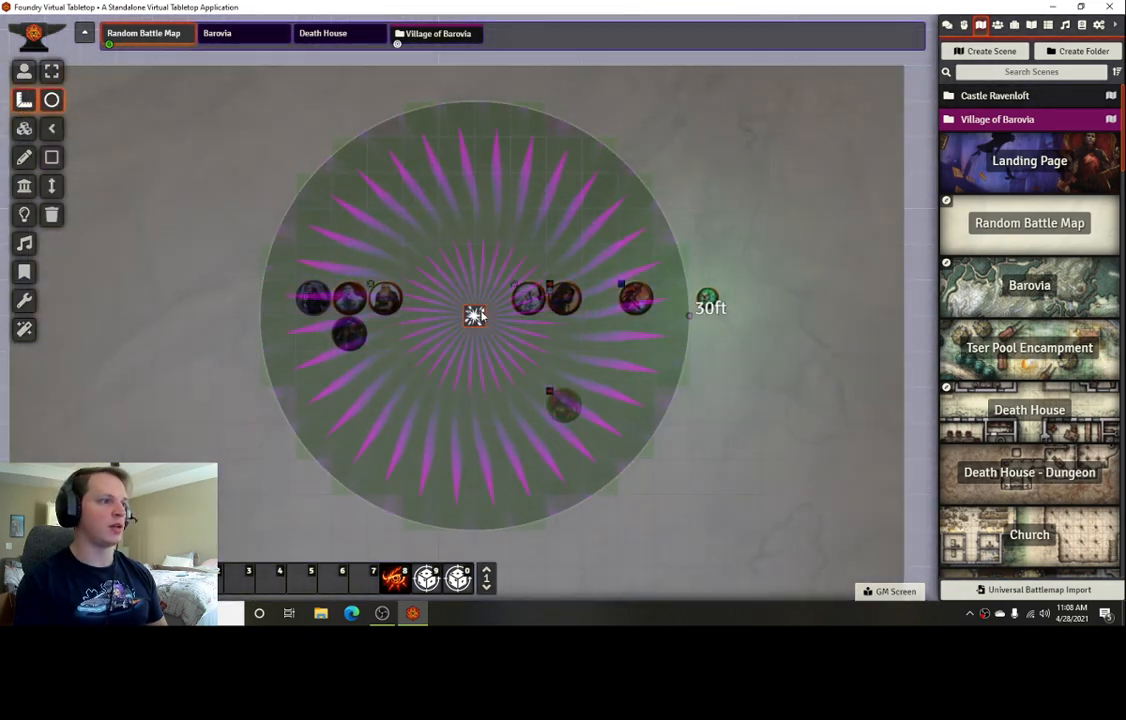
key(Delete)
click(24, 73)
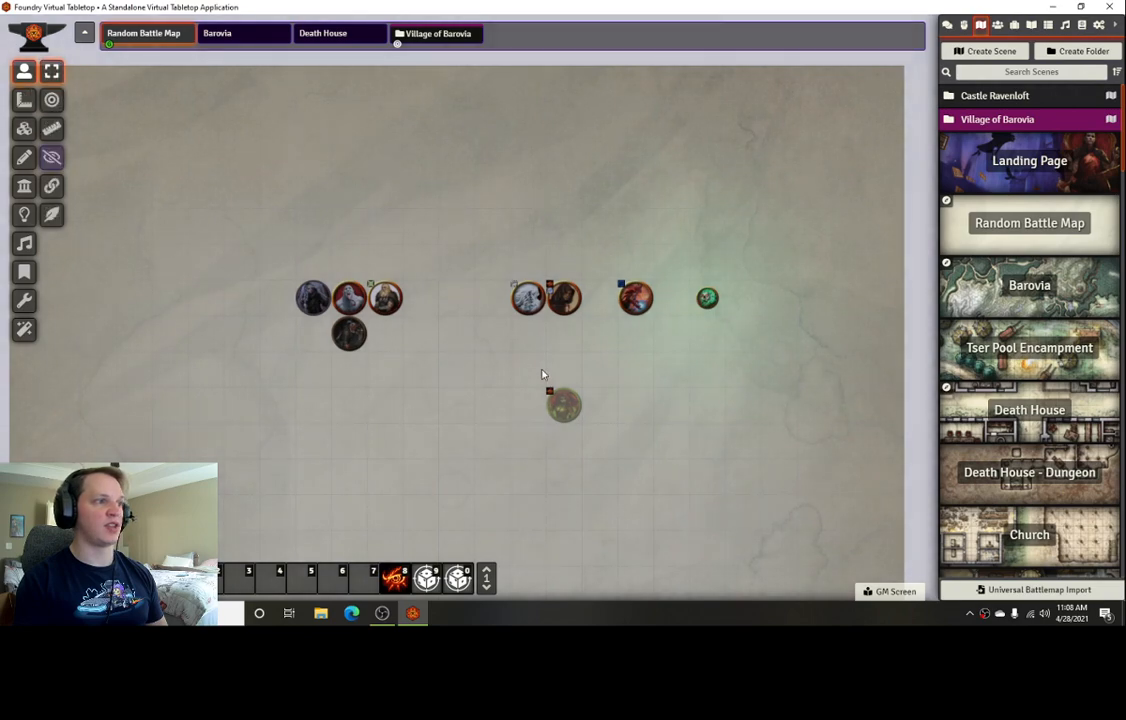
drag(681, 392, 729, 392)
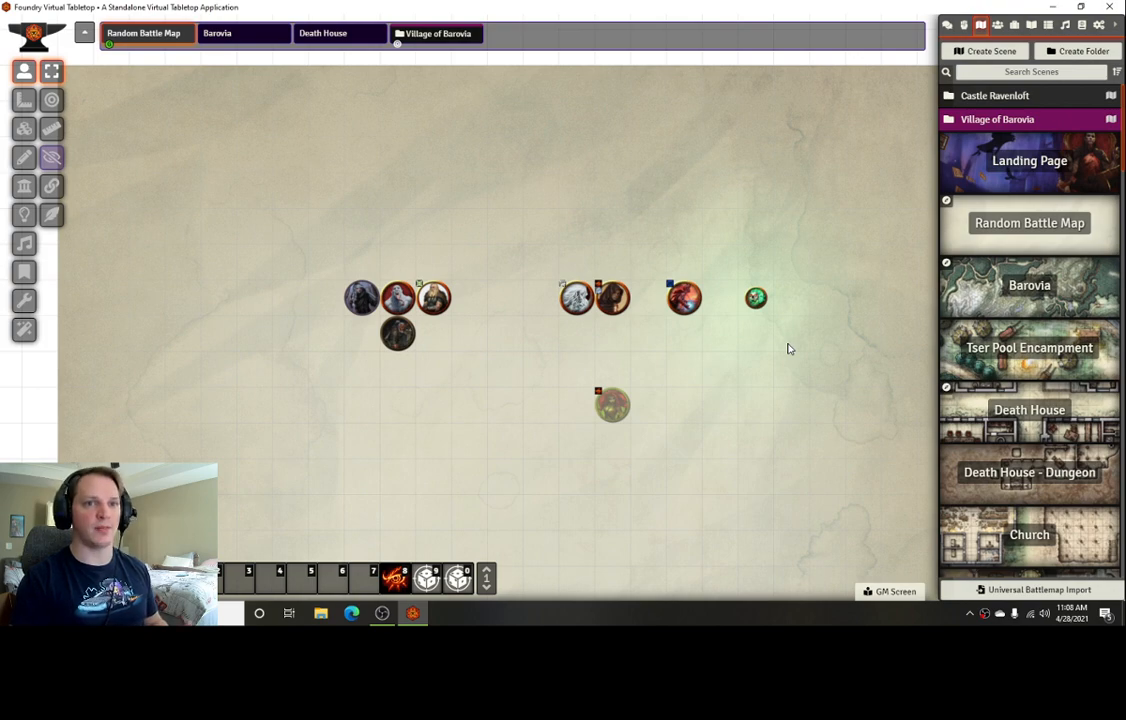
scroll(671, 379, up, 1)
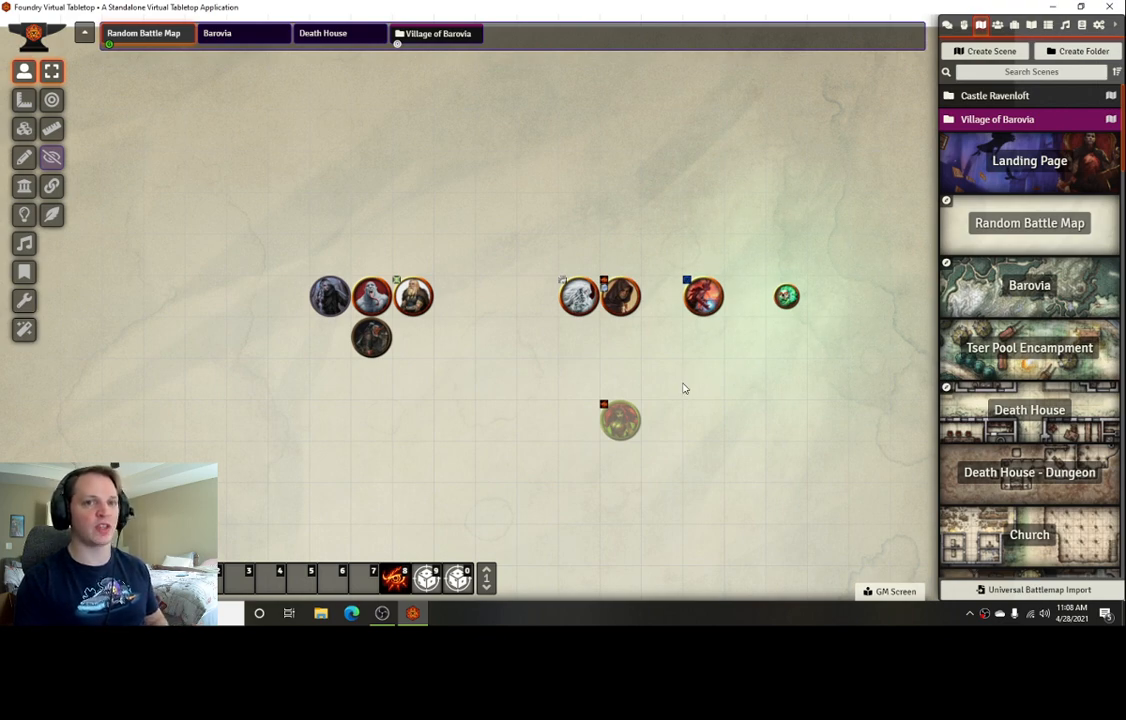
scroll(500, 340, up, 1)
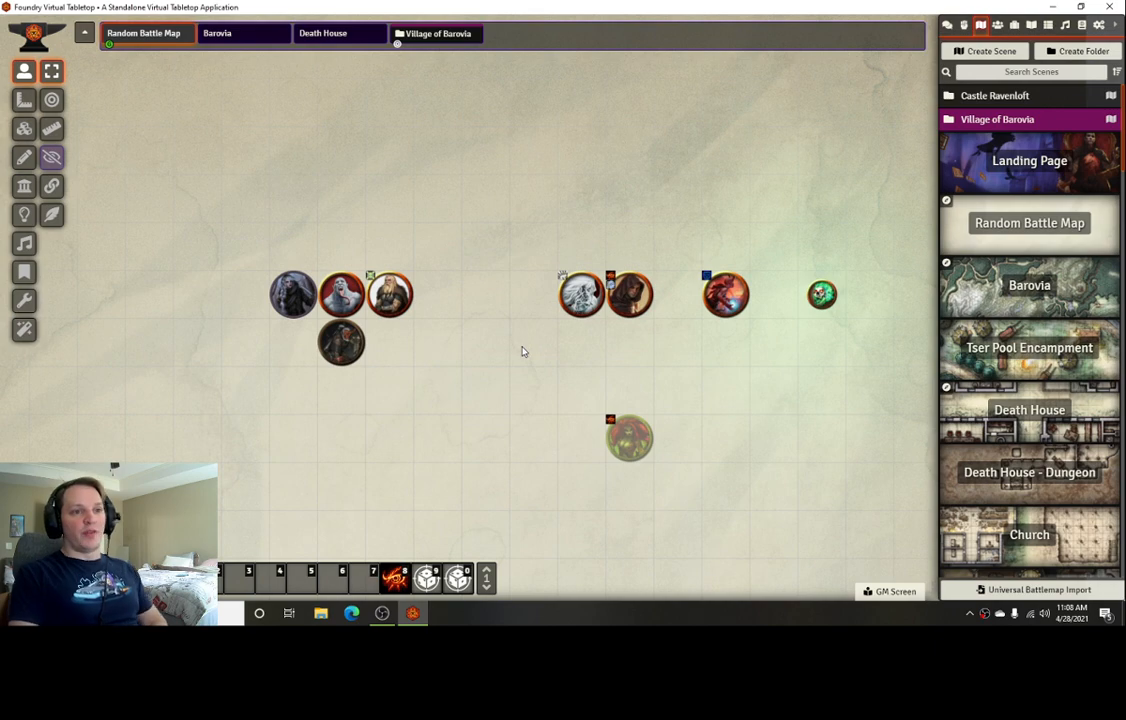
scroll(515, 342, up, 1)
scroll(525, 356, down, 1)
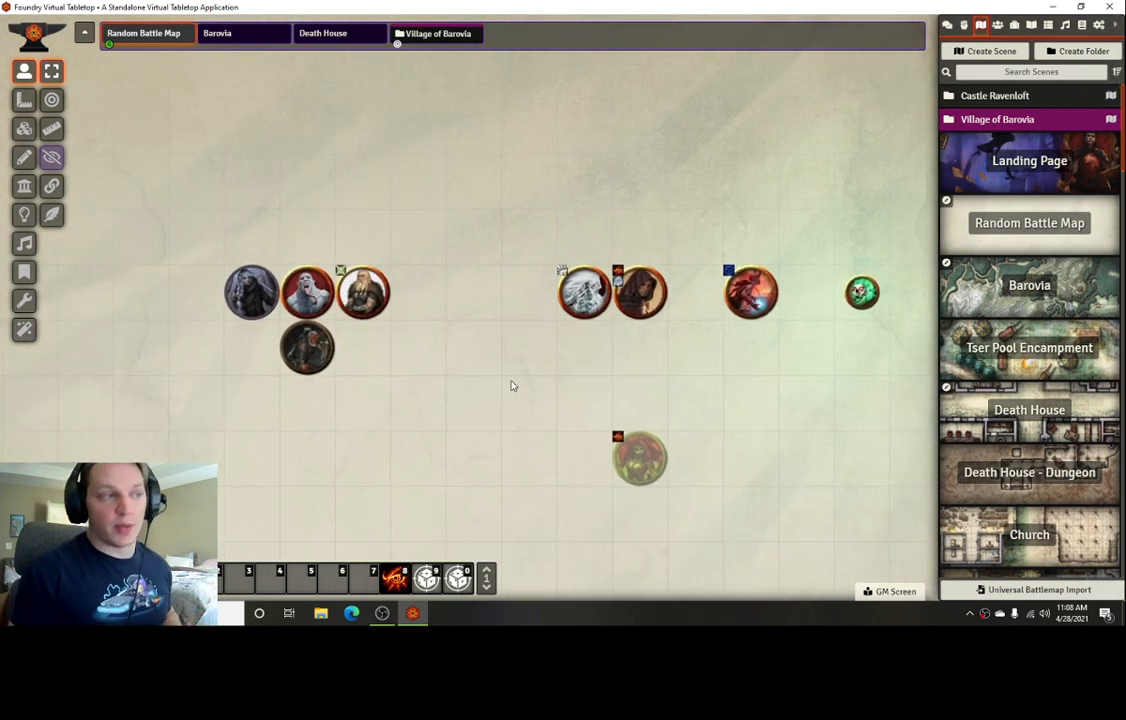
drag(513, 388, 531, 378)
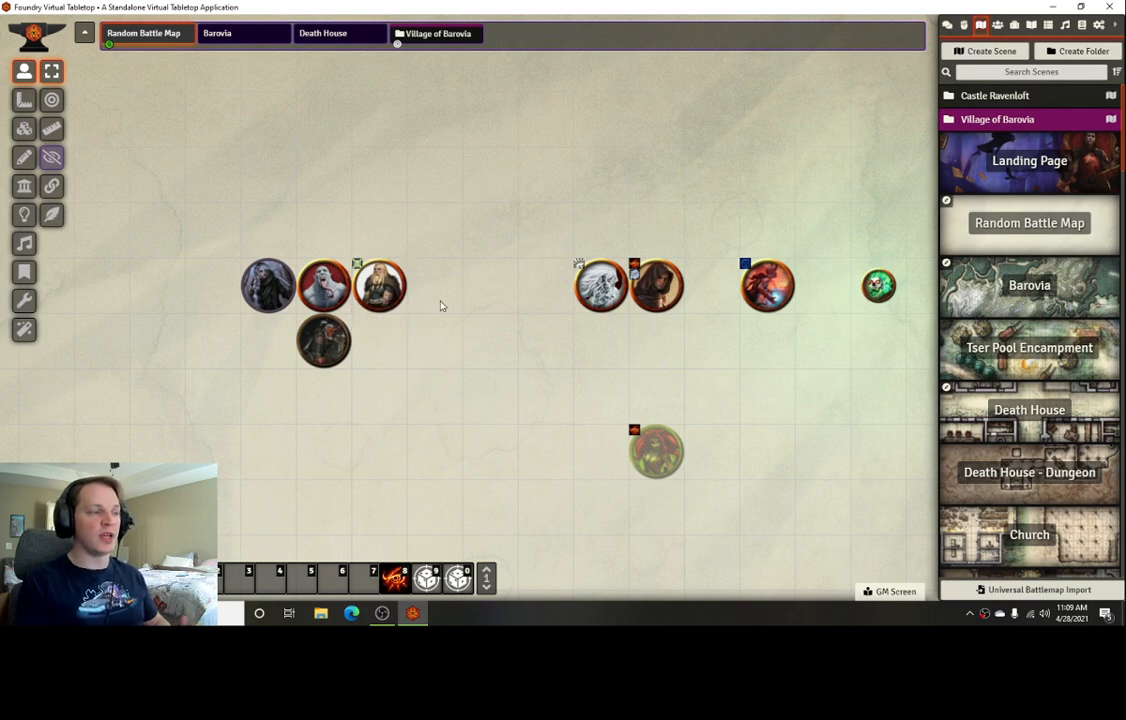
Review the Berserker's features and the list of Item compendiums, and close the Berserker's sheet
double_click(376, 290)
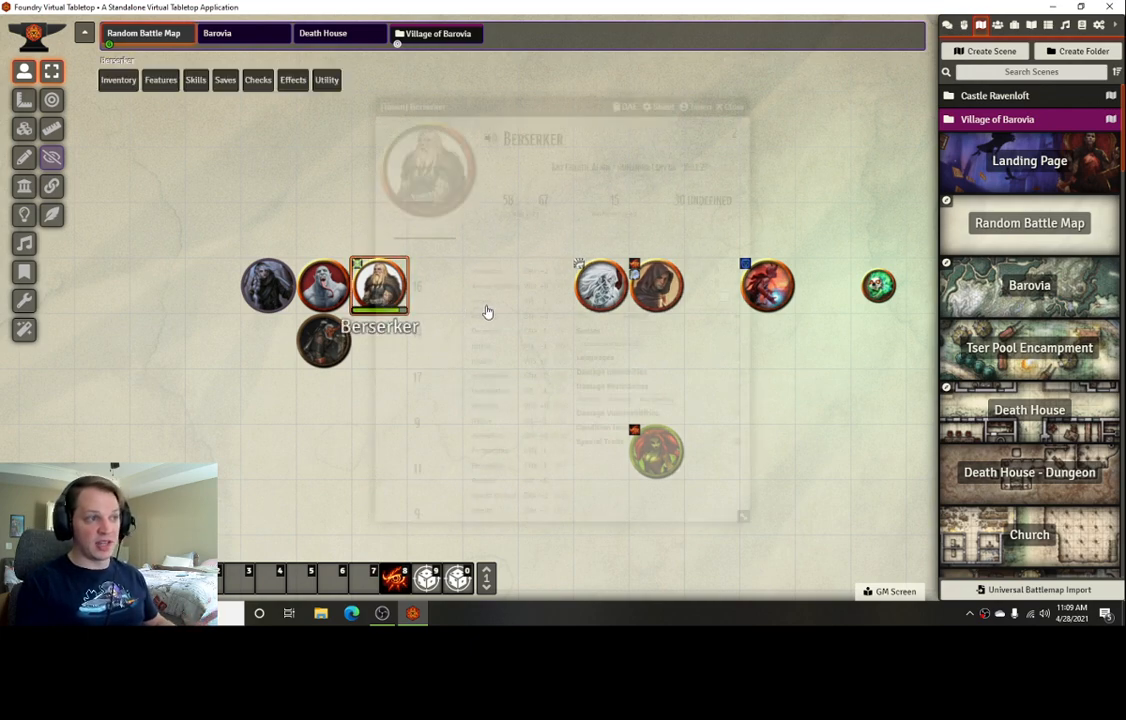
click(485, 232)
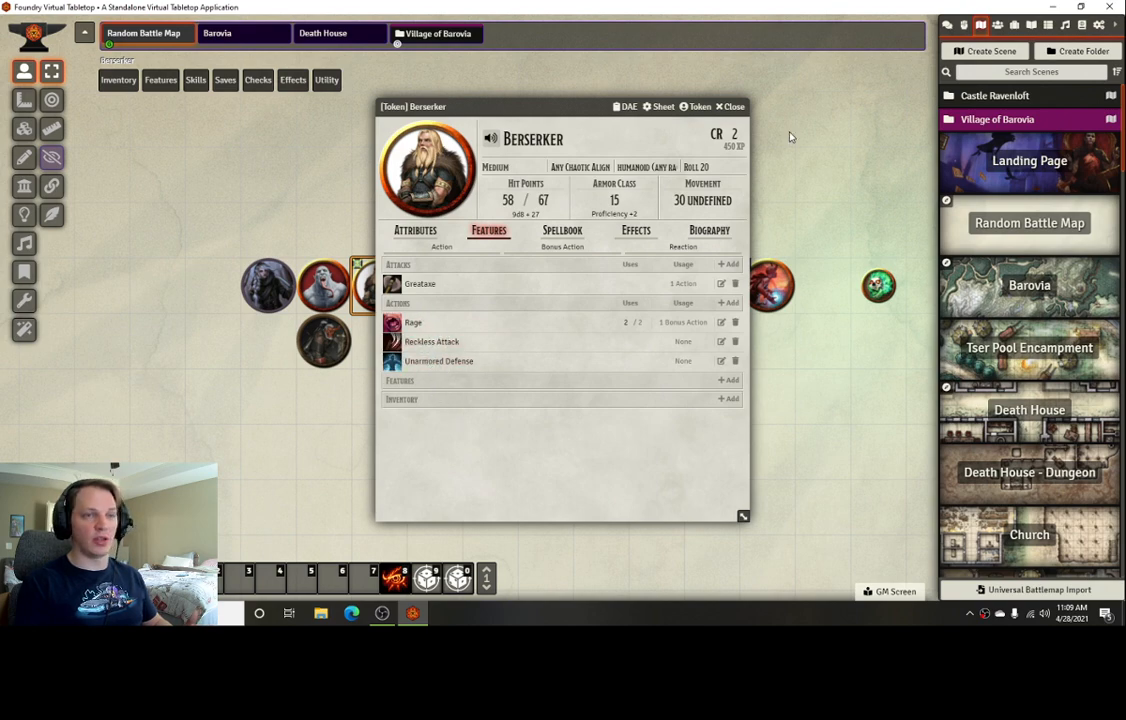
click(1081, 26)
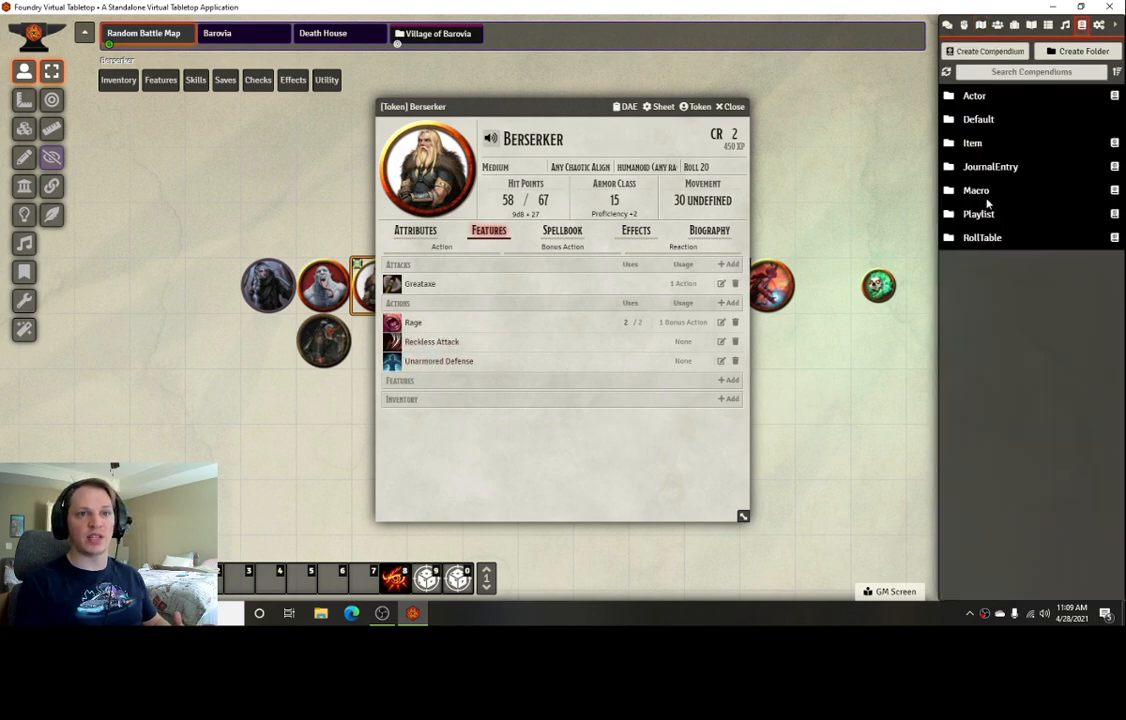
click(974, 143)
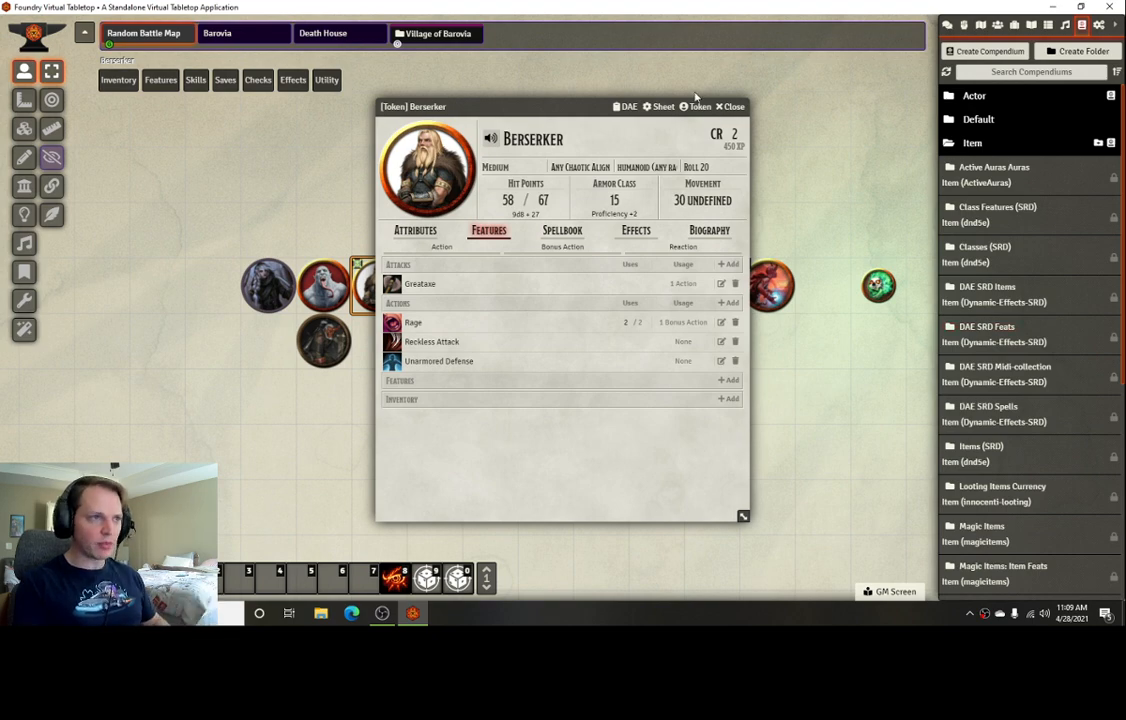
click(729, 106)
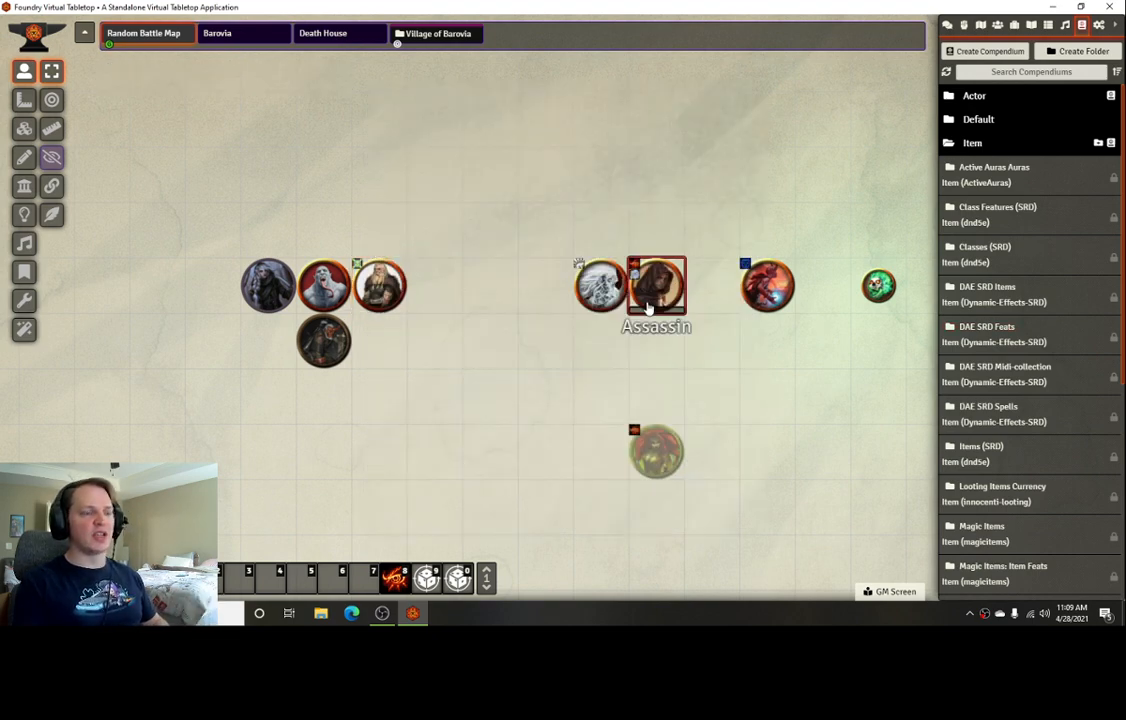
Delete the Blindness/Deafness and Blinded effects from the Assassin
double_click(658, 288)
click(489, 230)
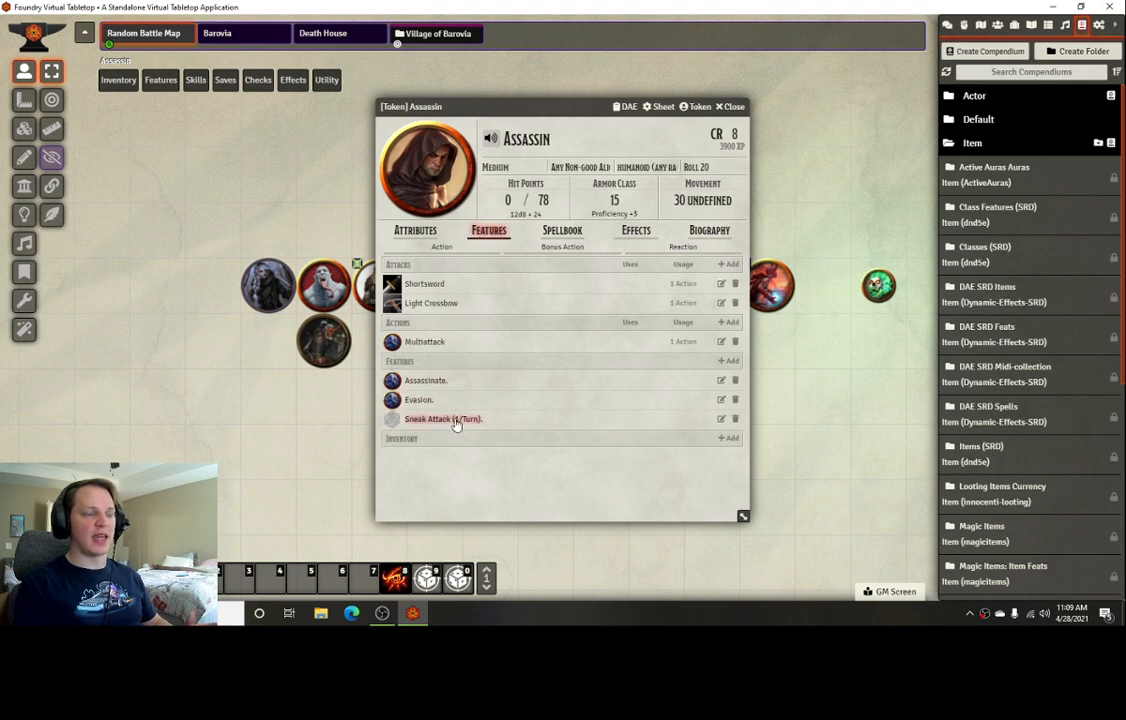
click(615, 236)
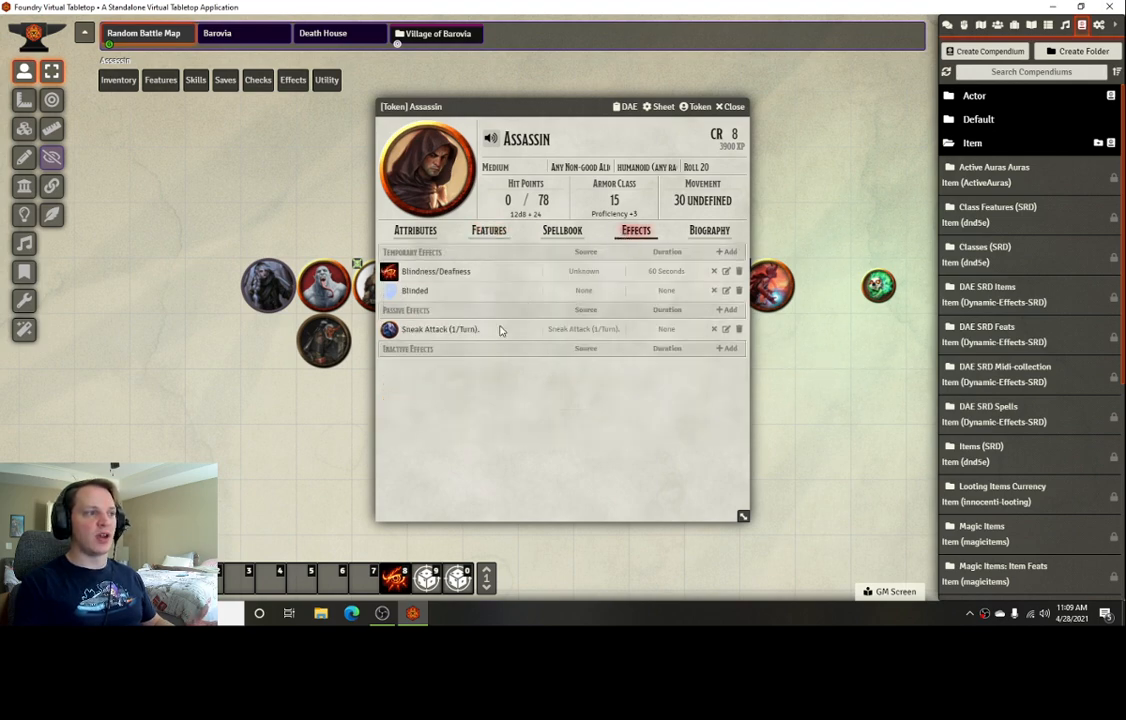
click(739, 272)
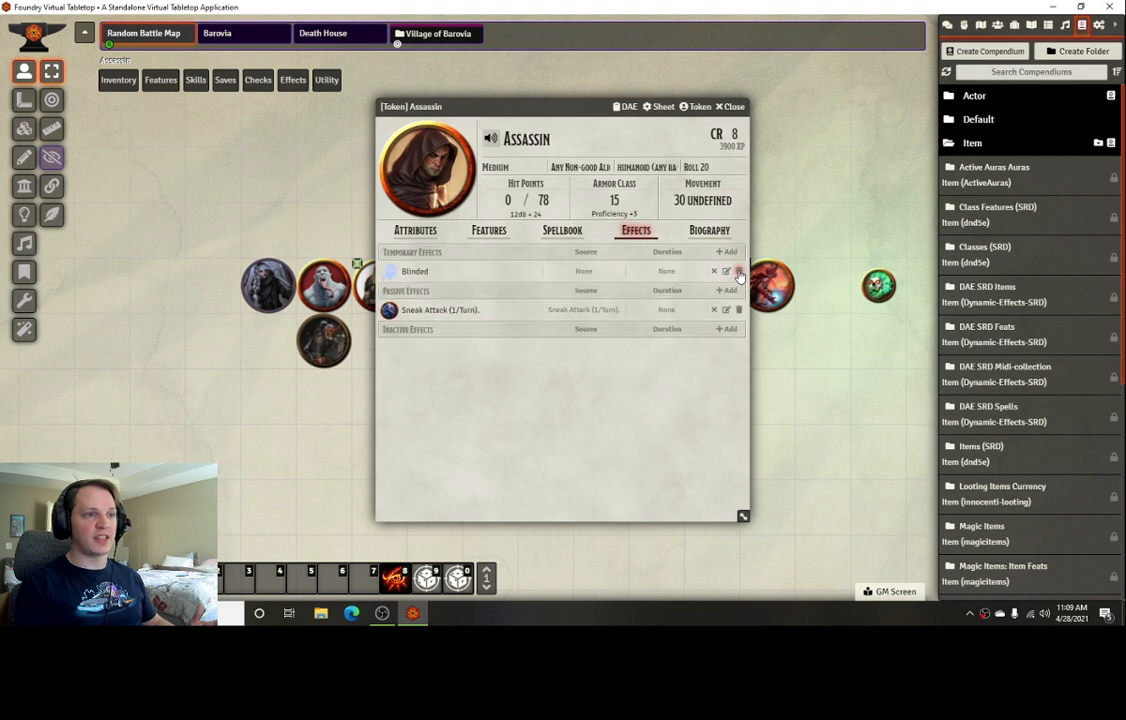
click(739, 272)
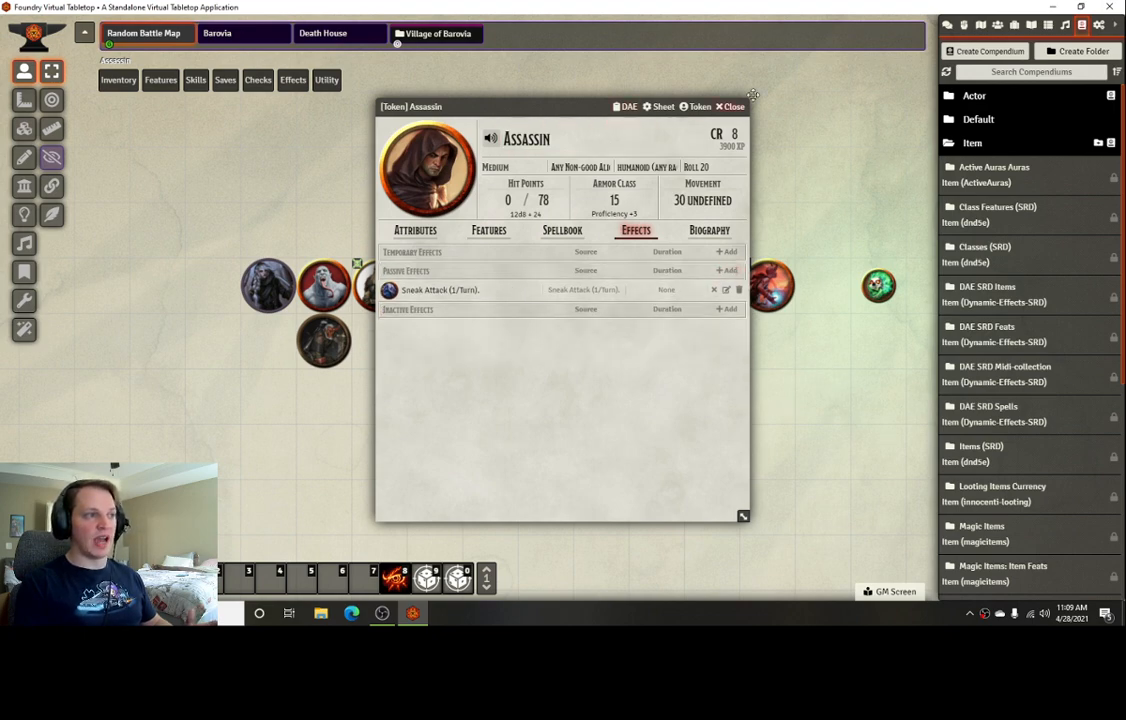
Open the world item Sneak Attack (1/Turn) and examine its DAE active effect's details and attribute changes
click(1014, 24)
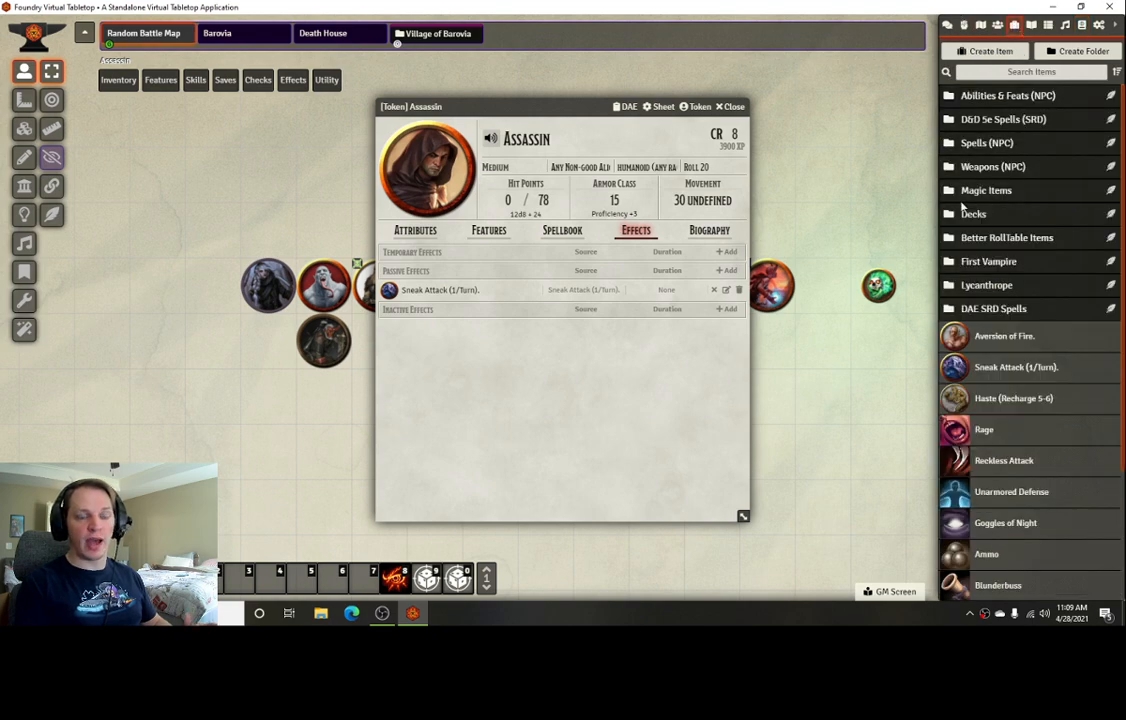
scroll(1019, 357, down, 1)
click(1002, 309)
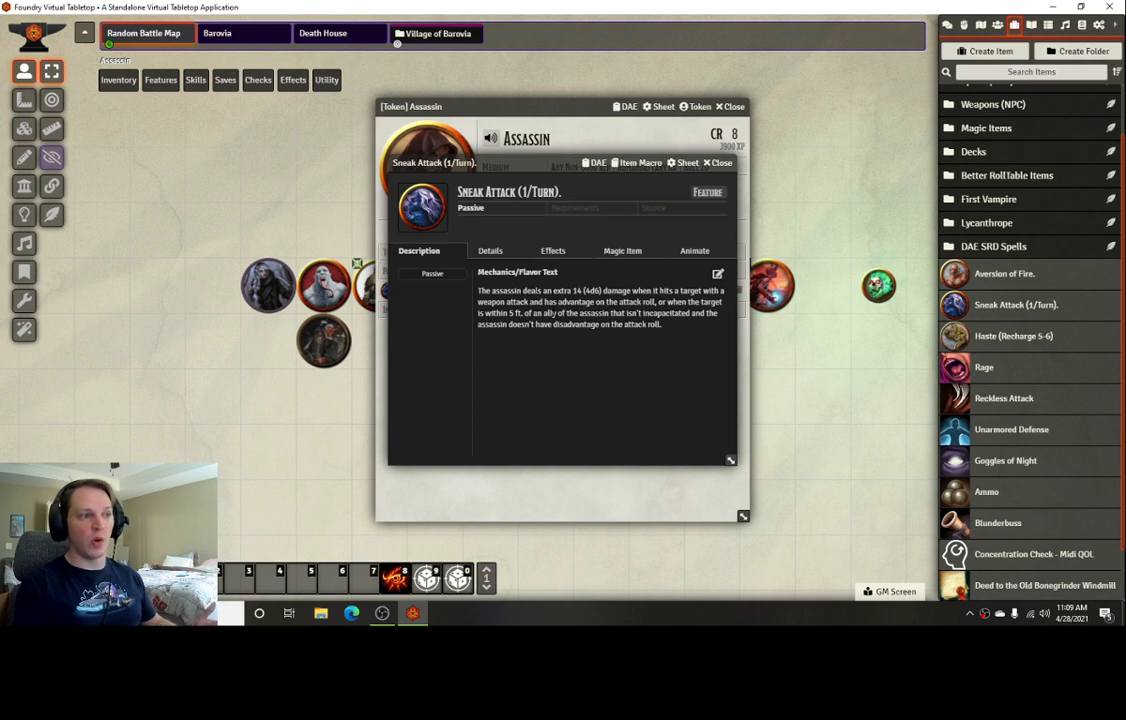
click(597, 163)
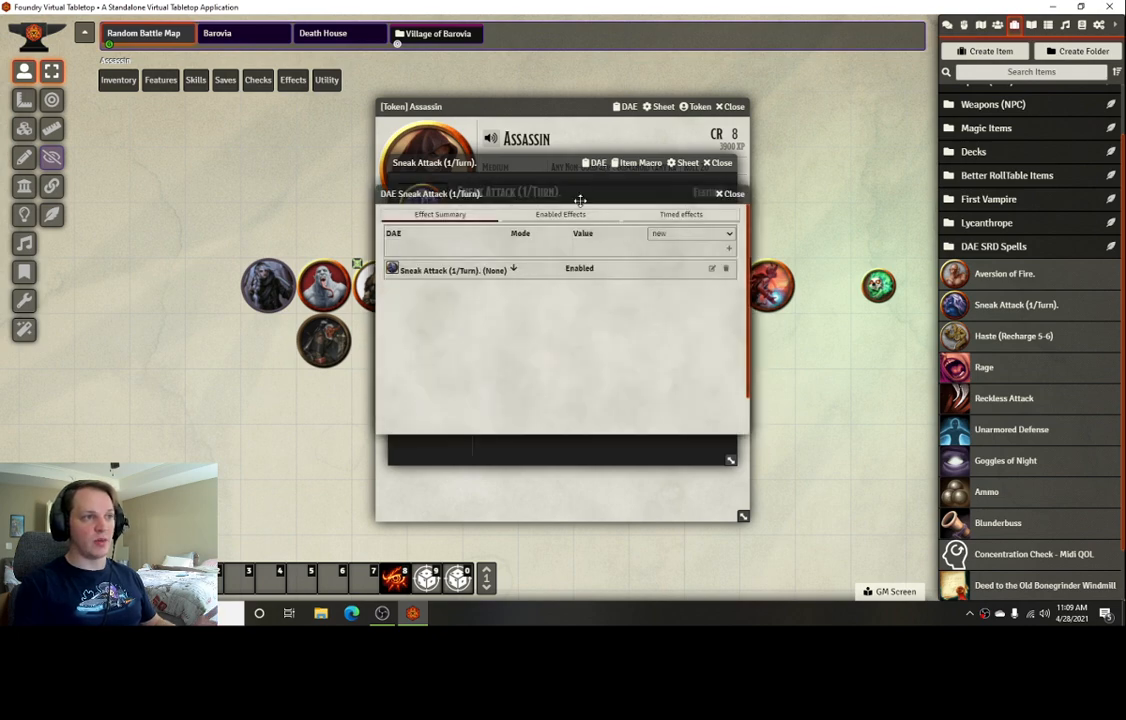
click(711, 268)
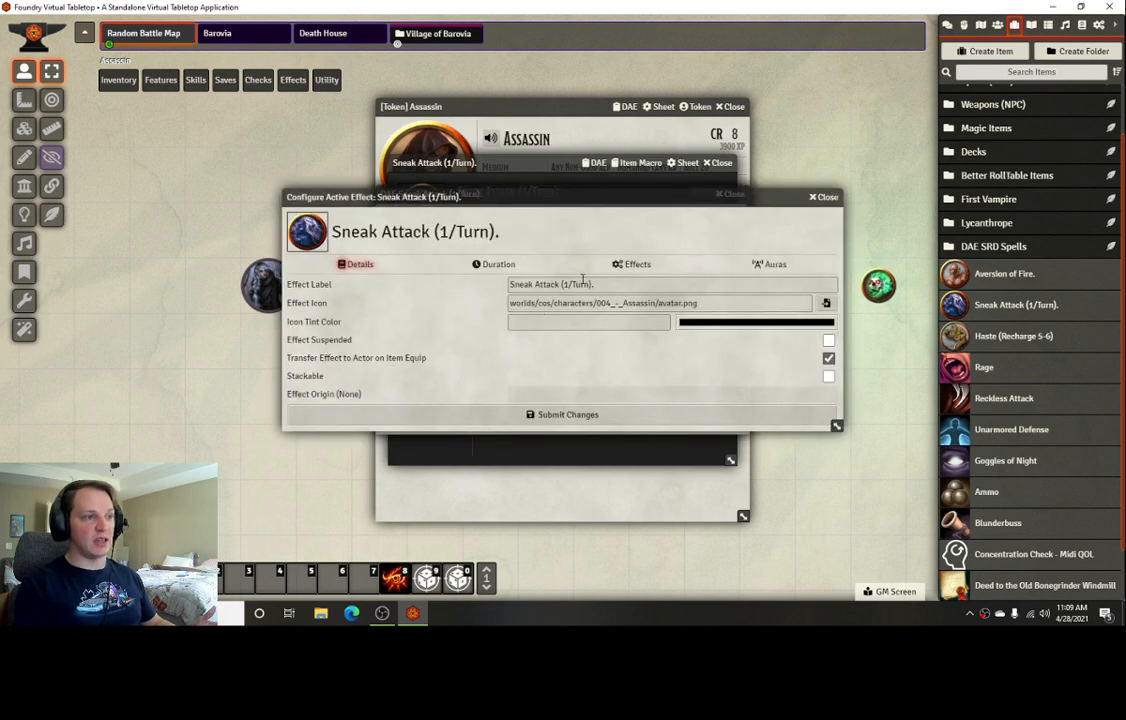
click(633, 264)
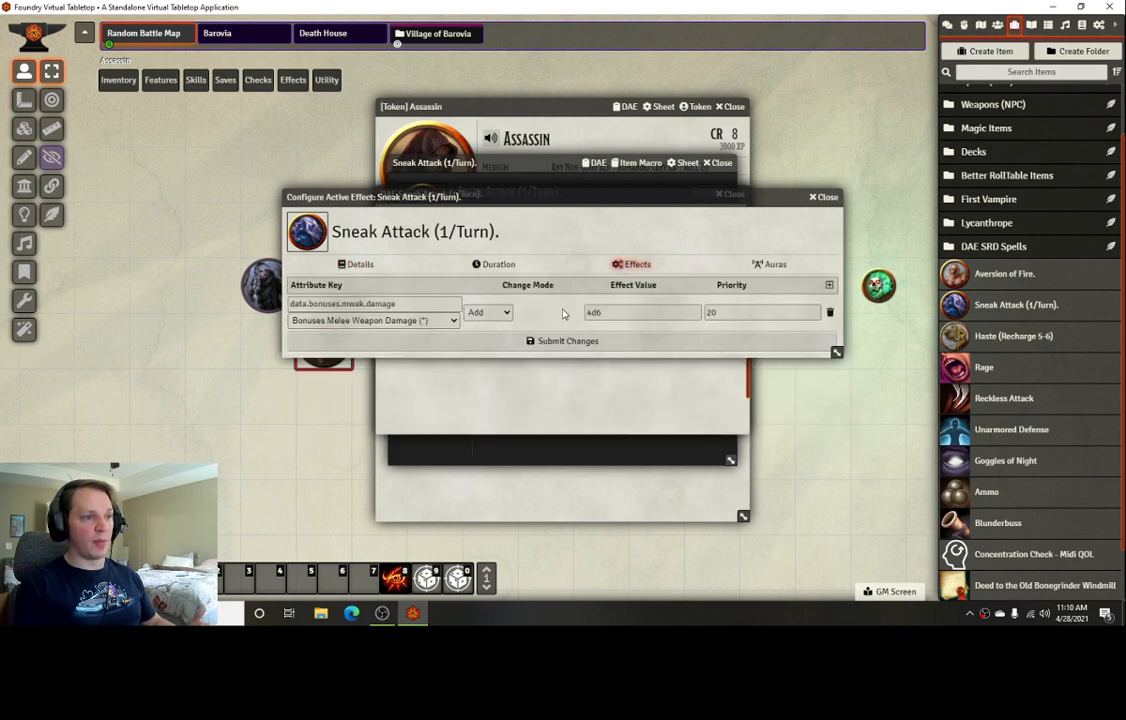
click(362, 265)
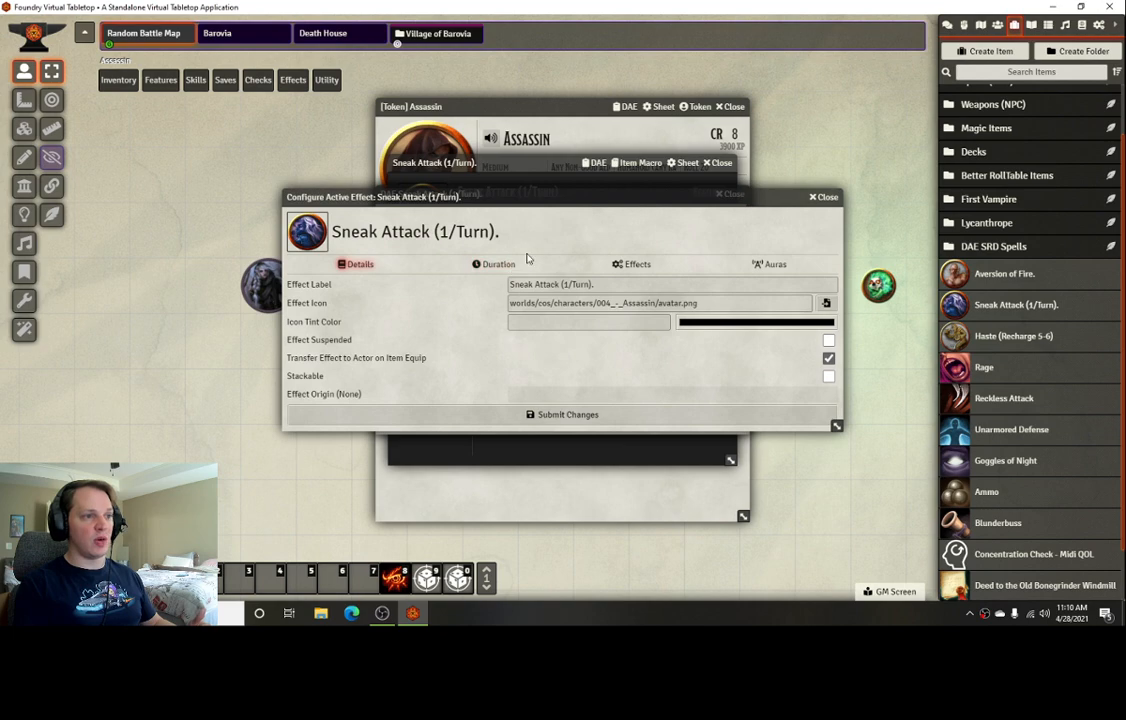
click(630, 264)
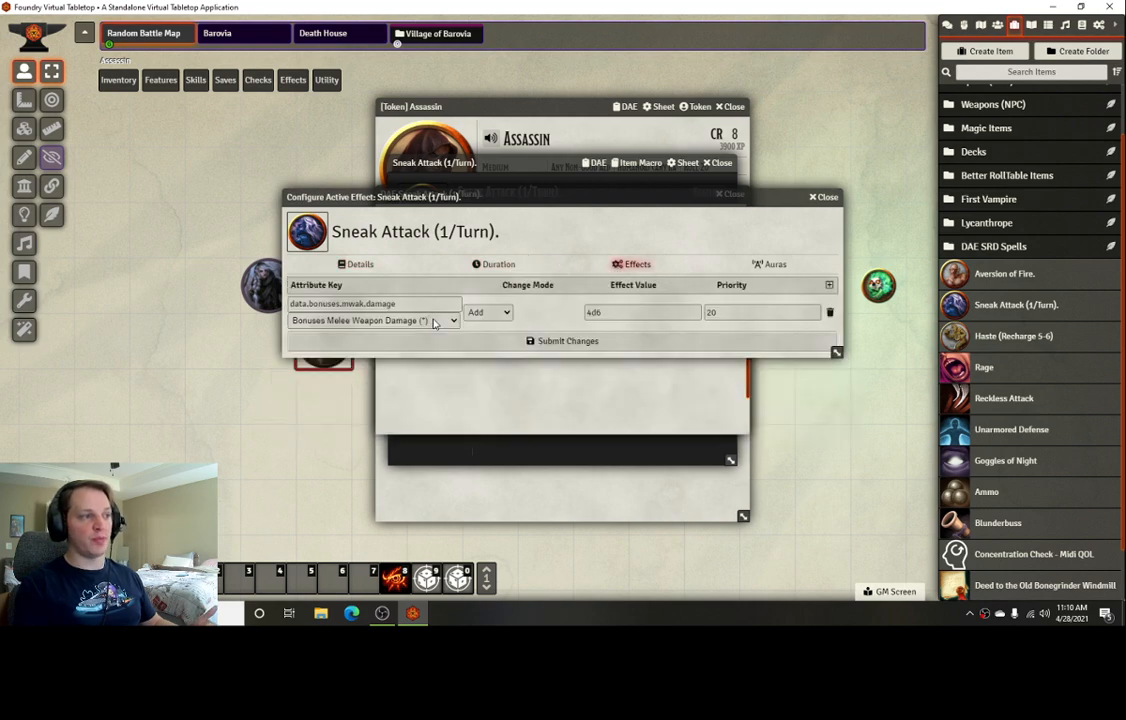
Change the world item Sneak Attack (1/Turn) effect's attribute key to Bonuses Weapon Damage, submit it and close the item's windows
drag(518, 196, 530, 352)
click(534, 166)
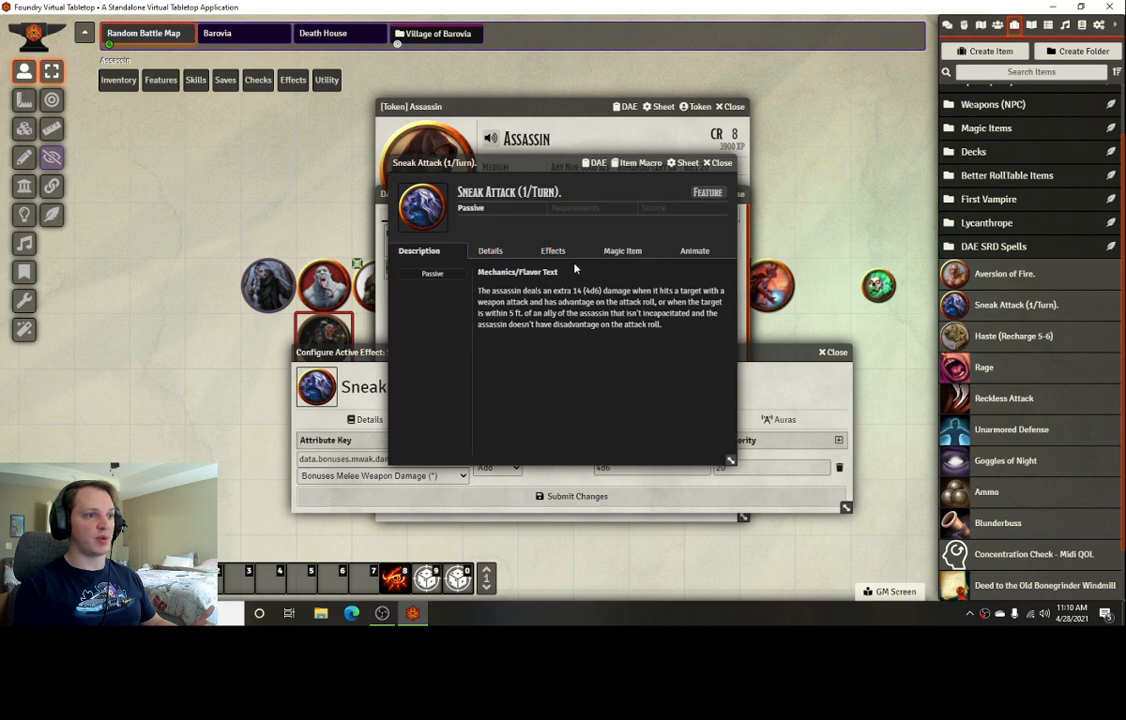
click(430, 492)
click(432, 476)
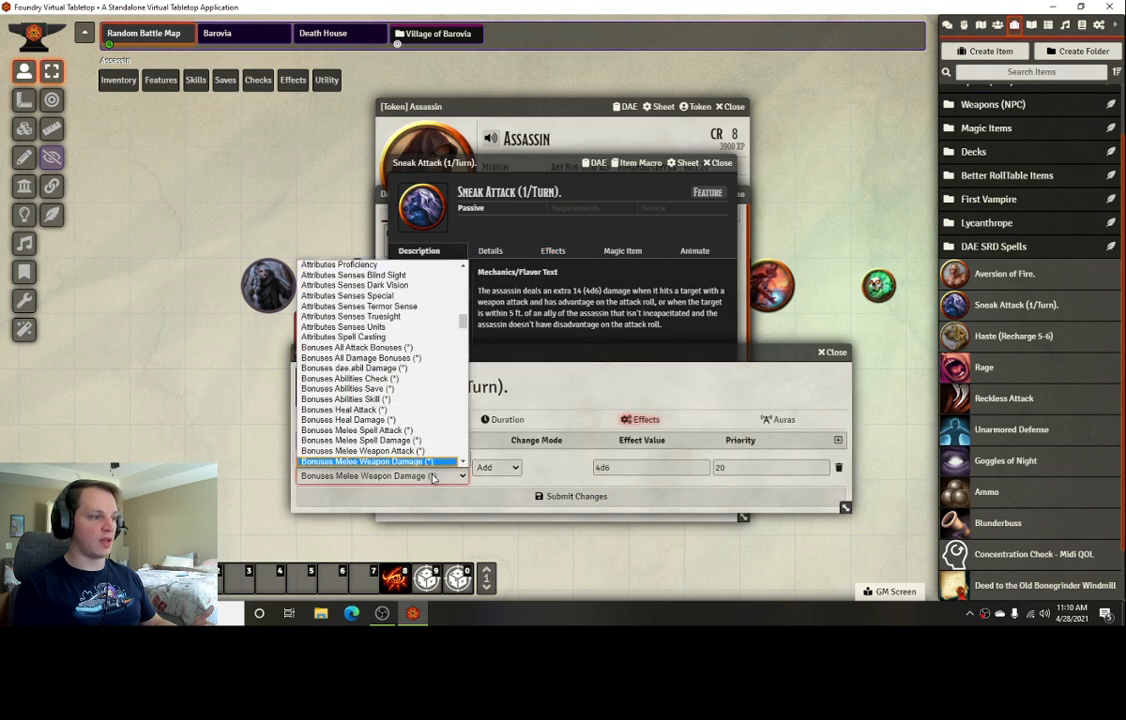
scroll(395, 400, down, 5)
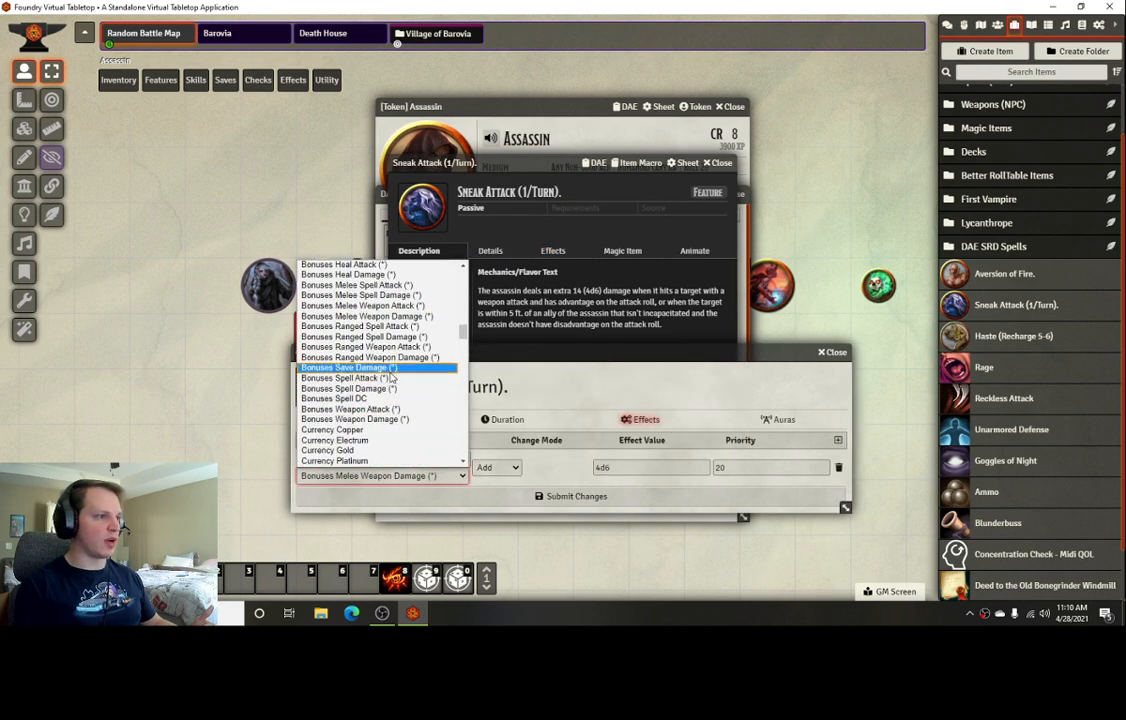
scroll(390, 376, up, 2)
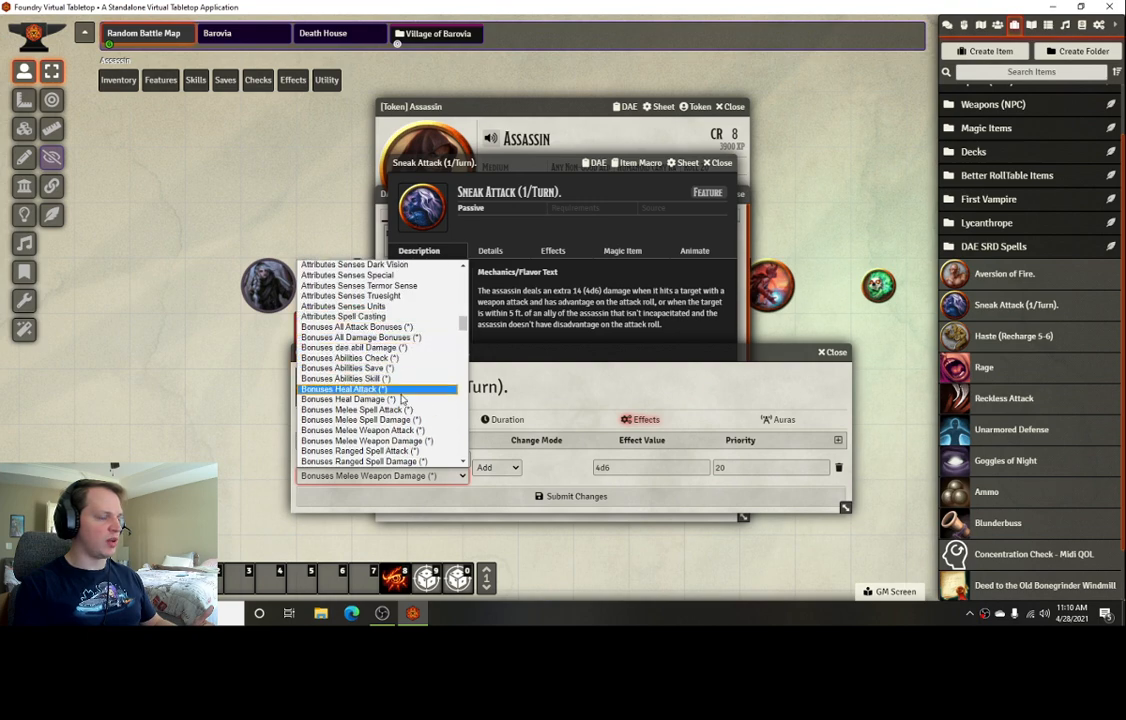
scroll(400, 430, down, 3)
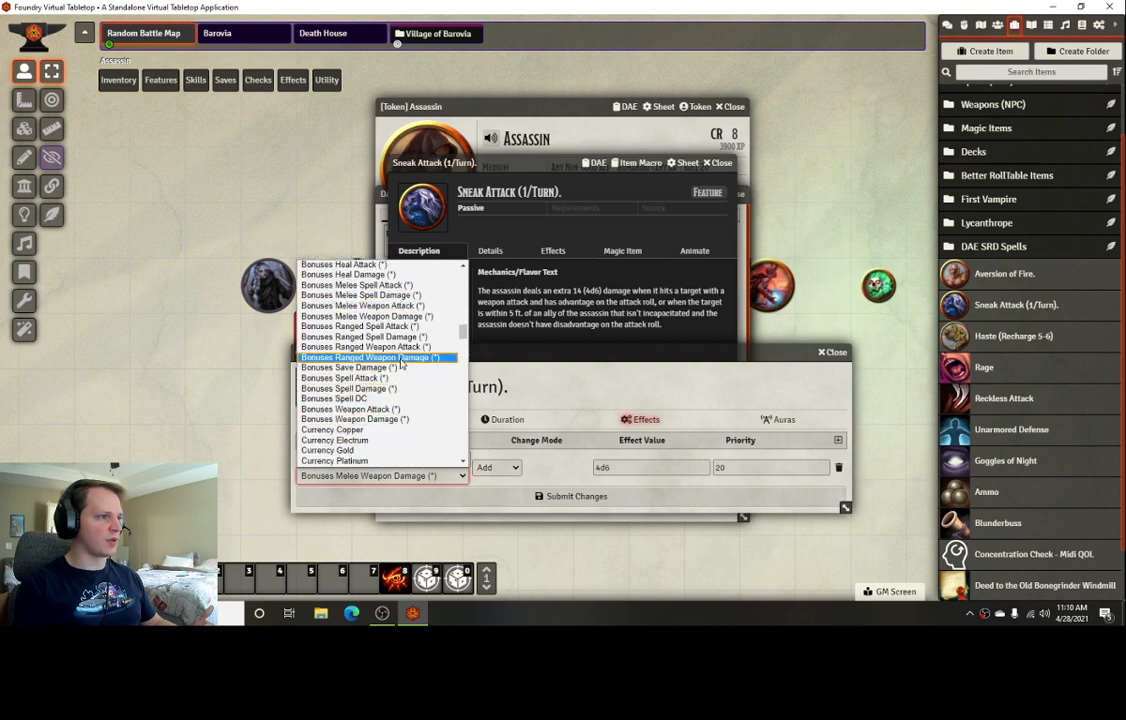
click(355, 419)
click(615, 496)
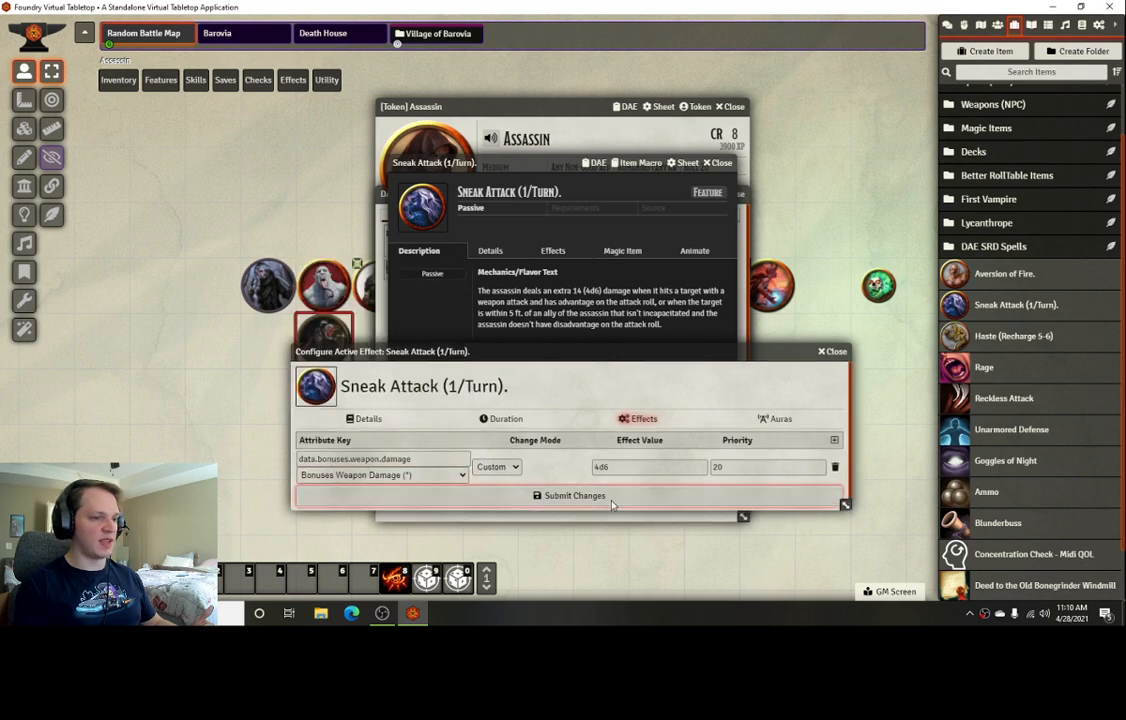
click(594, 161)
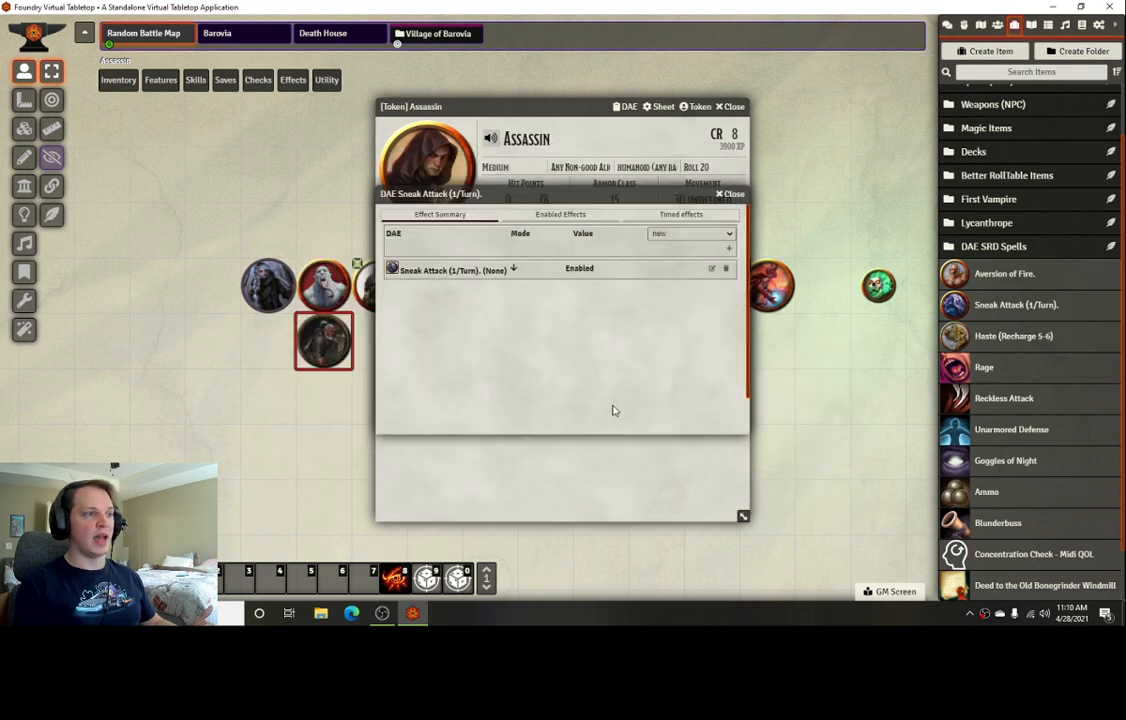
click(731, 191)
Target the Banshee and move the Assassin token one square right and two squares up on the map
drag(592, 105, 243, 106)
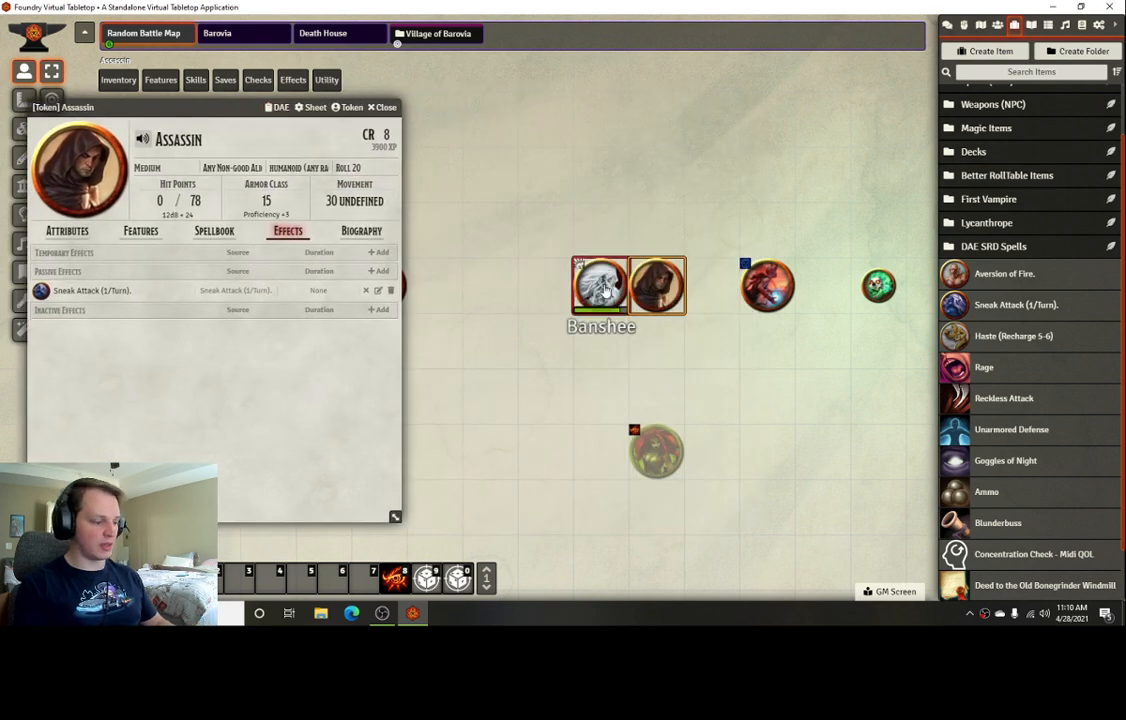
key(t)
drag(659, 288, 712, 180)
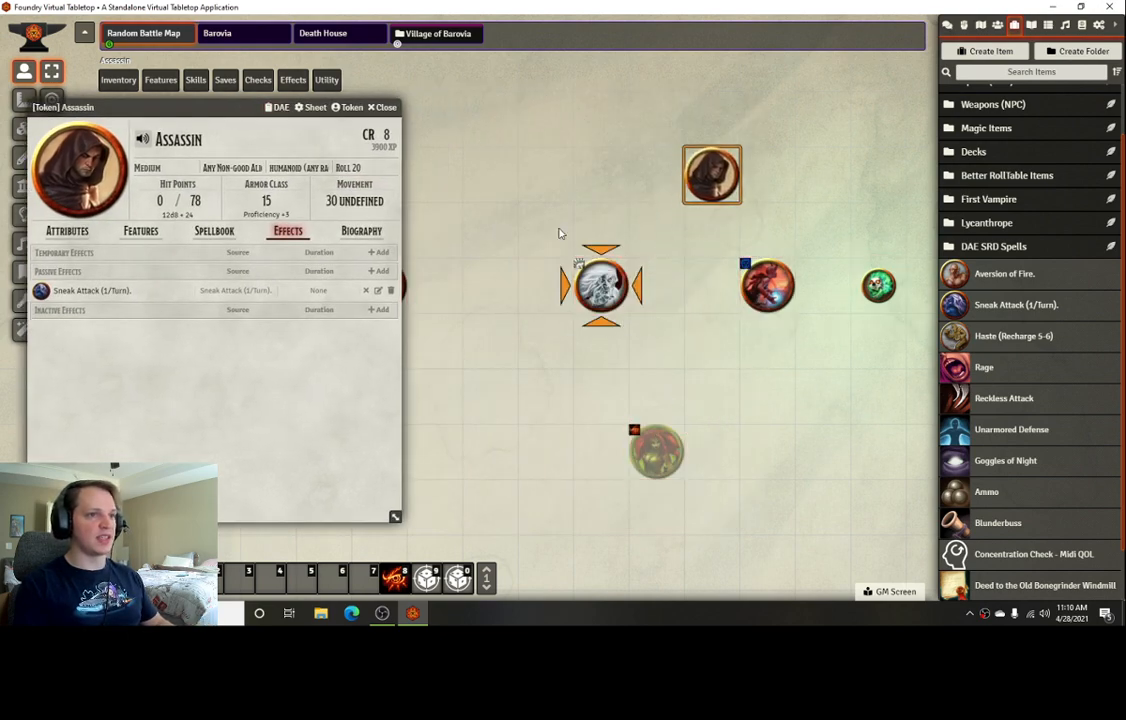
Try to attack the Banshee with the Assassin's Light Crossbow and show the Rolls log beside the encounter tracker
click(67, 231)
click(140, 231)
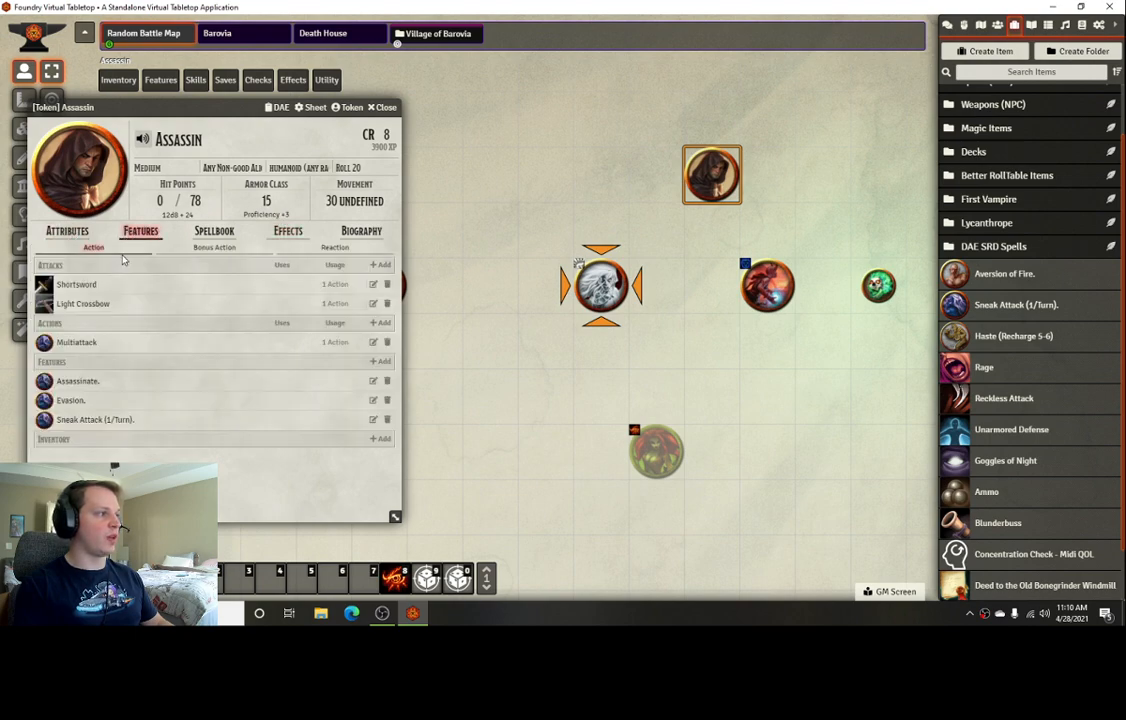
click(76, 303)
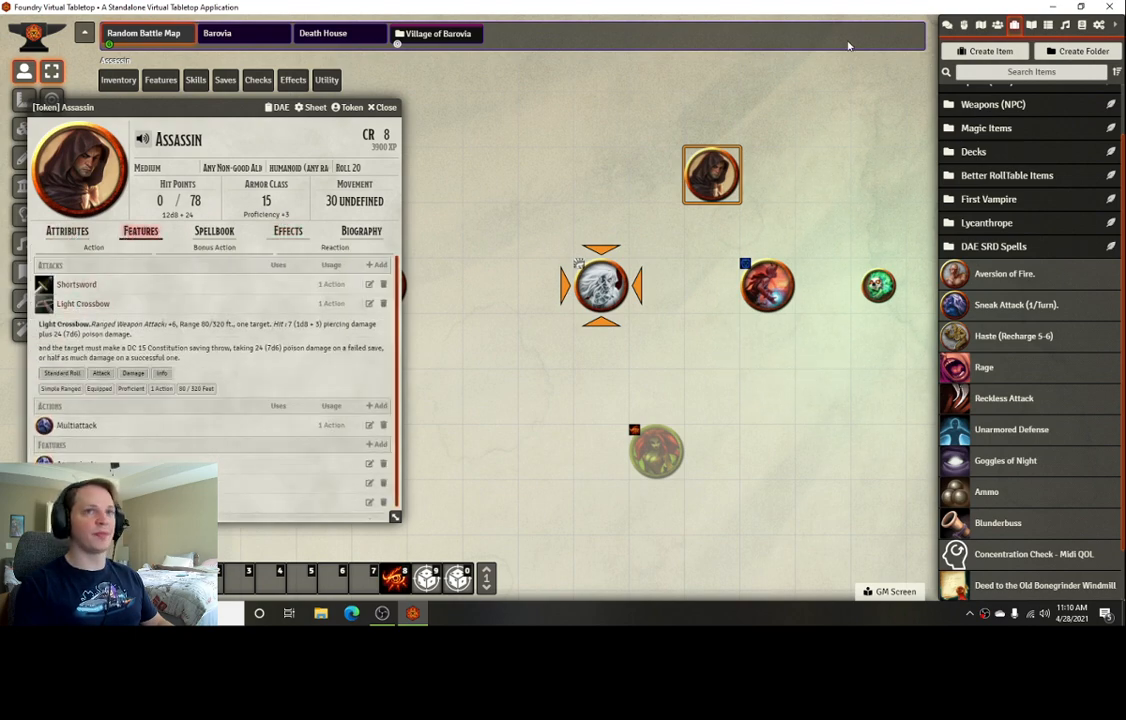
click(946, 26)
click(963, 27)
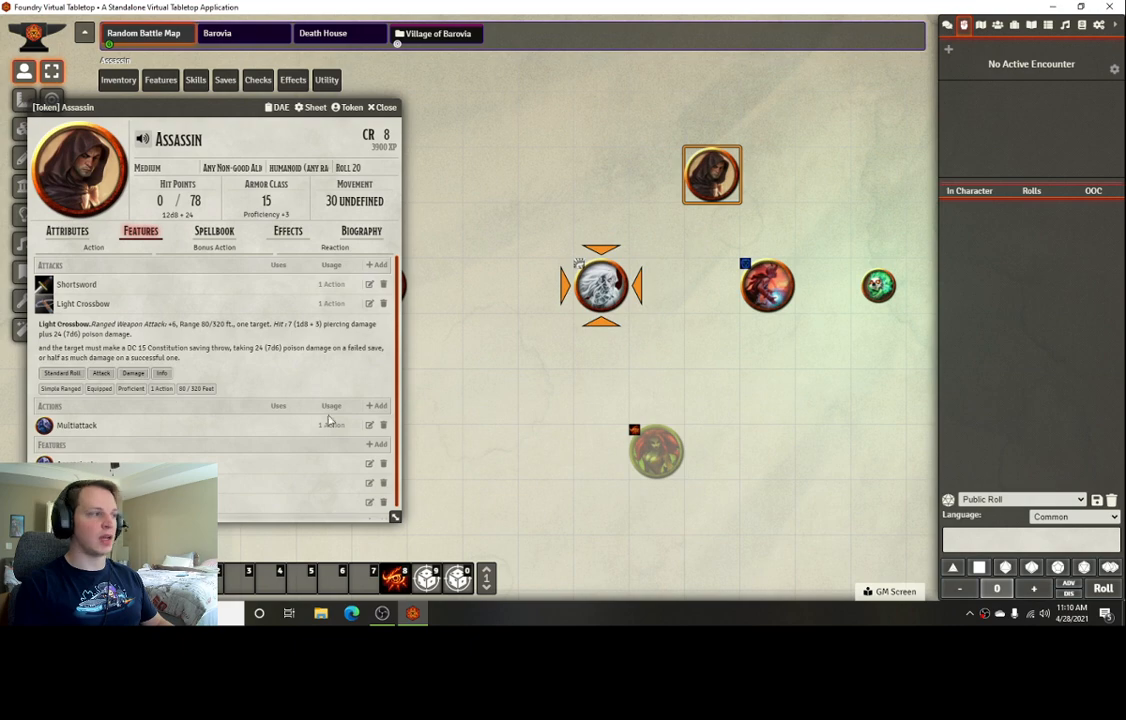
click(45, 305)
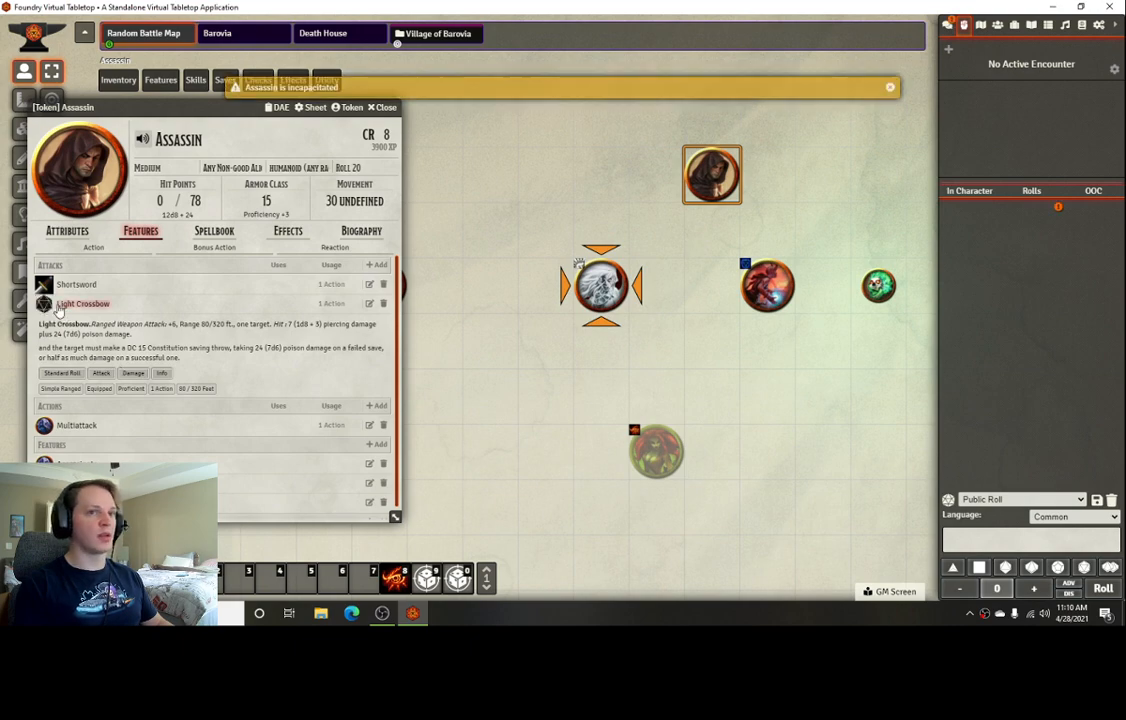
click(1036, 193)
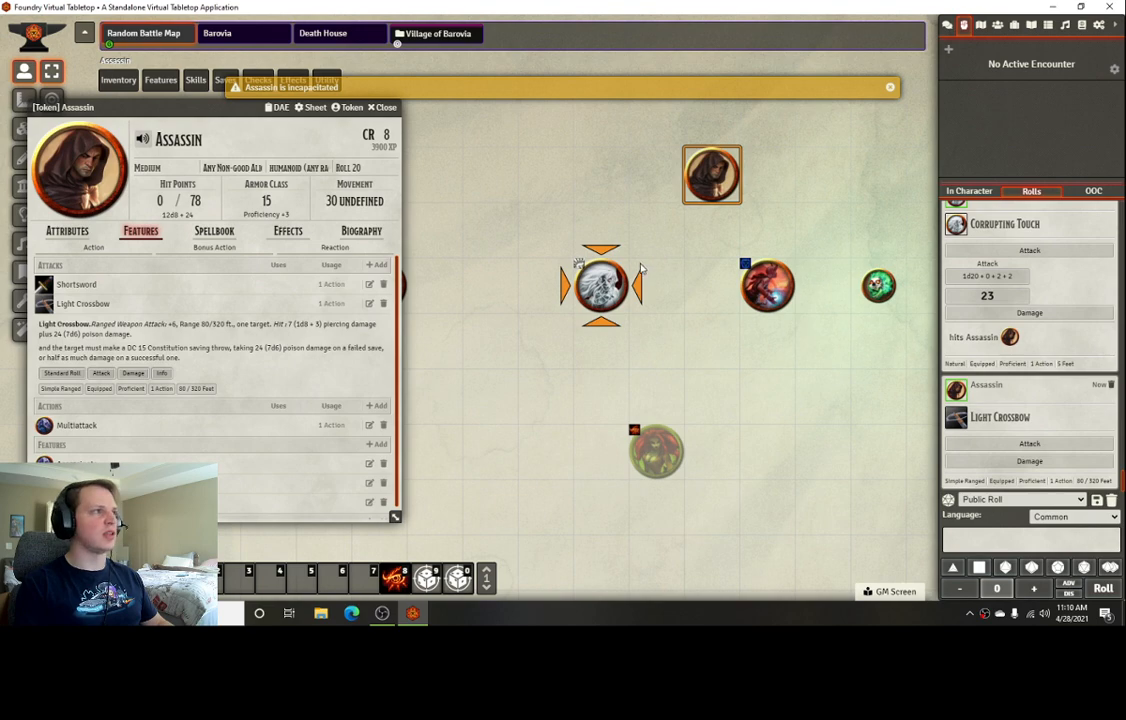
Set the Assassin token's hit points to 50
right_click(712, 178)
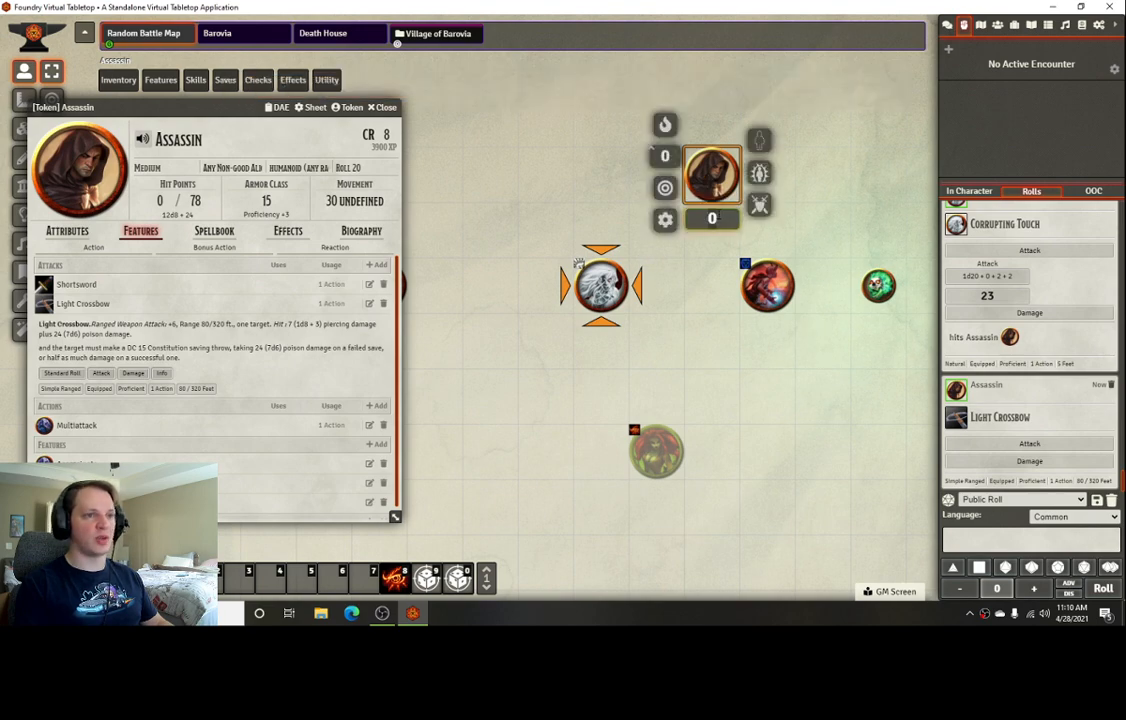
text(50)
key(Return)
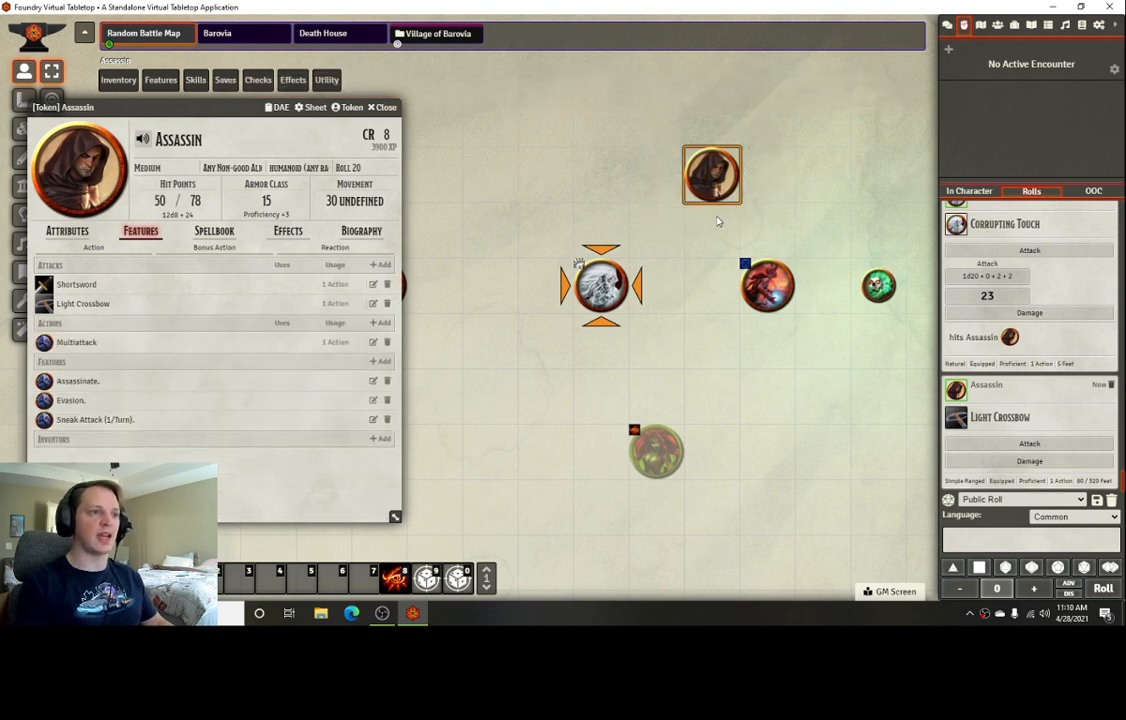
Attack the Banshee with the Assassin's Light Crossbow and expand the individual dice of its damage roll
click(44, 303)
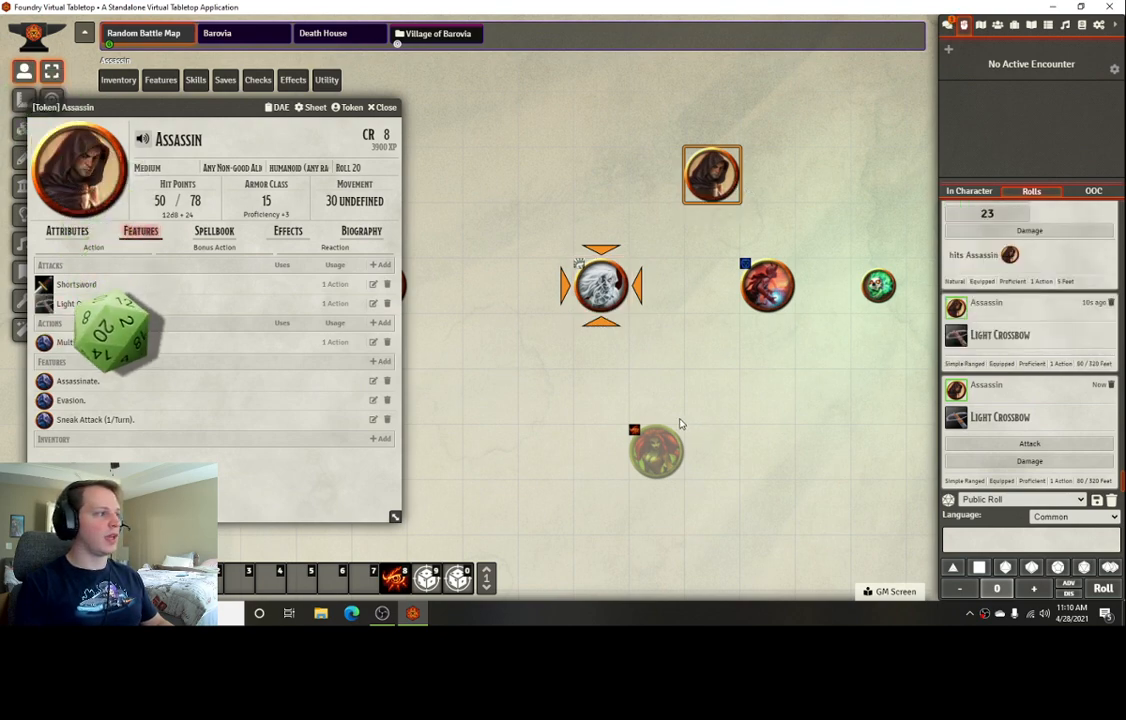
click(746, 350)
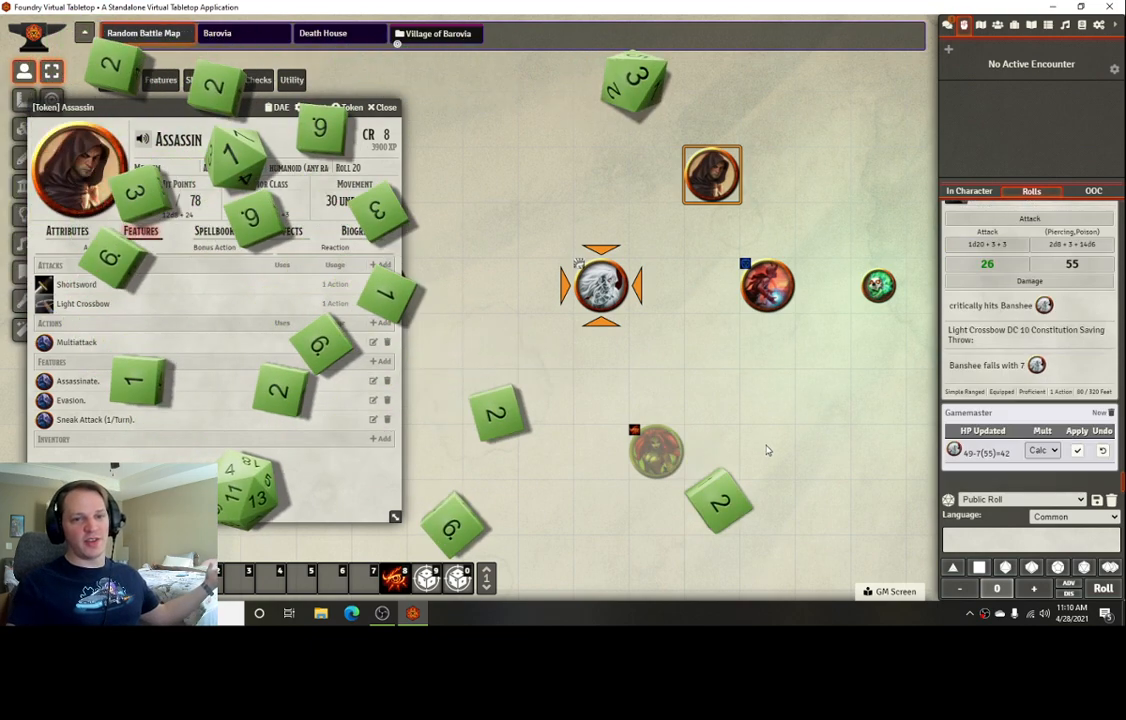
mouse_move(1093, 250)
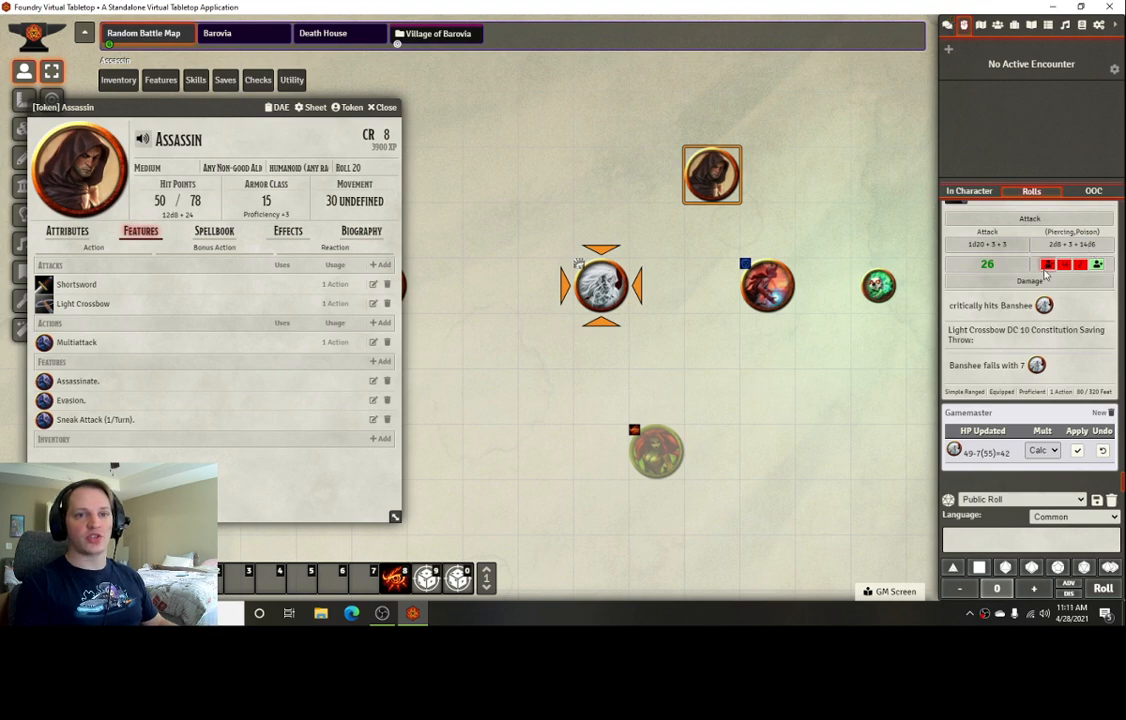
click(1090, 249)
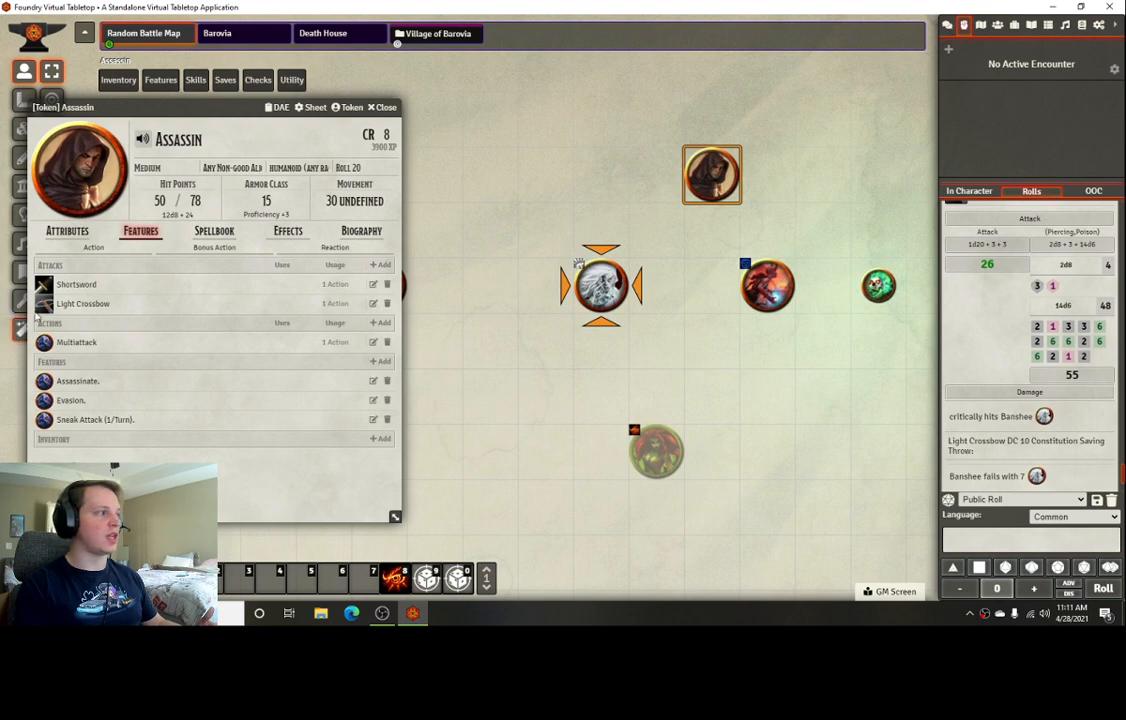
Check the Assassin's Shortsword description, and set the effect value of its owned Sneak Attack (1/Turn) feature to 4d6[Piercing]
click(373, 284)
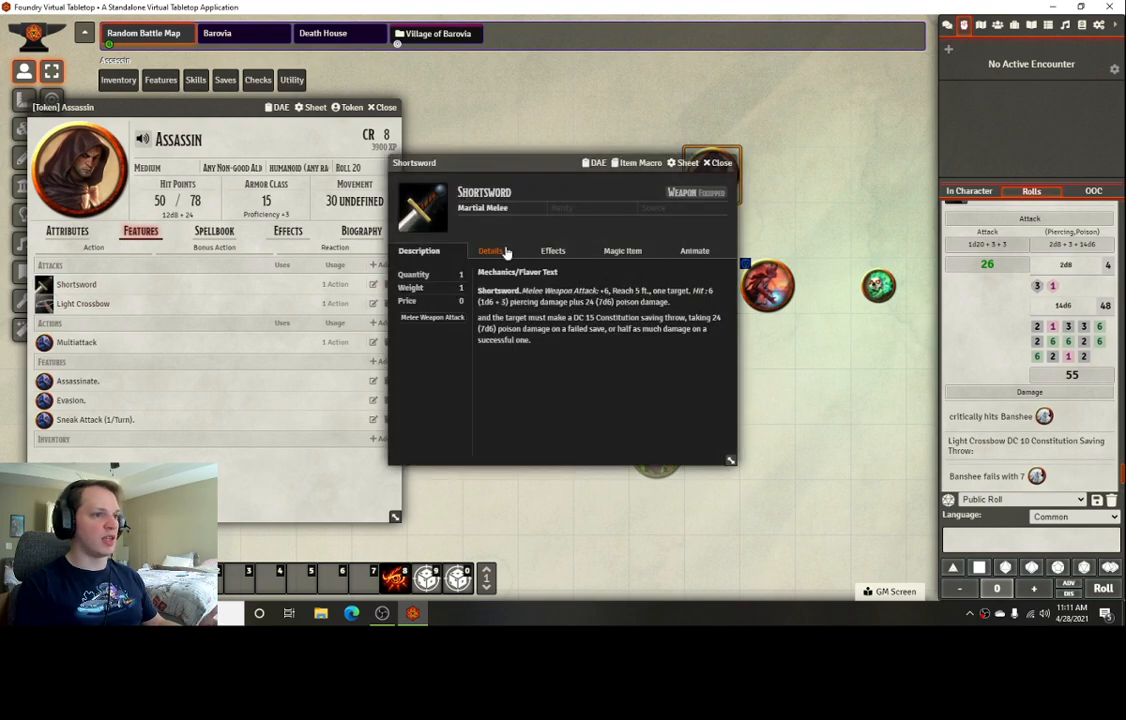
click(720, 163)
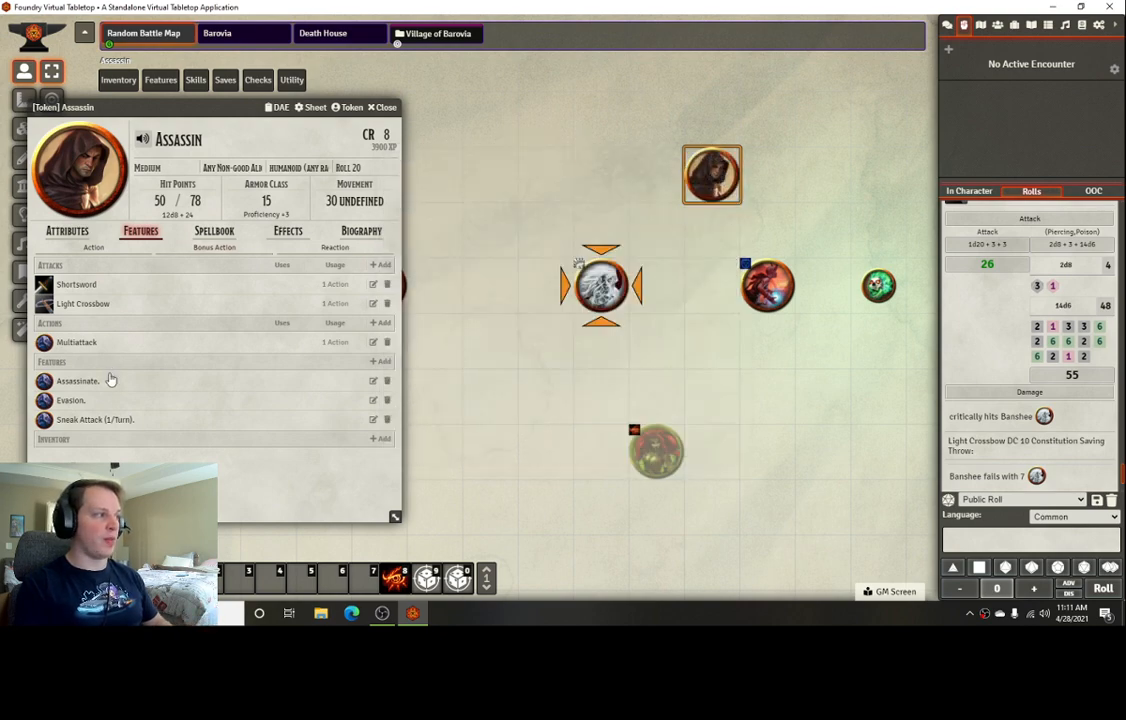
click(373, 419)
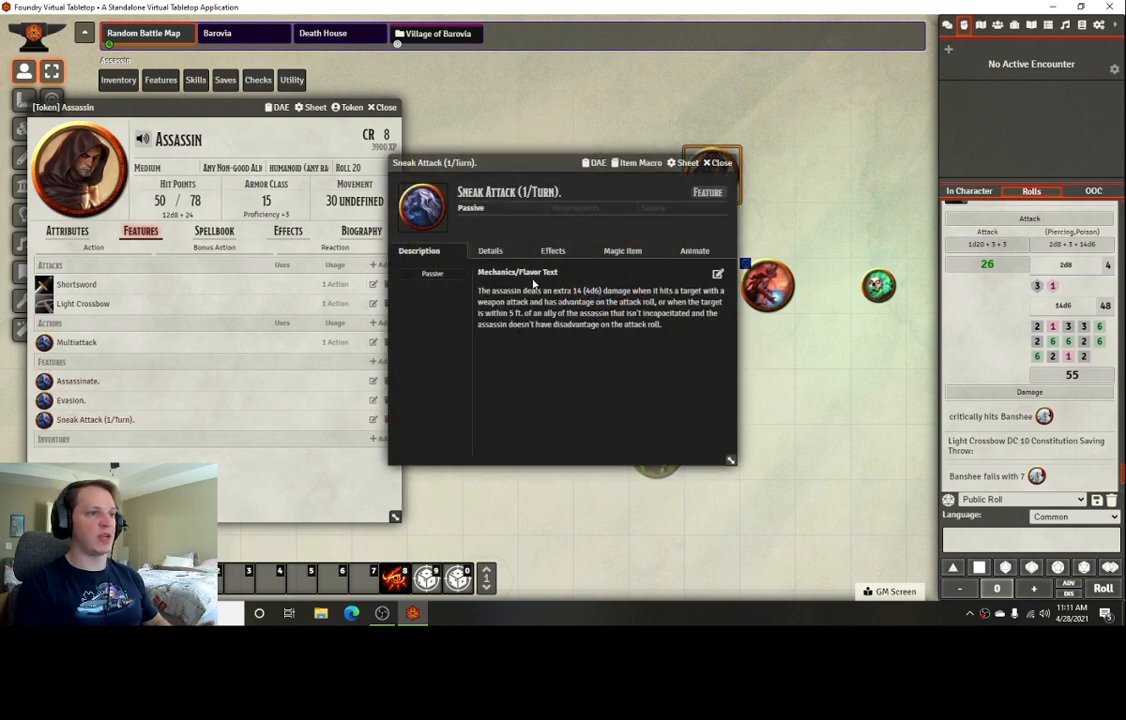
click(594, 163)
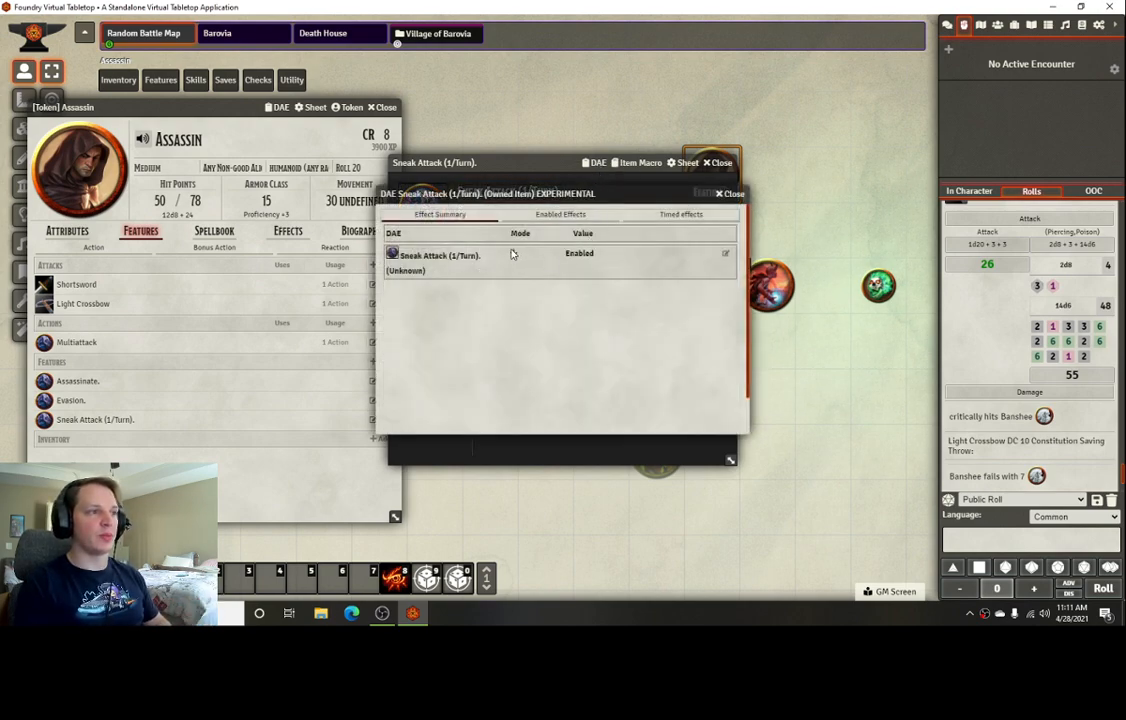
click(727, 254)
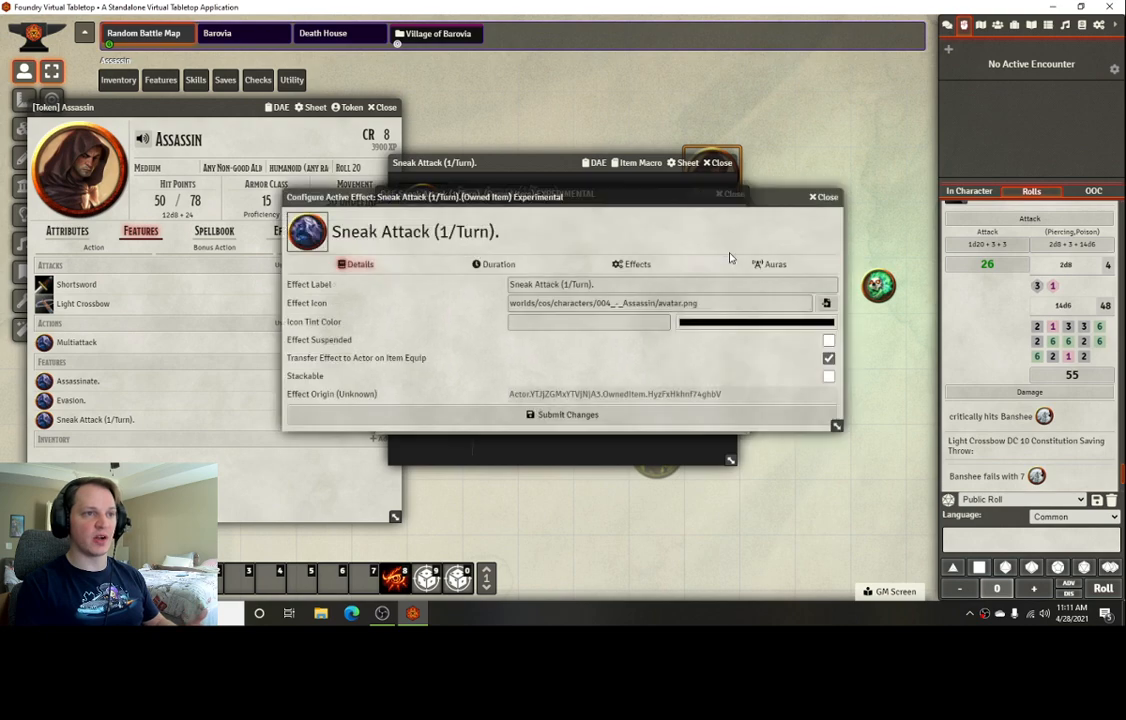
click(662, 267)
click(639, 309)
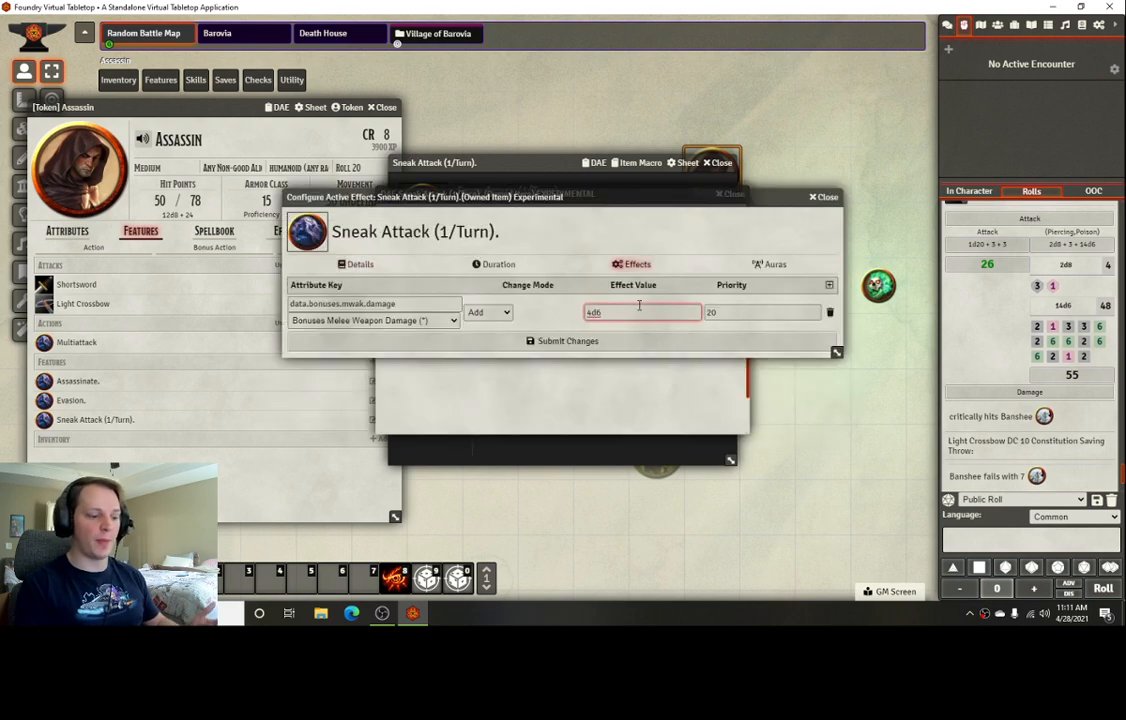
text([)
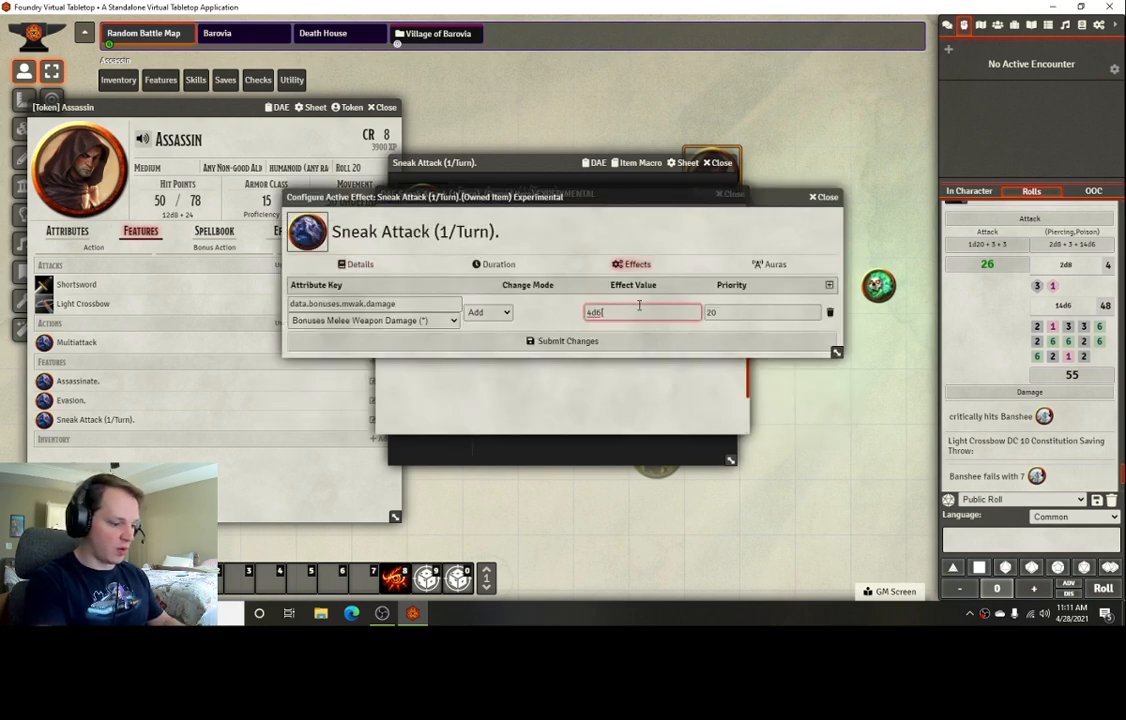
text(Piercing)
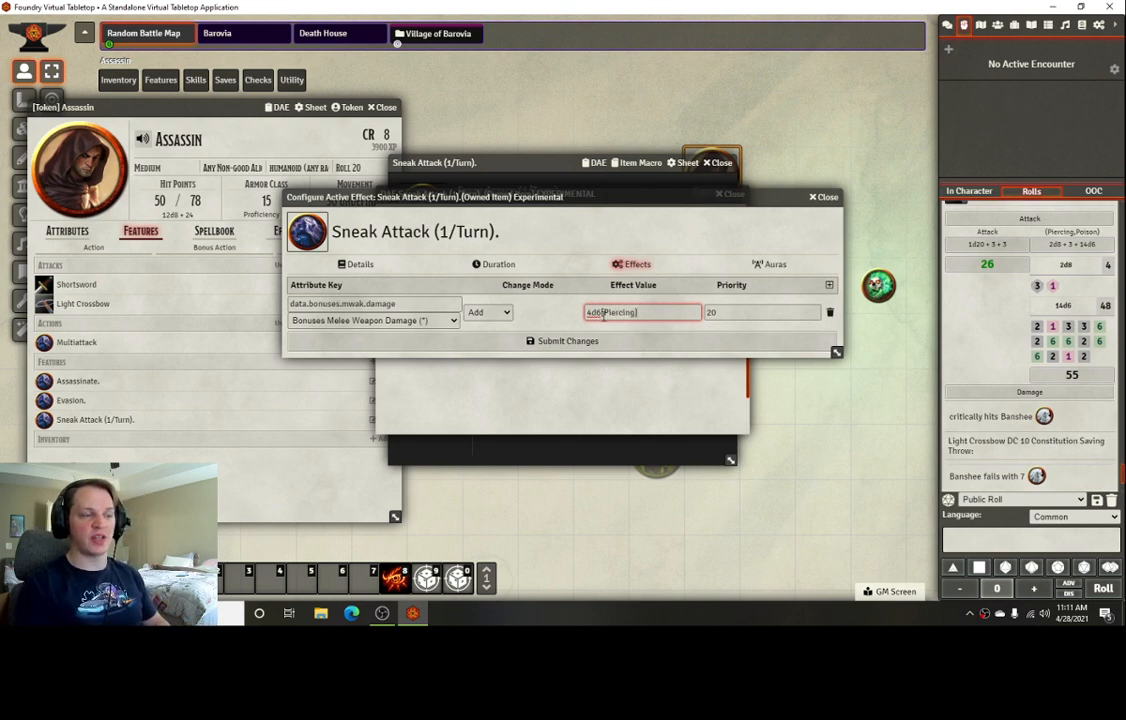
click(605, 342)
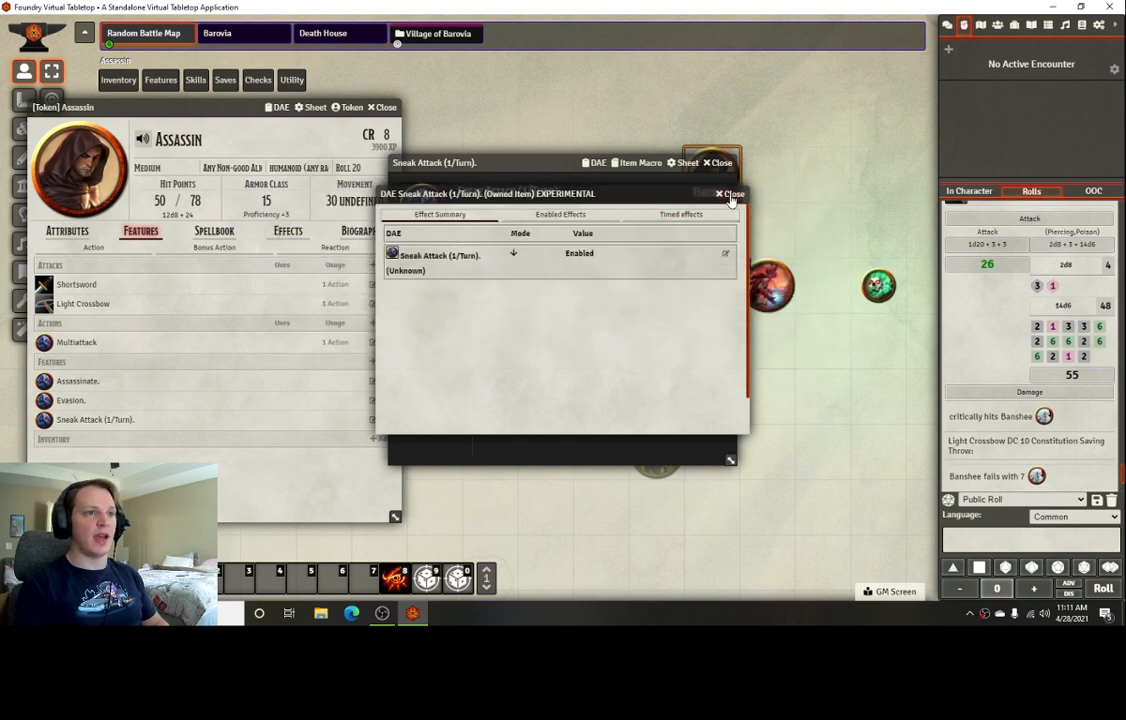
click(731, 195)
click(718, 162)
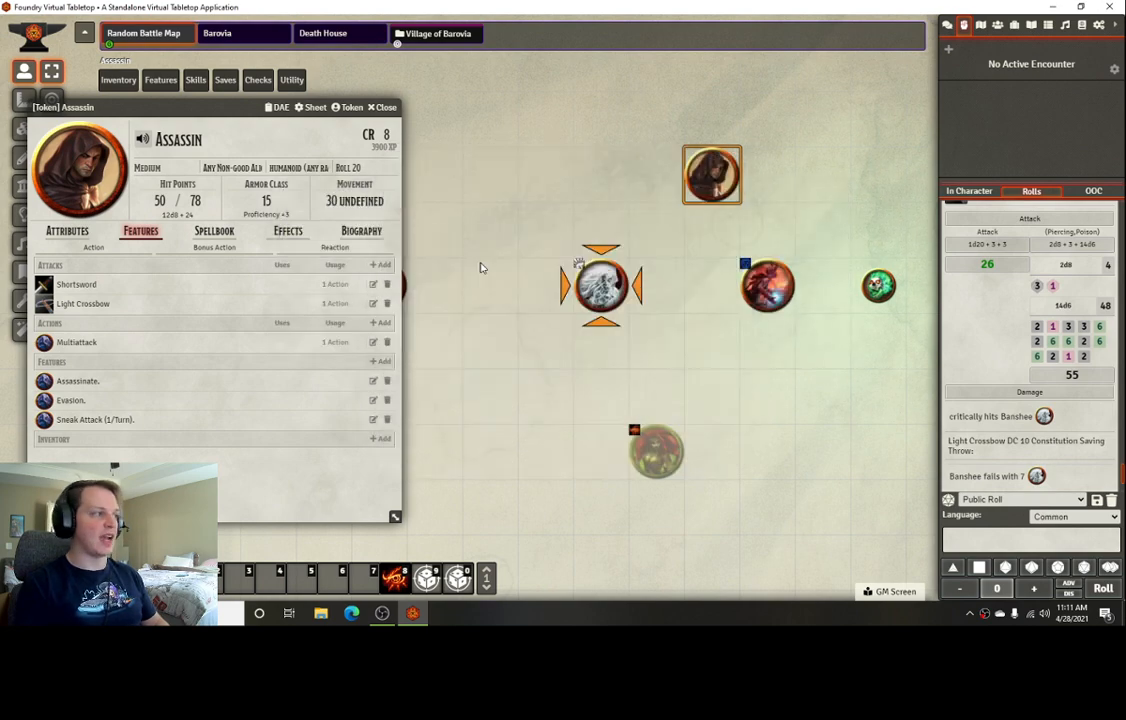
Repeat the Light Crossbow attack on the Banshee and compare the damage dice with the weapon's description
click(43, 303)
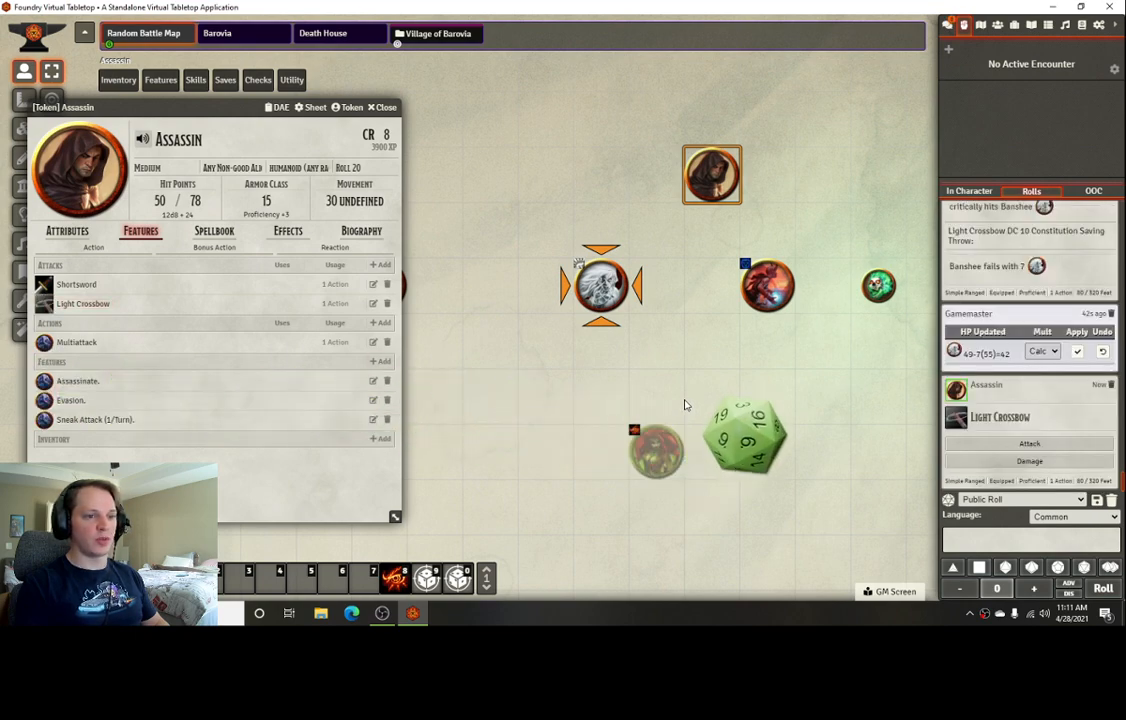
click(870, 349)
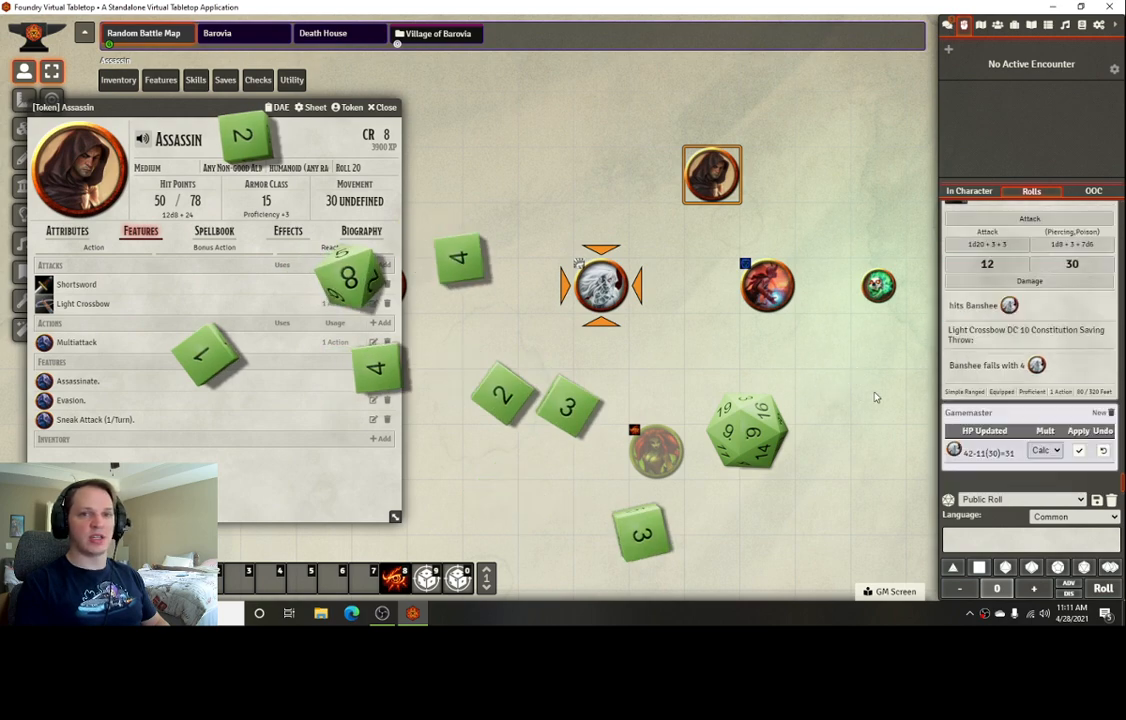
mouse_move(1074, 251)
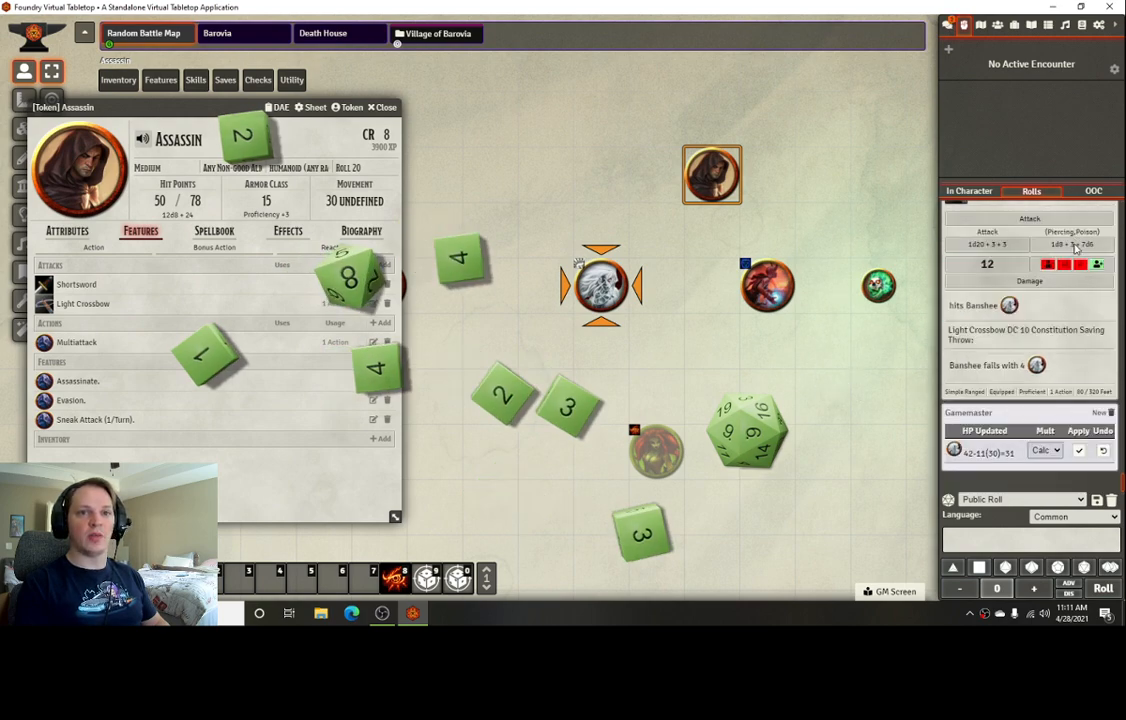
click(1075, 246)
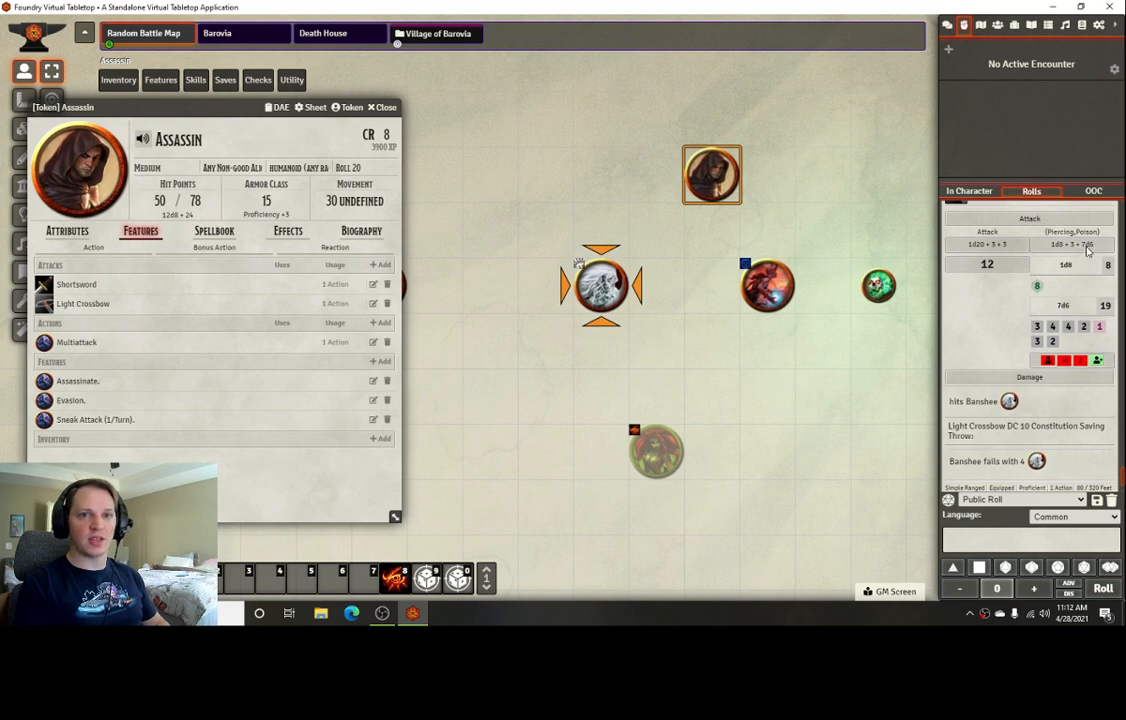
click(94, 308)
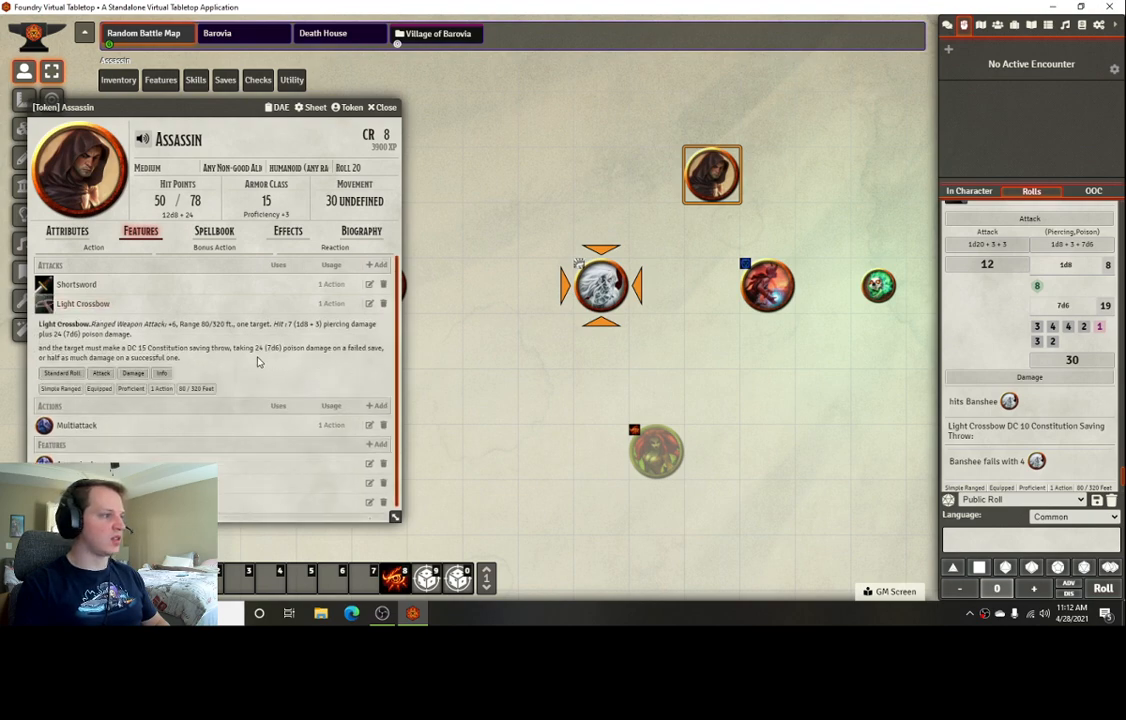
Check the Assassin's effects, features and spellbook on its character sheet
click(286, 232)
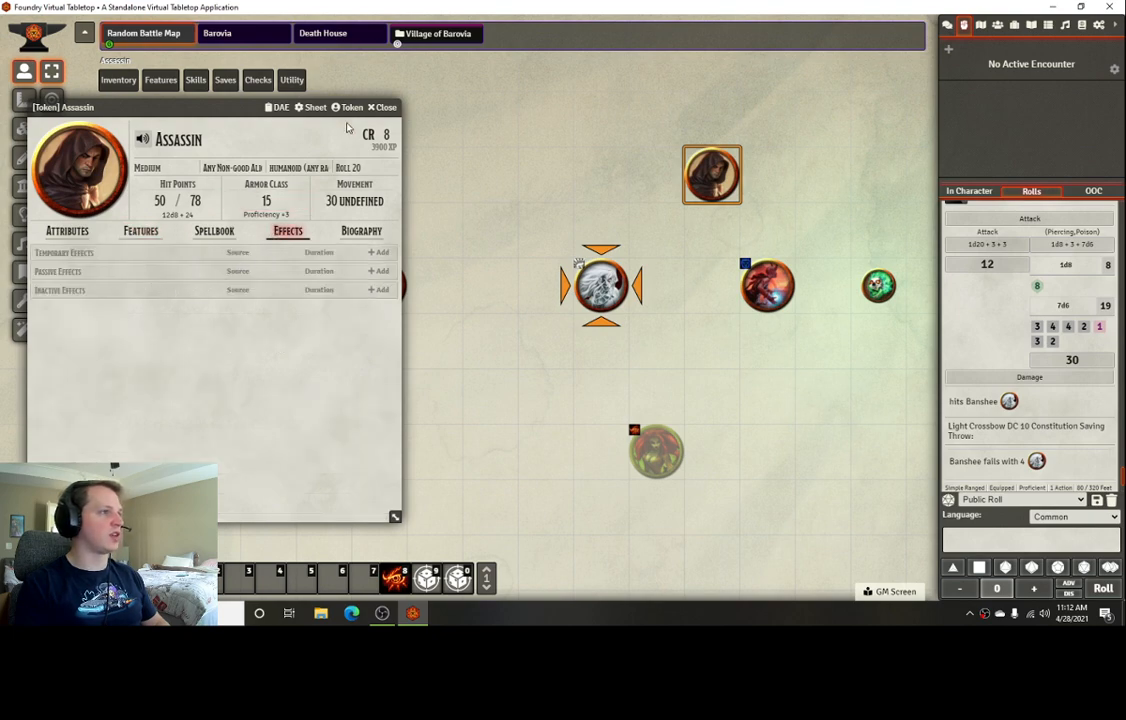
click(141, 231)
click(215, 232)
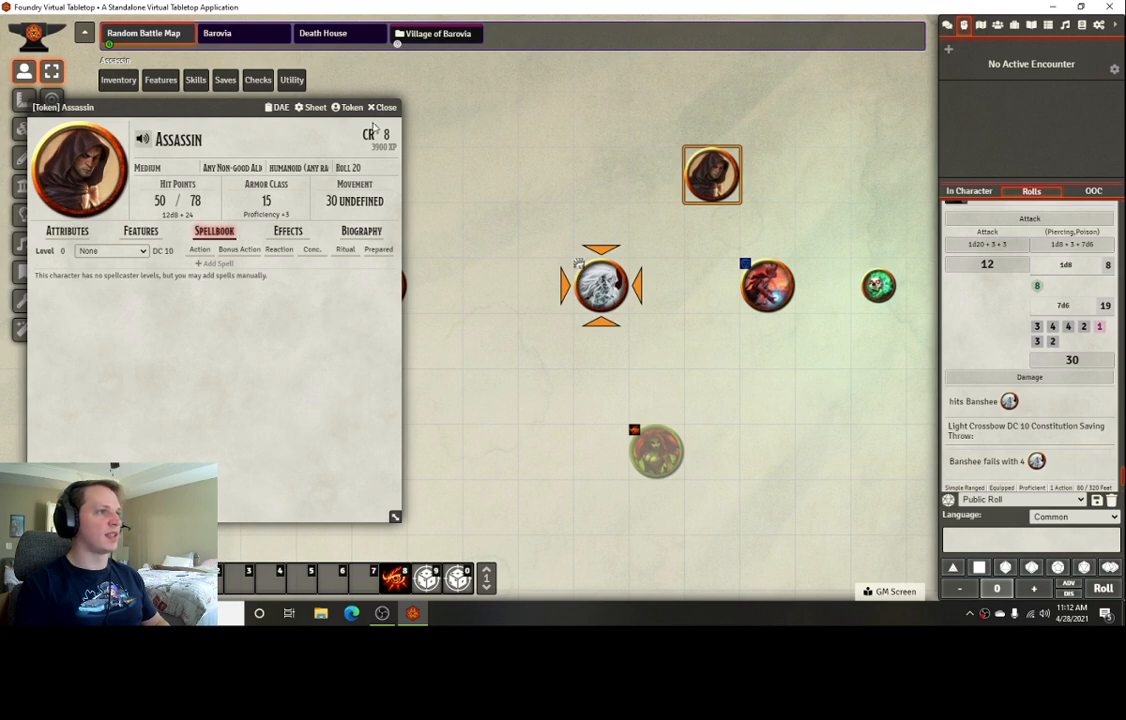
Open the Sneak Attack (1/Turn) item from the world's item directory and open its active effect for editing
click(999, 26)
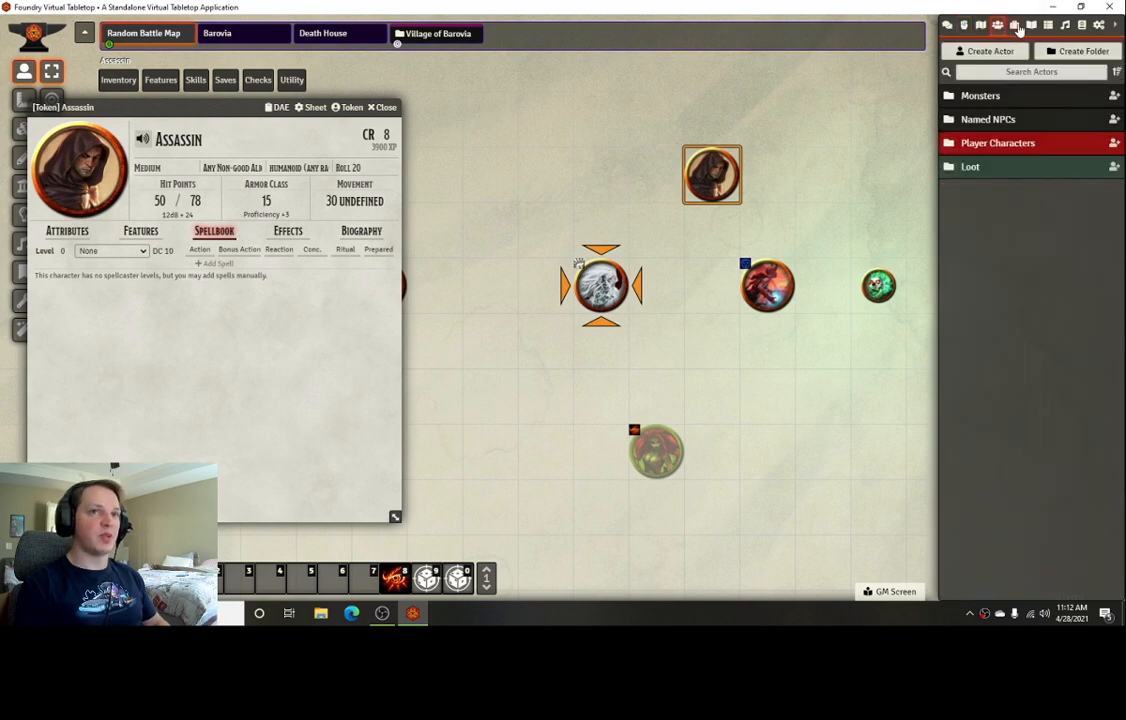
click(1015, 26)
scroll(1031, 402, down, 1)
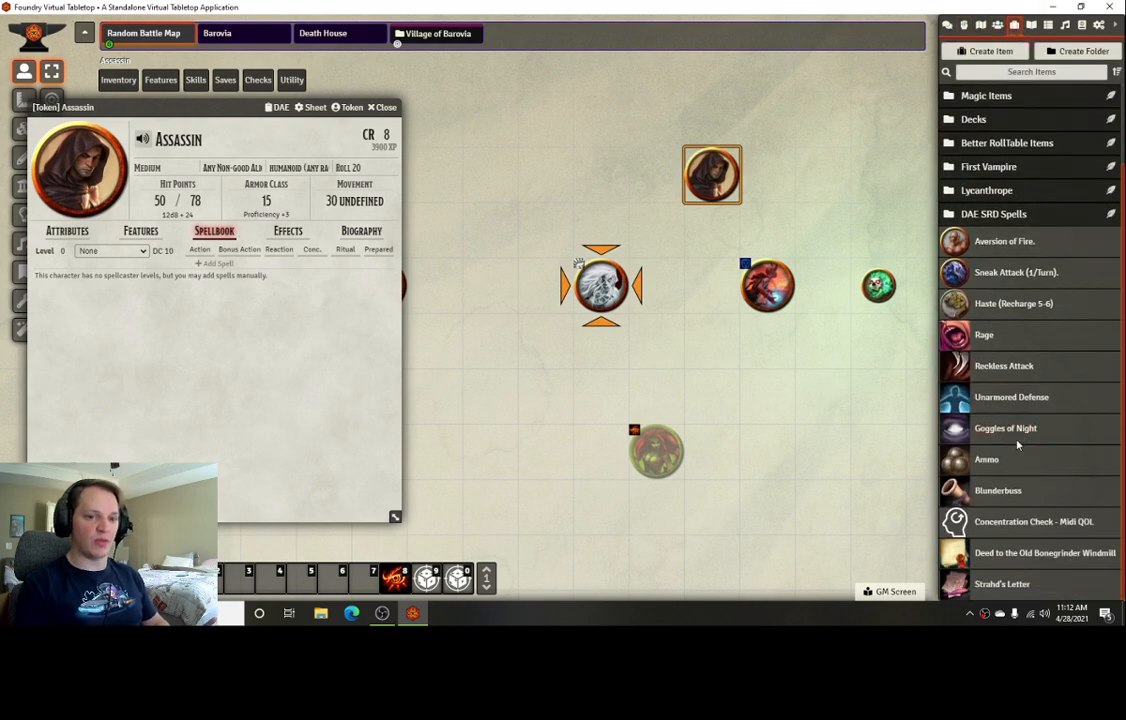
click(1011, 273)
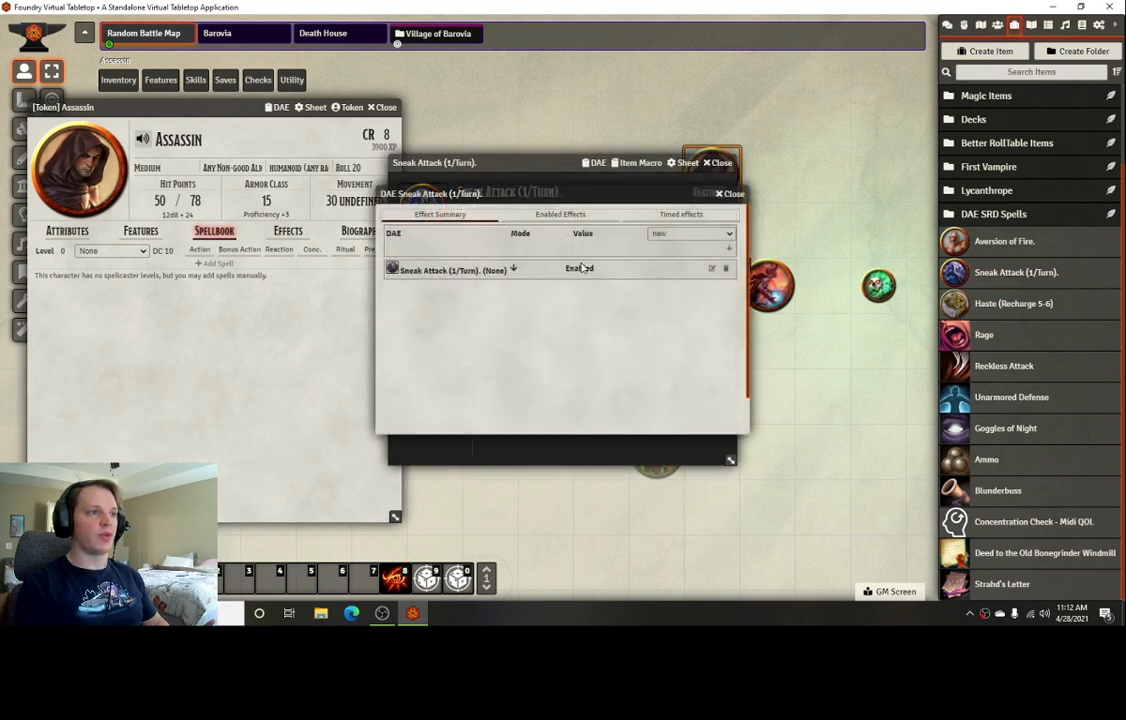
click(711, 268)
Clear the special duration of the Sneak Attack effect, submit the change and close the item's windows
click(495, 266)
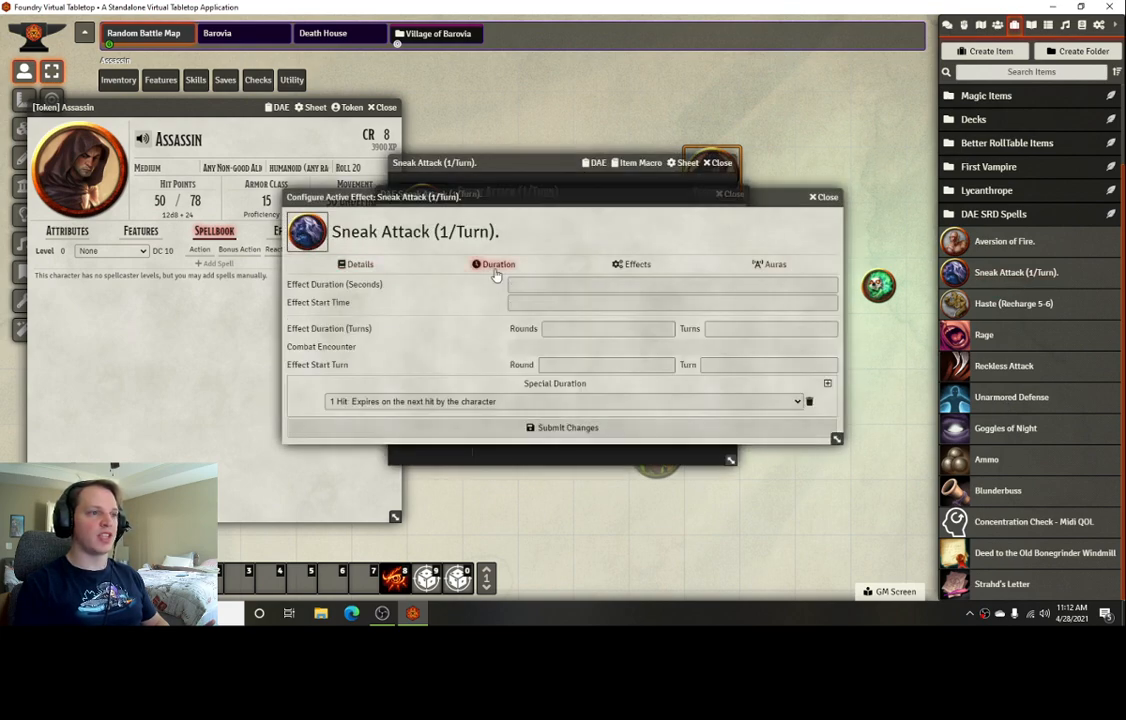
click(655, 402)
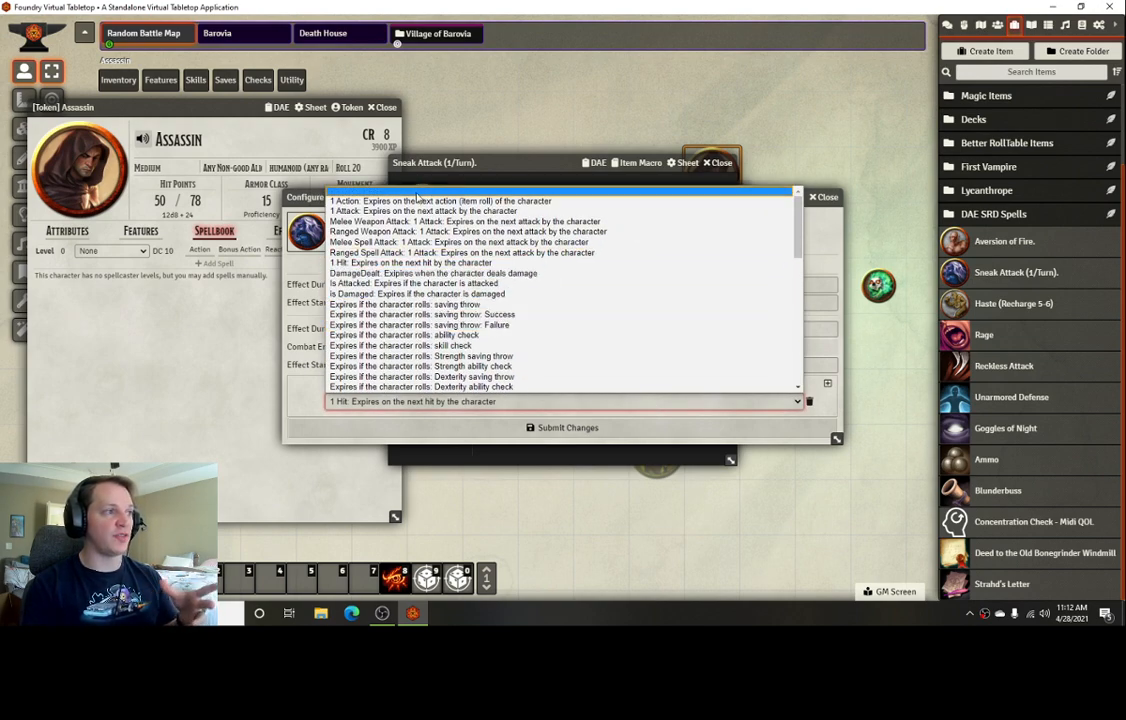
click(366, 168)
click(451, 333)
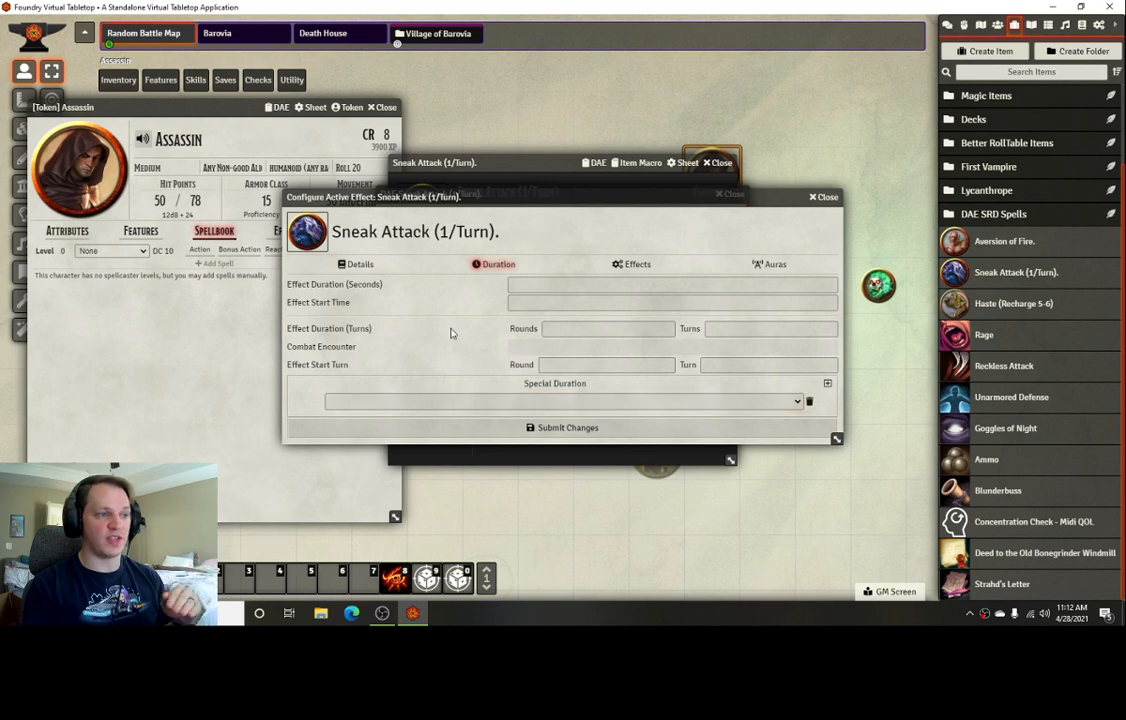
click(625, 266)
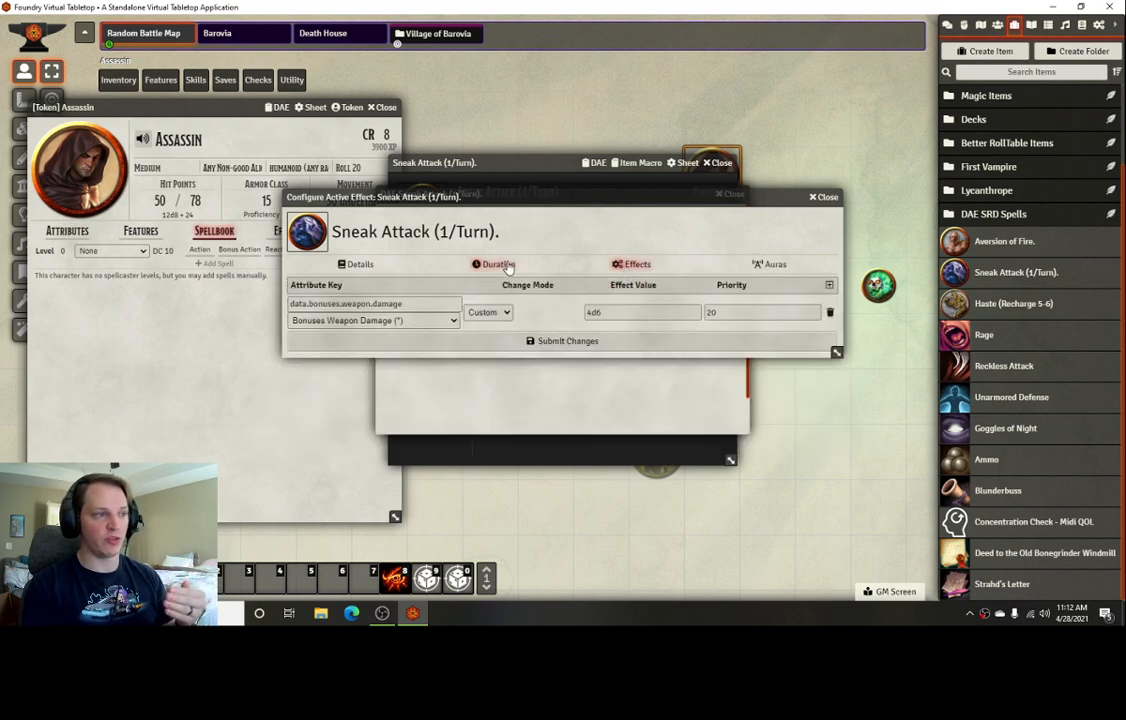
click(560, 346)
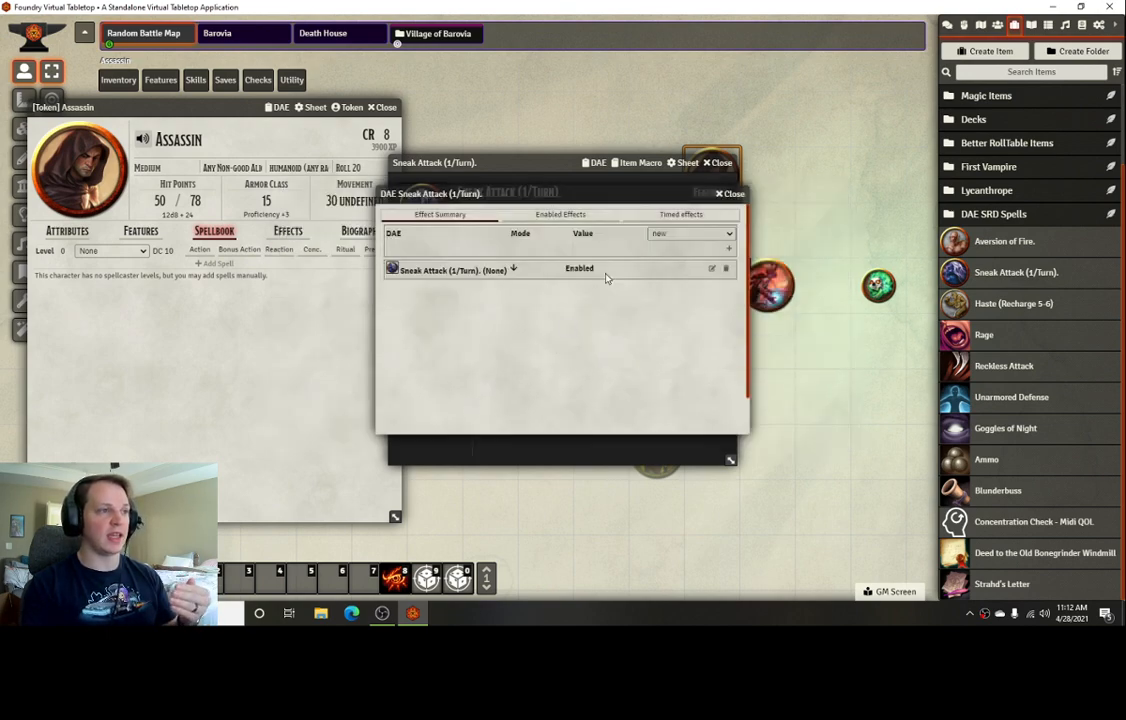
click(731, 195)
click(721, 163)
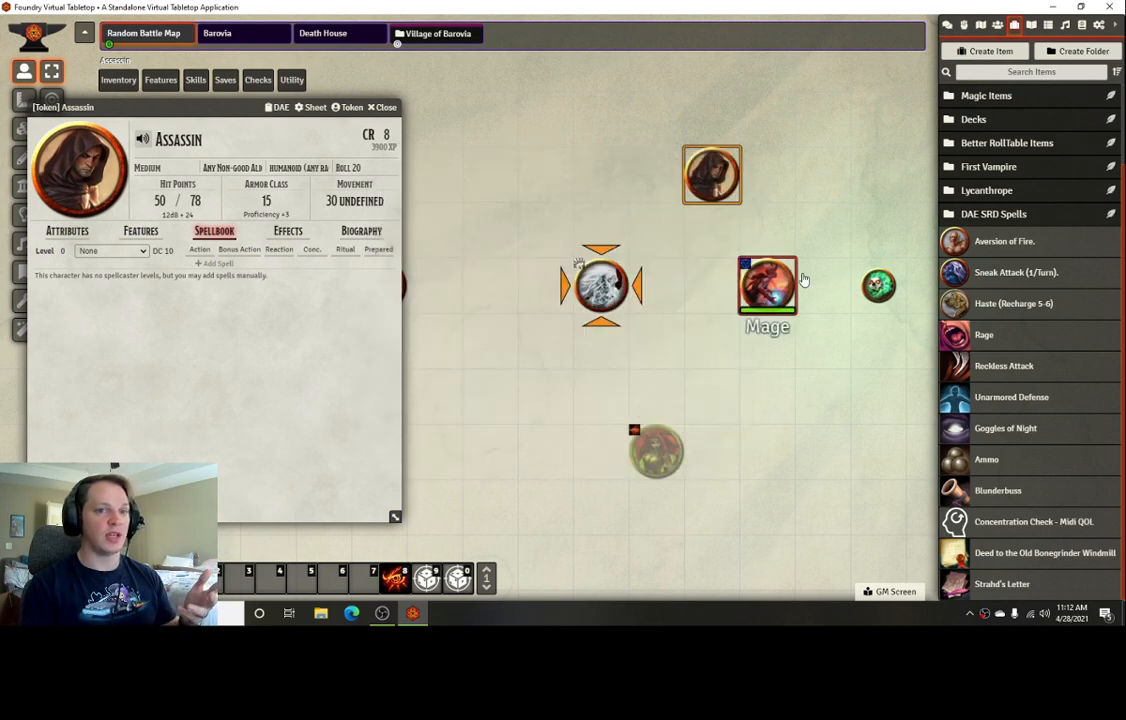
Replace the Assassin's Sneak Attack (1/Turn) feature with the updated copy from the world's item directory
click(141, 230)
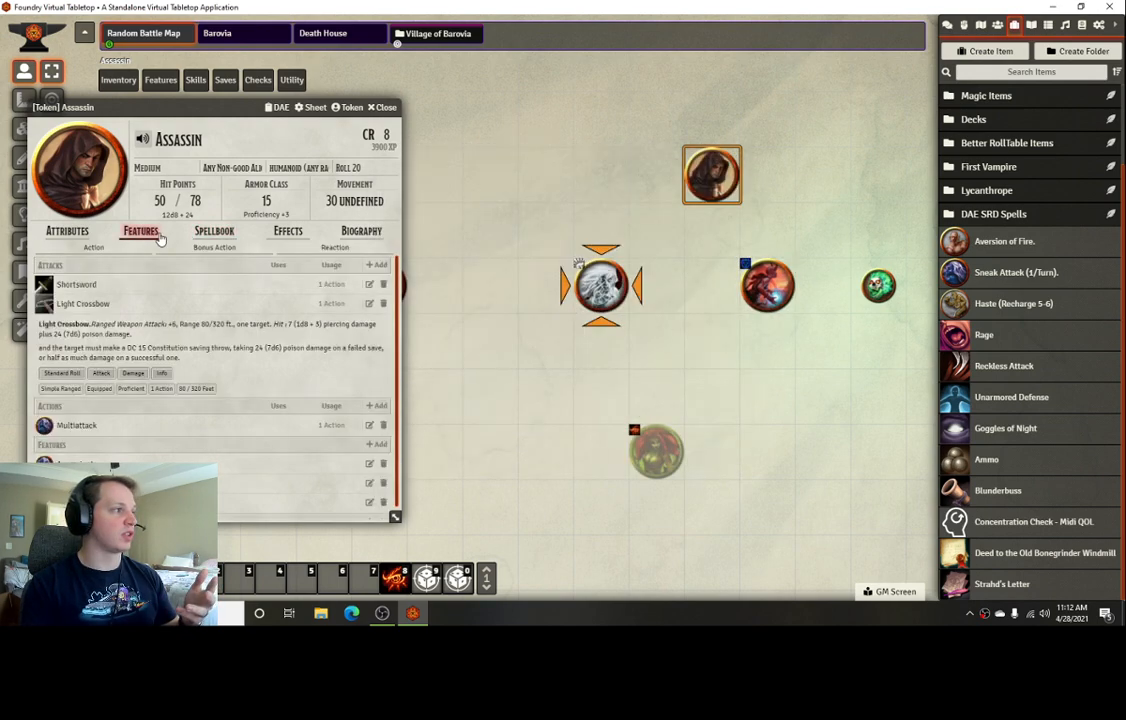
scroll(281, 412, down, 1)
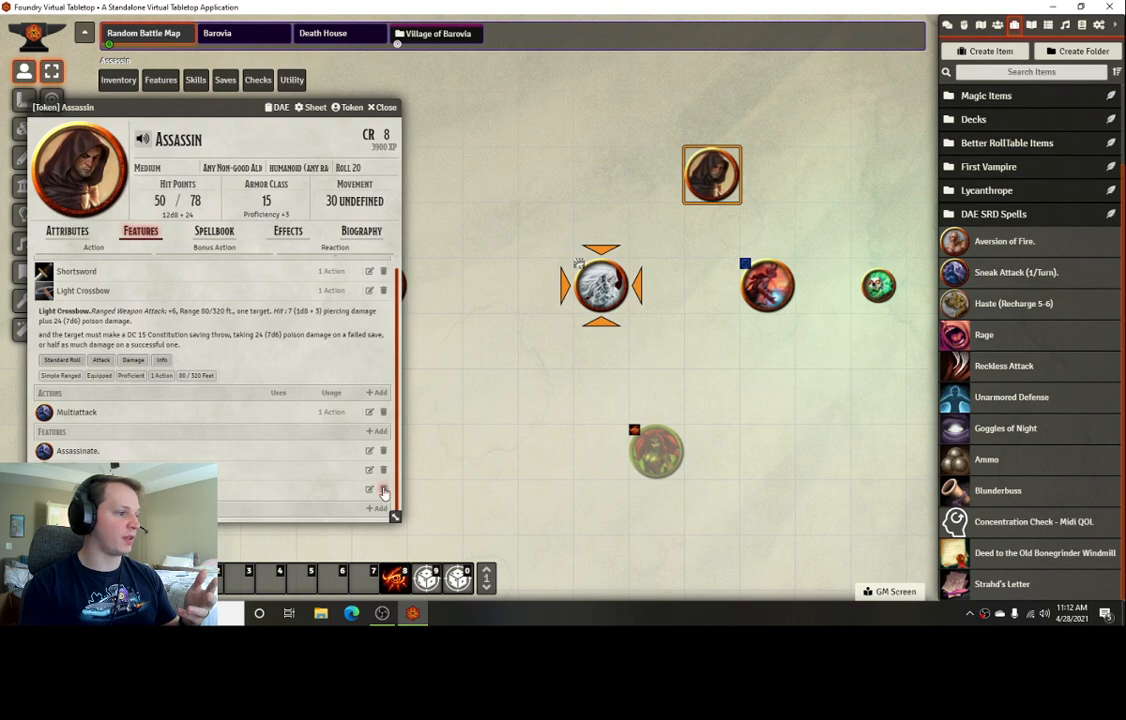
click(383, 489)
click(499, 336)
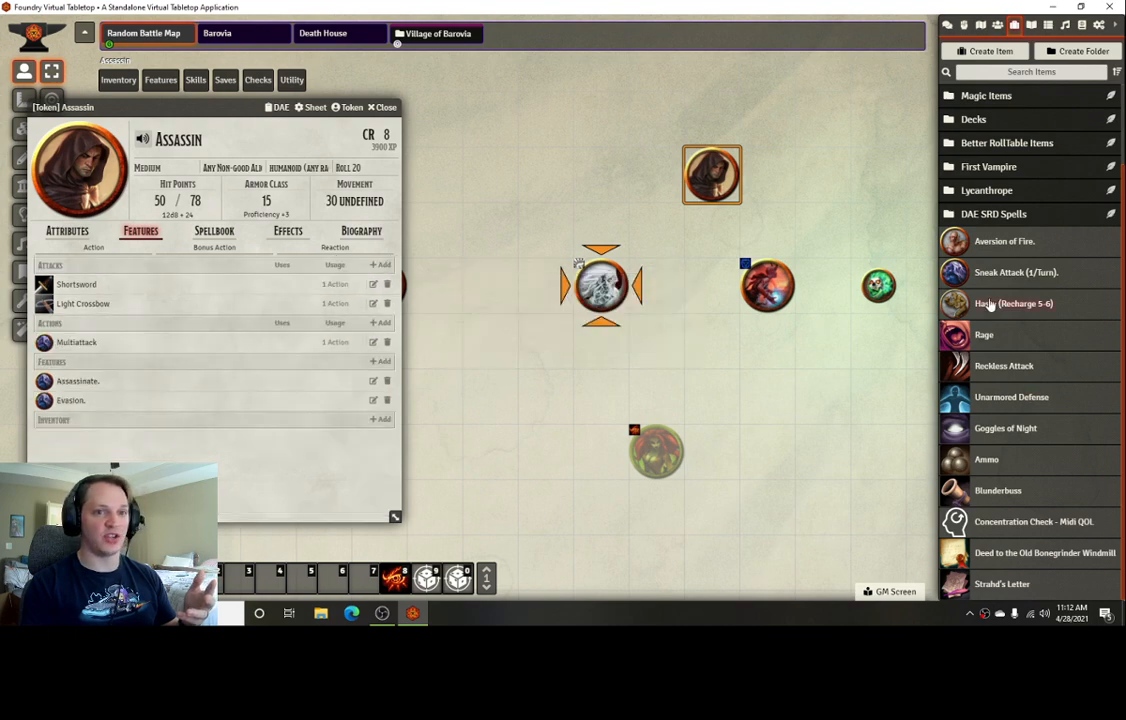
drag(991, 282, 234, 417)
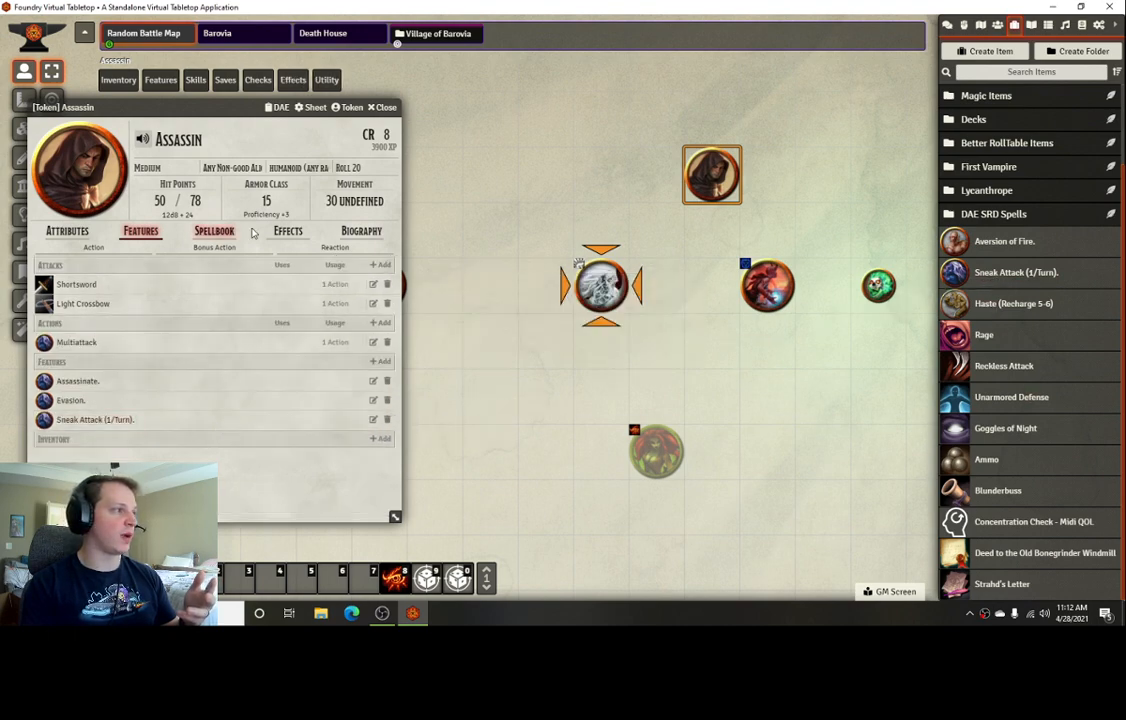
Disable the passive Sneak Attack (1/Turn) effect on the Assassin and close its sheet
click(288, 231)
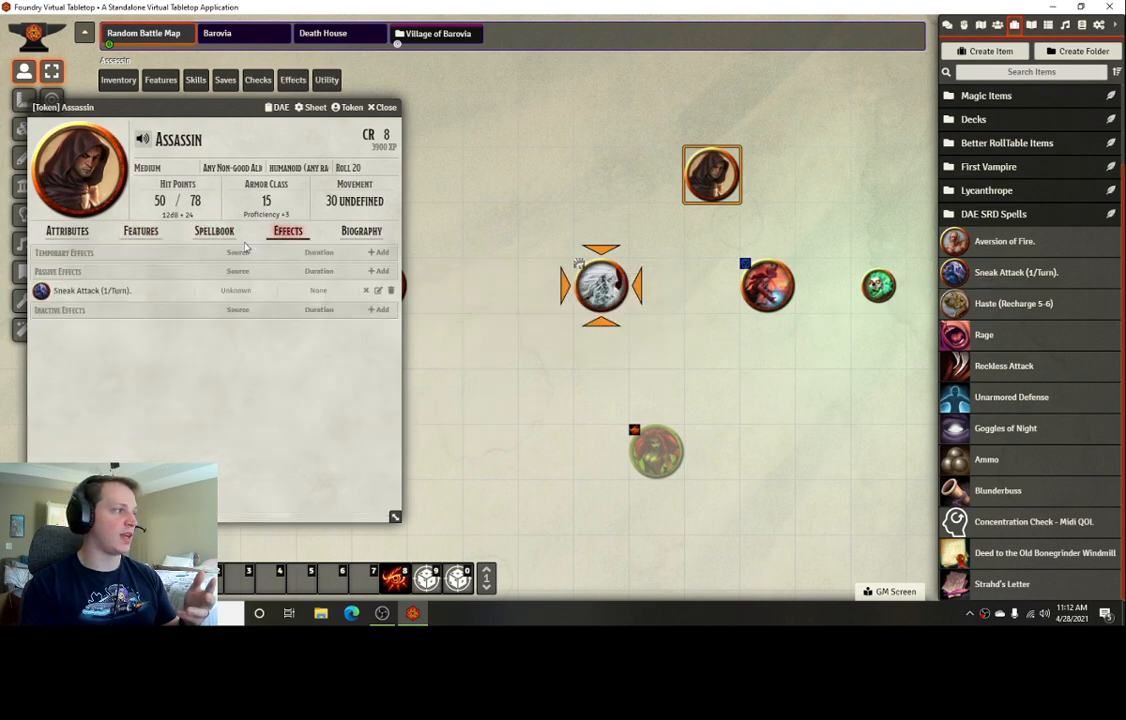
click(366, 290)
click(381, 107)
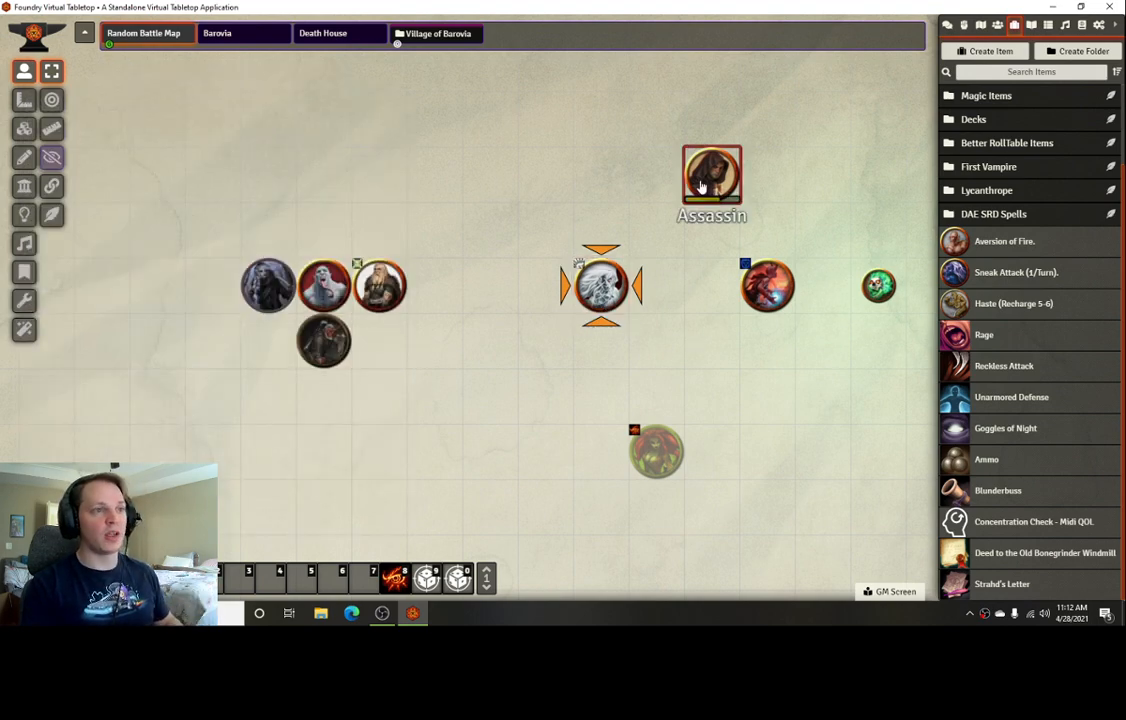
Move the Assassin token directly beside the Banshee and the Mage token directly above the Banshee
drag(705, 180, 658, 288)
drag(767, 285, 600, 232)
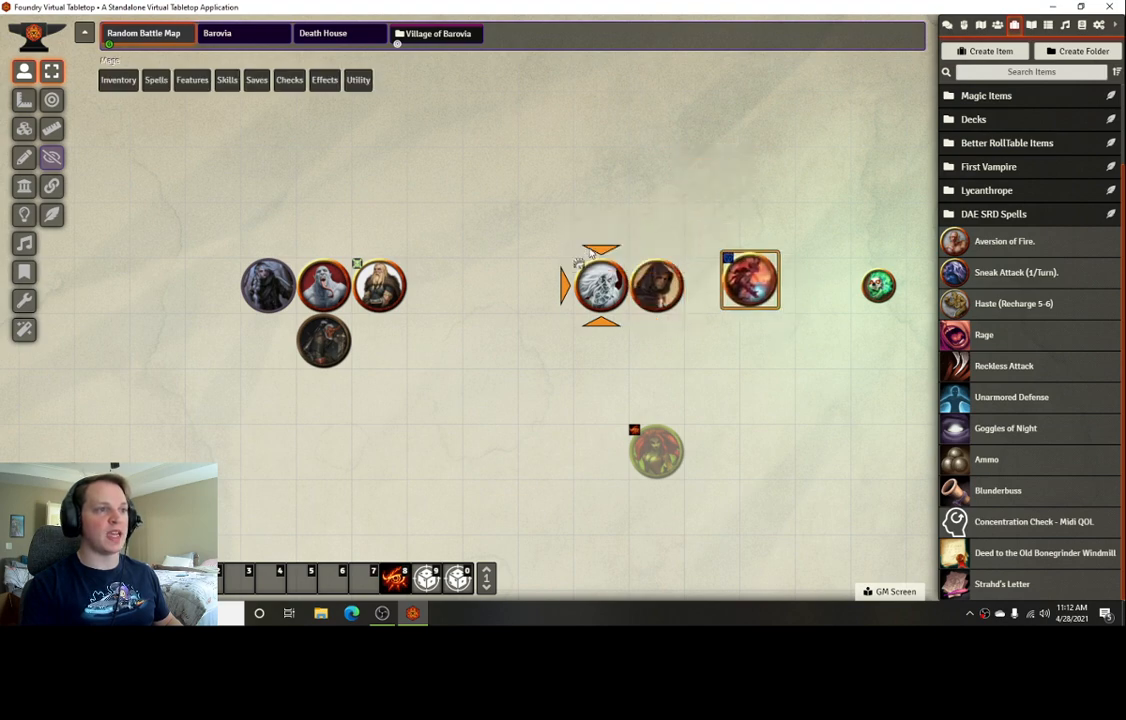
key(alt)
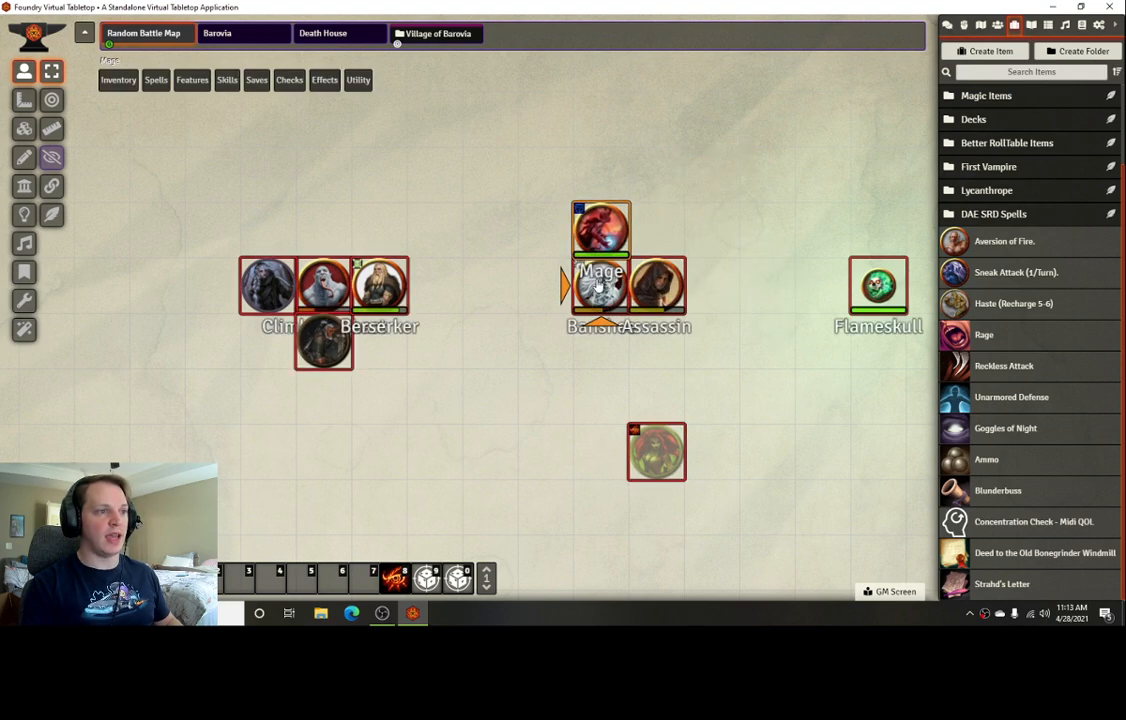
Enable the Assassin's Sneak Attack effect, attack the Banshee with the Shortsword, and roll the damage as a critical hit
click(964, 24)
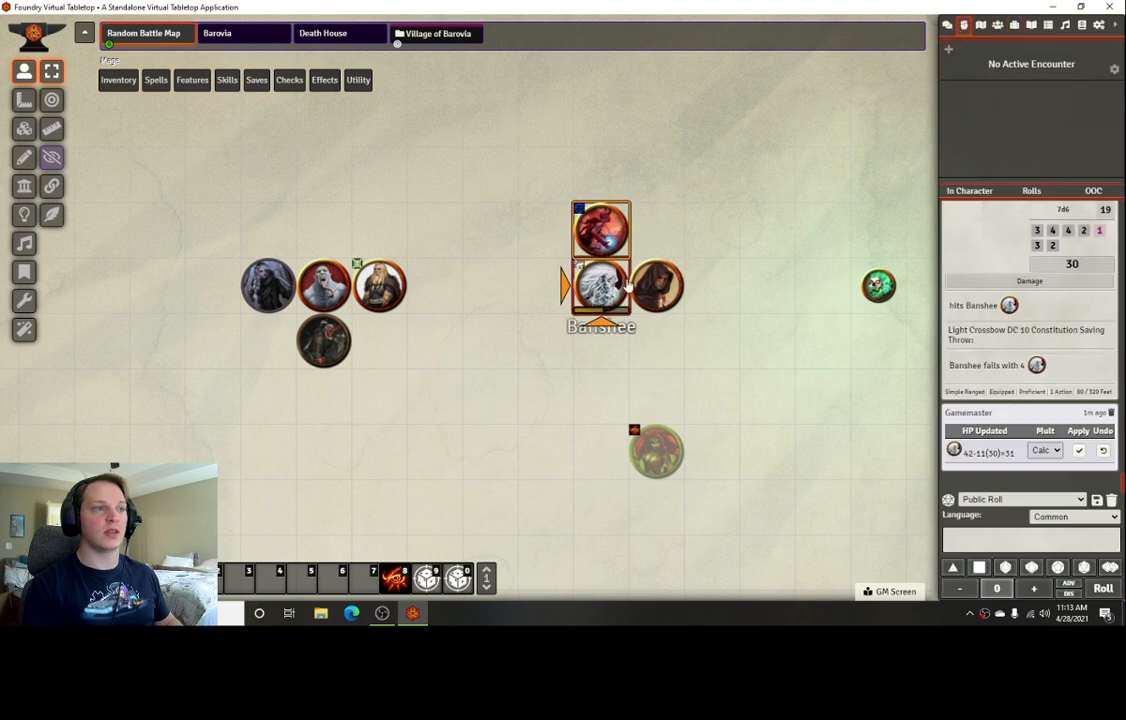
click(656, 285)
mouse_move(293, 82)
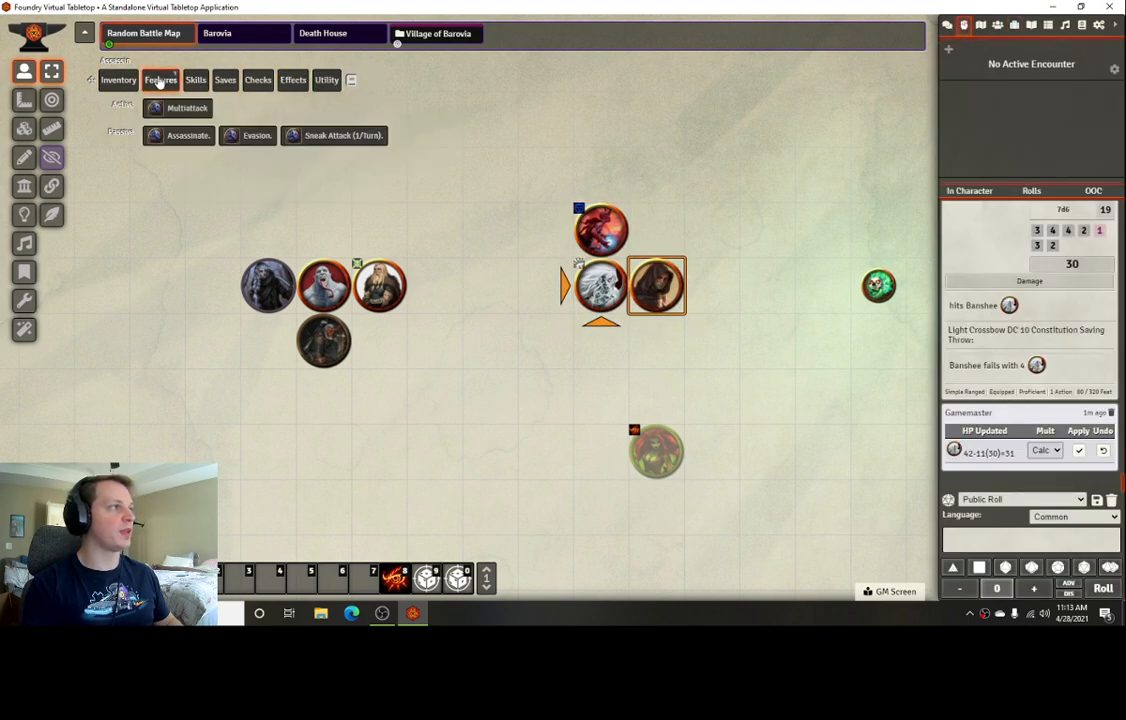
mouse_move(118, 82)
click(124, 112)
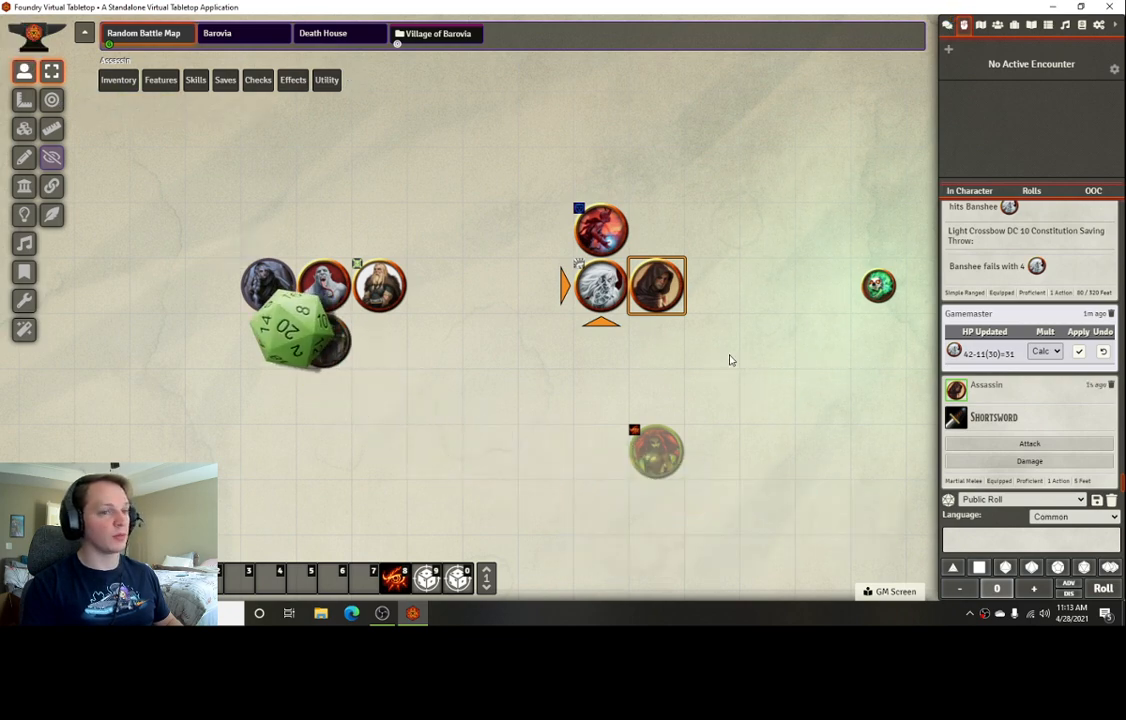
click(746, 347)
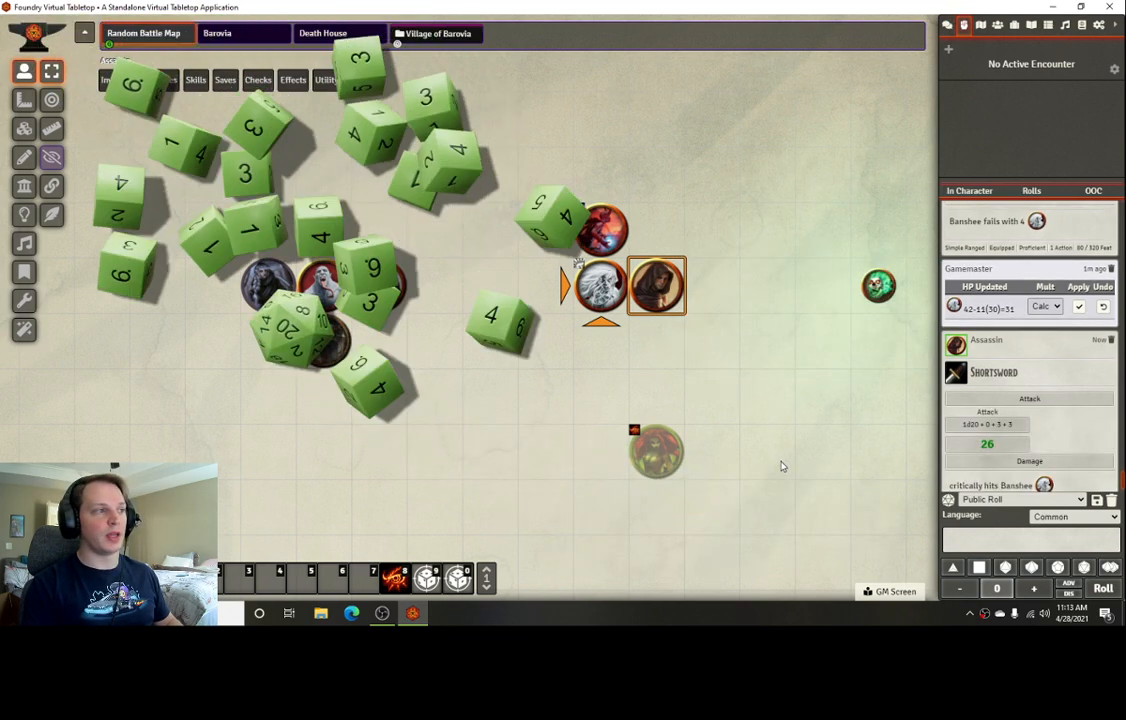
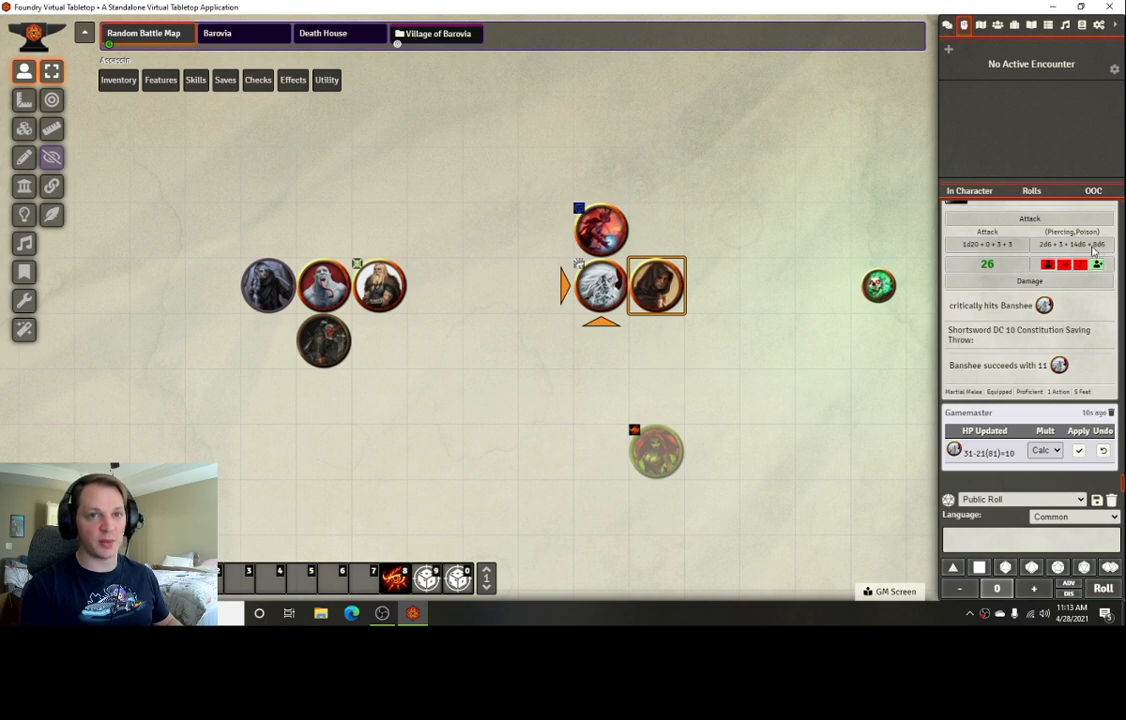
Examine the individual dice of the Shortsword damage roll and the weapon's damage formula
click(1079, 244)
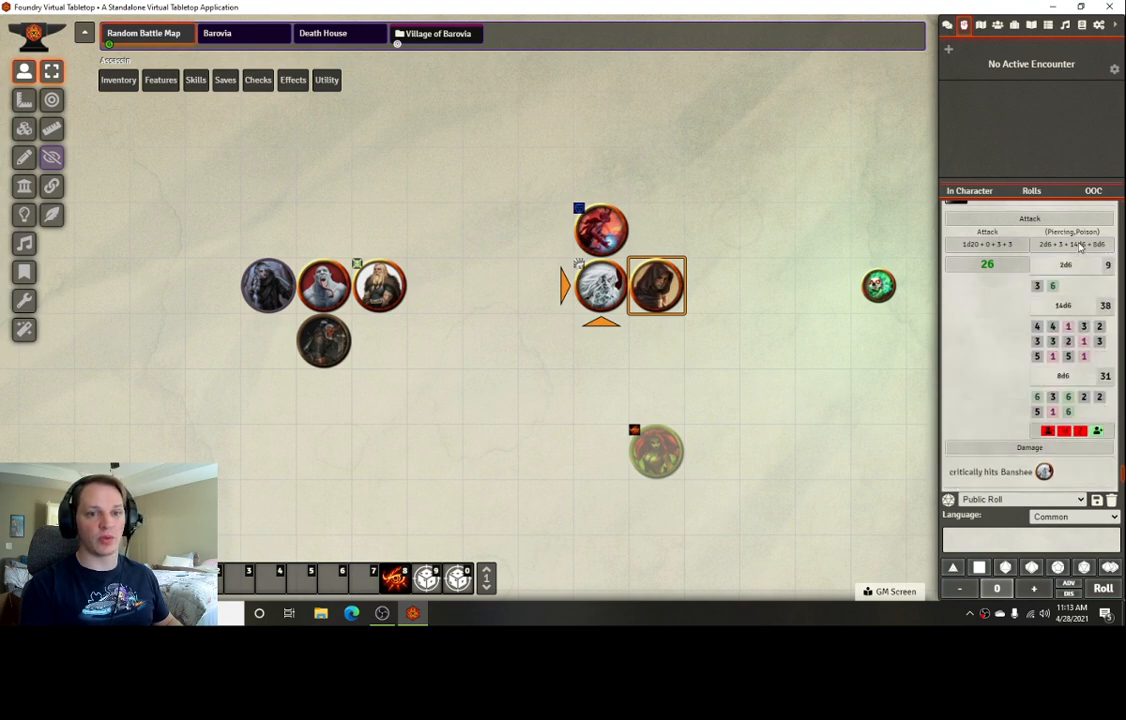
click(1079, 244)
click(856, 484)
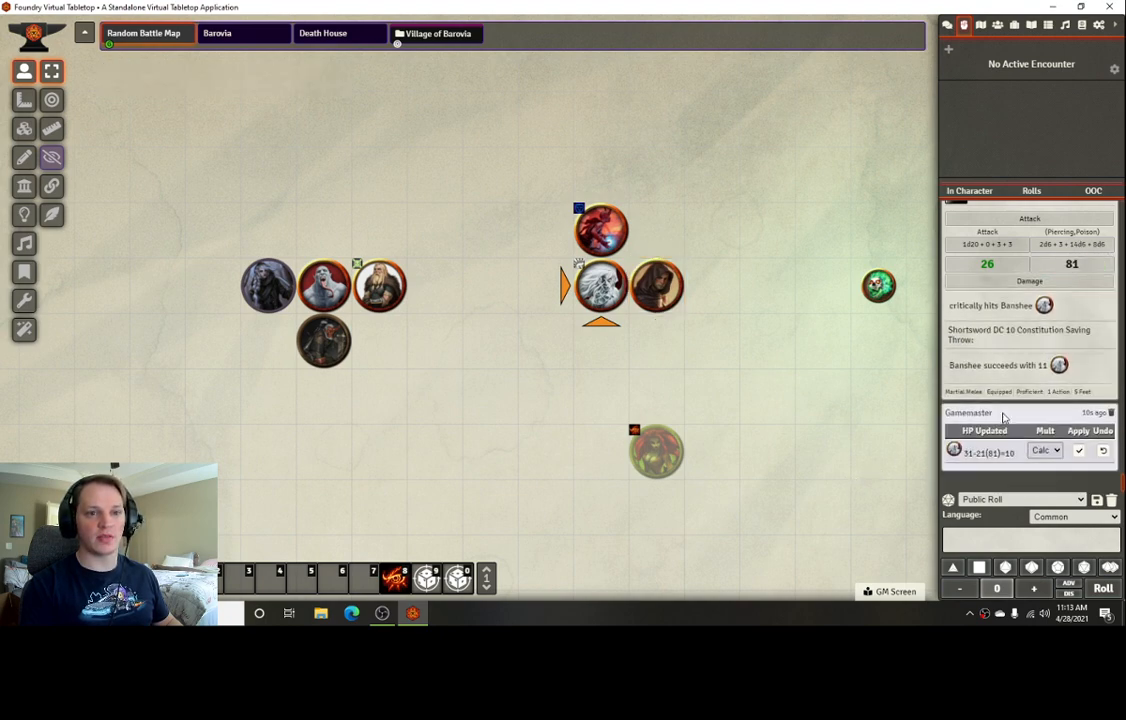
click(1030, 282)
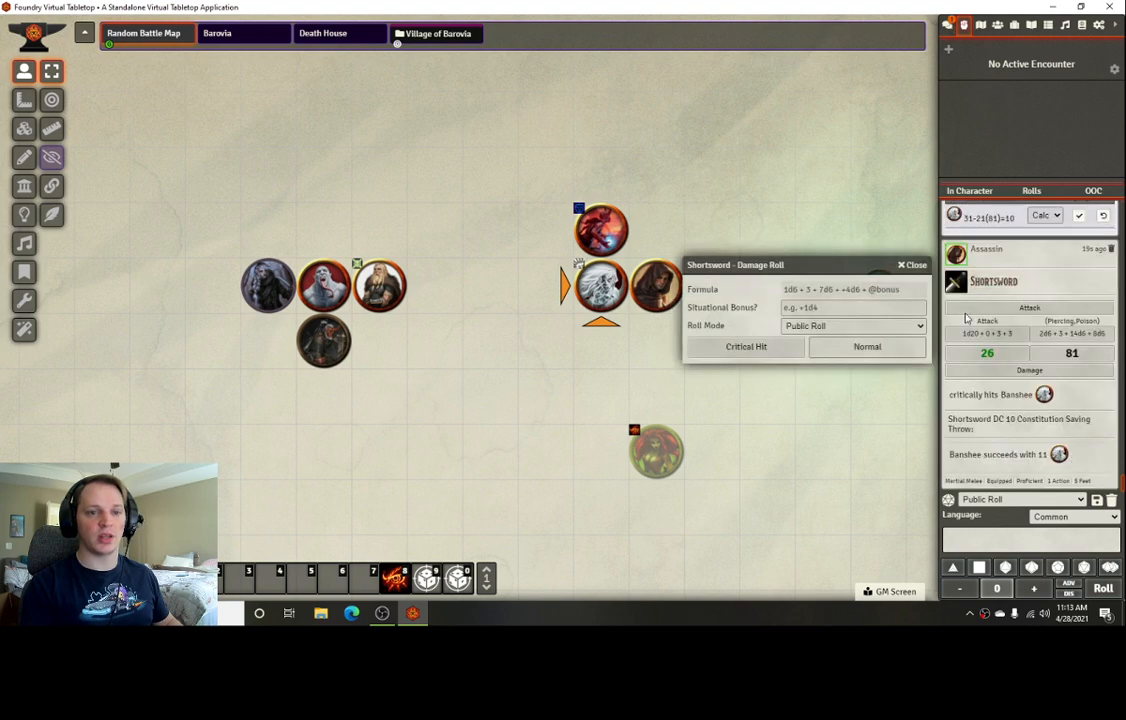
click(914, 266)
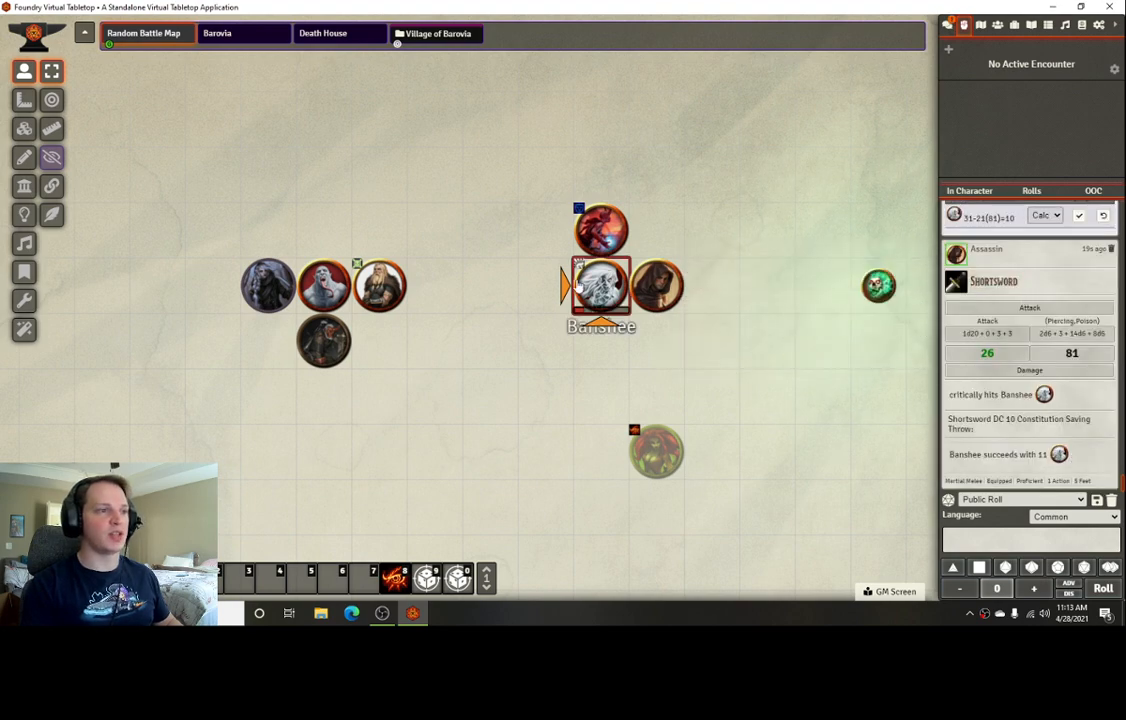
scroll(803, 396, down, 2)
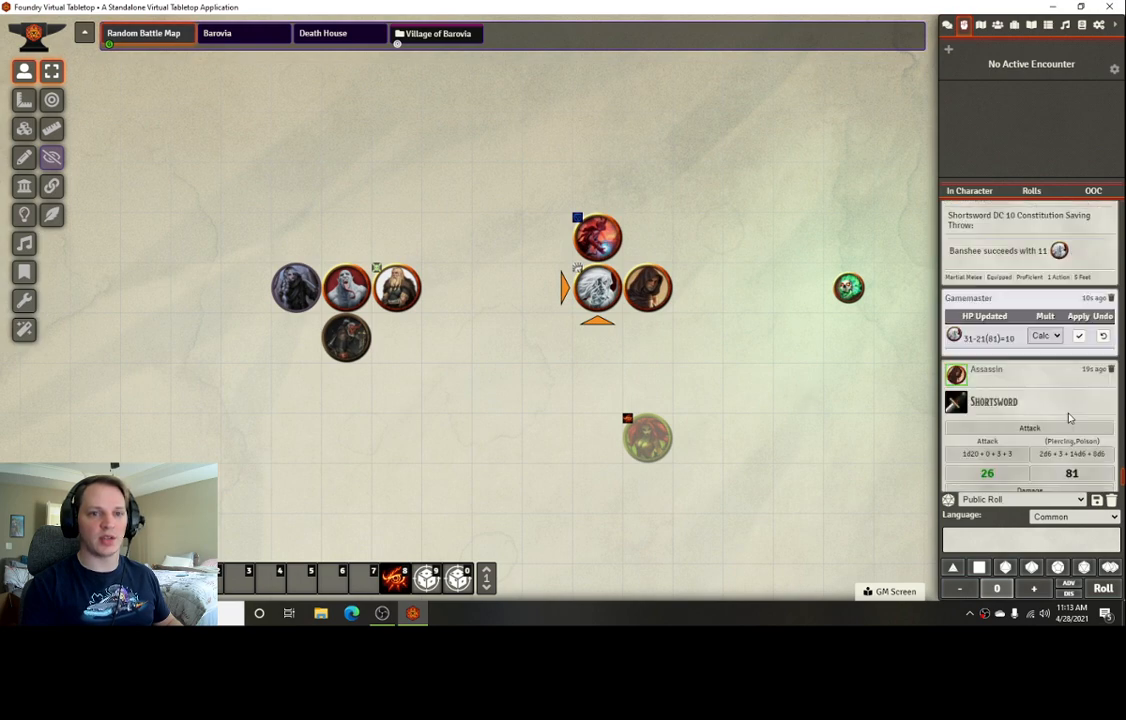
scroll(739, 383, down, 2)
Turn off the Assassin's Sneak Attack (1/Turn) effect and check its state in the sheet's effects and features
scroll(710, 315, up, 3)
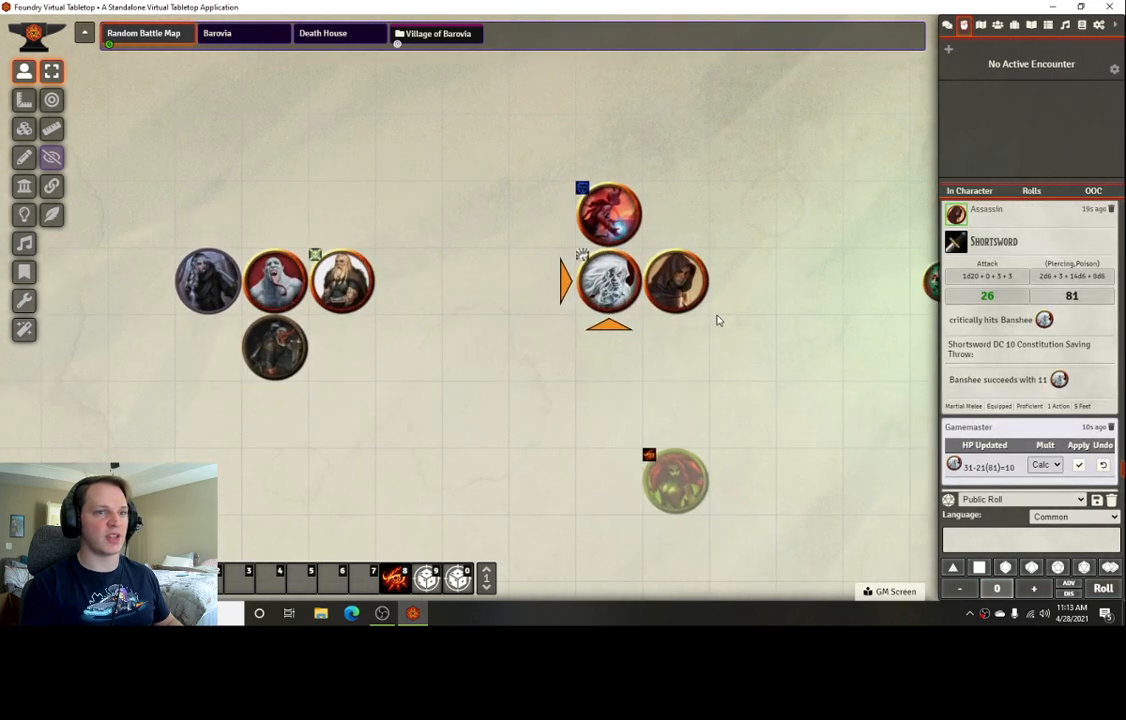
click(705, 287)
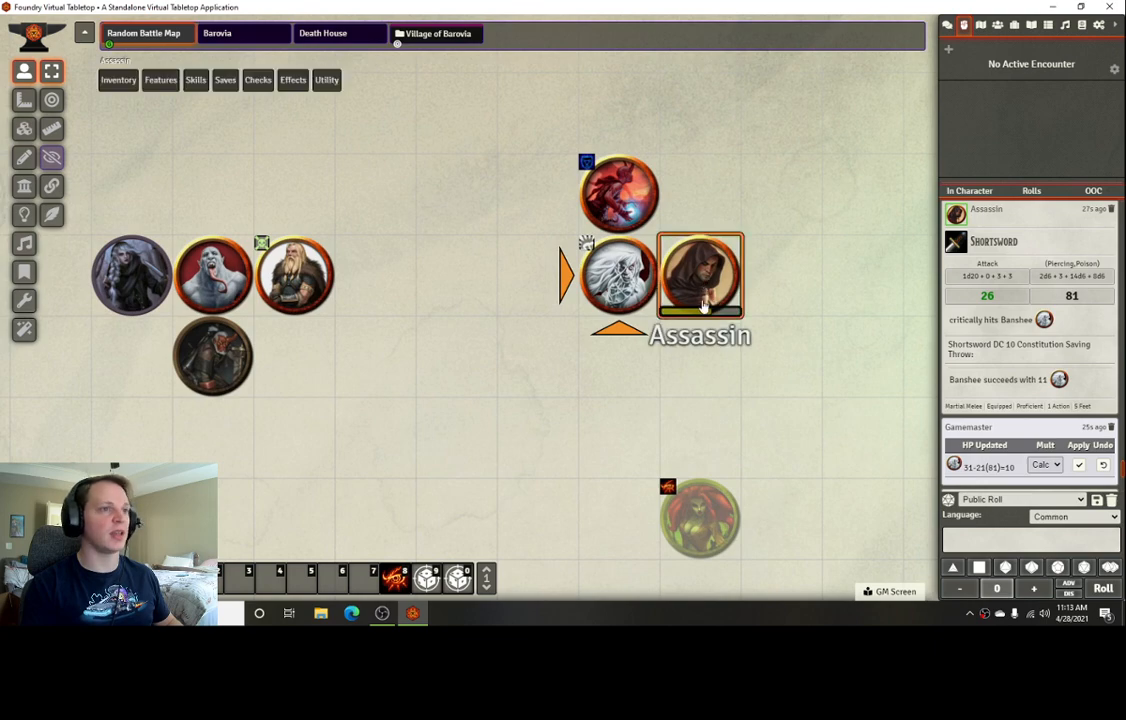
mouse_move(295, 88)
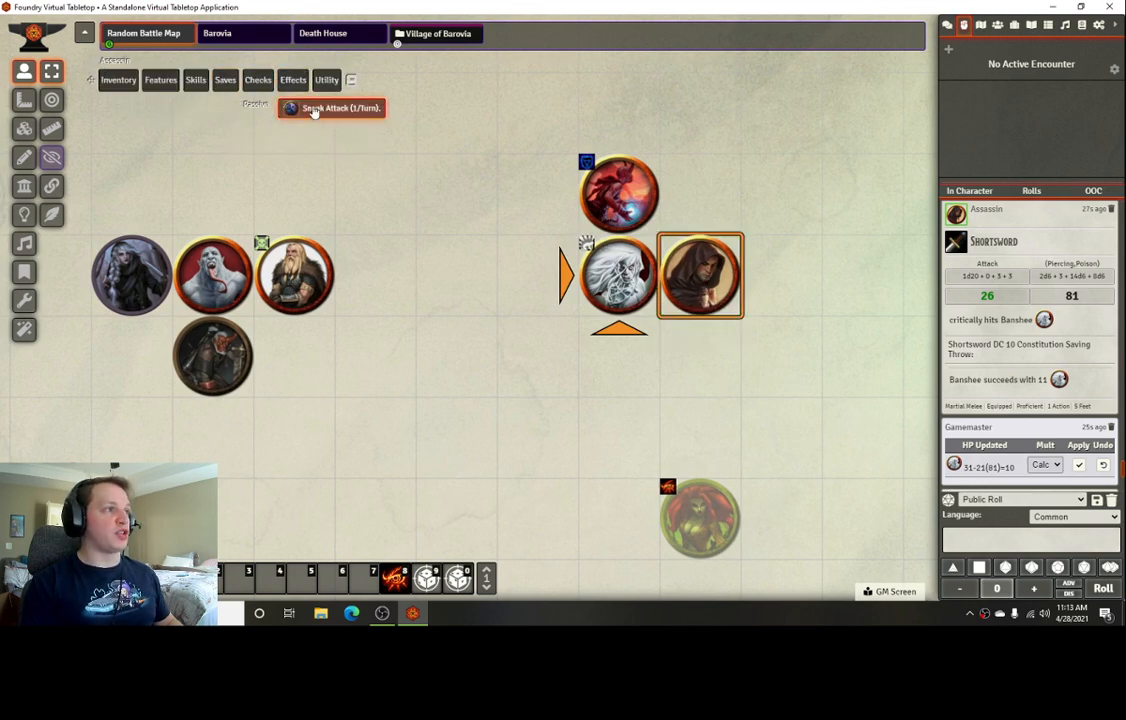
double_click(703, 285)
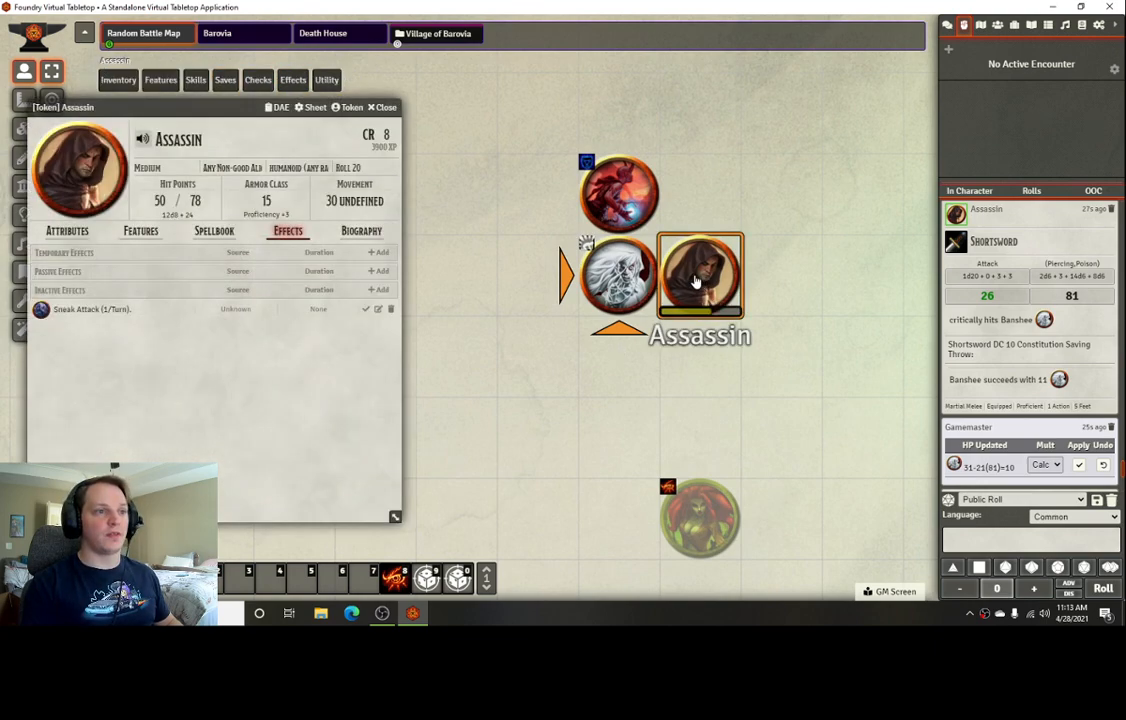
click(126, 237)
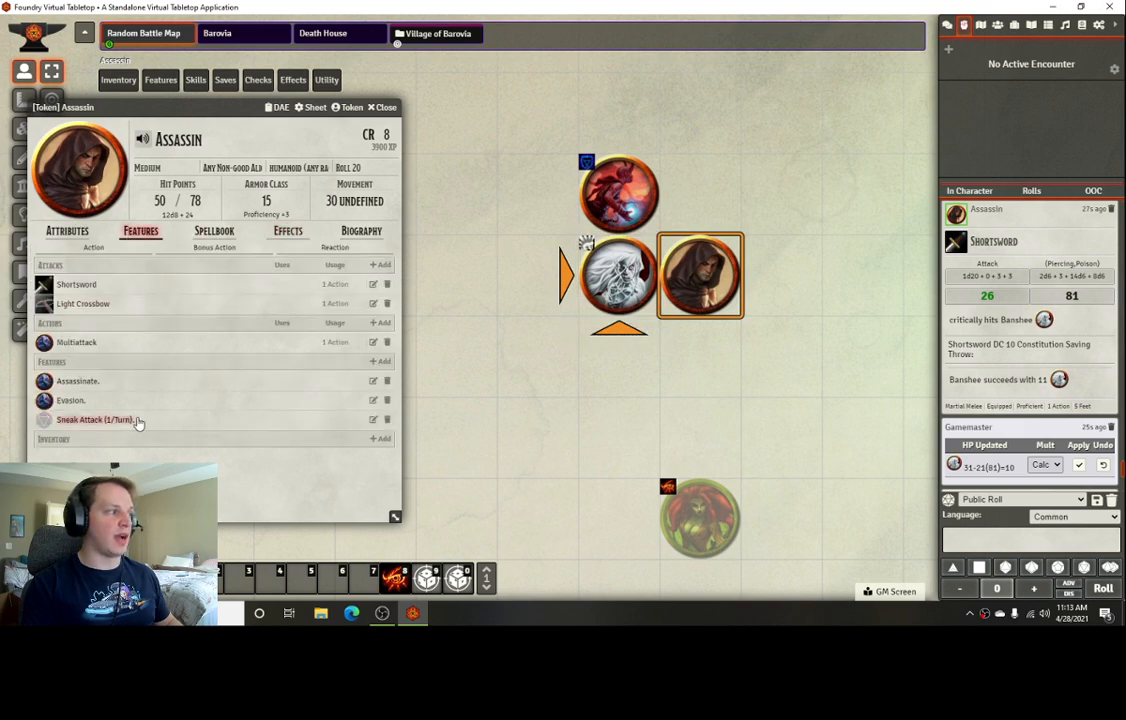
click(381, 106)
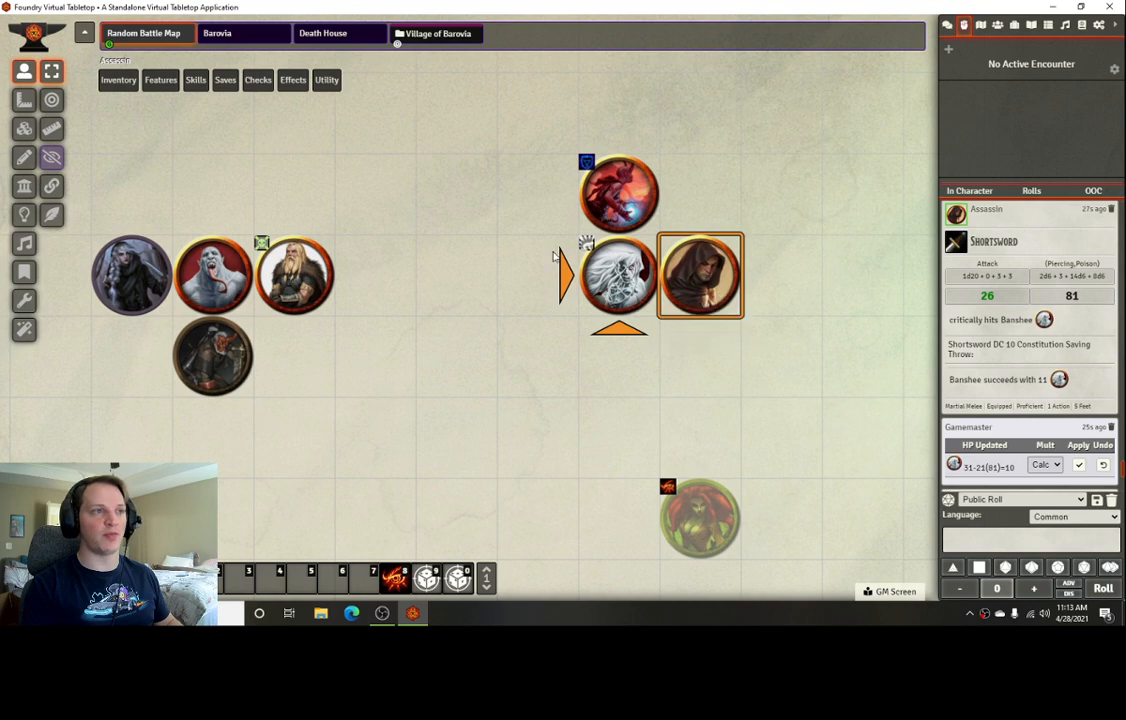
Move the Assassin token away from the Banshee to open ground above the group of four tokens
scroll(440, 284, down, 5)
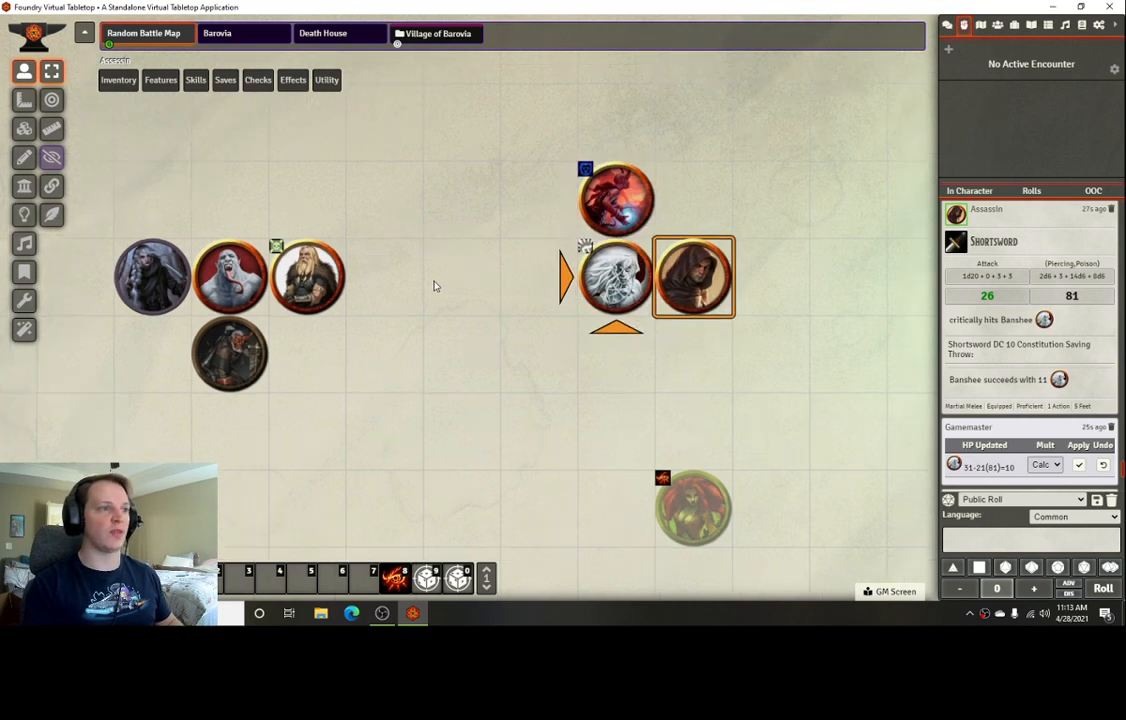
scroll(710, 279, down, 3)
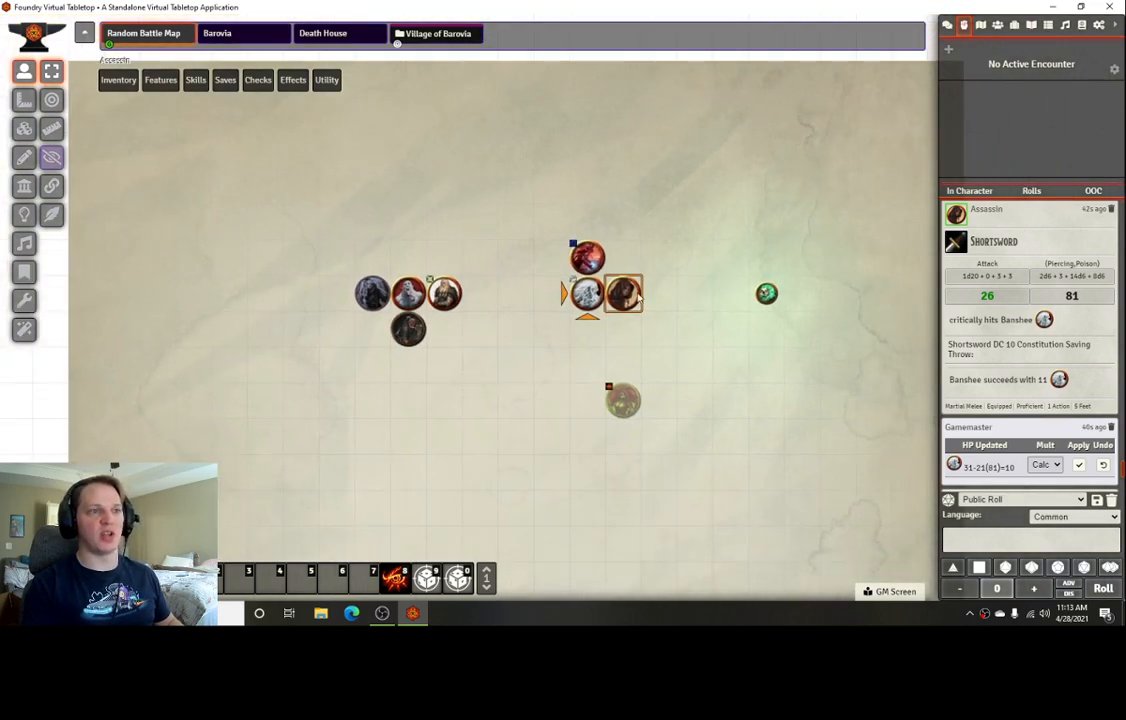
drag(612, 277, 351, 172)
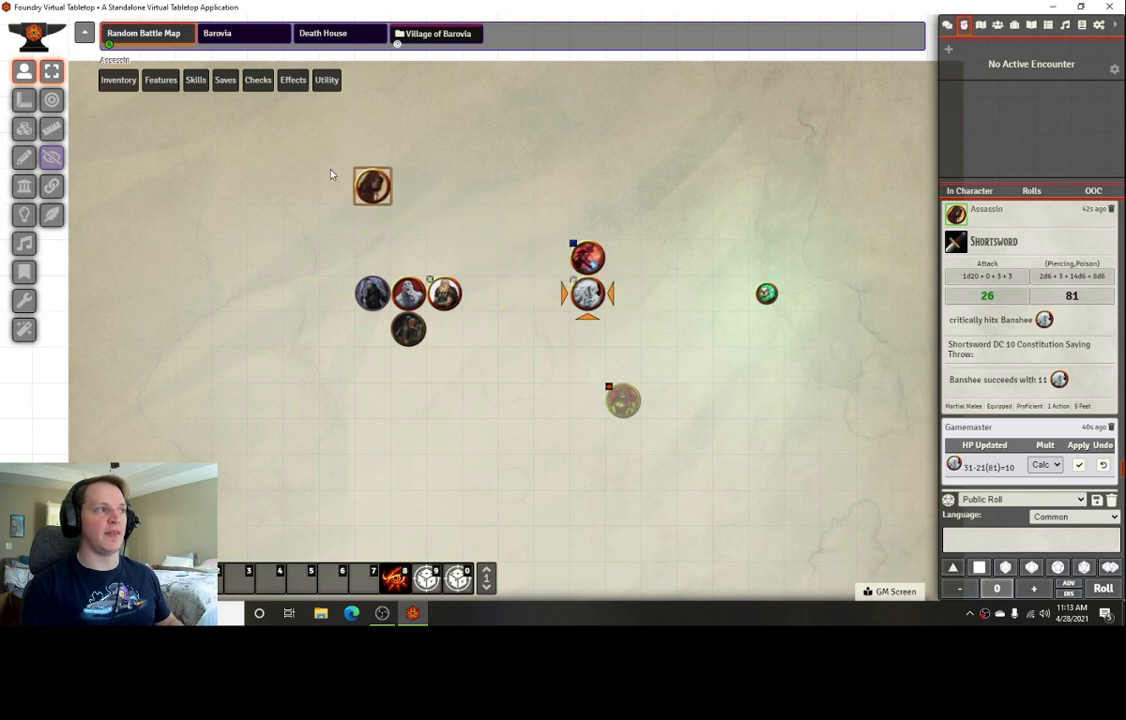
Move the Druid token five squares left, below the group of four tokens, and deselect it
click(612, 400)
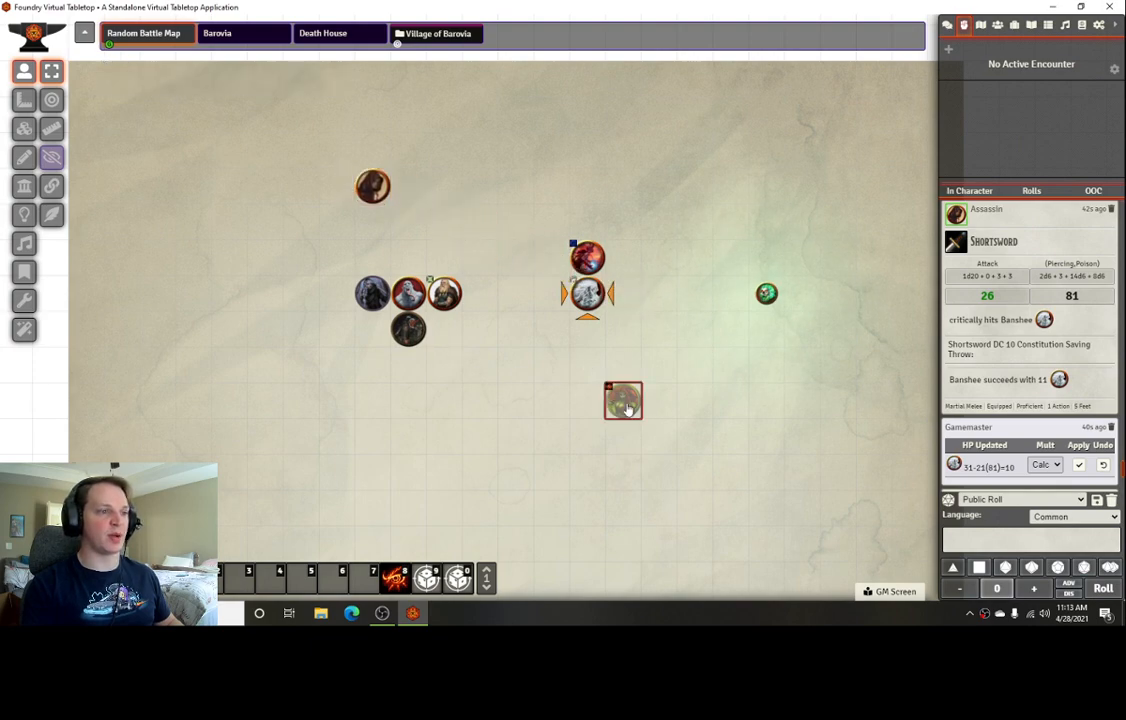
key(Left)
key(Left)
key(Left)
key(Left)
key(Left)
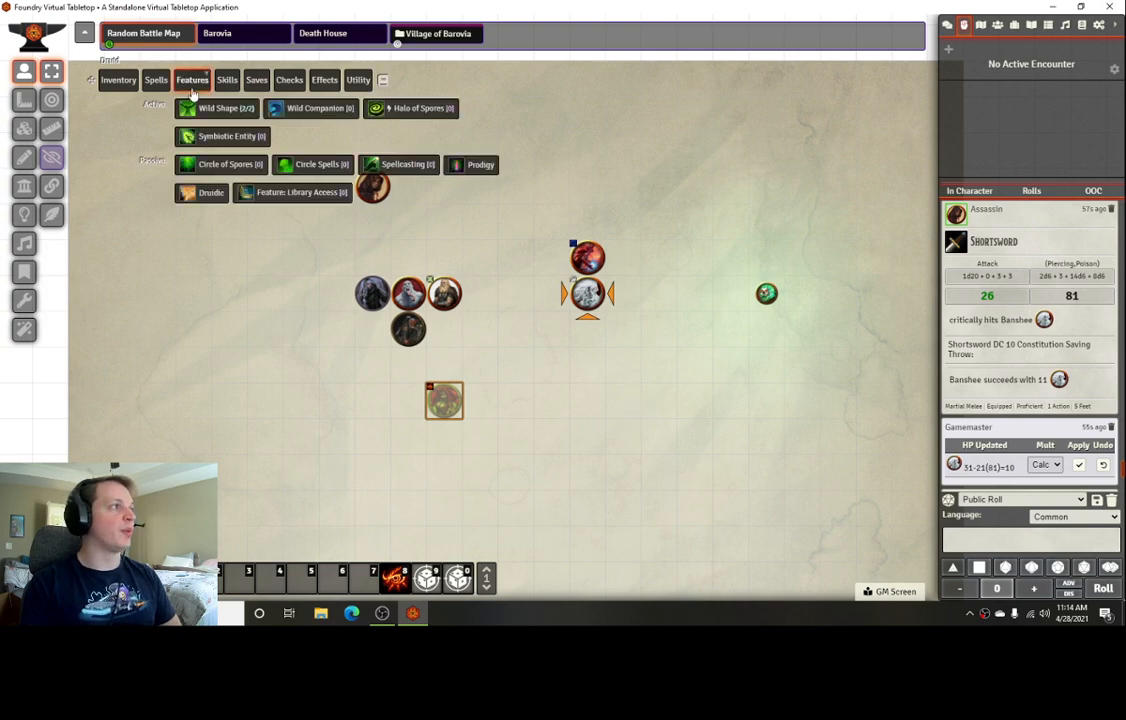
mouse_move(197, 90)
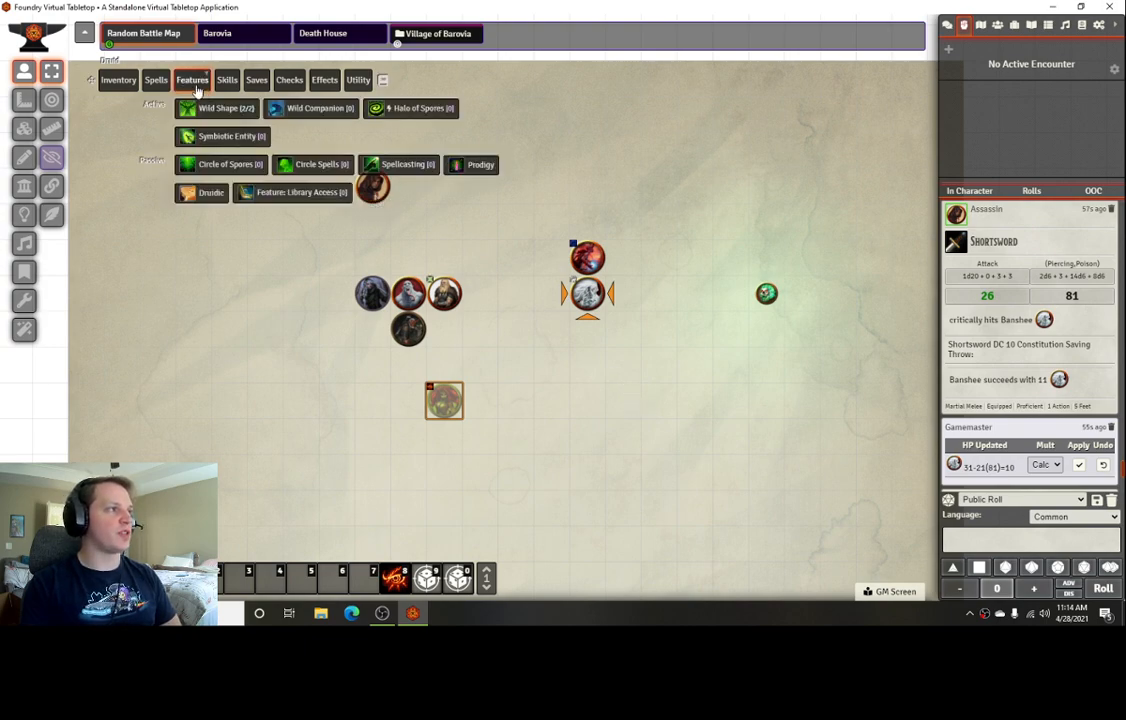
click(418, 362)
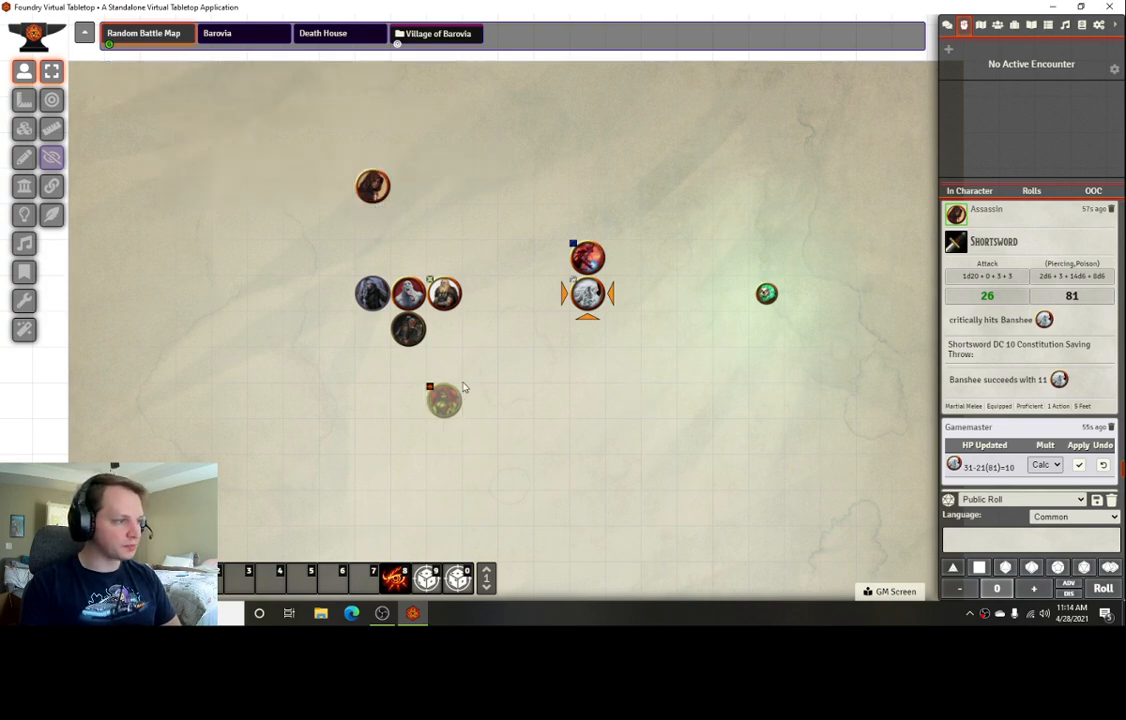
Review the active effects on the Fighter (Gunslinger) character's sheet and look through the item compendiums
scroll(590, 360, up, 3)
click(435, 334)
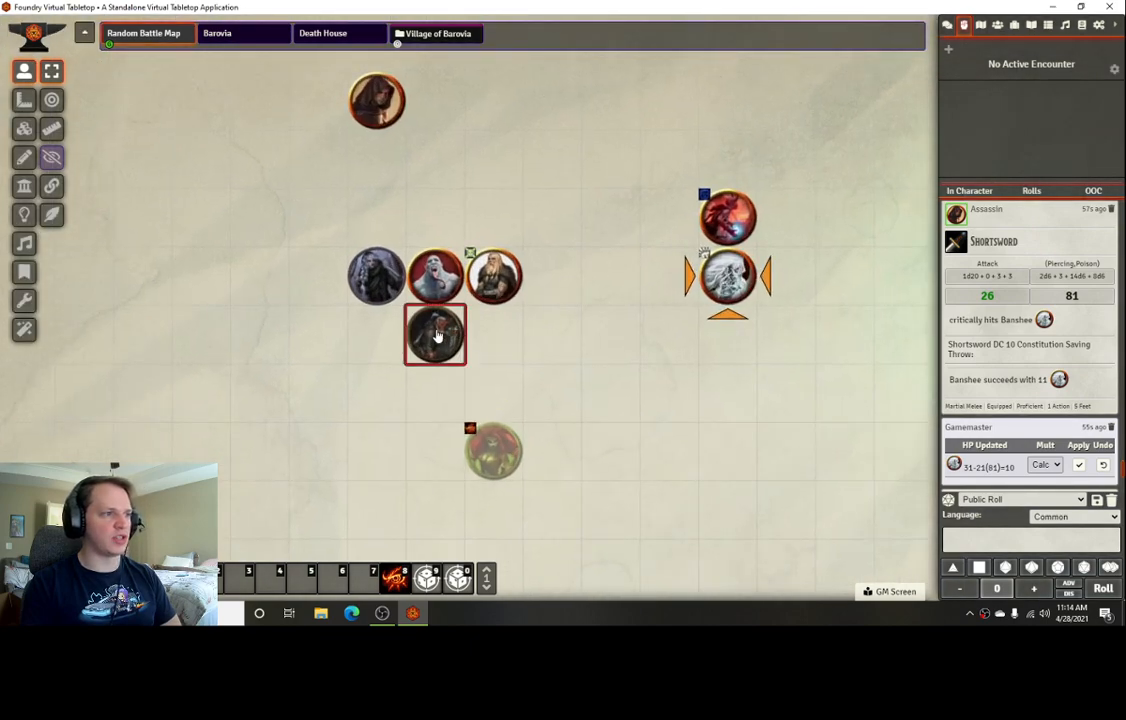
double_click(435, 334)
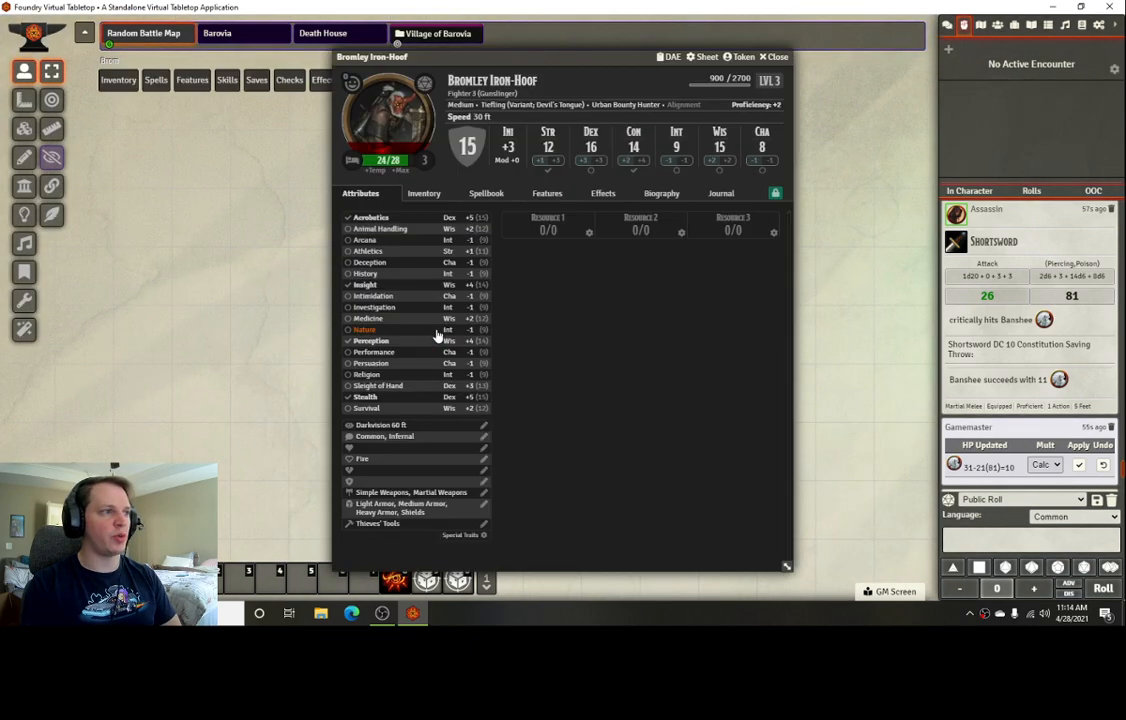
click(602, 194)
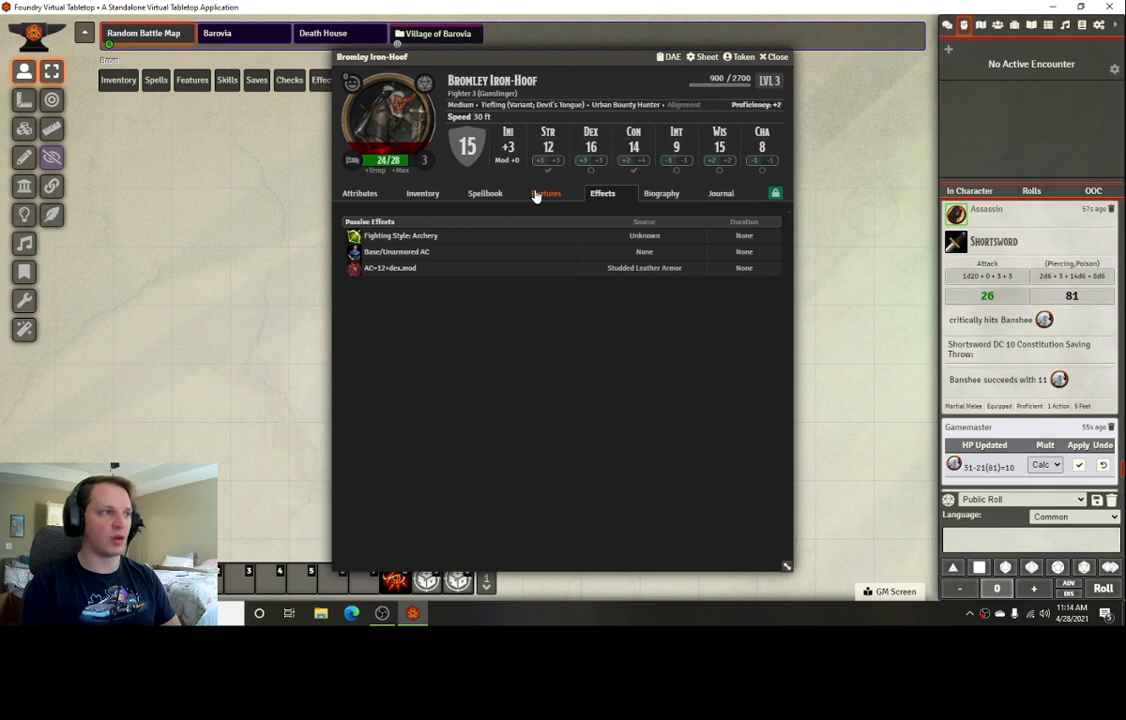
click(778, 57)
click(1082, 26)
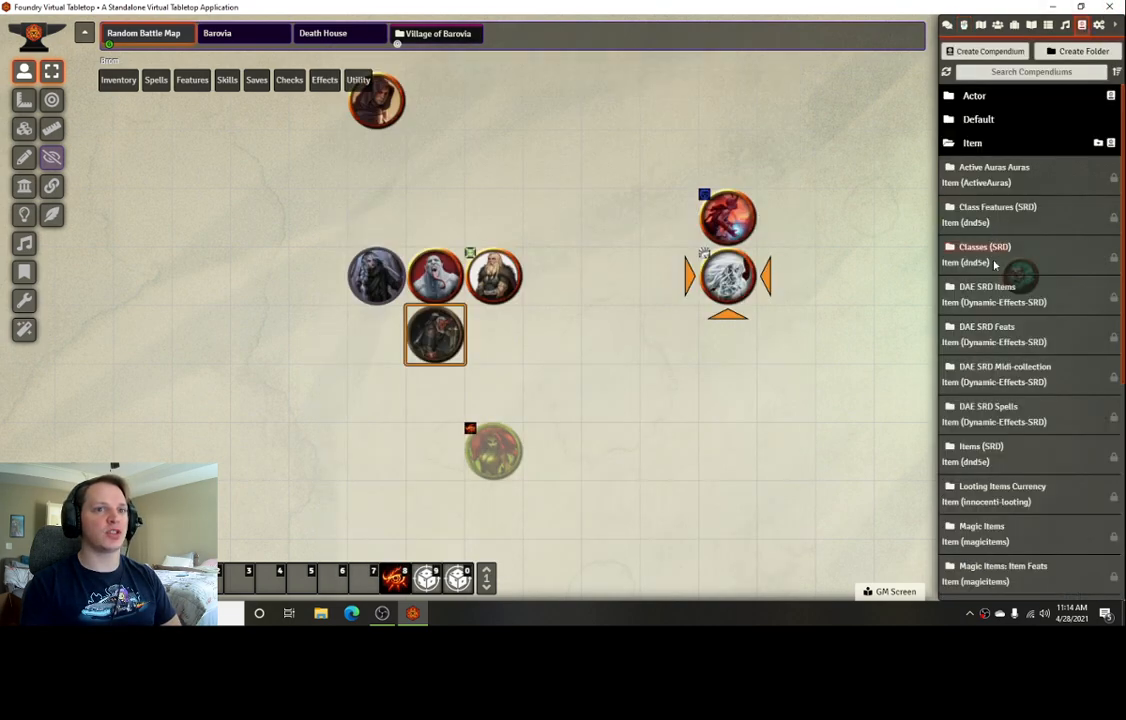
scroll(995, 308, down, 1)
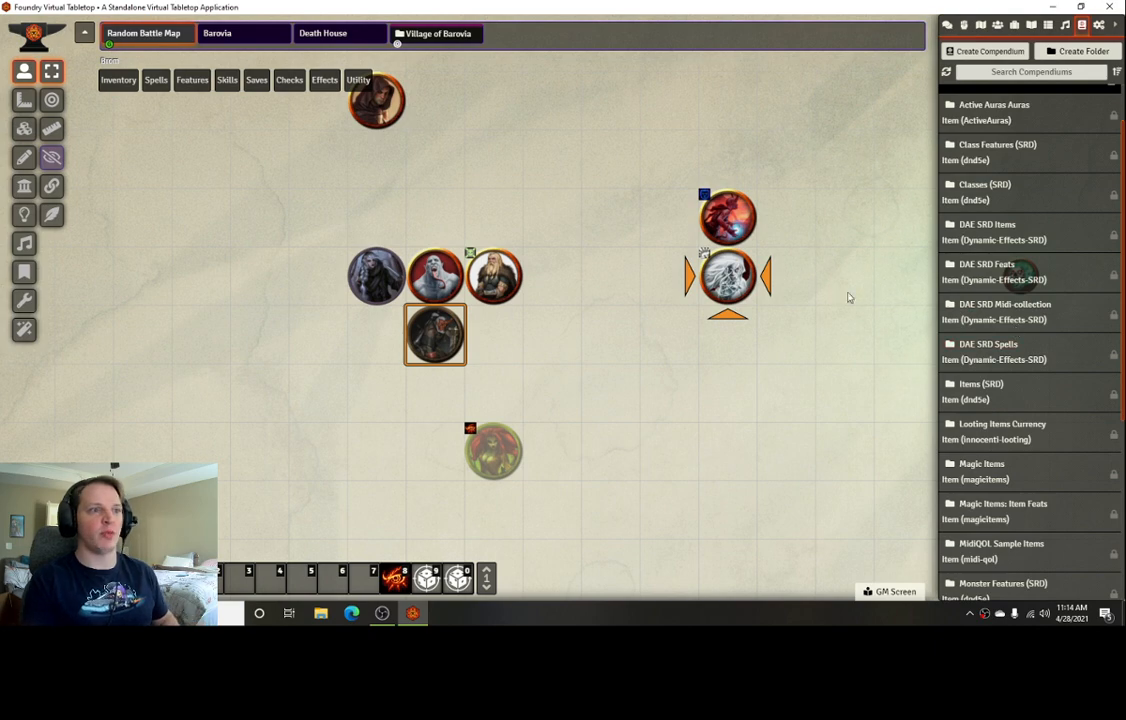
Examine the duration and armor class change of the Mage's Mage Armor effect in DAE, and close the Mage's windows
double_click(727, 217)
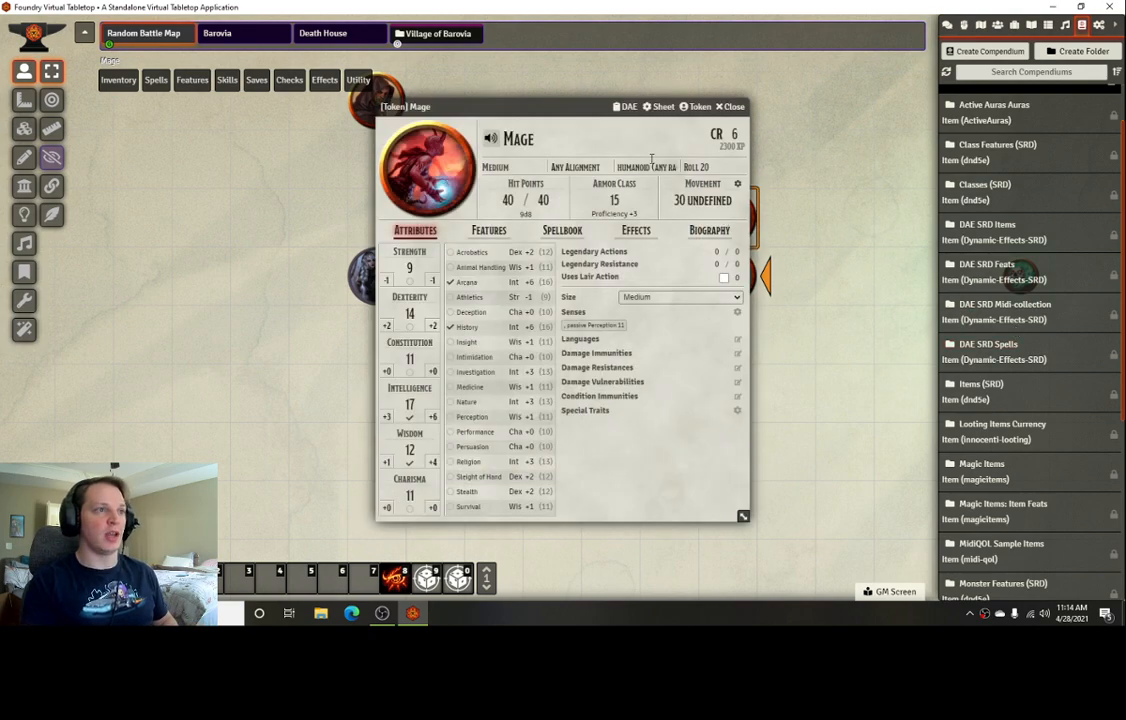
click(625, 106)
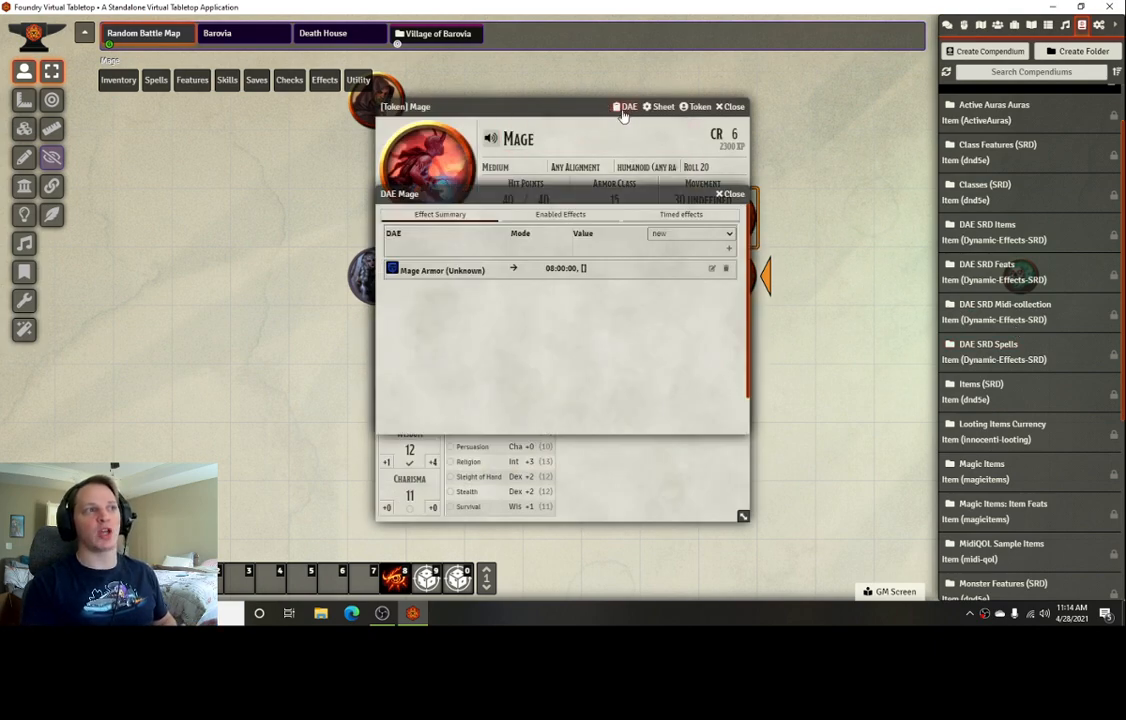
click(711, 268)
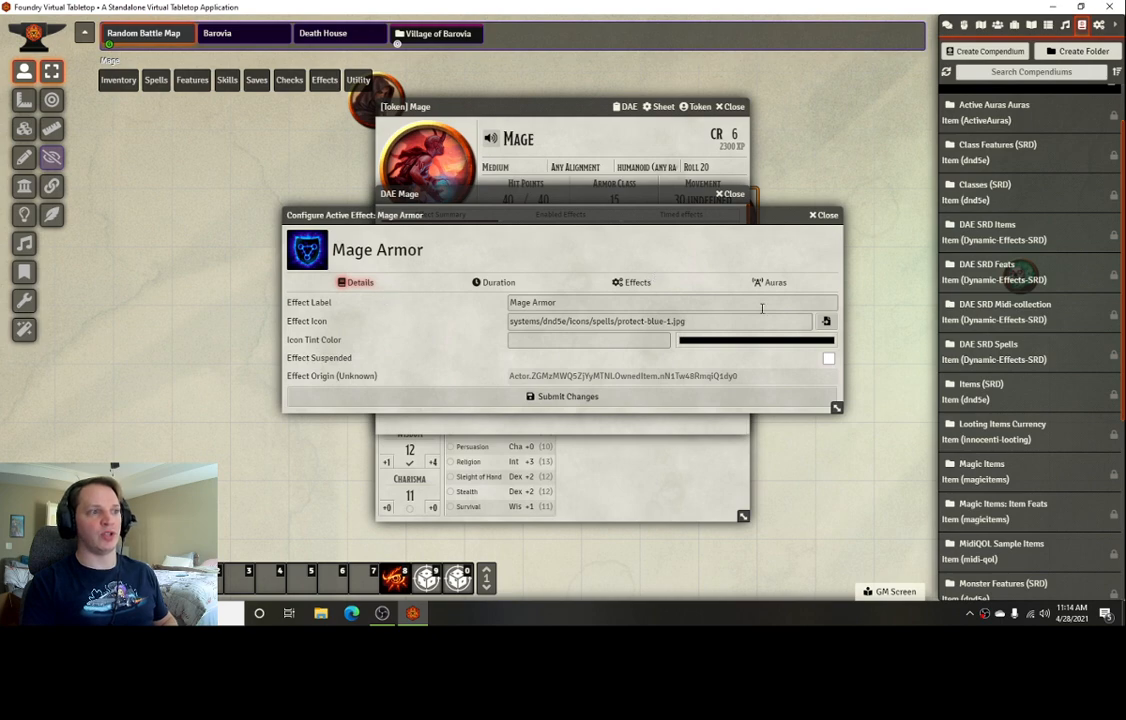
click(492, 282)
click(632, 282)
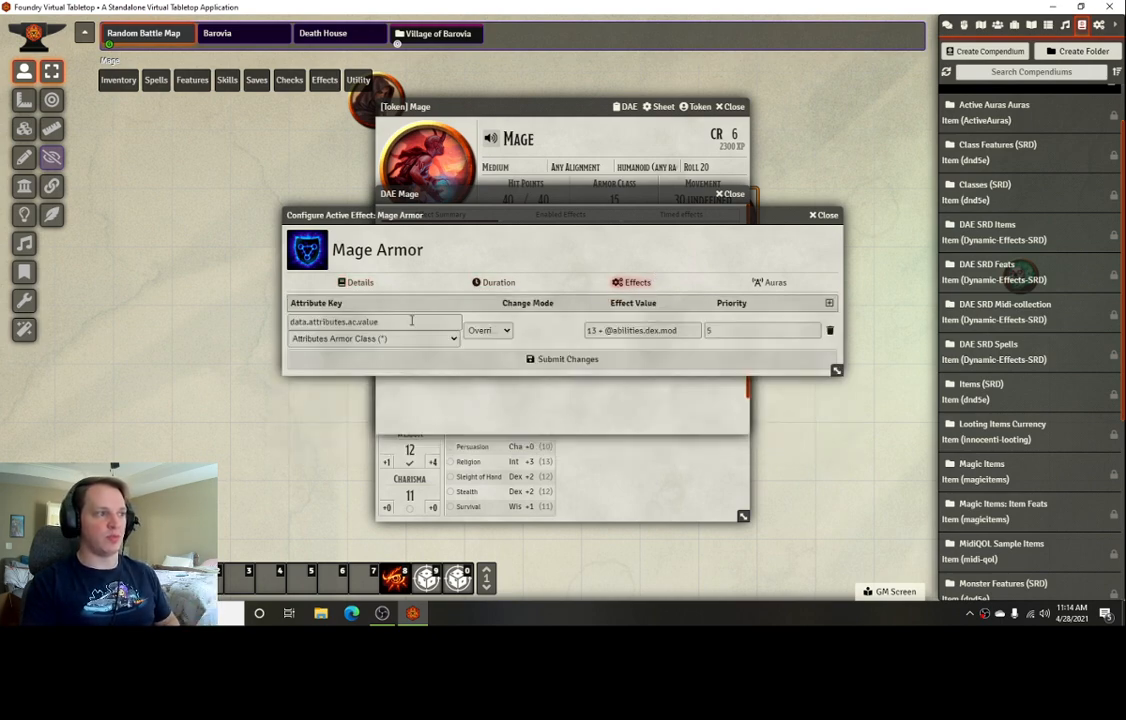
click(498, 336)
click(499, 335)
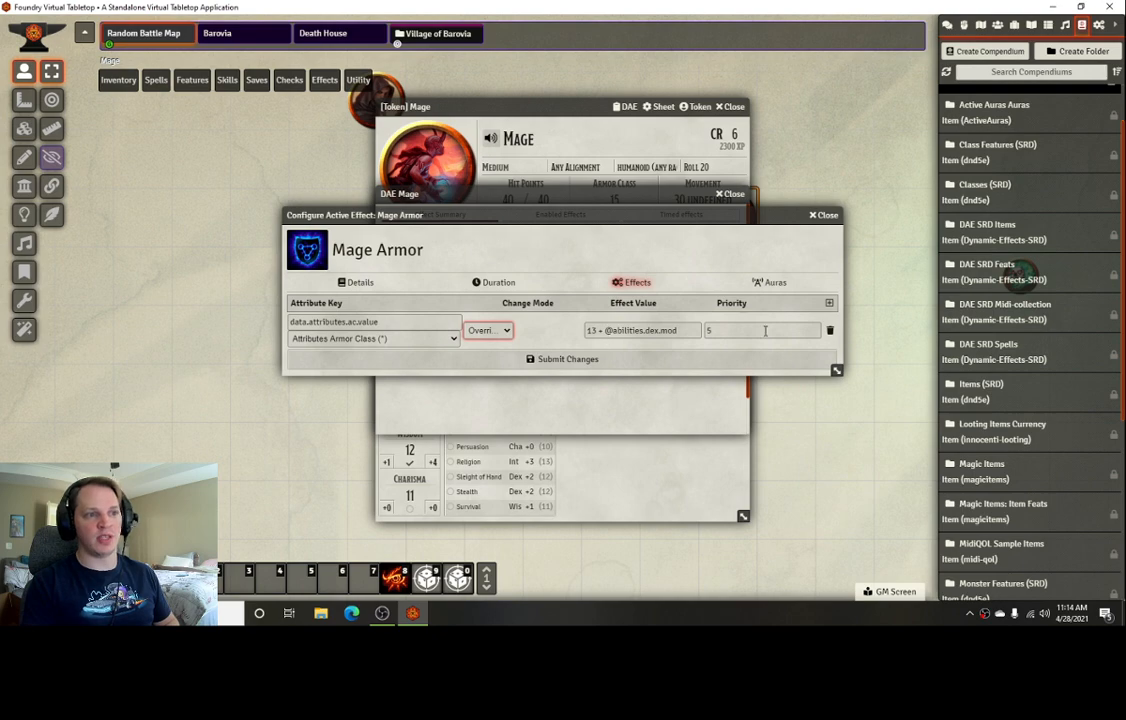
drag(681, 219, 685, 255)
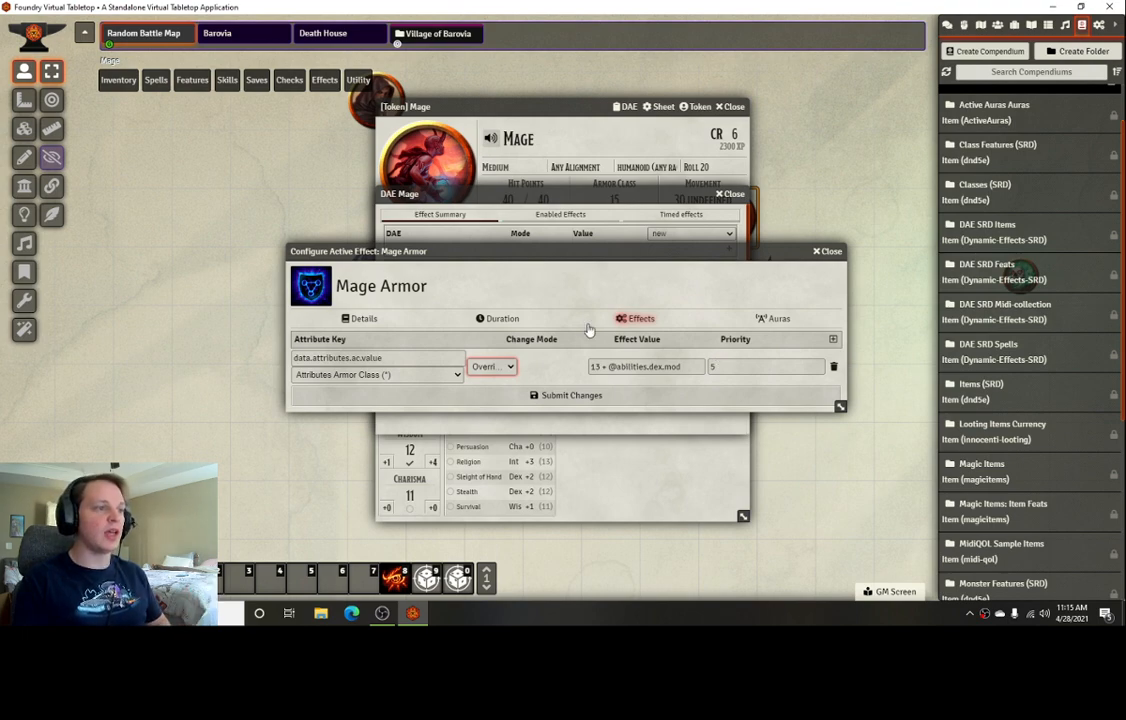
click(716, 224)
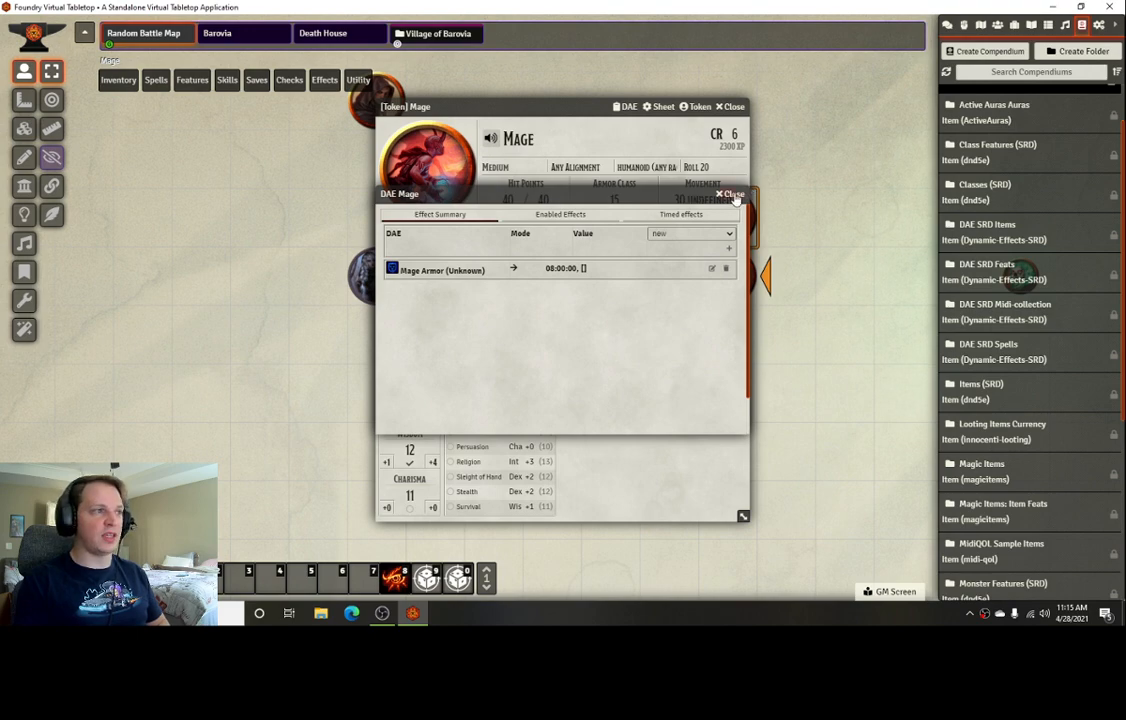
click(733, 194)
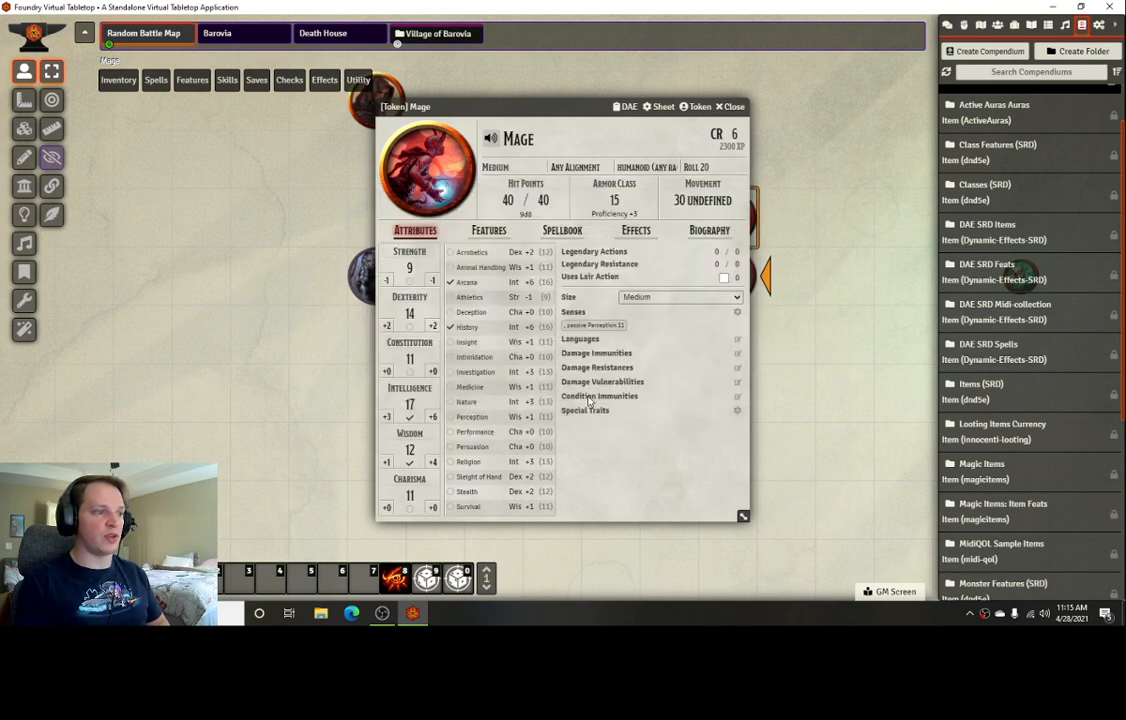
click(735, 107)
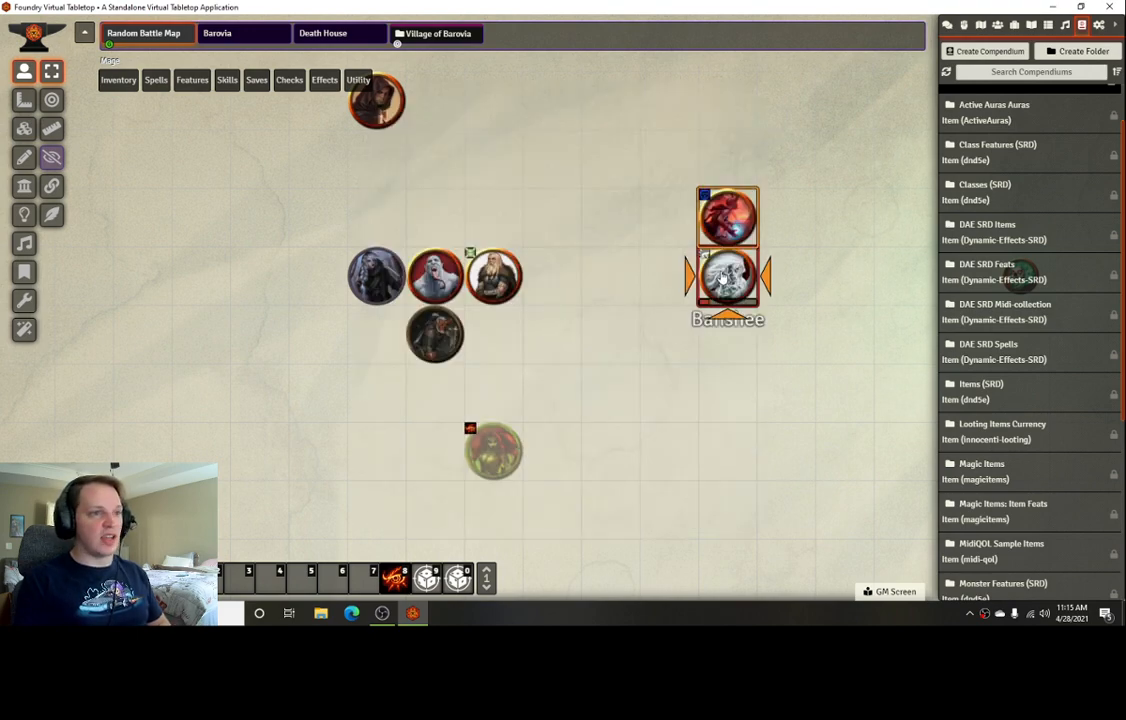
click(628, 335)
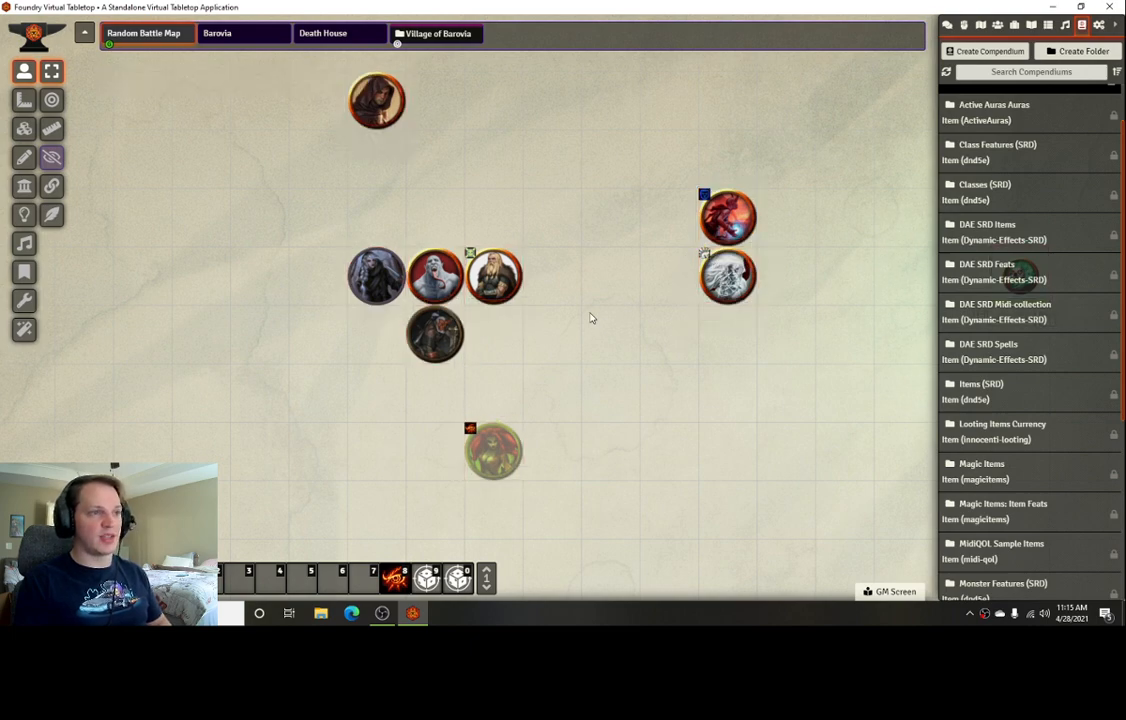
Open the DAE SRD Spells compendium and browse its premade spells
scroll(590, 318, down, 1)
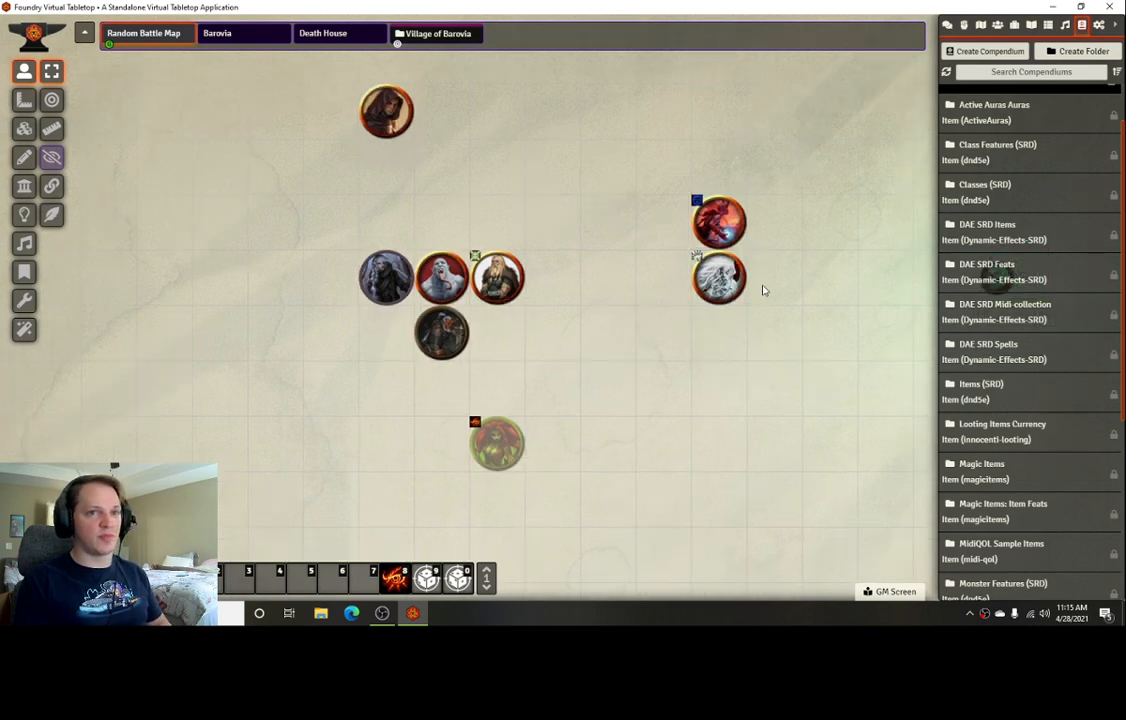
click(988, 345)
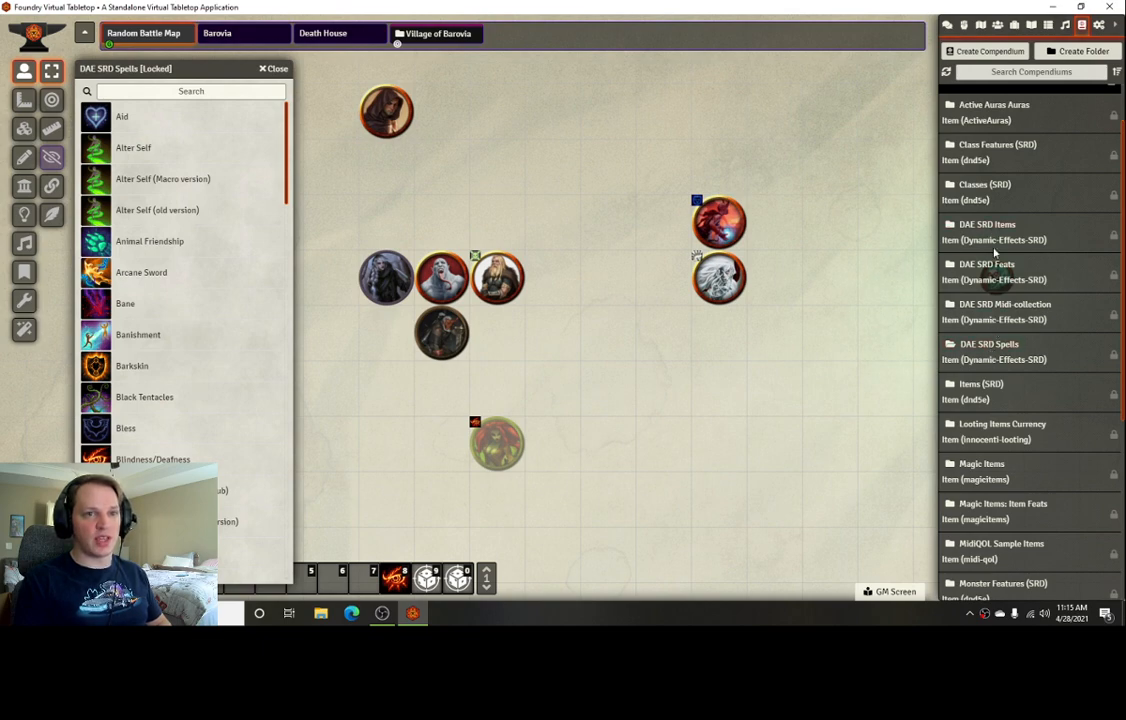
scroll(998, 285, up, 2)
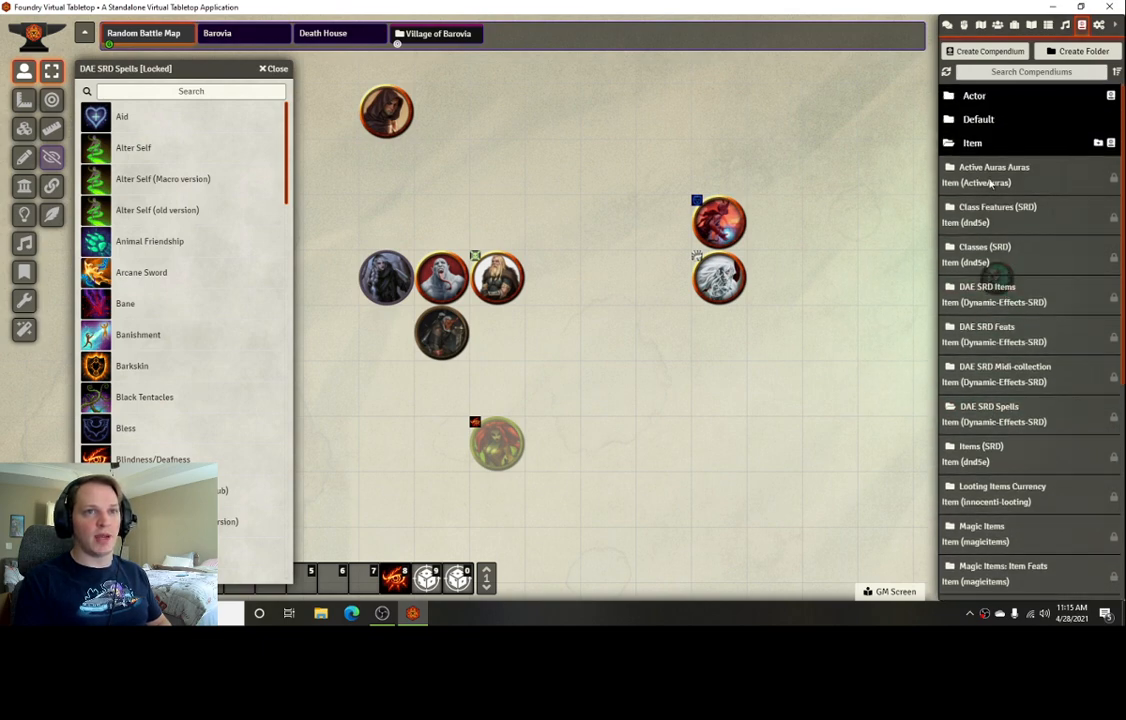
click(975, 143)
click(975, 143)
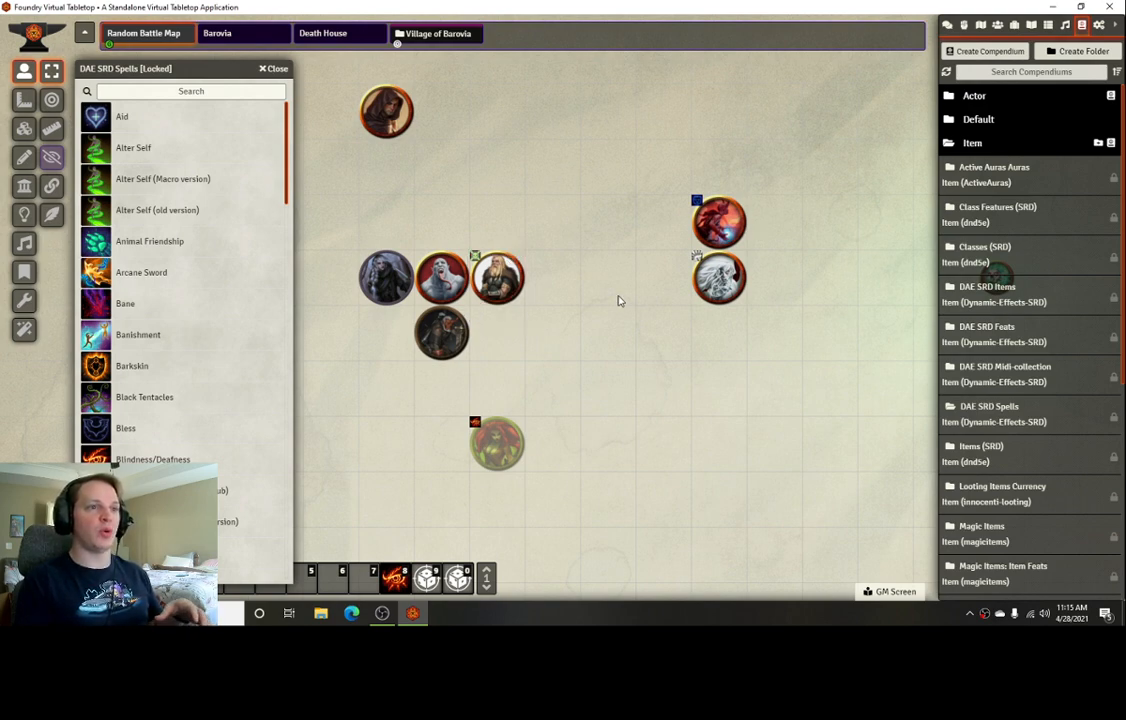
scroll(618, 300, down, 4)
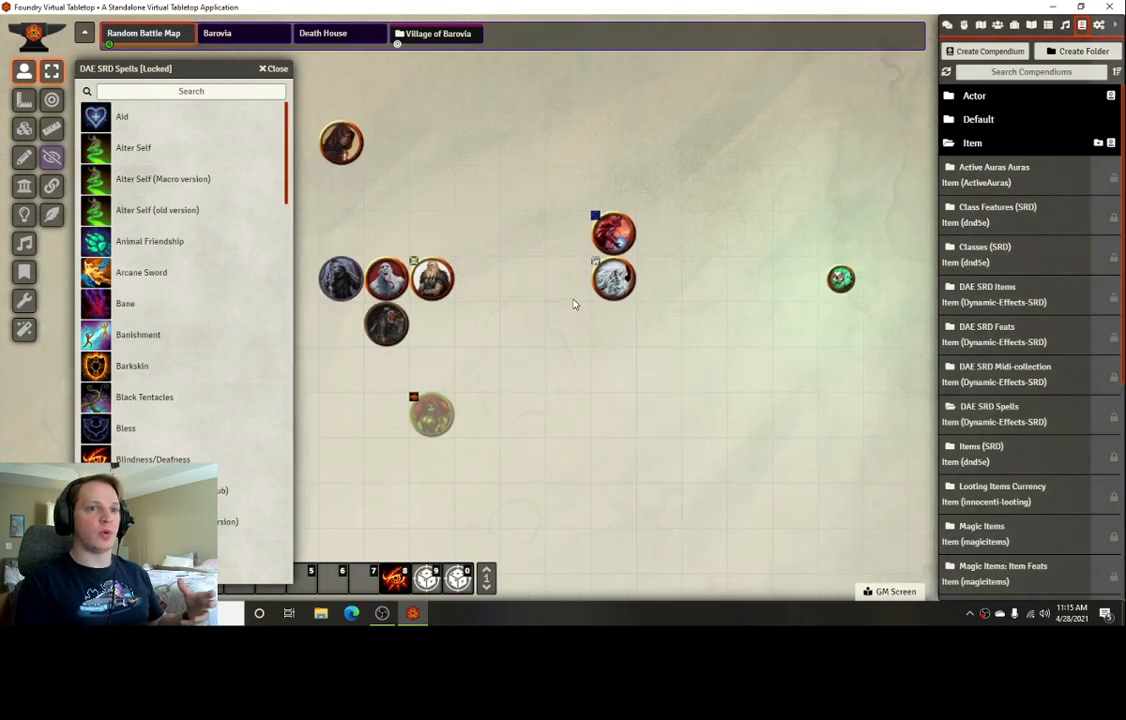
scroll(150, 350, down, 3)
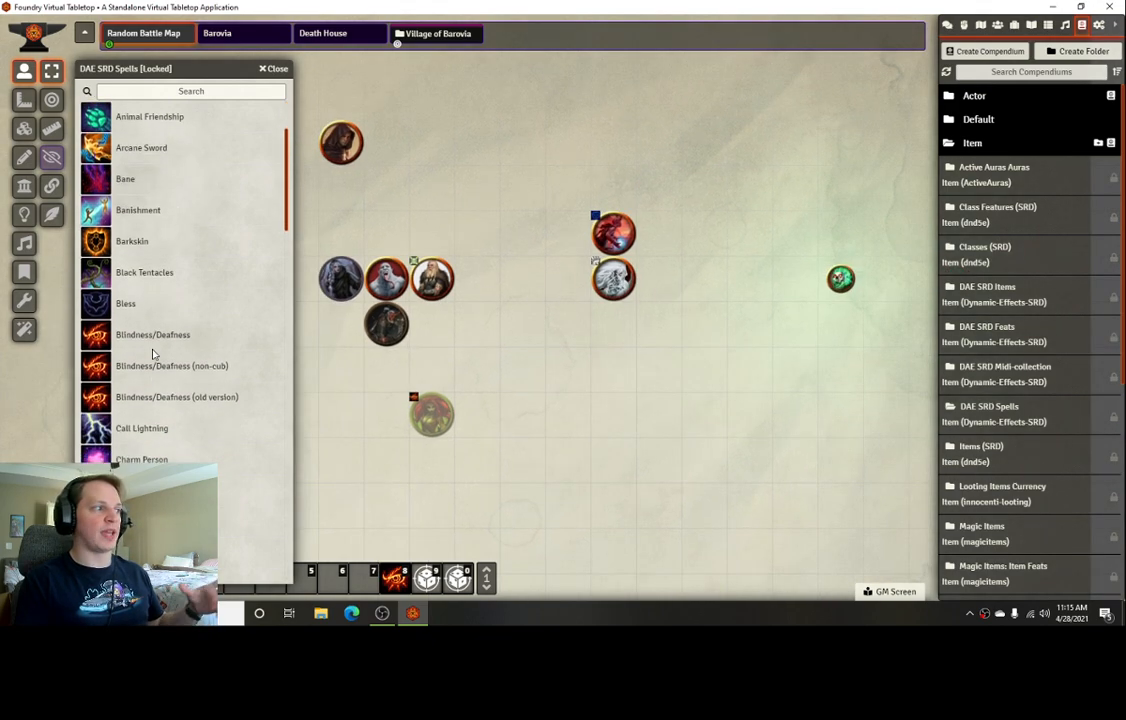
scroll(153, 353, down, 6)
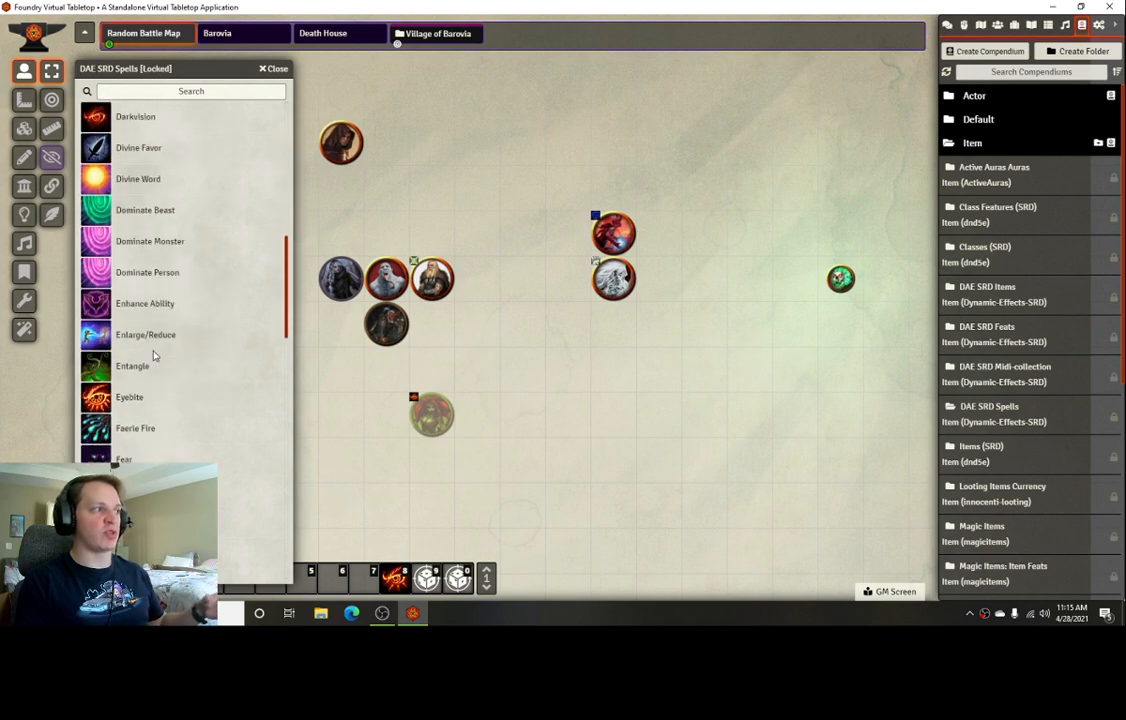
scroll(153, 354, down, 1)
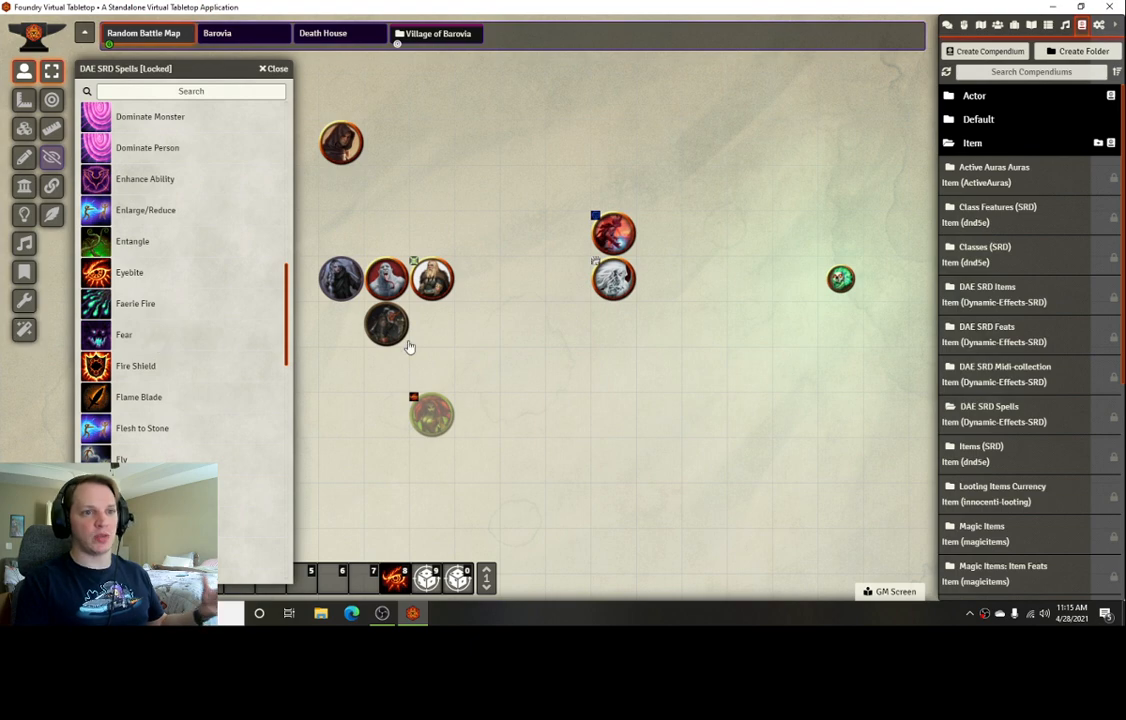
Read the Banshee's Horrifying Visage description and open the feature's usage and saving throw details
scroll(600, 347, up, 3)
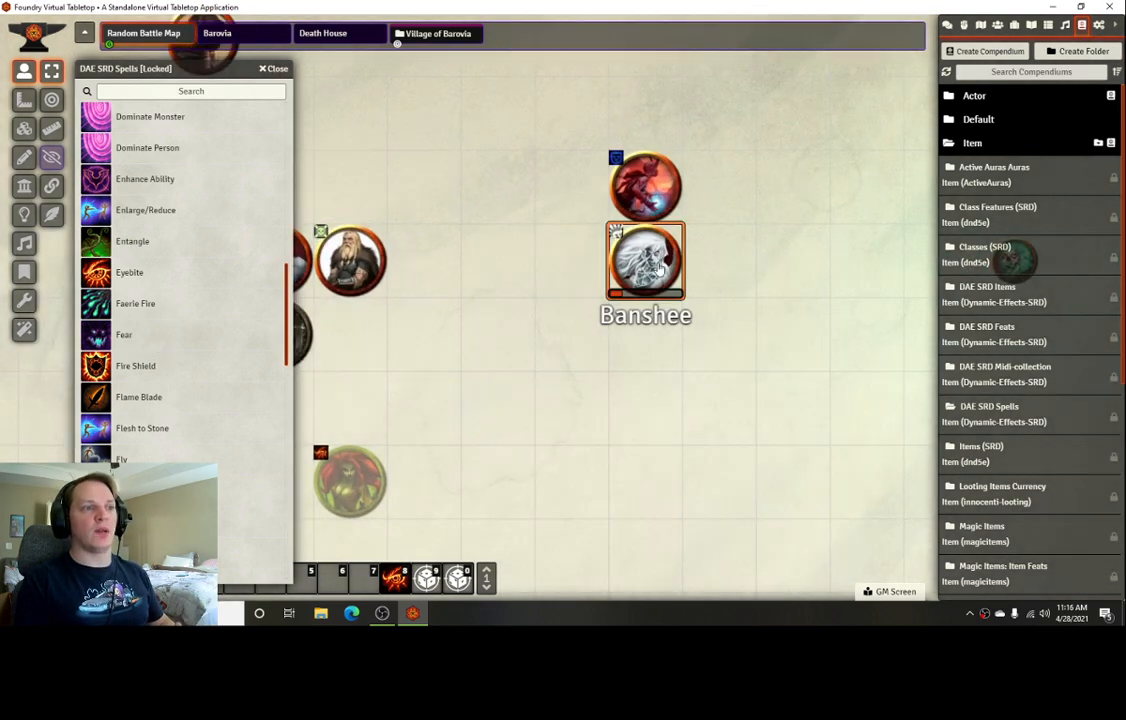
double_click(645, 262)
click(489, 230)
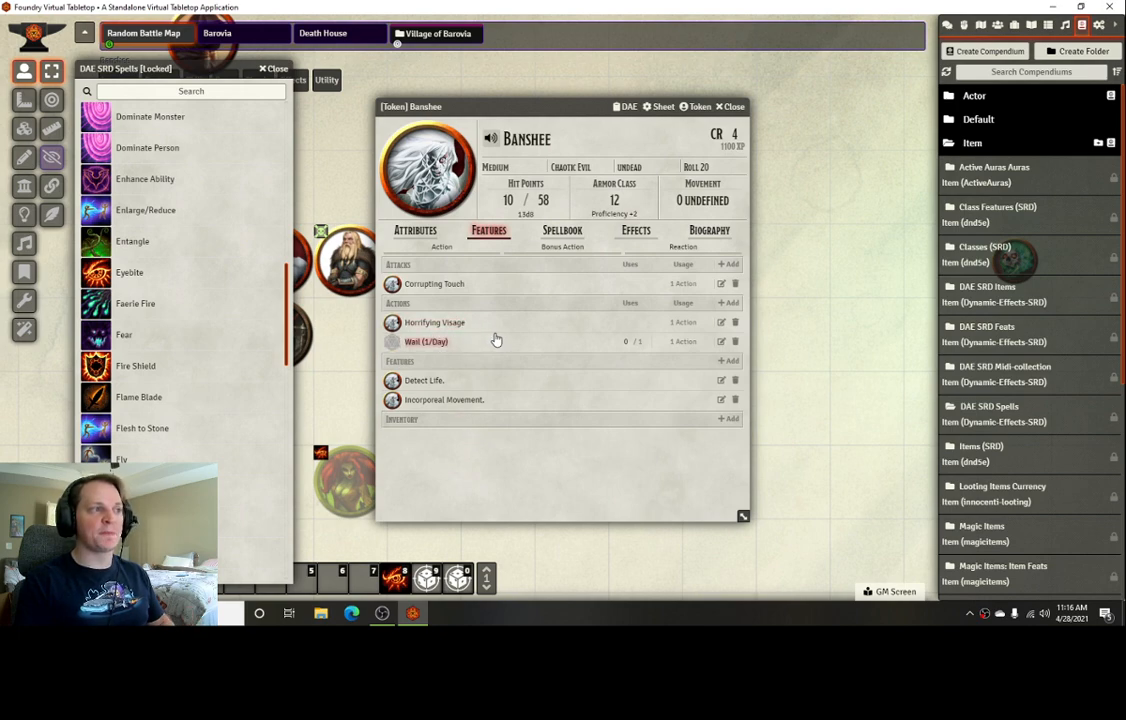
click(436, 330)
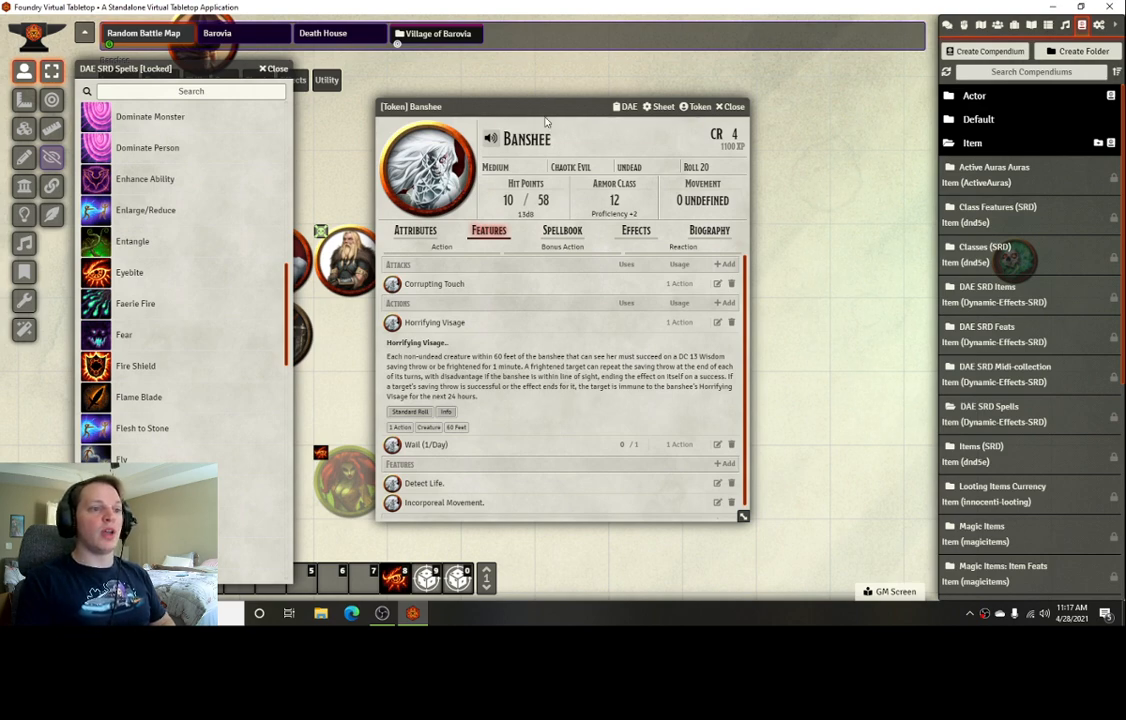
click(717, 322)
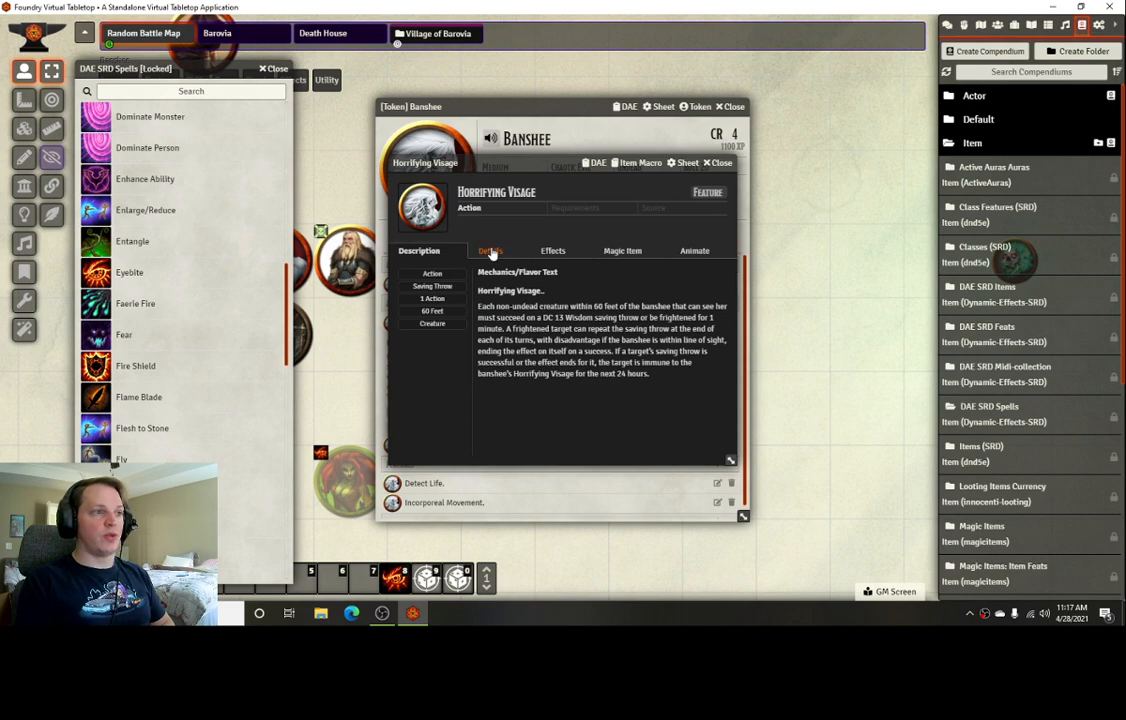
click(490, 251)
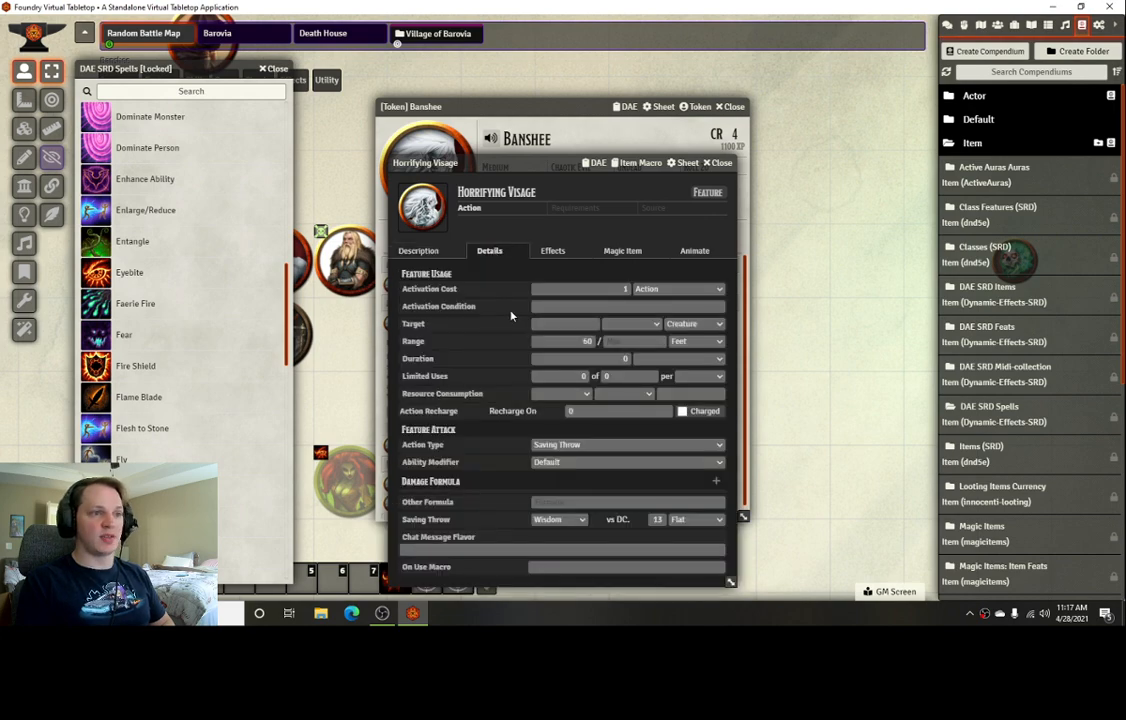
Review the Horrifying Visage description and usage details, and close the Banshee's windows and the DAE SRD Spells compendium
click(432, 252)
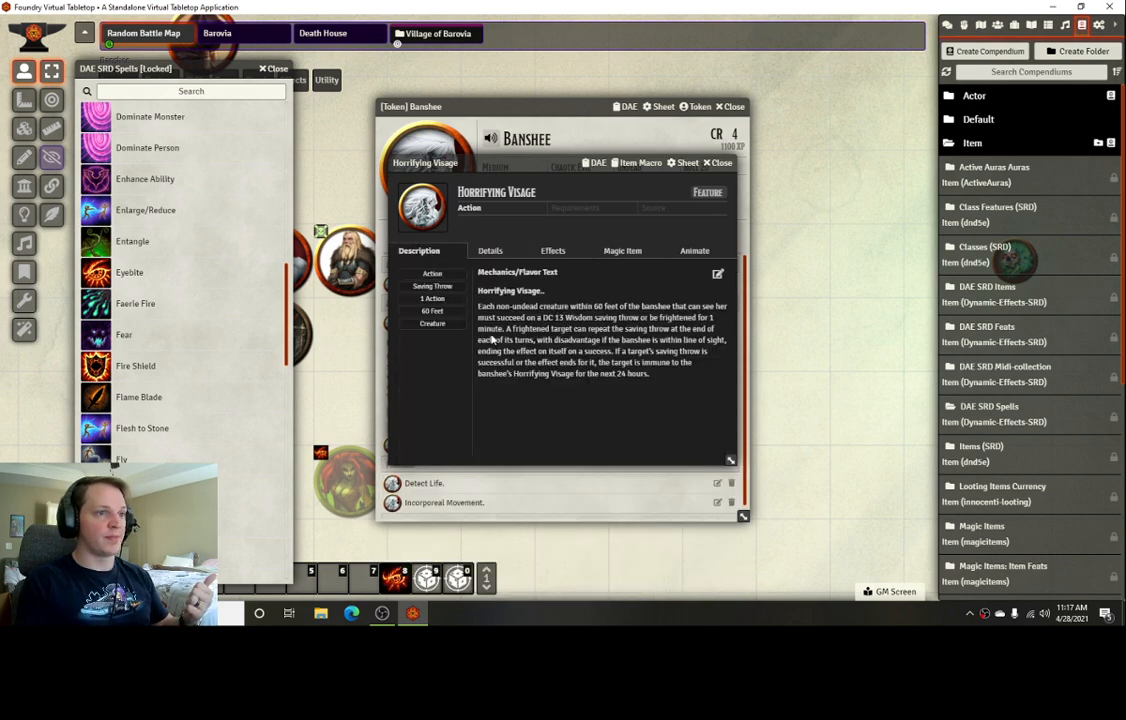
click(490, 252)
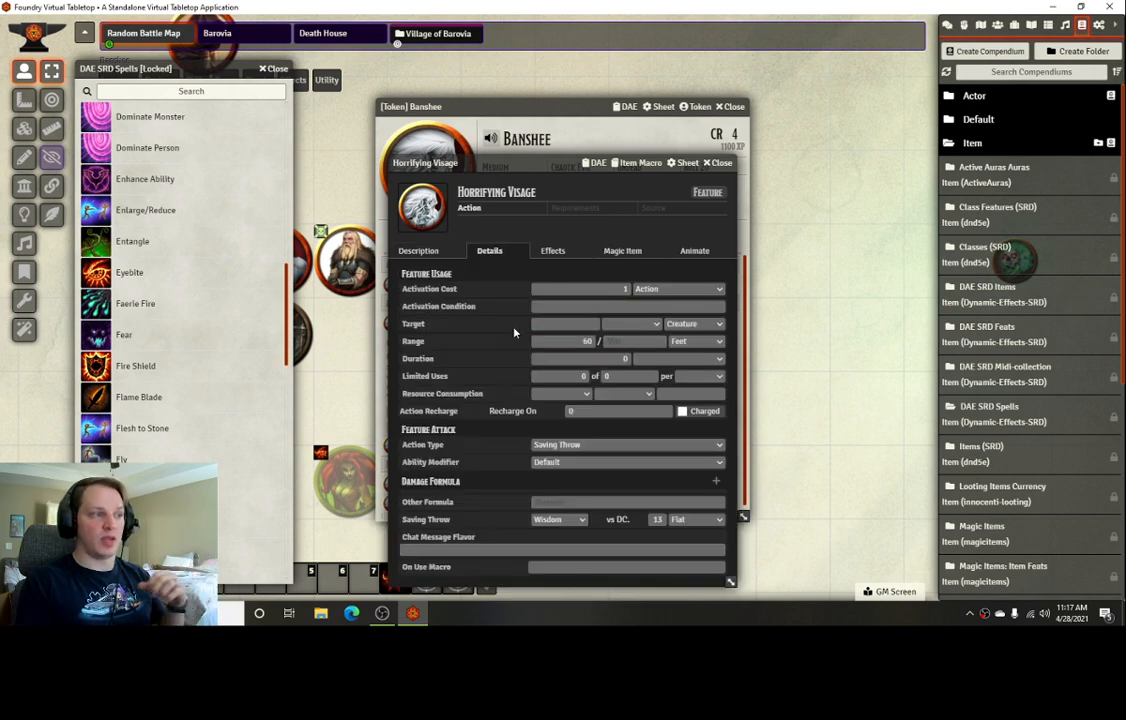
click(544, 323)
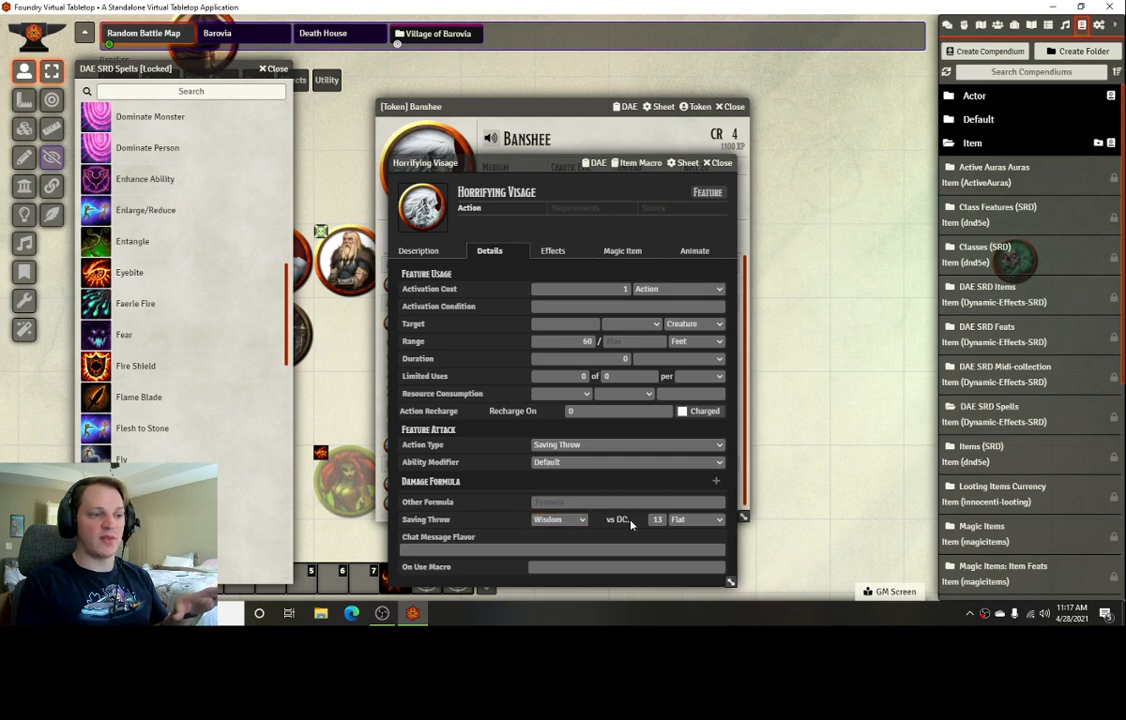
key(Escape)
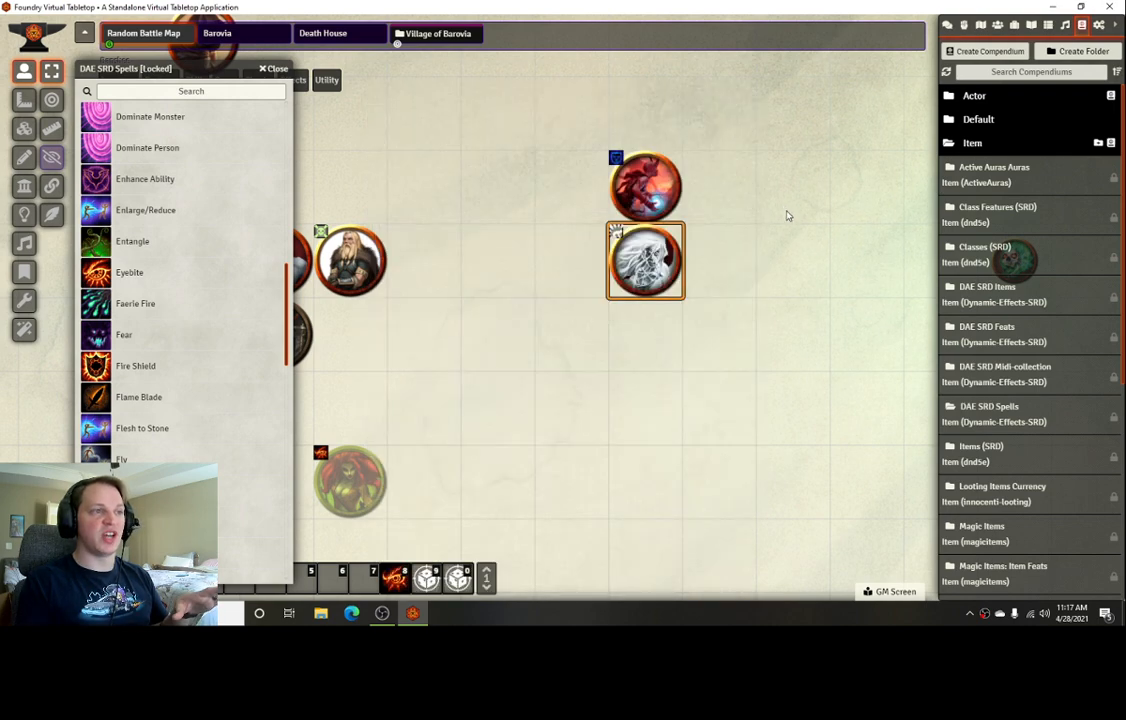
scroll(783, 241, down, 8)
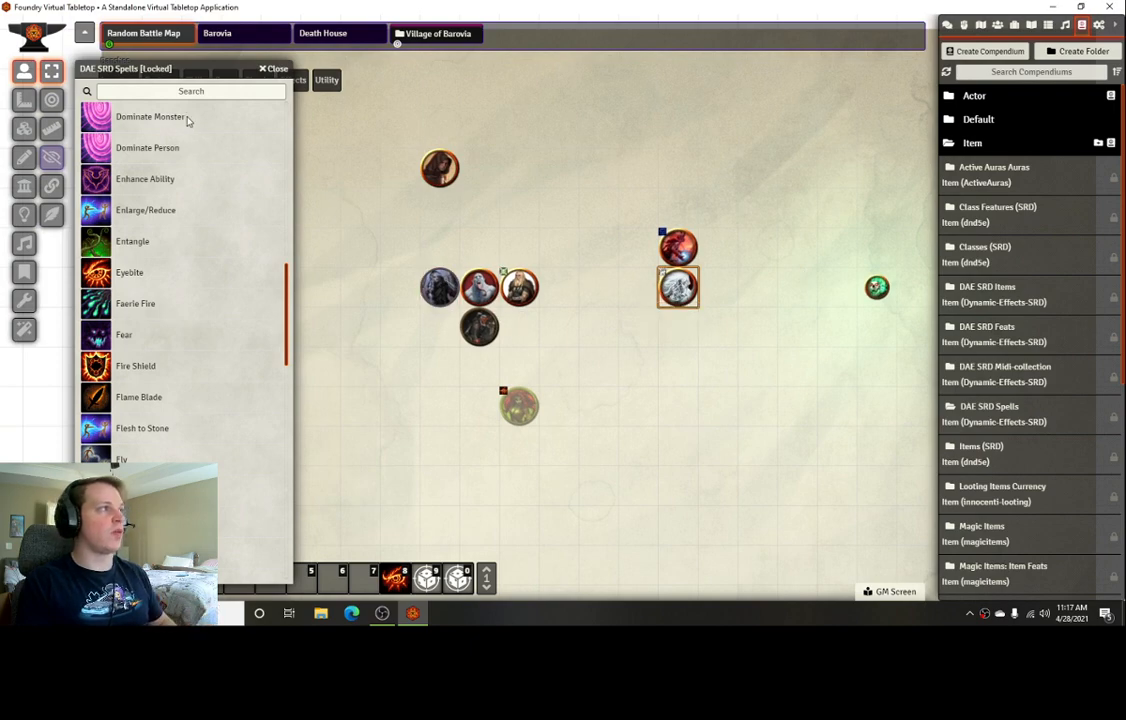
click(268, 78)
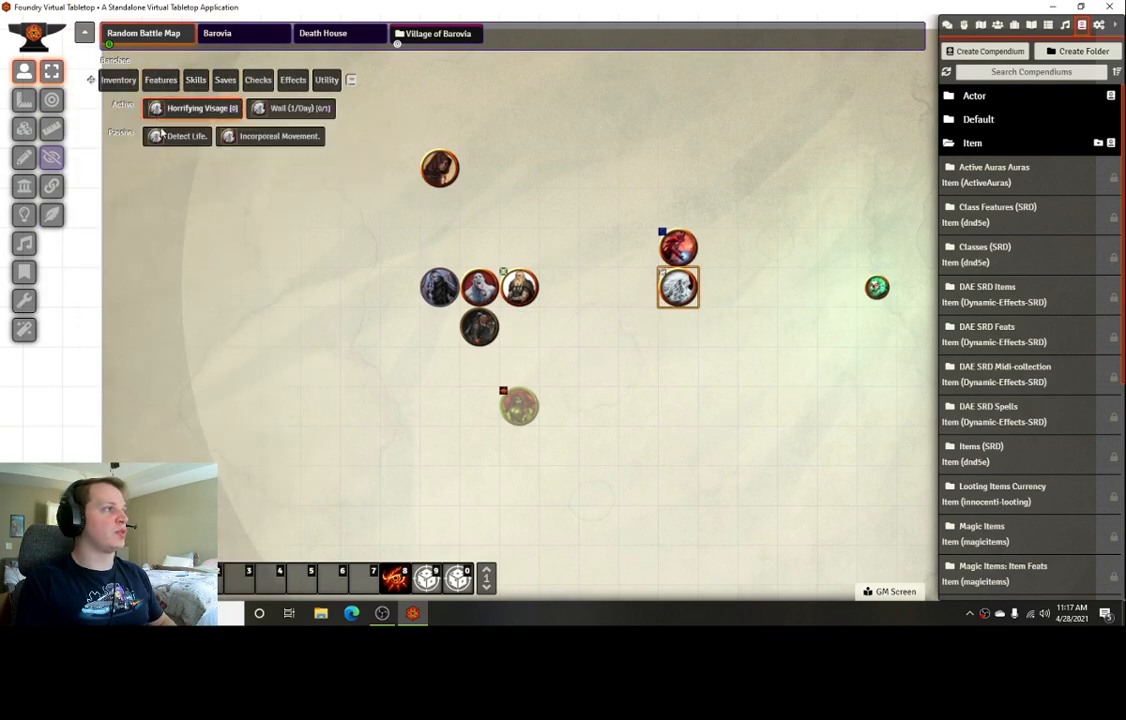
Try the Banshee's Horrifying Visage without a target, and target every other token on the map
click(200, 108)
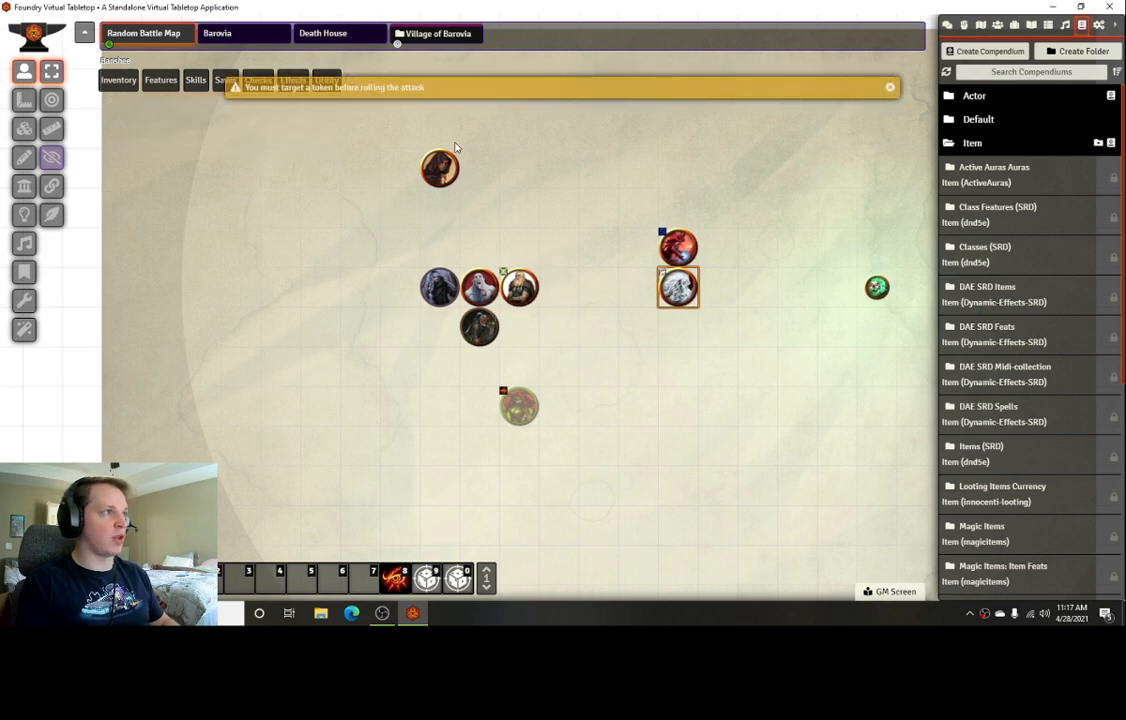
scroll(632, 300, down, 3)
drag(629, 310, 583, 334)
key(alt)
alt+click(431, 209)
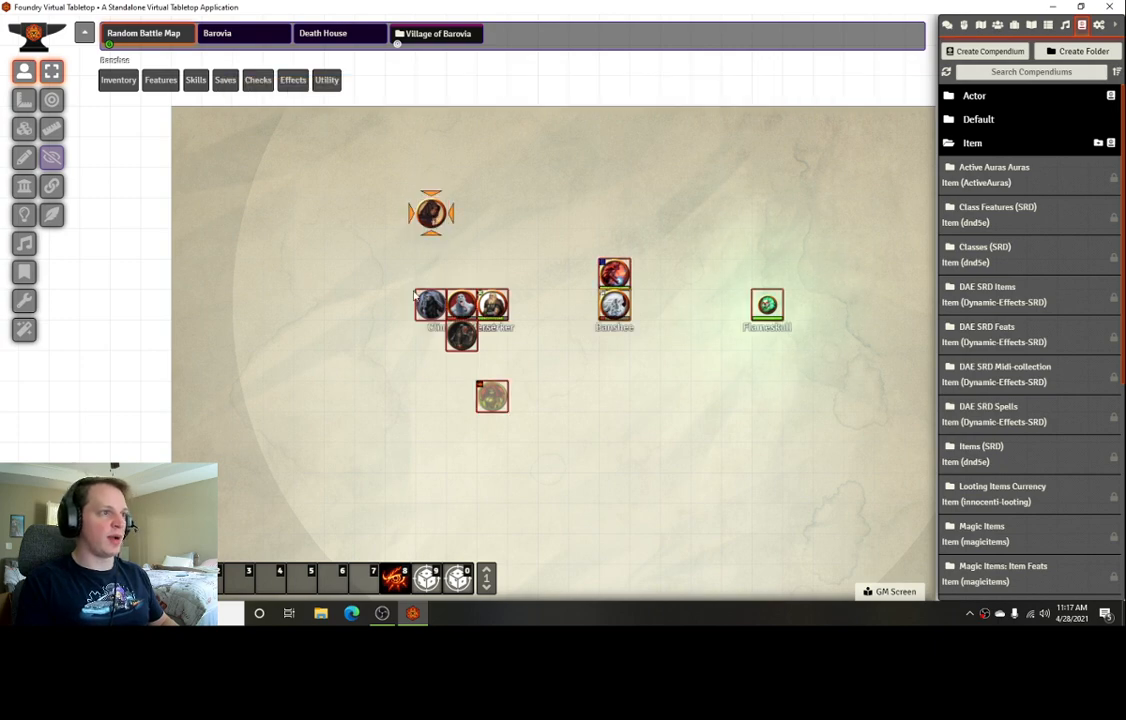
alt+click(431, 304)
alt+click(461, 304)
alt+click(461, 335)
alt+click(492, 306)
alt+click(492, 395)
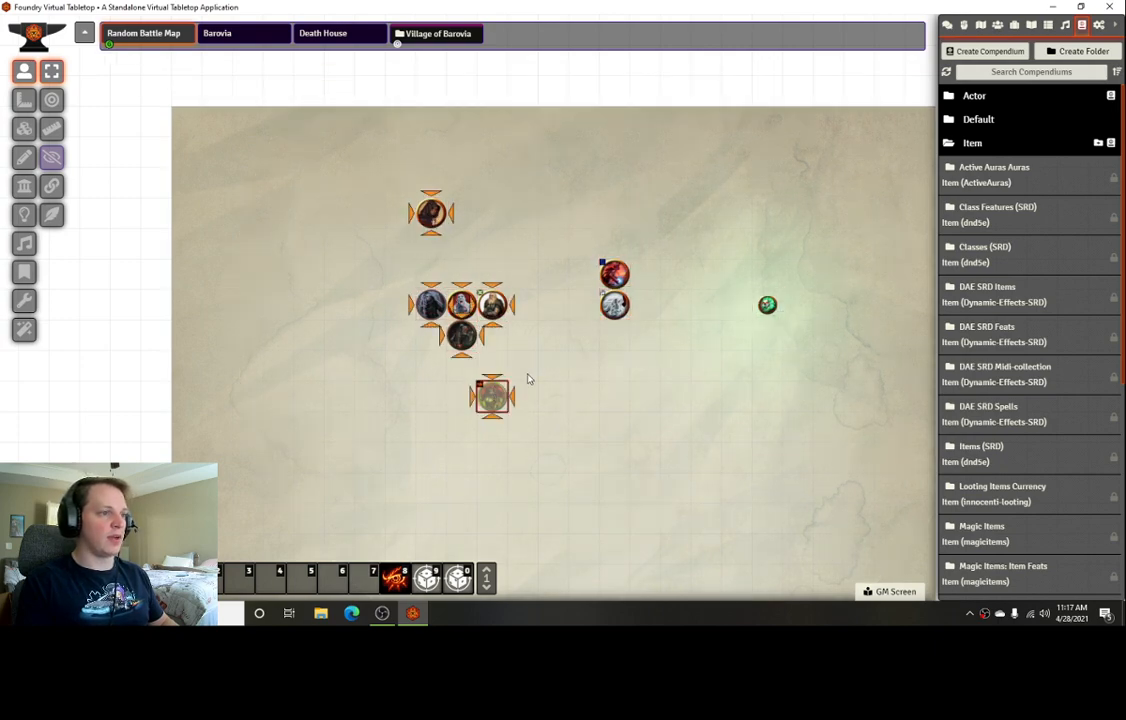
alt+click(614, 273)
alt+click(767, 305)
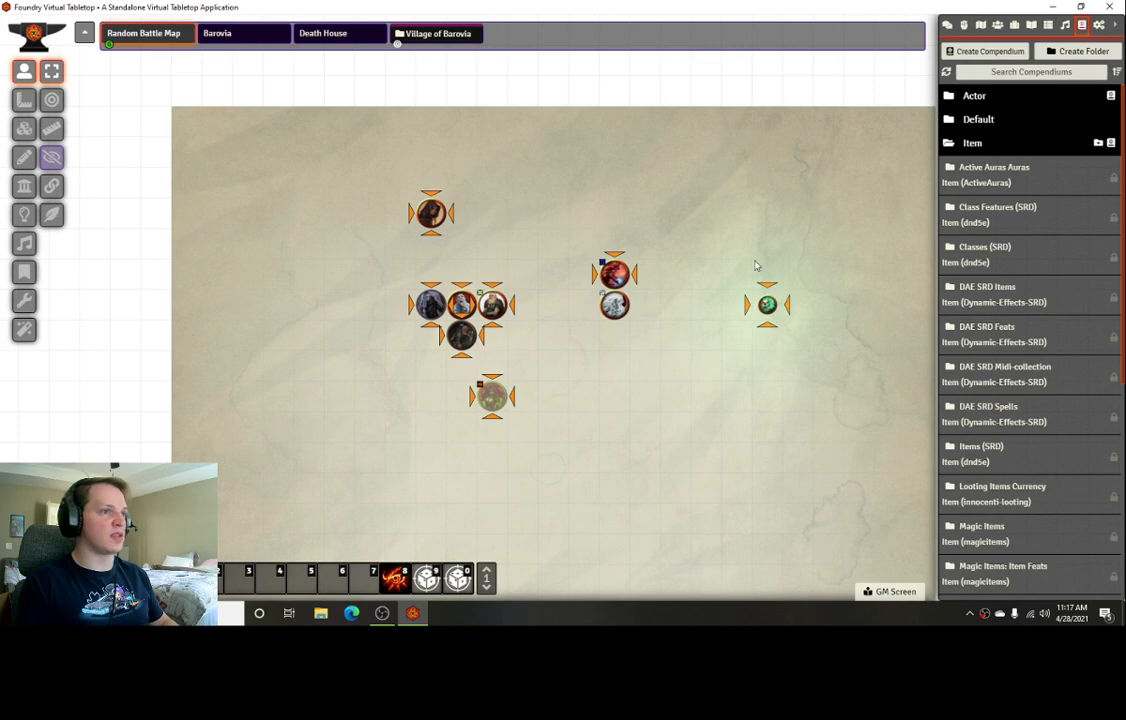
Check the creature types of the Flameskull and the Climbing Ghast on their sheets, and remove both undead from the targets
double_click(767, 305)
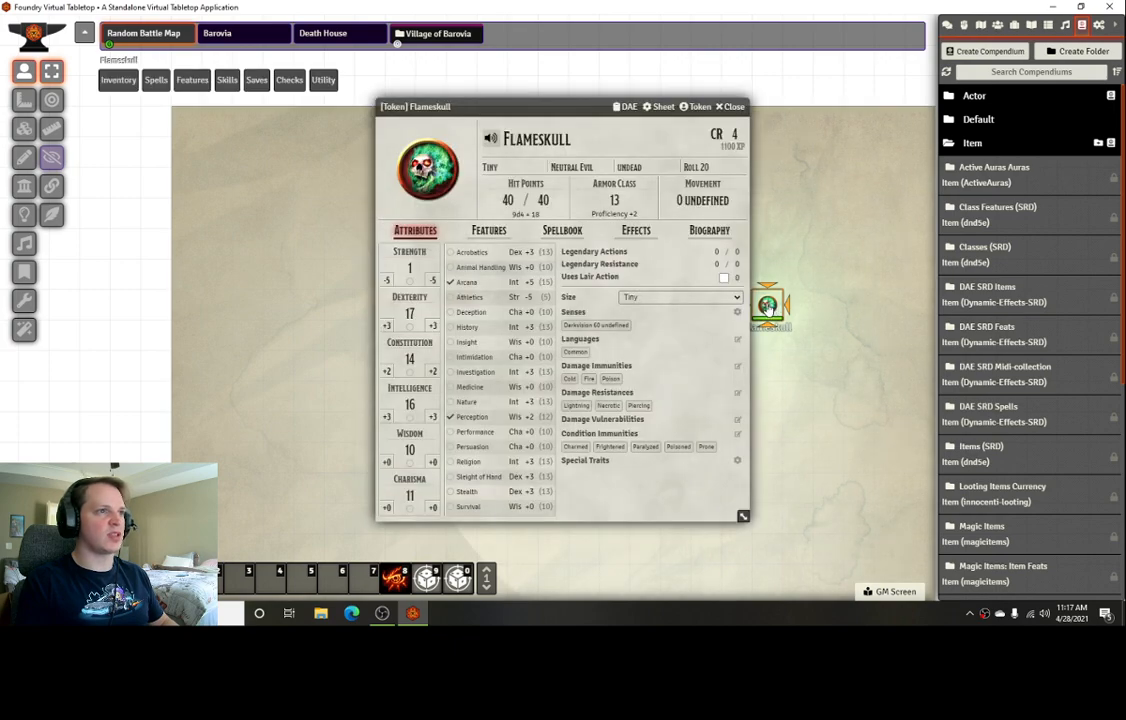
click(730, 107)
alt+click(767, 305)
click(709, 351)
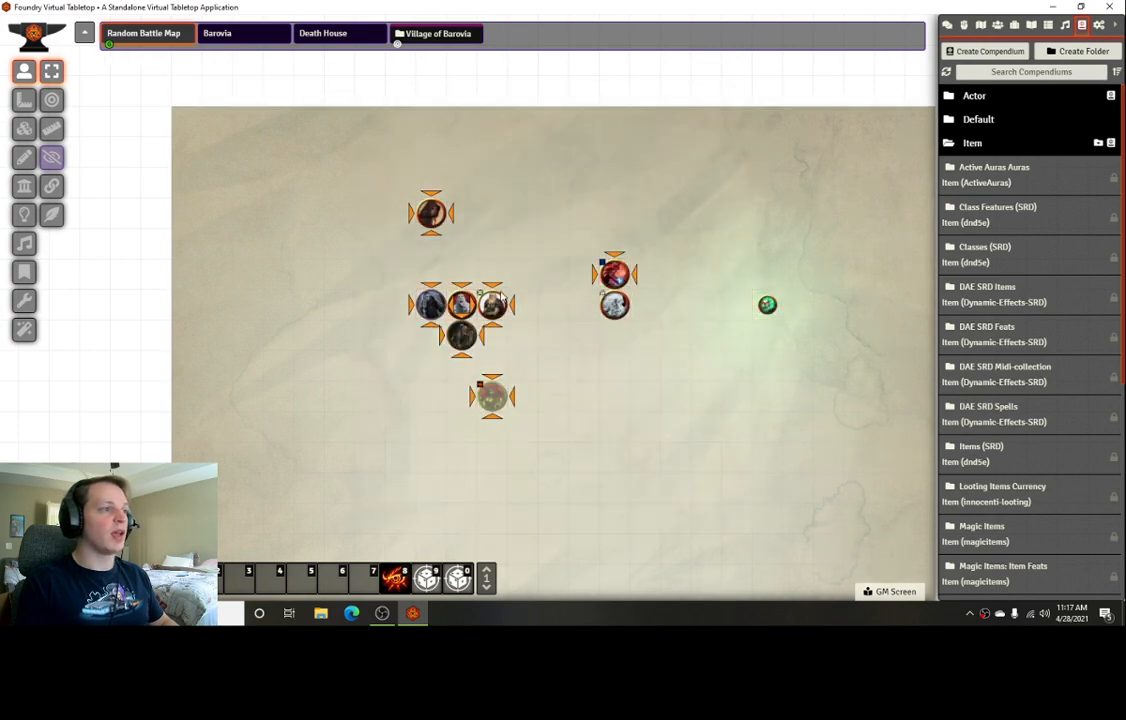
double_click(459, 303)
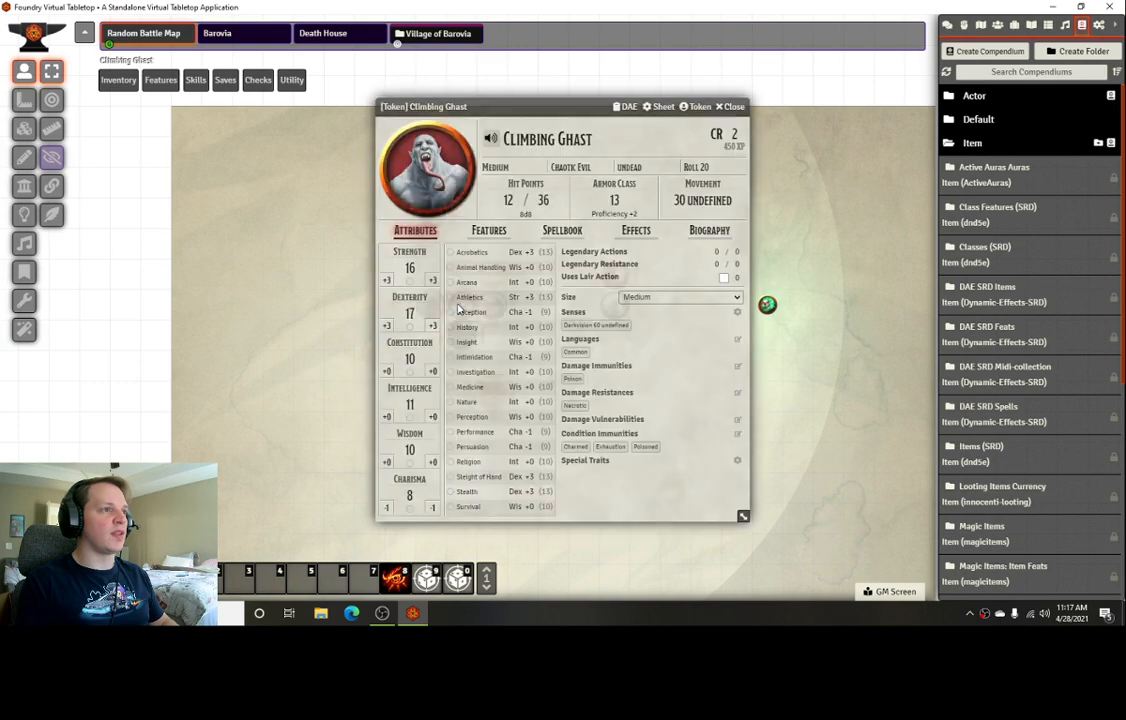
click(730, 108)
key(alt)
click(543, 338)
Use the Banshee's Horrifying Visage on the targeted tokens and show the saving throw results in the chat log
click(616, 305)
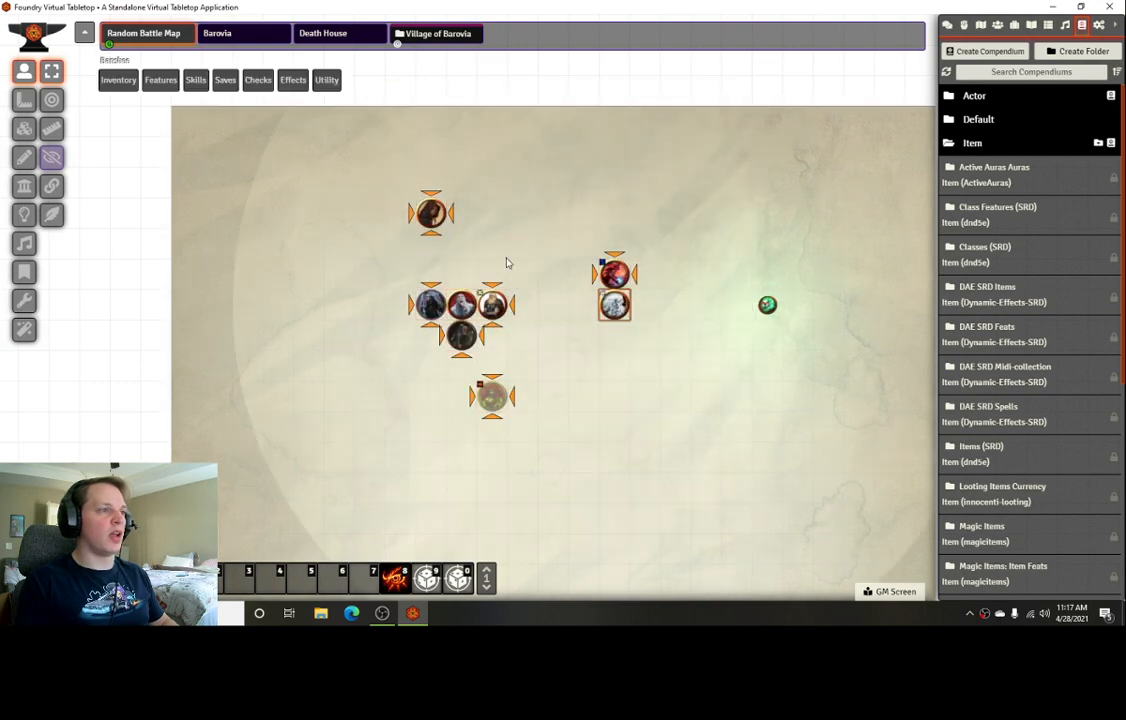
mouse_move(160, 80)
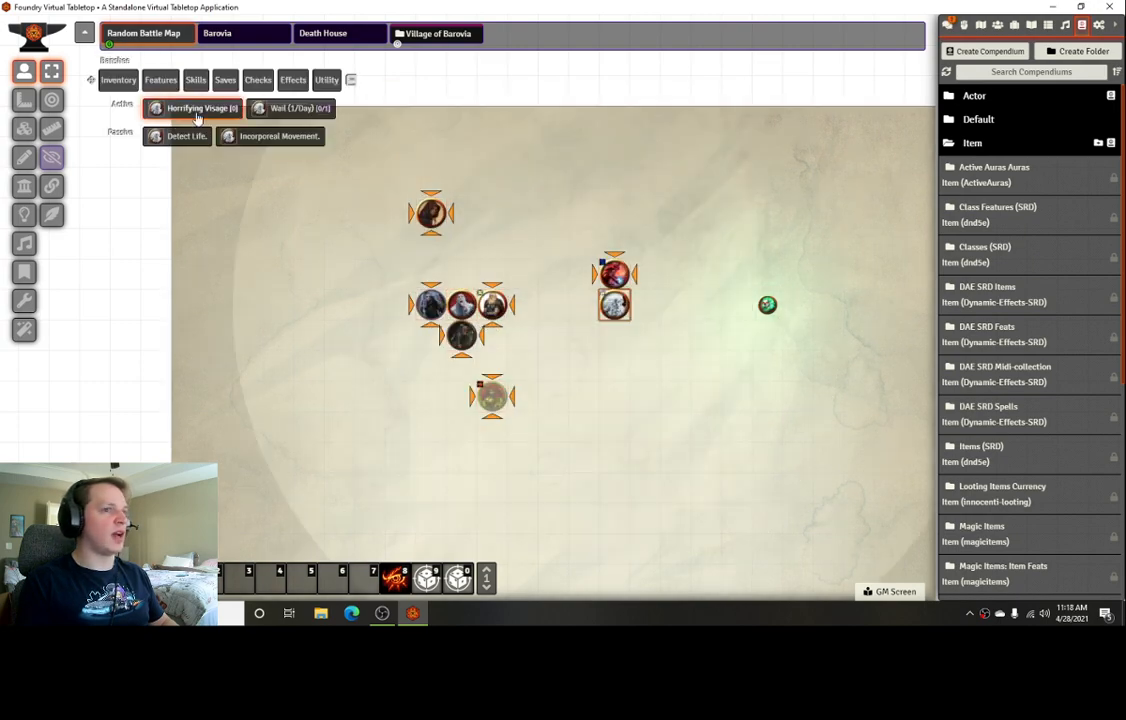
click(947, 24)
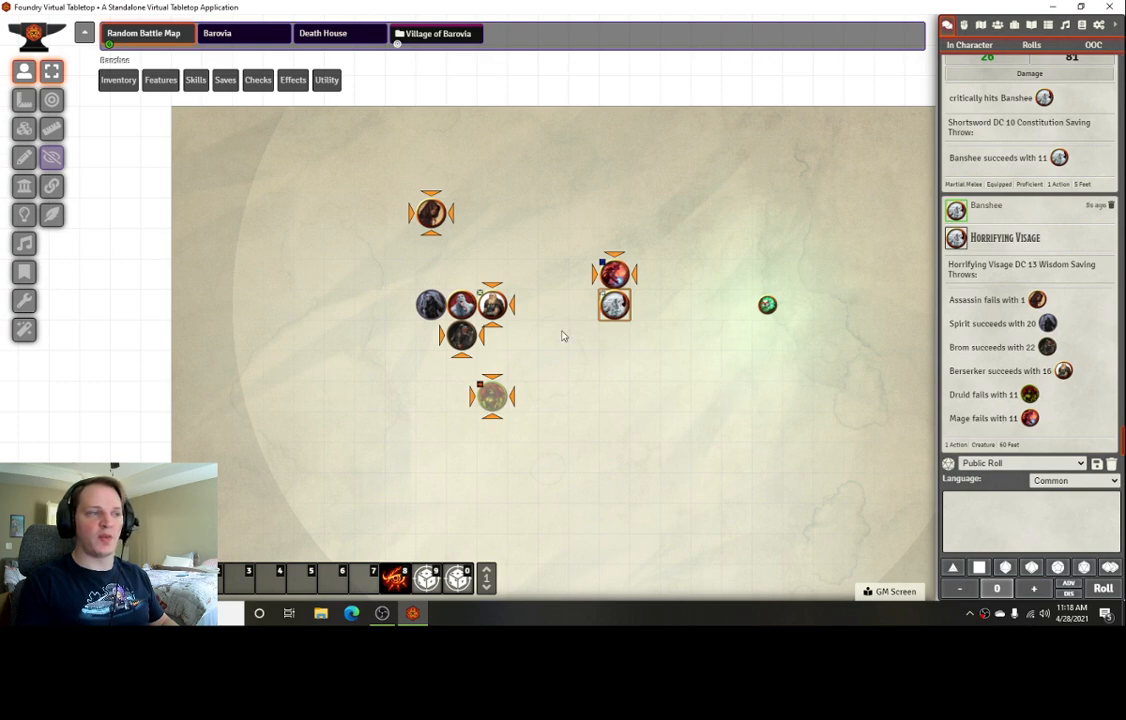
Remove the target markers from all the tokens hit by Horrifying Visage
scroll(586, 307, up, 5)
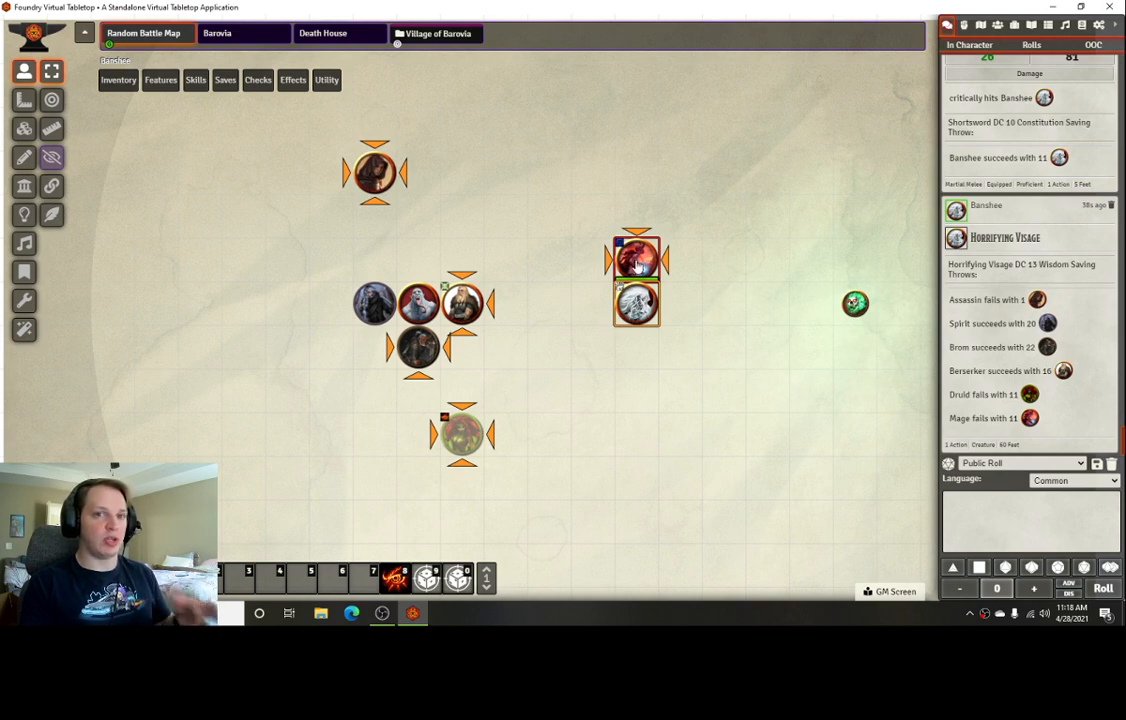
click(378, 182)
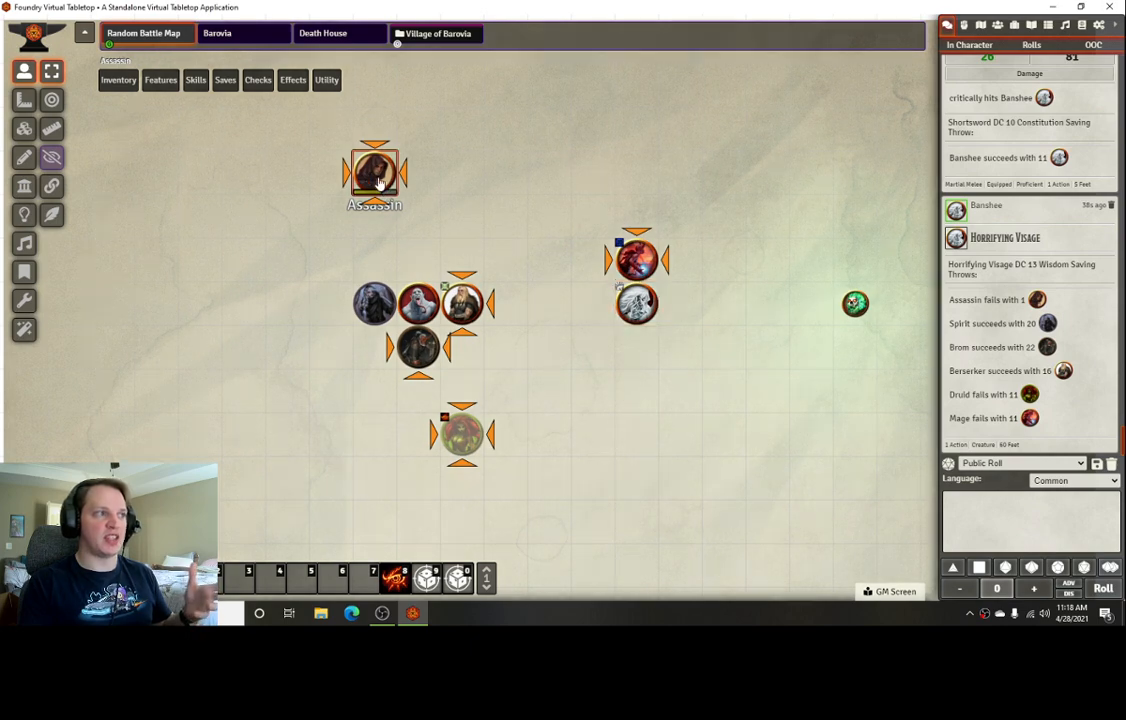
alt+click(380, 176)
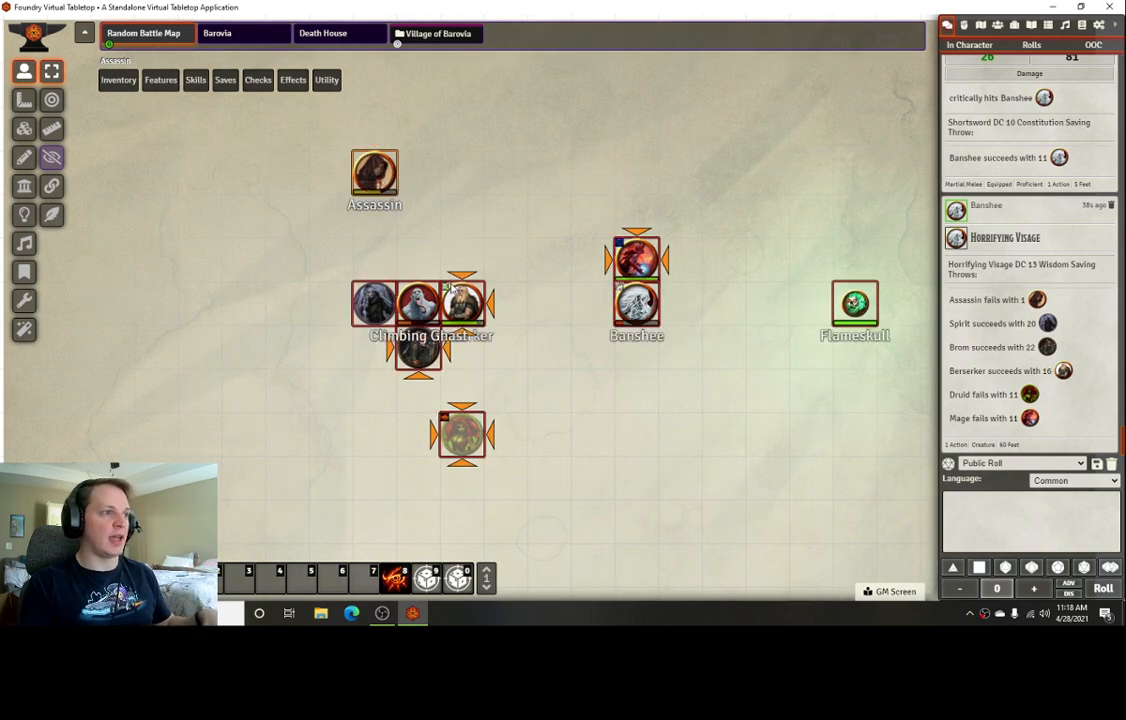
alt+click(462, 304)
alt+click(431, 347)
click(716, 274)
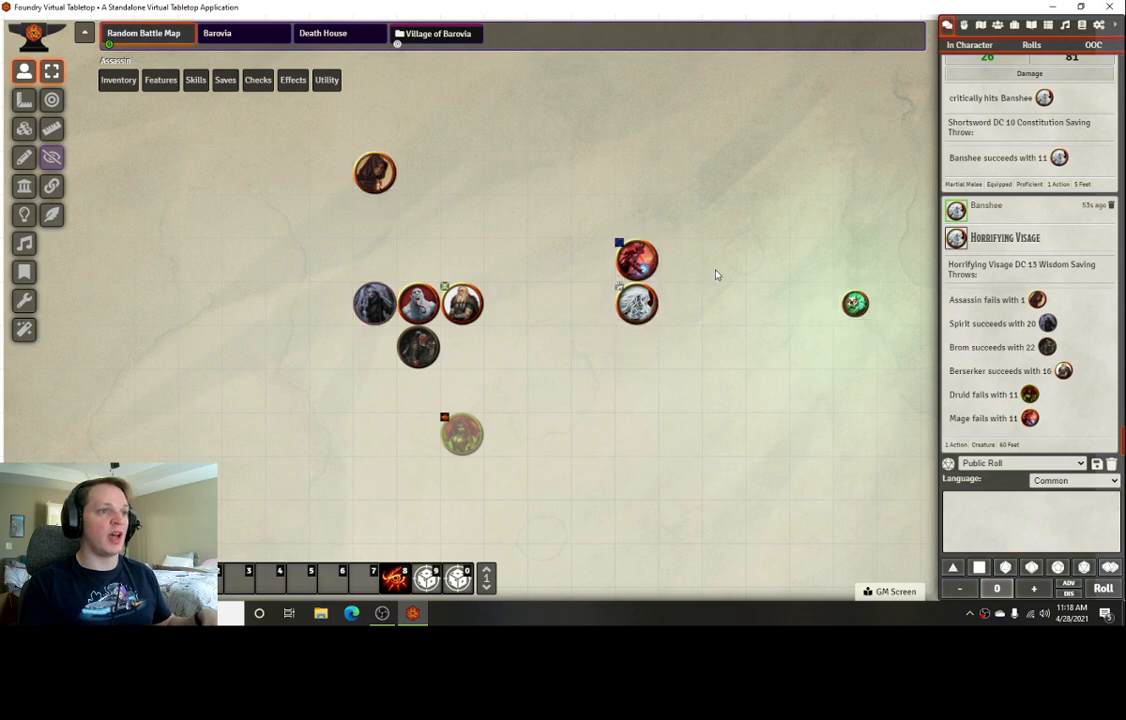
Move the Assassin token six squares west and one square north, away from the other tokens, and deselect it
click(378, 182)
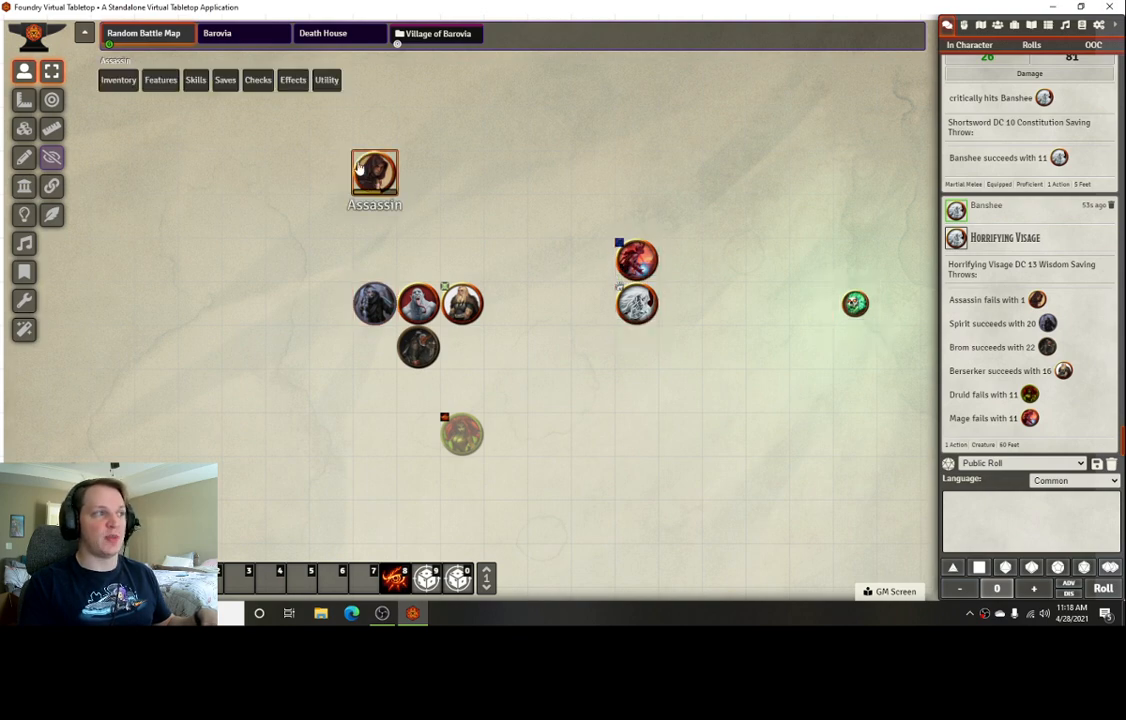
key(Left)
key(Left)
key(Left)
key(Up)
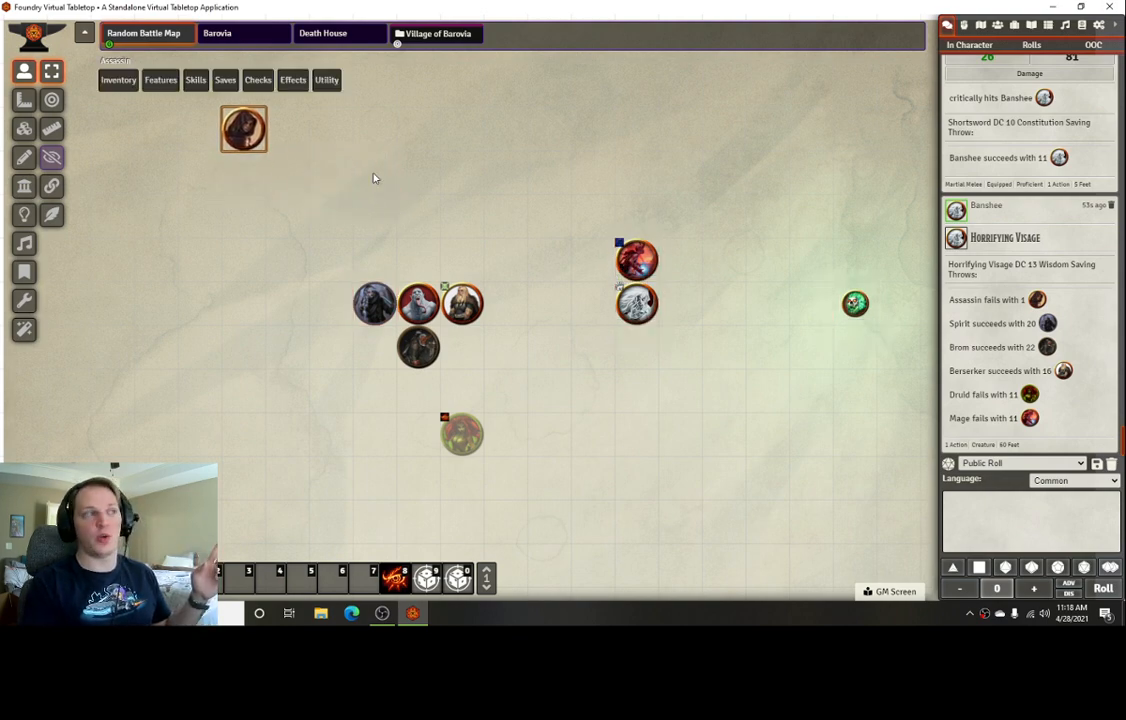
key(Left)
key(Left)
key(Left)
click(529, 217)
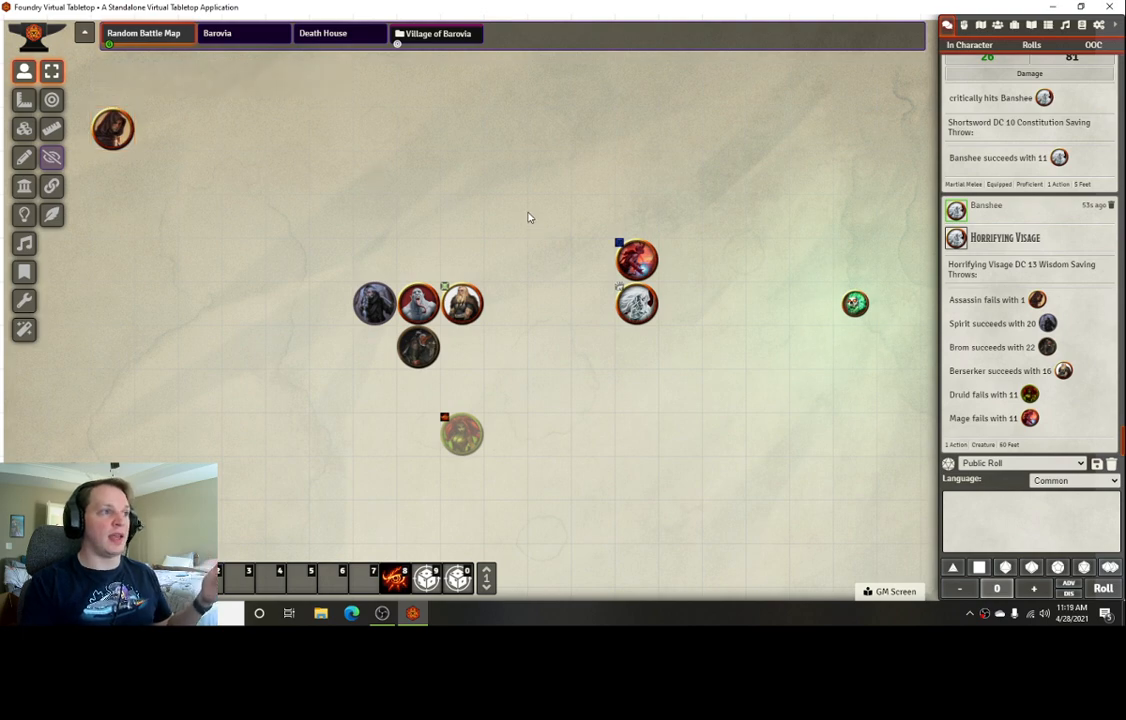
scroll(522, 218, down, 3)
drag(522, 218, 581, 209)
scroll(572, 191, up, 1)
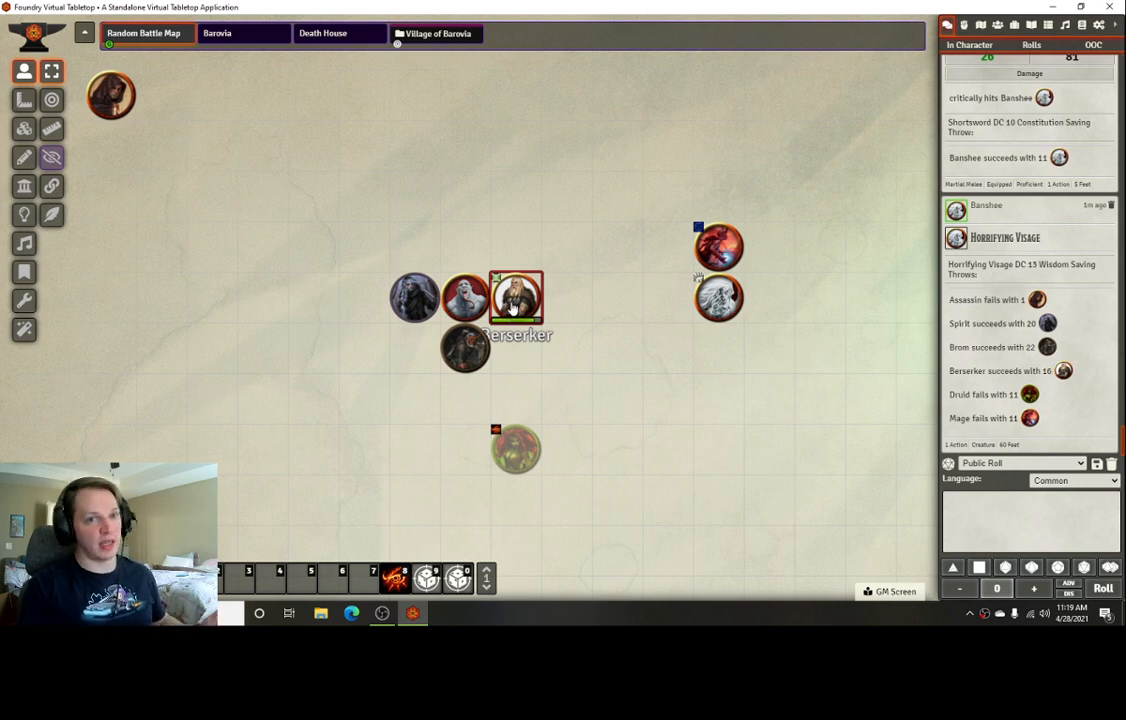
scroll(618, 329, down, 6)
scroll(685, 343, up, 3)
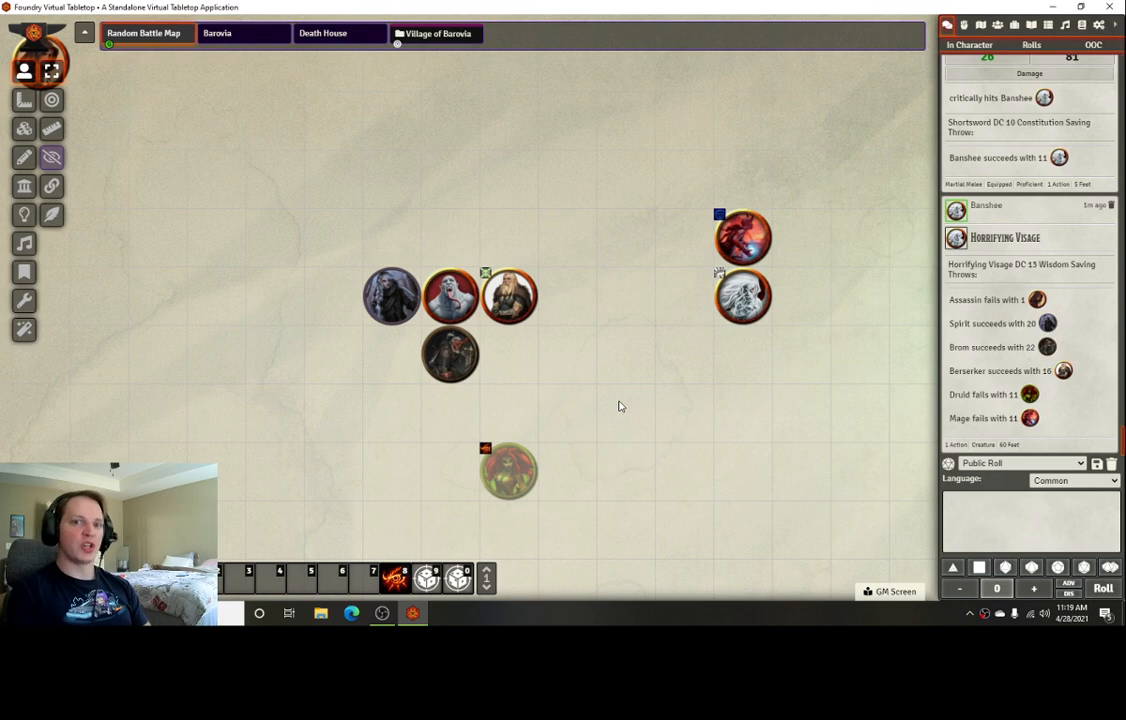
scroll(619, 405, down, 4)
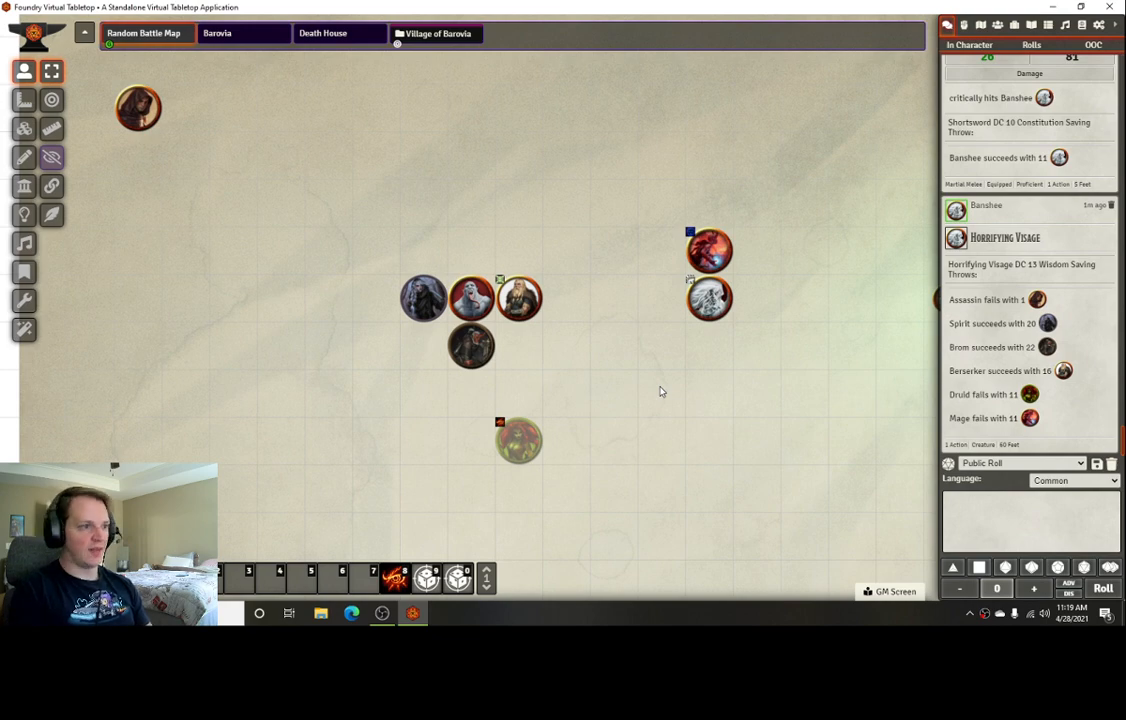
scroll(660, 391, up, 4)
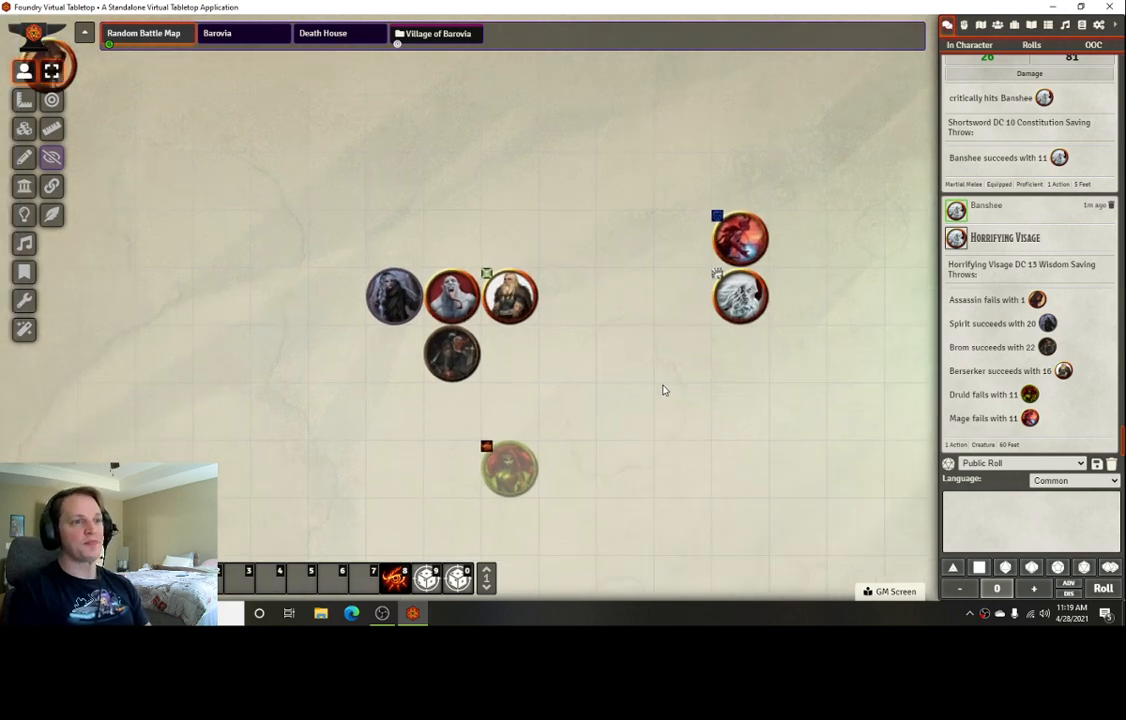
Review the Climbing Ghast's attacks, actions and features on its sheet, and close the sheet
click(740, 296)
mouse_move(192, 84)
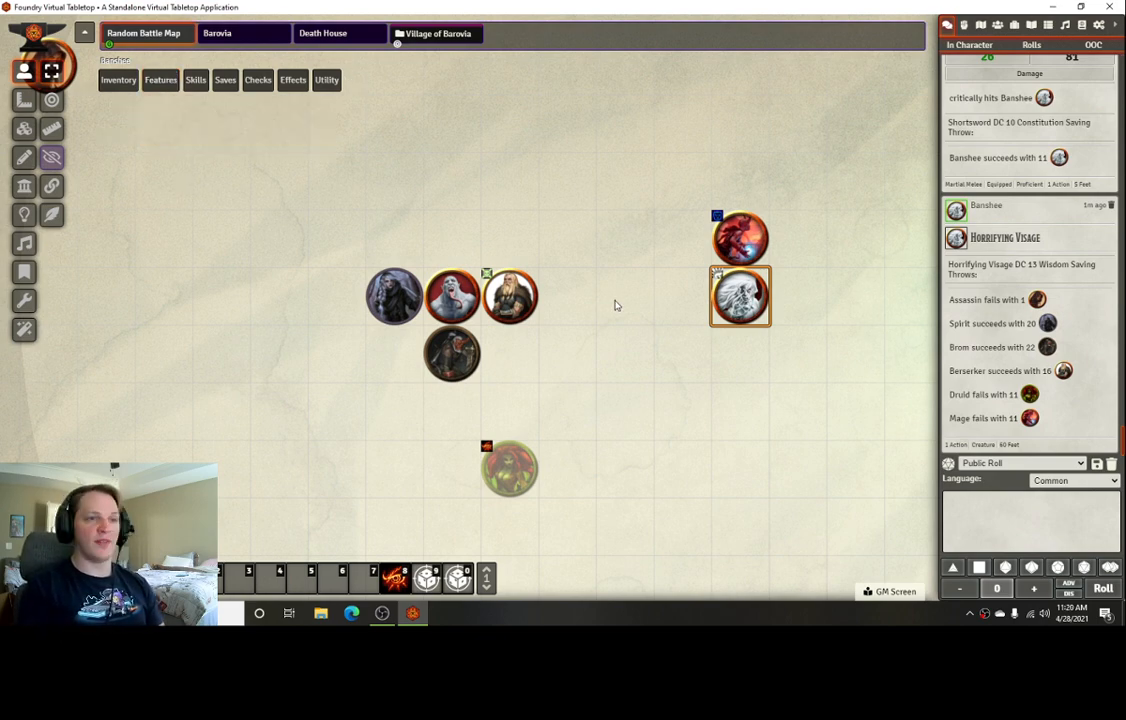
double_click(448, 290)
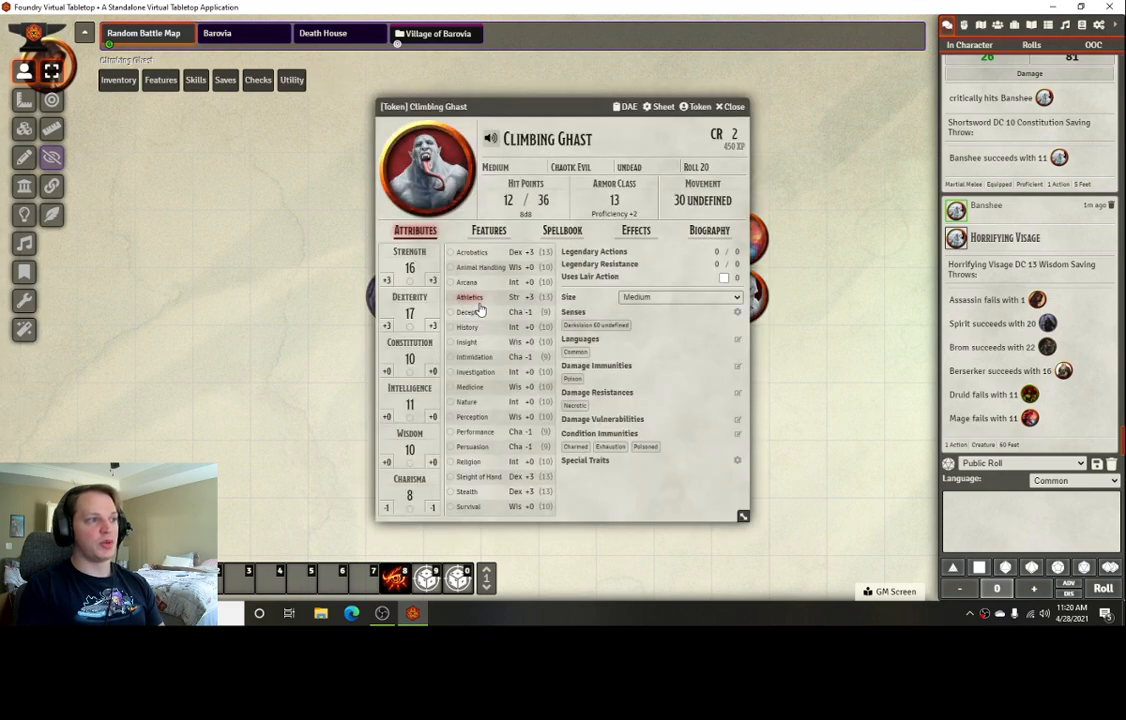
click(489, 232)
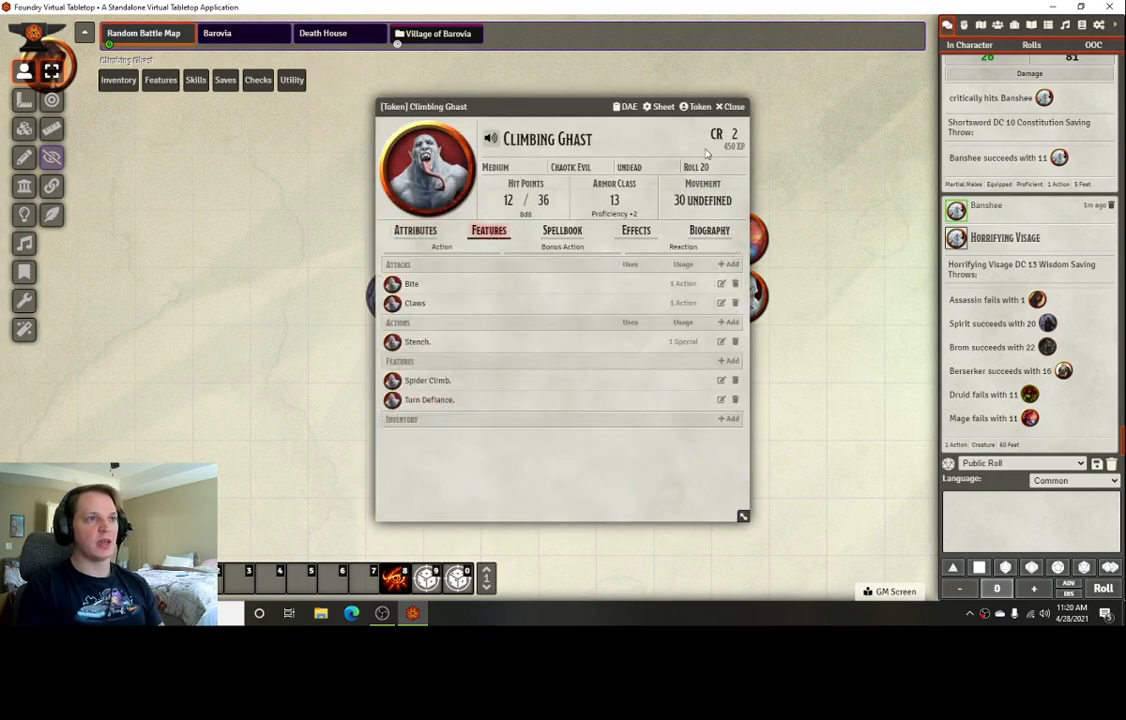
click(733, 107)
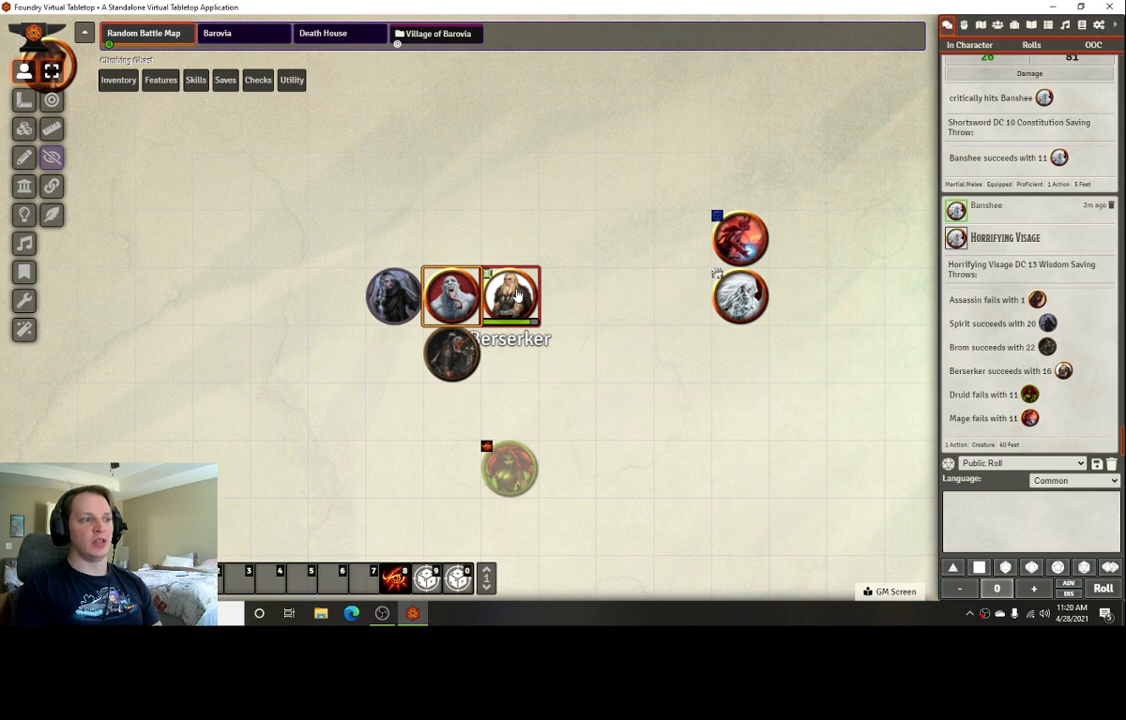
Look through the Fighter (Gunslinger) character's features, and open the active effects of the Witch (Coven of Spirits) character
double_click(452, 353)
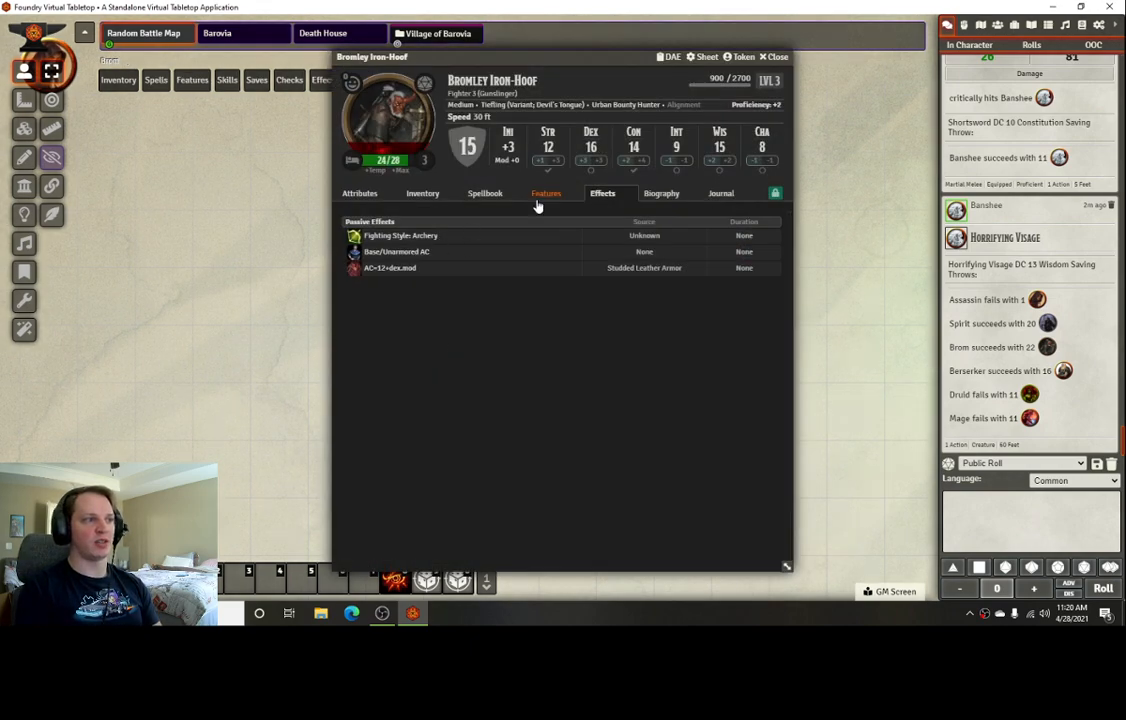
click(544, 194)
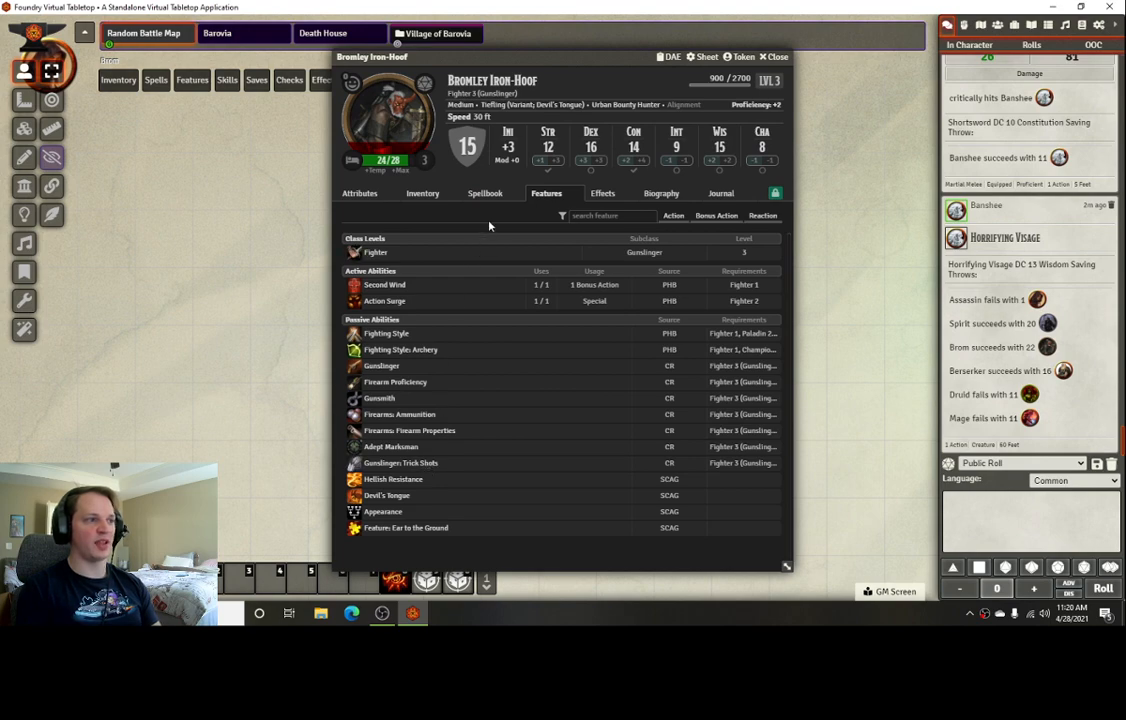
key(Escape)
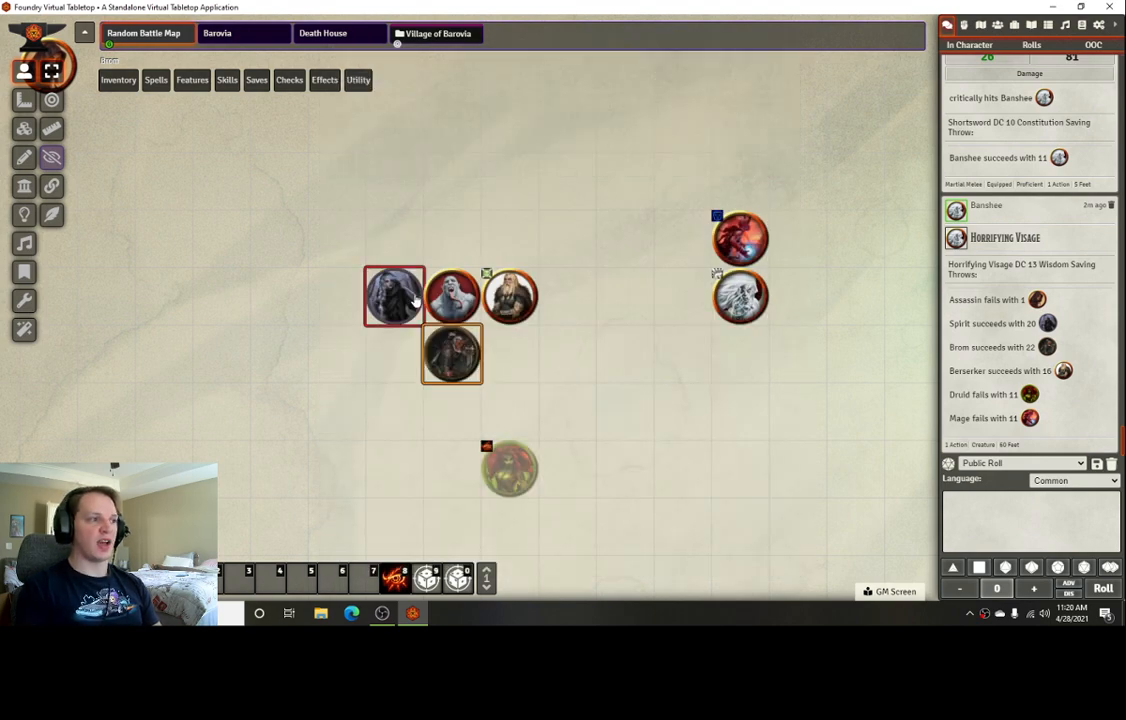
double_click(395, 296)
click(603, 194)
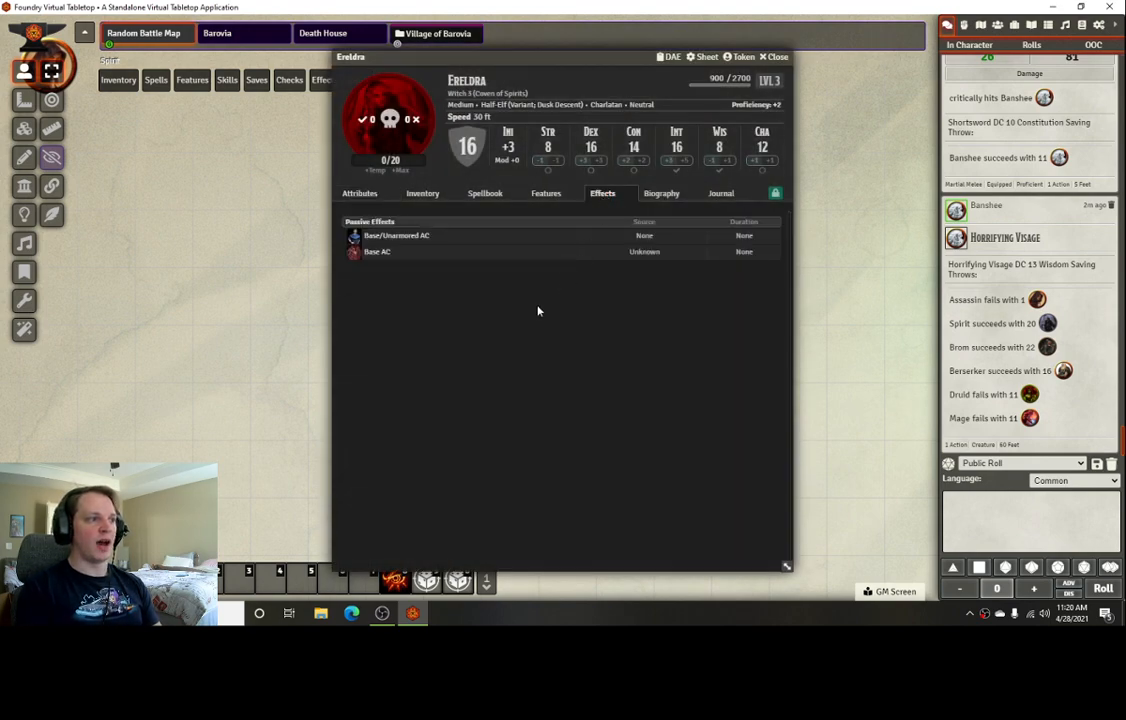
Review the Witch (Coven of Spirits) character's features, close the sheet, and deselect the Spirit token on the battle map
click(548, 194)
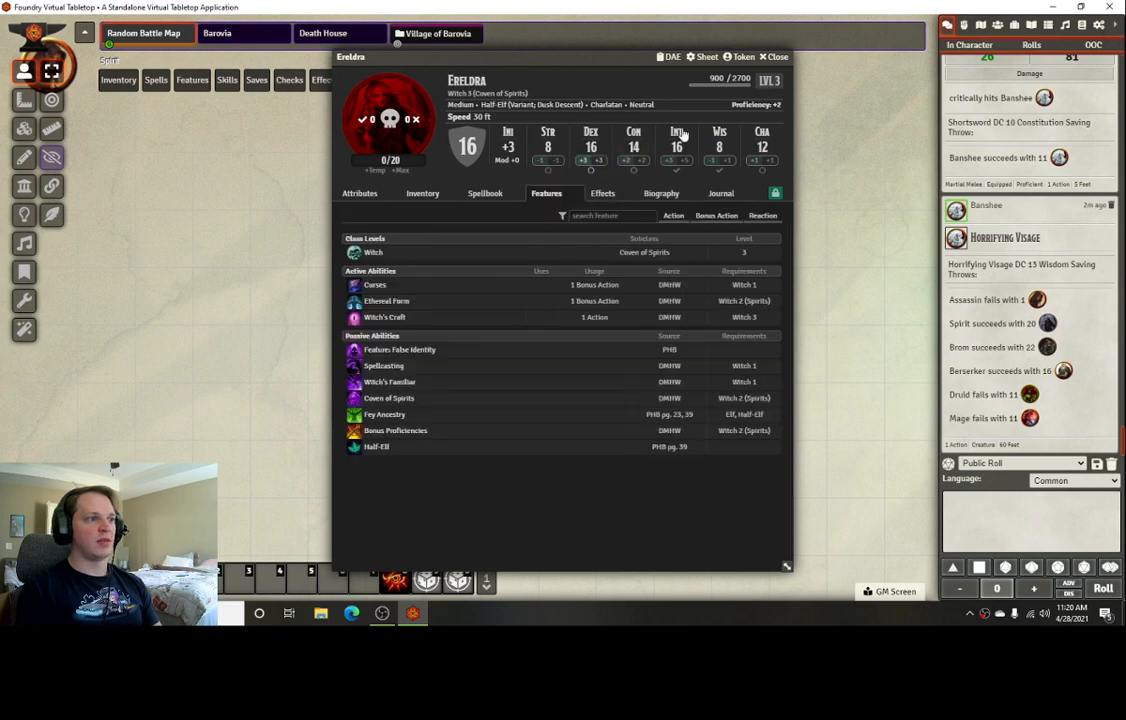
click(775, 57)
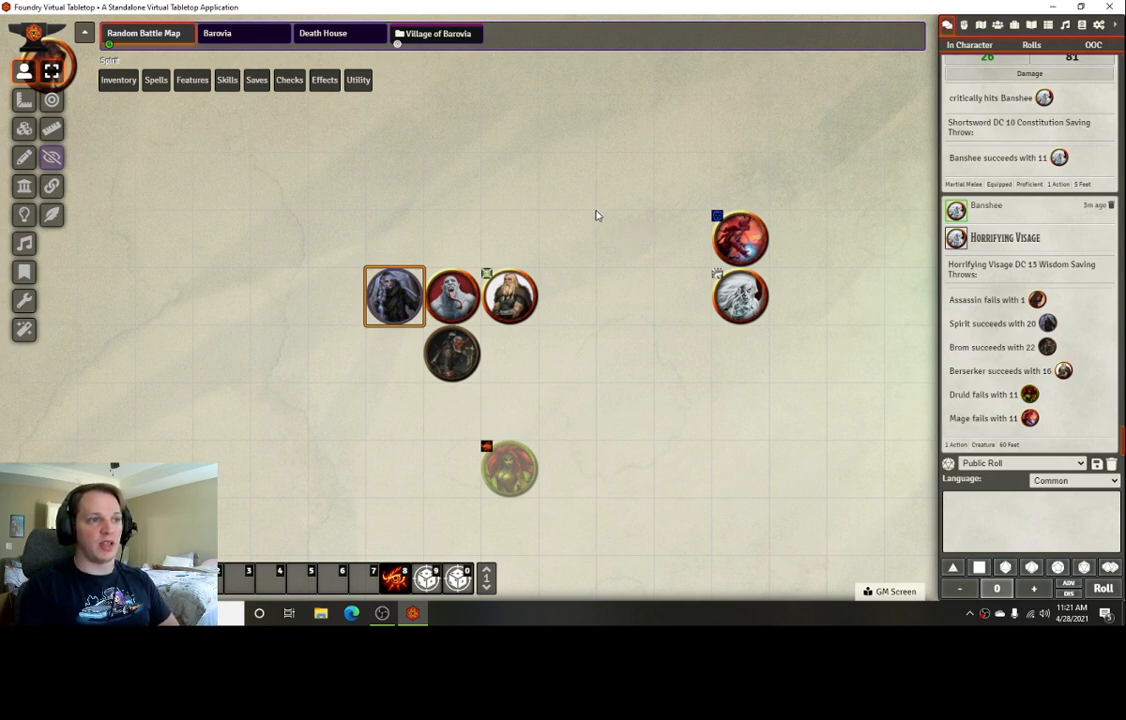
drag(595, 213, 650, 275)
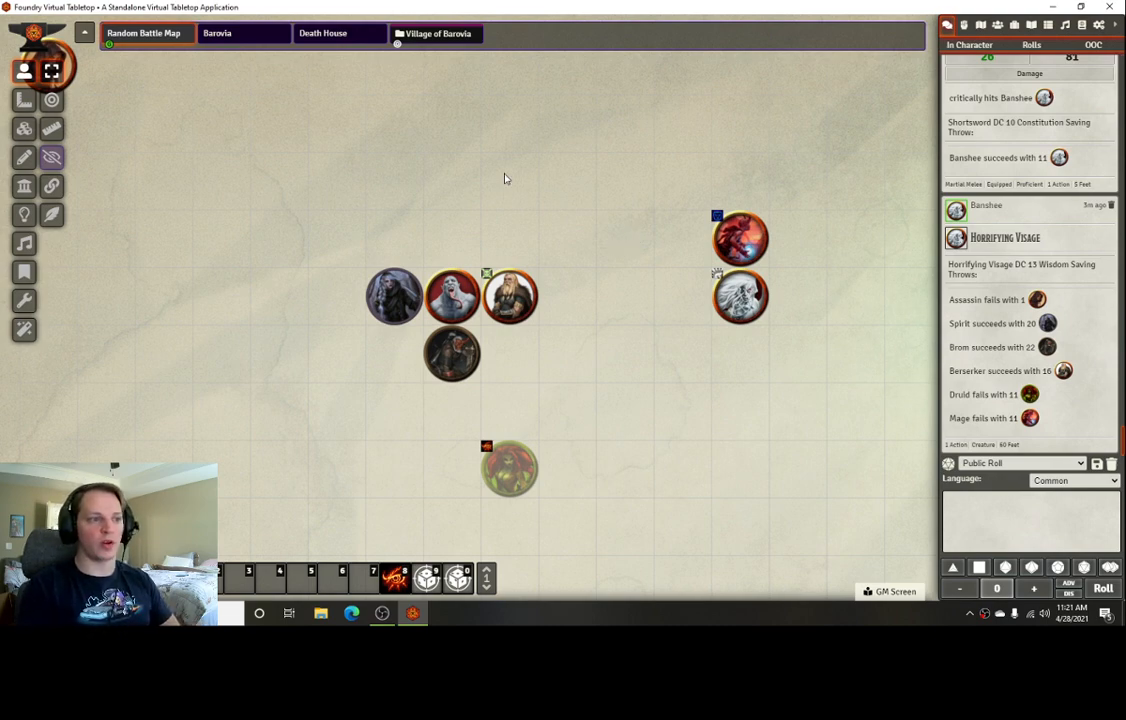
scroll(605, 252, up, 1)
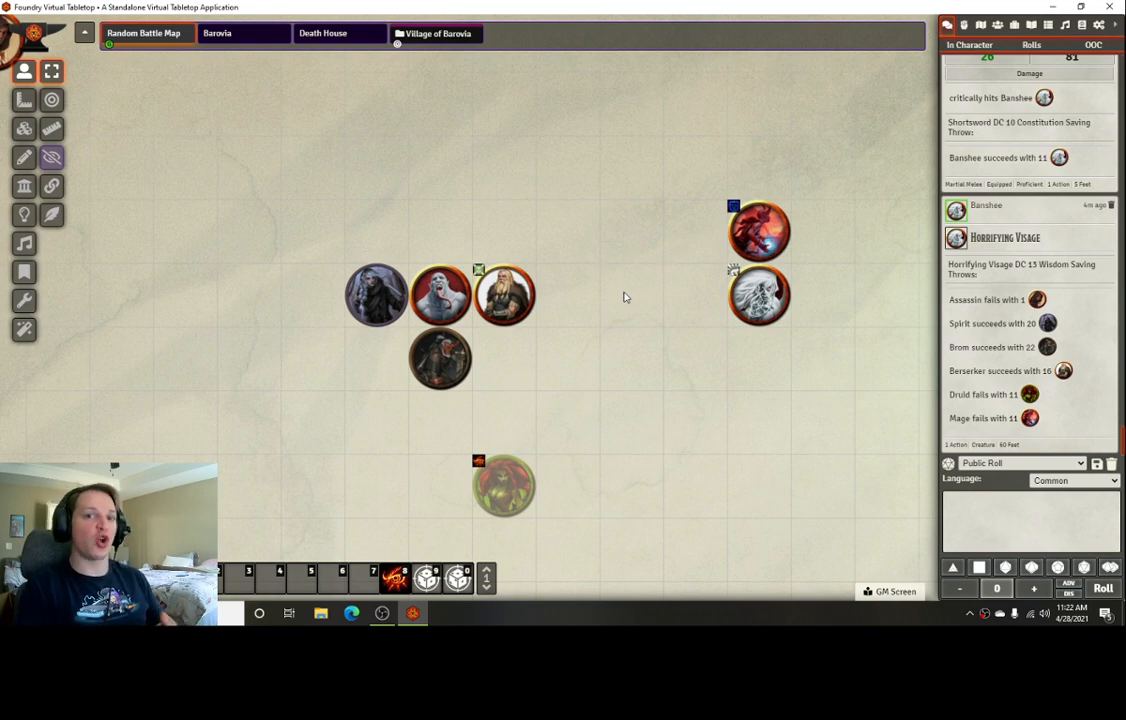
scroll(630, 310, down, 1)
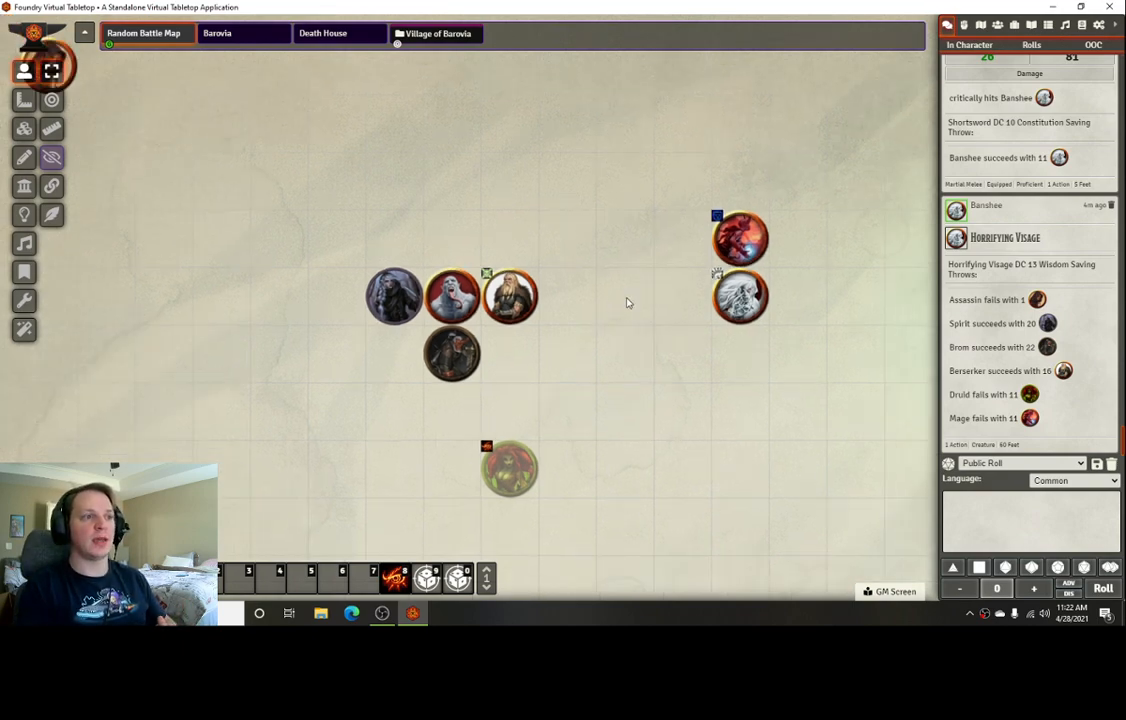
scroll(627, 302, up, 1)
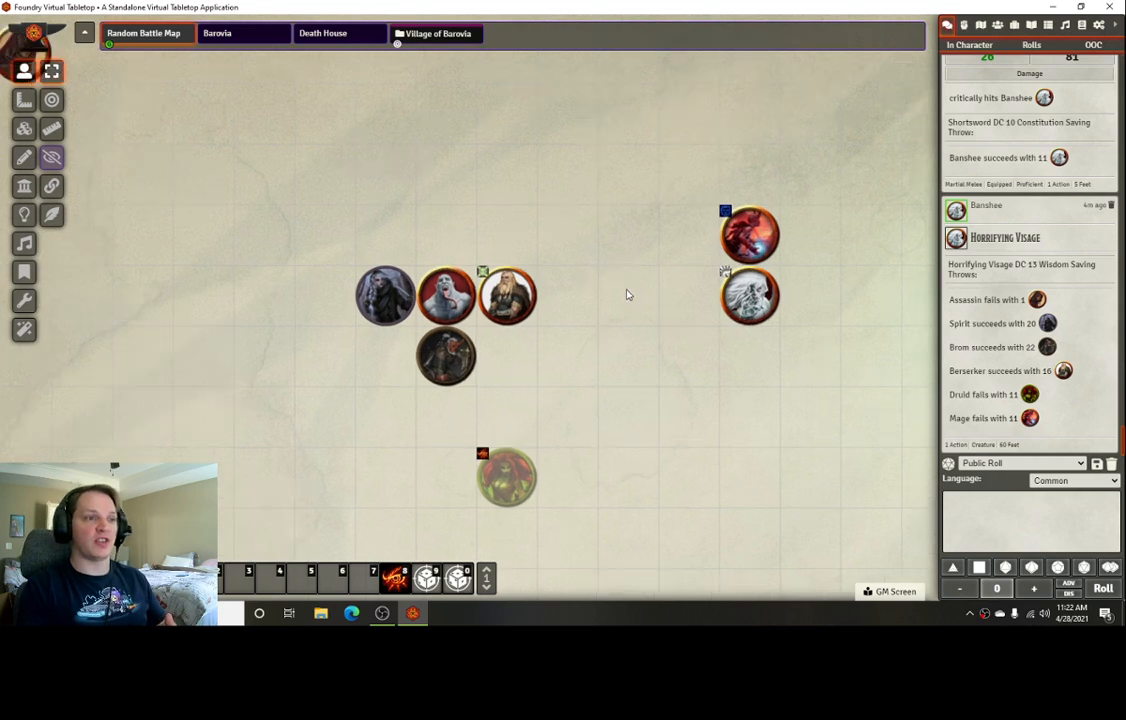
scroll(627, 302, up, 1)
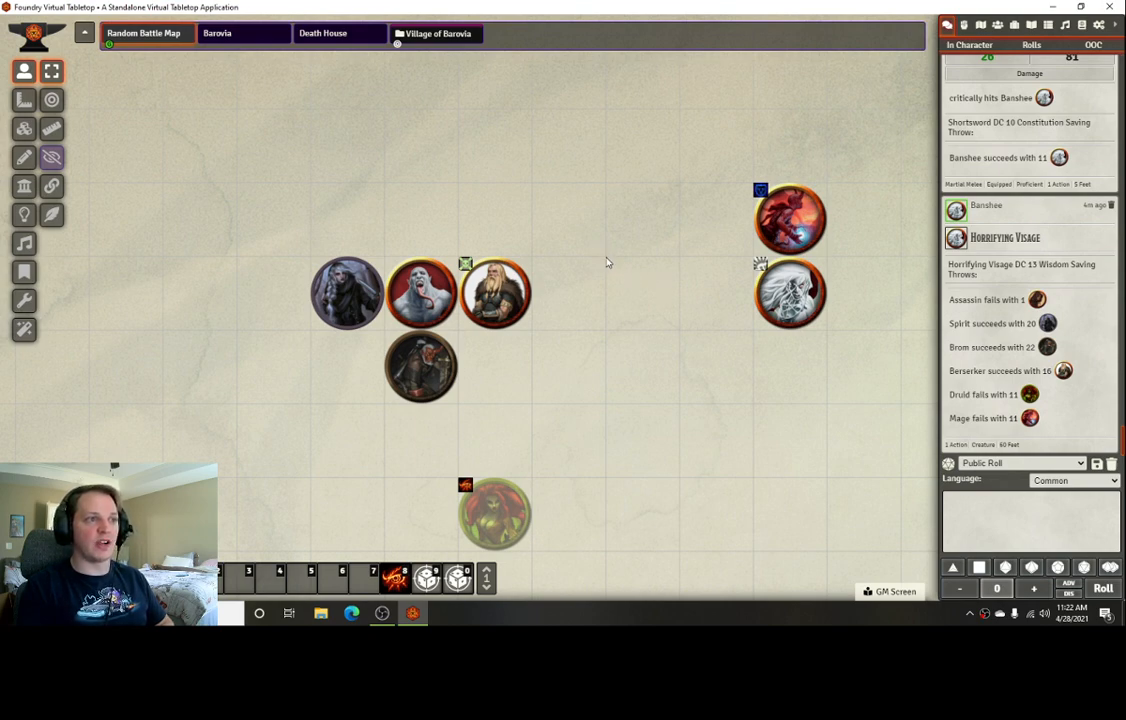
drag(606, 260, 670, 335)
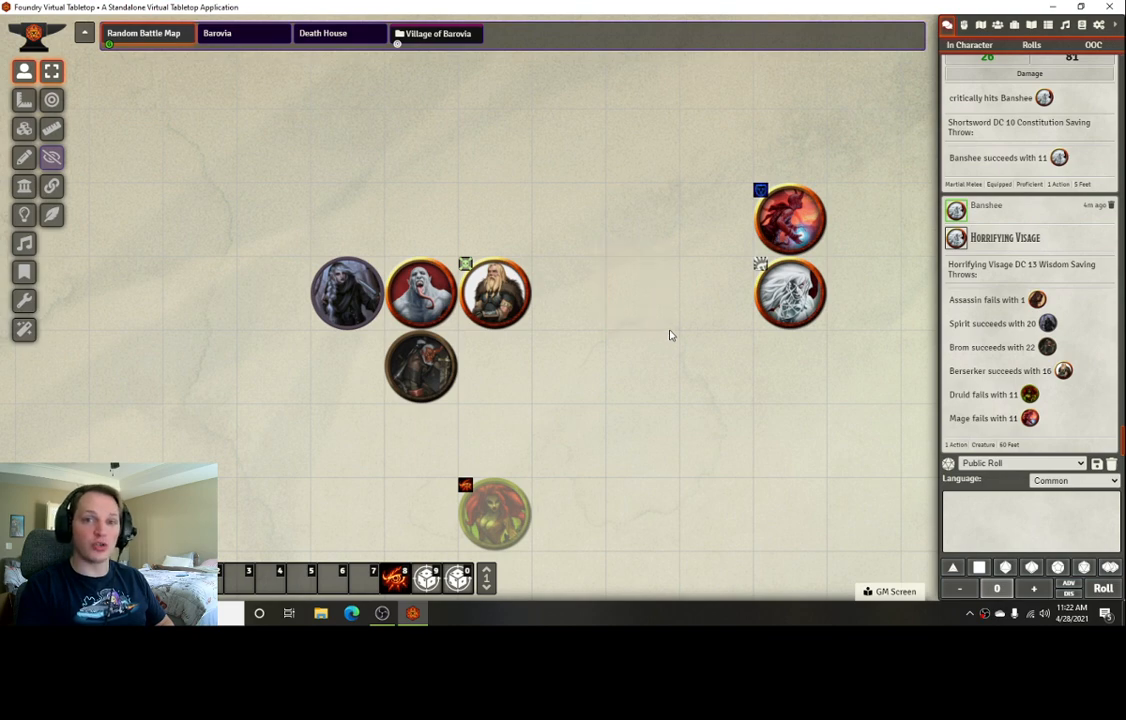